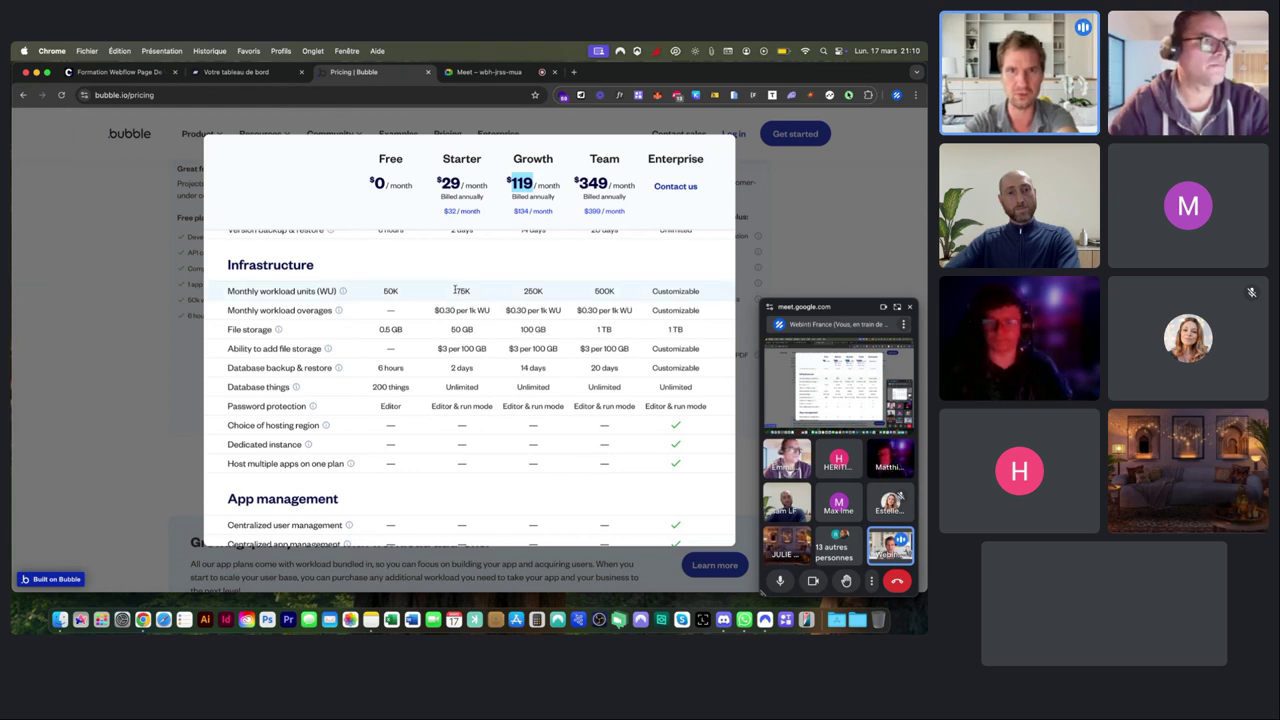
Highlight Starter's 175K workload units, 50 GB storage and extra-storage price, then Free's Database things limit.
{"action": "left_click_drag", "start_coordinate": [456, 290], "coordinate": [474, 293]}
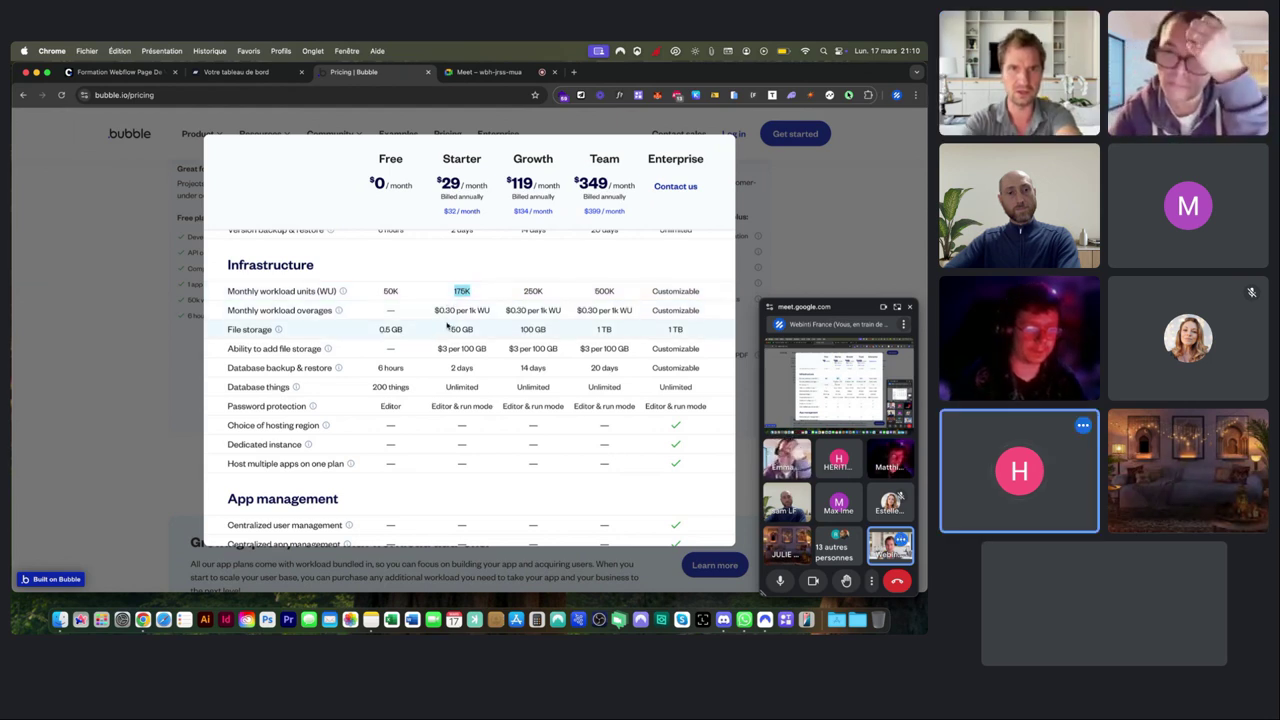
{"action": "double_click", "coordinate": [455, 329]}
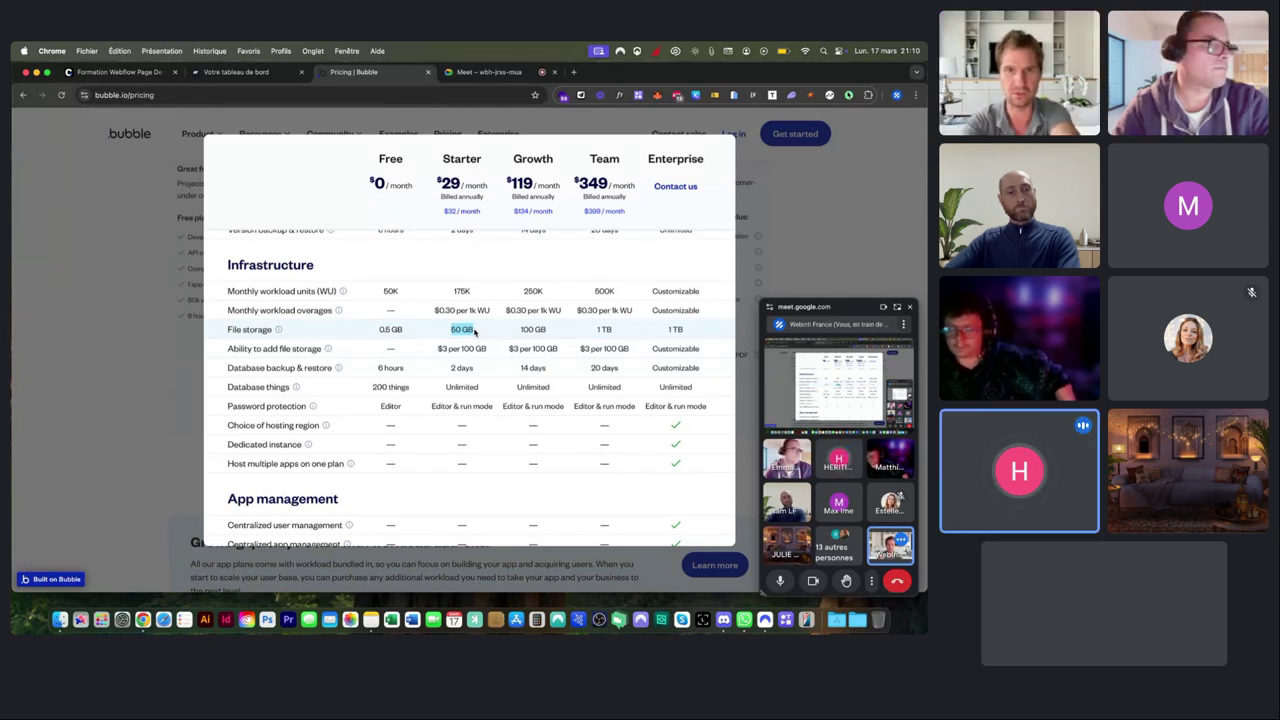
{"action": "left_click_drag", "start_coordinate": [438, 348], "coordinate": [486, 350]}
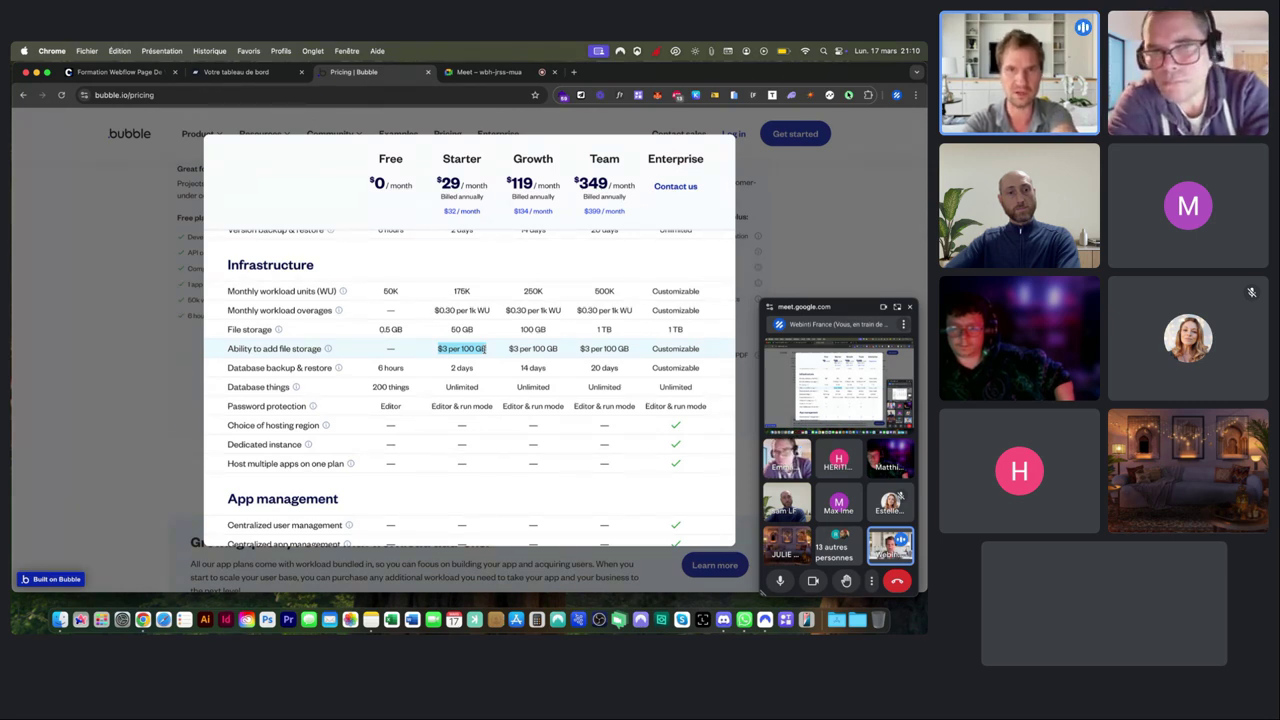
{"action": "left_click", "coordinate": [485, 348]}
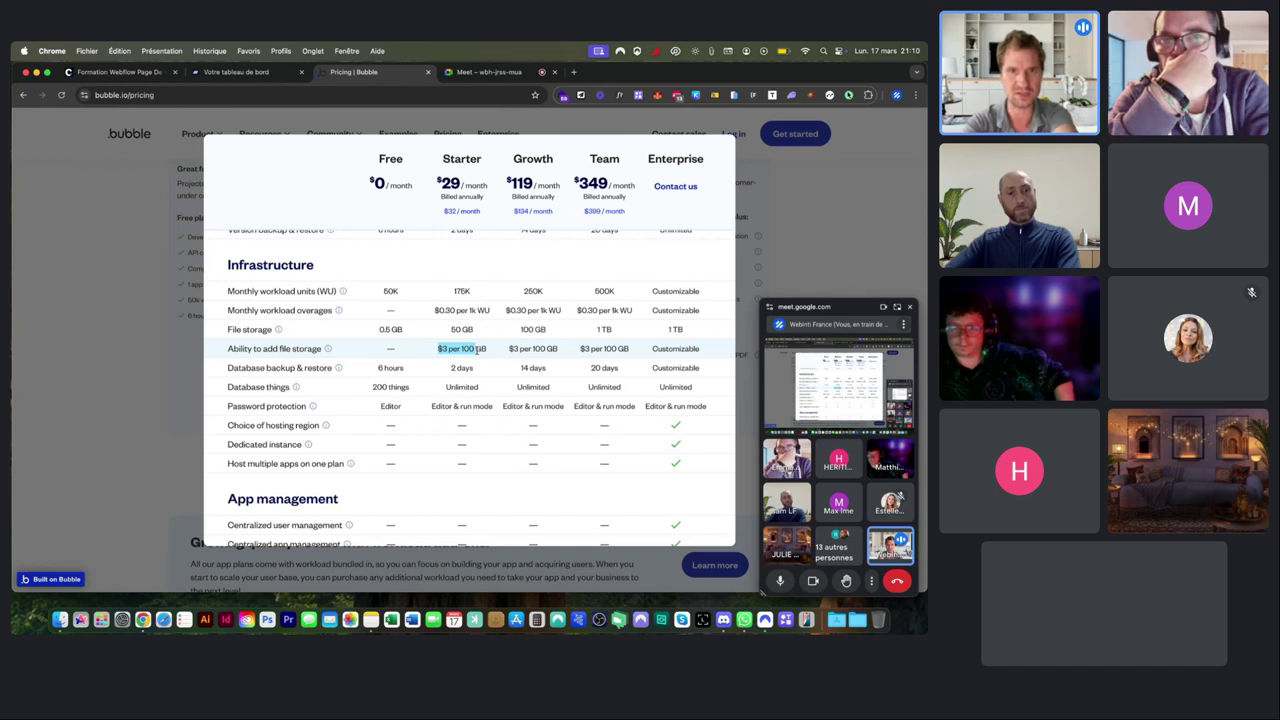
{"action": "left_click", "coordinate": [227, 387]}
{"action": "left_click_drag", "start_coordinate": [267, 387], "coordinate": [407, 387]}
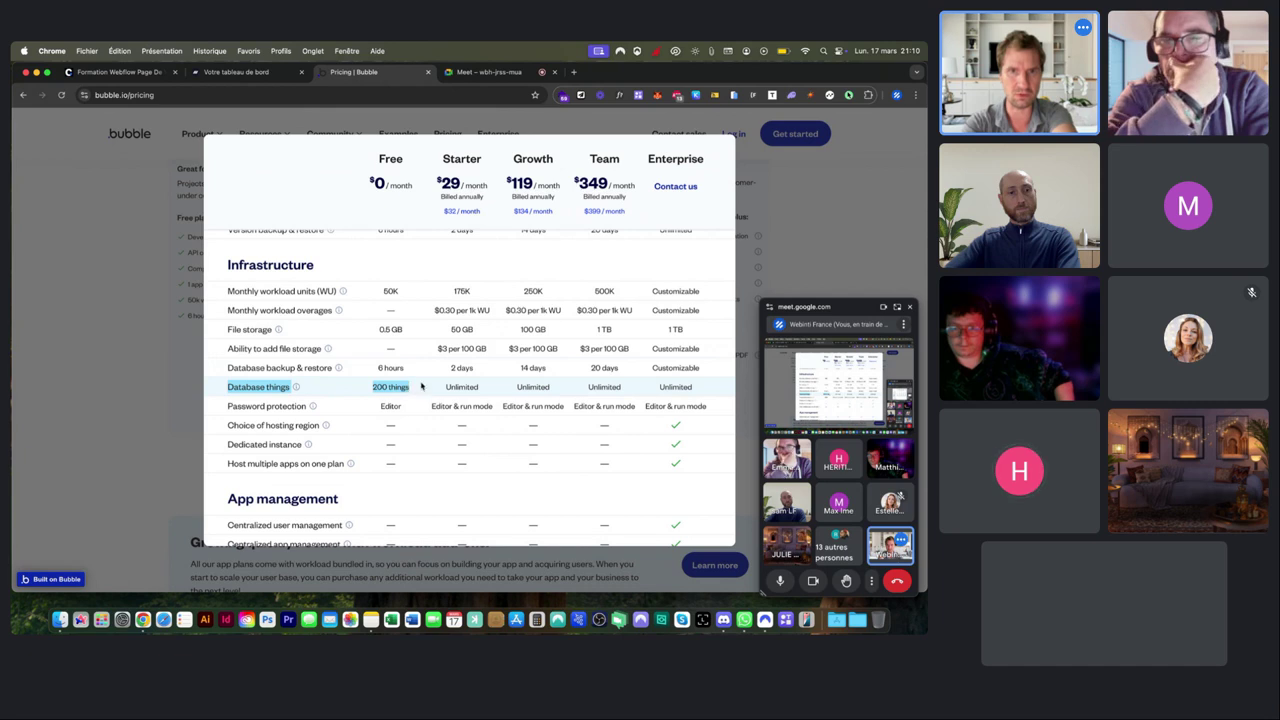
{"action": "left_click", "coordinate": [458, 386]}
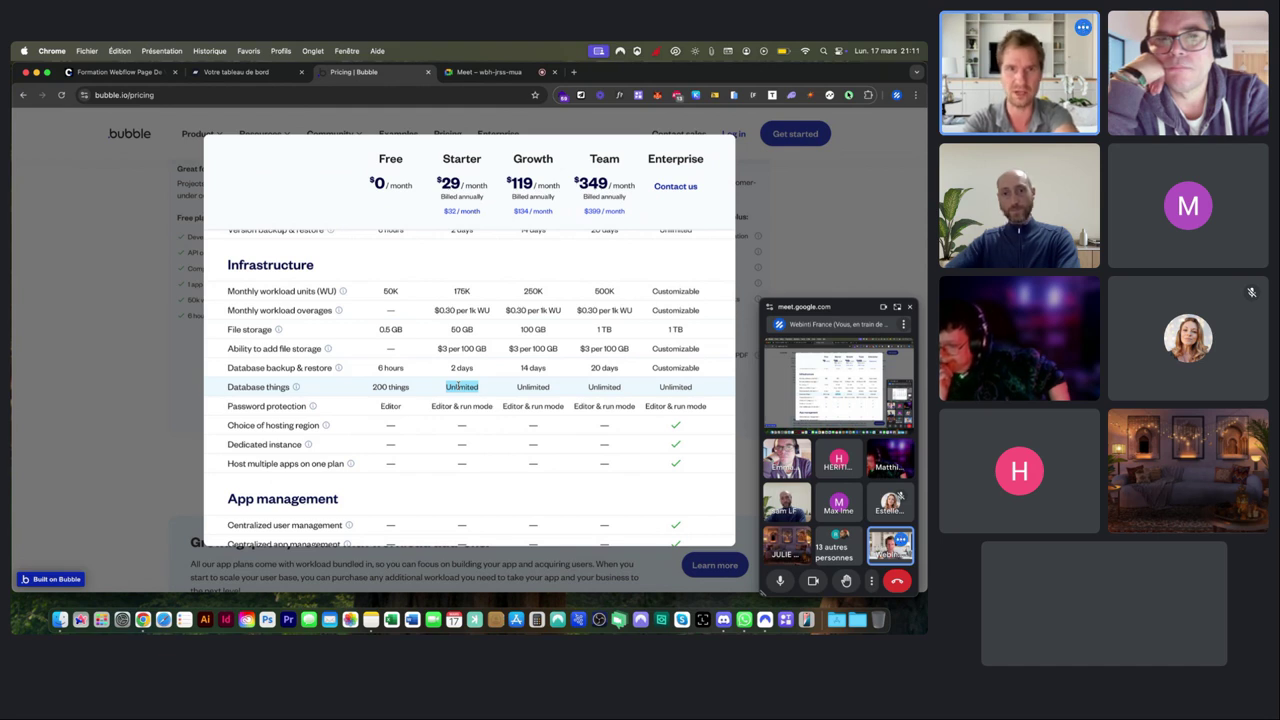
Close the plan comparison and return to the pricing header, highlighting Starter's monthly price.
{"action": "scroll", "coordinate": [461, 386], "scroll_direction": "down", "scroll_amount": 5}
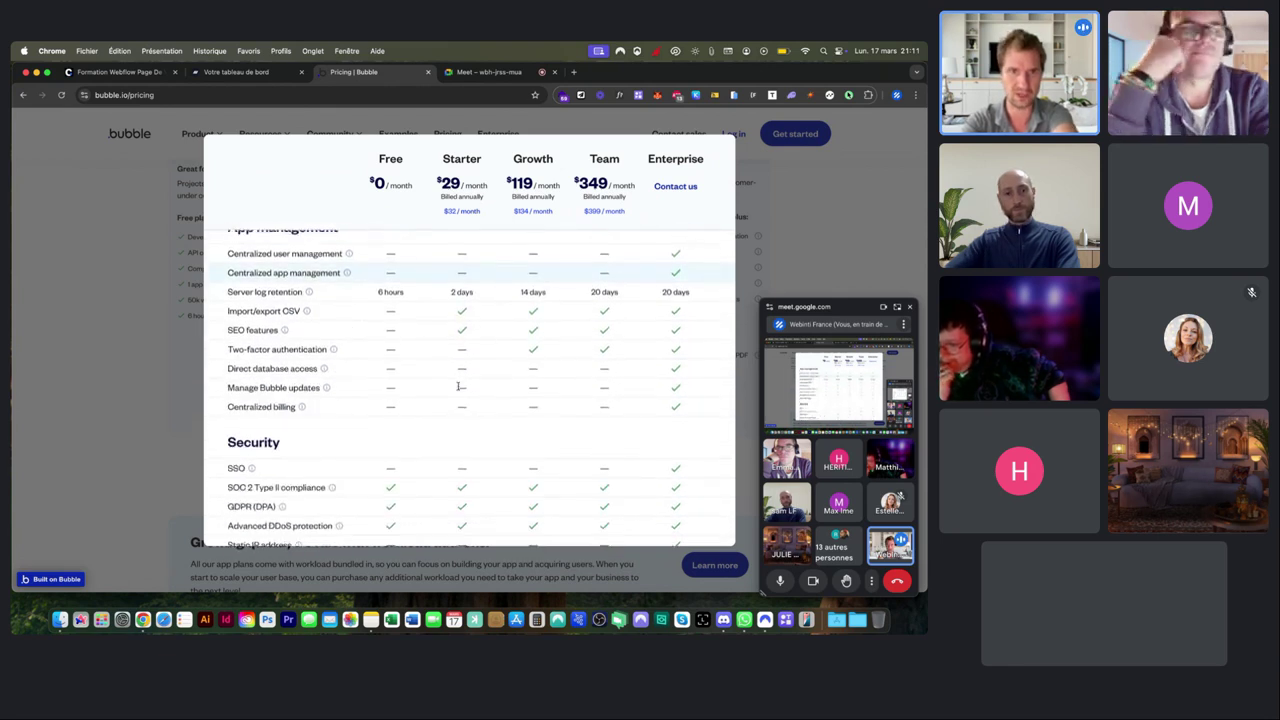
{"action": "scroll", "coordinate": [458, 386], "scroll_direction": "down", "scroll_amount": 3}
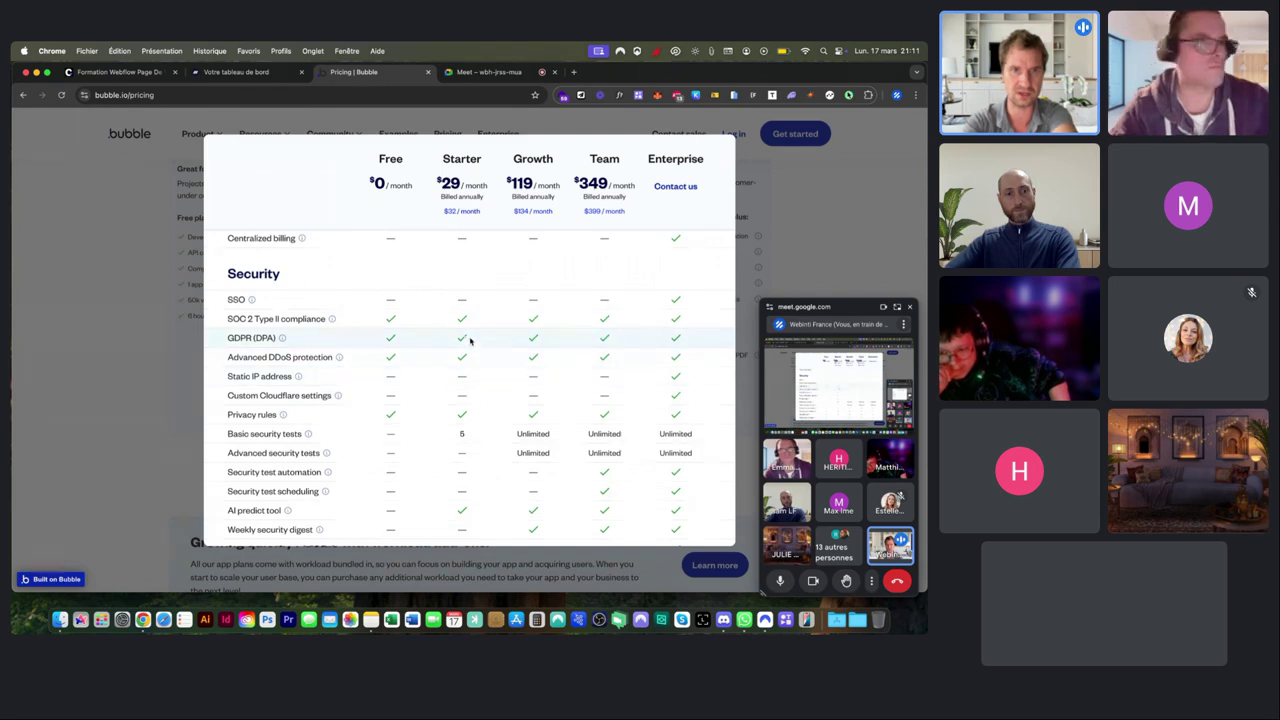
{"action": "scroll", "coordinate": [470, 340], "scroll_direction": "down", "scroll_amount": 5}
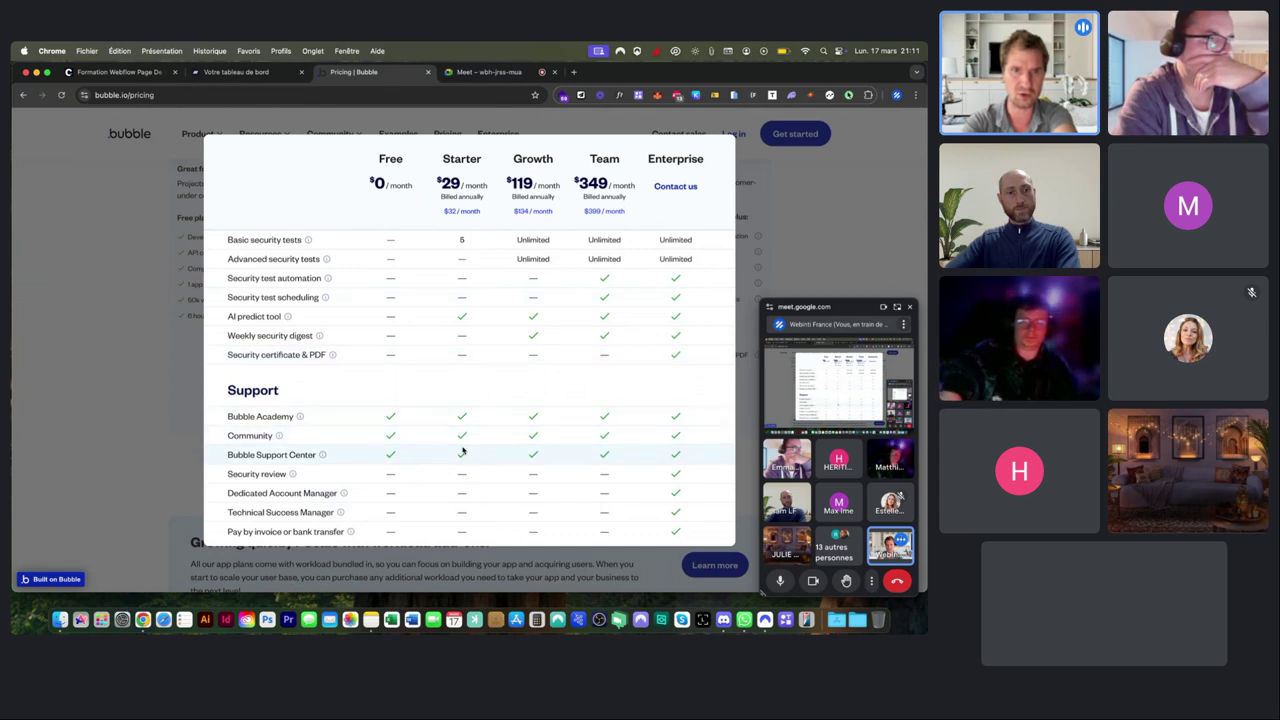
{"action": "scroll", "coordinate": [464, 465], "scroll_direction": "up", "scroll_amount": 15}
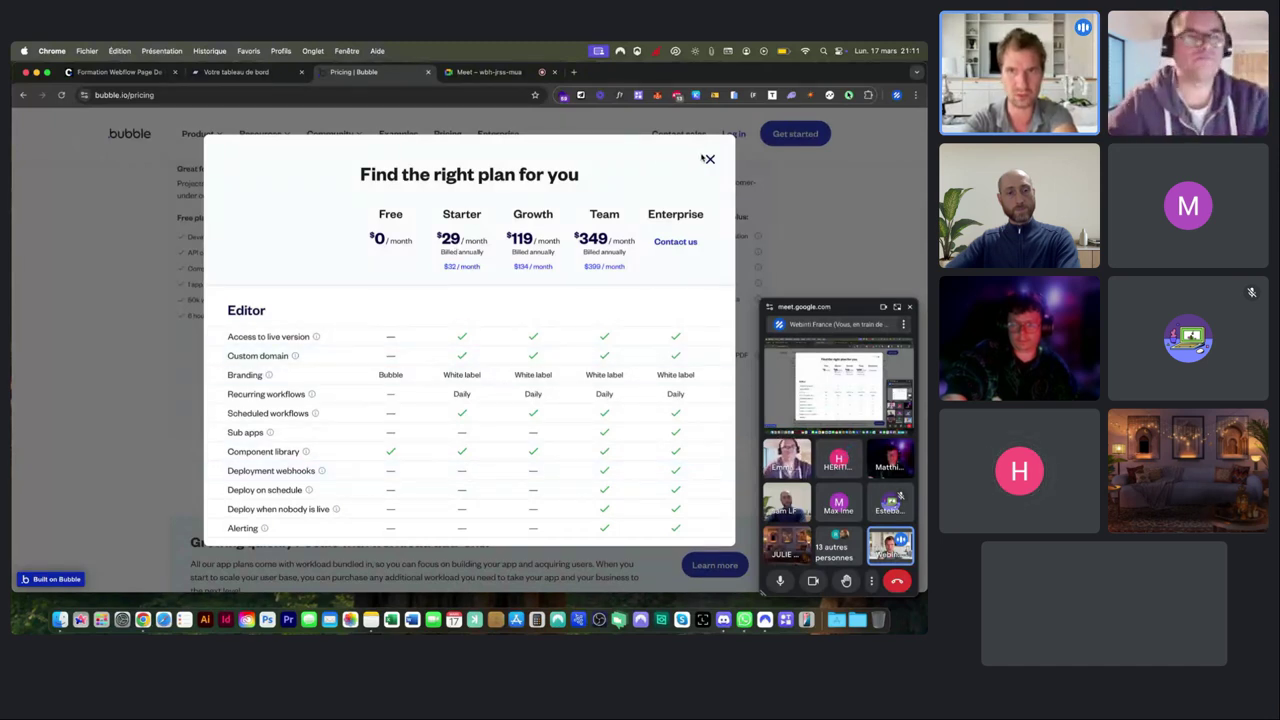
{"action": "left_click", "coordinate": [710, 159]}
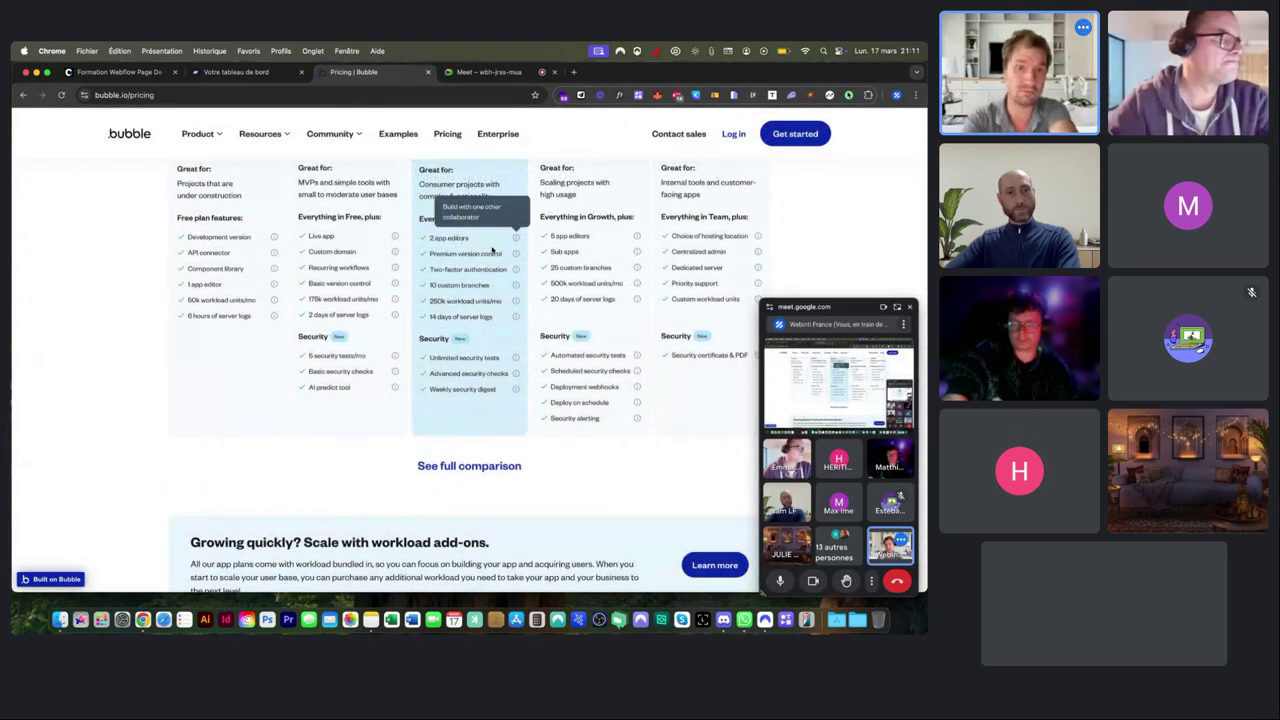
{"action": "scroll", "coordinate": [491, 251], "scroll_direction": "up", "scroll_amount": 5}
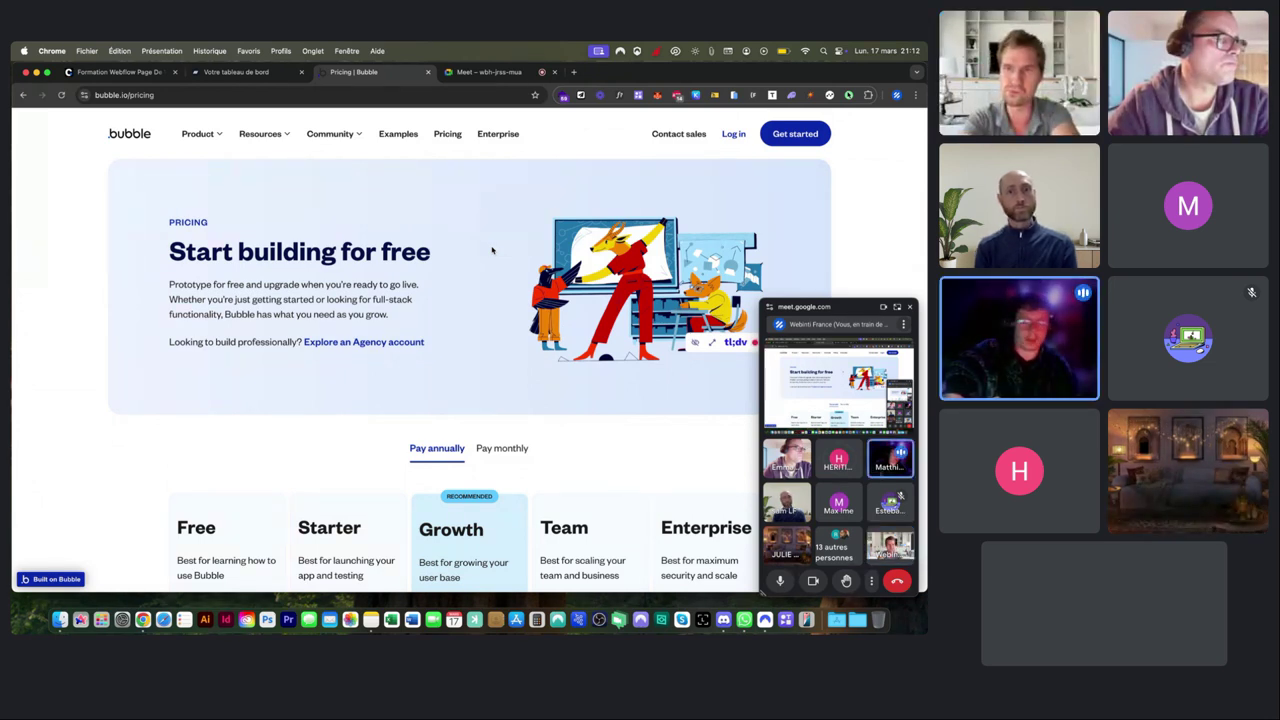
{"action": "scroll", "coordinate": [492, 250], "scroll_direction": "down", "scroll_amount": 5}
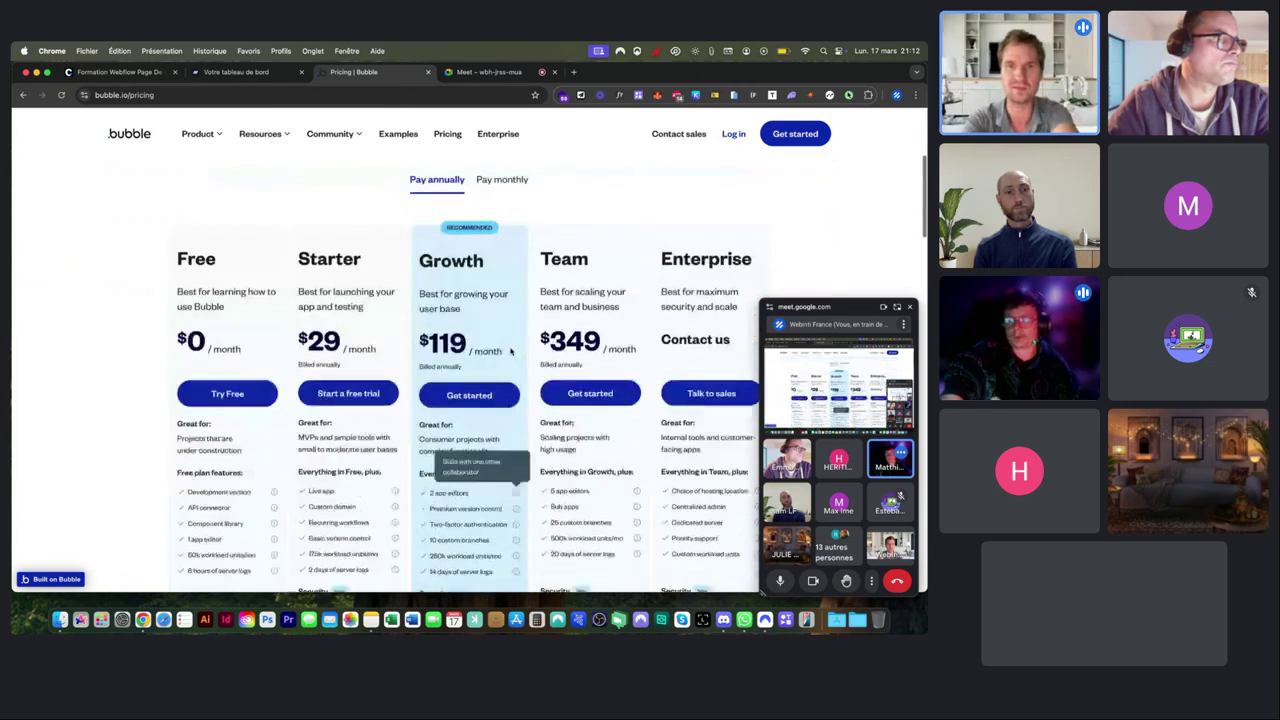
{"action": "left_click_drag", "start_coordinate": [308, 256], "coordinate": [380, 268]}
{"action": "scroll", "coordinate": [380, 268], "scroll_direction": "up", "scroll_amount": 4}
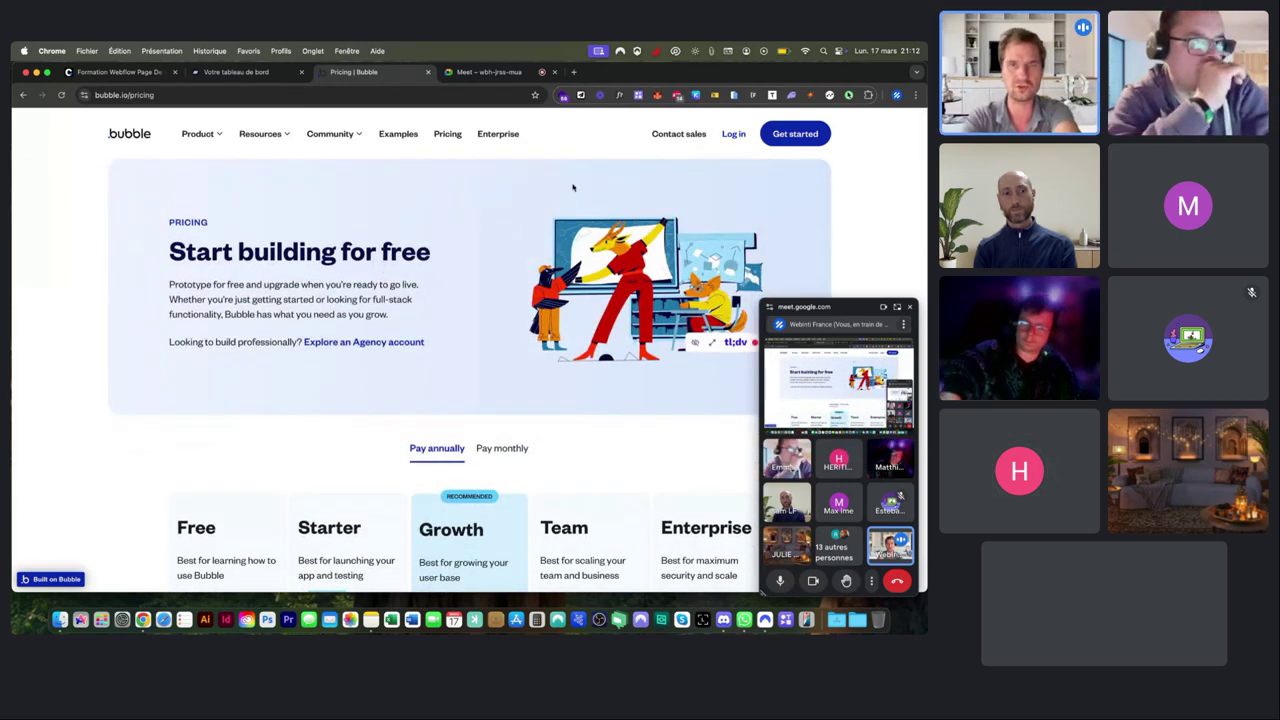
Start Bubble's Get started signup, then switch to the login form.
{"action": "left_click", "coordinate": [797, 139]}
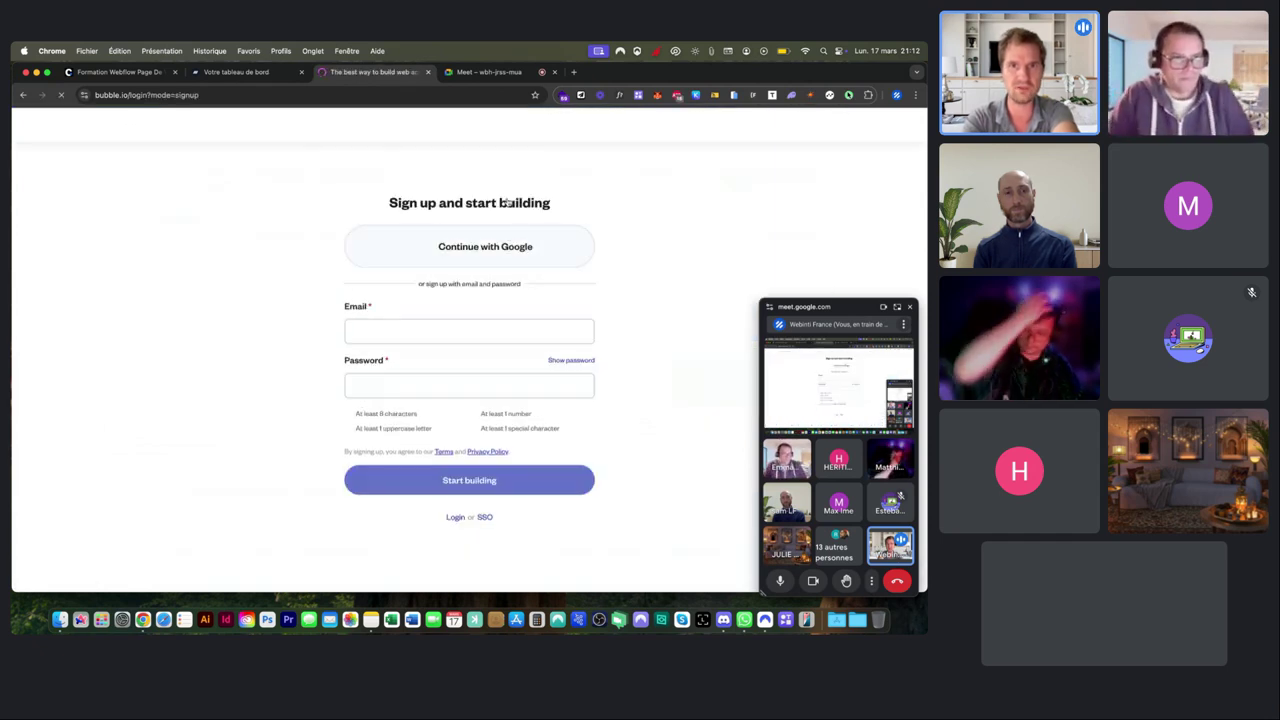
{"action": "left_click_drag", "start_coordinate": [389, 208], "coordinate": [478, 206]}
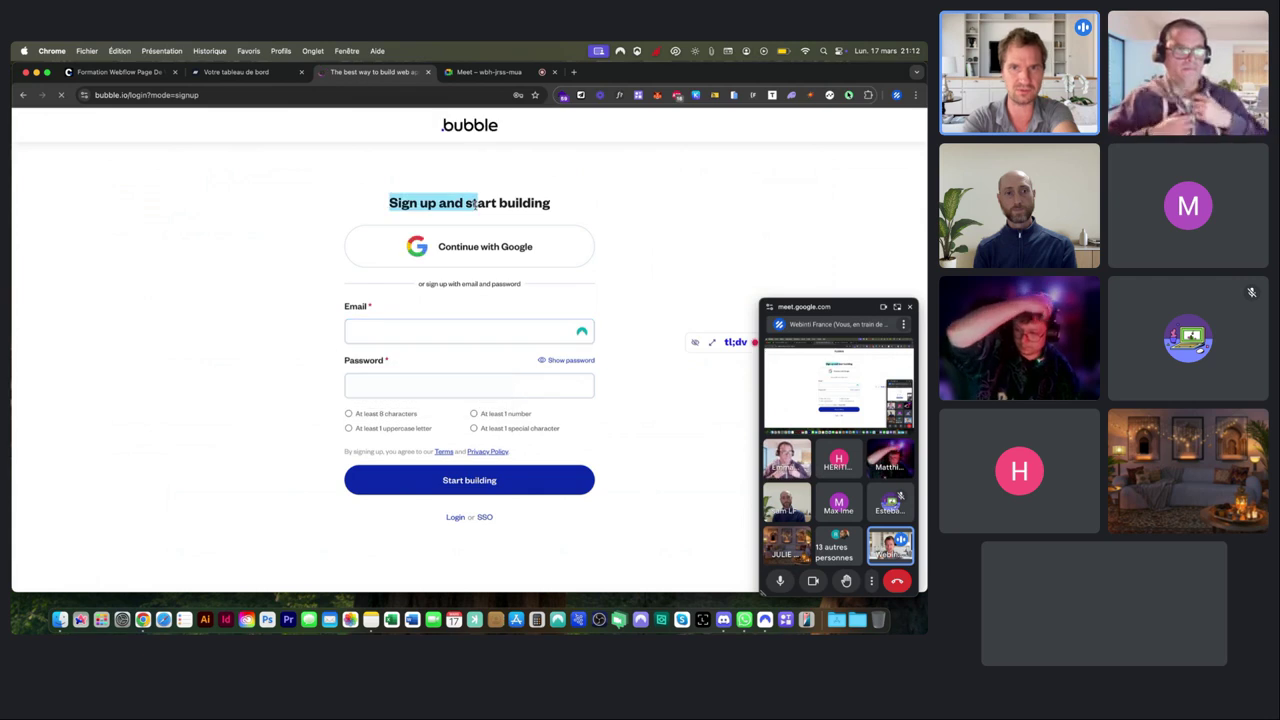
{"action": "left_click", "coordinate": [329, 214]}
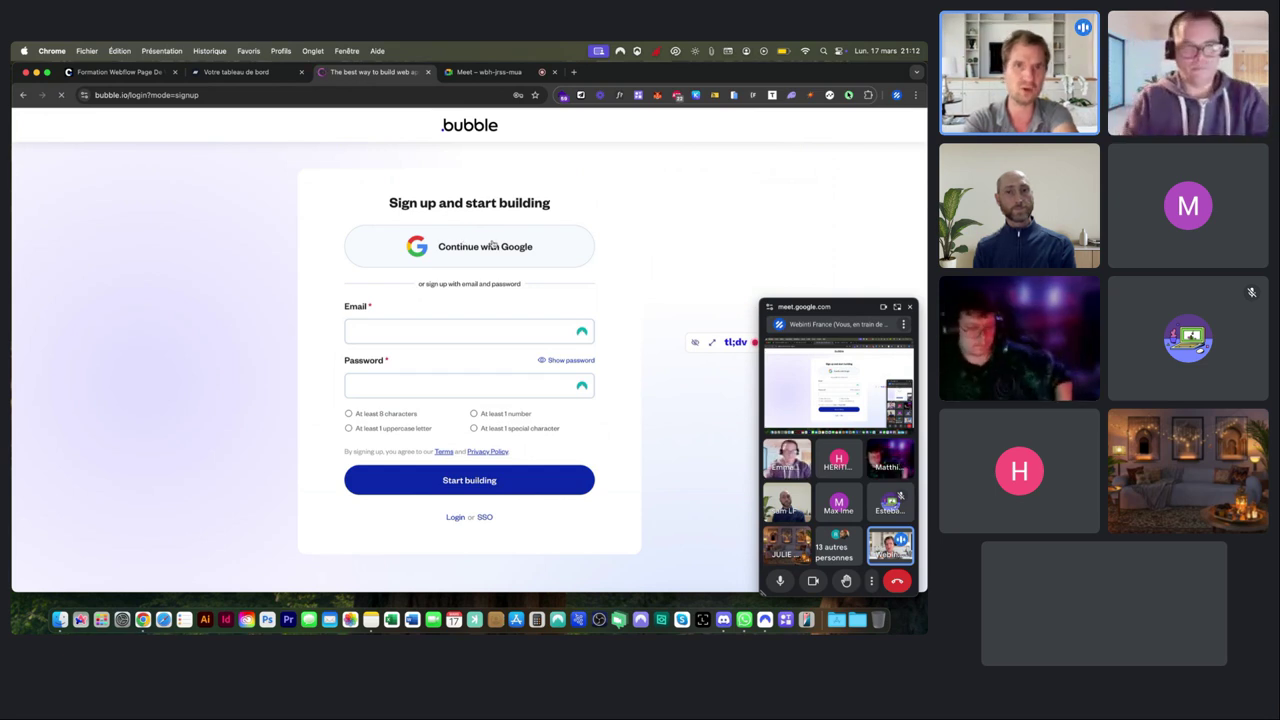
{"action": "left_click", "coordinate": [455, 518]}
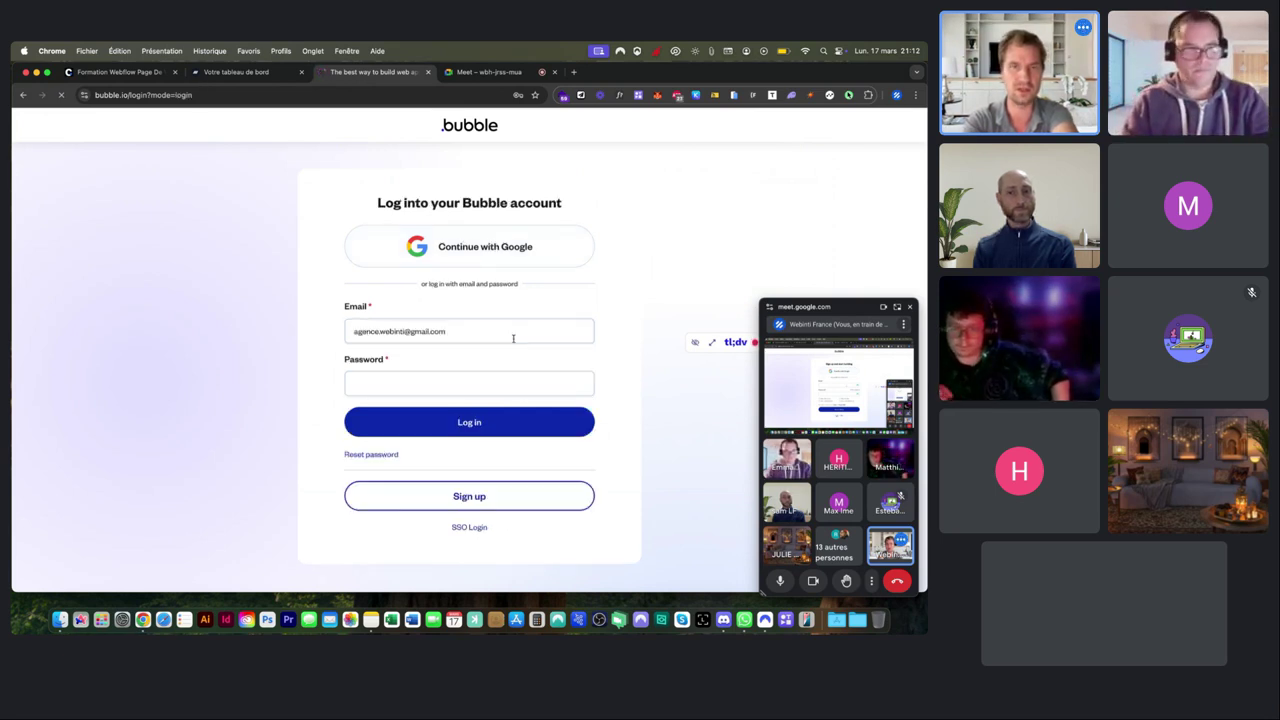
Autofill the login email and password from the browser's saved account.
{"action": "left_click", "coordinate": [455, 394]}
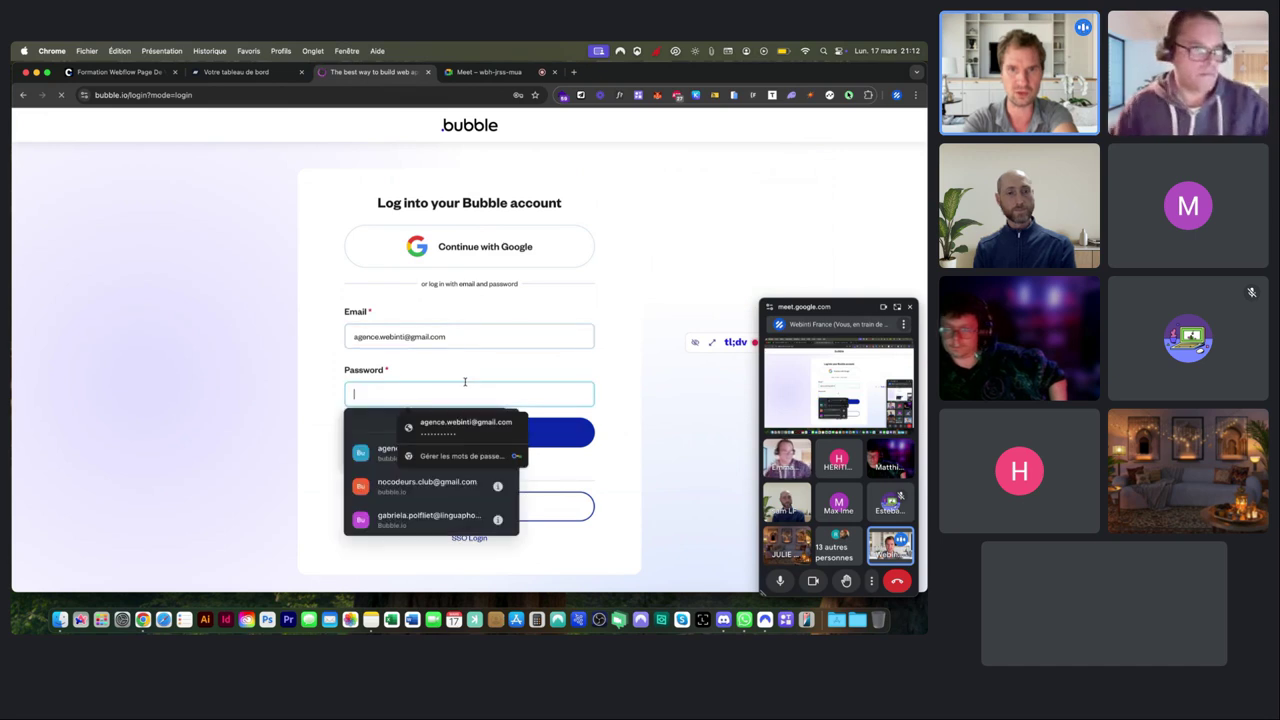
{"action": "left_click", "coordinate": [388, 456]}
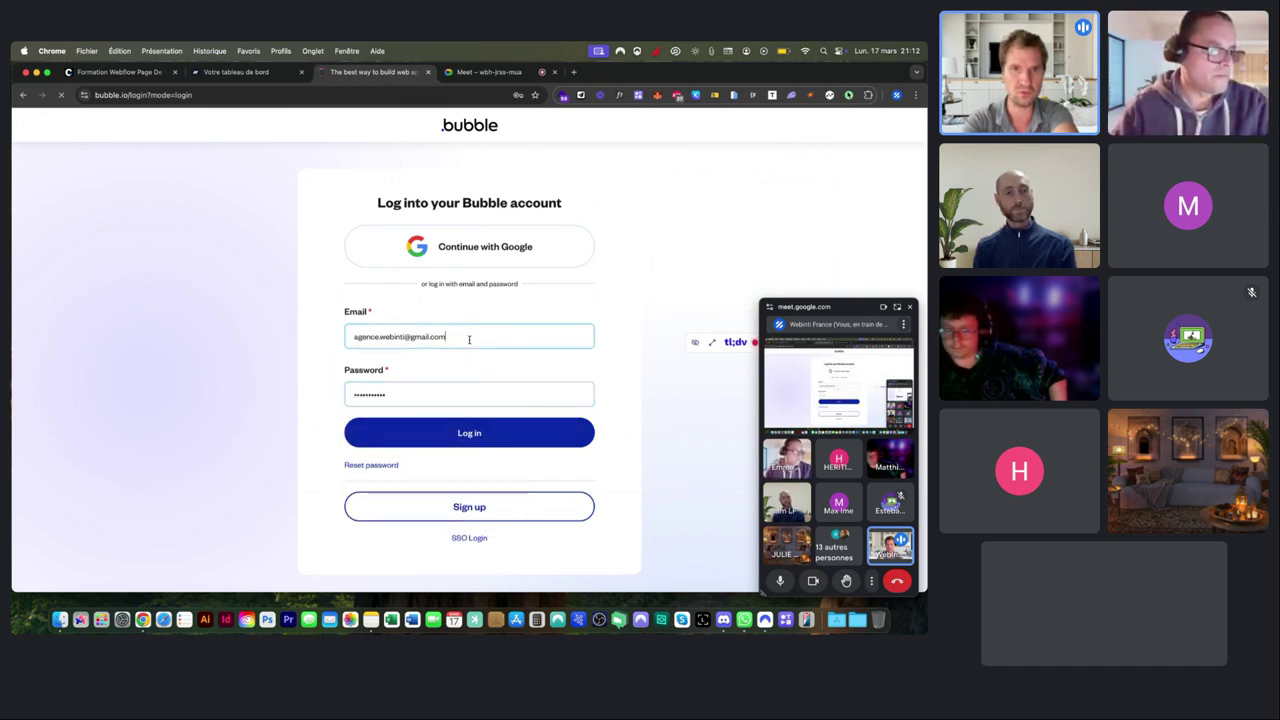
{"action": "left_click", "coordinate": [469, 339]}
{"action": "scroll", "coordinate": [447, 393], "scroll_direction": "down", "scroll_amount": 3}
{"action": "scroll", "coordinate": [447, 393], "scroll_direction": "down", "scroll_amount": 5}
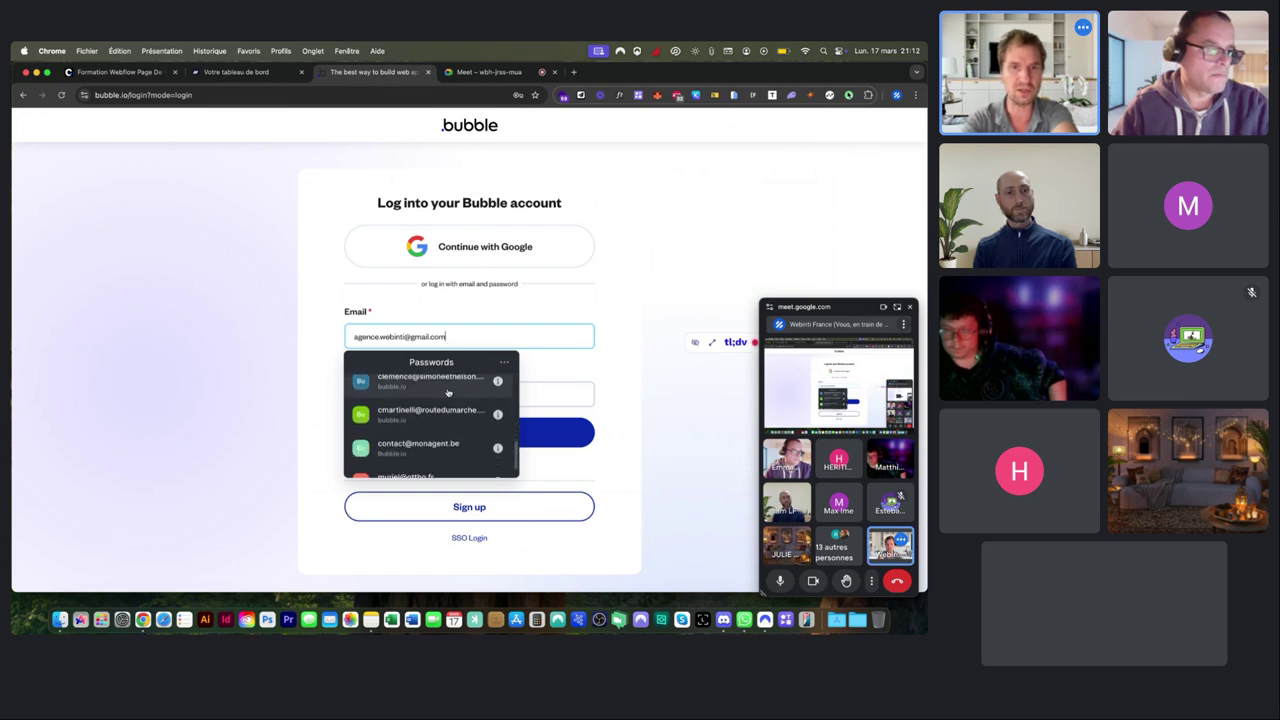
{"action": "scroll", "coordinate": [408, 430], "scroll_direction": "up", "scroll_amount": 1}
{"action": "scroll", "coordinate": [402, 444], "scroll_direction": "up", "scroll_amount": 3}
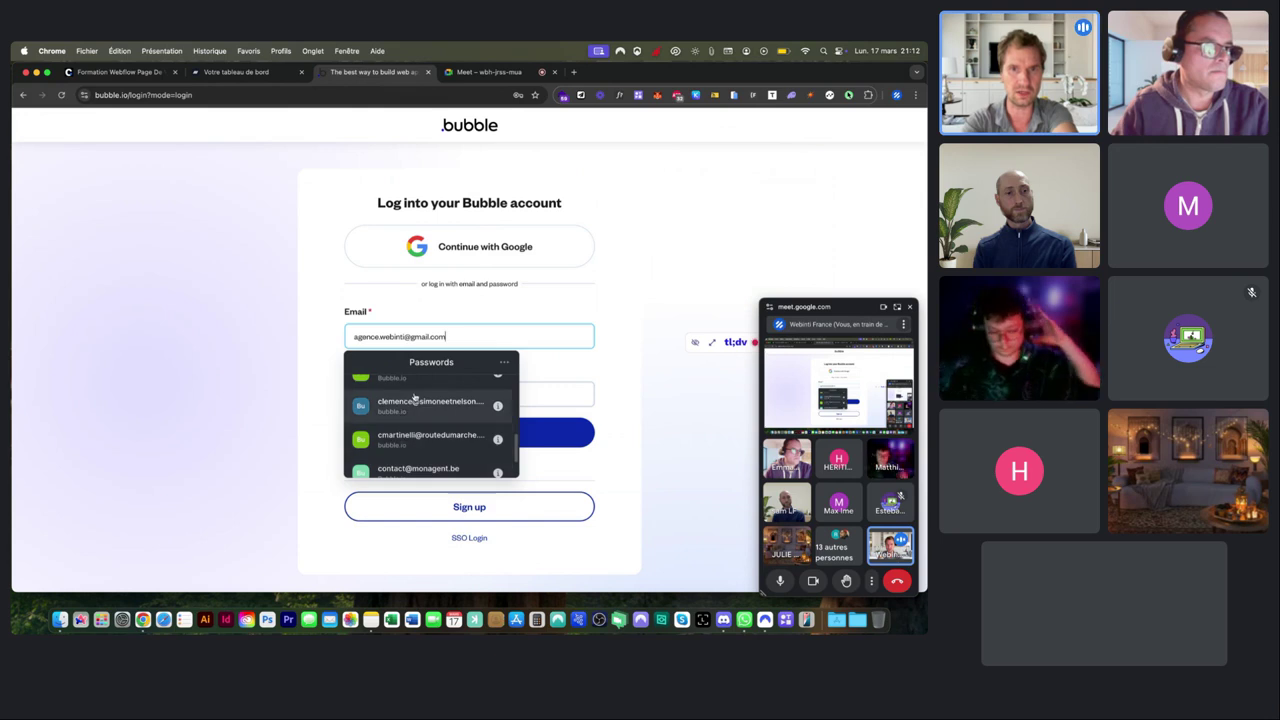
{"action": "scroll", "coordinate": [415, 411], "scroll_direction": "up", "scroll_amount": 4}
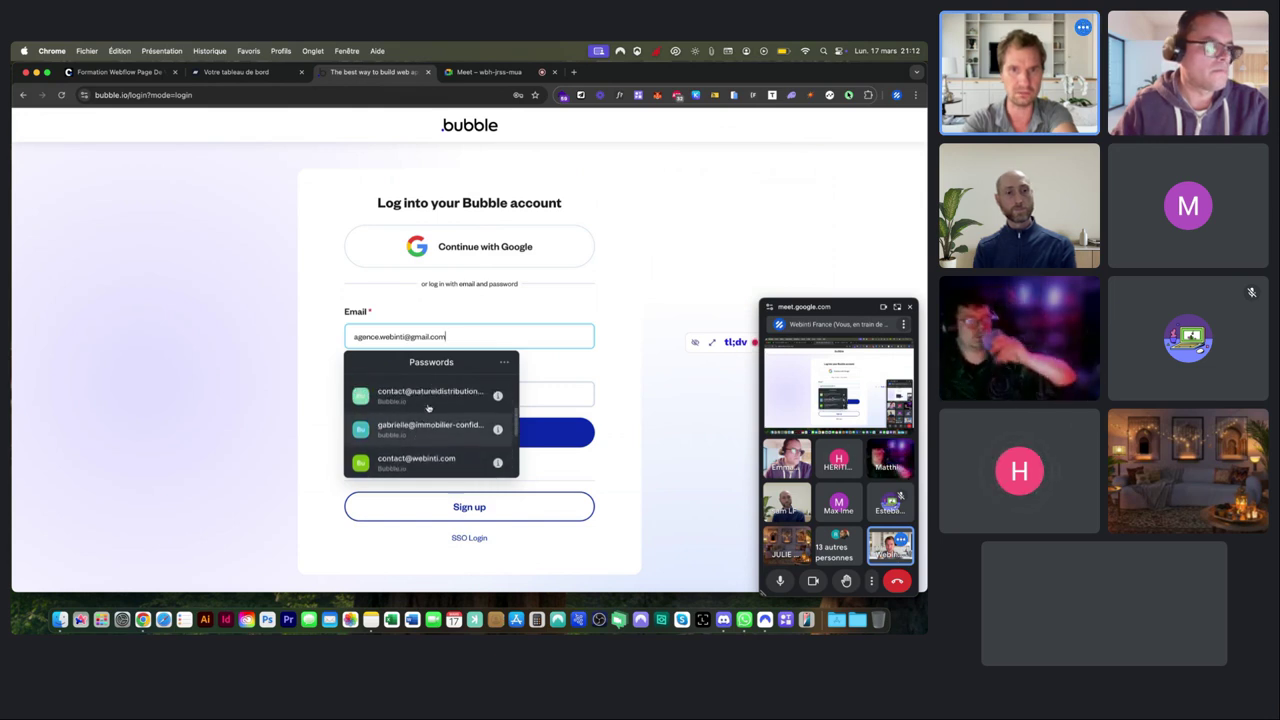
{"action": "scroll", "coordinate": [438, 450], "scroll_direction": "up", "scroll_amount": 2}
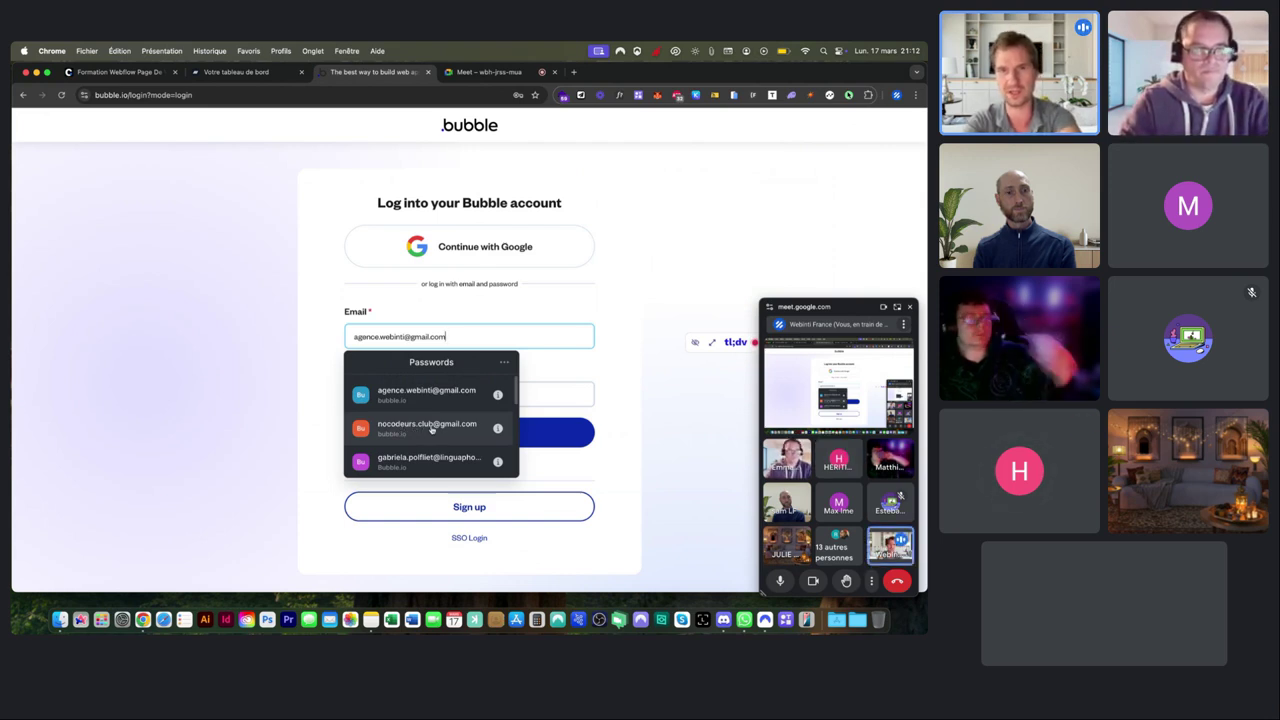
{"action": "left_click", "coordinate": [440, 394]}
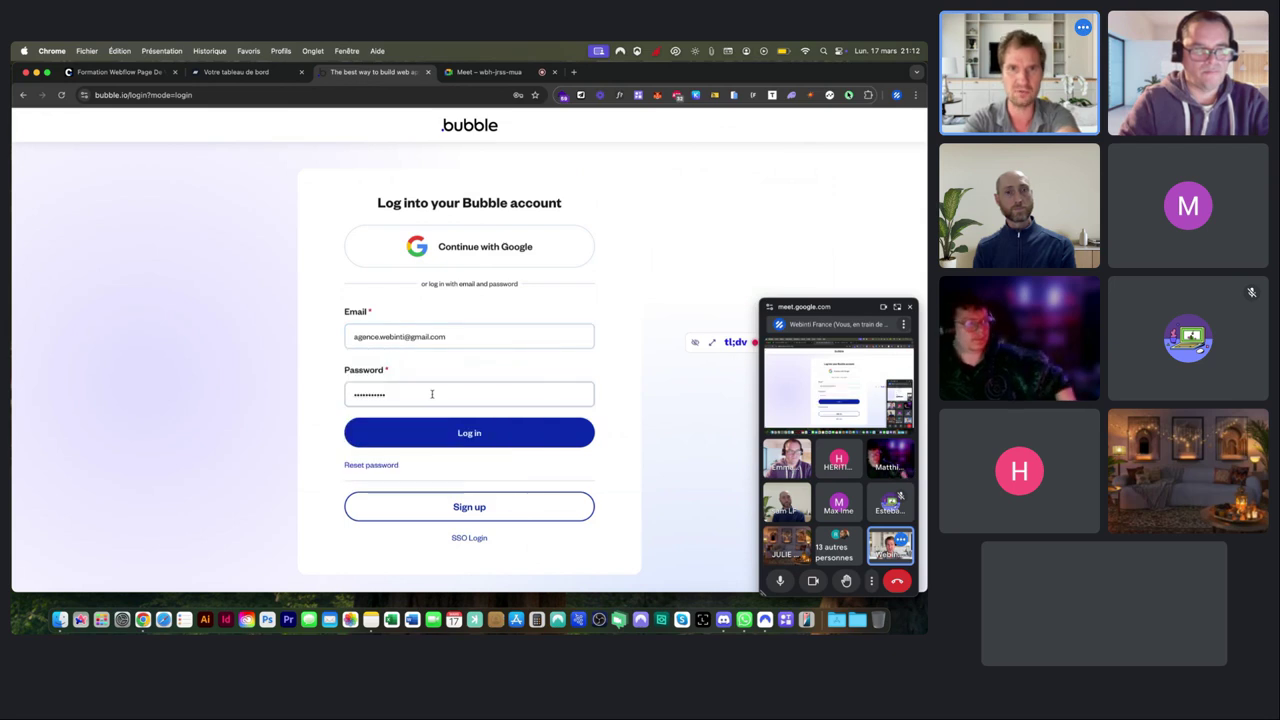
Log into the Bubble account to reach the Apps dashboard.
{"action": "left_click", "coordinate": [428, 430]}
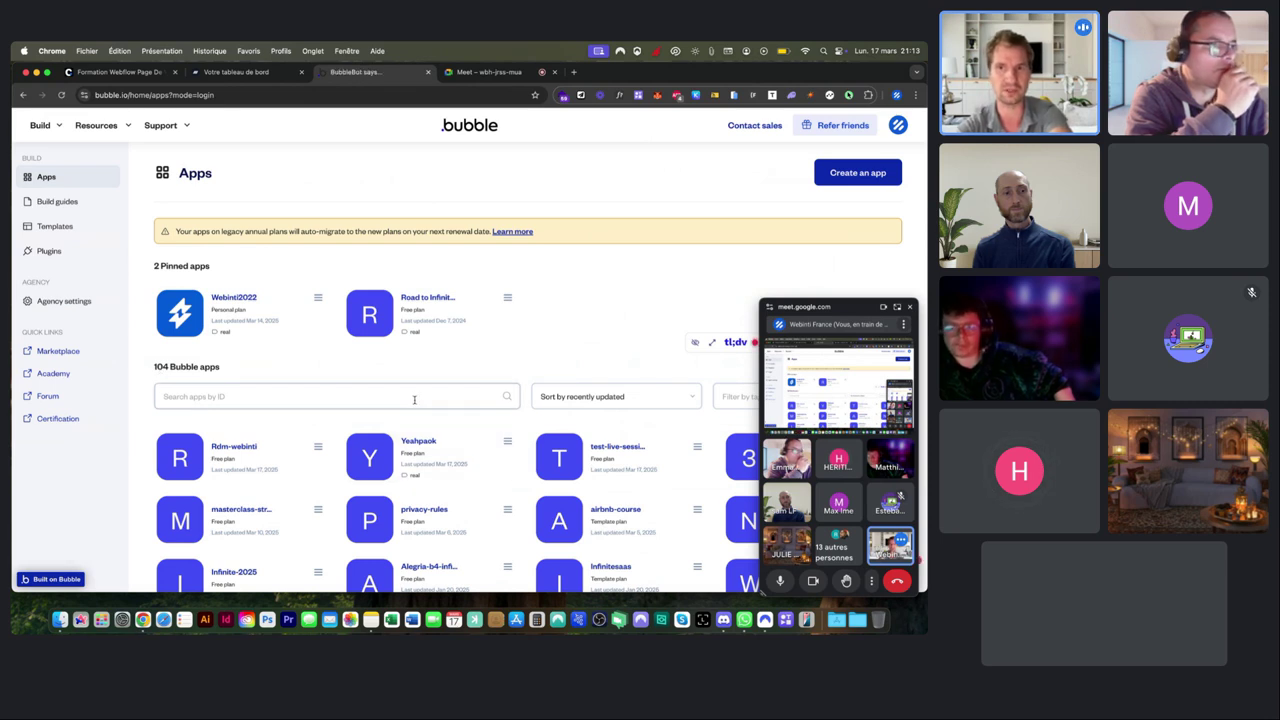
Load webflow.com in a new browser tab.
{"action": "key", "text": "super+t"}
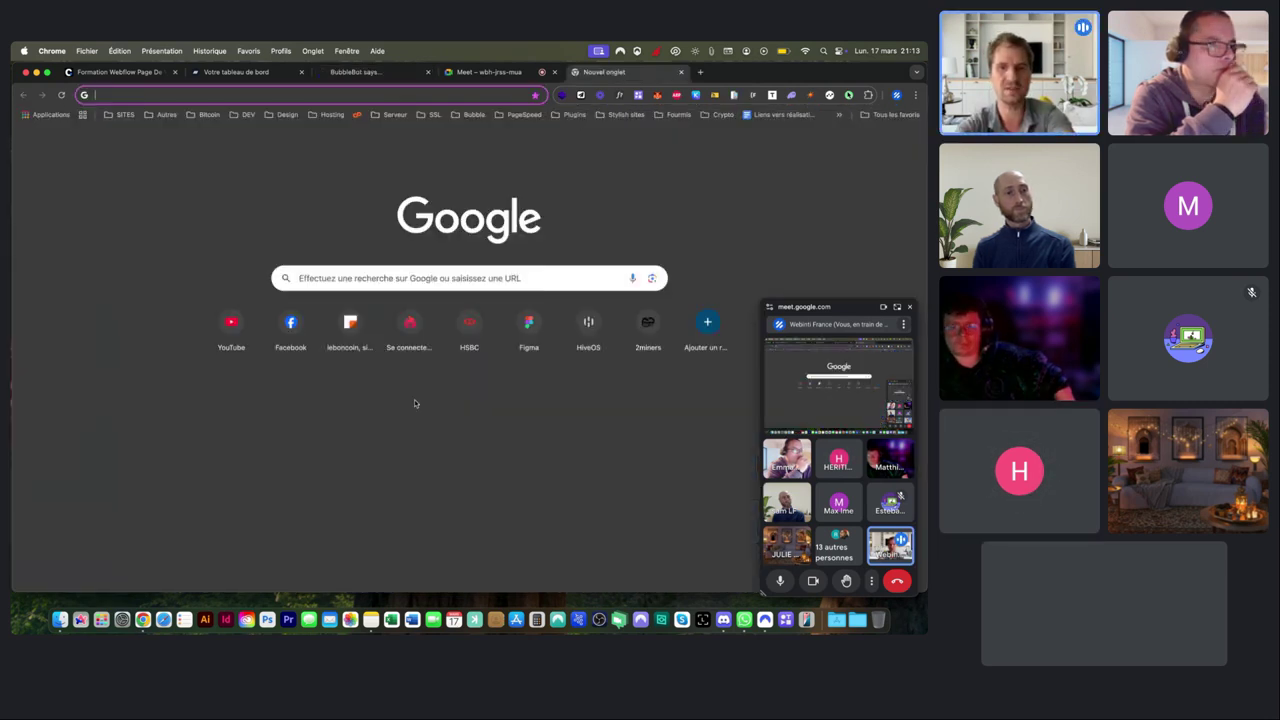
{"action": "type", "text": "webflow.com"}
{"action": "key", "text": "Return"}
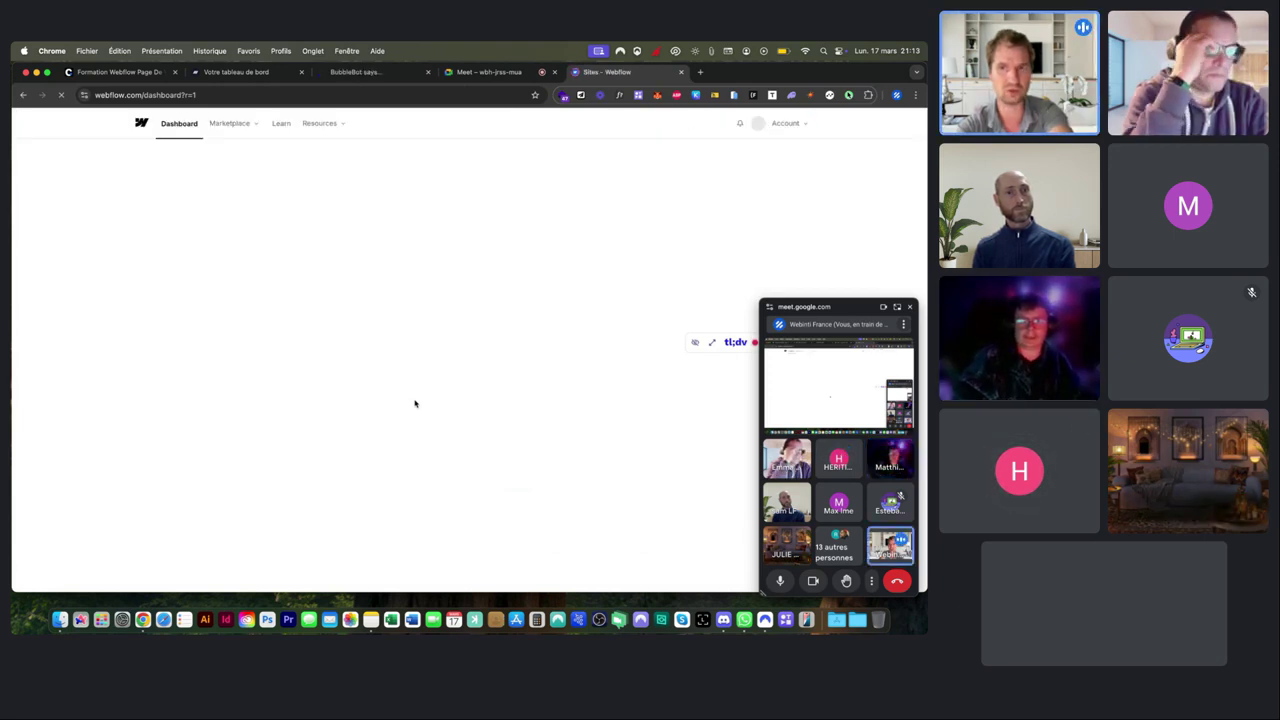
Switch between the Bubble and Webflow tabs and open the Webflow workspace Plans page.
{"action": "left_click", "coordinate": [365, 75]}
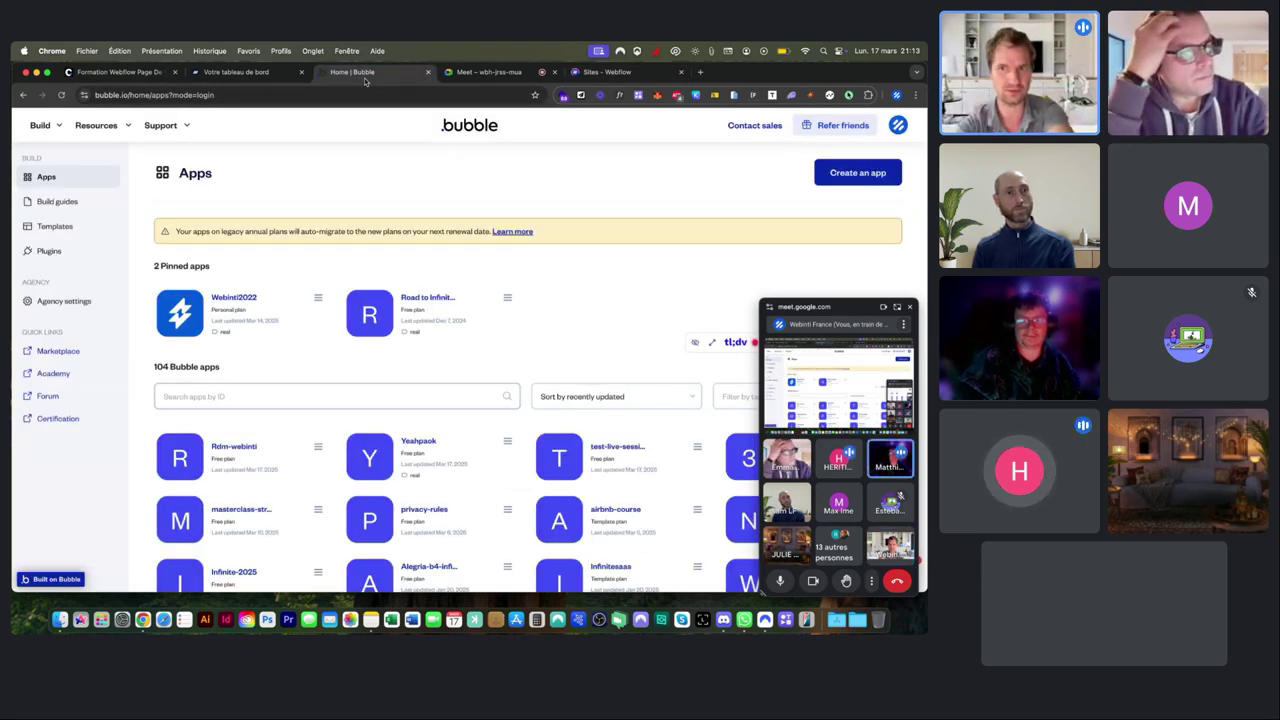
{"action": "left_click", "coordinate": [598, 71]}
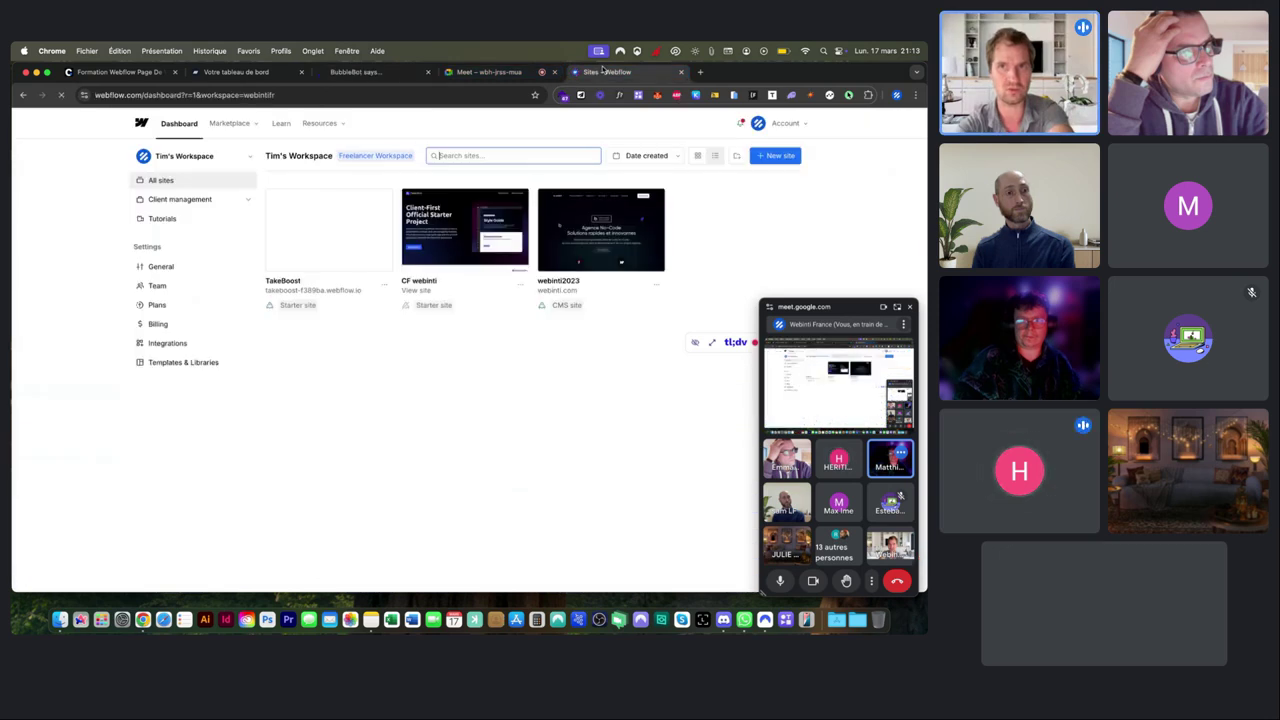
{"action": "left_click", "coordinate": [365, 157]}
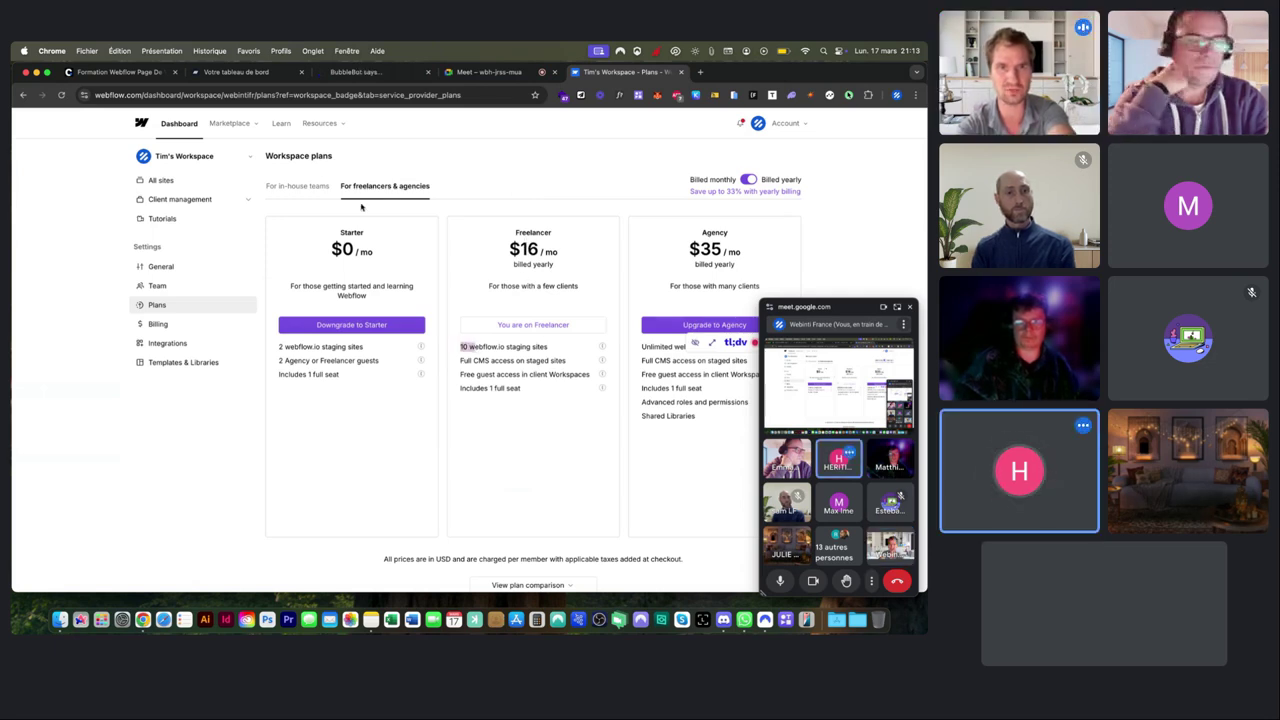
Review the Bubble apps list, then show All sites in the Webflow workspace.
{"action": "left_click", "coordinate": [352, 72]}
{"action": "scroll", "coordinate": [251, 366], "scroll_direction": "down", "scroll_amount": 5}
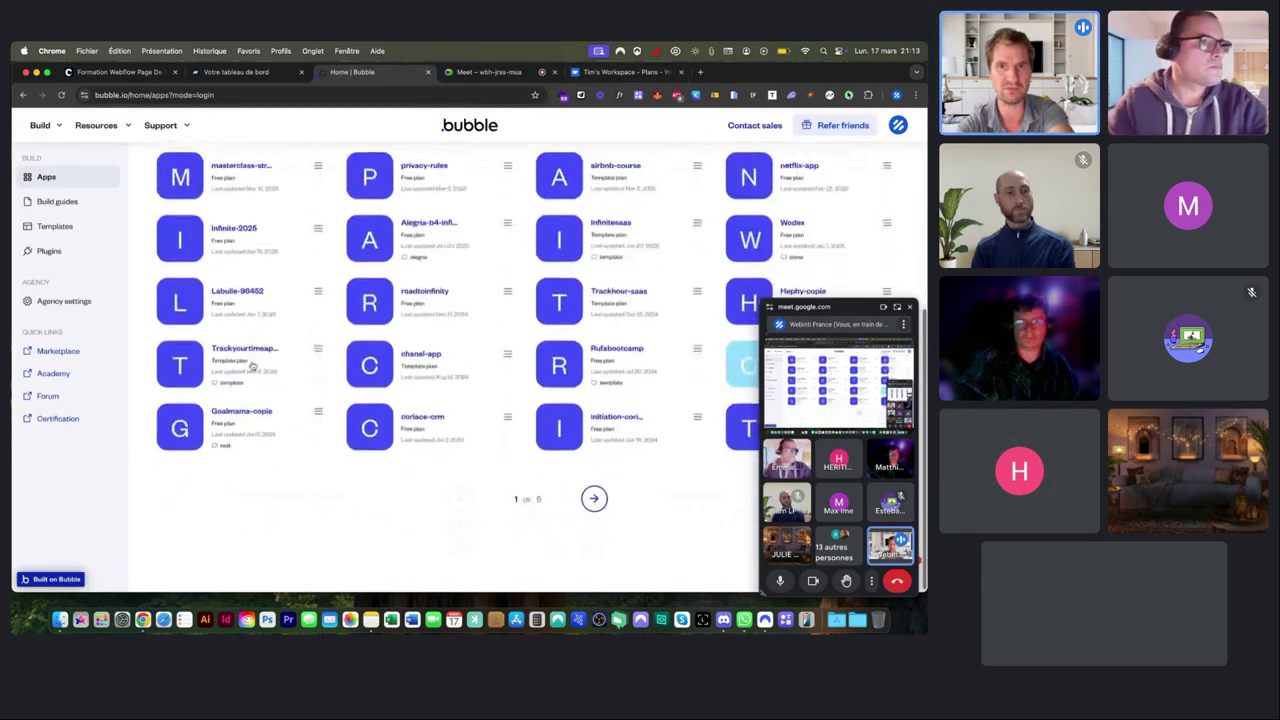
{"action": "scroll", "coordinate": [251, 366], "scroll_direction": "up", "scroll_amount": 2}
{"action": "scroll", "coordinate": [253, 368], "scroll_direction": "up", "scroll_amount": 2}
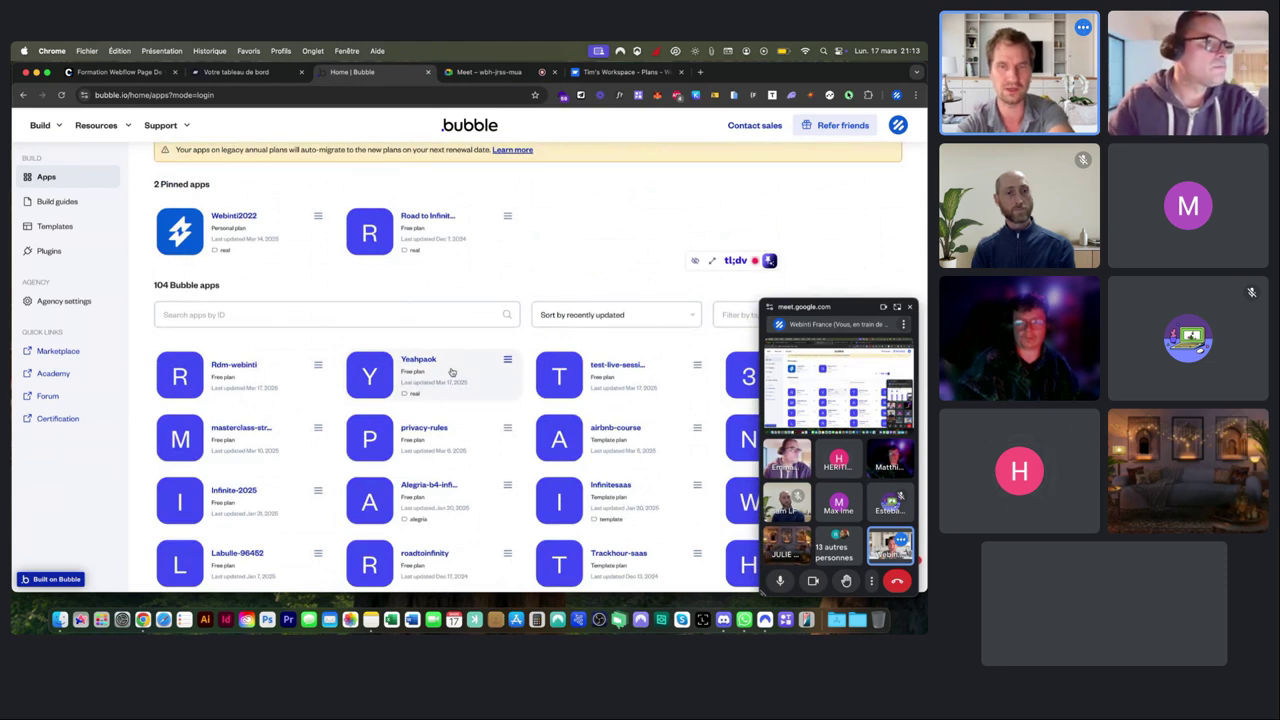
{"action": "left_click", "coordinate": [621, 72]}
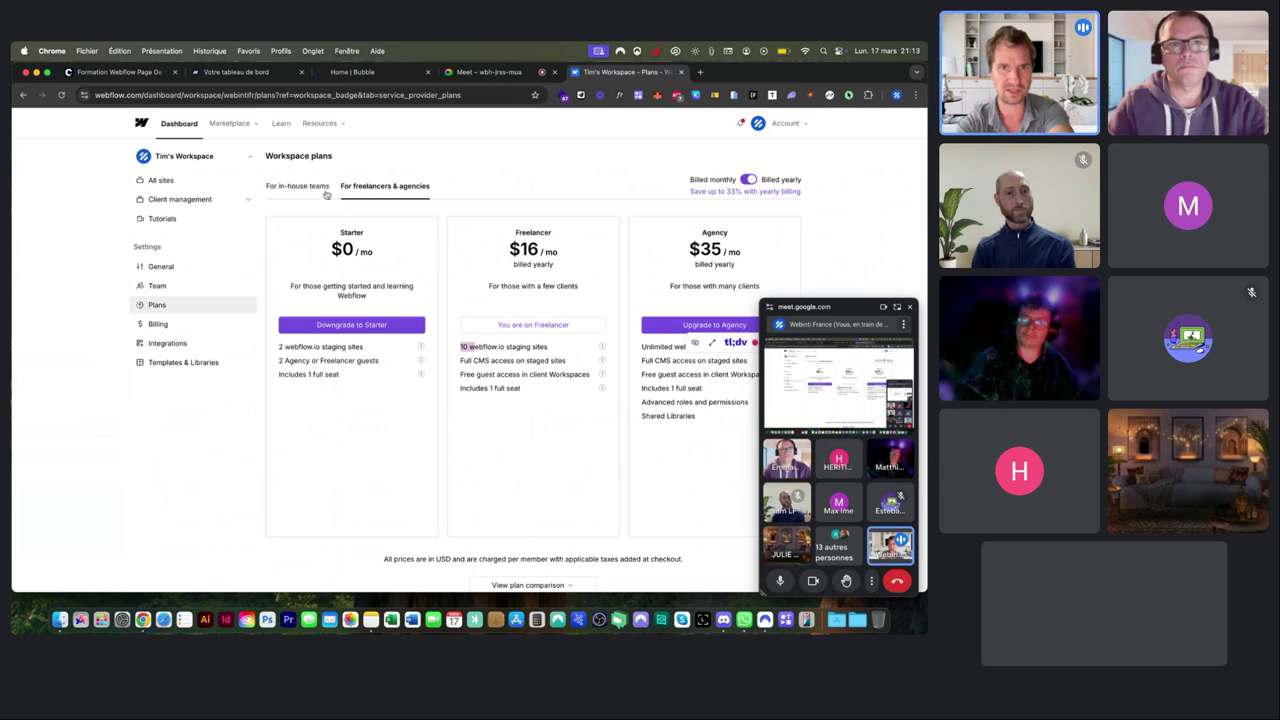
{"action": "left_click", "coordinate": [161, 180]}
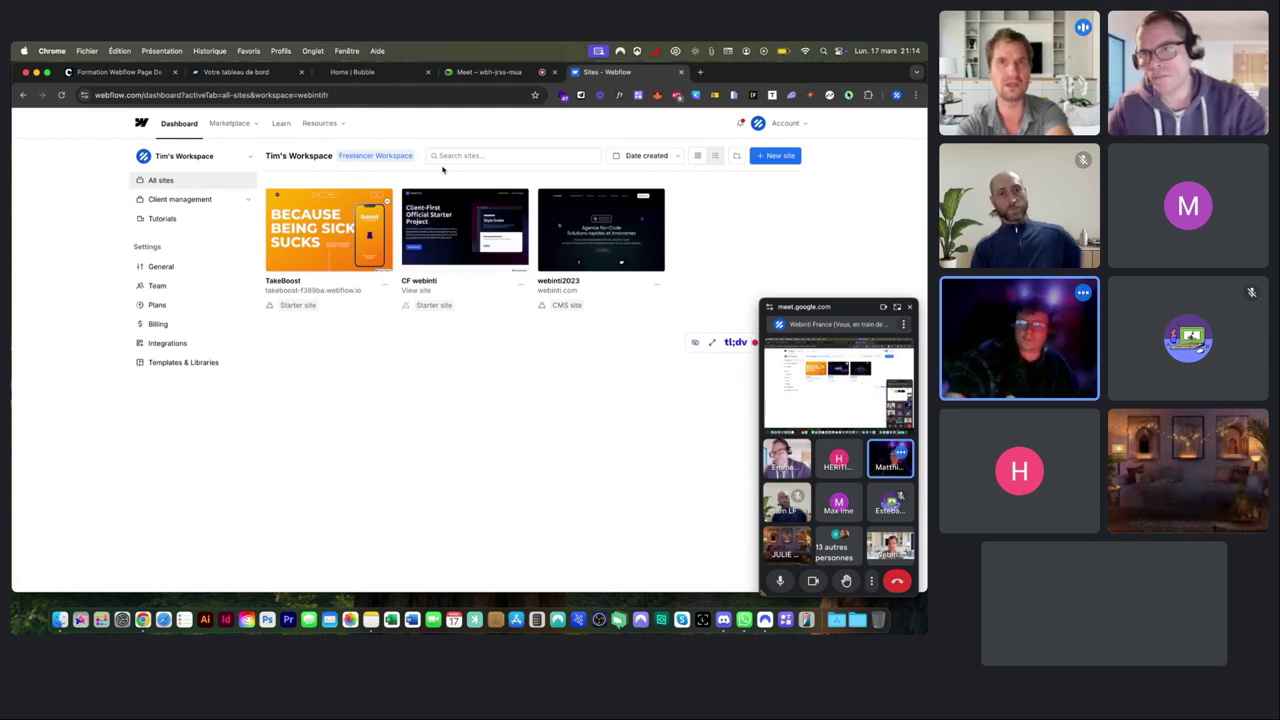
Return to the Home | Bubble tab and scroll to the top of the apps list.
{"action": "left_click", "coordinate": [371, 78]}
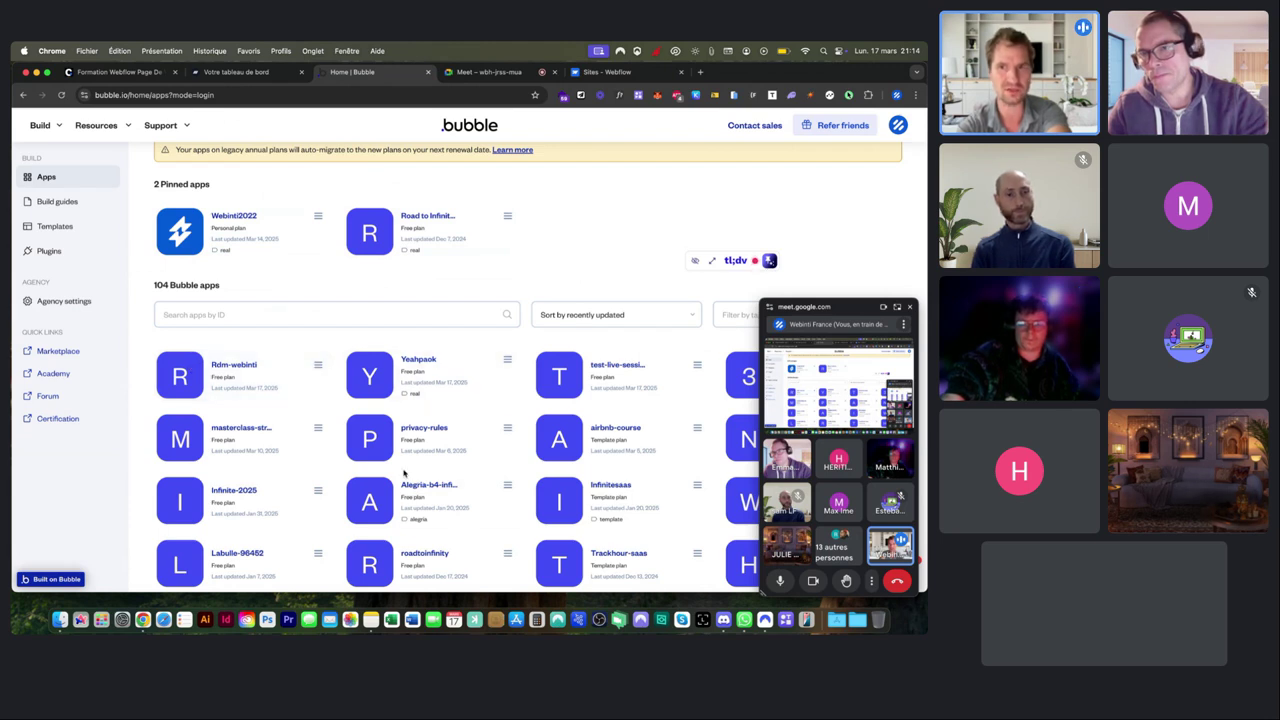
{"action": "scroll", "coordinate": [404, 474], "scroll_direction": "up", "scroll_amount": 3}
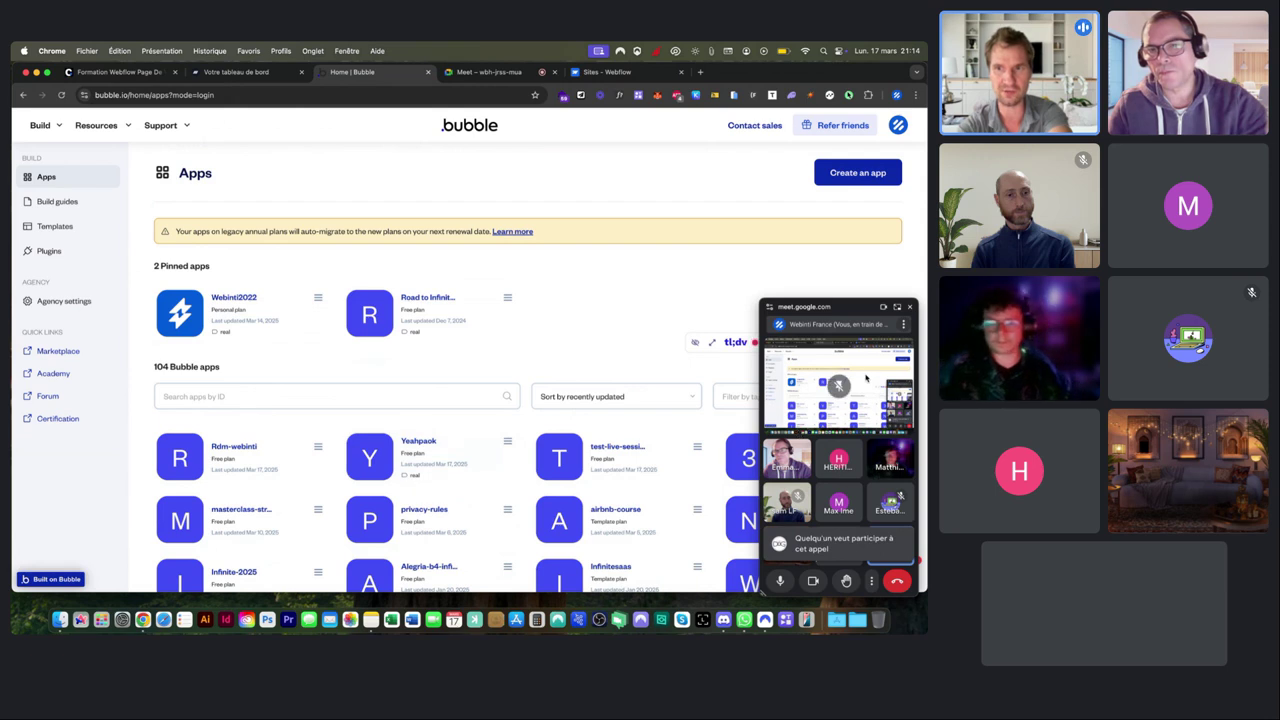
Accept the Meet join request, then go back to the Home | Bubble tab.
{"action": "left_click", "coordinate": [896, 306]}
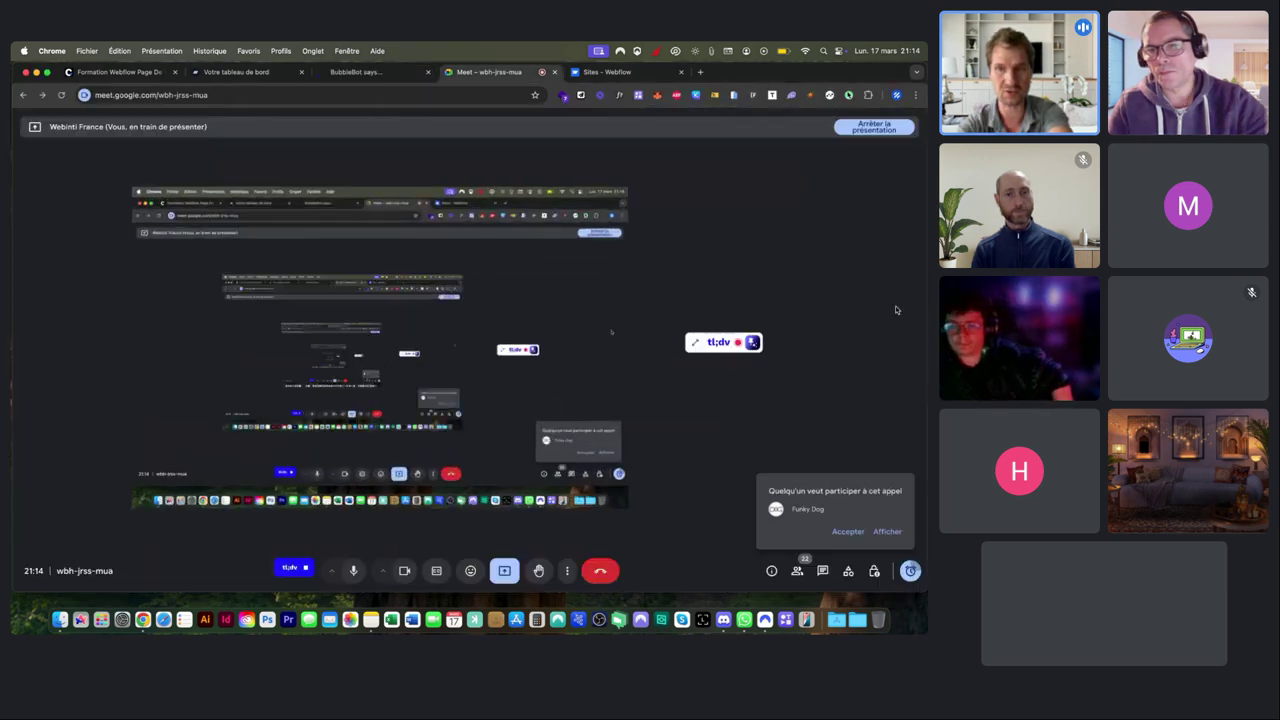
{"action": "left_click", "coordinate": [845, 531]}
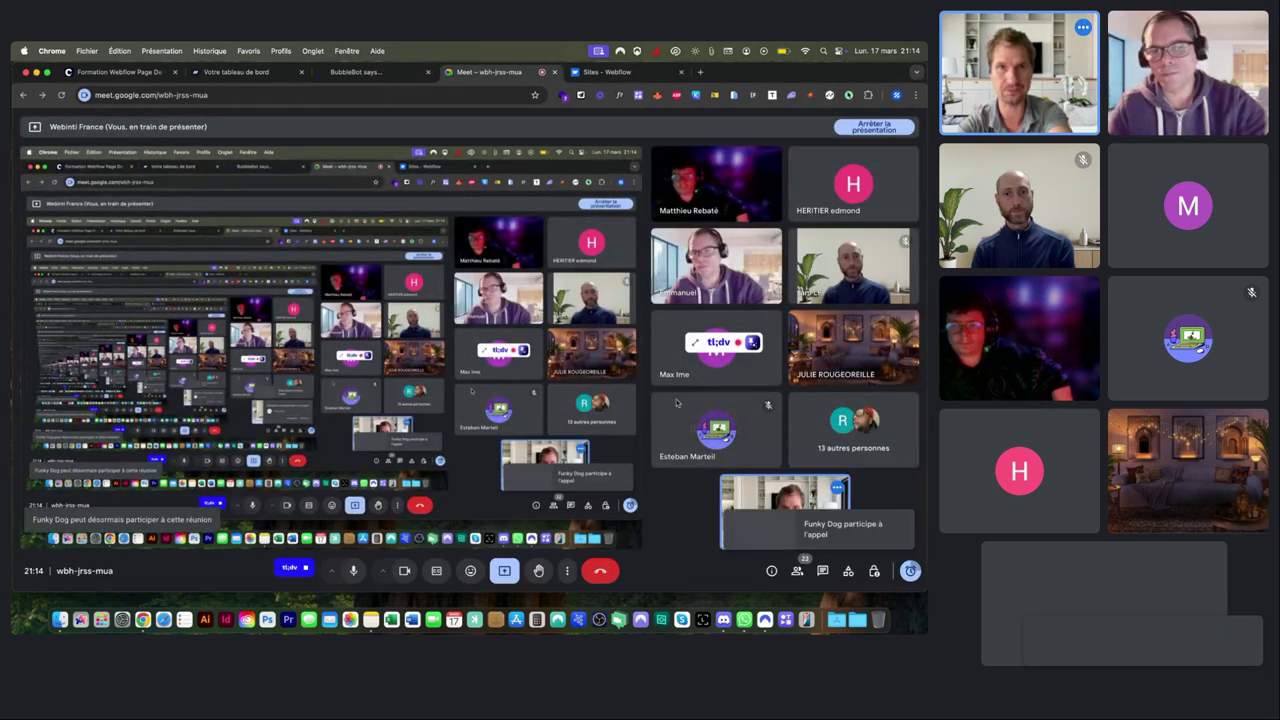
{"action": "left_click", "coordinate": [360, 72]}
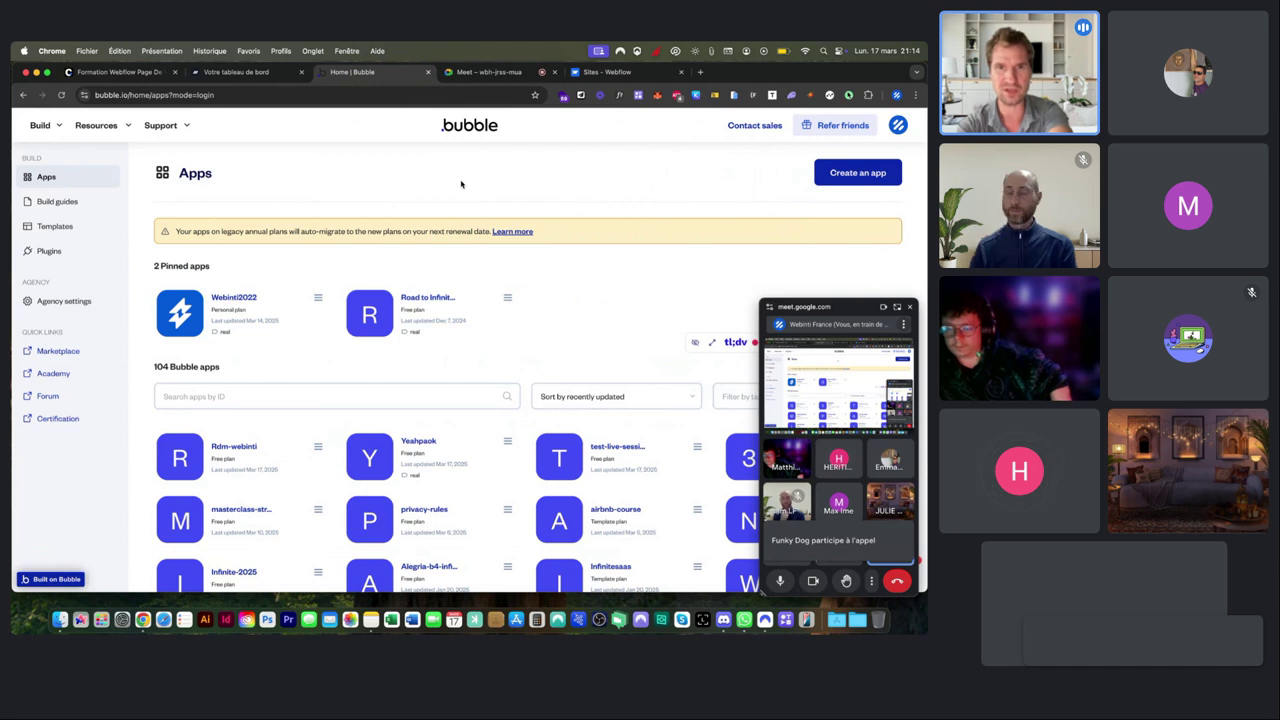
Create a new Bubble app named live-session.
{"action": "left_click", "coordinate": [849, 174]}
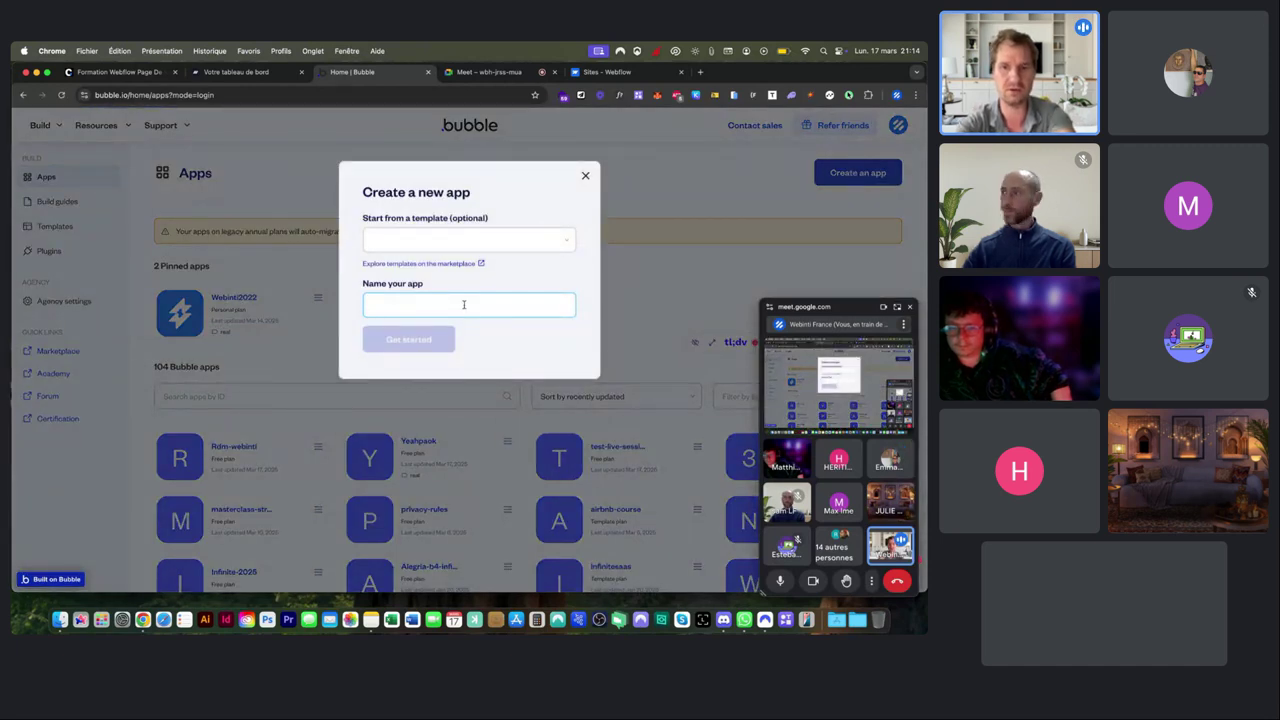
{"action": "type", "text": "live-session-bubble"}
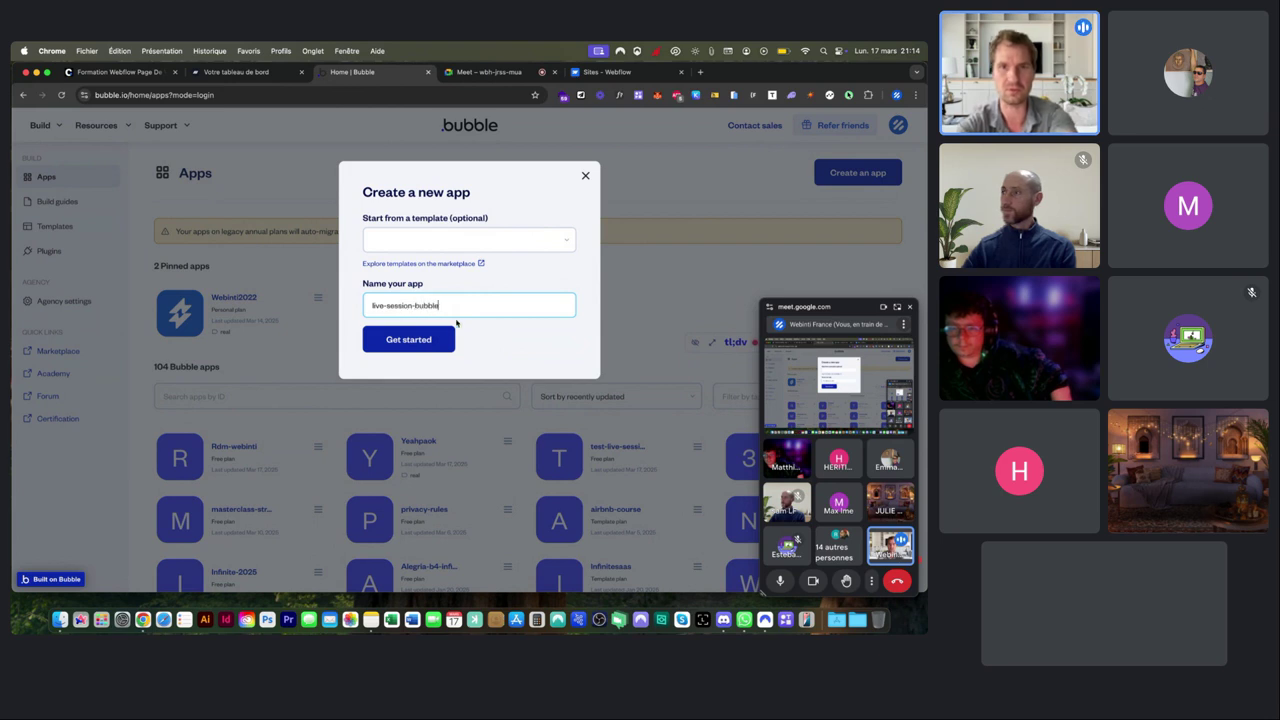
{"action": "left_click", "coordinate": [428, 340]}
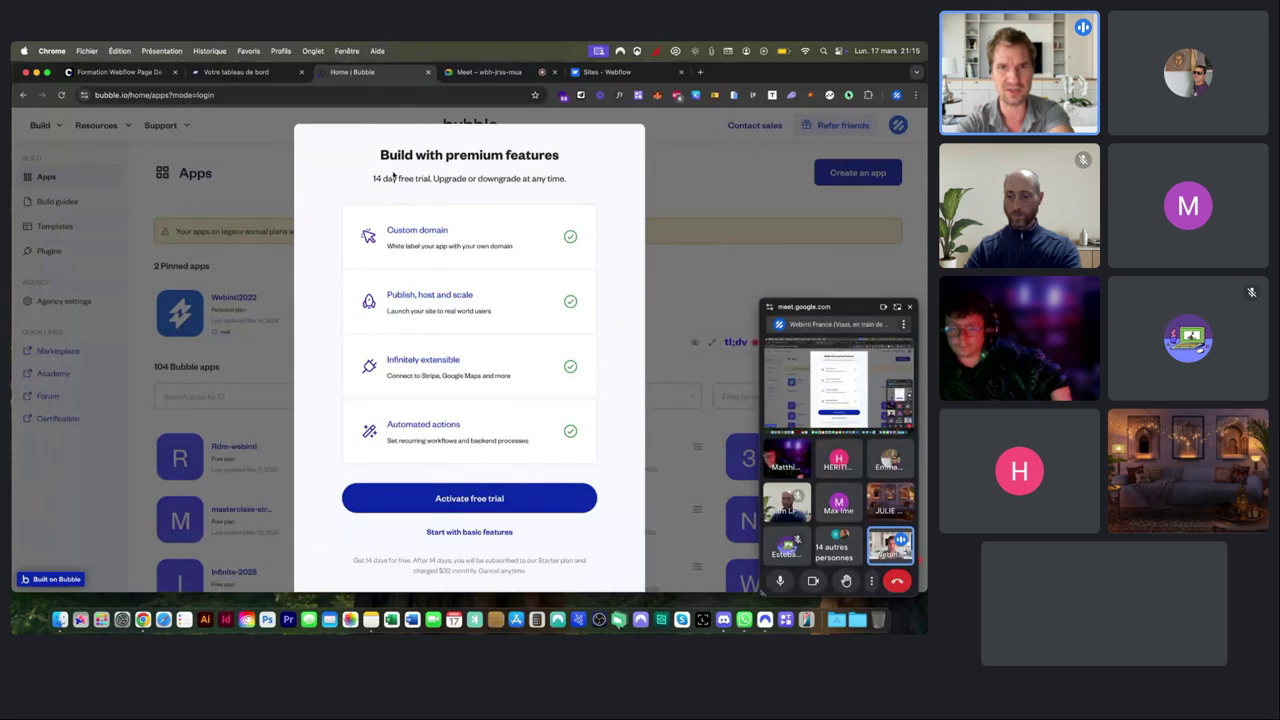
Highlight the 14-day free trial wording and admit the waiting Meet participant.
{"action": "left_click_drag", "start_coordinate": [376, 178], "coordinate": [436, 178]}
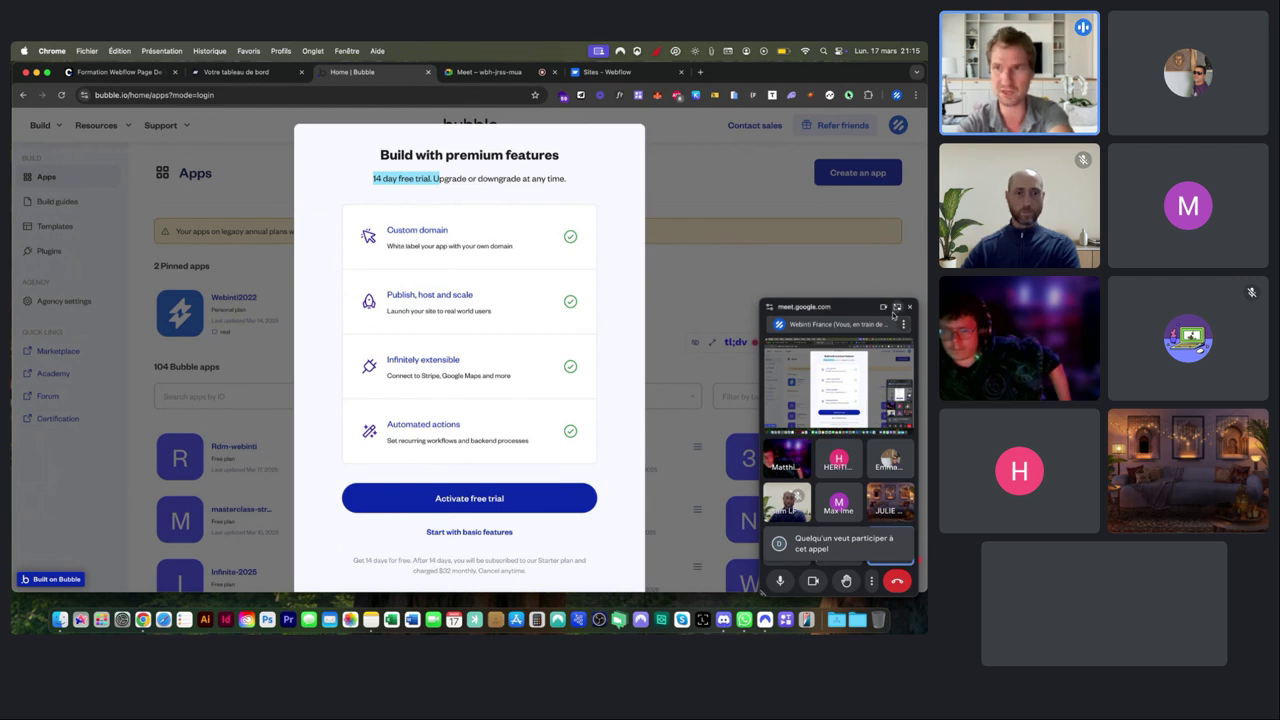
{"action": "left_click", "coordinate": [896, 307]}
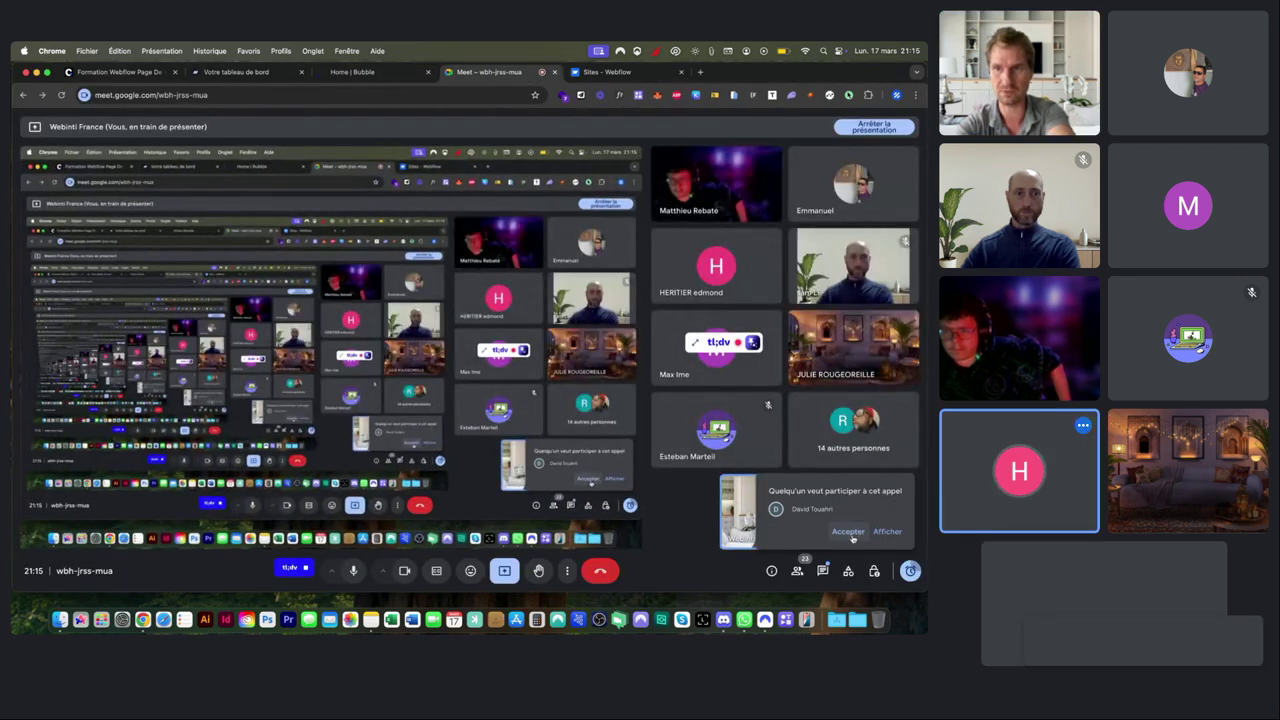
{"action": "left_click", "coordinate": [849, 532]}
{"action": "left_click", "coordinate": [398, 74]}
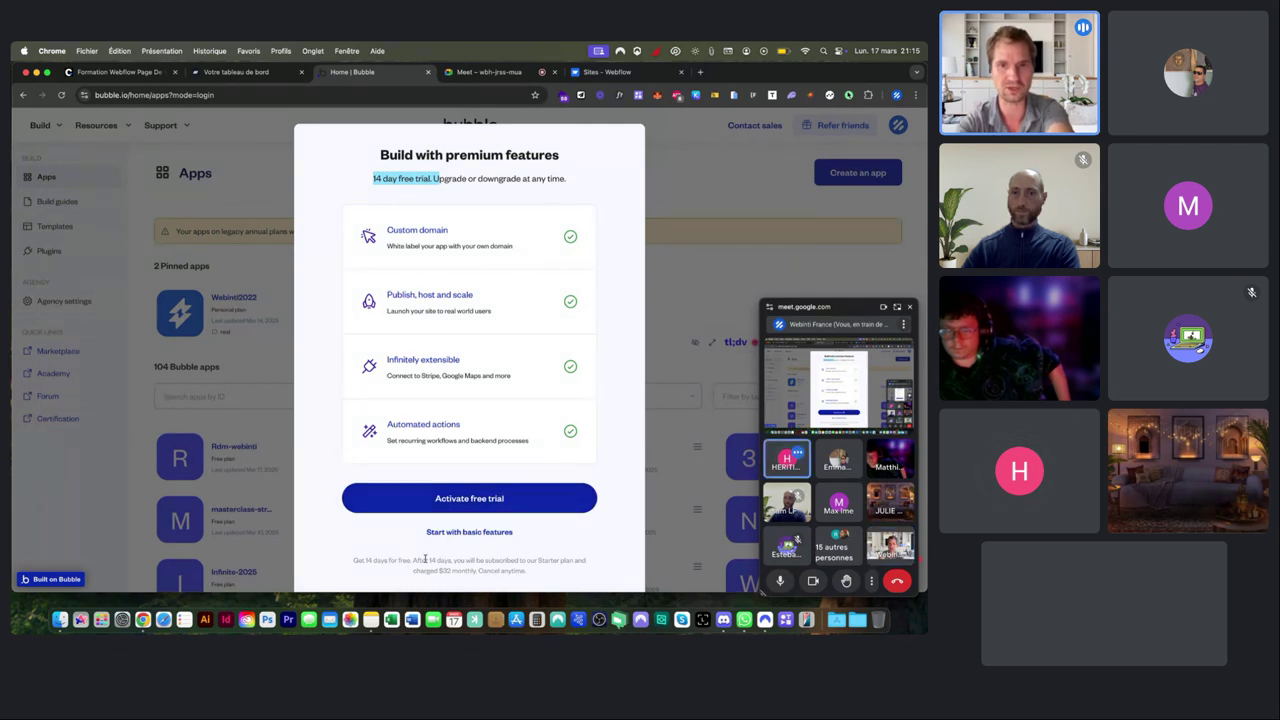
Highlight 'Cancel anytime', reset browser zoom, and activate the free trial.
{"action": "scroll", "coordinate": [425, 560], "scroll_direction": "up", "scroll_amount": 5}
{"action": "scroll", "coordinate": [425, 560], "scroll_direction": "down", "scroll_amount": 2}
{"action": "scroll", "coordinate": [410, 540], "scroll_direction": "right", "scroll_amount": 4}
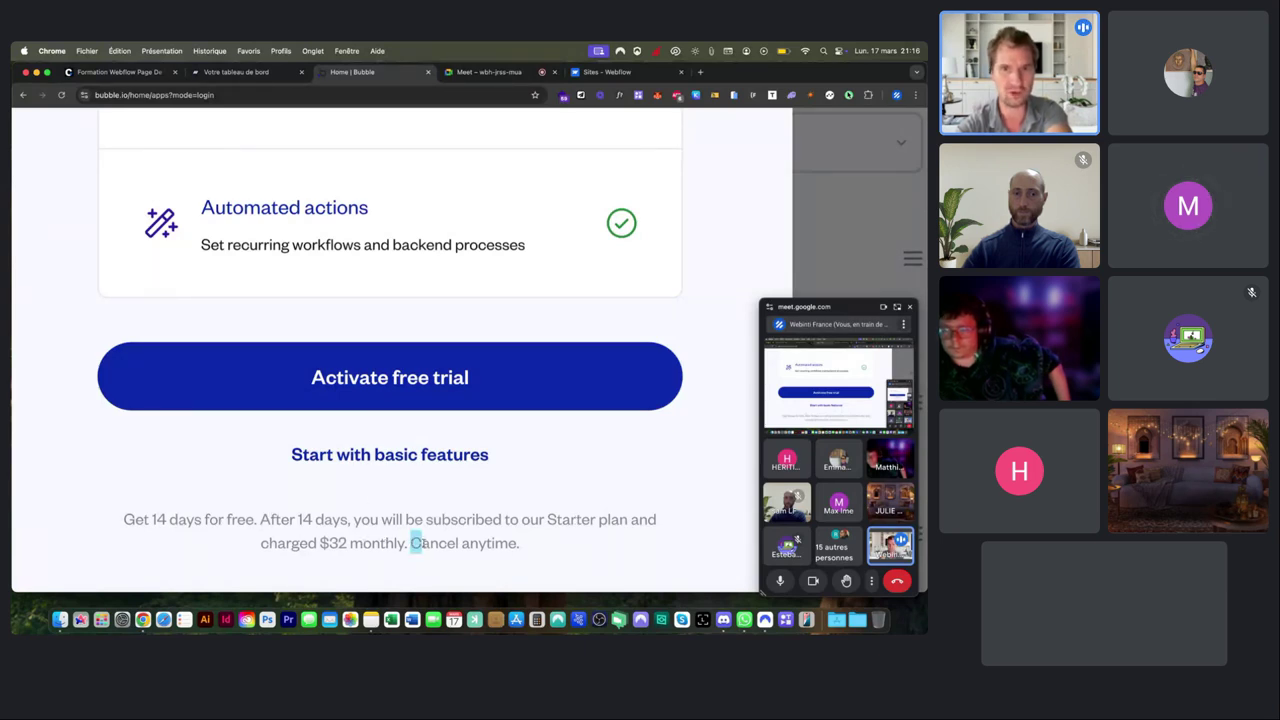
{"action": "left_click_drag", "start_coordinate": [418, 543], "coordinate": [512, 543]}
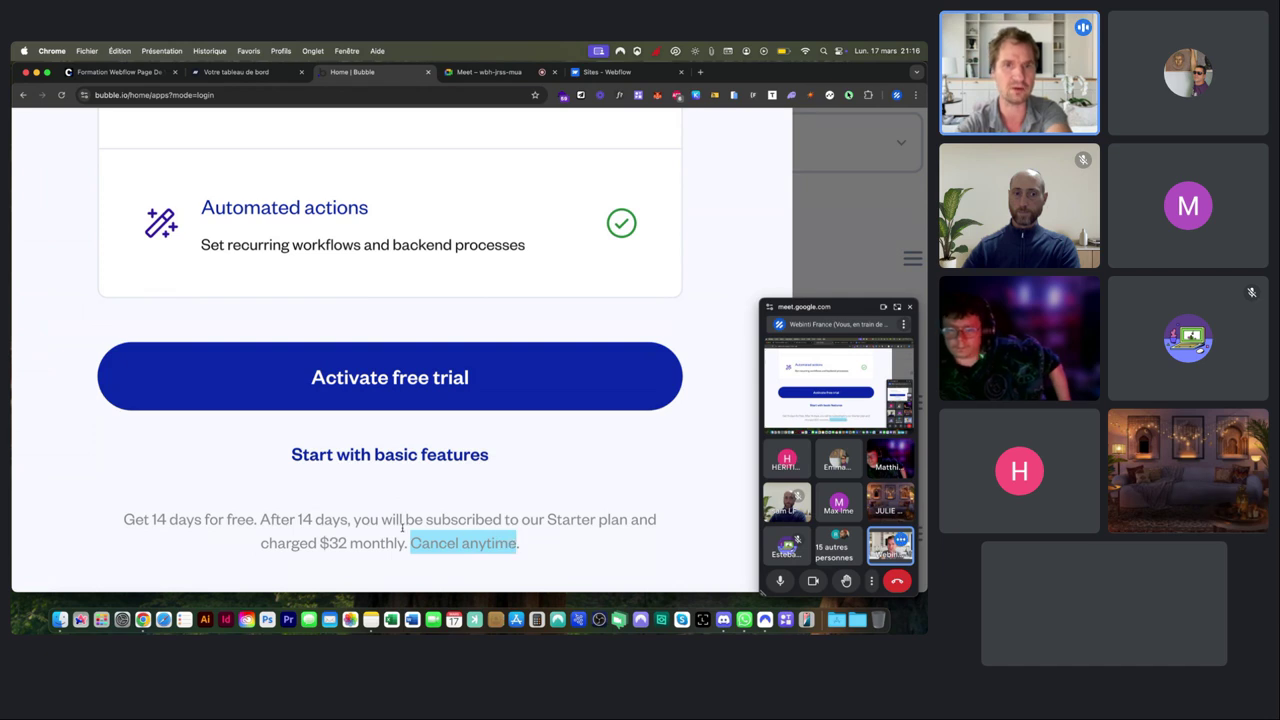
{"action": "key", "text": "super+0"}
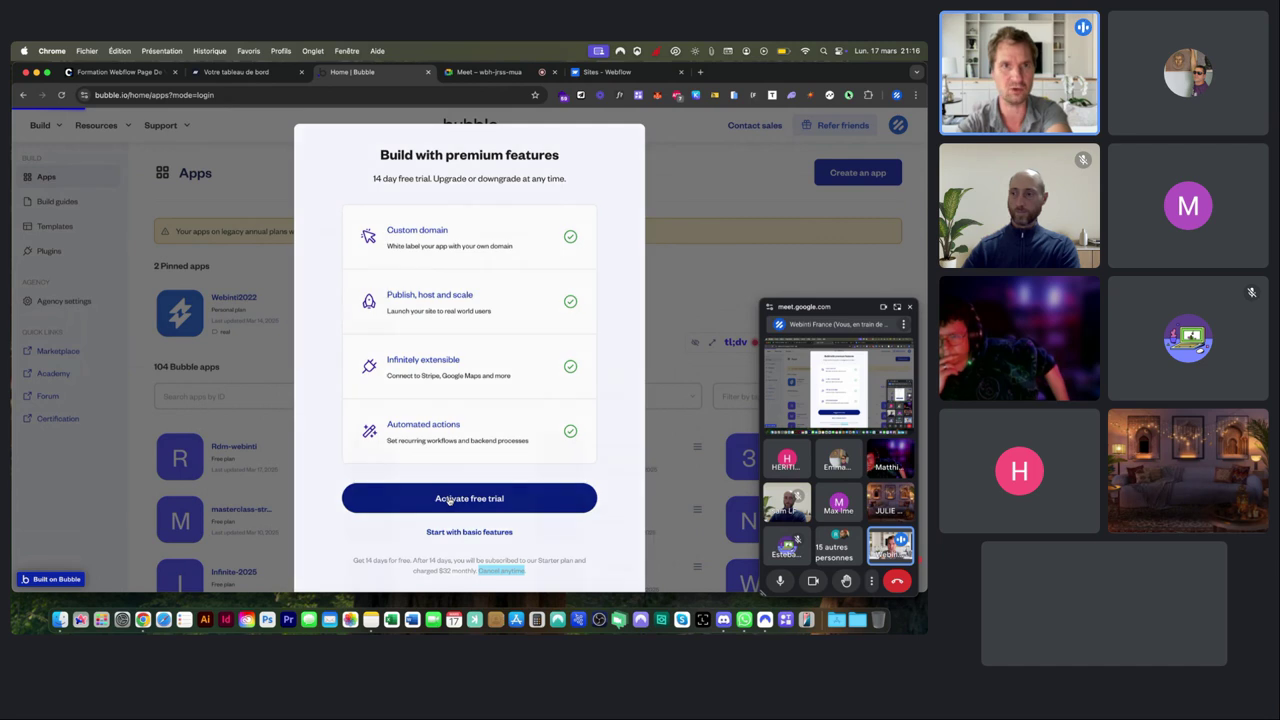
{"action": "left_click", "coordinate": [449, 499]}
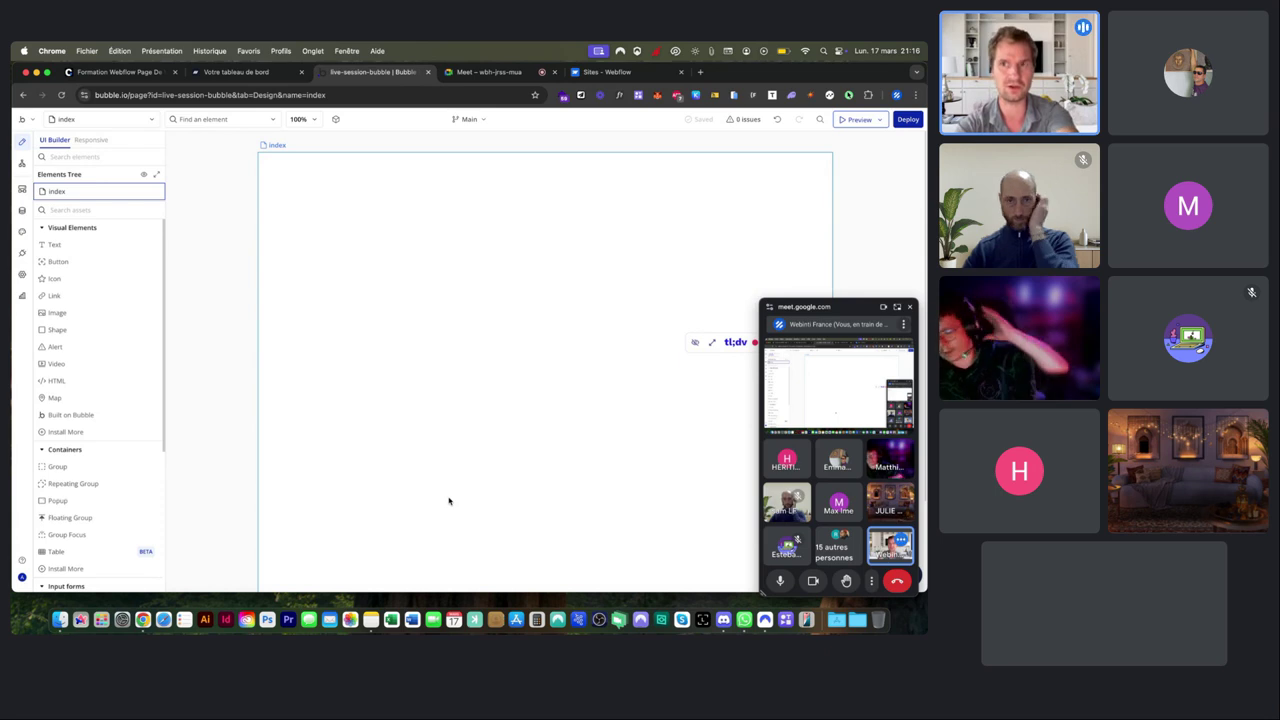
Move the floating Meet window aside and refocus the Bubble editor's blank index page.
{"action": "left_click_drag", "start_coordinate": [825, 316], "coordinate": [835, 322]}
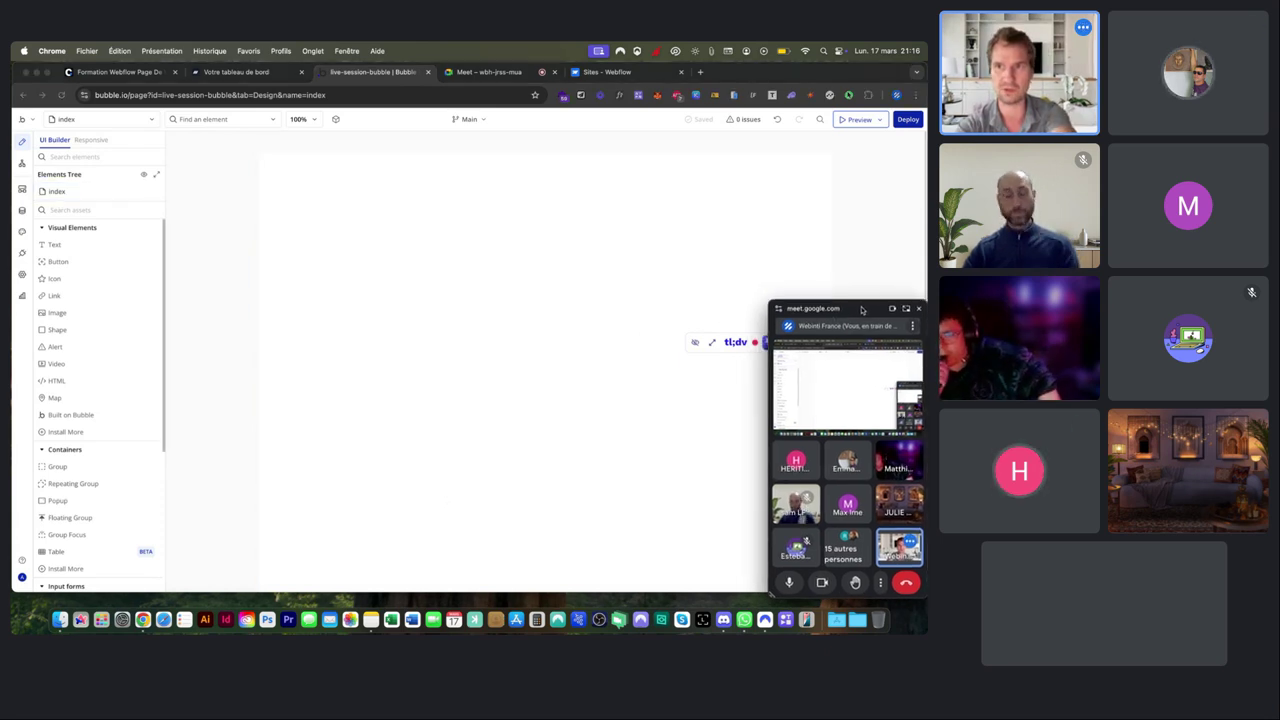
{"action": "left_click", "coordinate": [215, 178]}
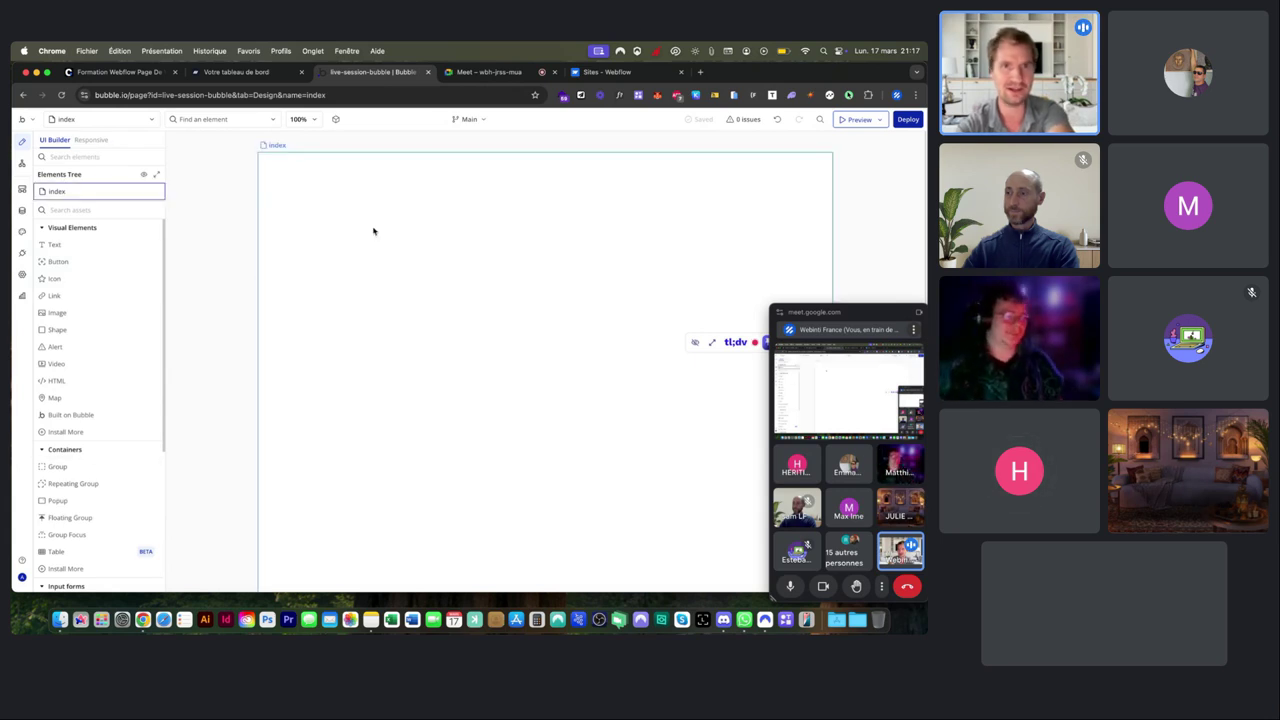
Open the index page properties, try renaming it, and dismiss the Built-in Page warning.
{"action": "double_click", "coordinate": [428, 201]}
{"action": "left_click_drag", "start_coordinate": [736, 174], "coordinate": [489, 174]}
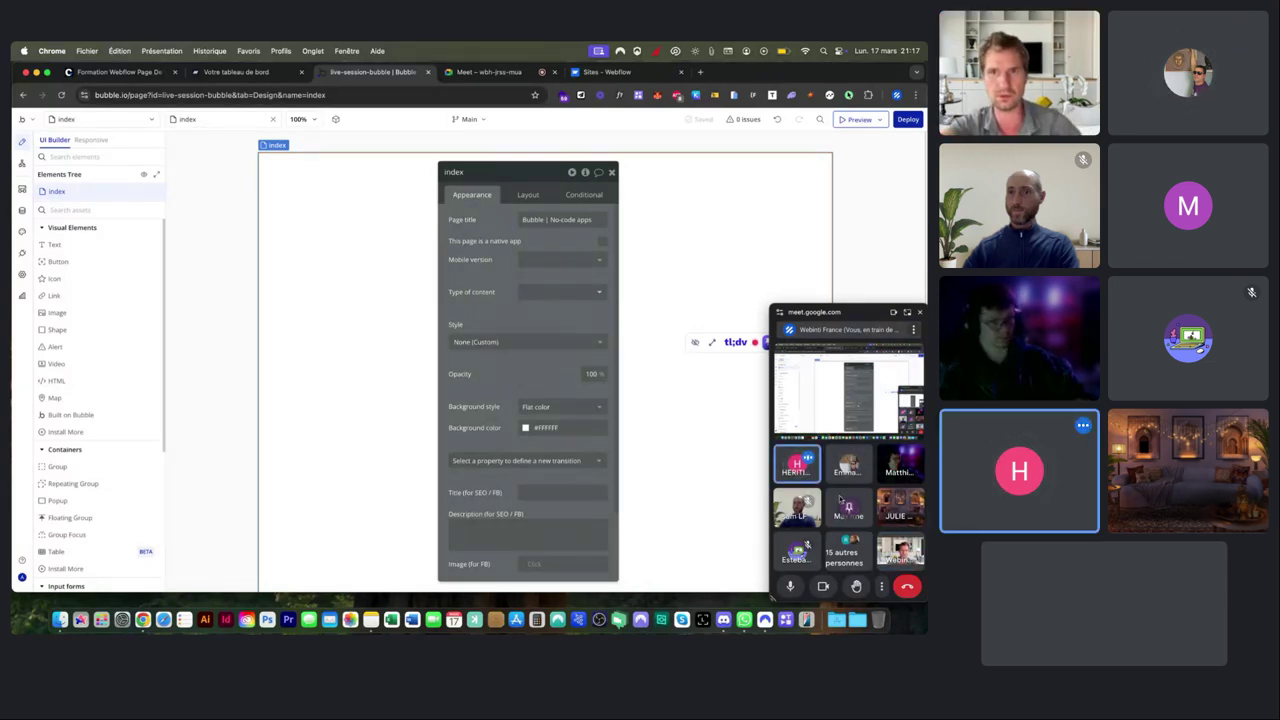
{"action": "left_click", "coordinate": [532, 175]}
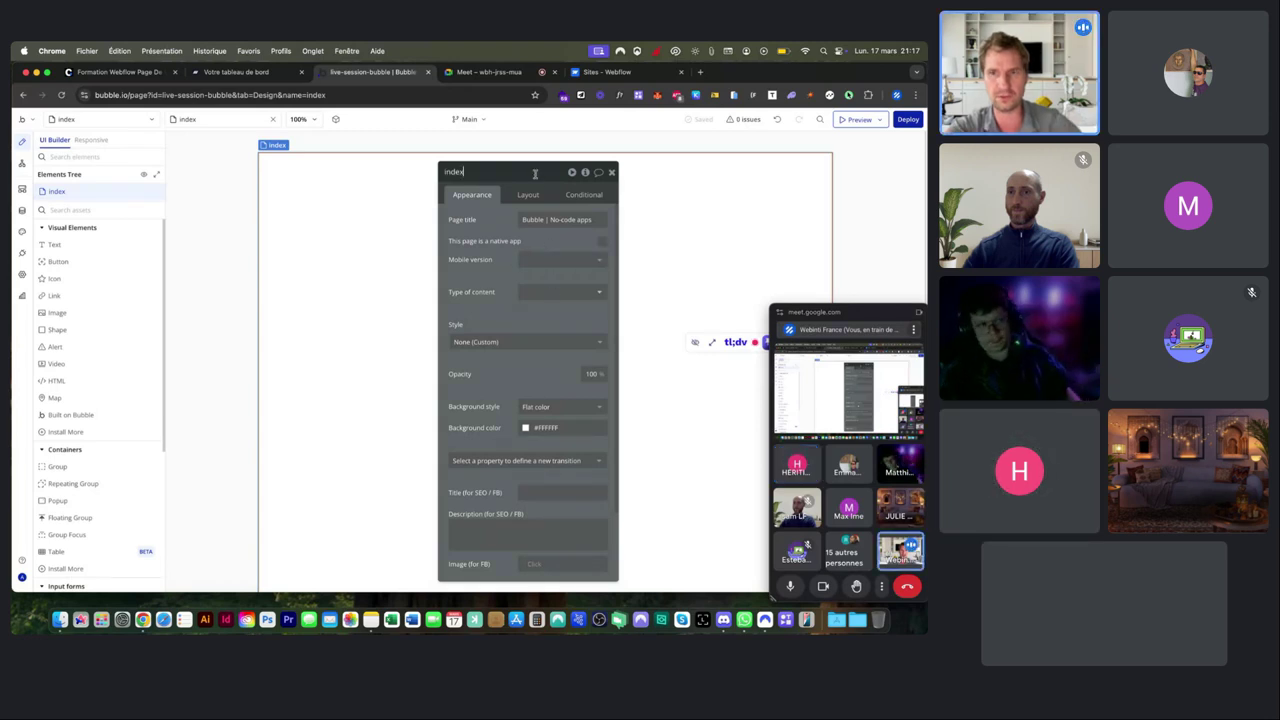
{"action": "left_click", "coordinate": [495, 206]}
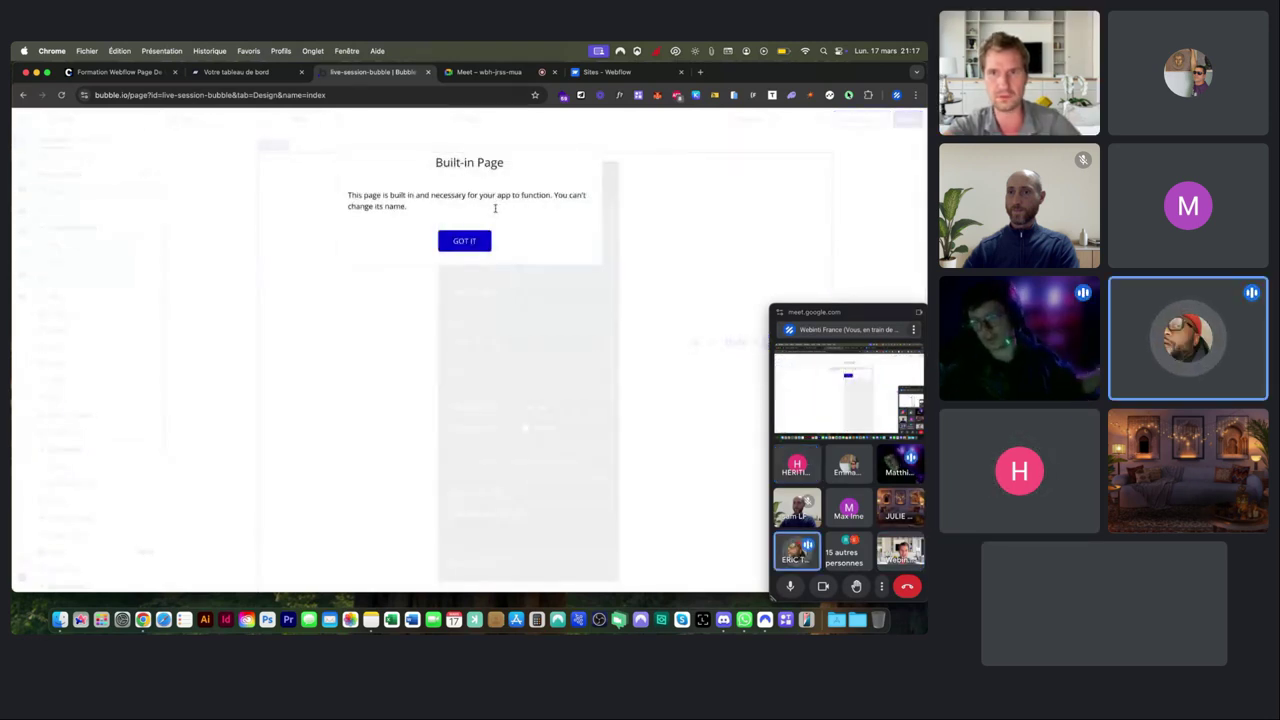
{"action": "left_click", "coordinate": [477, 240]}
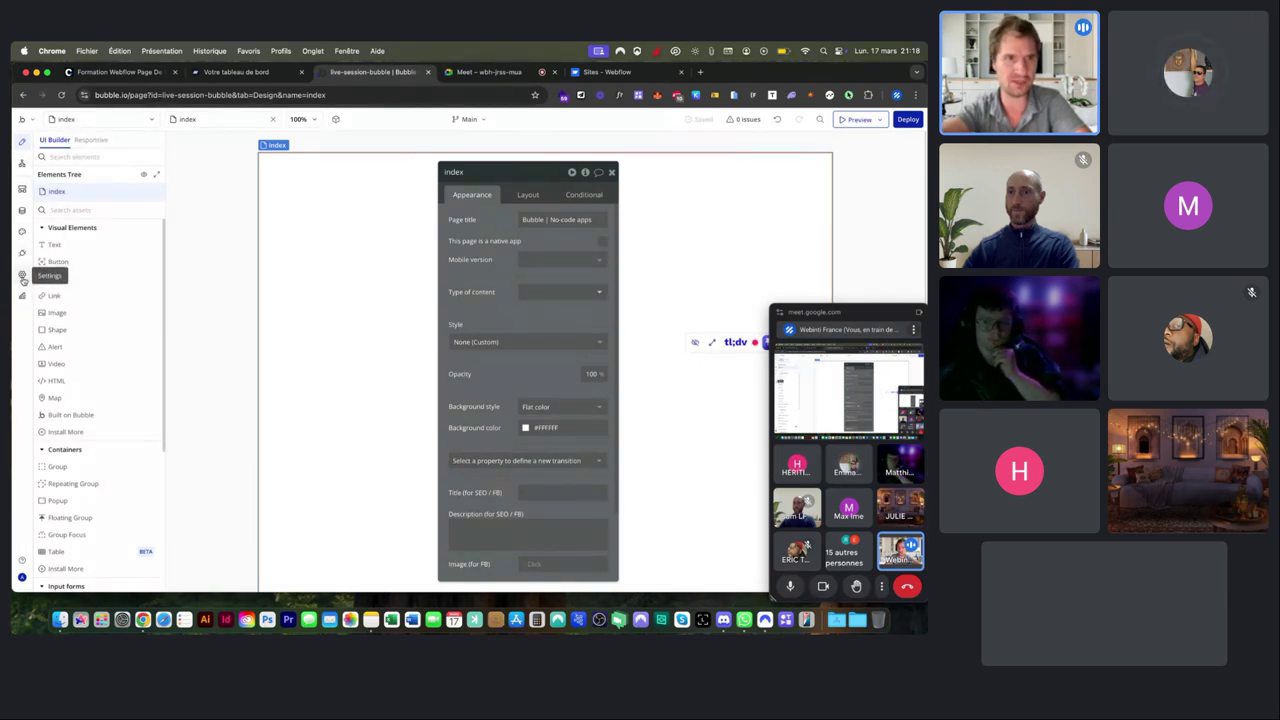
{"action": "left_click", "coordinate": [23, 277]}
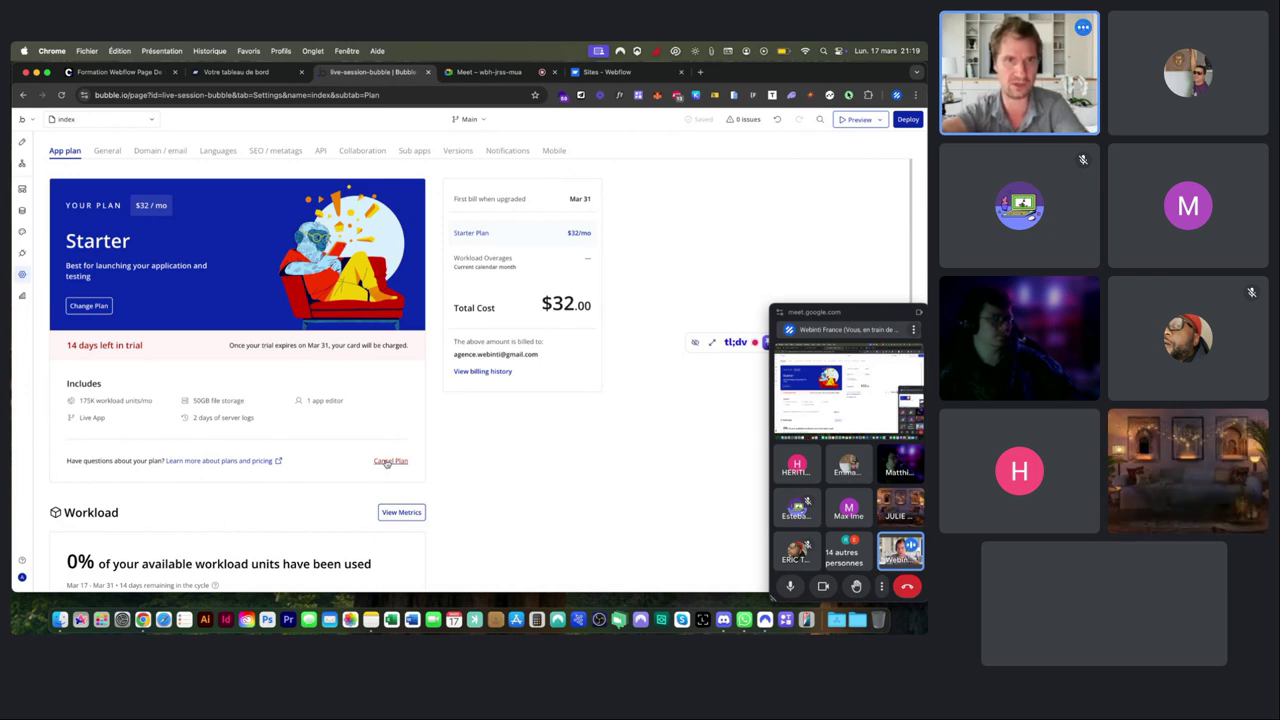
{"action": "left_click", "coordinate": [22, 141]}
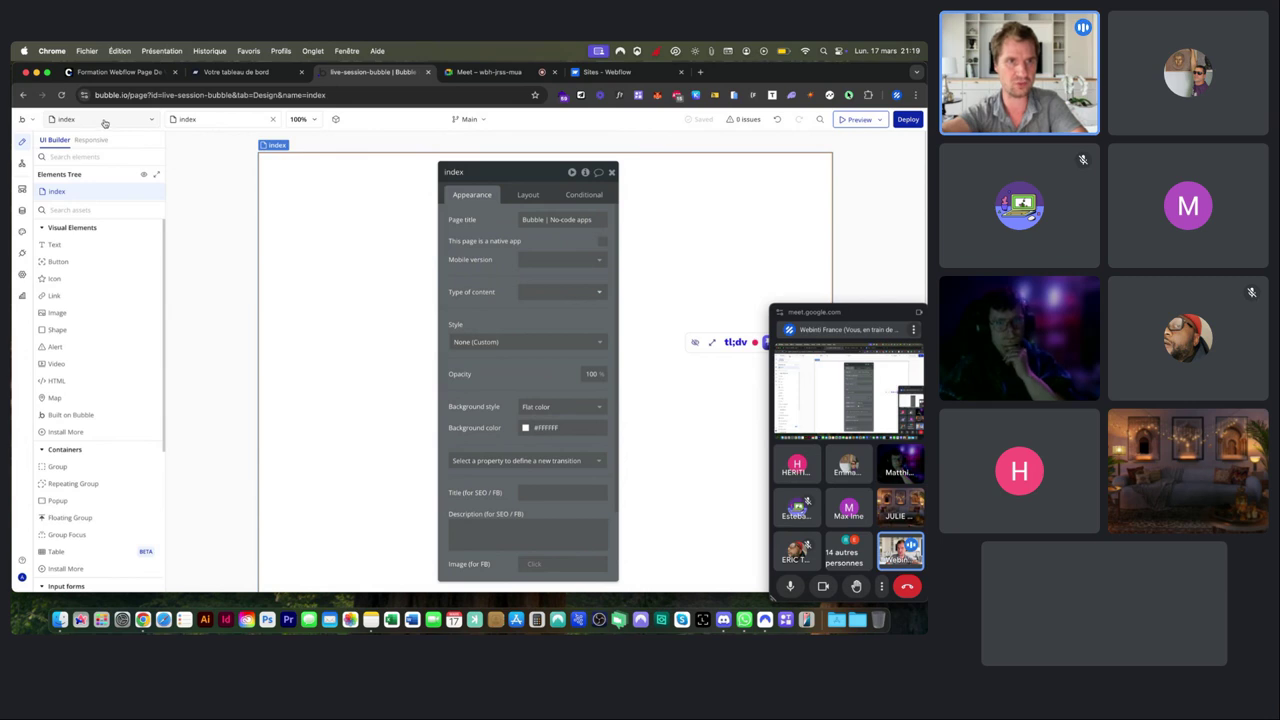
{"action": "left_click", "coordinate": [105, 121]}
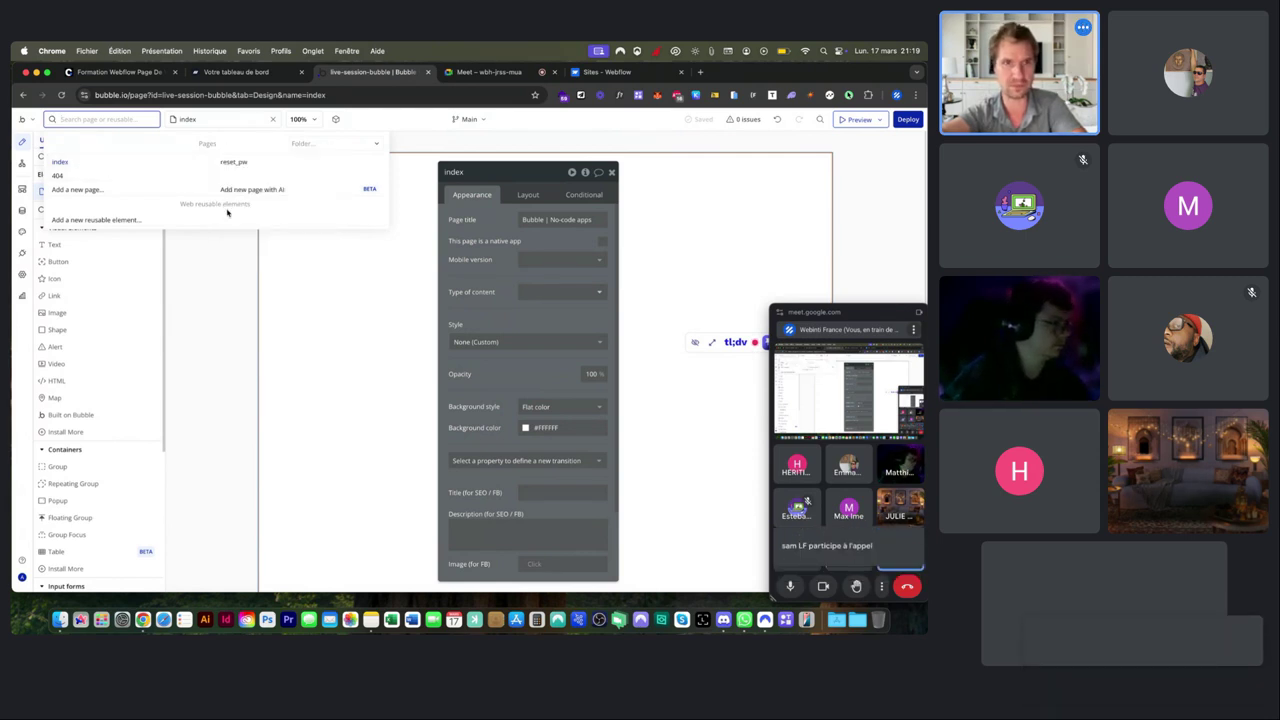
{"action": "left_click", "coordinate": [237, 162]}
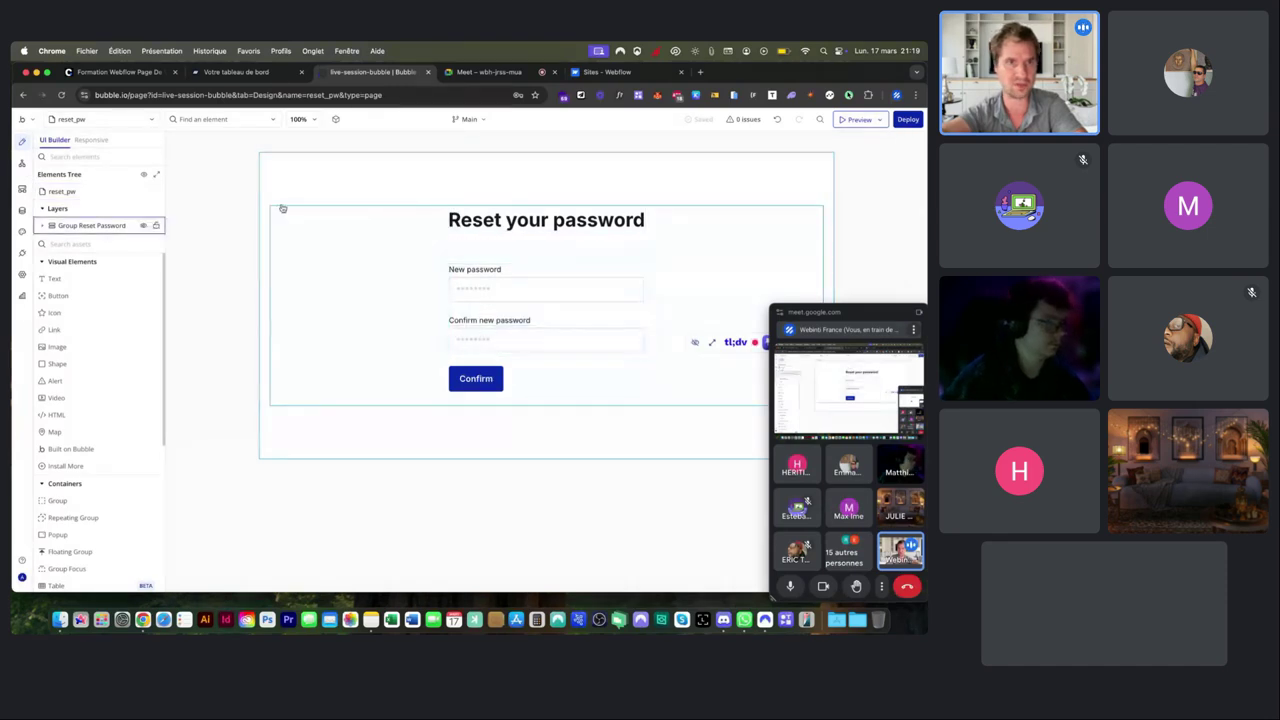
{"action": "left_click", "coordinate": [138, 119]}
{"action": "left_click", "coordinate": [78, 174]}
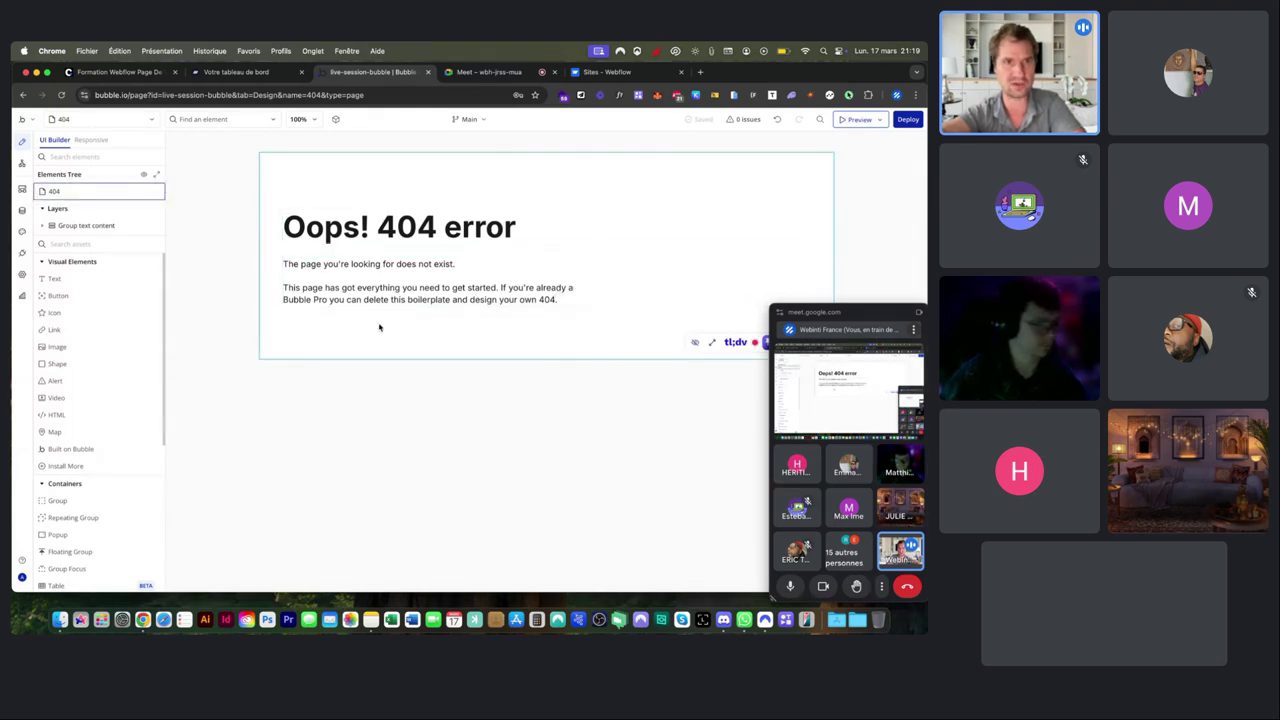
{"action": "left_click", "coordinate": [90, 120]}
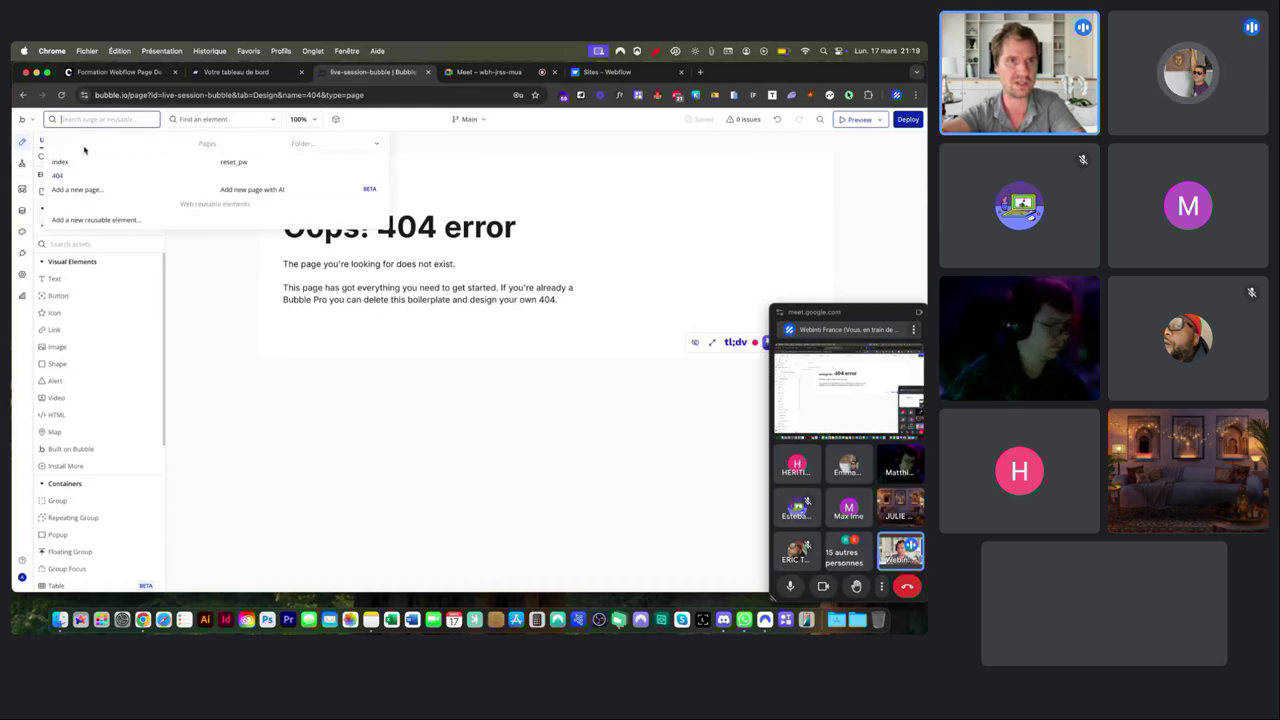
{"action": "left_click", "coordinate": [80, 162]}
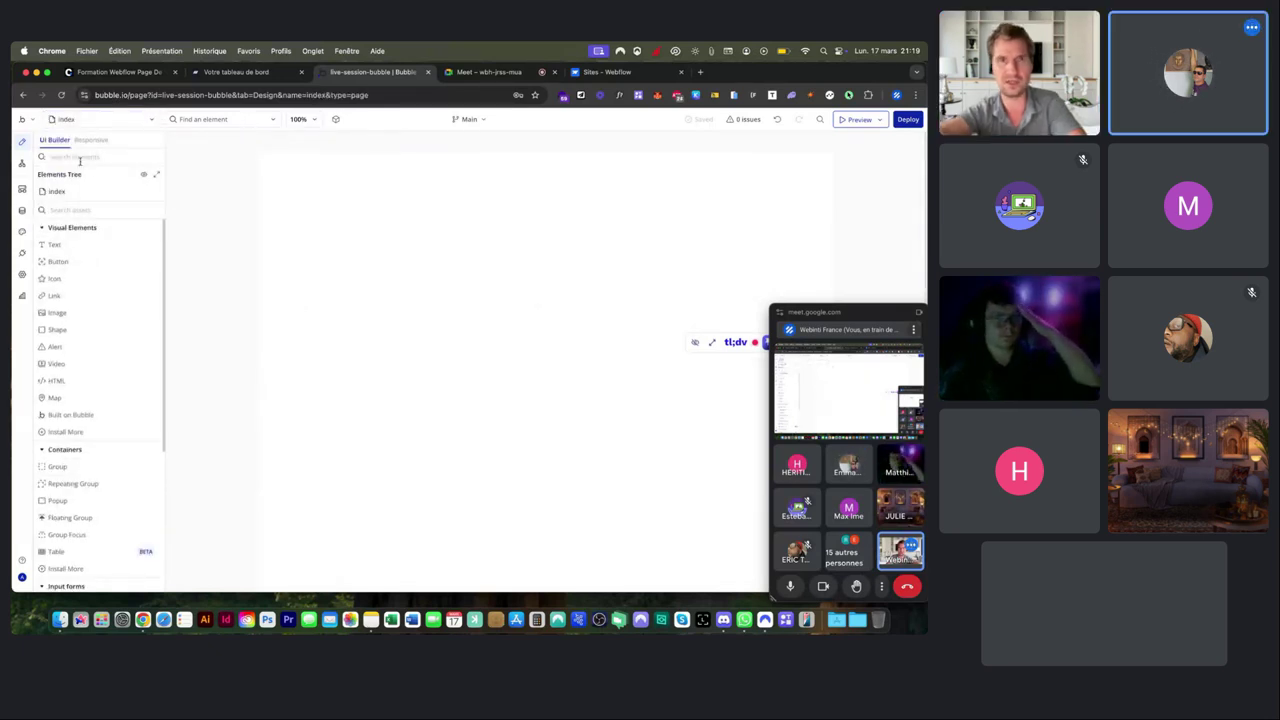
{"action": "left_click", "coordinate": [90, 120]}
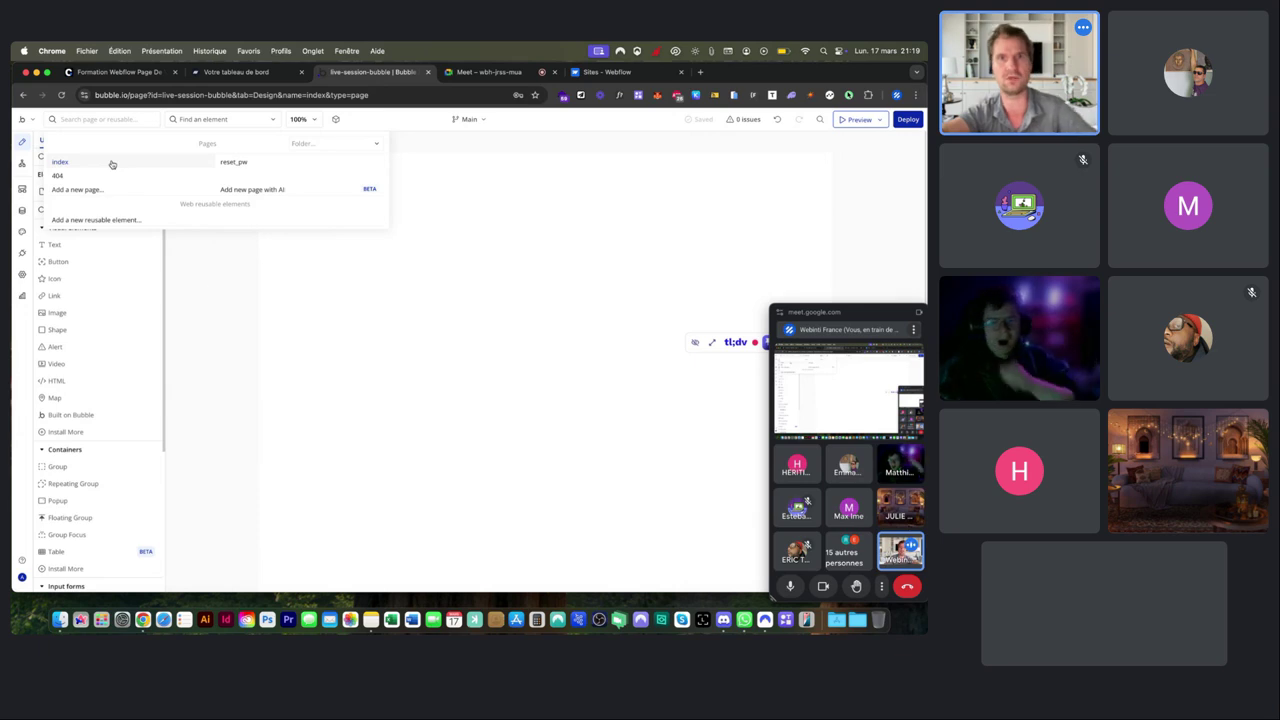
Replace the index page title 'Bubble | No-code apps' with 'Live Bubble avec' plus the host's name.
{"action": "double_click", "coordinate": [222, 340]}
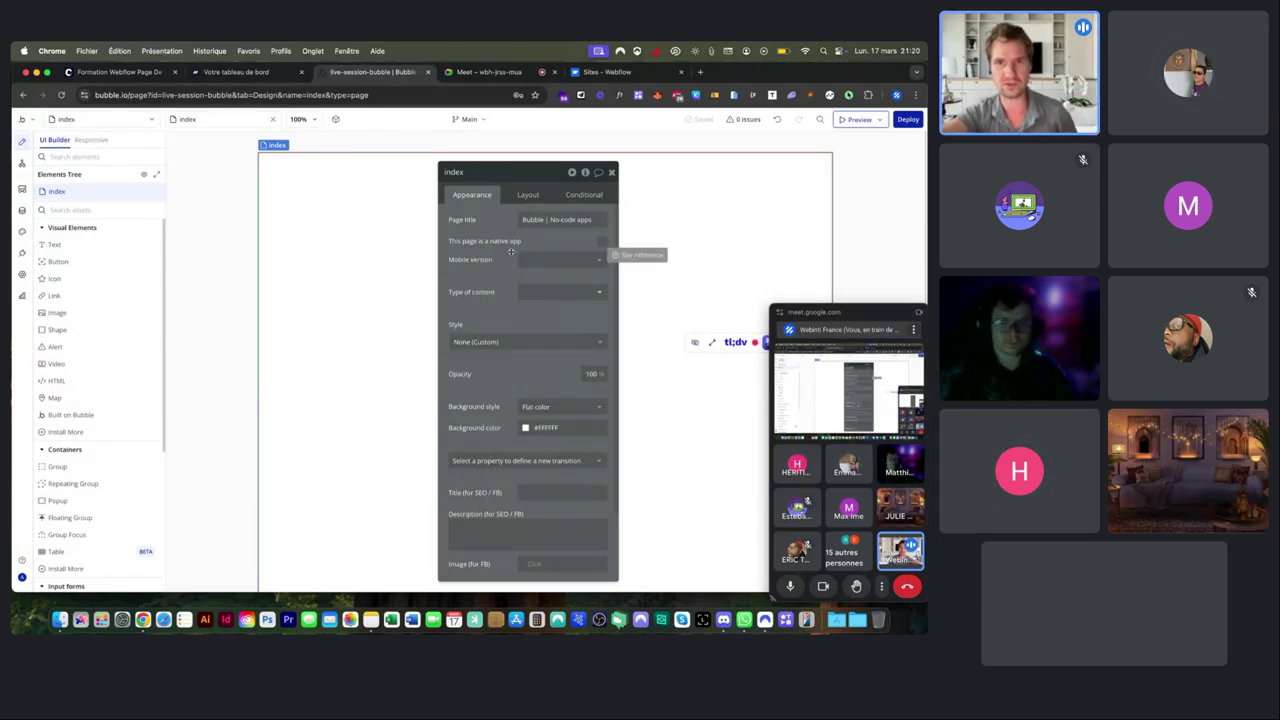
{"action": "left_click", "coordinate": [535, 219]}
{"action": "triple_click", "coordinate": [535, 219]}
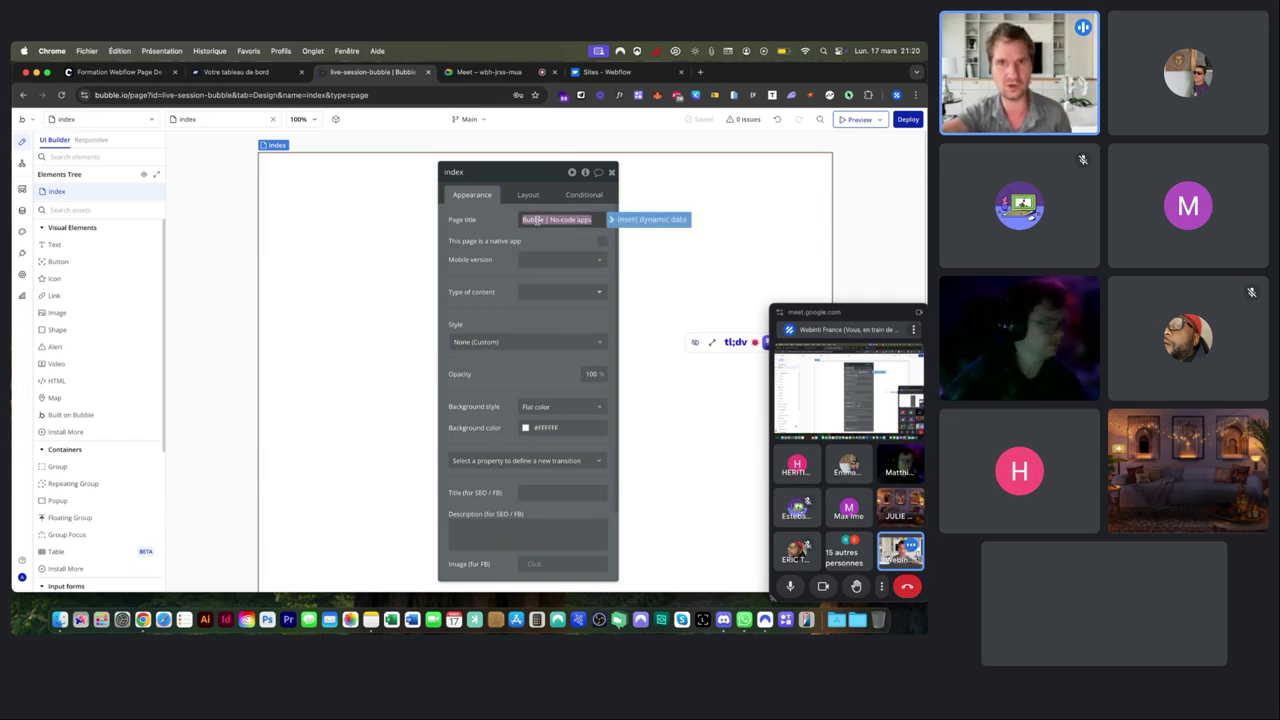
{"action": "left_click", "coordinate": [515, 220]}
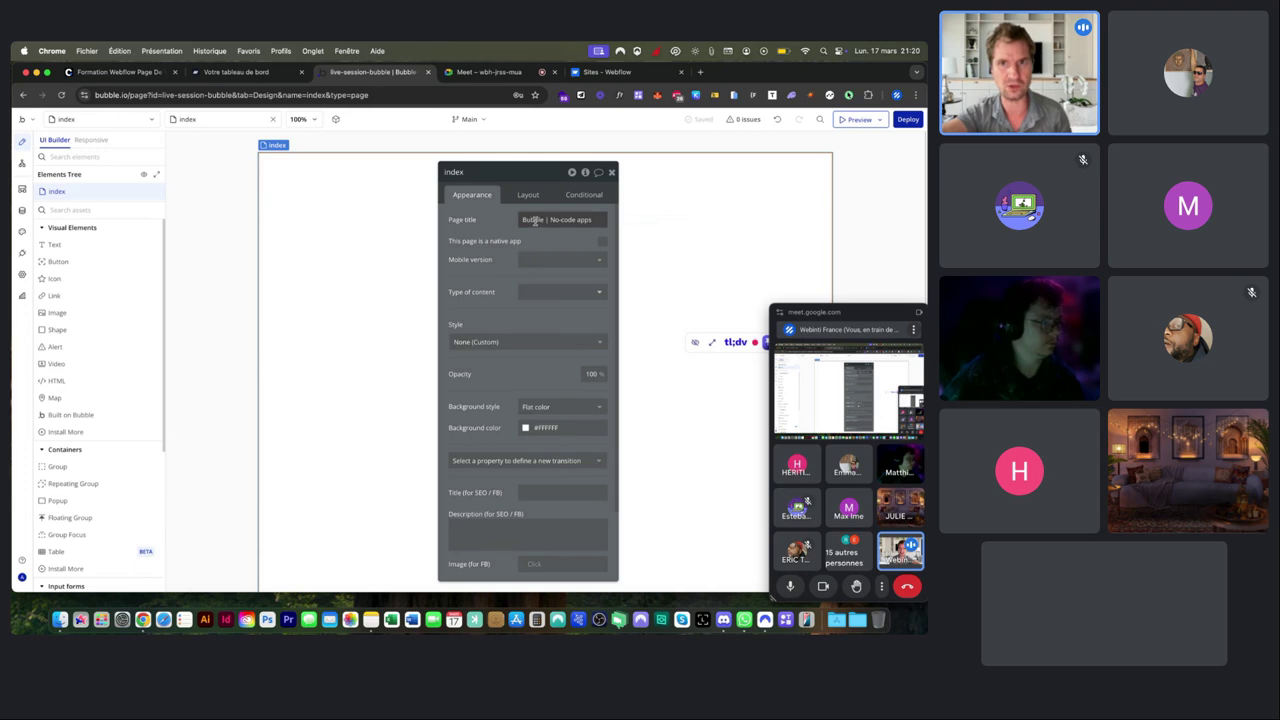
{"action": "triple_click", "coordinate": [522, 220]}
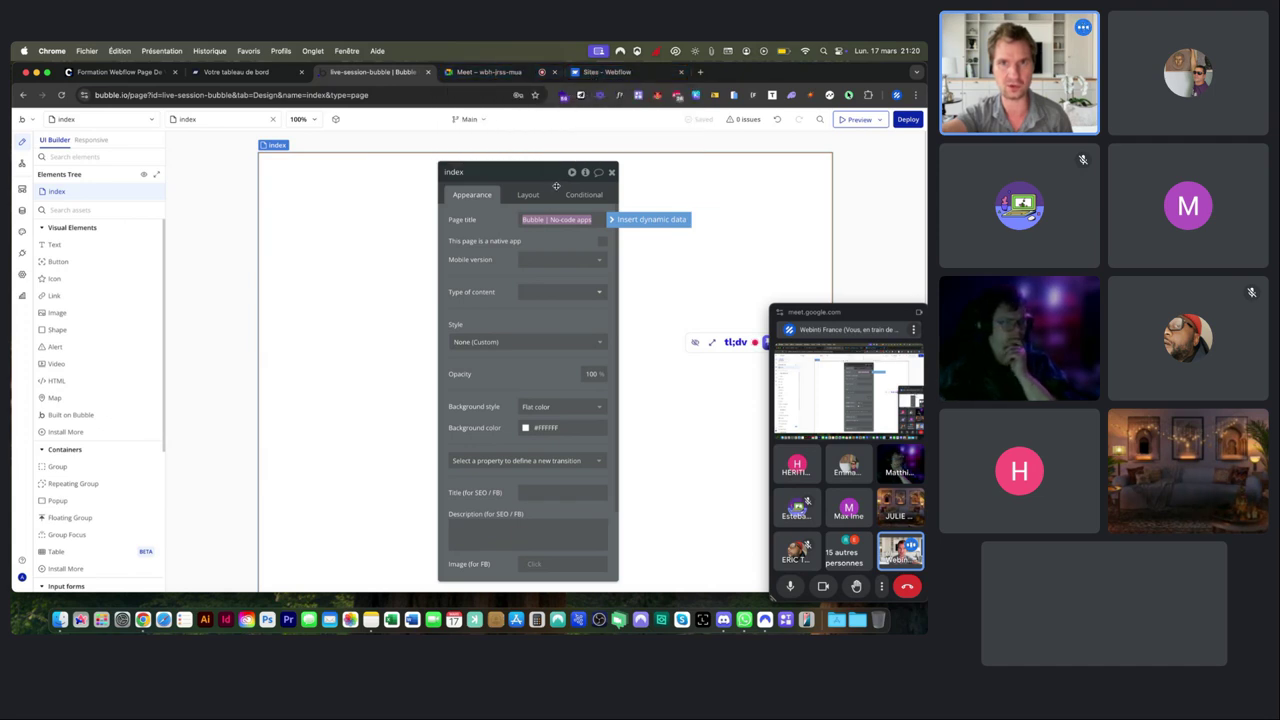
{"action": "type", "text": "le avec Tim"}
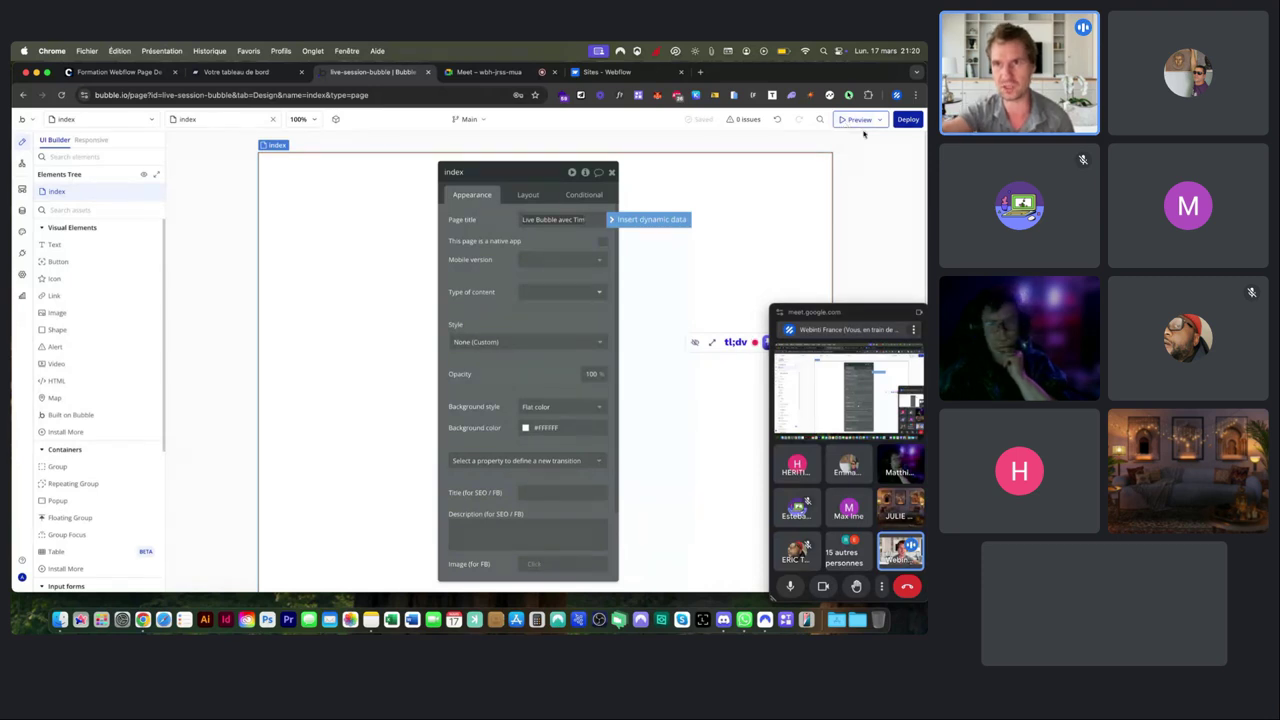
Open the app's test version in a preview tab, then return to the editor's page properties.
{"action": "left_click", "coordinate": [857, 120]}
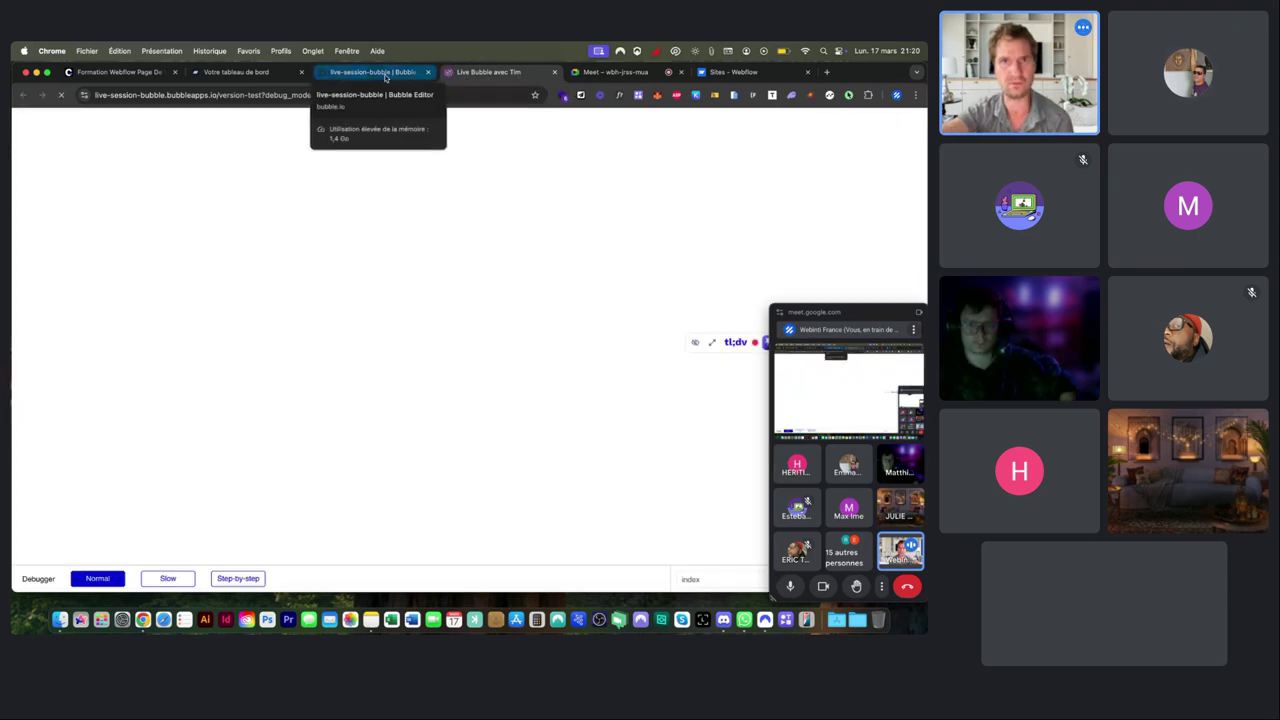
{"action": "left_click", "coordinate": [382, 75]}
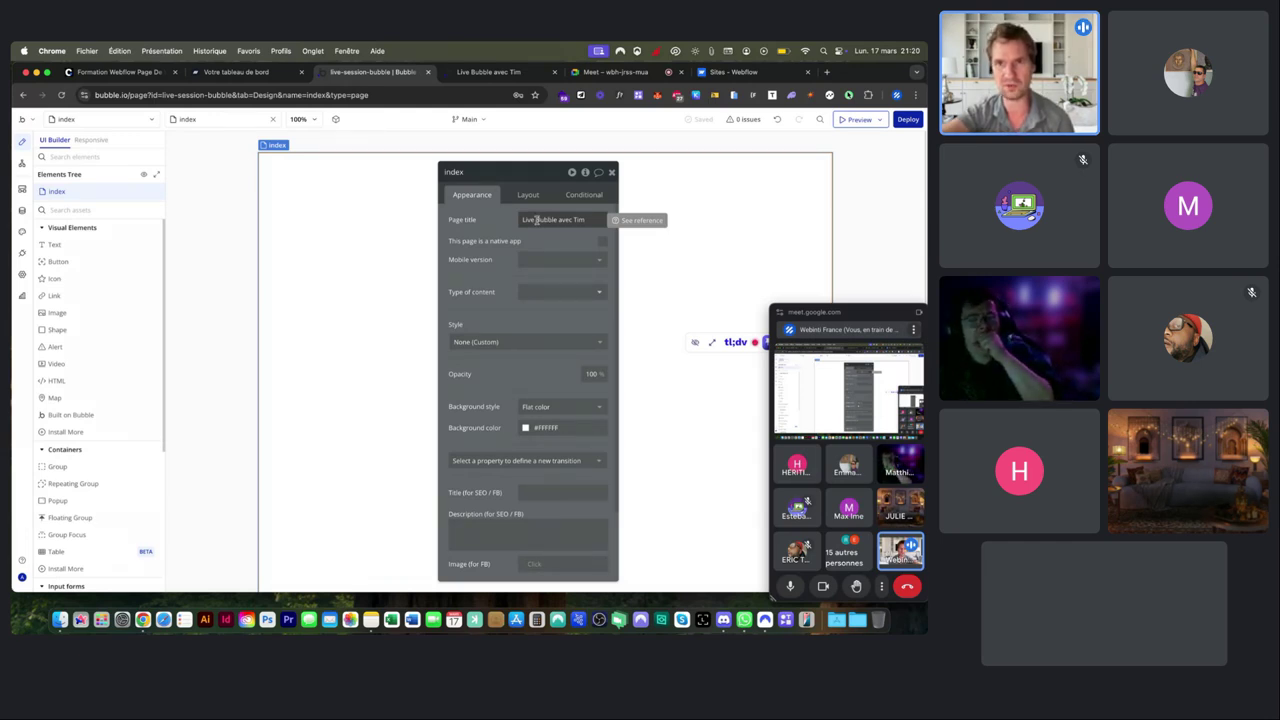
{"action": "scroll", "coordinate": [505, 225], "scroll_direction": "down", "scroll_amount": 3}
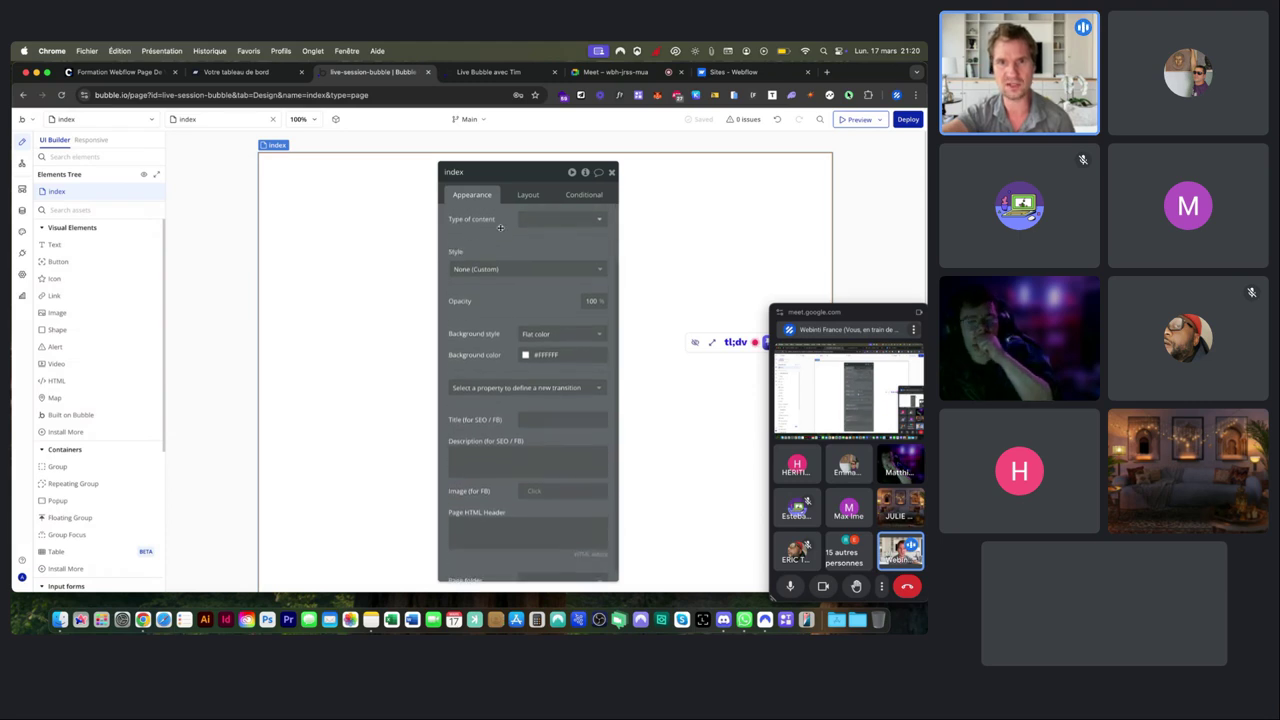
{"action": "scroll", "coordinate": [500, 227], "scroll_direction": "down", "scroll_amount": 1}
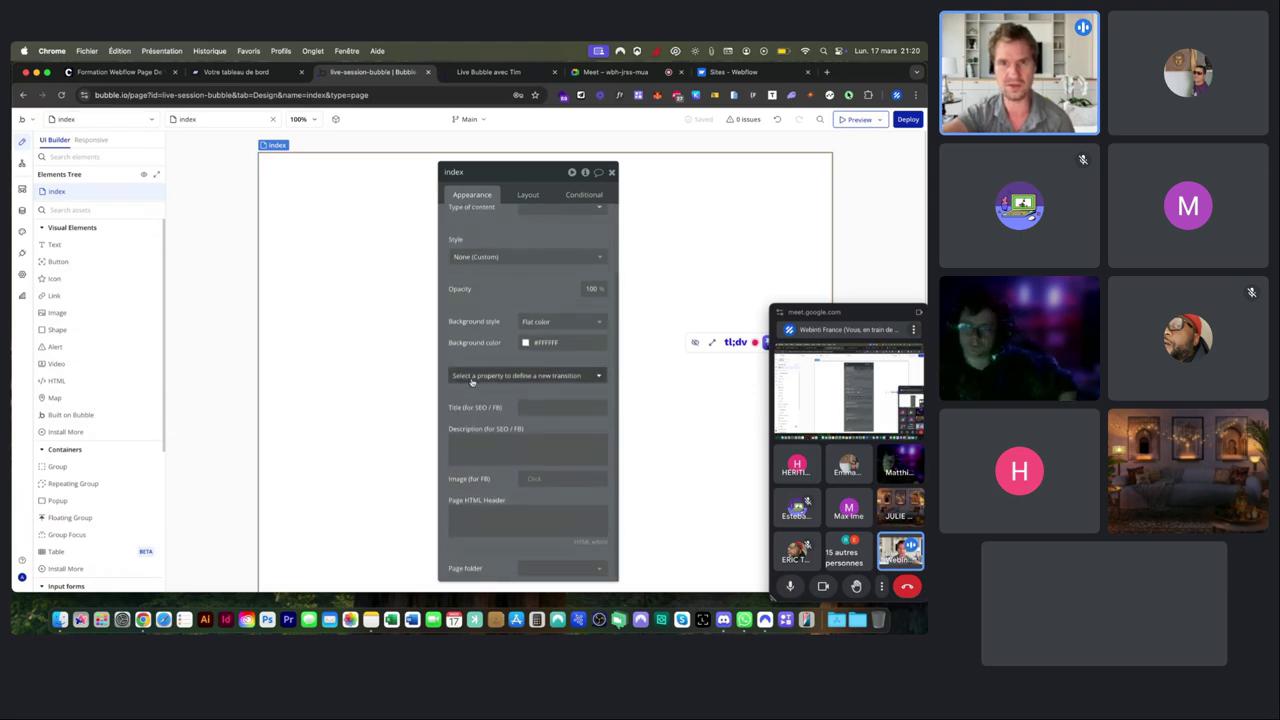
{"action": "scroll", "coordinate": [457, 413], "scroll_direction": "up", "scroll_amount": 5}
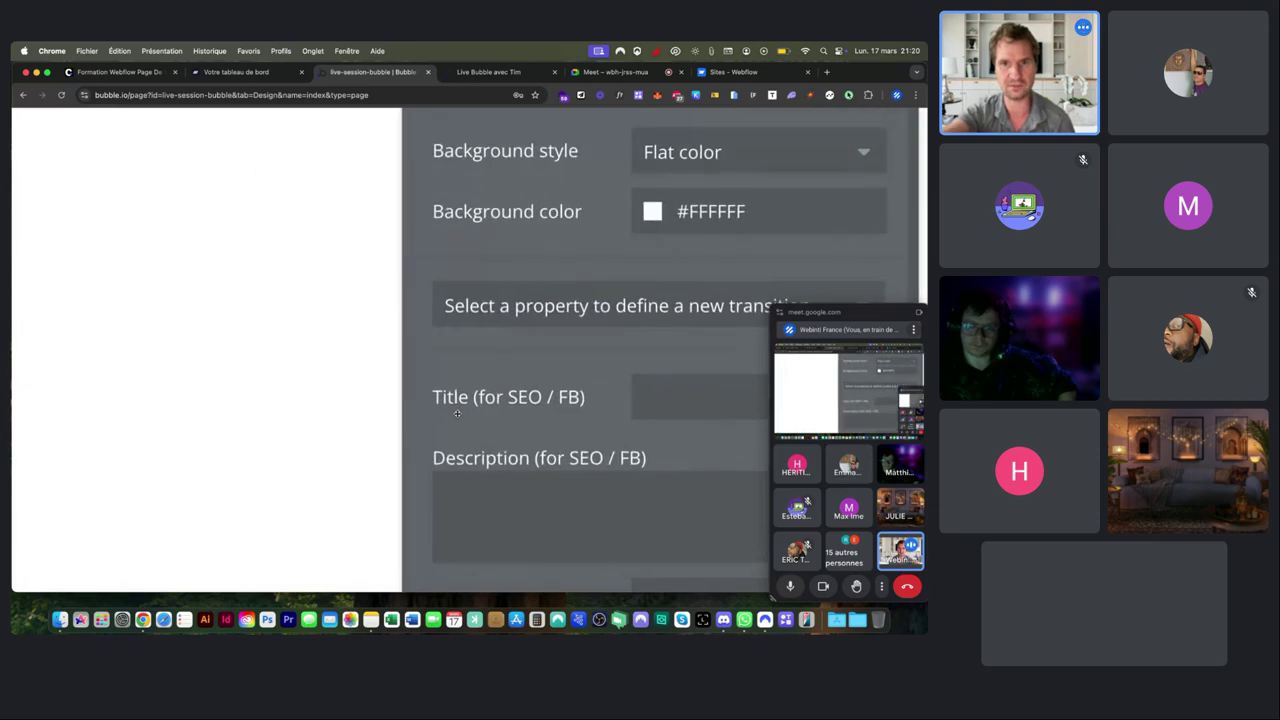
{"action": "scroll", "coordinate": [510, 404], "scroll_direction": "right", "scroll_amount": 3}
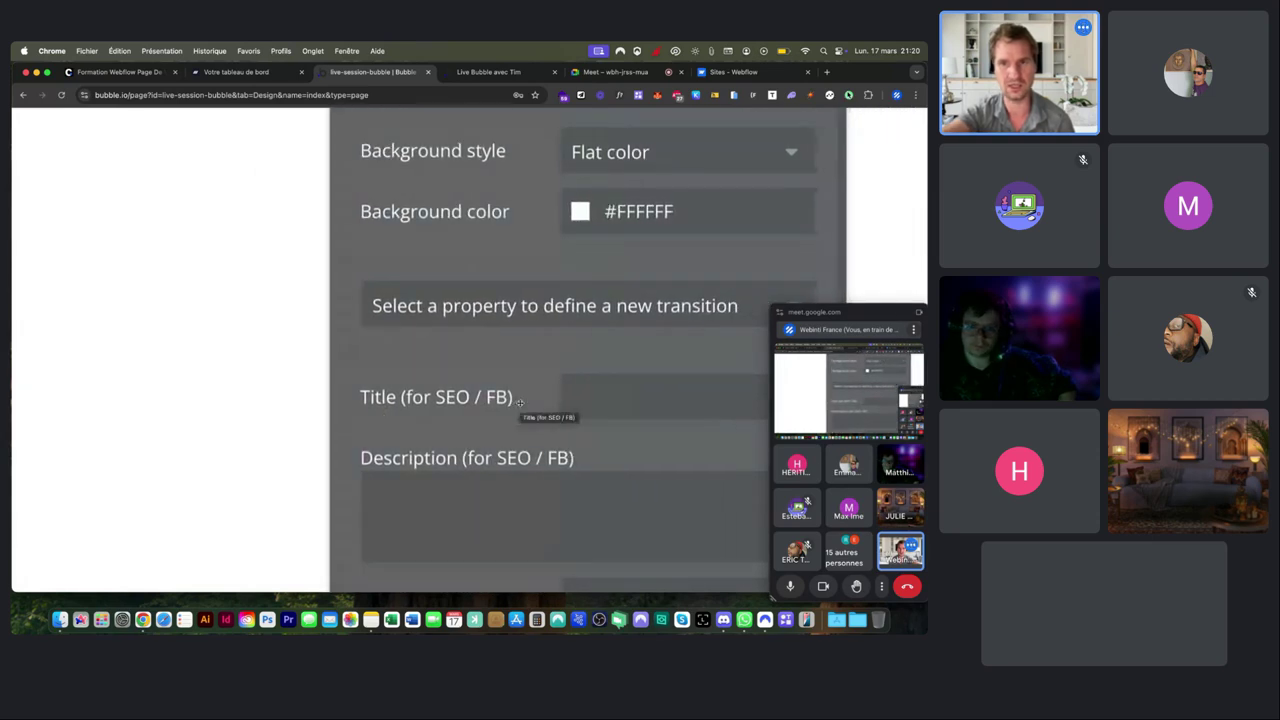
{"action": "scroll", "coordinate": [479, 404], "scroll_direction": "right", "scroll_amount": 3}
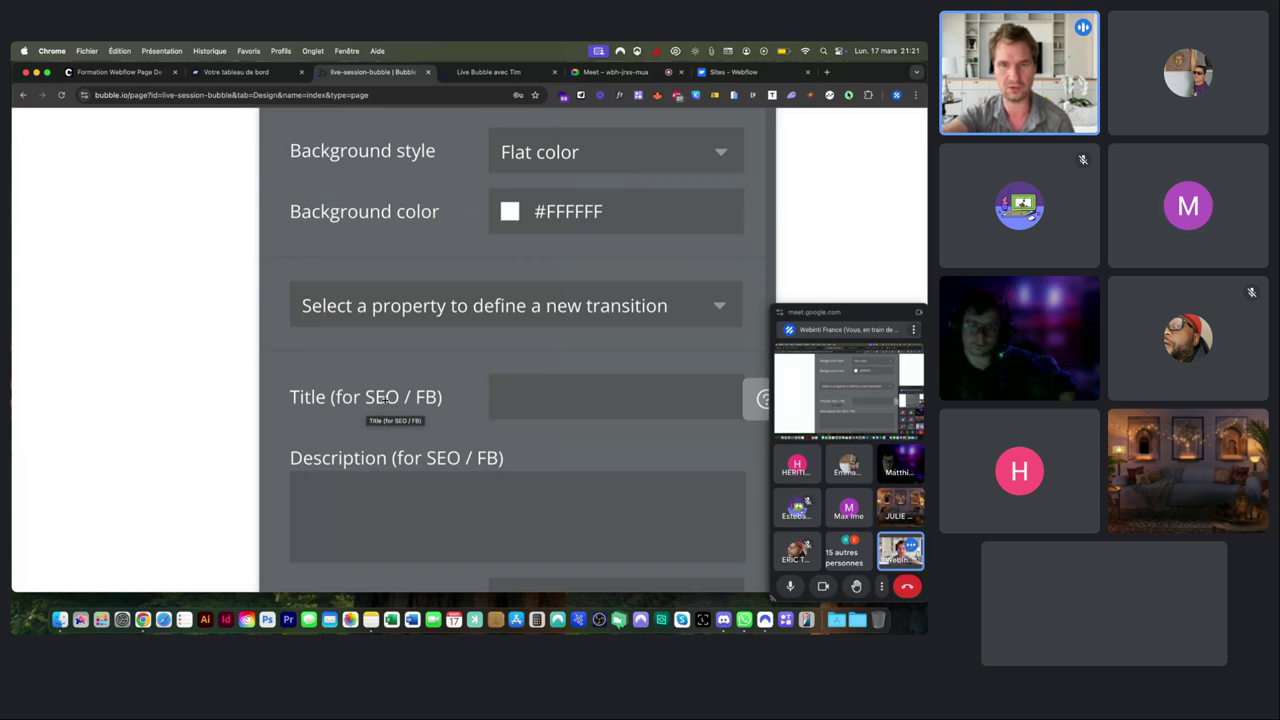
Leave the SEO title and description fields empty and check the preview tab's new title.
{"action": "left_click", "coordinate": [557, 400]}
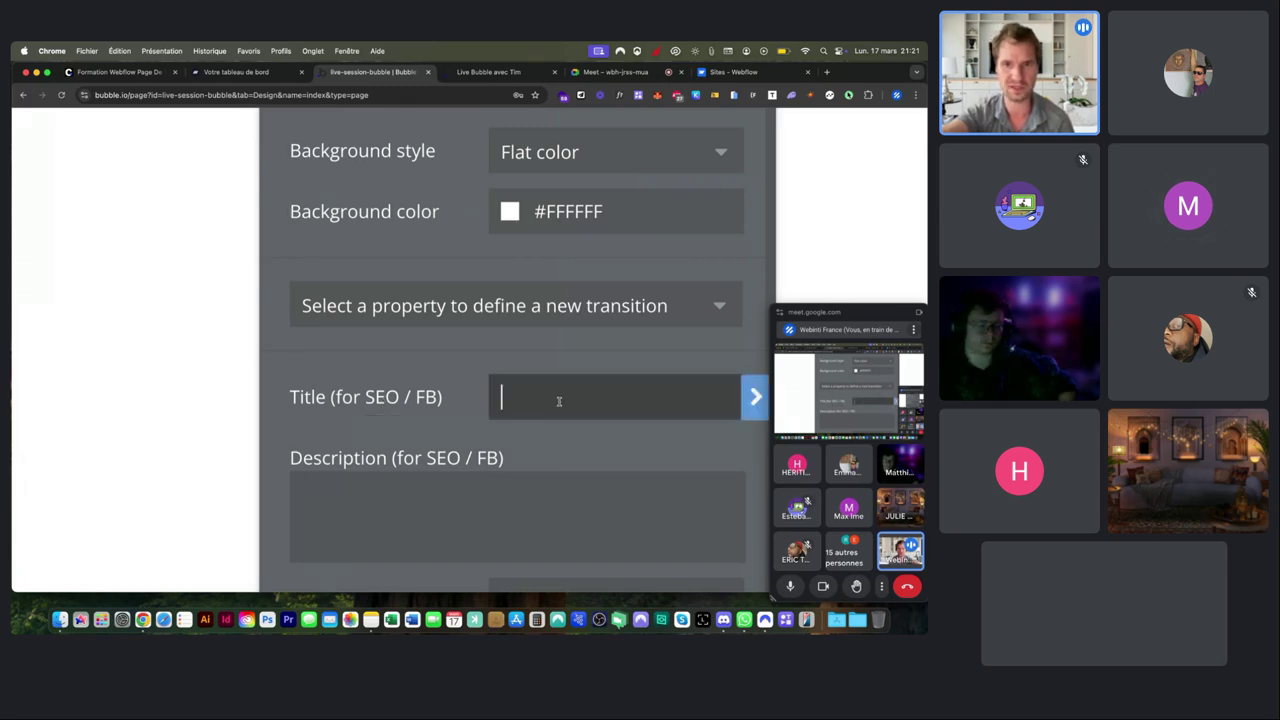
{"action": "left_click", "coordinate": [360, 490]}
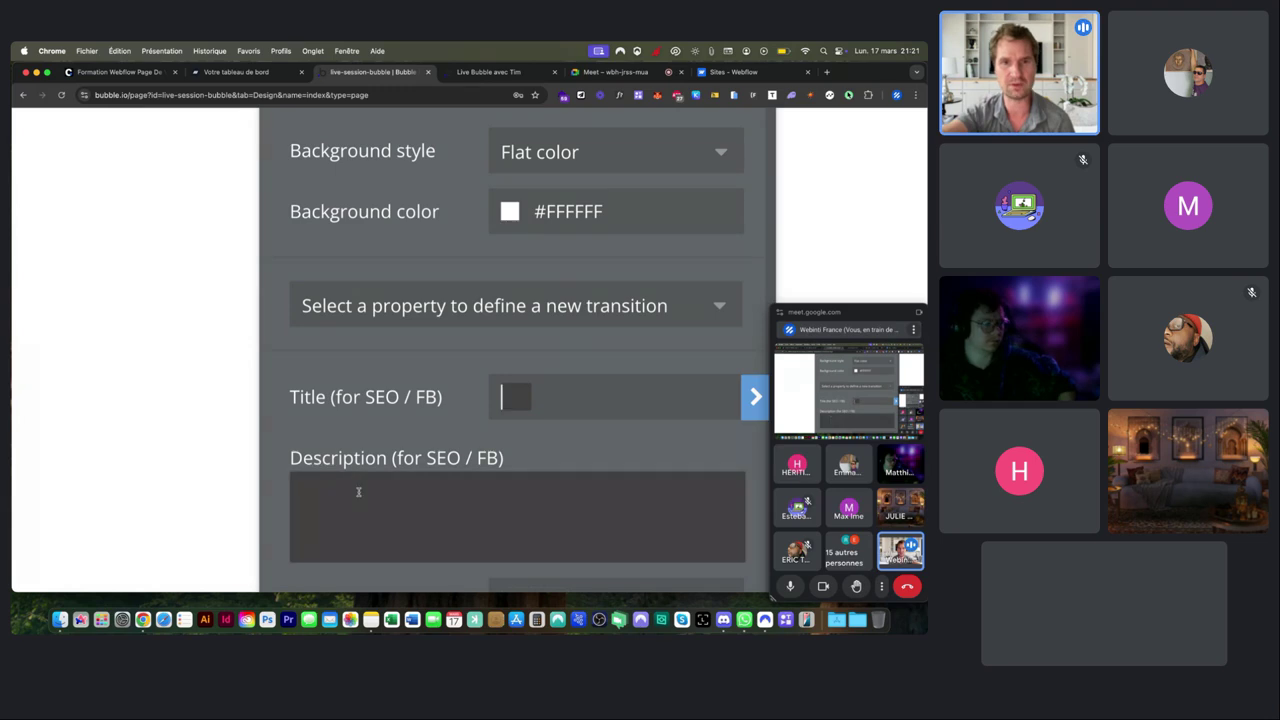
{"action": "left_click", "coordinate": [438, 431]}
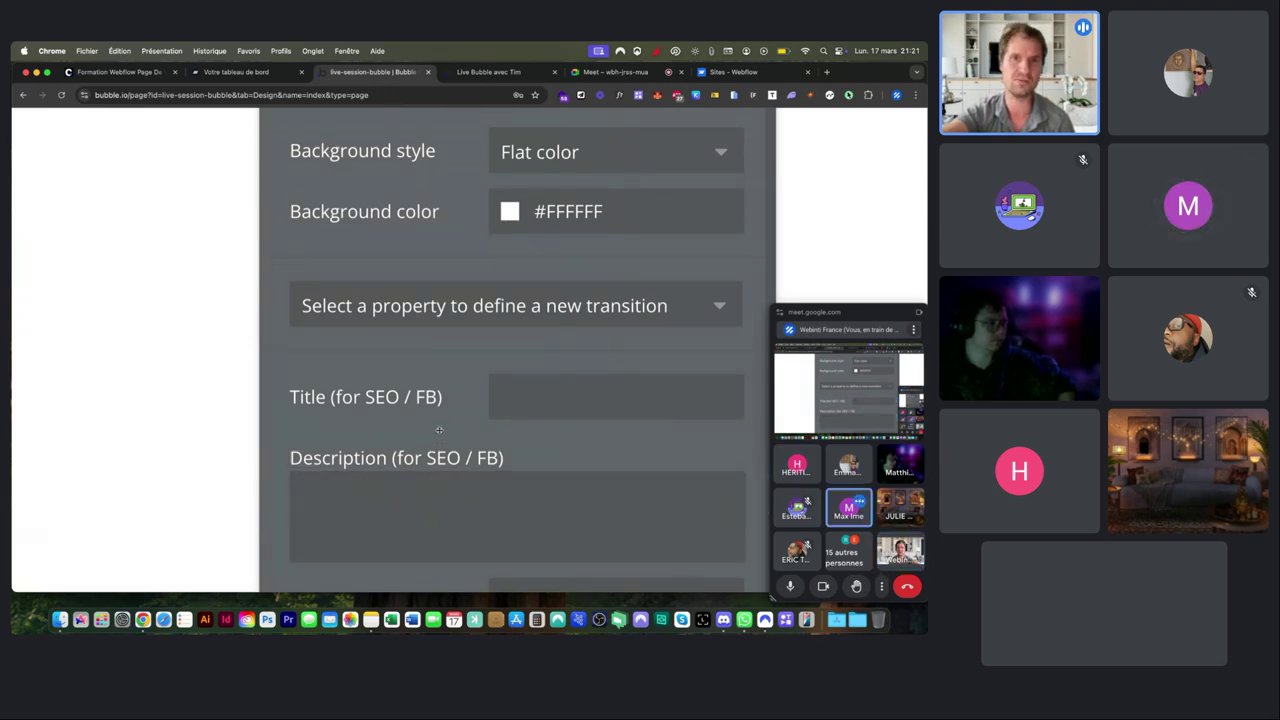
{"action": "key", "text": "super+minus"}
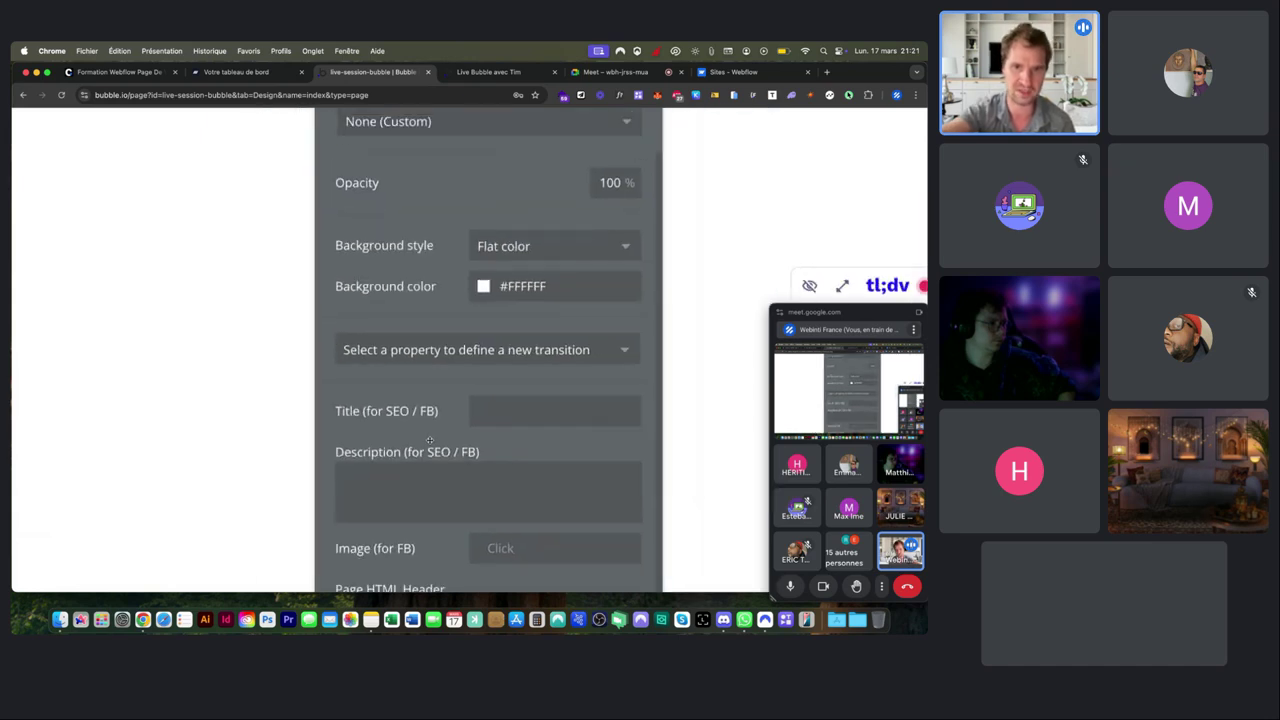
{"action": "scroll", "coordinate": [430, 440], "scroll_direction": "up", "scroll_amount": 3}
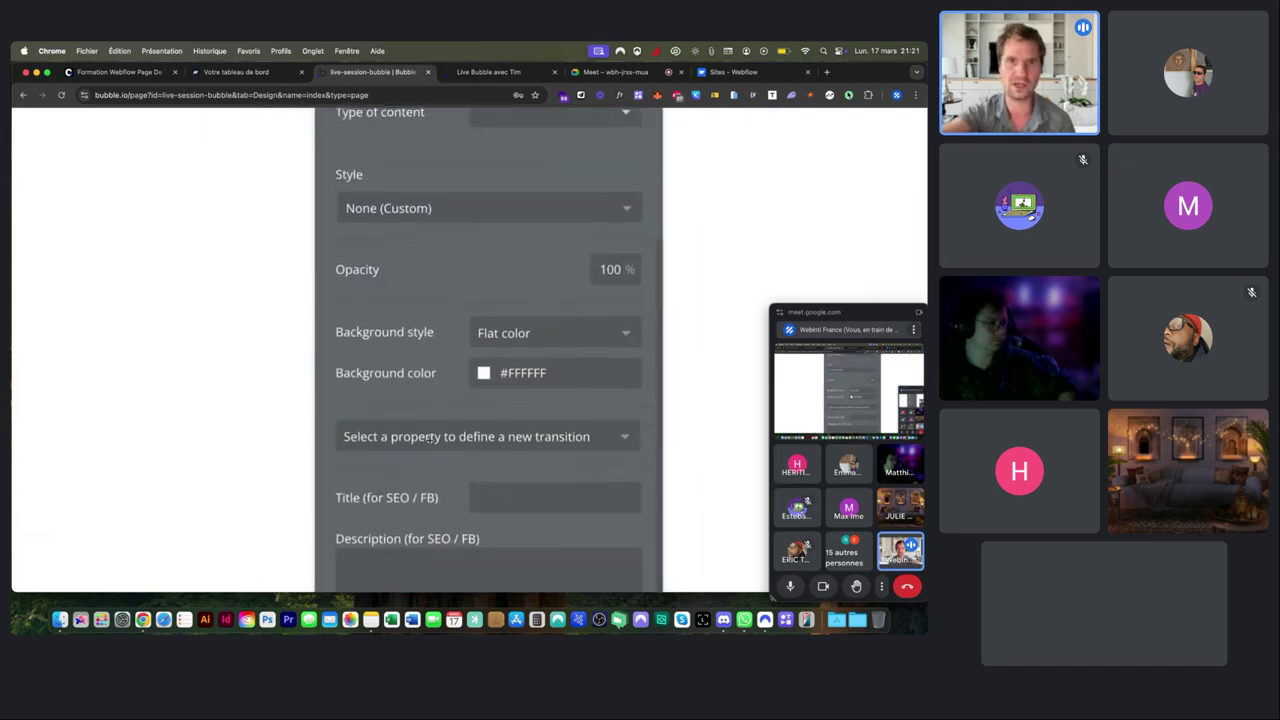
{"action": "scroll", "coordinate": [430, 440], "scroll_direction": "up", "scroll_amount": 4}
{"action": "scroll", "coordinate": [428, 440], "scroll_direction": "down", "scroll_amount": 5}
{"action": "scroll", "coordinate": [511, 260], "scroll_direction": "up", "scroll_amount": 3}
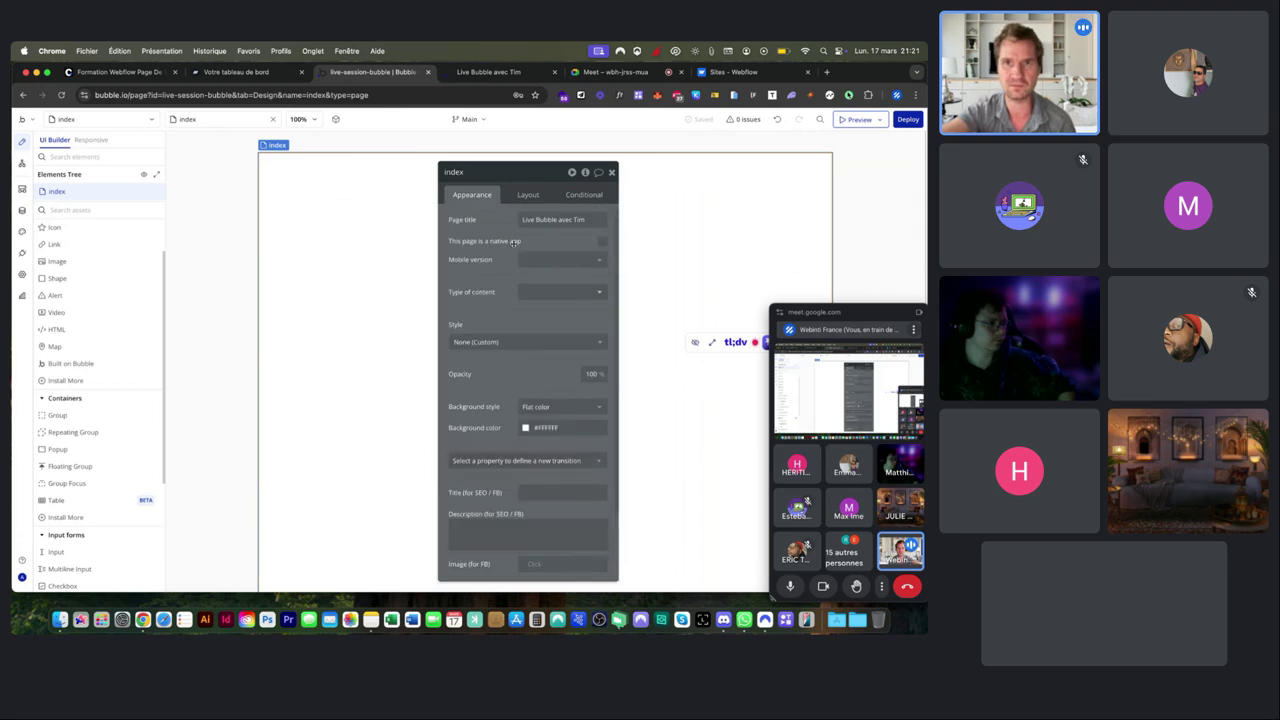
{"action": "left_click", "coordinate": [490, 72]}
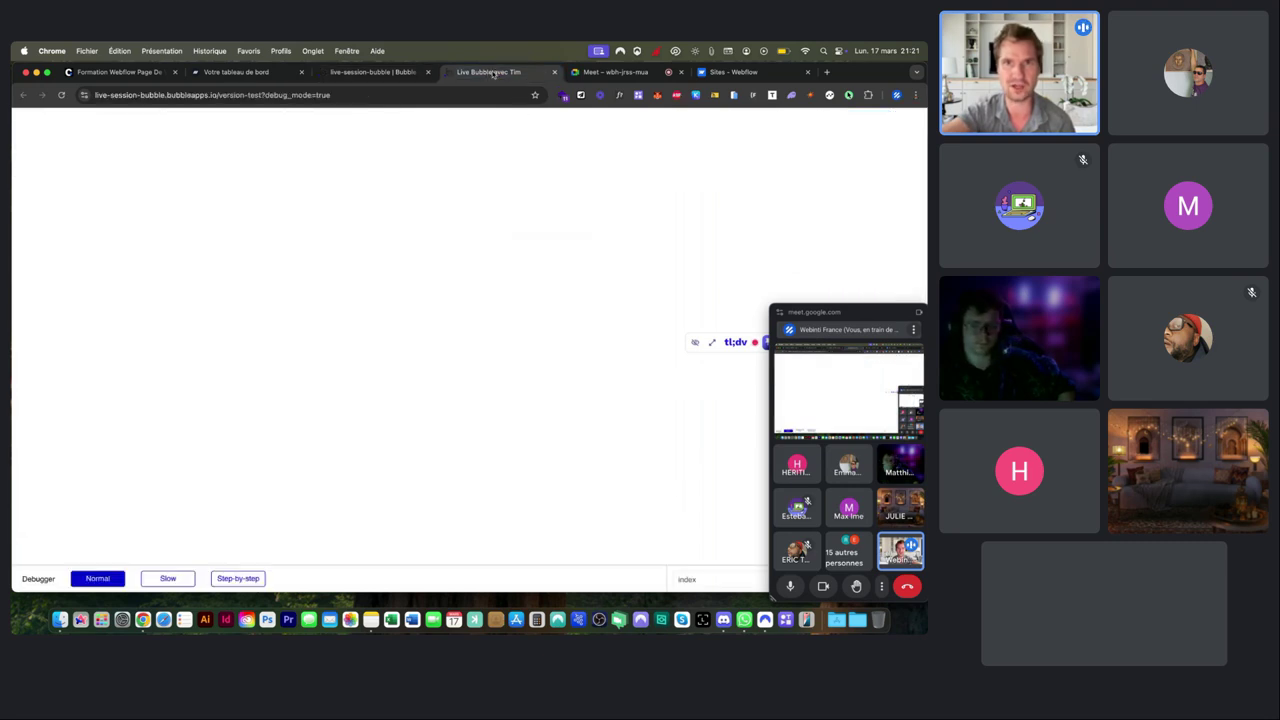
Leave the SEO title empty and display the page layout: Fixed container, 1080 width, 1000 height.
{"action": "left_click", "coordinate": [373, 72]}
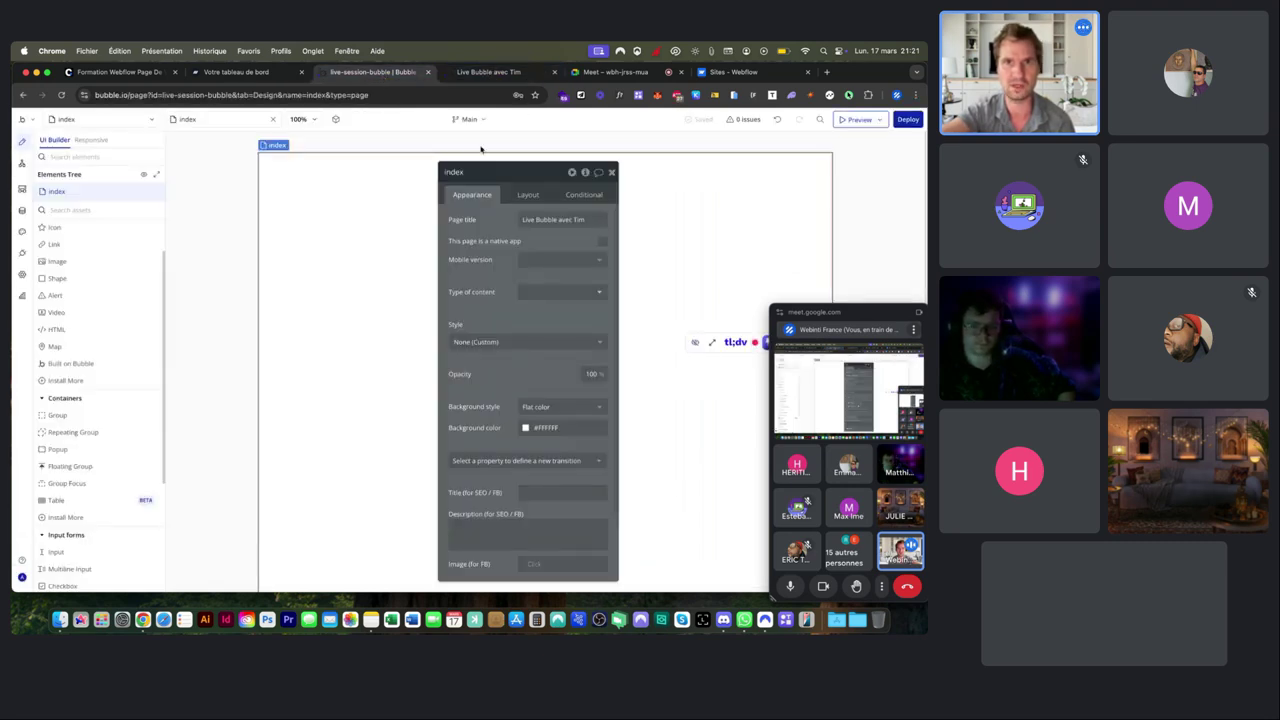
{"action": "left_click", "coordinate": [541, 432]}
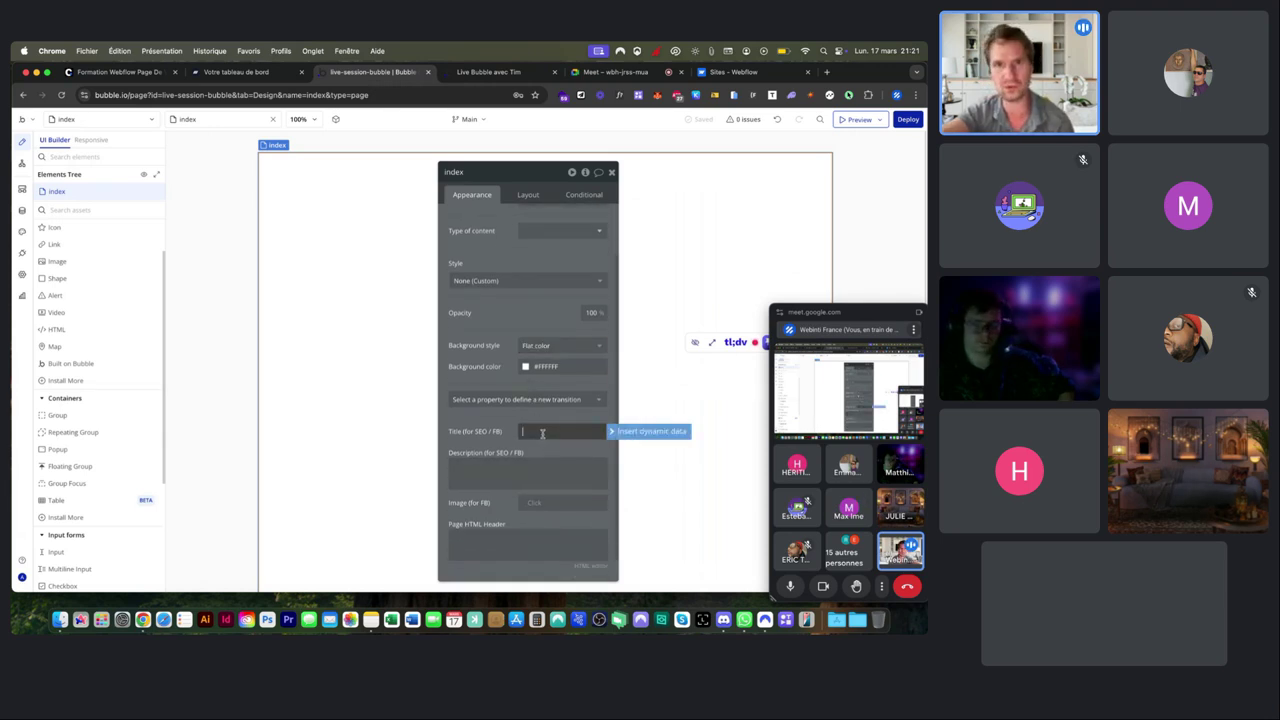
{"action": "scroll", "coordinate": [529, 334], "scroll_direction": "up", "scroll_amount": 2}
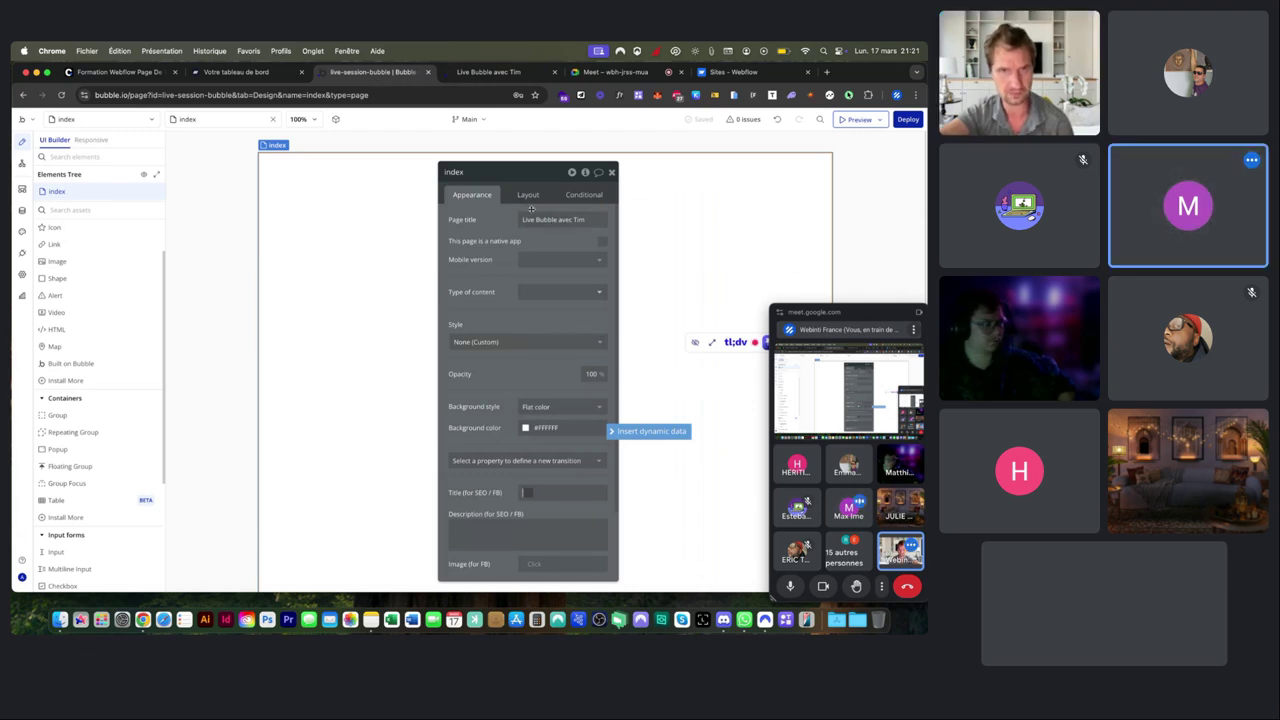
{"action": "left_click", "coordinate": [509, 317]}
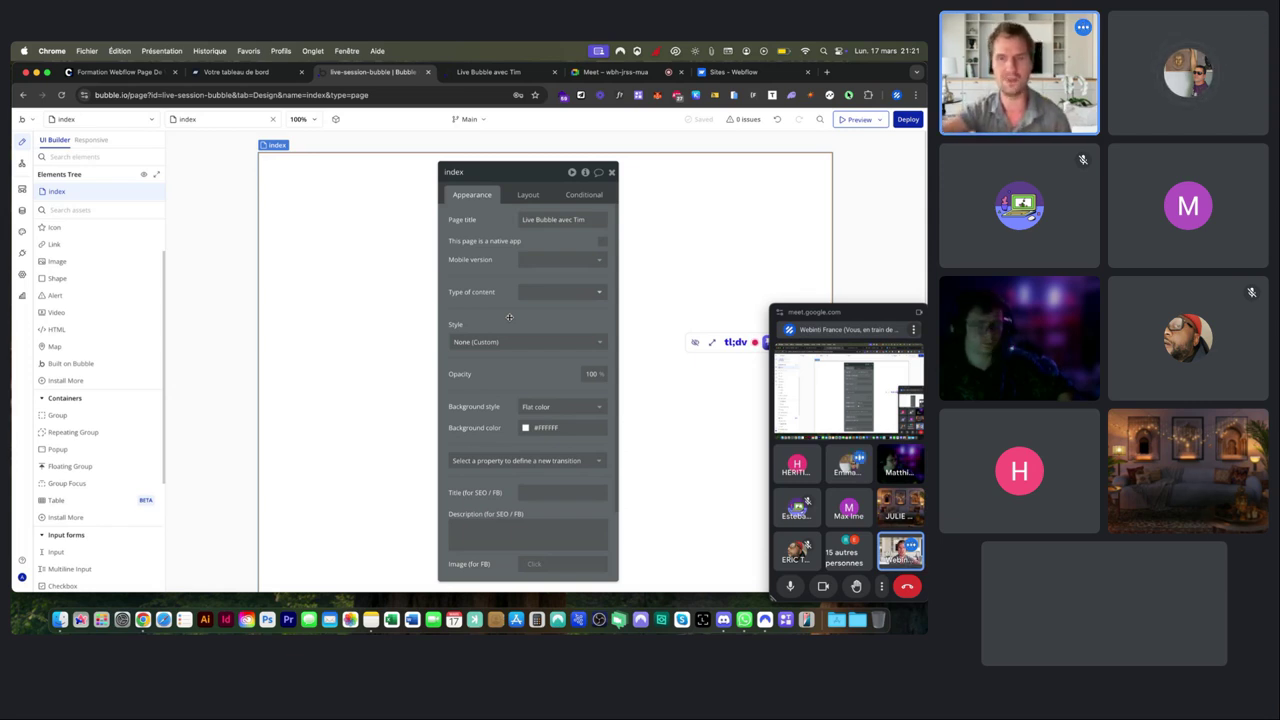
{"action": "left_click", "coordinate": [528, 195]}
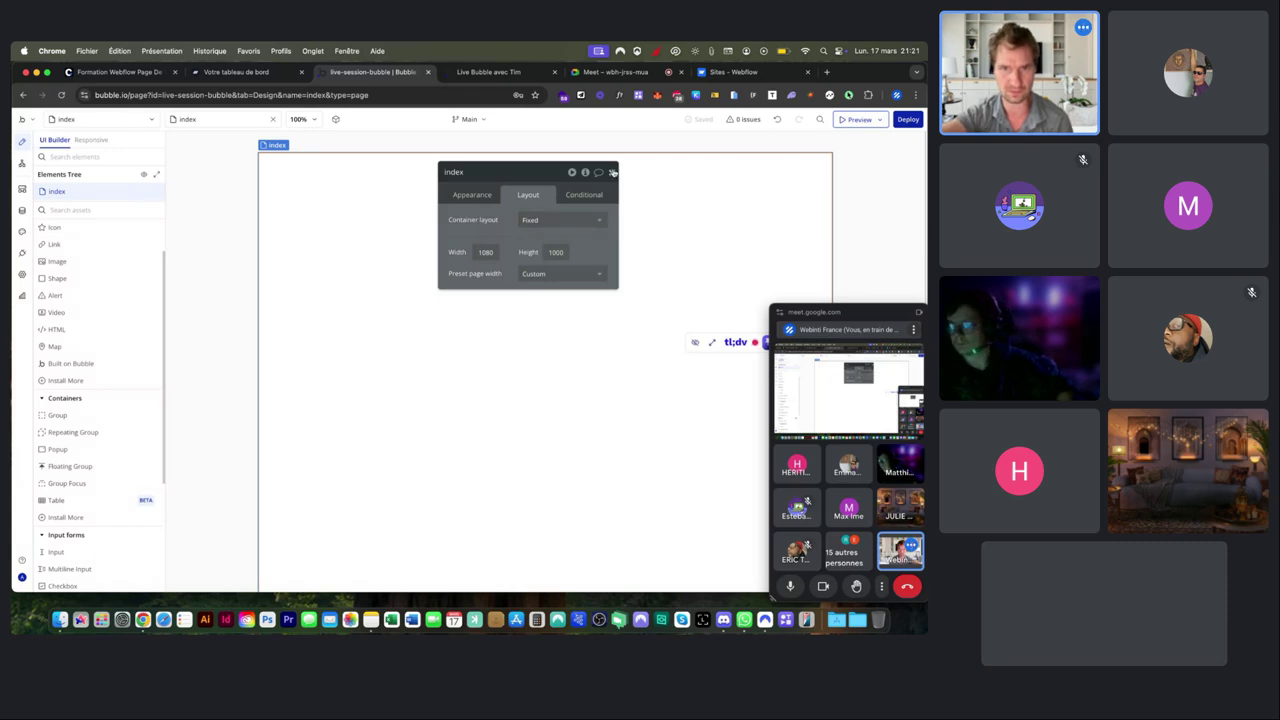
Close and reopen the index page properties, check the Width field, then close them again.
{"action": "left_click", "coordinate": [613, 172]}
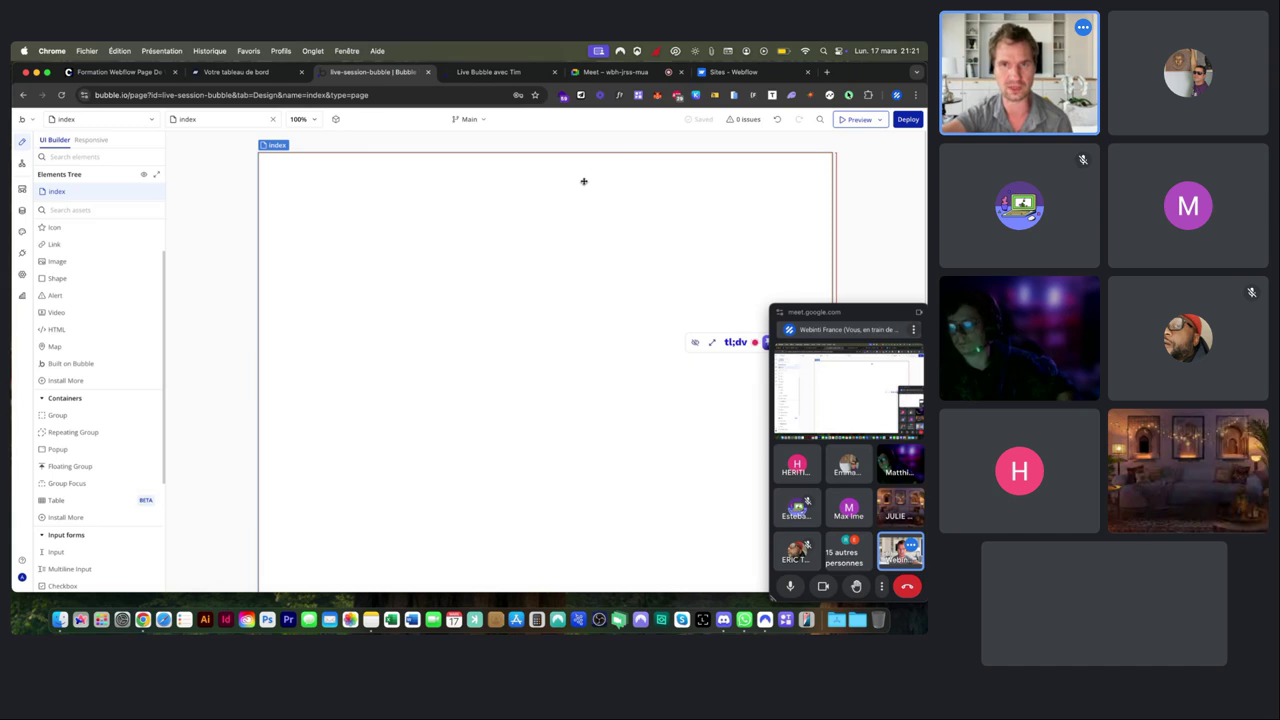
{"action": "double_click", "coordinate": [584, 181]}
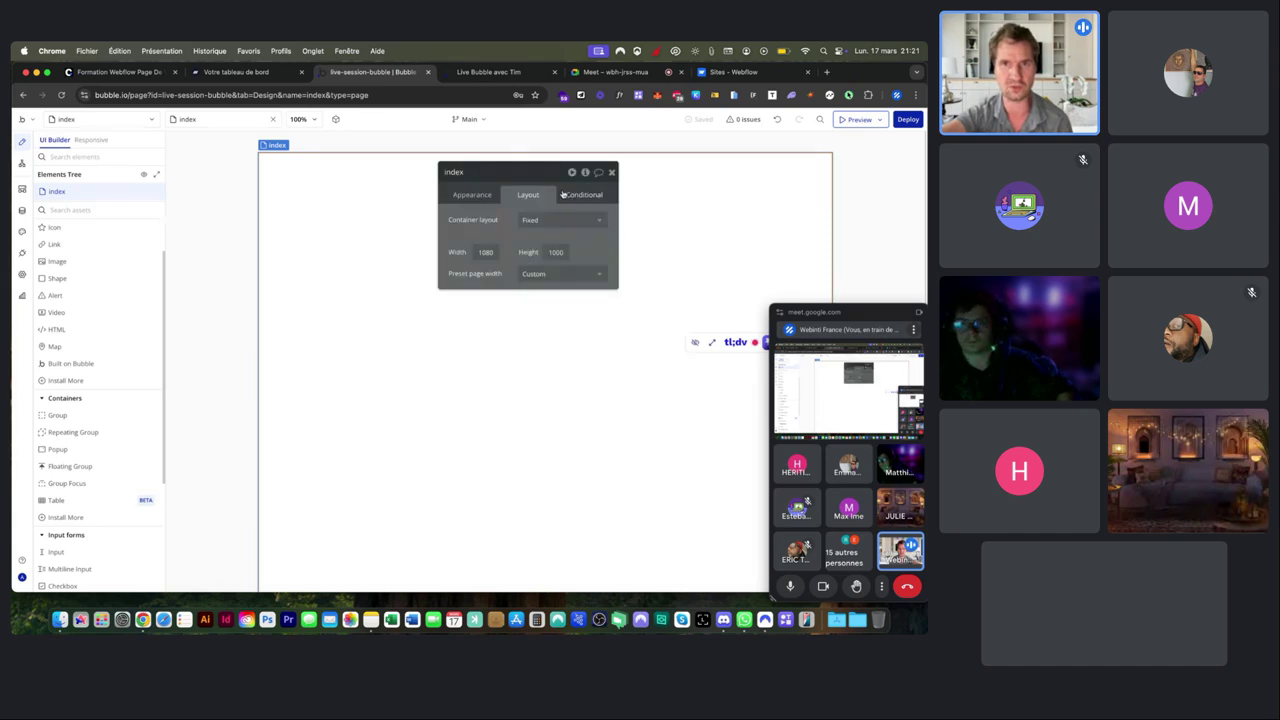
{"action": "left_click", "coordinate": [484, 252]}
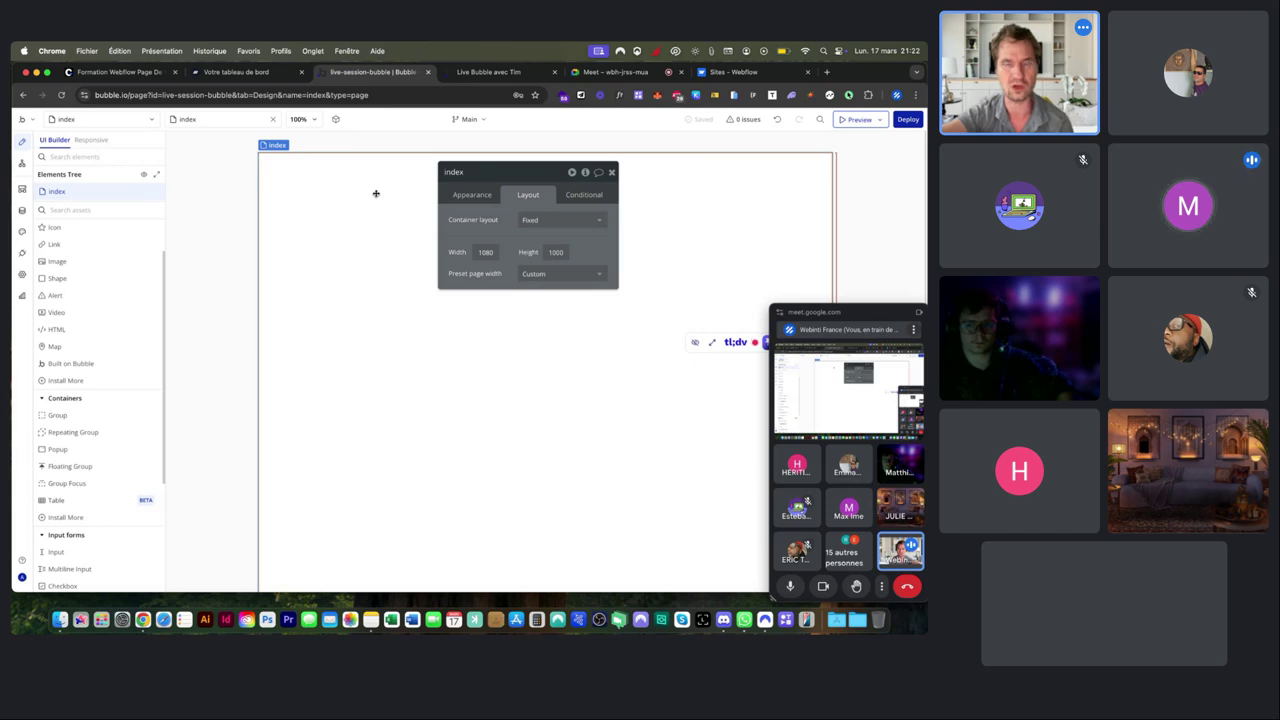
{"action": "left_click", "coordinate": [613, 172]}
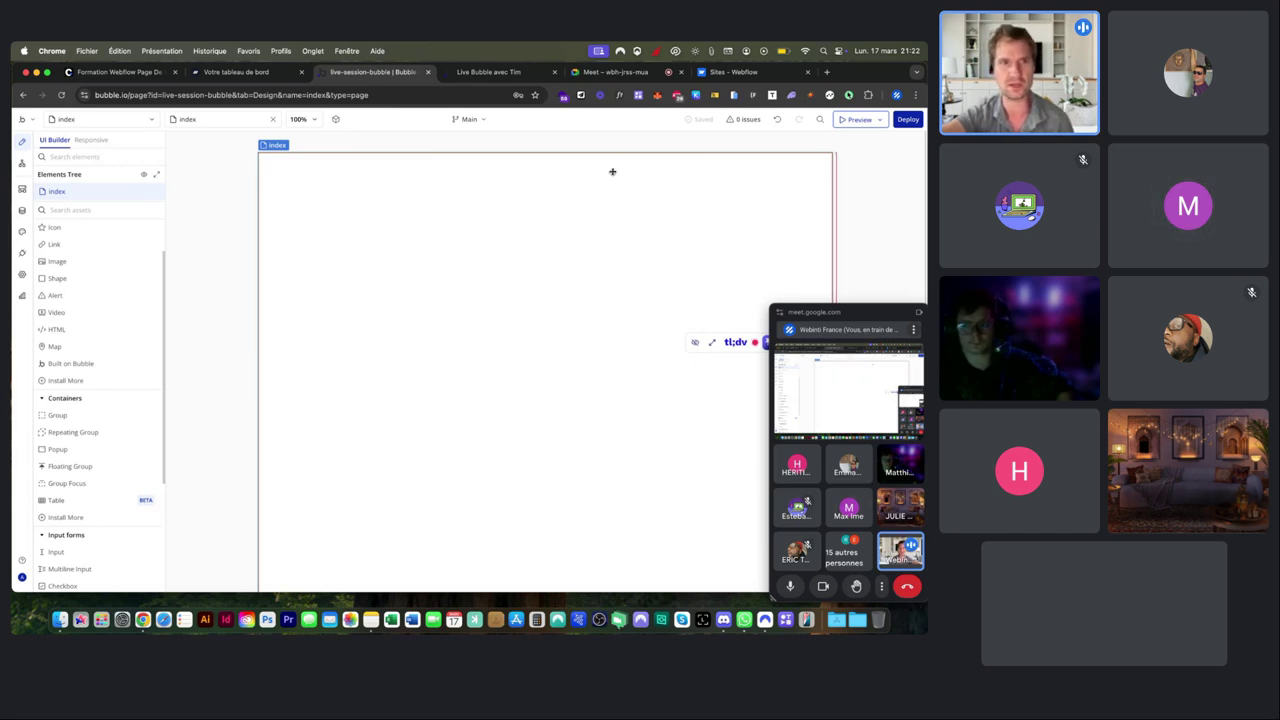
{"action": "double_click", "coordinate": [337, 209]}
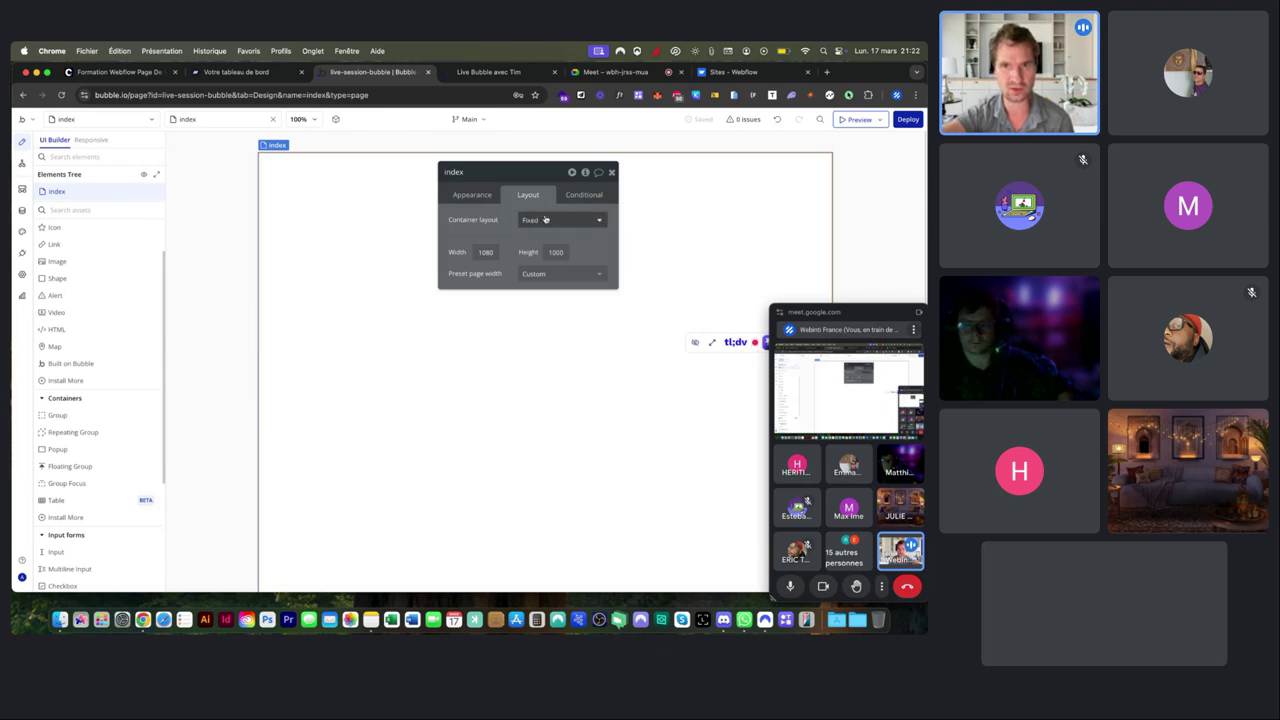
{"action": "left_click", "coordinate": [611, 173]}
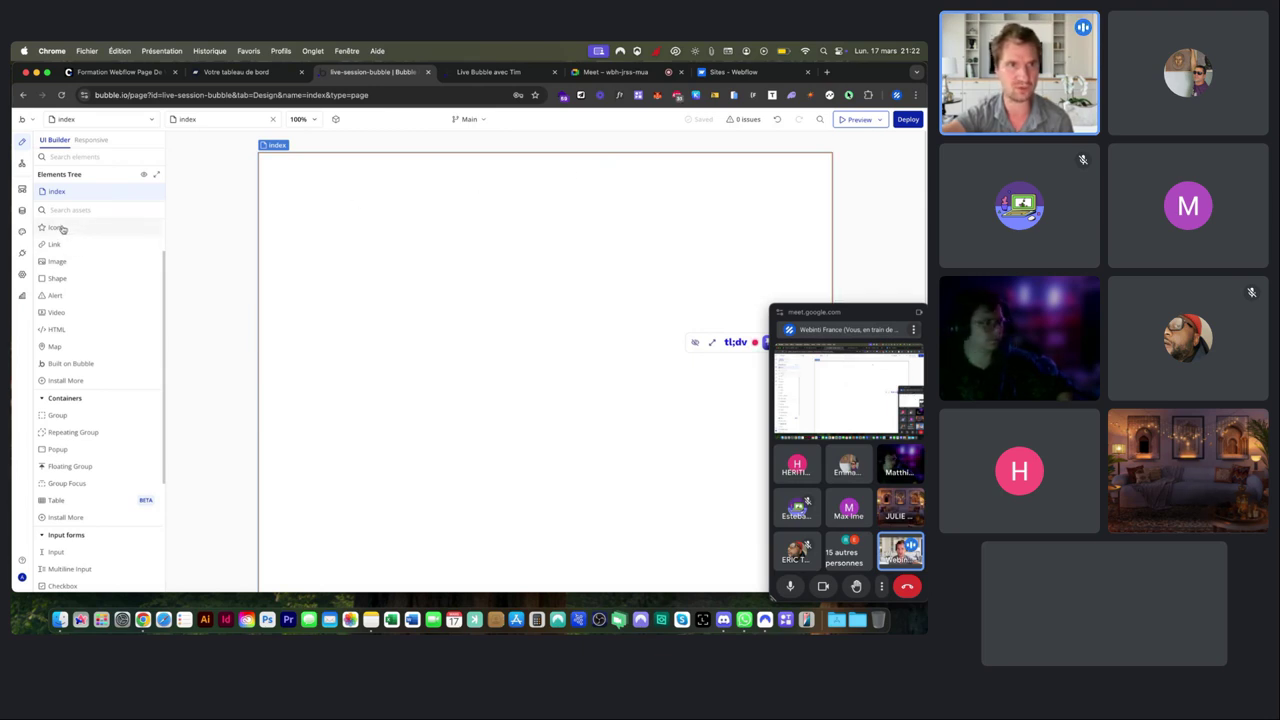
{"action": "scroll", "coordinate": [58, 258], "scroll_direction": "up", "scroll_amount": 3}
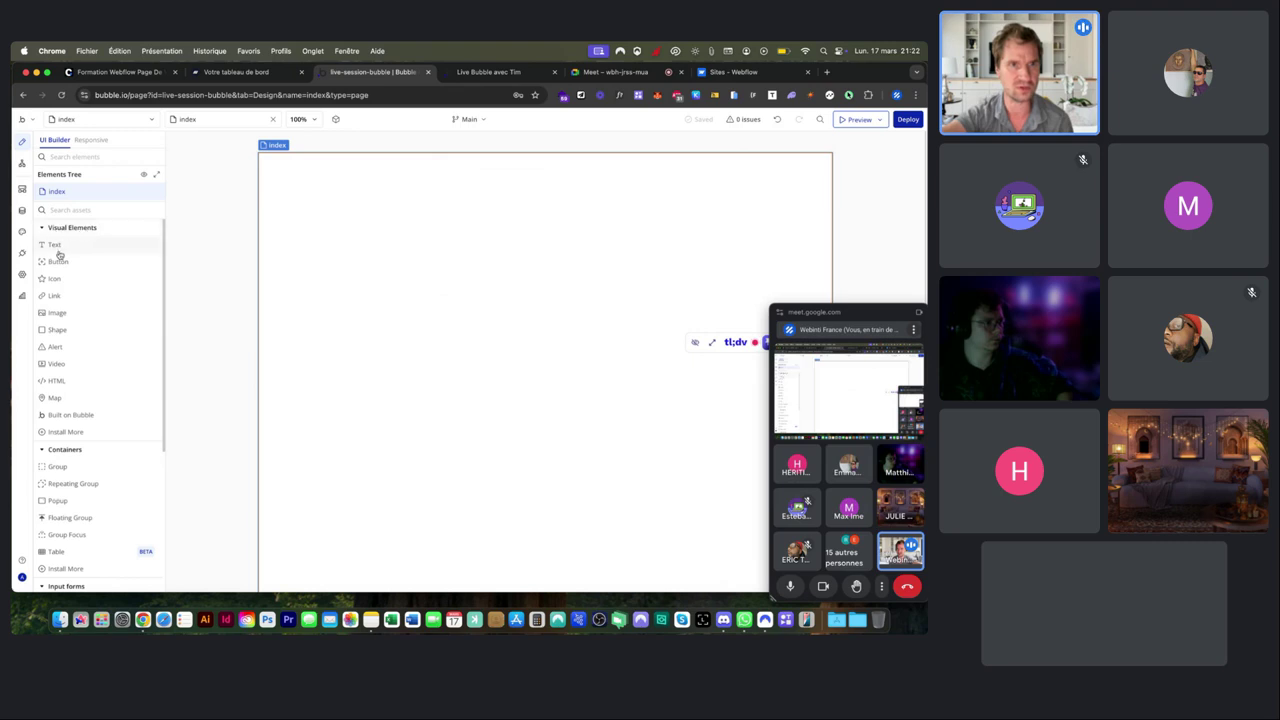
{"action": "scroll", "coordinate": [62, 364], "scroll_direction": "down", "scroll_amount": 3}
{"action": "scroll", "coordinate": [62, 385], "scroll_direction": "down", "scroll_amount": 5}
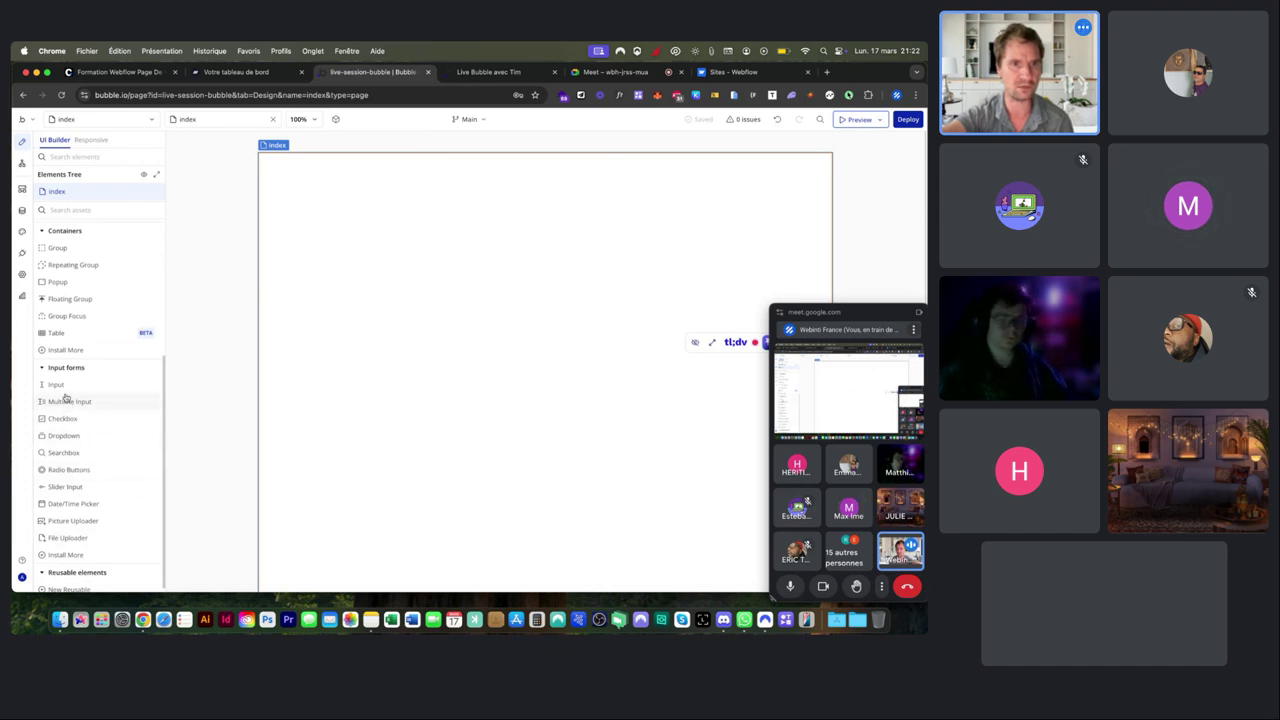
{"action": "scroll", "coordinate": [65, 390], "scroll_direction": "up", "scroll_amount": 7}
Draw a new Button A labelled '...edit me...' onto the index page.
{"action": "left_click", "coordinate": [62, 261]}
{"action": "left_click_drag", "start_coordinate": [411, 263], "coordinate": [537, 290]}
{"action": "left_click_drag", "start_coordinate": [473, 174], "coordinate": [678, 157]}
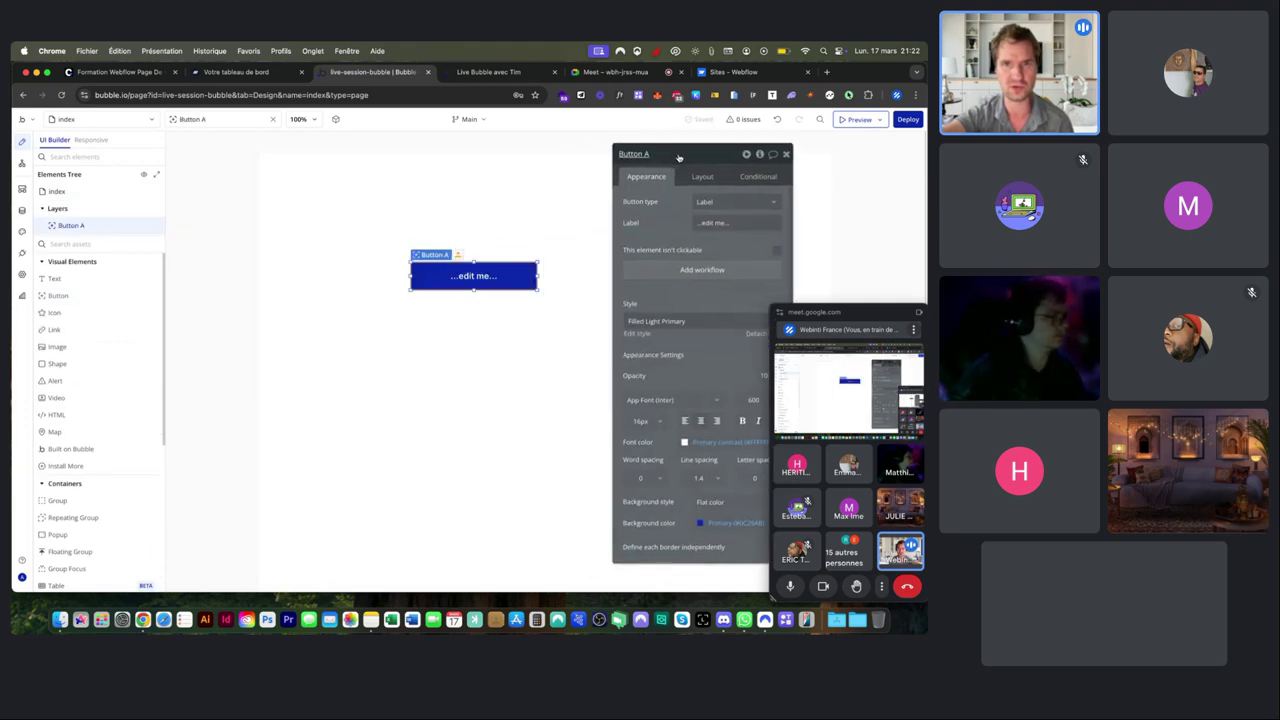
{"action": "left_click_drag", "start_coordinate": [436, 274], "coordinate": [353, 279]}
Move Button A to the page's top right and view it in the live preview tab.
{"action": "left_click", "coordinate": [602, 214]}
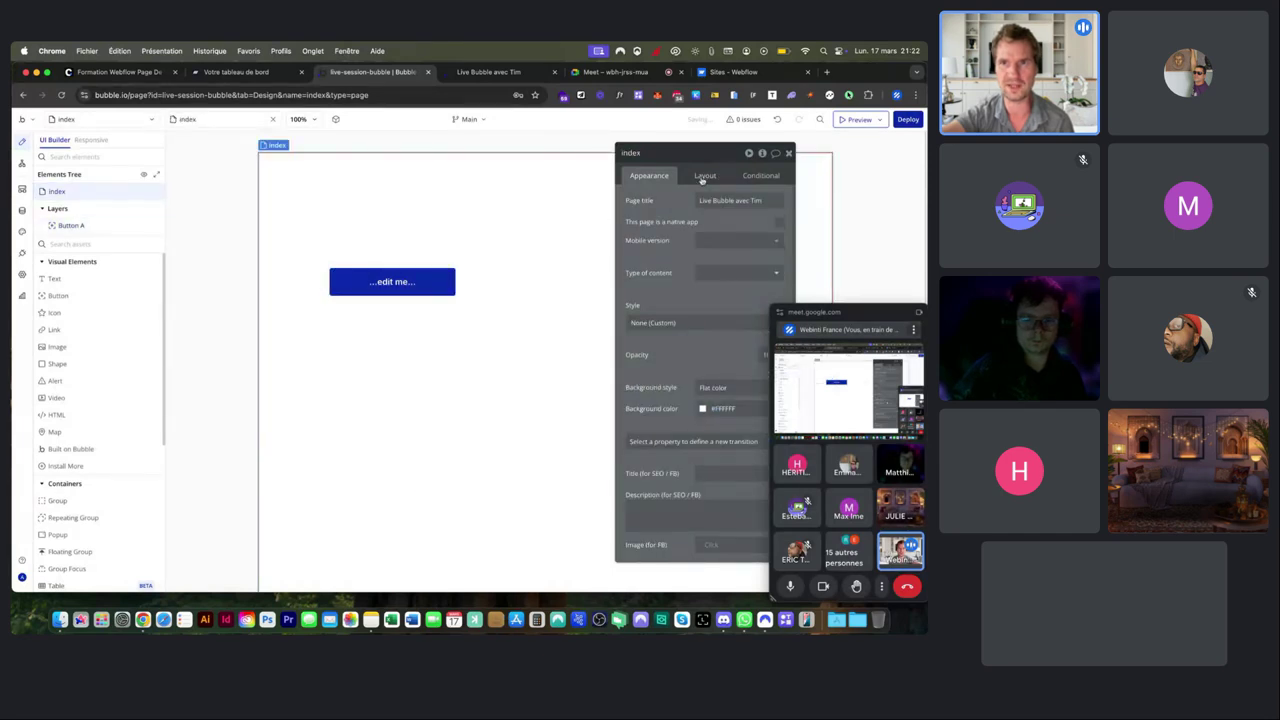
{"action": "left_click", "coordinate": [704, 177]}
{"action": "left_click", "coordinate": [662, 180]}
{"action": "left_click_drag", "start_coordinate": [392, 281], "coordinate": [523, 356]}
{"action": "left_click_drag", "start_coordinate": [698, 150], "coordinate": [323, 172]}
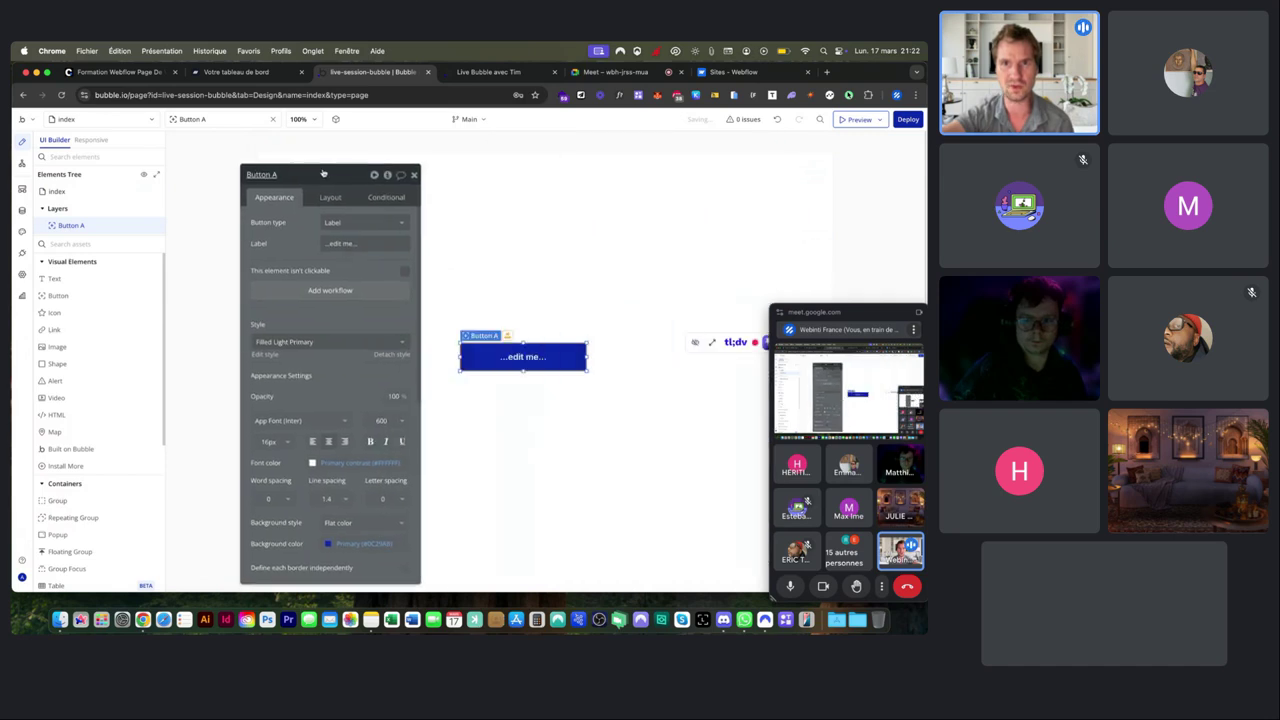
{"action": "left_click_drag", "start_coordinate": [504, 348], "coordinate": [728, 178]}
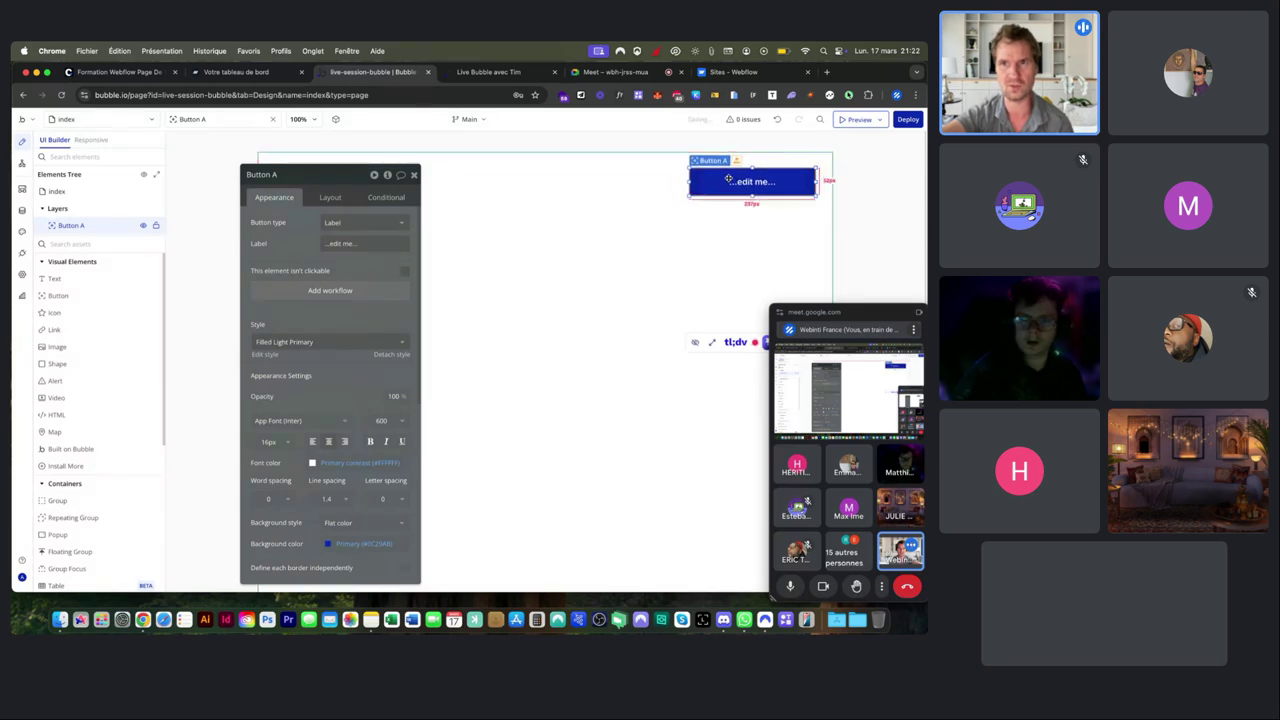
{"action": "left_click", "coordinate": [481, 72]}
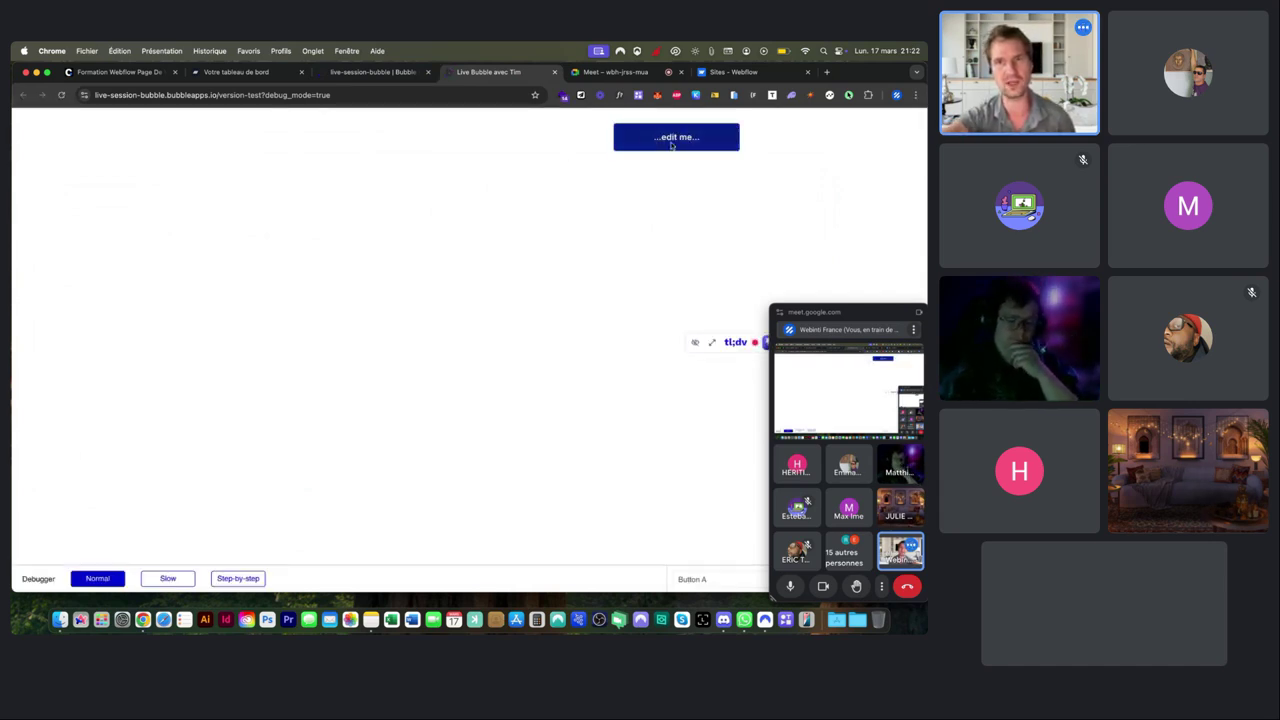
Back in the editor, show Button A's layout: width 237, height 52, at X 811, Y 29.
{"action": "mouse_move", "coordinate": [924, 203]}
{"action": "left_mouse_down"}
{"action": "mouse_move", "coordinate": [633, 206]}
{"action": "mouse_move", "coordinate": [456, 237]}
{"action": "mouse_move", "coordinate": [228, 247]}
{"action": "mouse_move", "coordinate": [603, 228]}
{"action": "mouse_move", "coordinate": [927, 190]}
{"action": "left_mouse_up"}
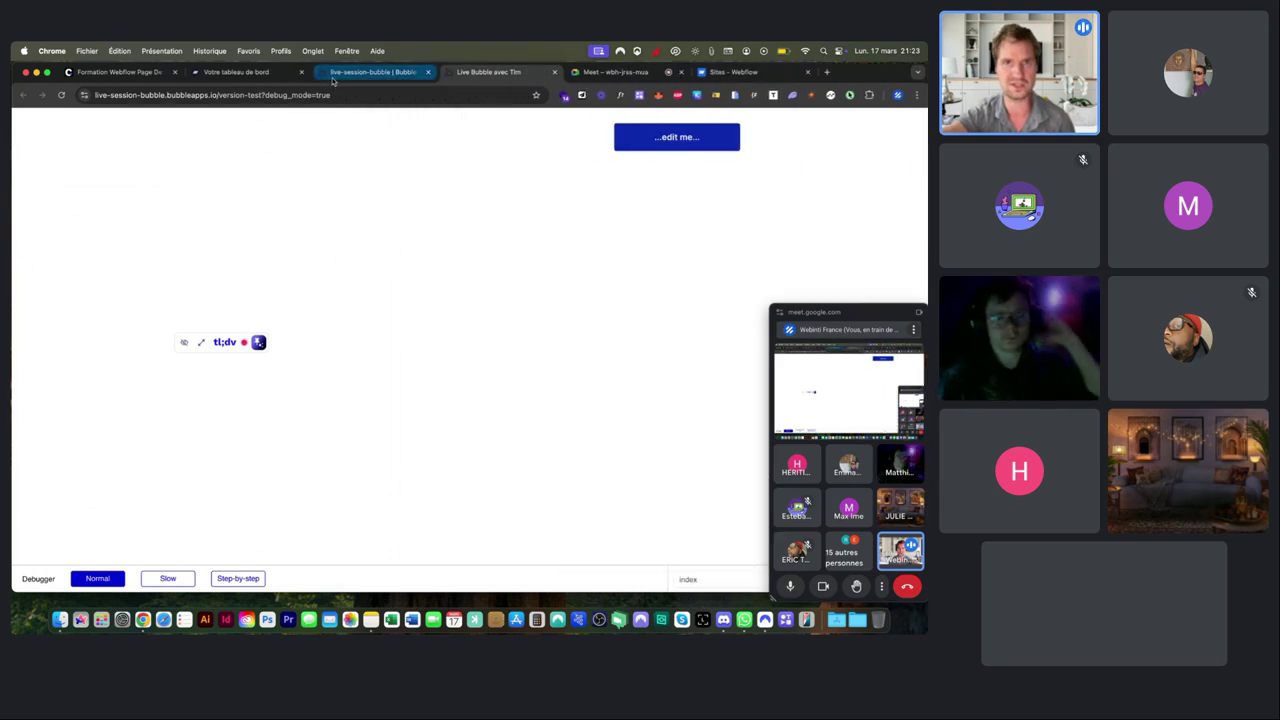
{"action": "left_click", "coordinate": [335, 78]}
{"action": "left_click", "coordinate": [330, 197]}
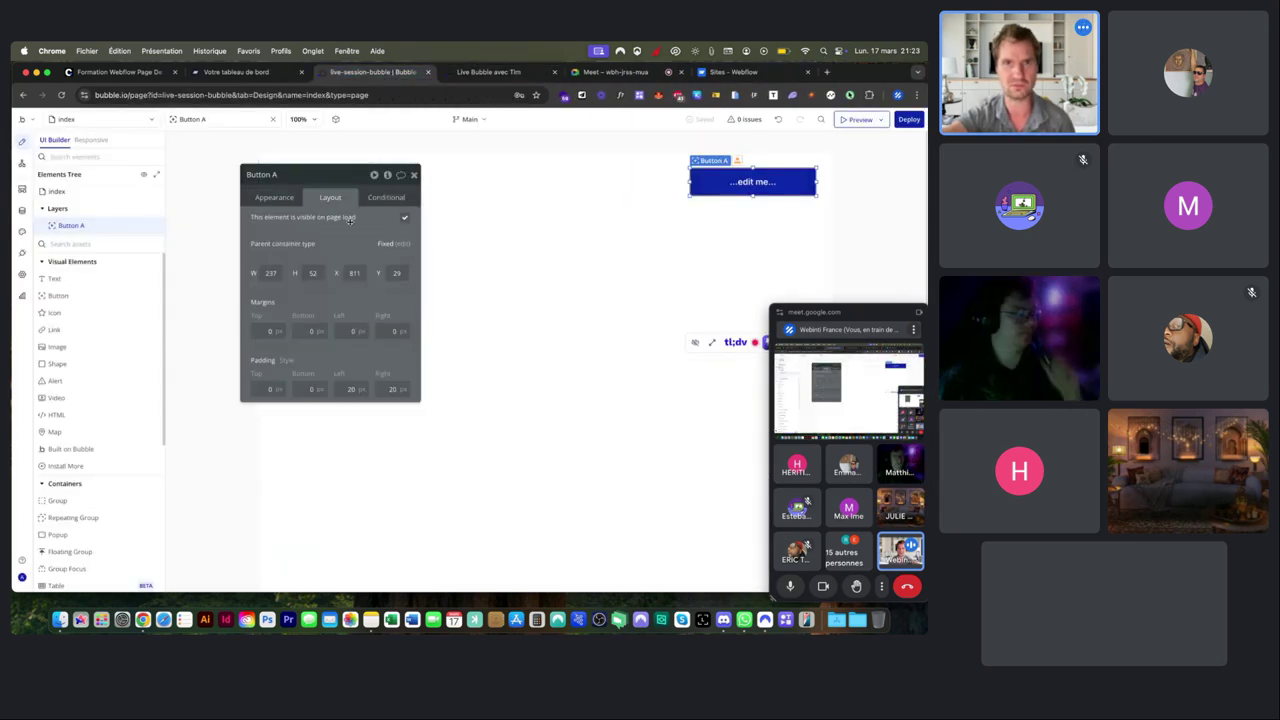
Drag Button A toward the page centre at X 511, Y 264, then select the index page.
{"action": "left_click", "coordinate": [652, 203]}
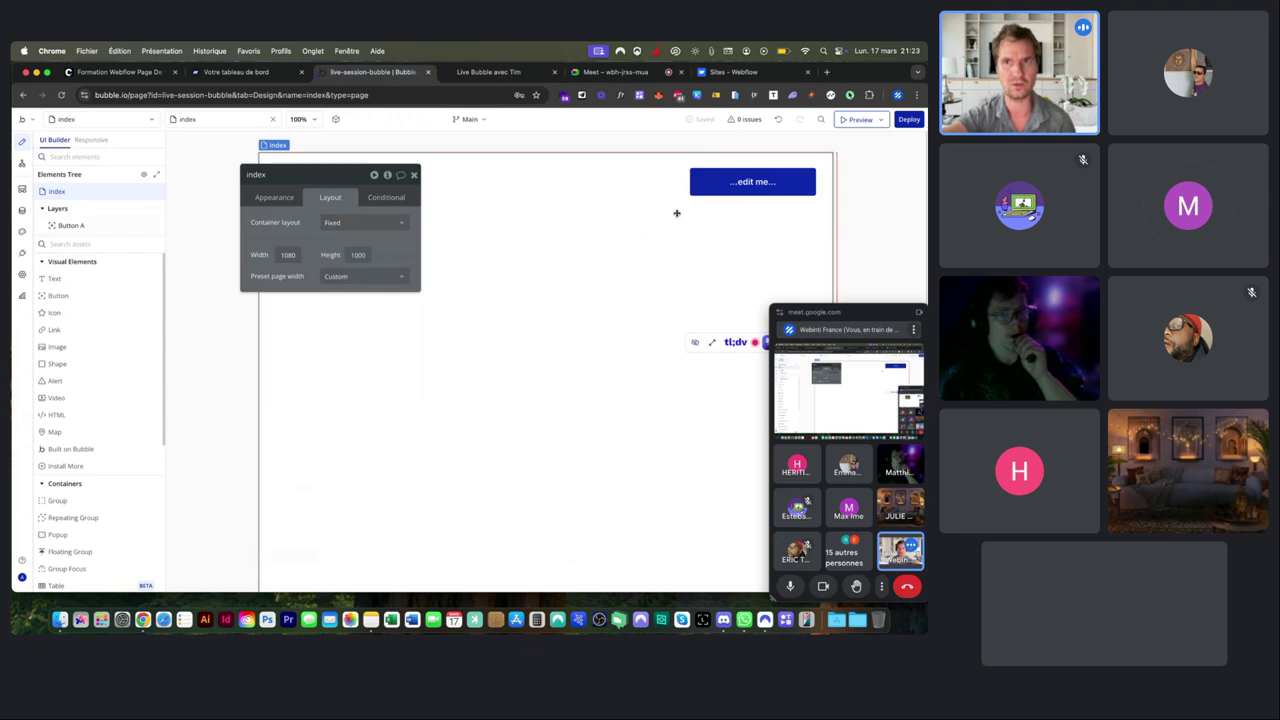
{"action": "left_click", "coordinate": [723, 187]}
{"action": "left_click_drag", "start_coordinate": [723, 187], "coordinate": [565, 312]}
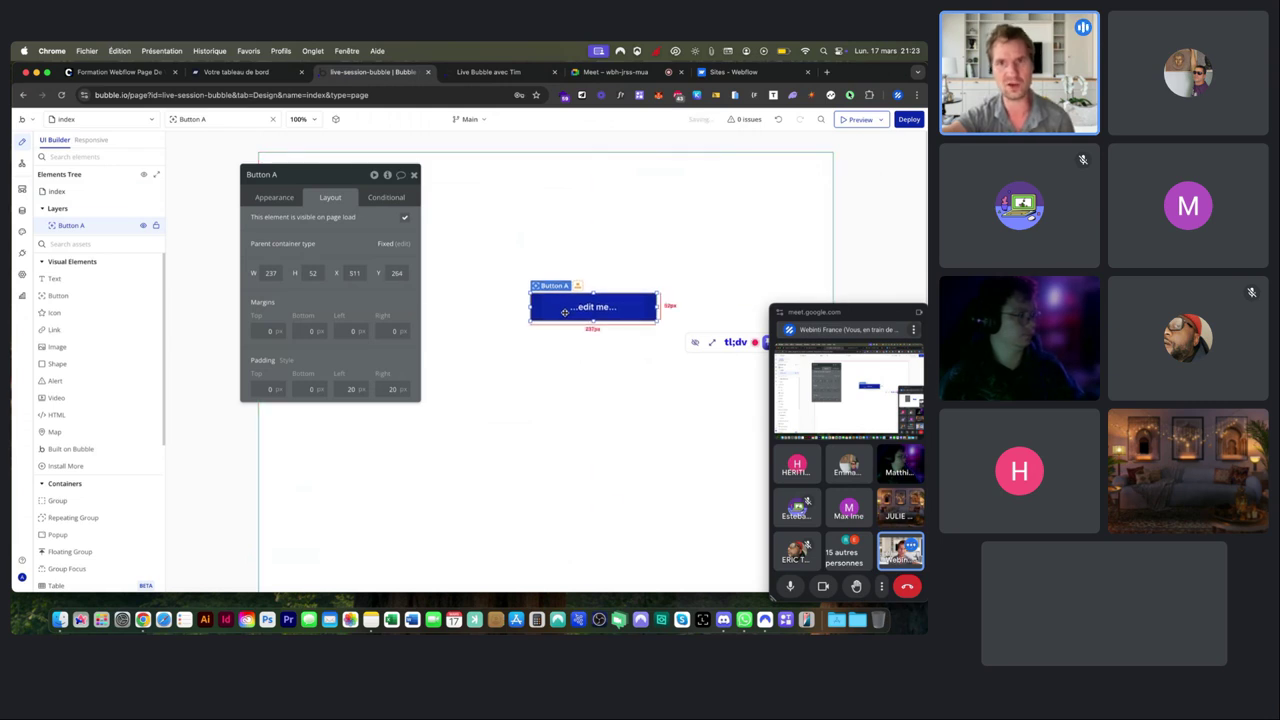
{"action": "left_click", "coordinate": [553, 354]}
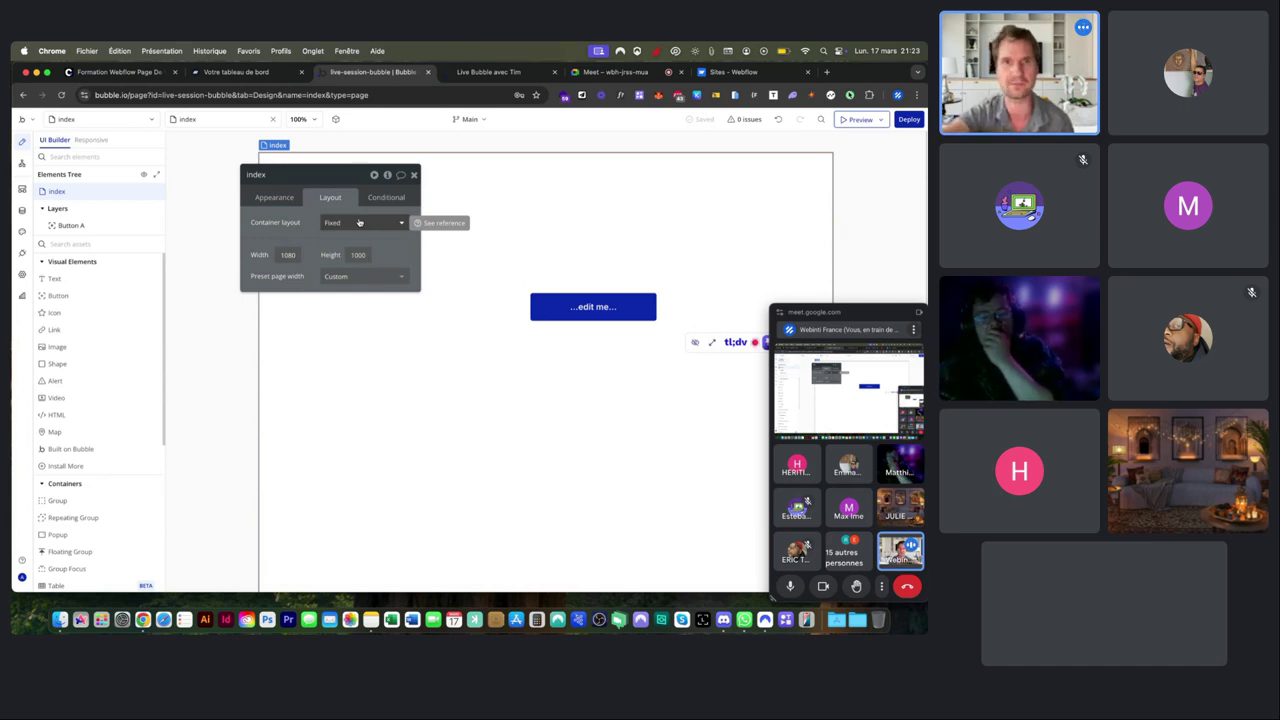
Set the index page's container layout to Column, briefly trying Row, so Button A moves to the top left.
{"action": "left_click", "coordinate": [359, 222]}
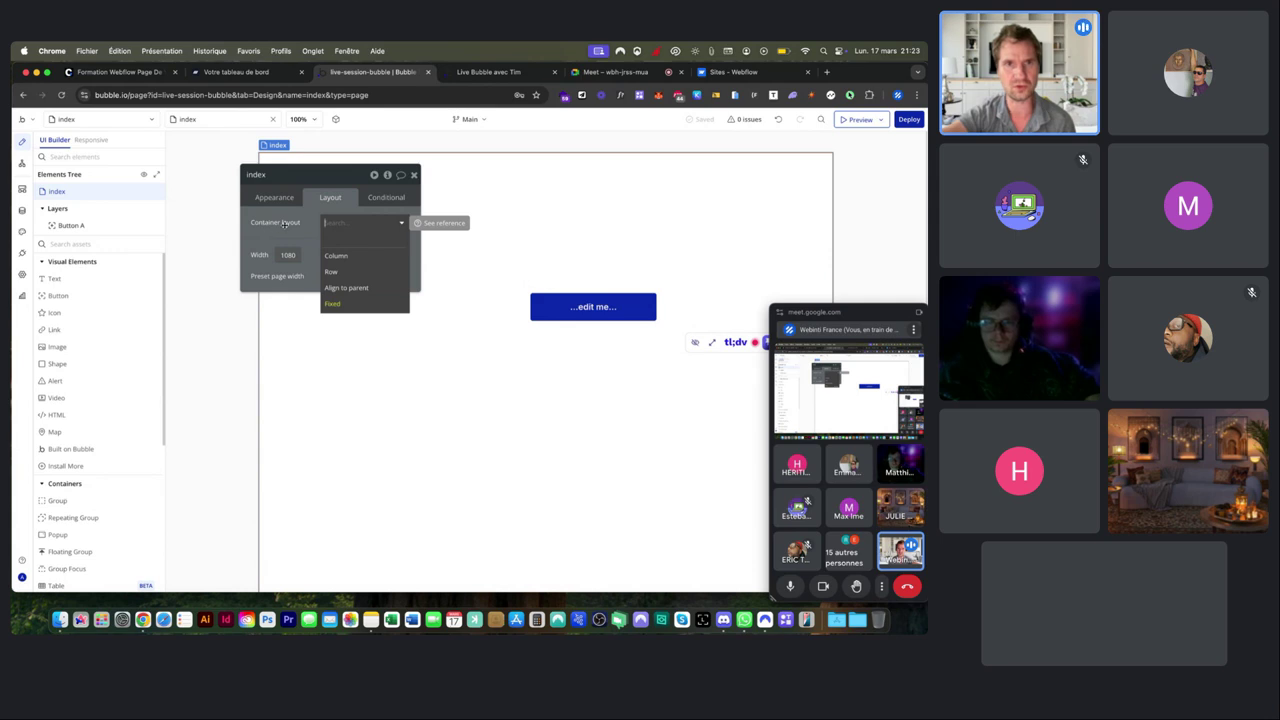
{"action": "left_click", "coordinate": [345, 257]}
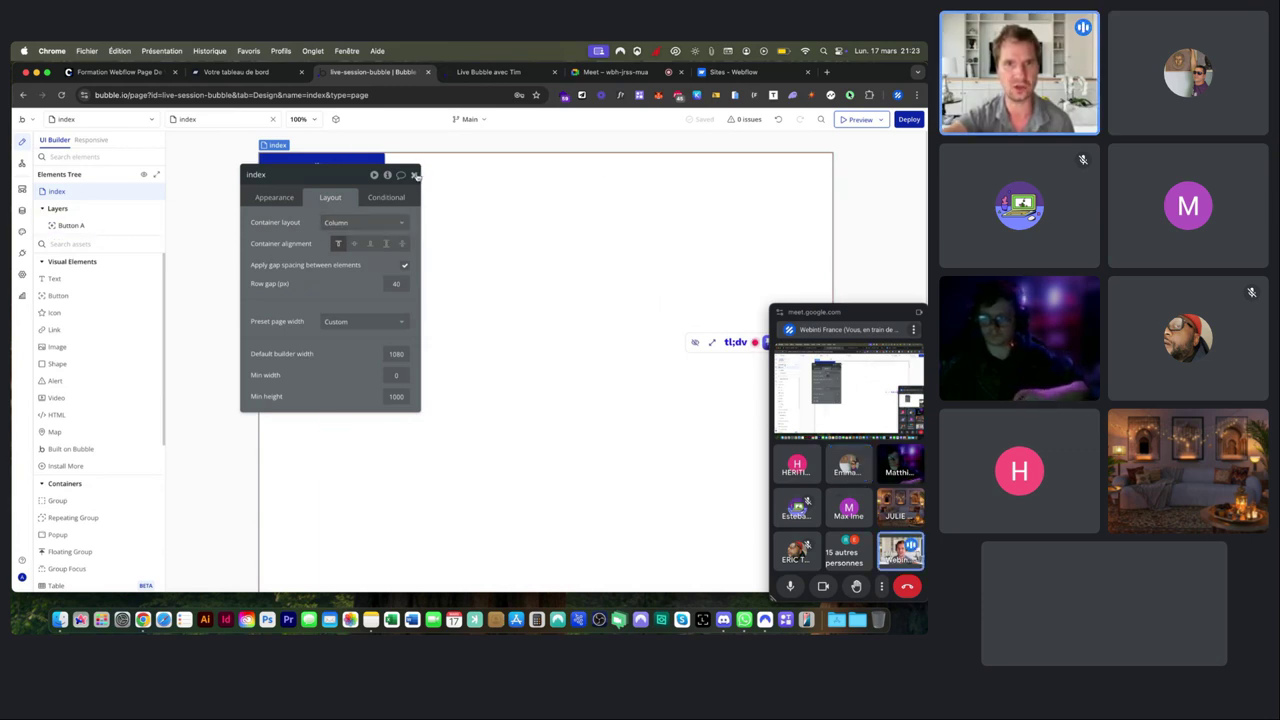
{"action": "left_click_drag", "start_coordinate": [350, 178], "coordinate": [591, 246]}
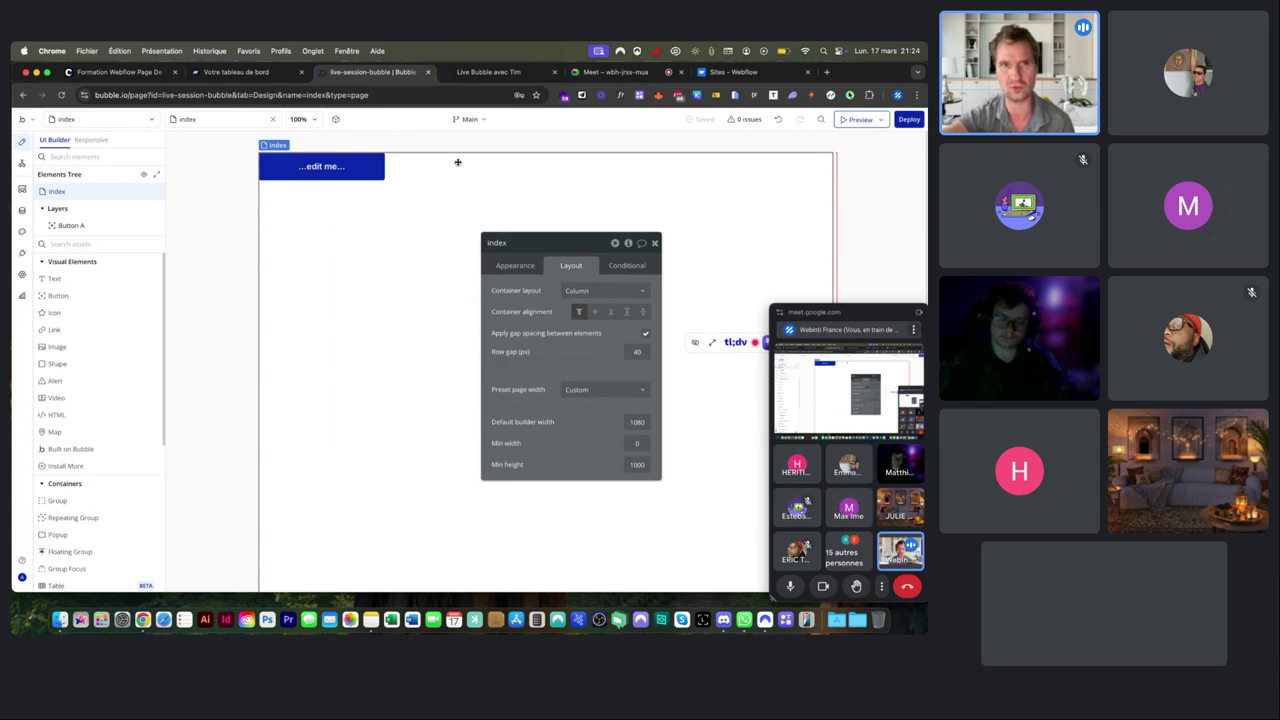
{"action": "left_click", "coordinate": [581, 289]}
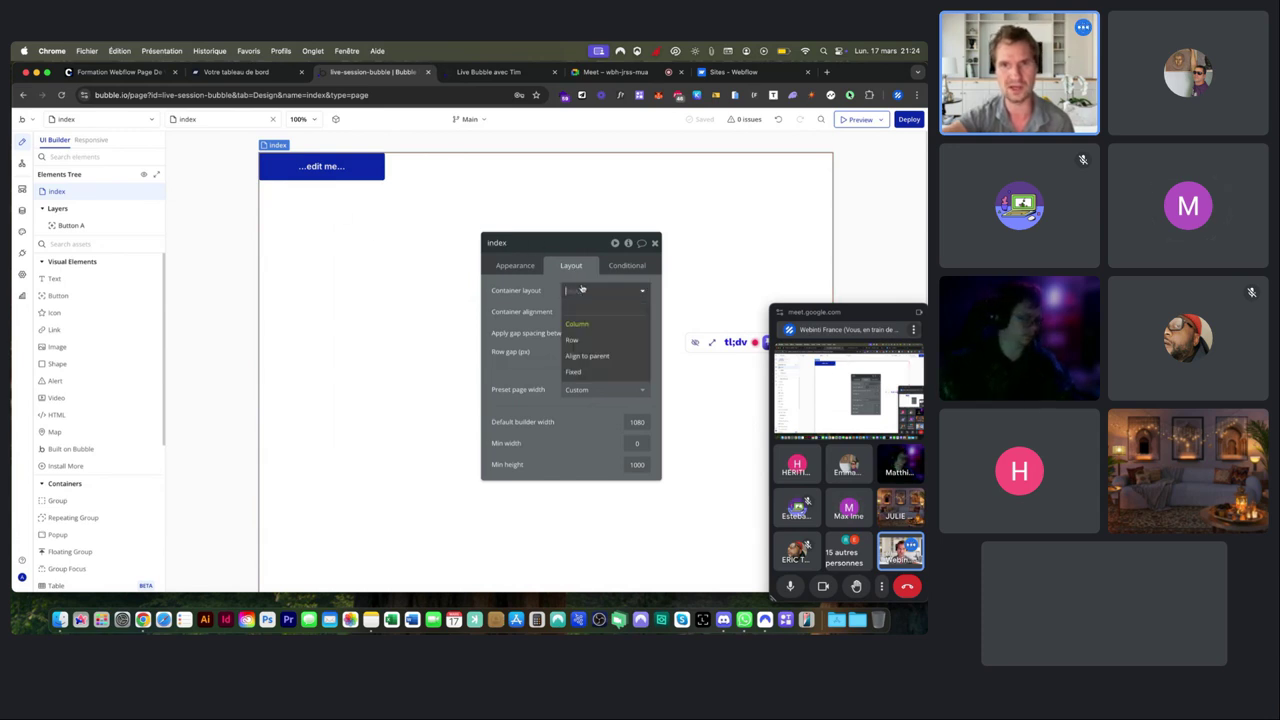
{"action": "left_click", "coordinate": [584, 339]}
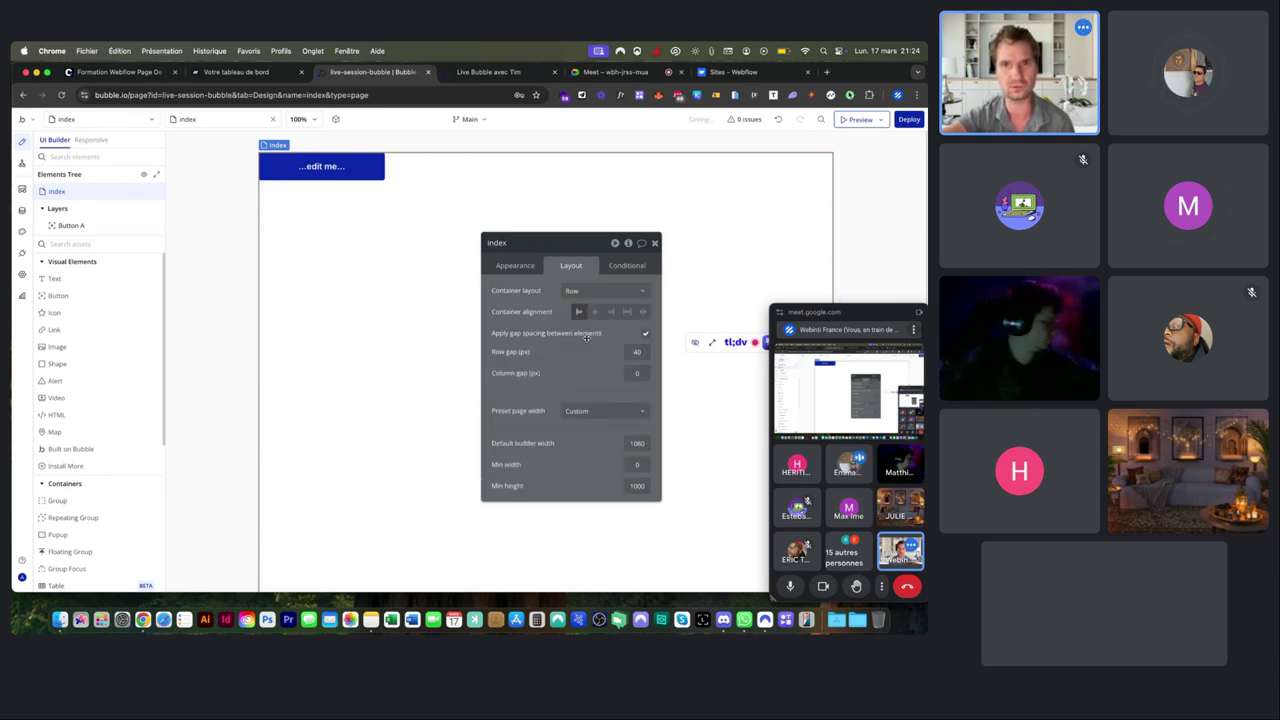
{"action": "left_click", "coordinate": [600, 290]}
{"action": "left_click", "coordinate": [585, 310]}
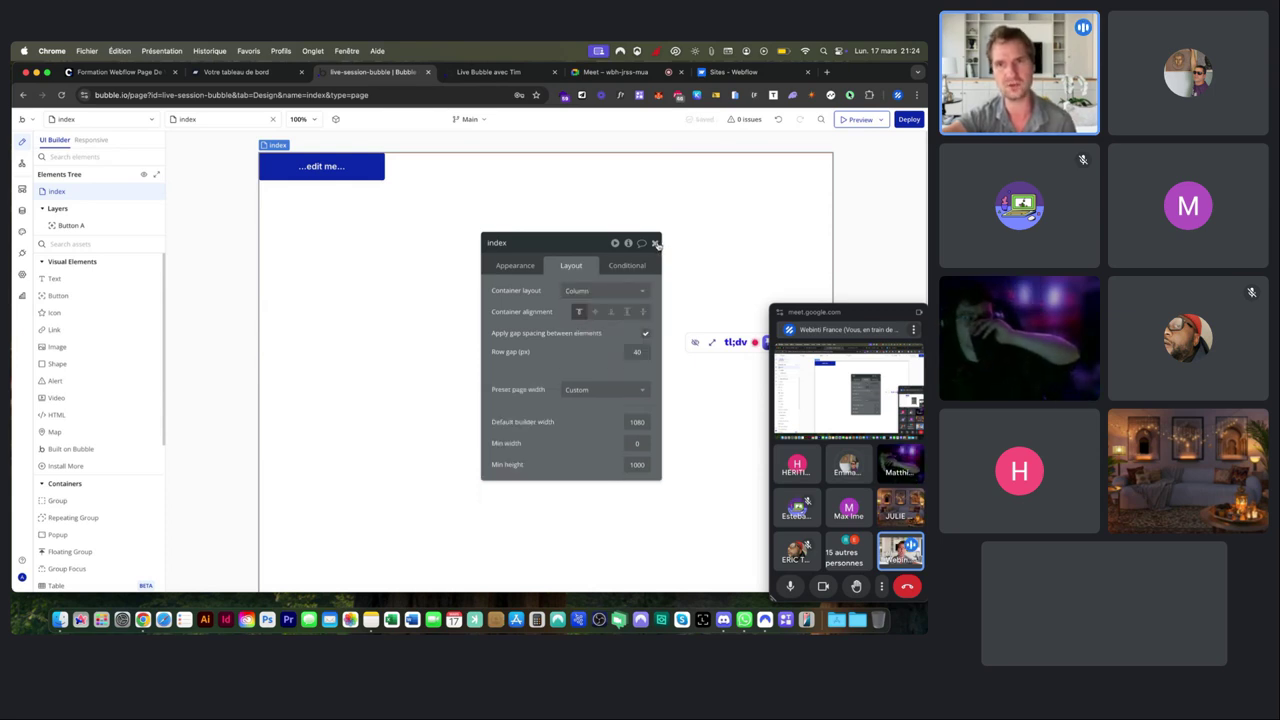
{"action": "left_click", "coordinate": [655, 243]}
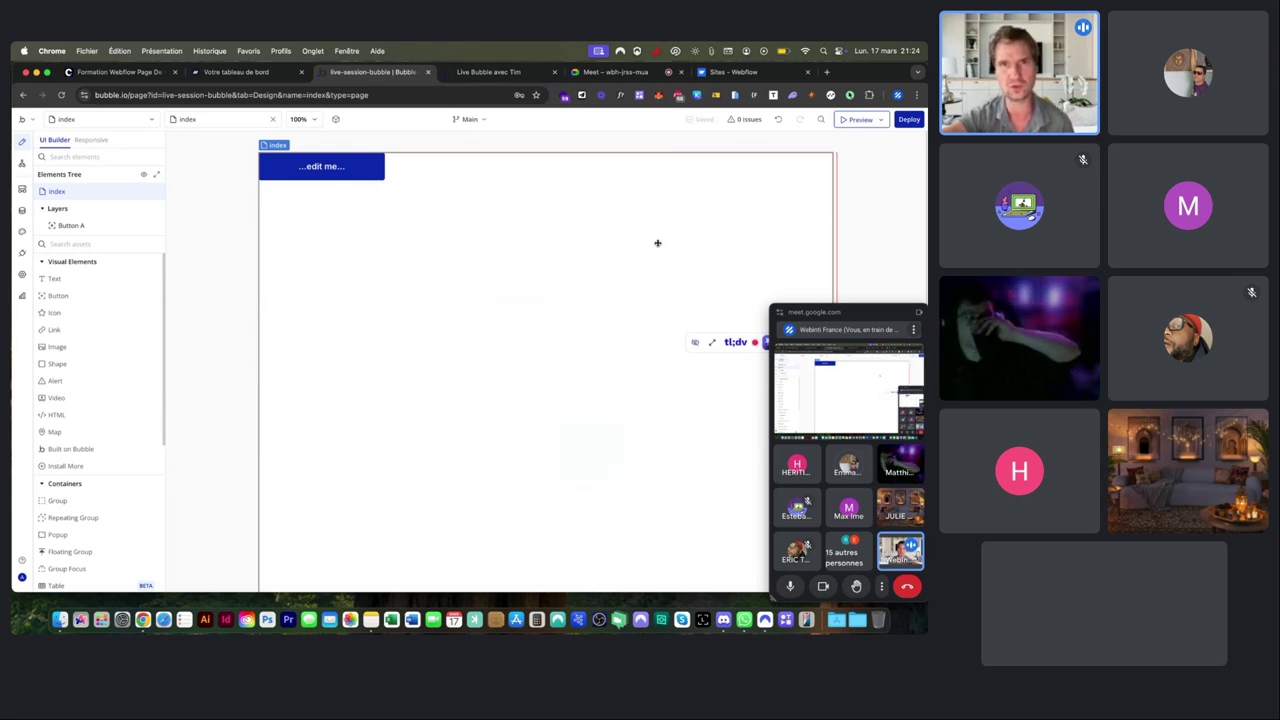
Check the live preview, then open Button A's layout: fixed 237 px width, 52 px min height.
{"action": "left_click", "coordinate": [482, 73]}
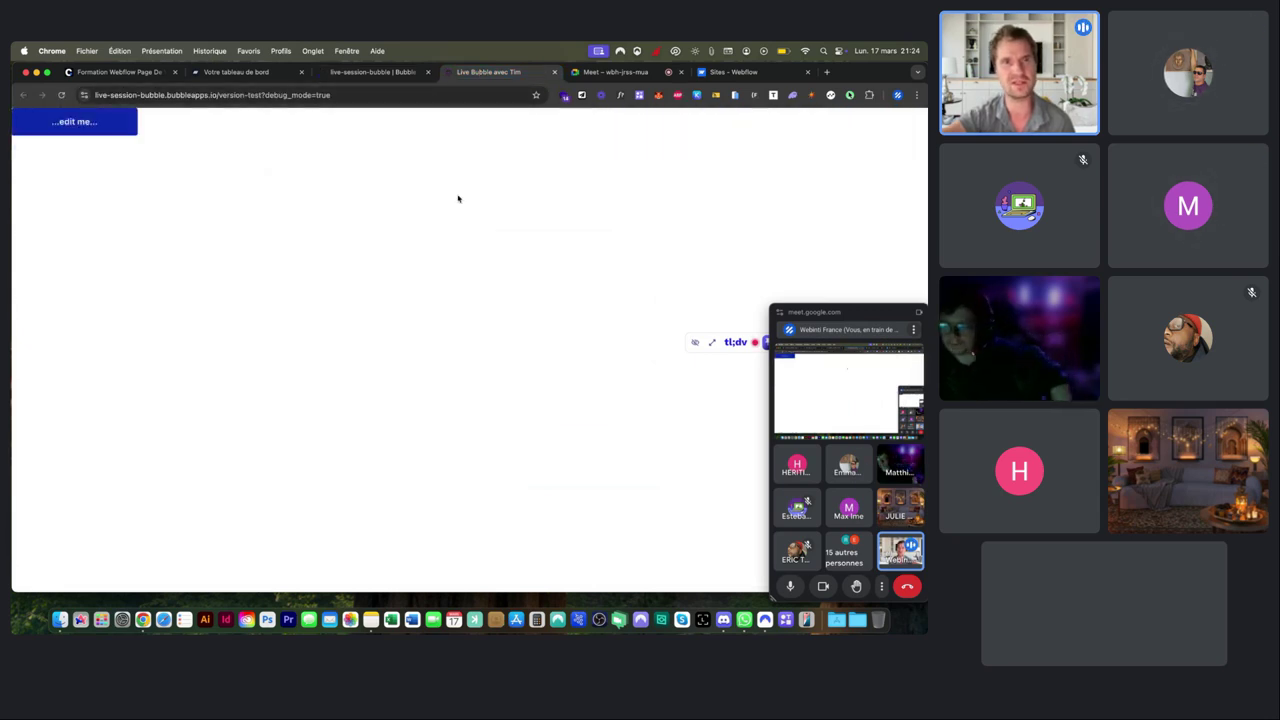
{"action": "mouse_move", "coordinate": [925, 188]}
{"action": "left_mouse_down"}
{"action": "mouse_move", "coordinate": [207, 161]}
{"action": "mouse_move", "coordinate": [600, 246]}
{"action": "mouse_move", "coordinate": [217, 297]}
{"action": "mouse_move", "coordinate": [862, 250]}
{"action": "mouse_move", "coordinate": [926, 213]}
{"action": "left_mouse_up"}
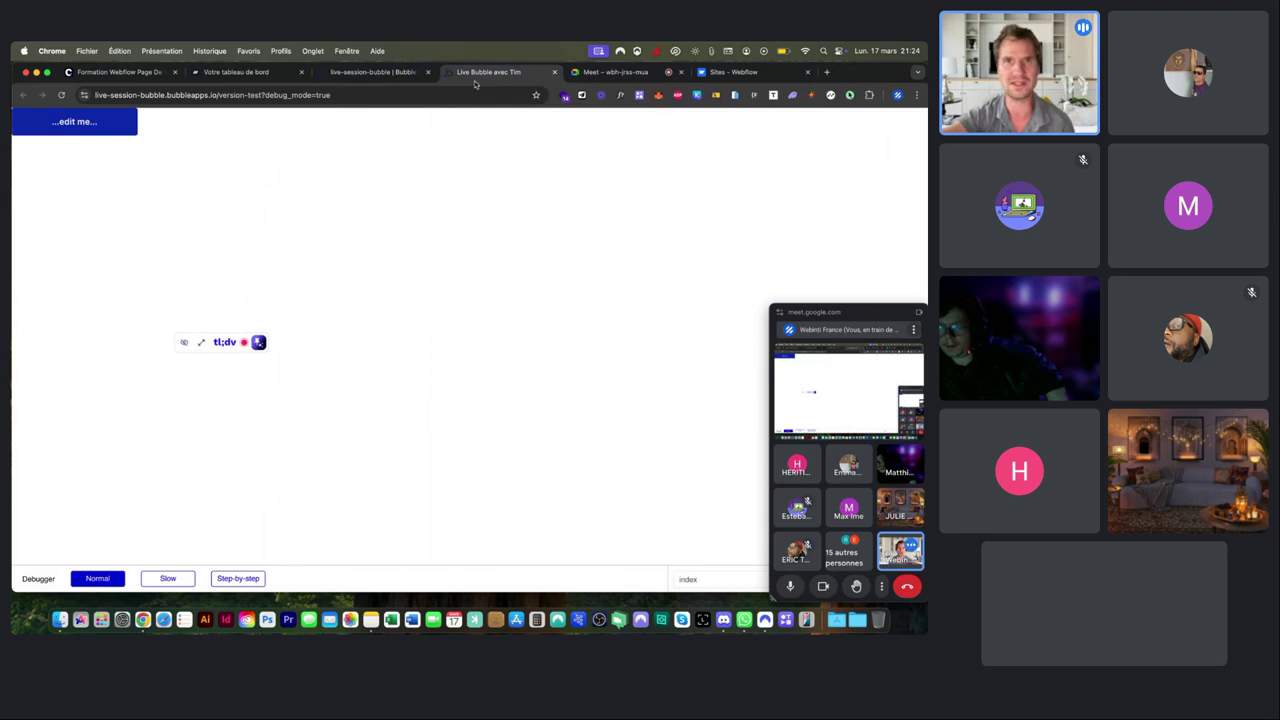
{"action": "left_click", "coordinate": [366, 72]}
{"action": "double_click", "coordinate": [323, 165]}
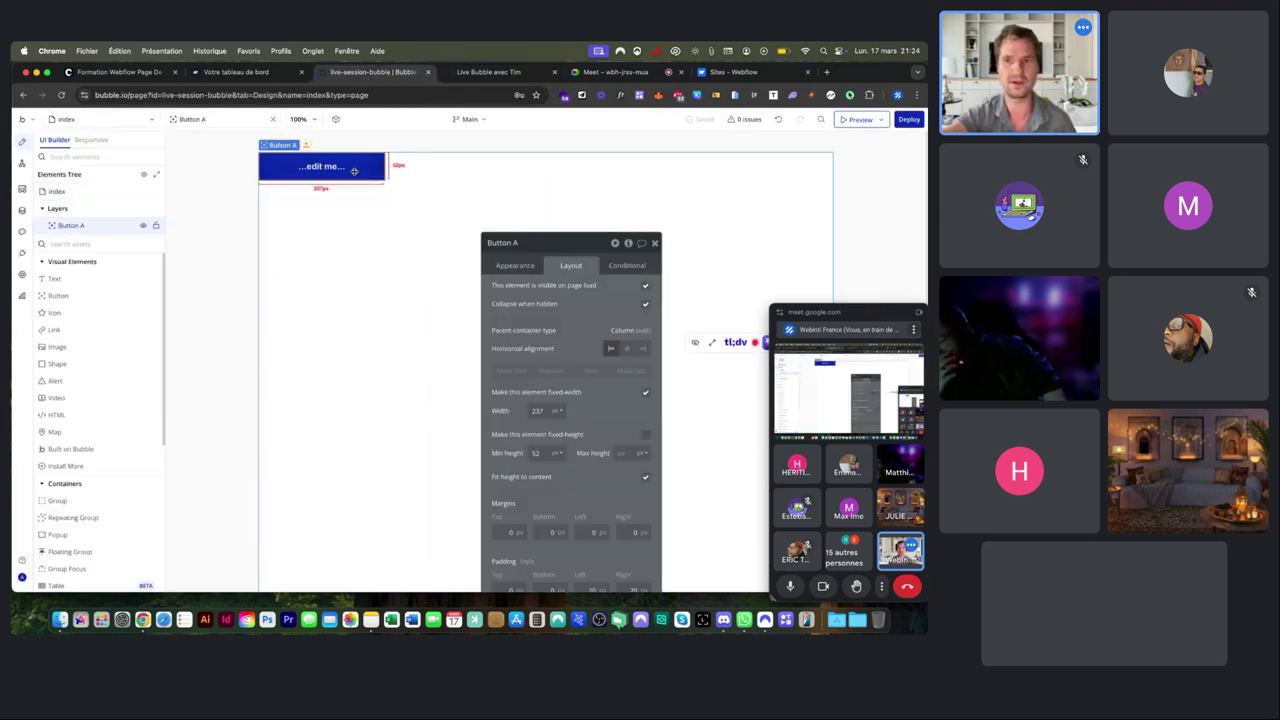
Delete Button A and set the index page's default builder width to 1280, keeping Column layout.
{"action": "key", "text": "BackSpace"}
{"action": "double_click", "coordinate": [357, 198]}
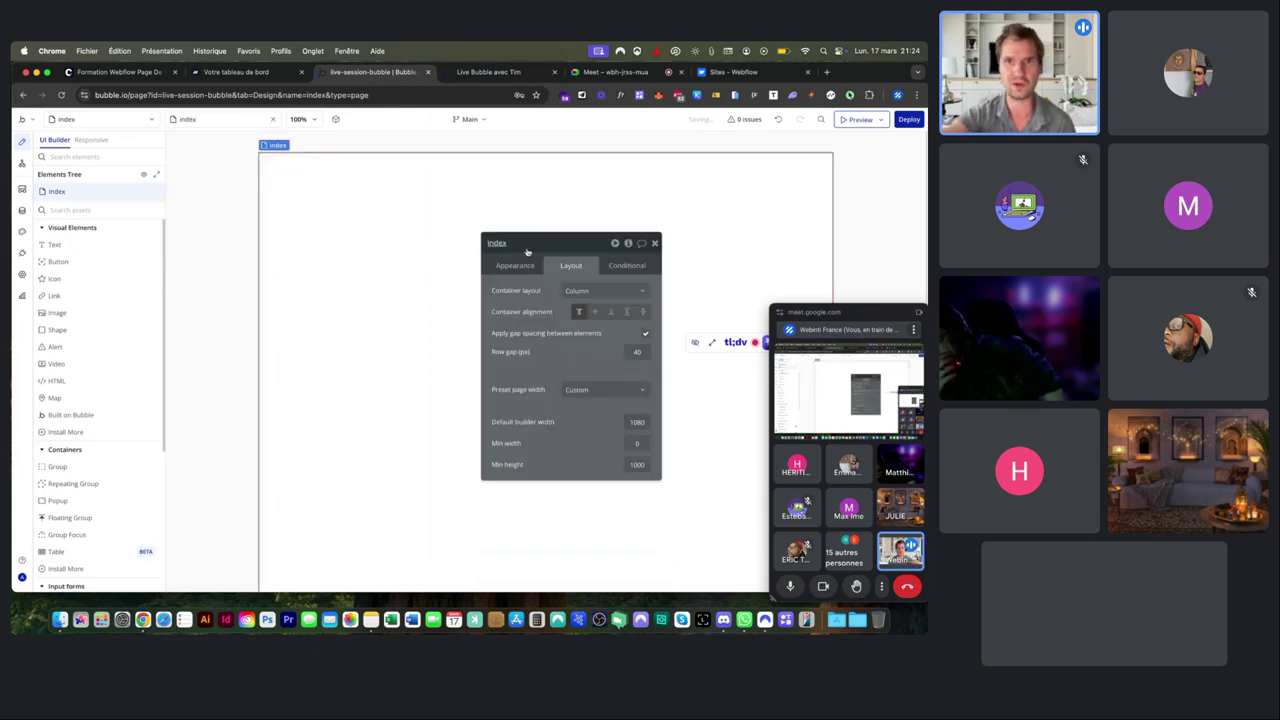
{"action": "left_click", "coordinate": [579, 298]}
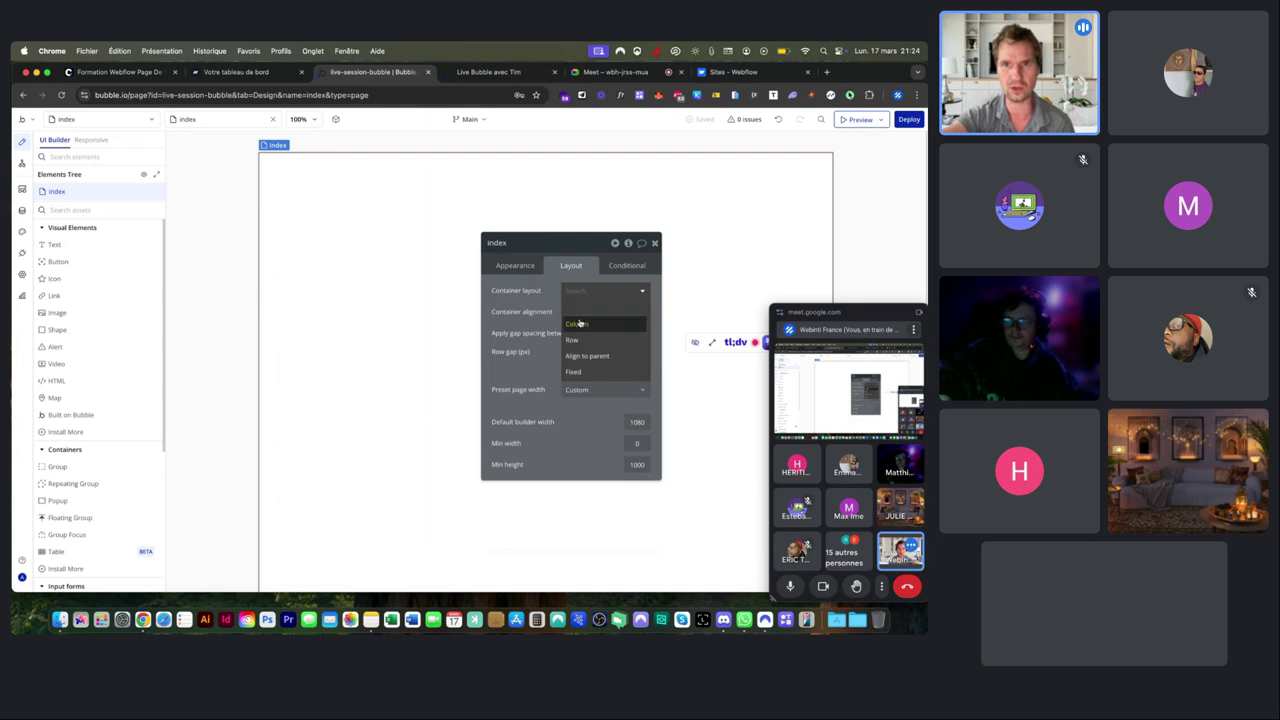
{"action": "left_click", "coordinate": [556, 345]}
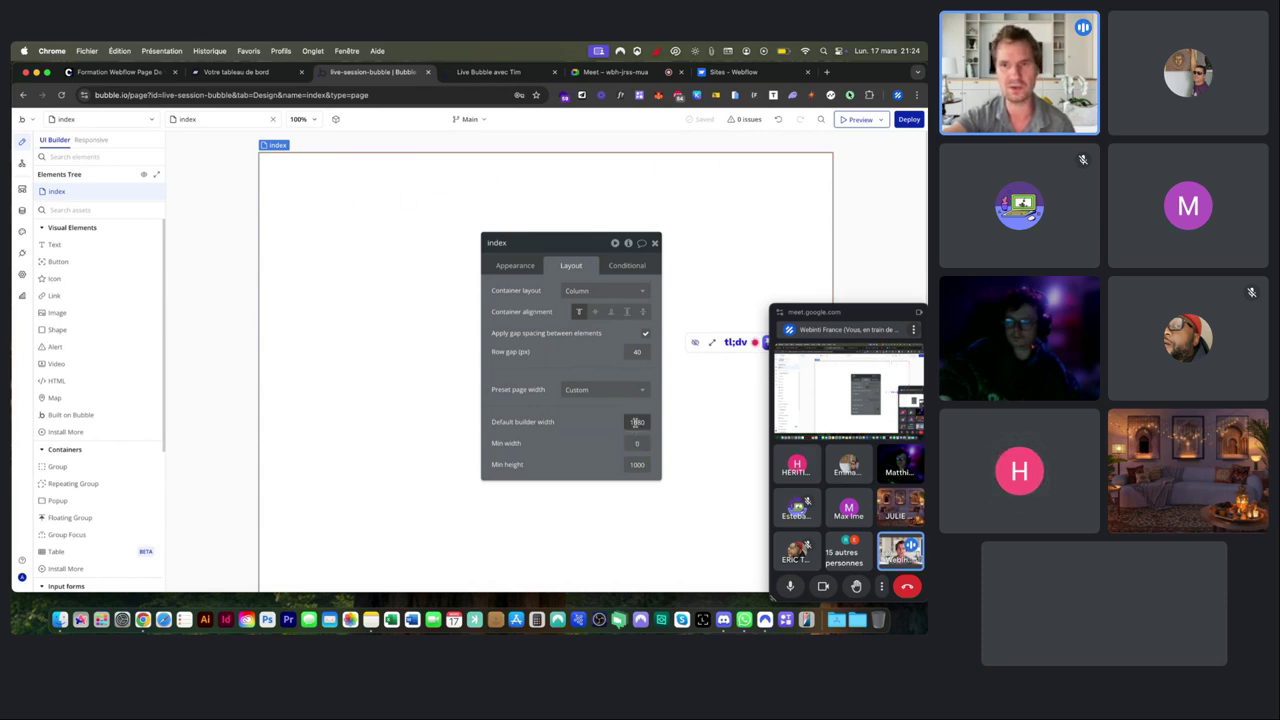
{"action": "type", "text": "1280"}
{"action": "key", "text": "Return"}
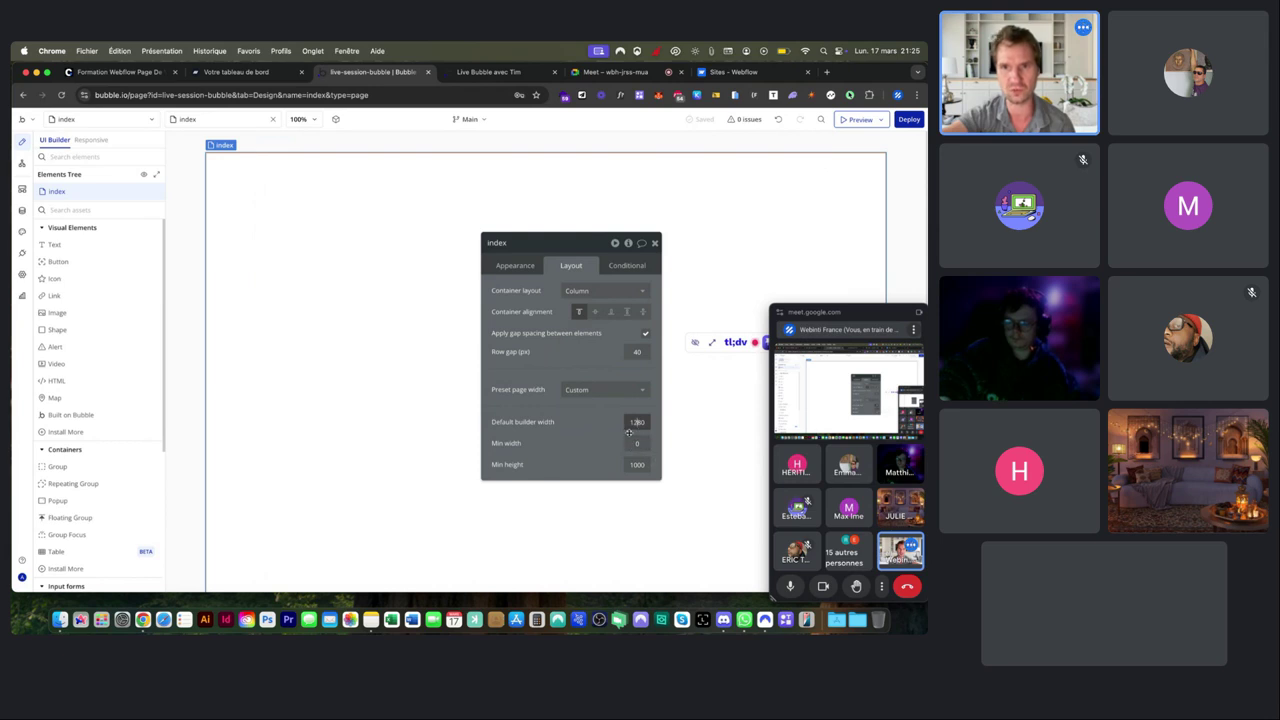
Set the index page background to Primary BG, darkened to the flat navy #0A0E23.
{"action": "left_click", "coordinate": [523, 263]}
{"action": "left_click_drag", "start_coordinate": [561, 252], "coordinate": [529, 175]}
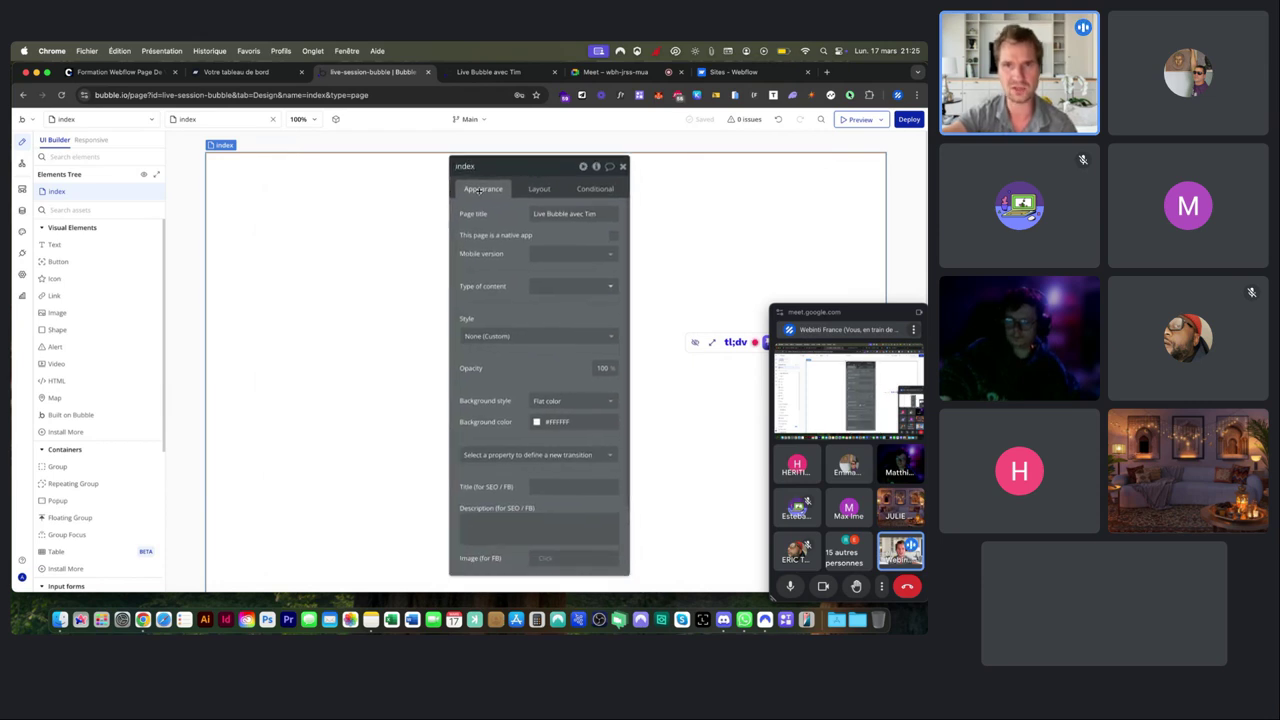
{"action": "left_click", "coordinate": [539, 189]}
{"action": "left_click", "coordinate": [471, 189]}
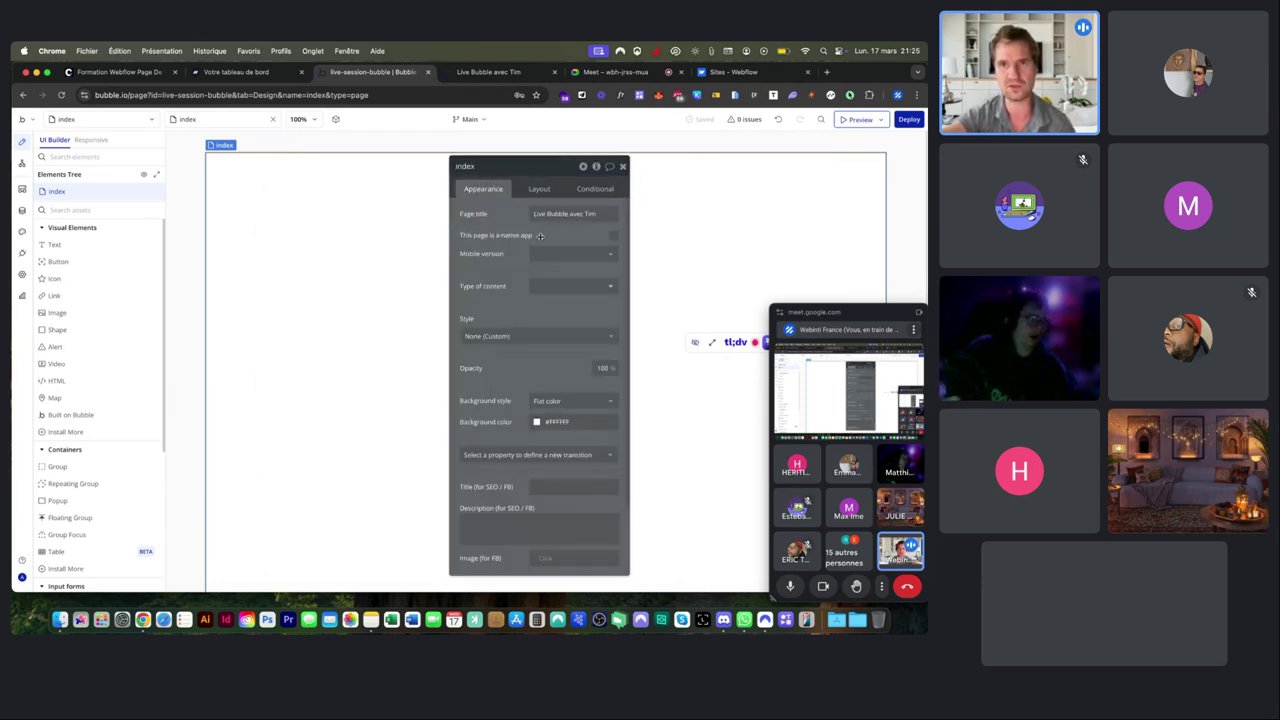
{"action": "left_click", "coordinate": [537, 422]}
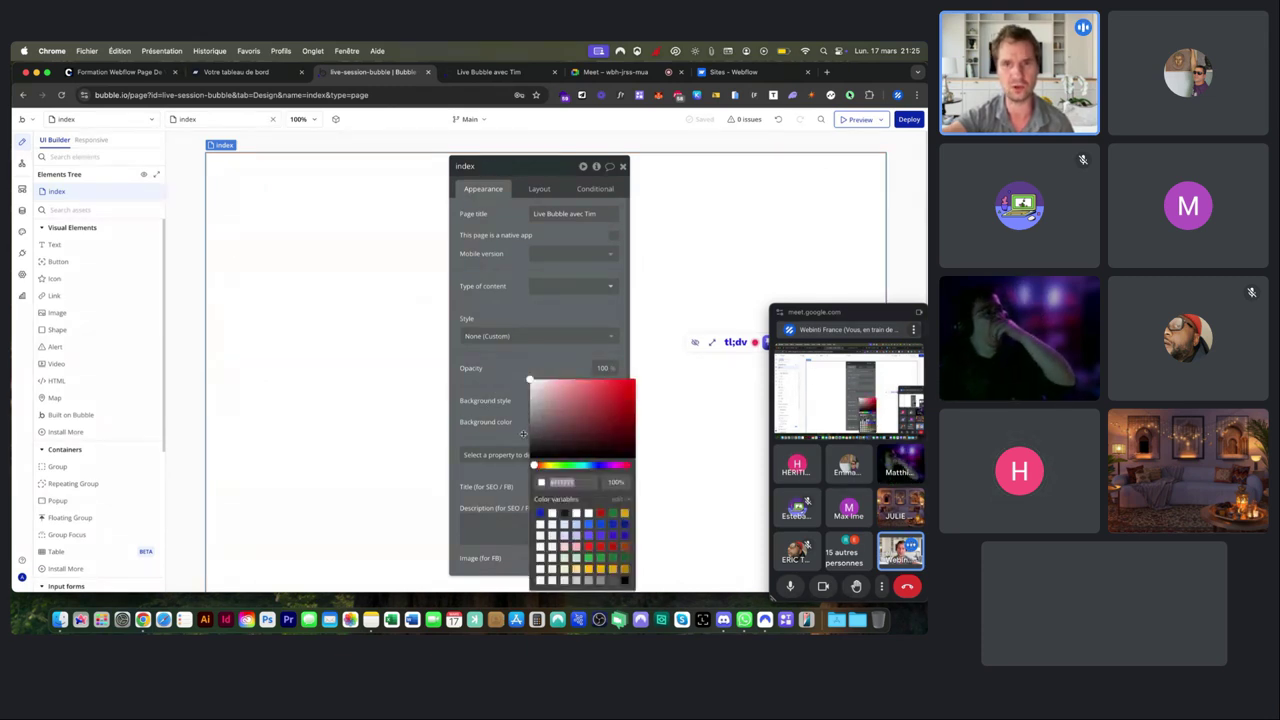
{"action": "mouse_move", "coordinate": [540, 412]}
{"action": "left_mouse_down"}
{"action": "mouse_move", "coordinate": [548, 425]}
{"action": "mouse_move", "coordinate": [504, 461]}
{"action": "left_mouse_up"}
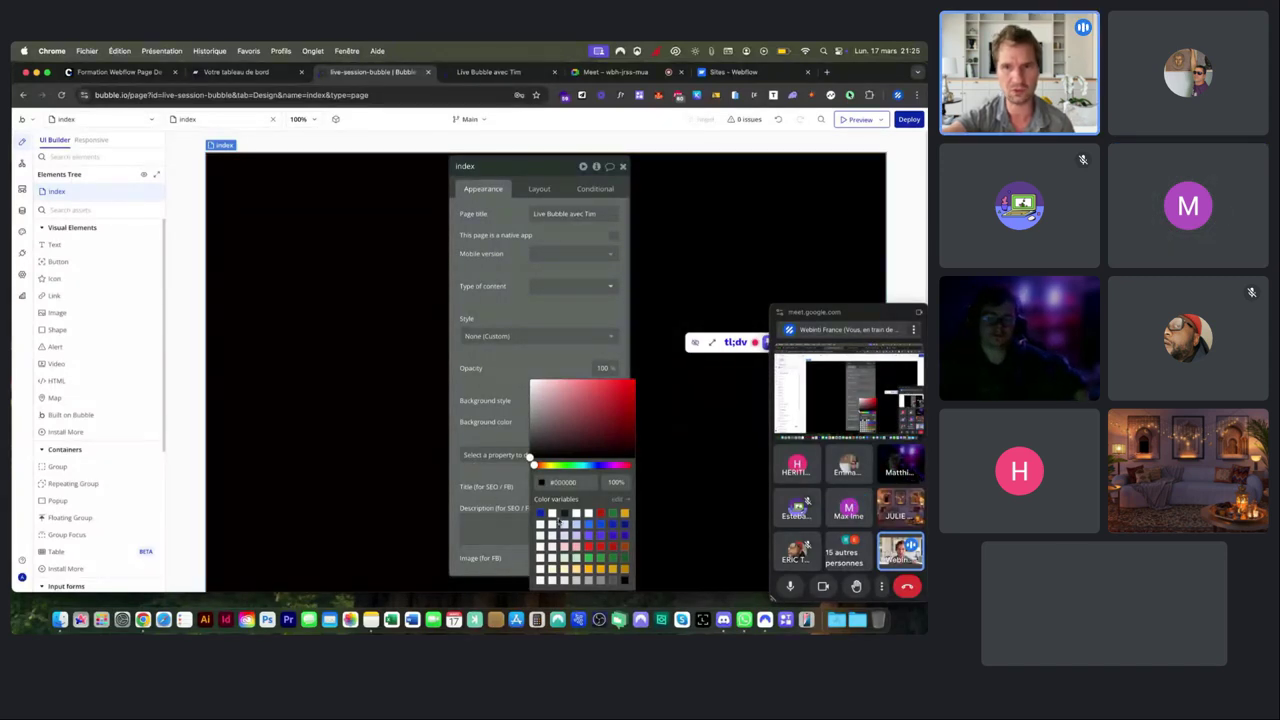
{"action": "left_click", "coordinate": [623, 524]}
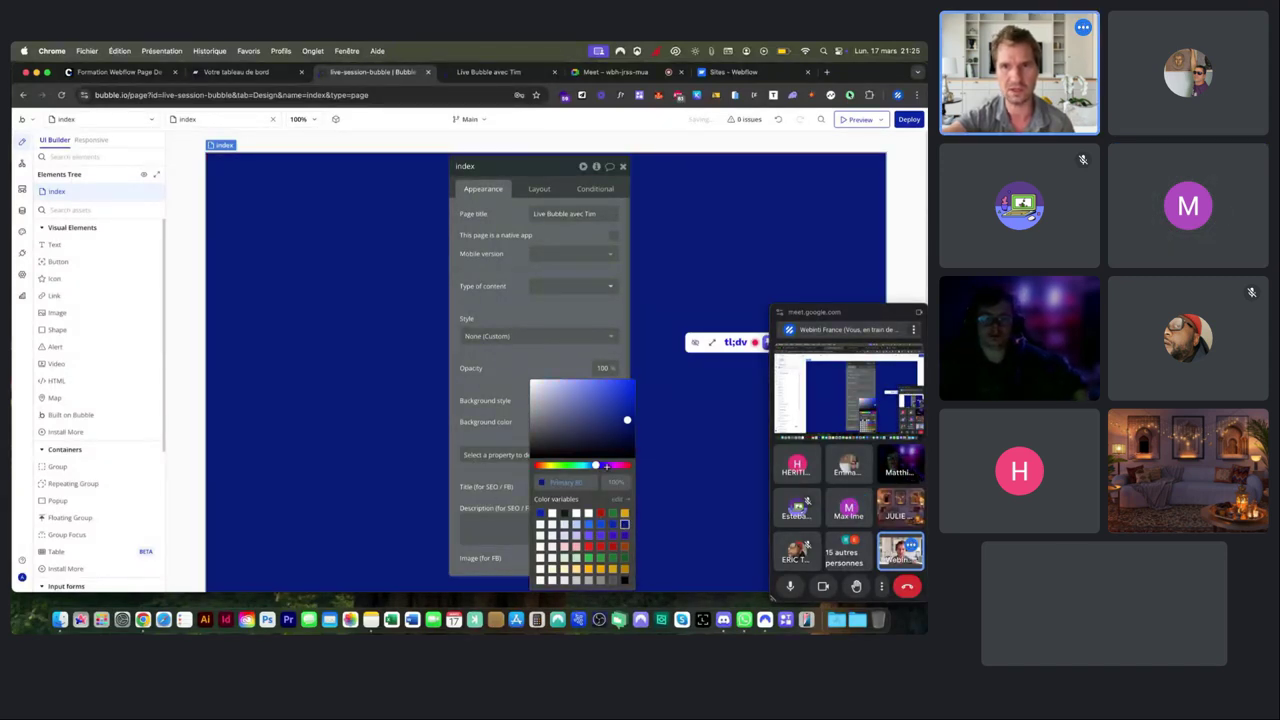
{"action": "left_click", "coordinate": [627, 421]}
{"action": "left_click_drag", "start_coordinate": [609, 439], "coordinate": [602, 448]}
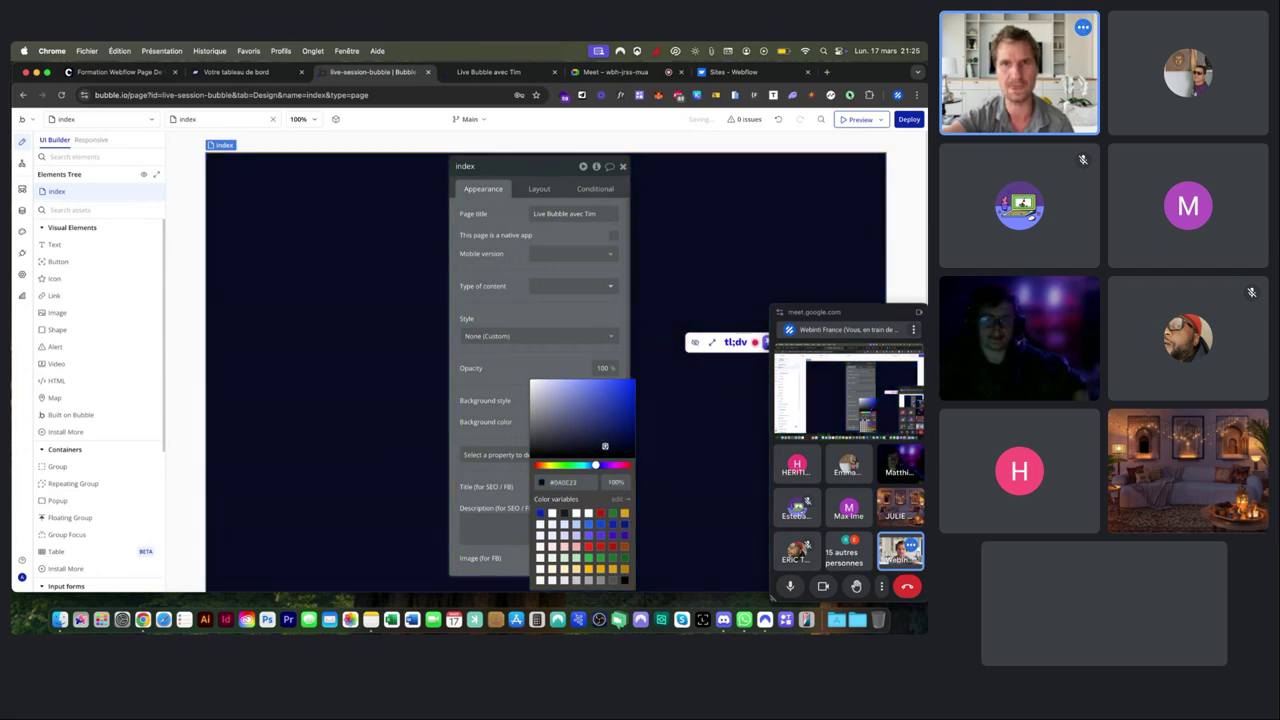
{"action": "left_click", "coordinate": [552, 368]}
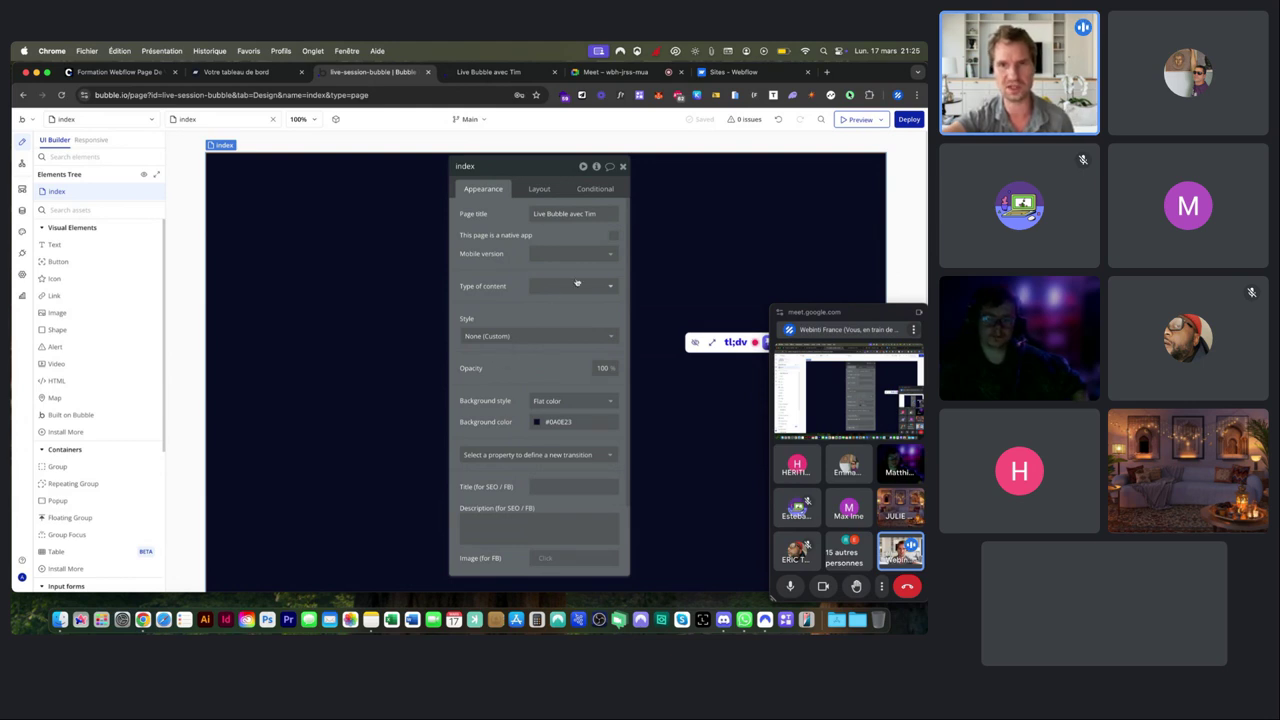
{"action": "left_click", "coordinate": [622, 167]}
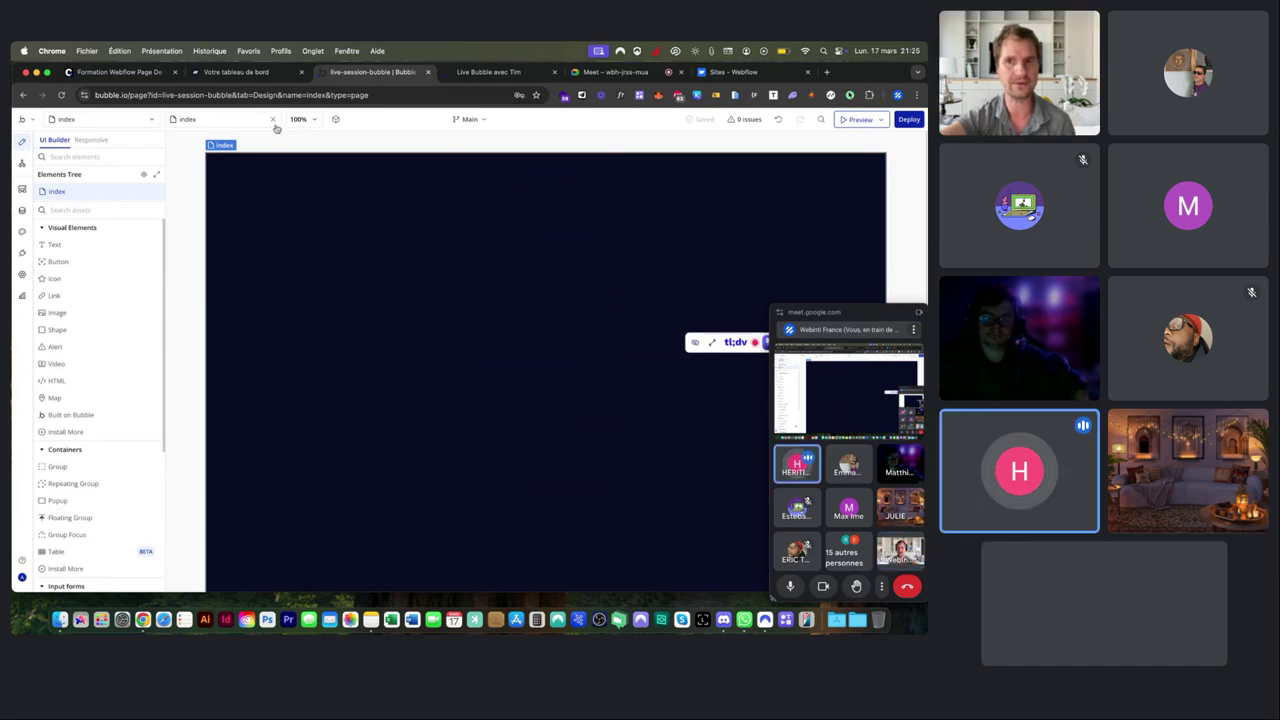
Reopen and close the index page properties, then scroll the element palette down toward Containers.
{"action": "double_click", "coordinate": [350, 223]}
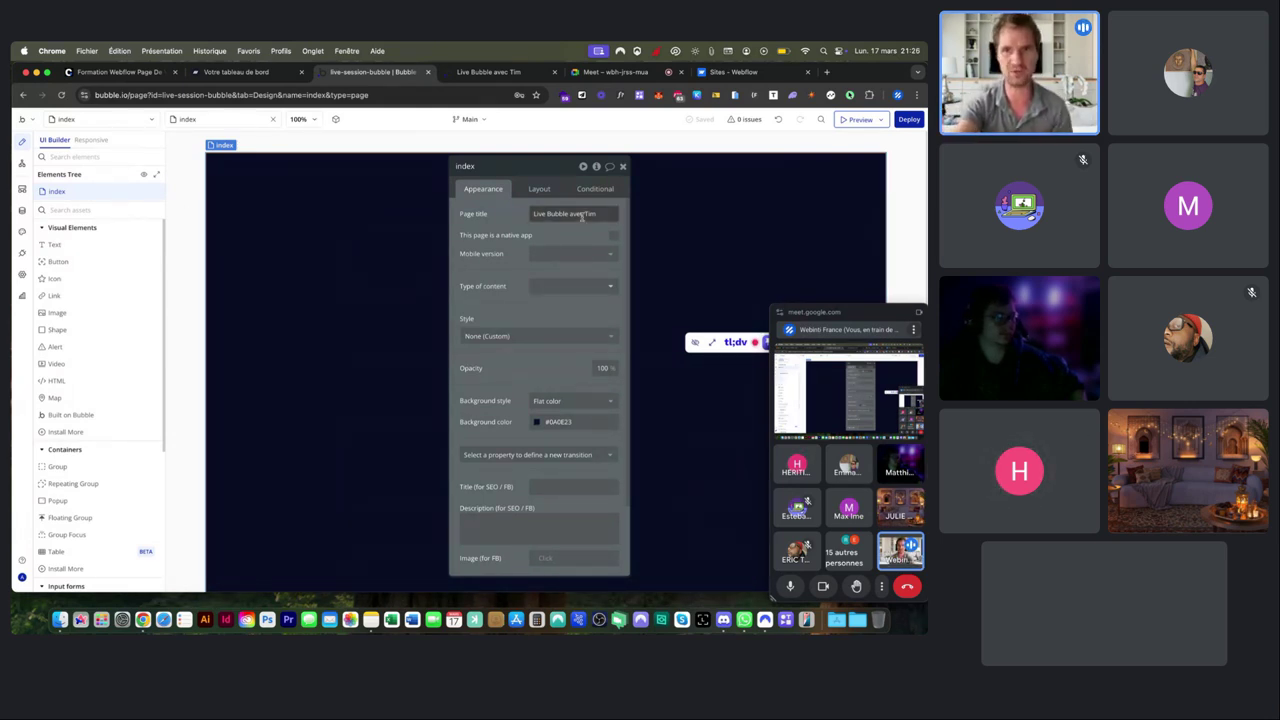
{"action": "left_click", "coordinate": [621, 166]}
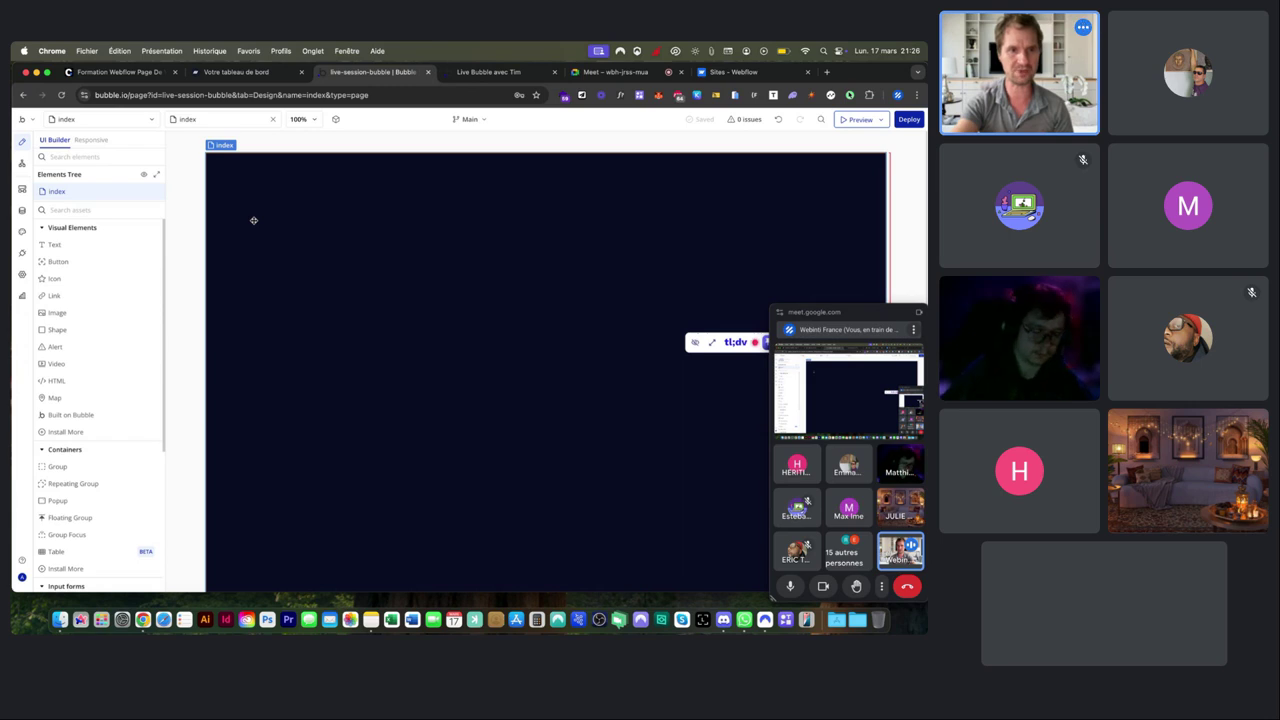
{"action": "scroll", "coordinate": [60, 450], "scroll_direction": "down", "scroll_amount": 2}
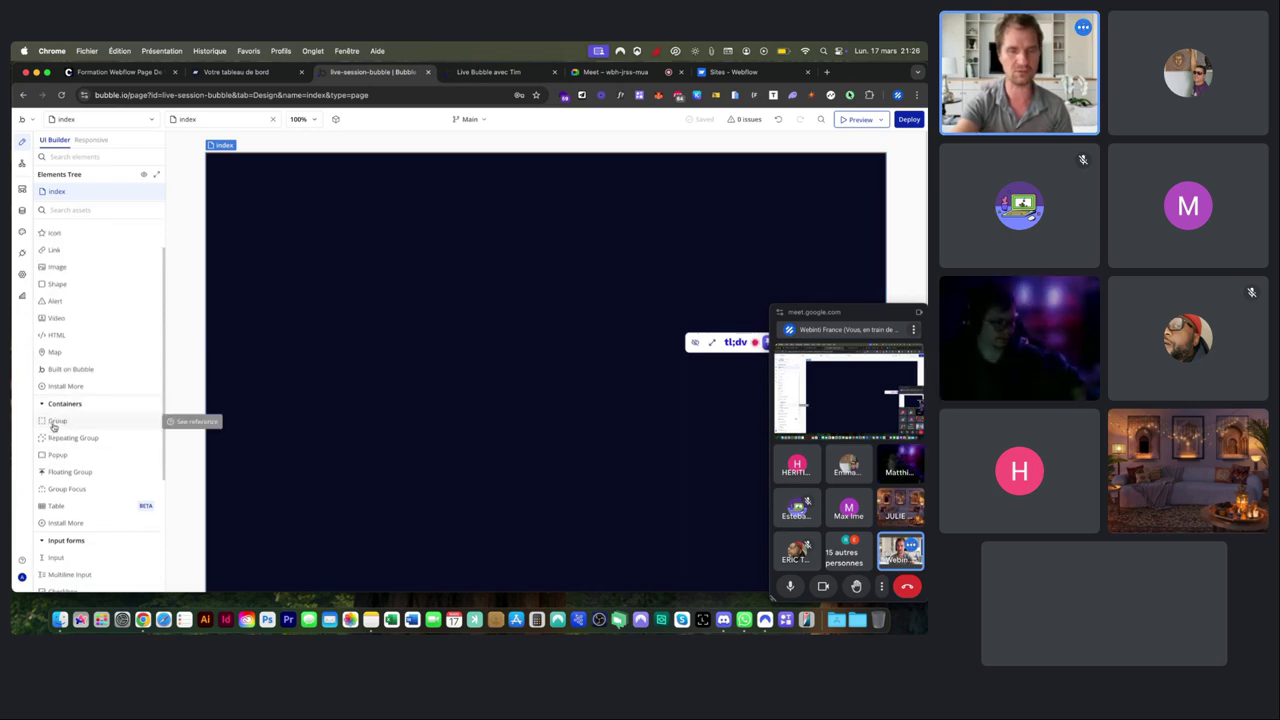
Draw Group A across the top of the page and drop an Image element into it.
{"action": "left_click", "coordinate": [54, 428]}
{"action": "left_click_drag", "start_coordinate": [235, 185], "coordinate": [446, 231]}
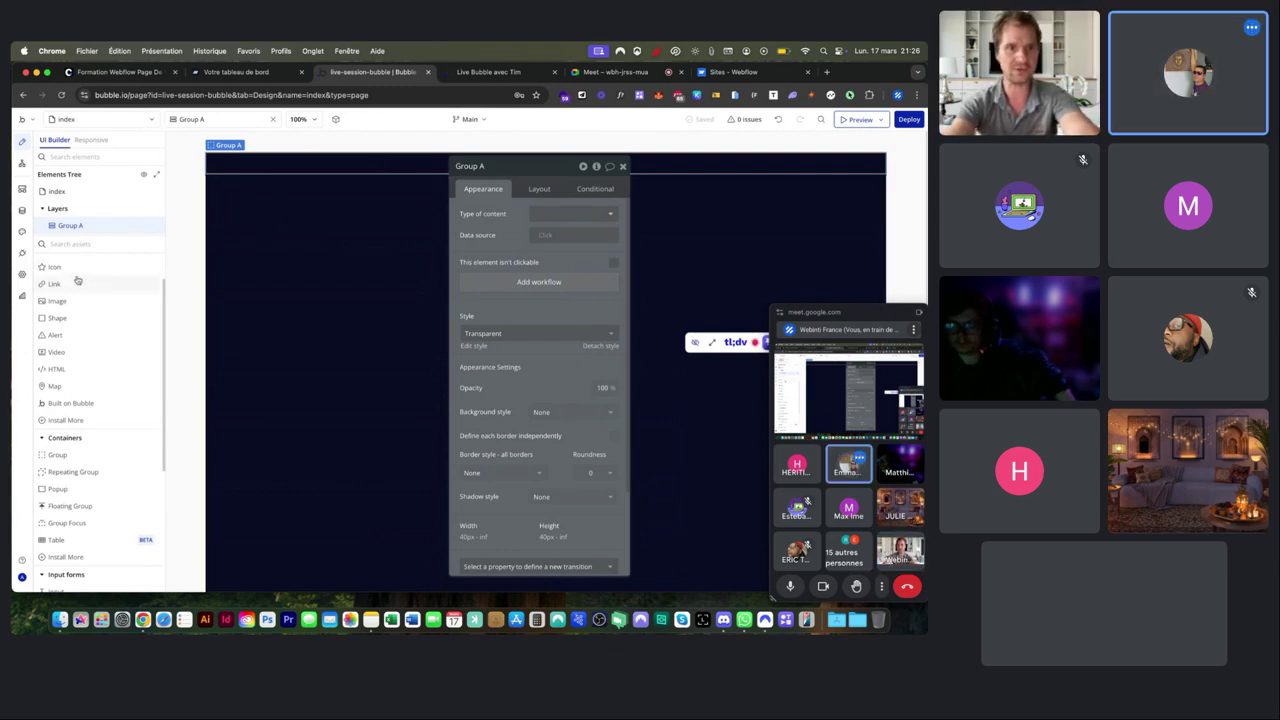
{"action": "scroll", "coordinate": [75, 325], "scroll_direction": "down", "scroll_amount": 3}
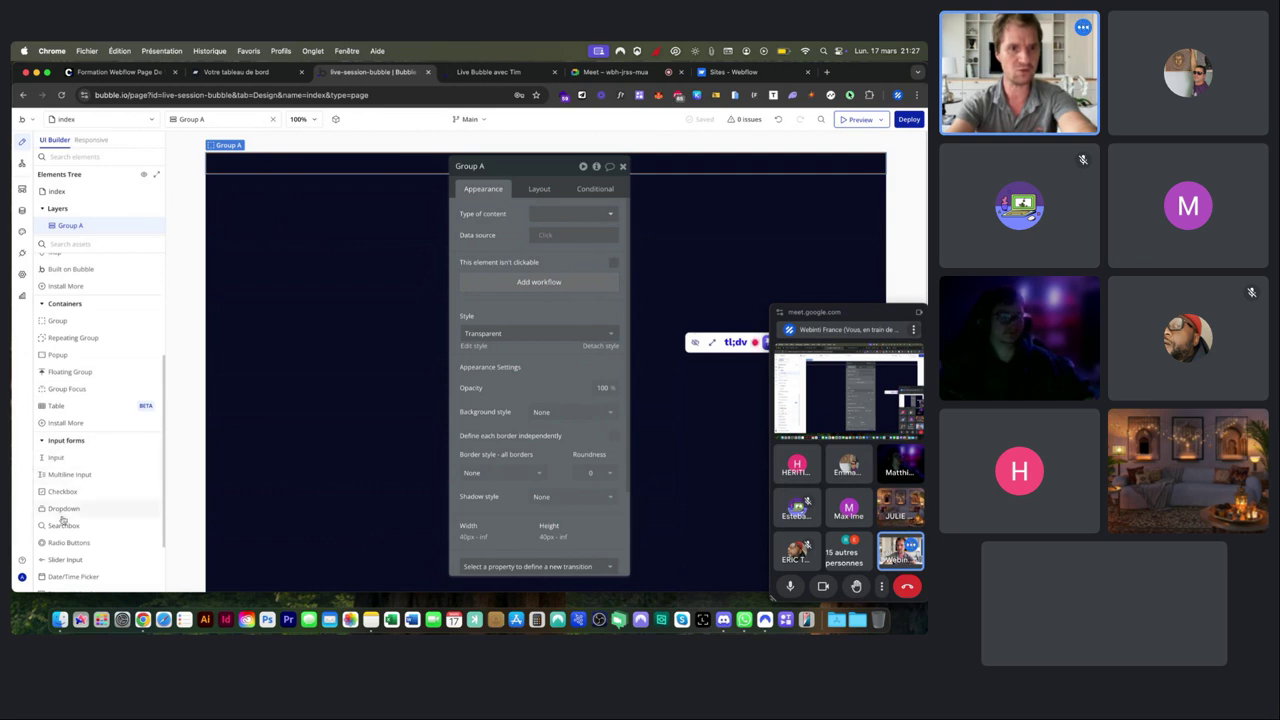
{"action": "scroll", "coordinate": [63, 505], "scroll_direction": "down", "scroll_amount": 1}
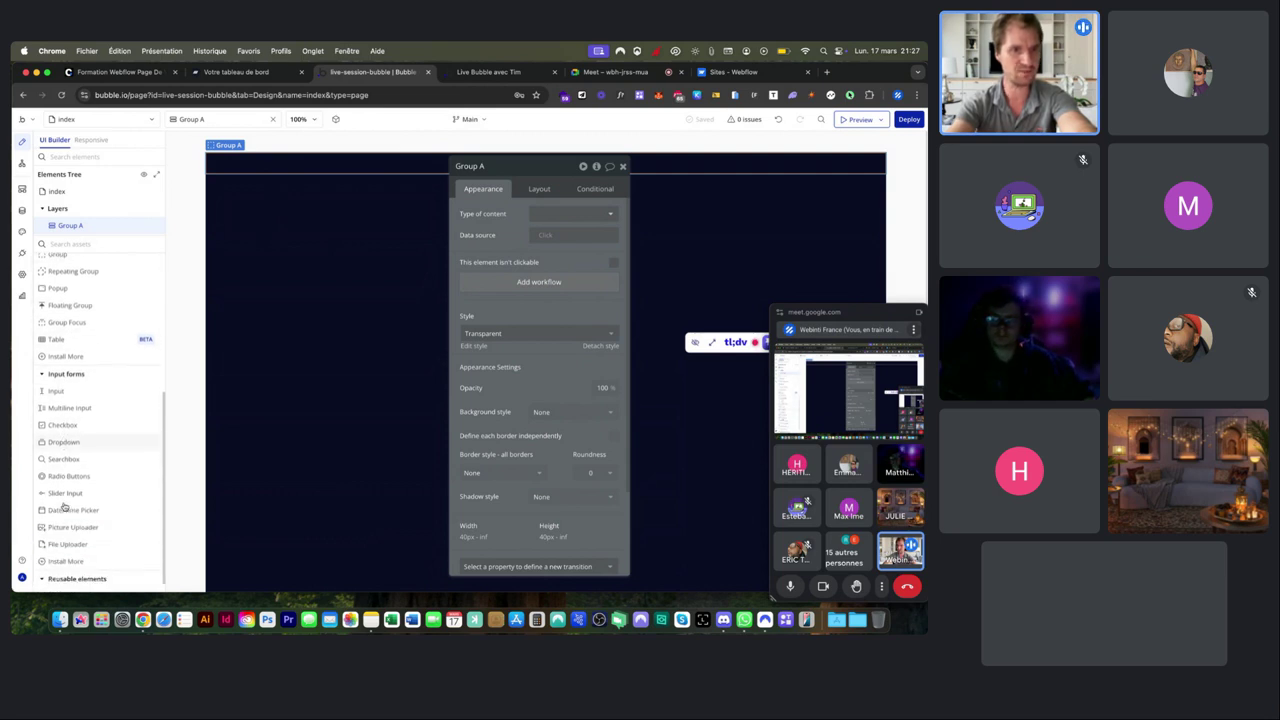
{"action": "scroll", "coordinate": [63, 505], "scroll_direction": "up", "scroll_amount": 5}
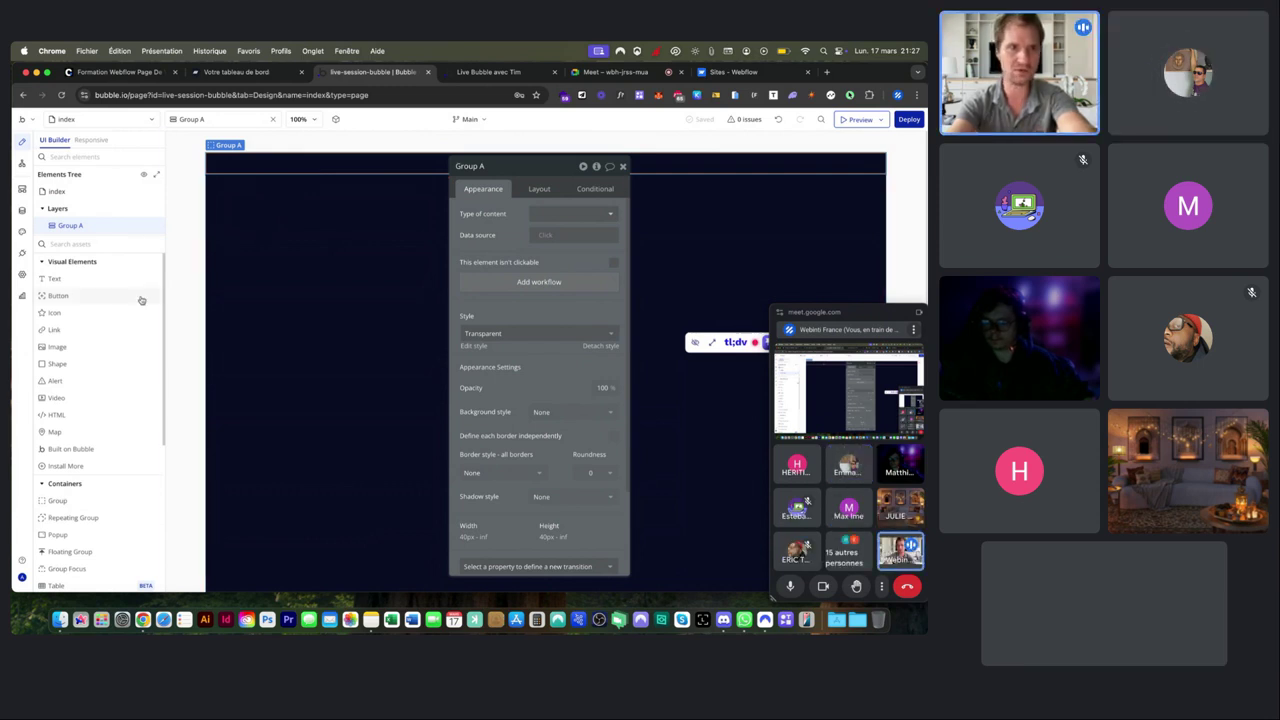
{"action": "left_click_drag", "start_coordinate": [58, 346], "coordinate": [237, 163]}
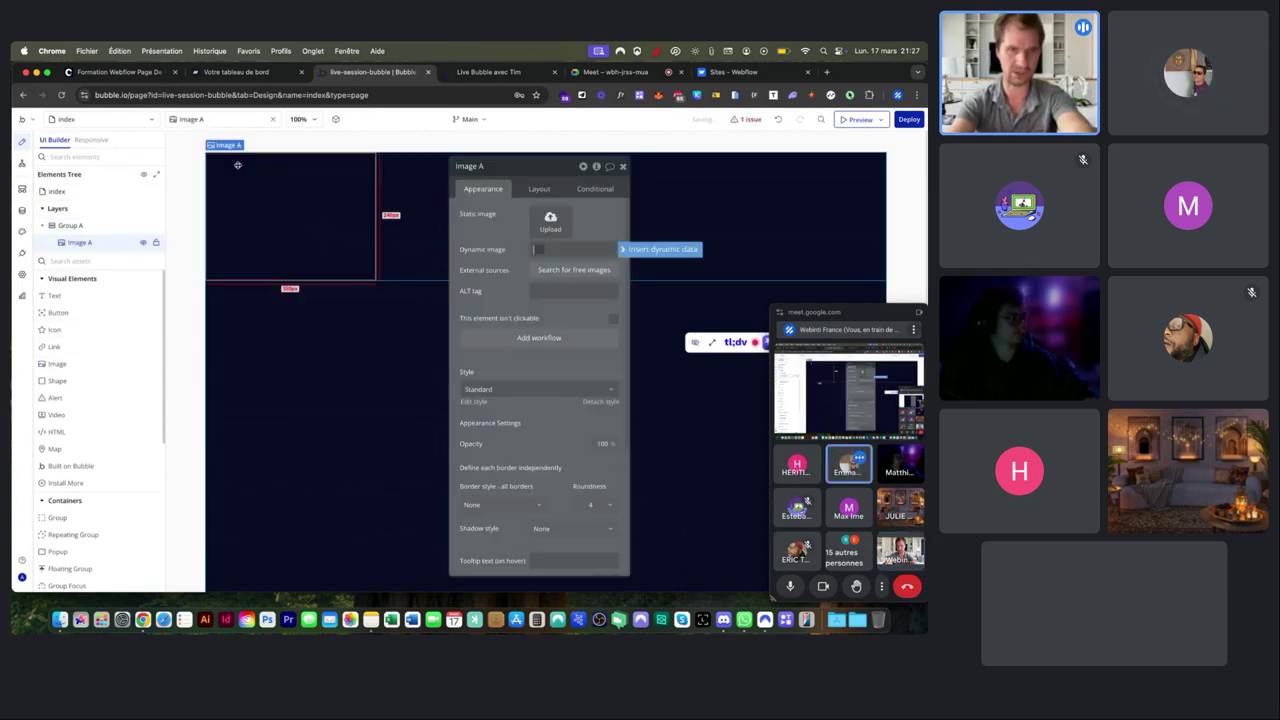
Select Image A in the elements tree and delete it, leaving Group A alone on the page.
{"action": "left_click", "coordinate": [409, 173]}
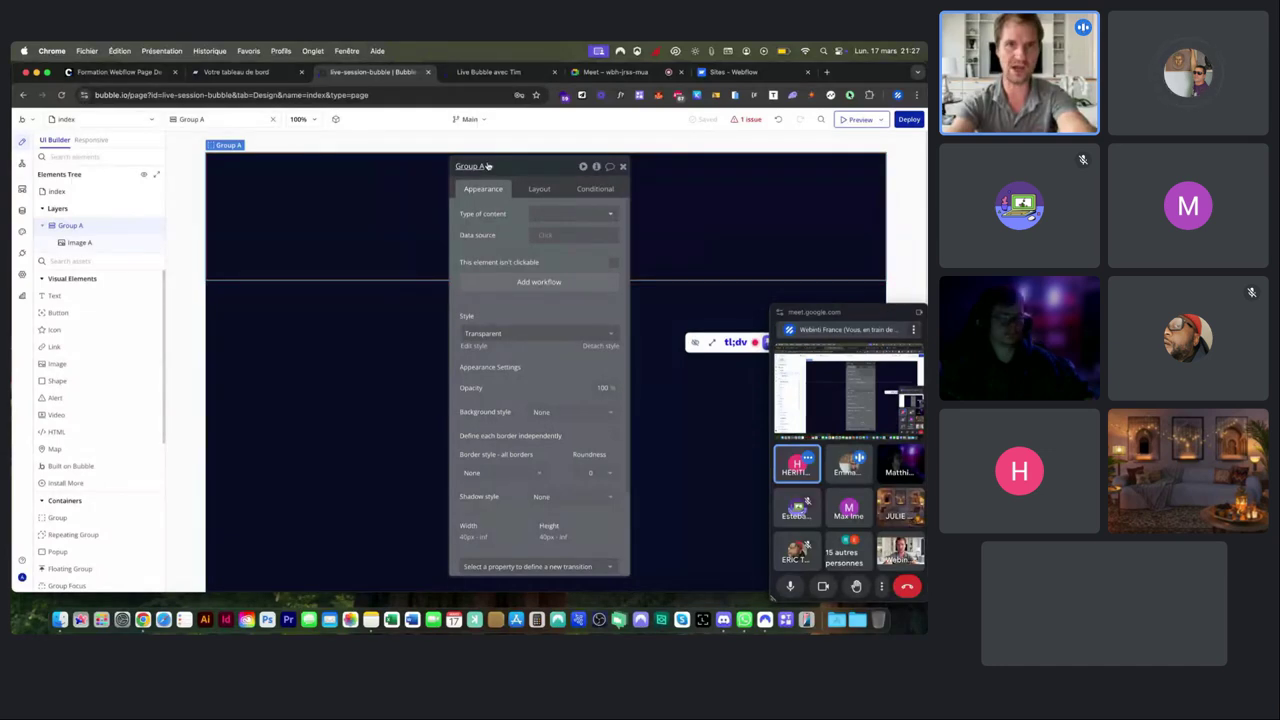
{"action": "left_click", "coordinate": [348, 333]}
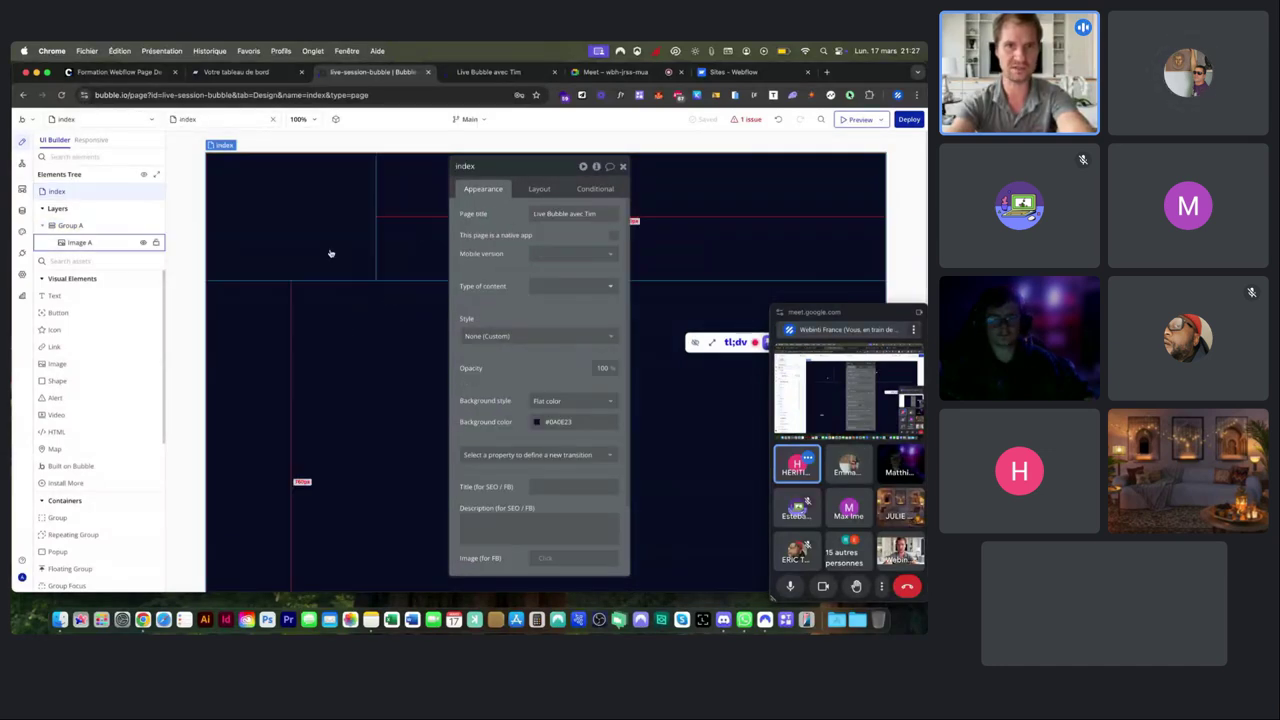
{"action": "left_click", "coordinate": [314, 210]}
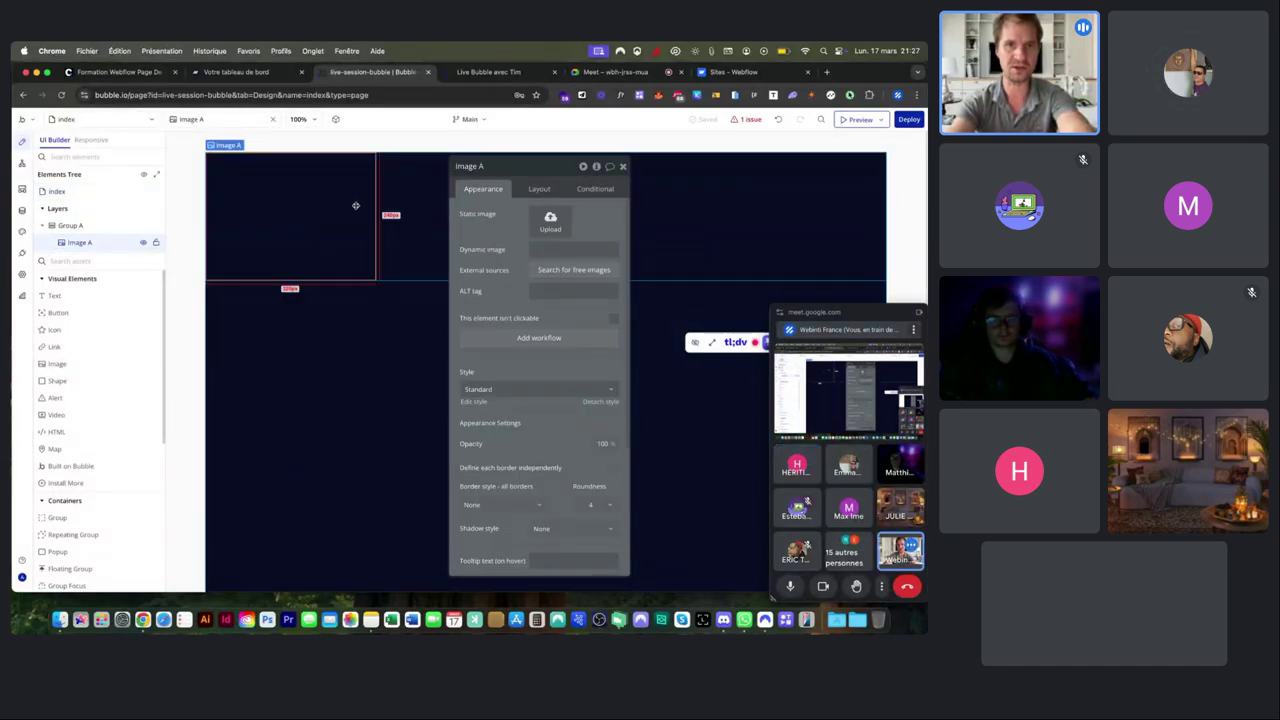
{"action": "left_click", "coordinate": [409, 205]}
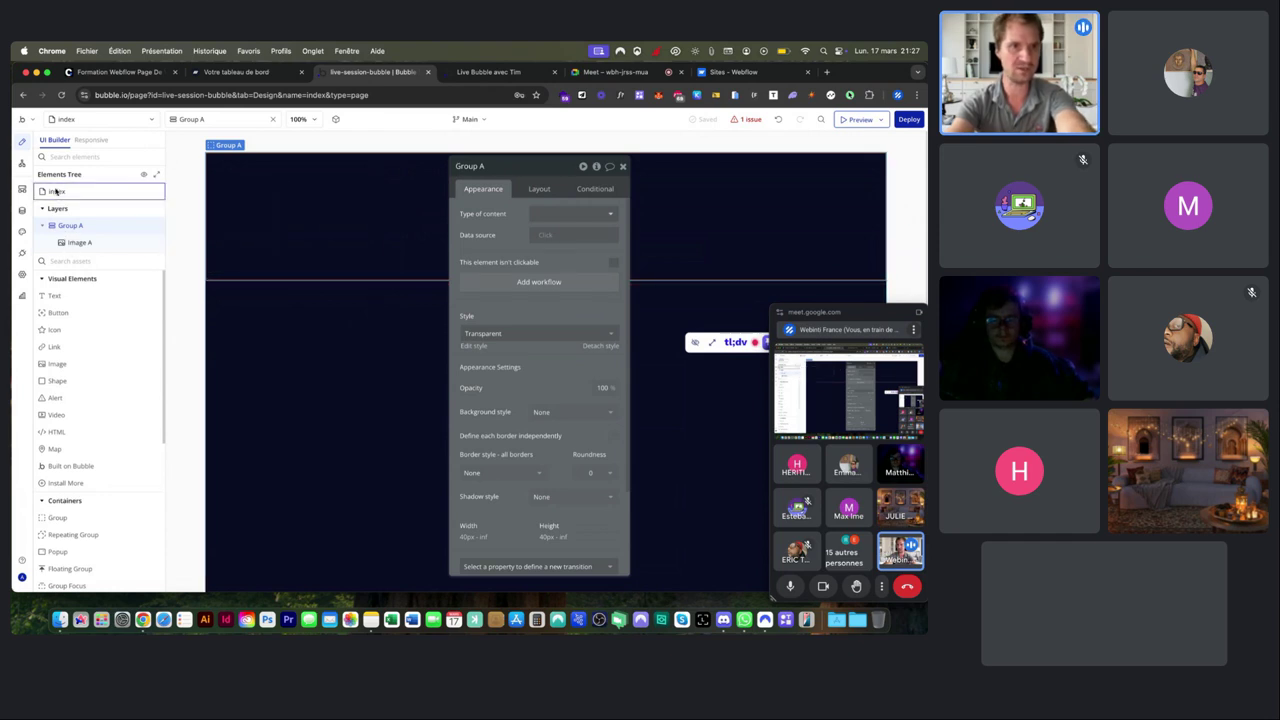
{"action": "mouse_move", "coordinate": [62, 194]}
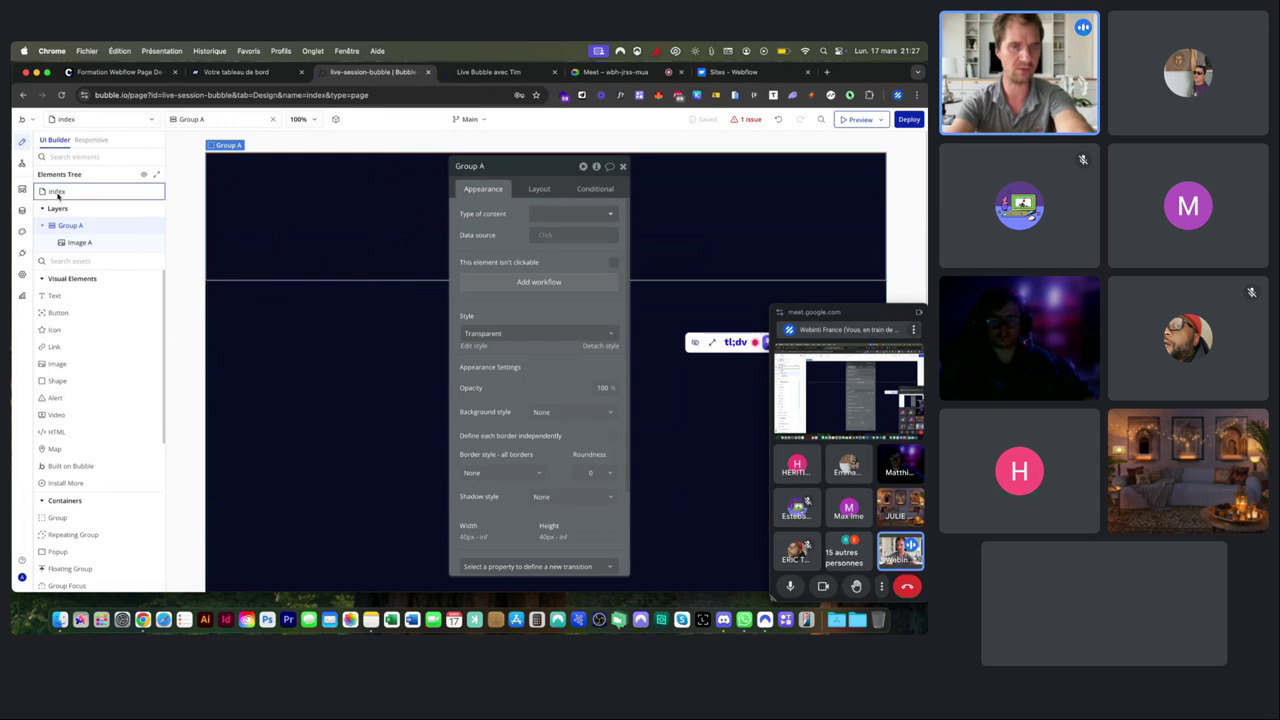
{"action": "mouse_move", "coordinate": [69, 226]}
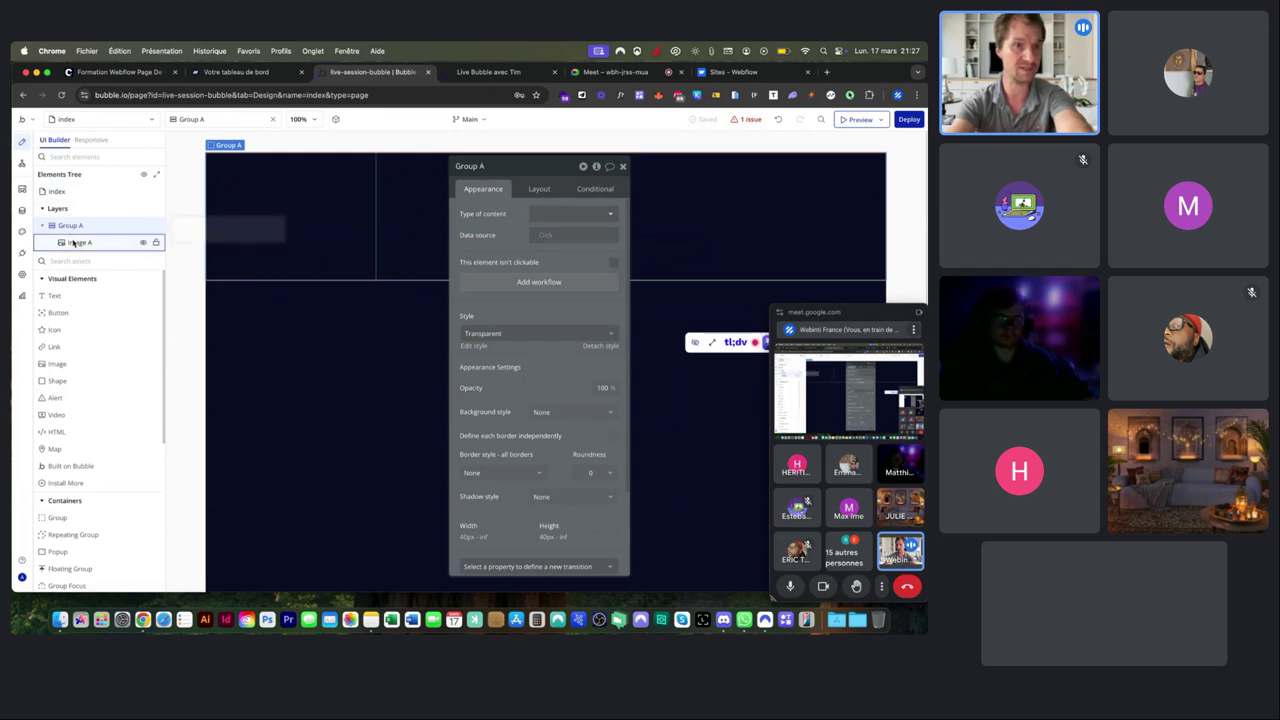
{"action": "left_click", "coordinate": [61, 194]}
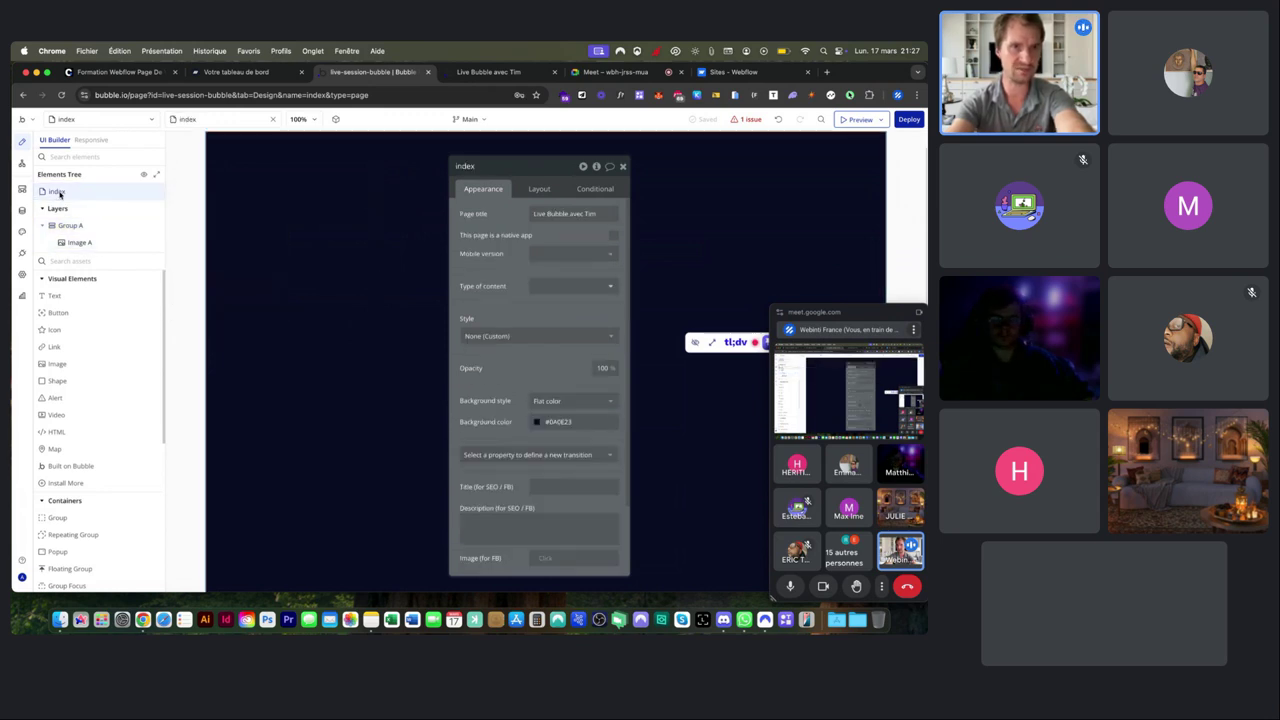
{"action": "left_click", "coordinate": [64, 225]}
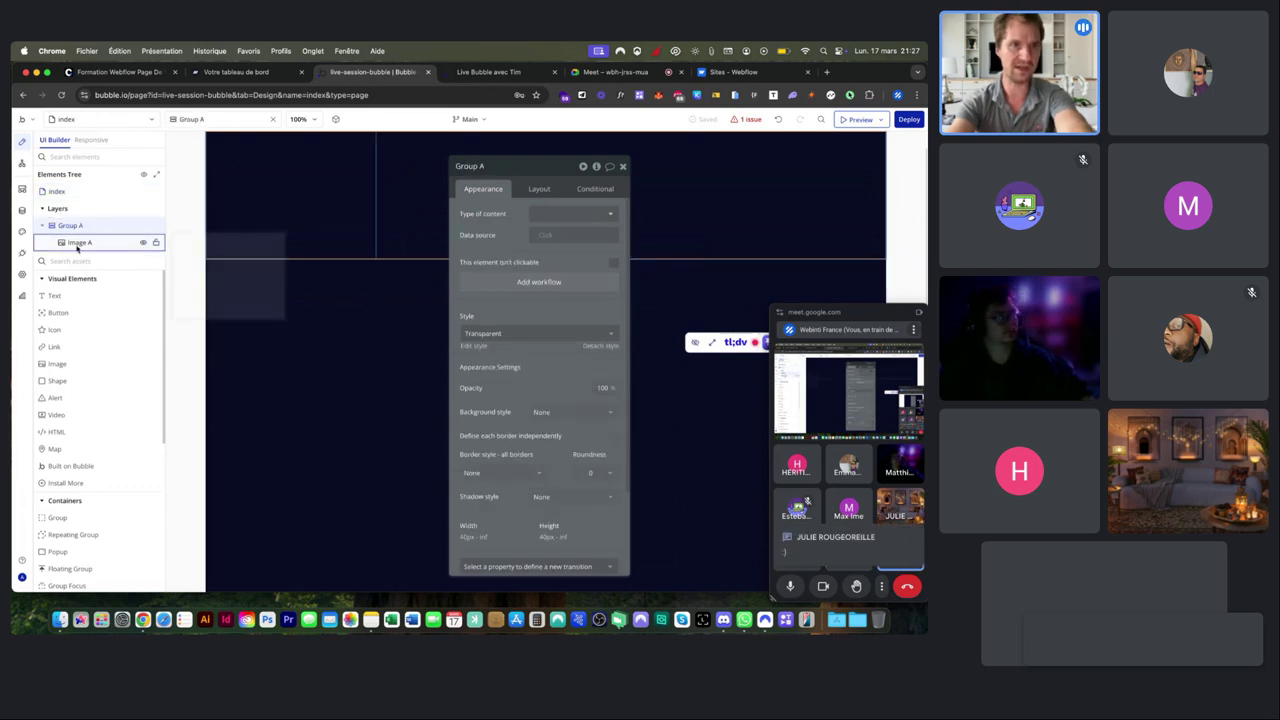
{"action": "left_click", "coordinate": [78, 243]}
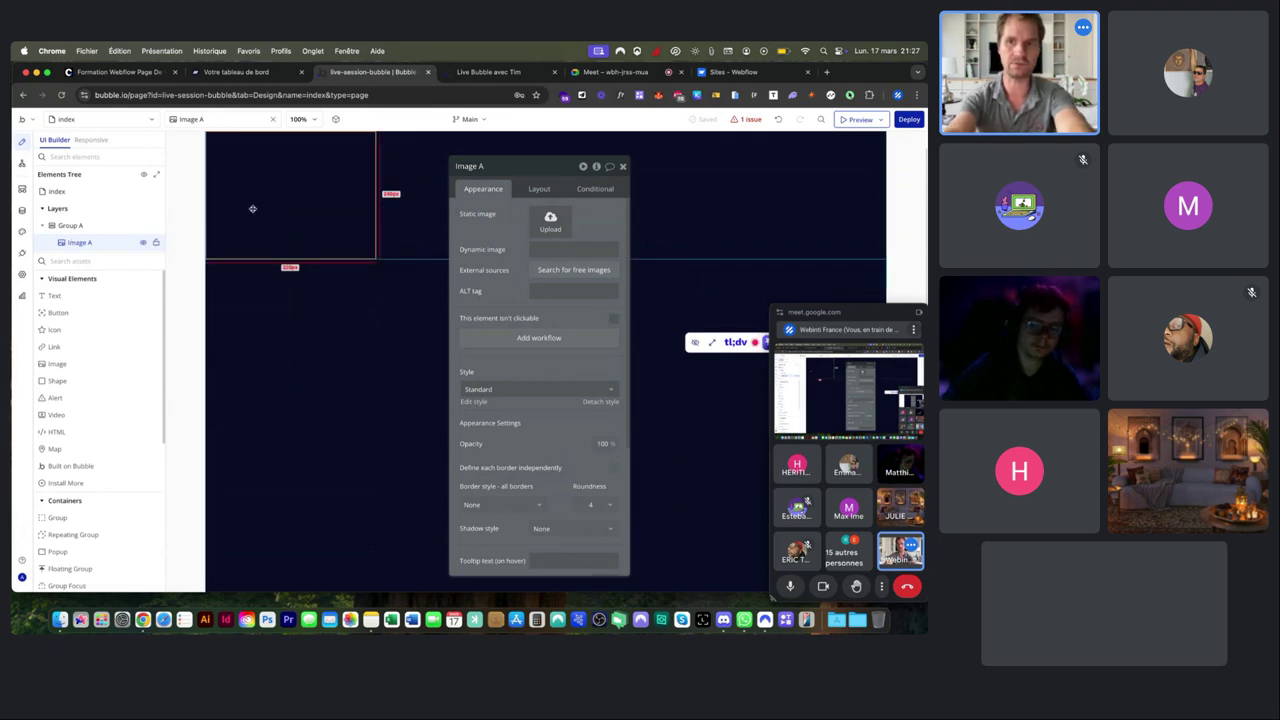
{"action": "key", "text": "Delete"}
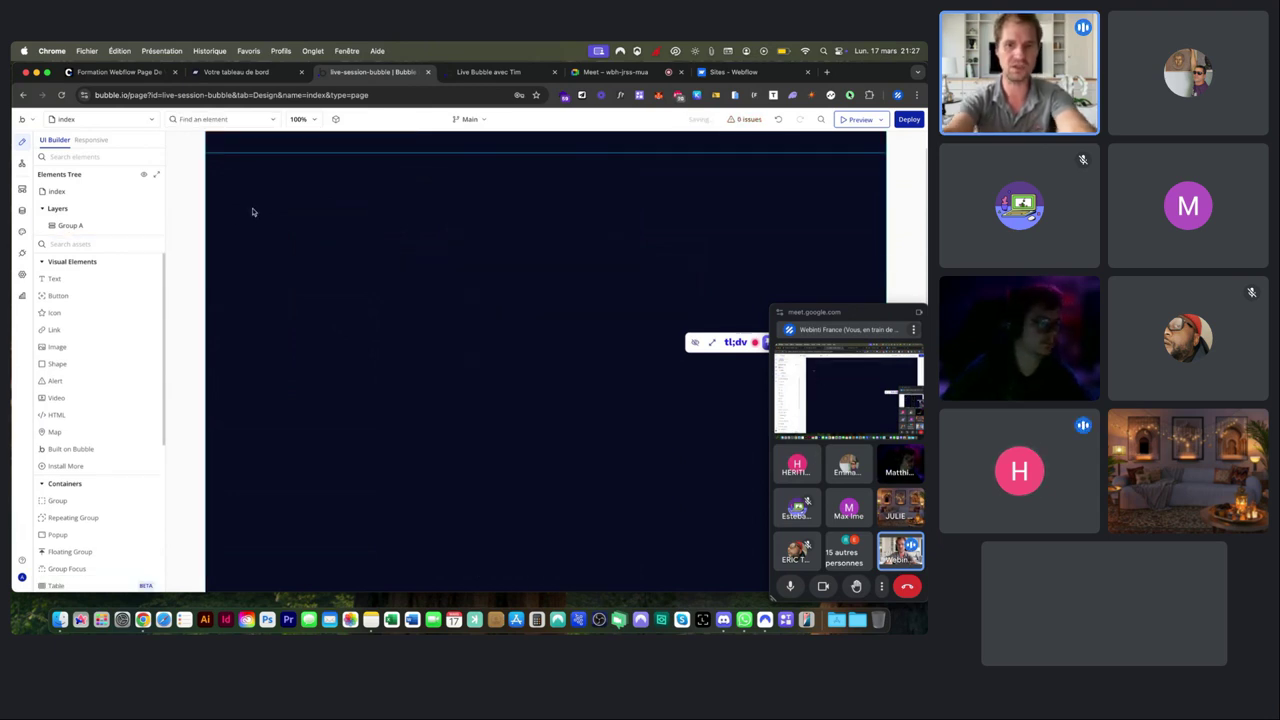
Open the AirFrance version-test app in a new tab via the 'airfran' suggestion.
{"action": "key", "text": "super+t"}
{"action": "type", "text": "airfran"}
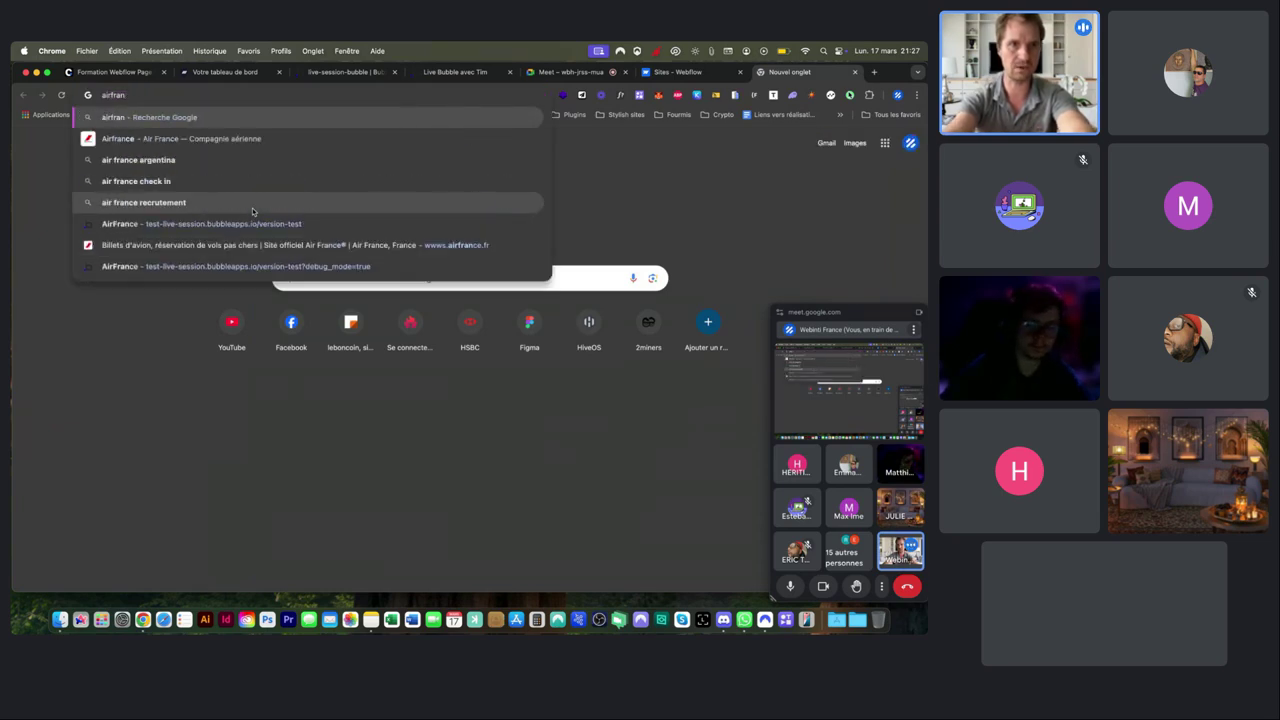
{"action": "left_click", "coordinate": [252, 224]}
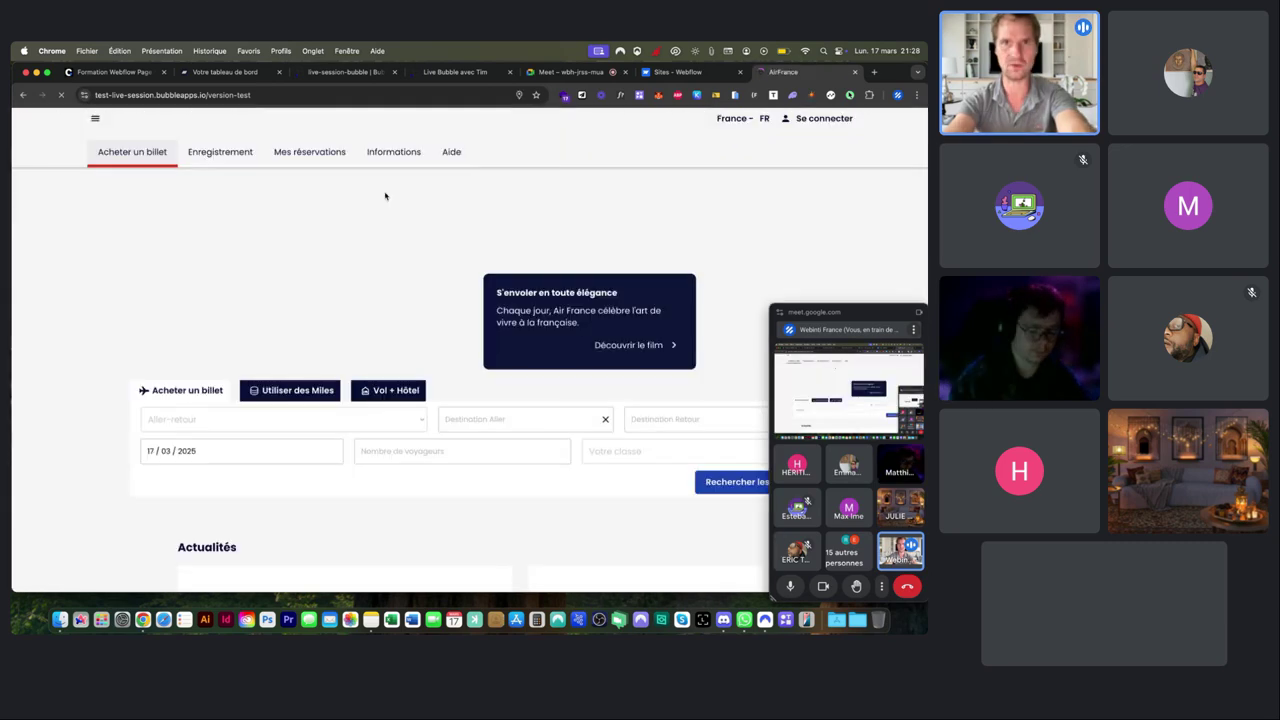
{"action": "scroll", "coordinate": [385, 196], "scroll_direction": "down", "scroll_amount": 6}
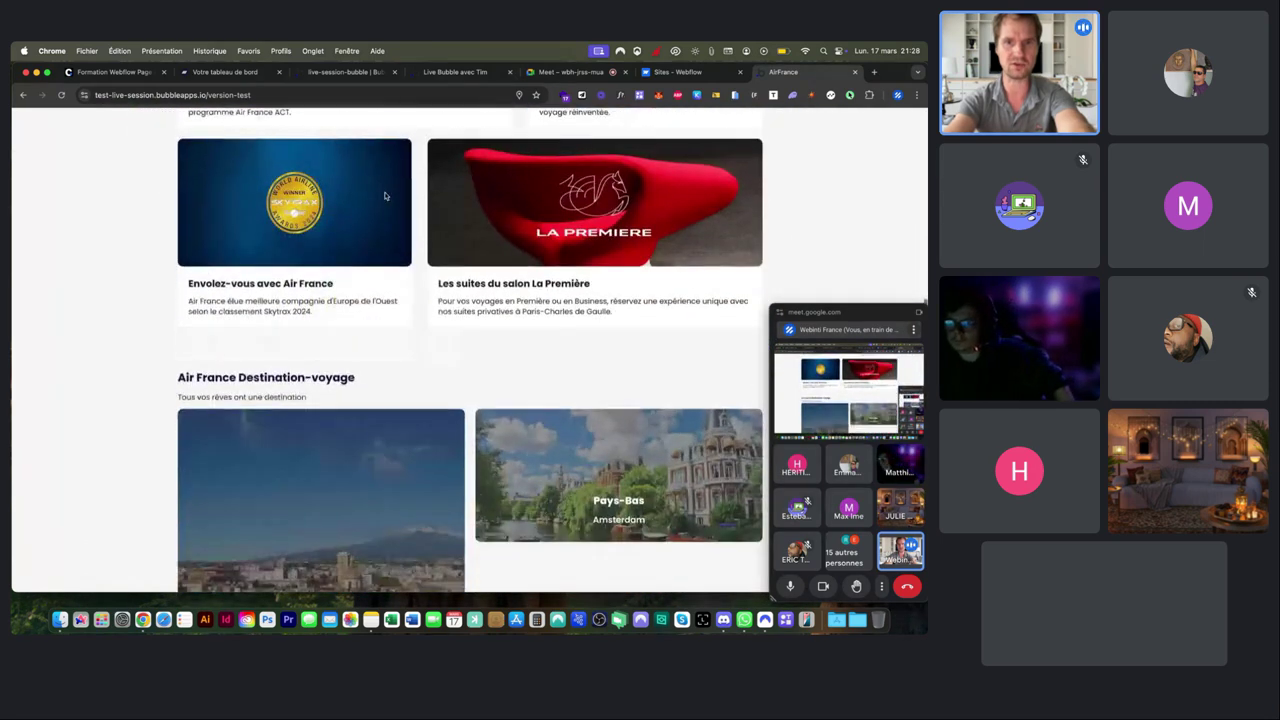
{"action": "scroll", "coordinate": [385, 196], "scroll_direction": "up", "scroll_amount": 10}
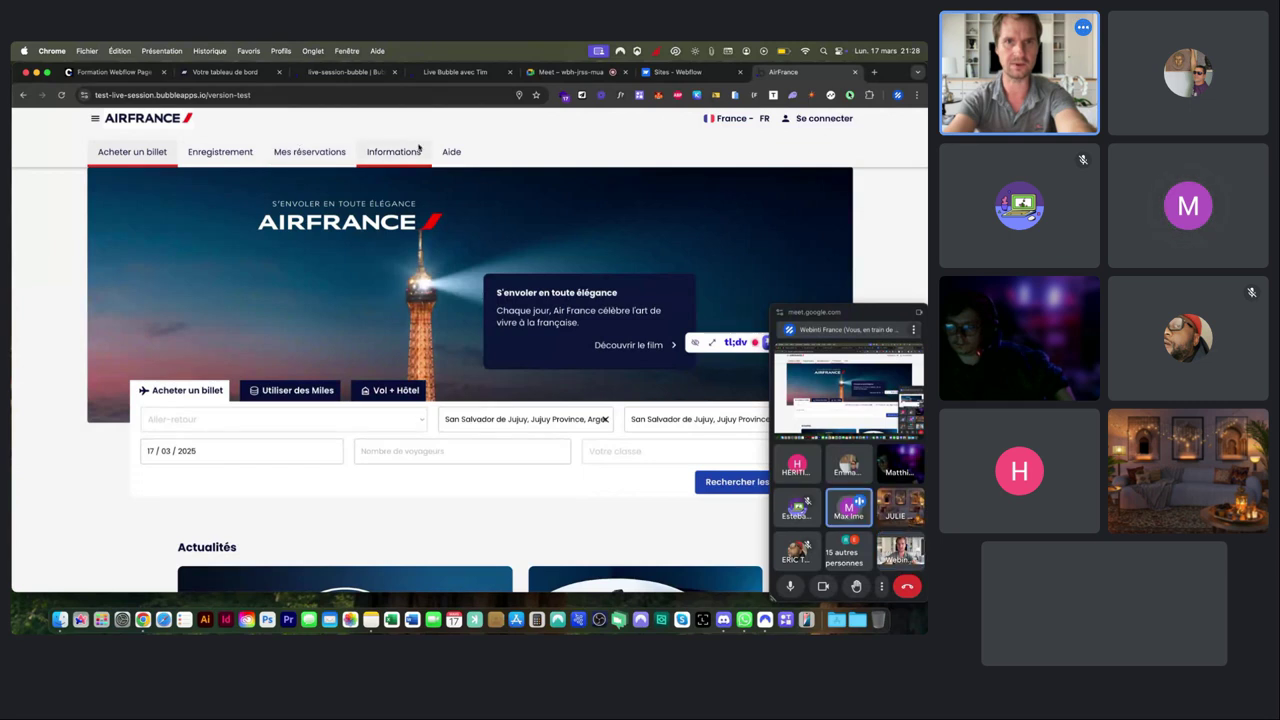
Try the trip-type and departure/arrival city fields, and dismiss the location-permission notice.
{"action": "left_click", "coordinate": [224, 419]}
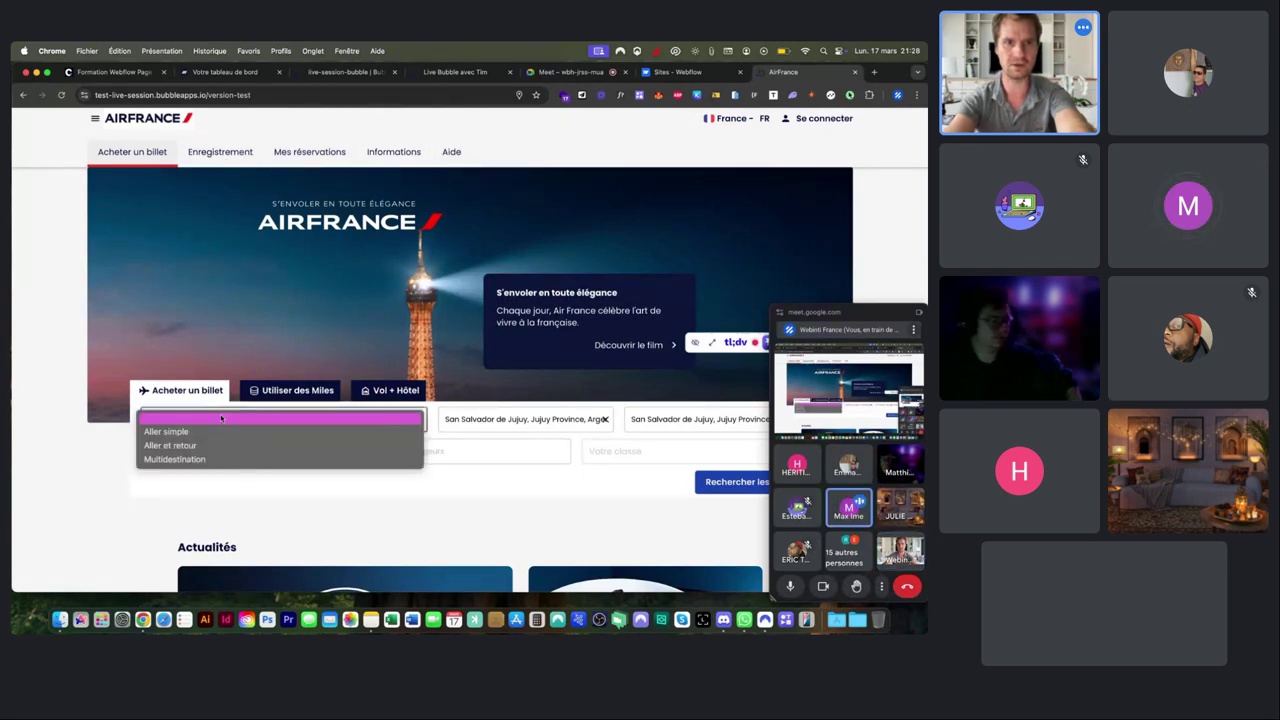
{"action": "left_click", "coordinate": [238, 493]}
{"action": "scroll", "coordinate": [392, 310], "scroll_direction": "down", "scroll_amount": 3}
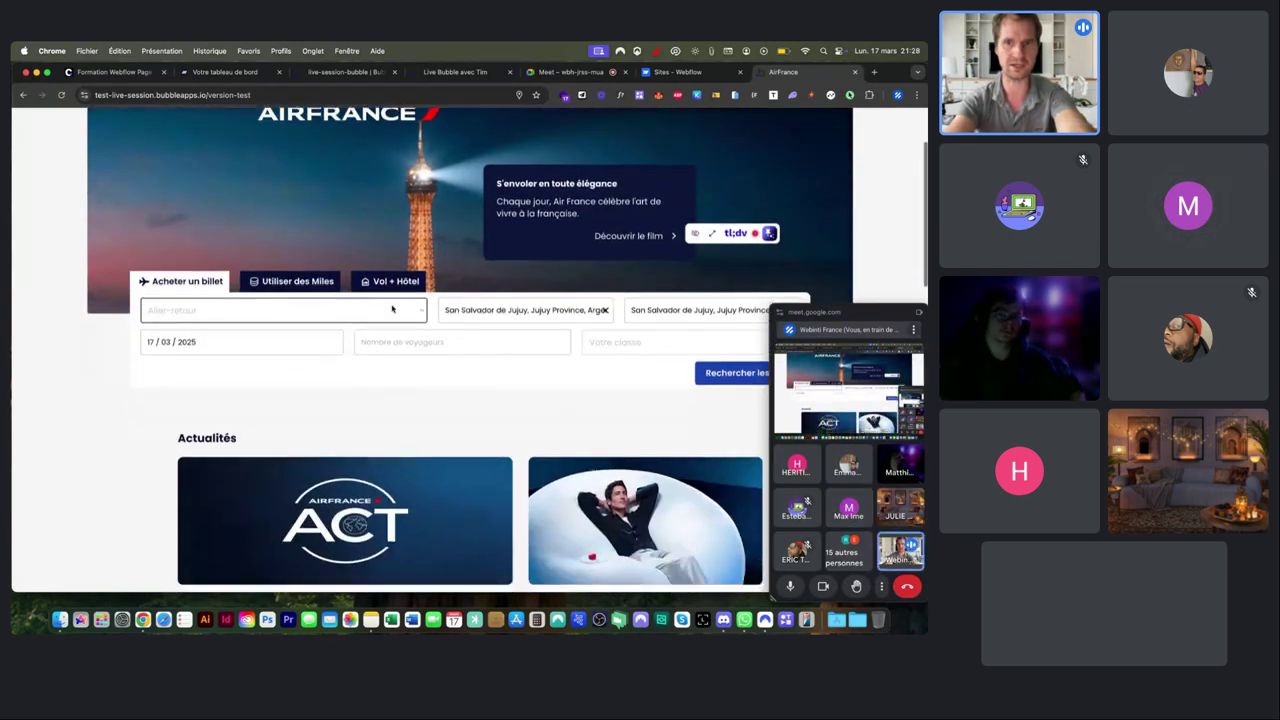
{"action": "left_click", "coordinate": [445, 293]}
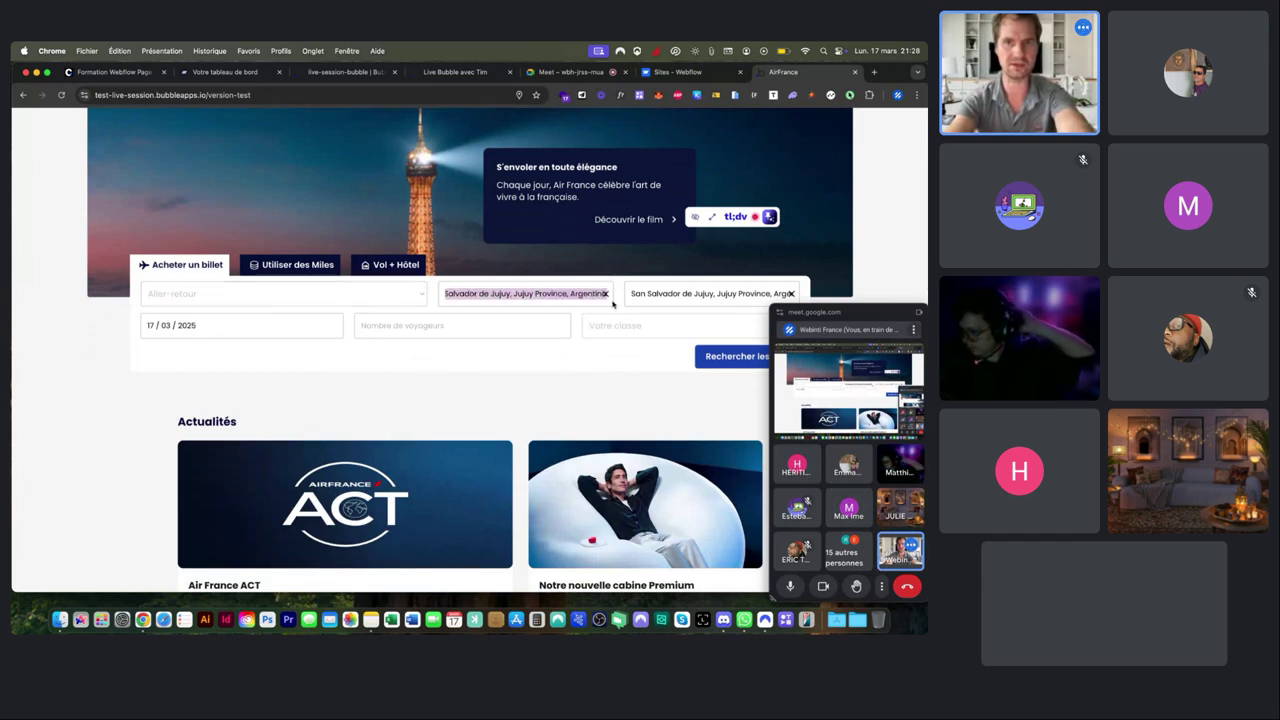
{"action": "left_click_drag", "start_coordinate": [630, 293], "coordinate": [800, 296]}
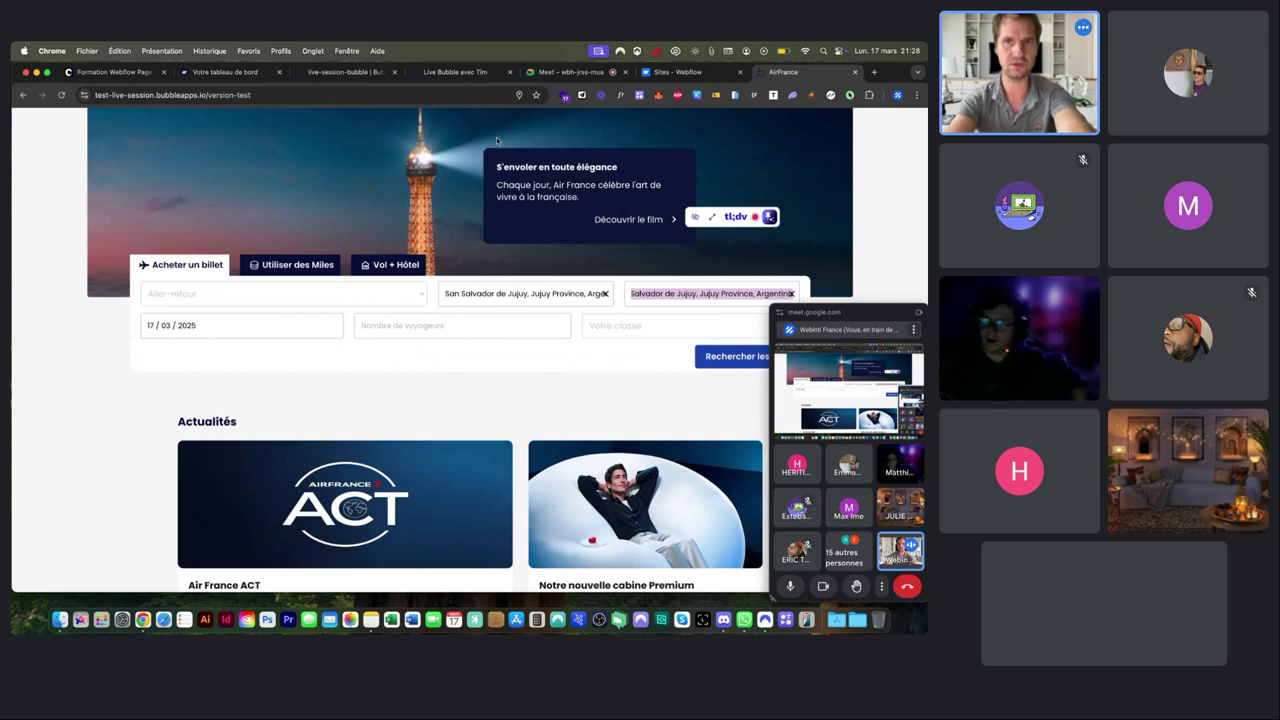
{"action": "left_click", "coordinate": [519, 94]}
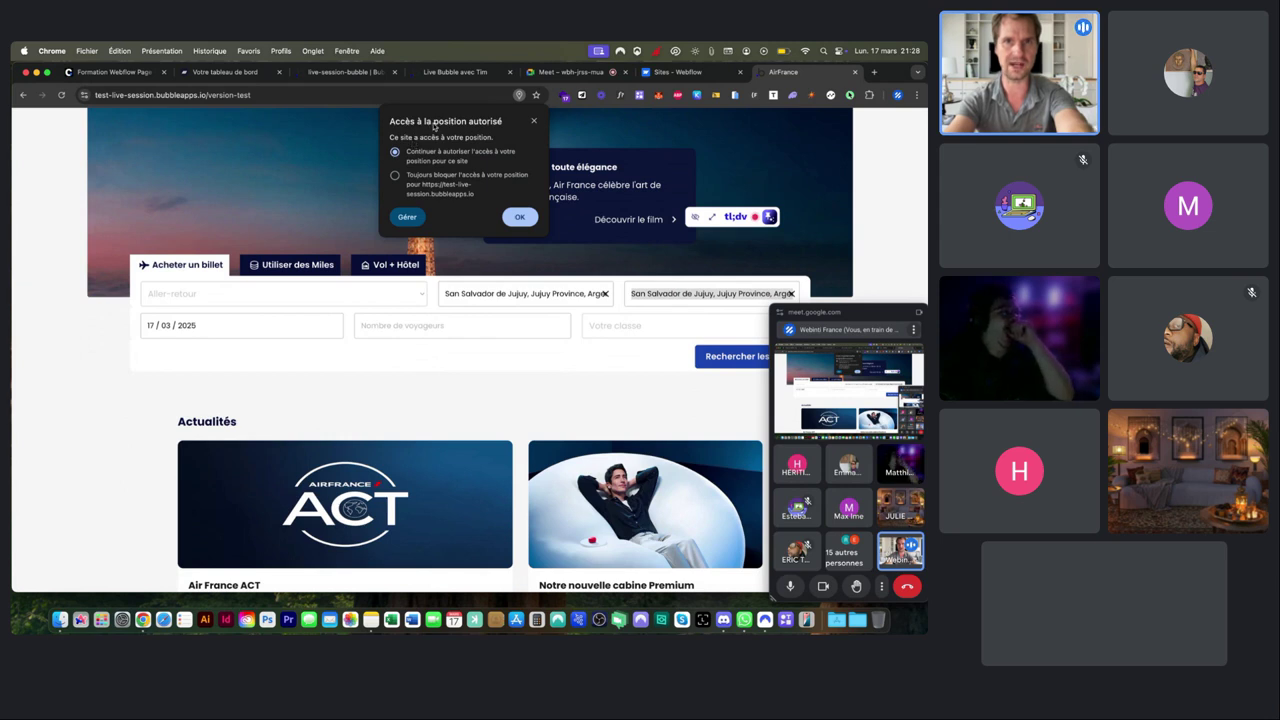
{"action": "left_click", "coordinate": [533, 121]}
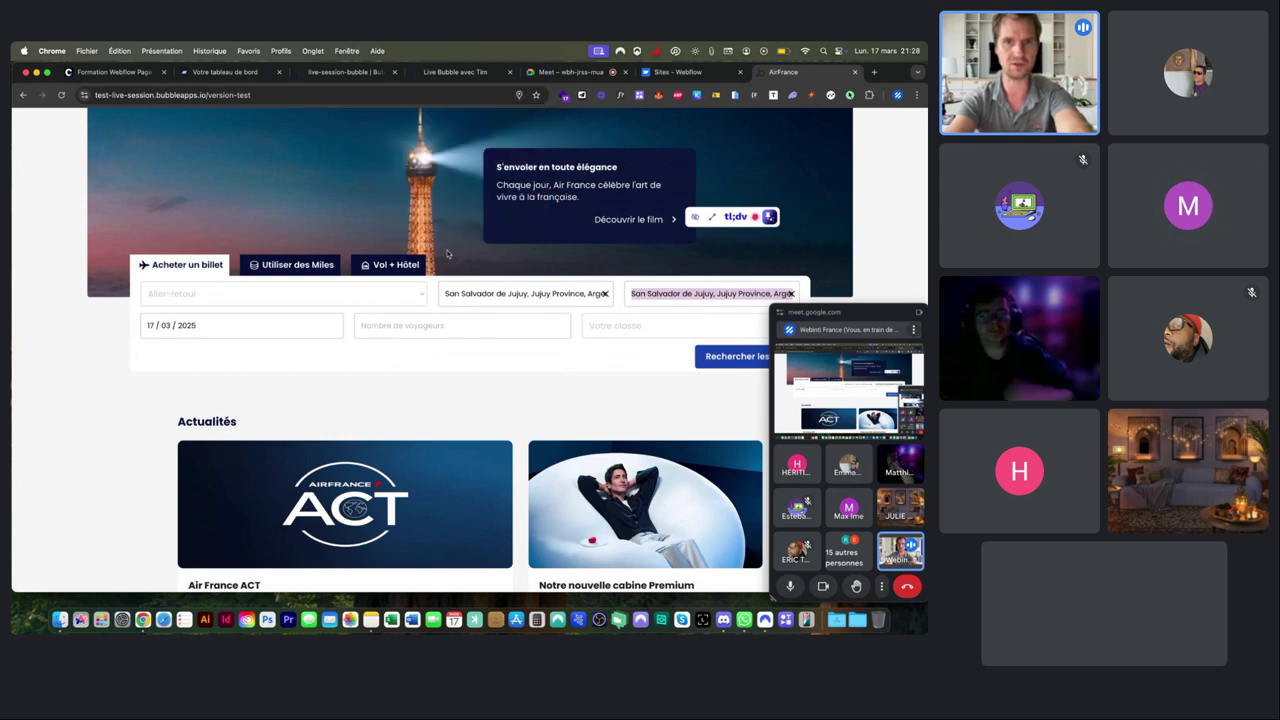
{"action": "scroll", "coordinate": [415, 360], "scroll_direction": "up", "scroll_amount": 3}
{"action": "scroll", "coordinate": [415, 360], "scroll_direction": "down", "scroll_amount": 1}
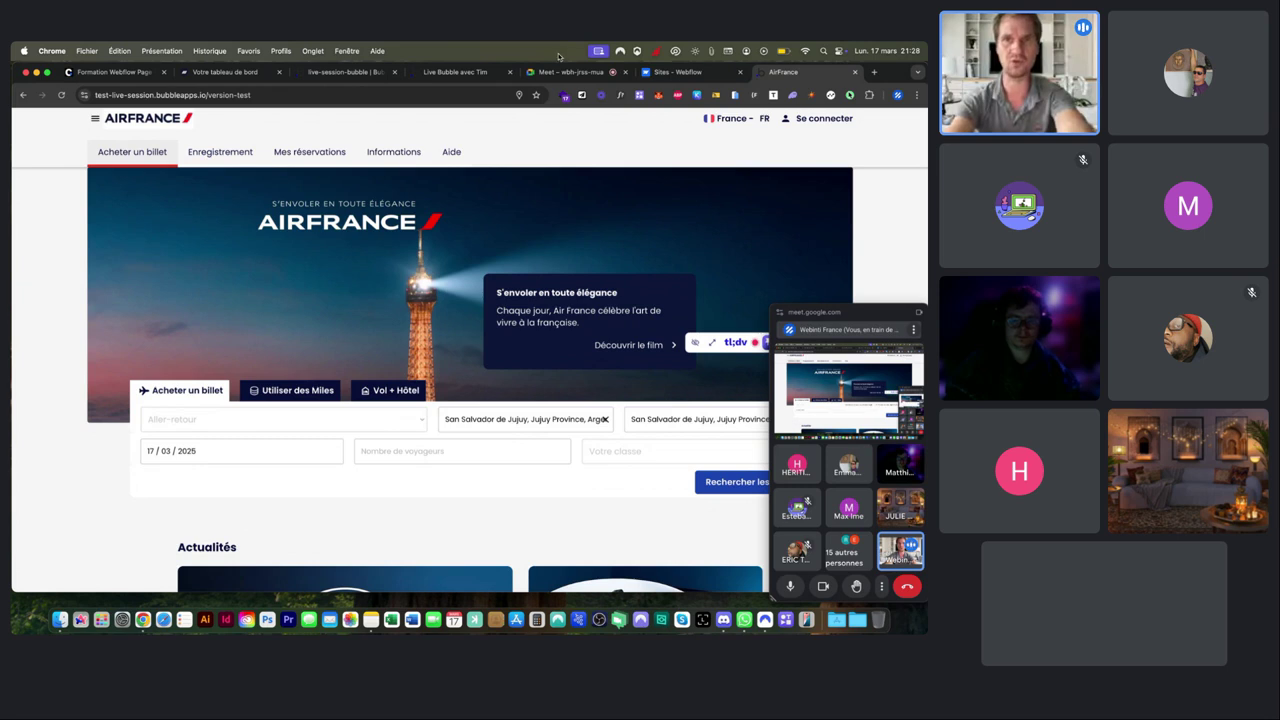
Back in the editor, change the index page background to white #FFFFFF, then open Group A's properties.
{"action": "left_click", "coordinate": [463, 73]}
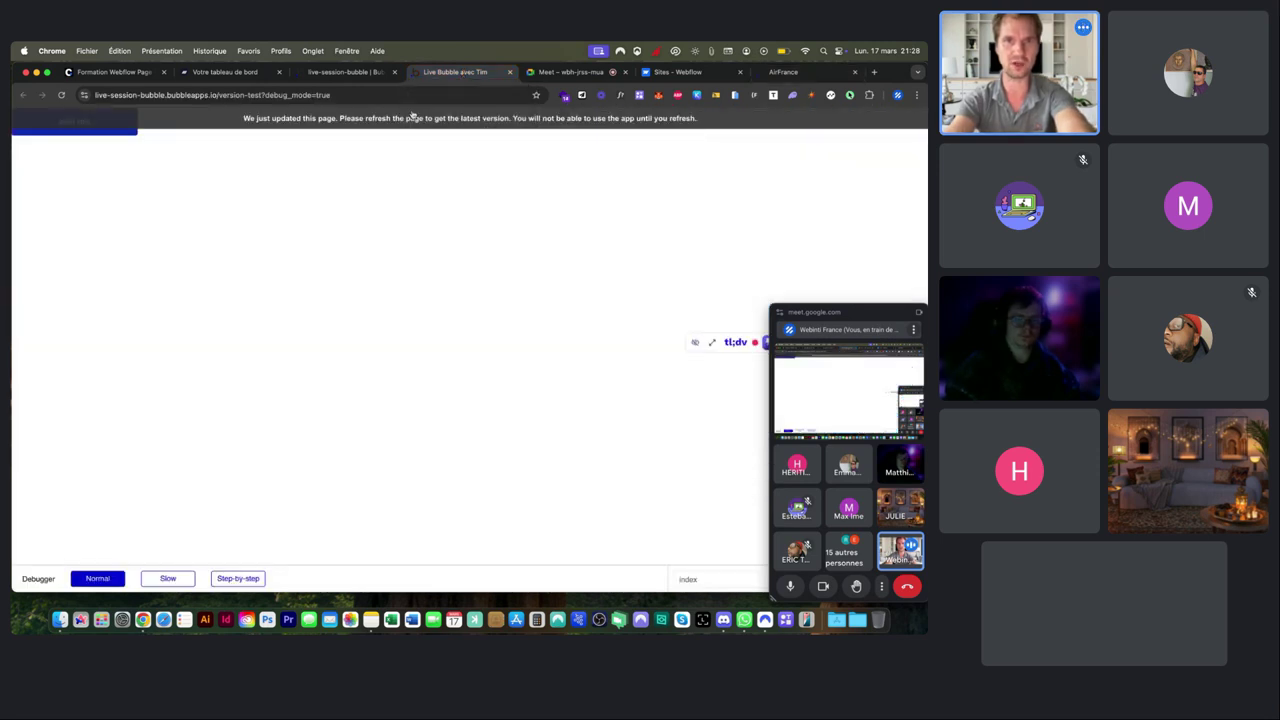
{"action": "left_click", "coordinate": [345, 72]}
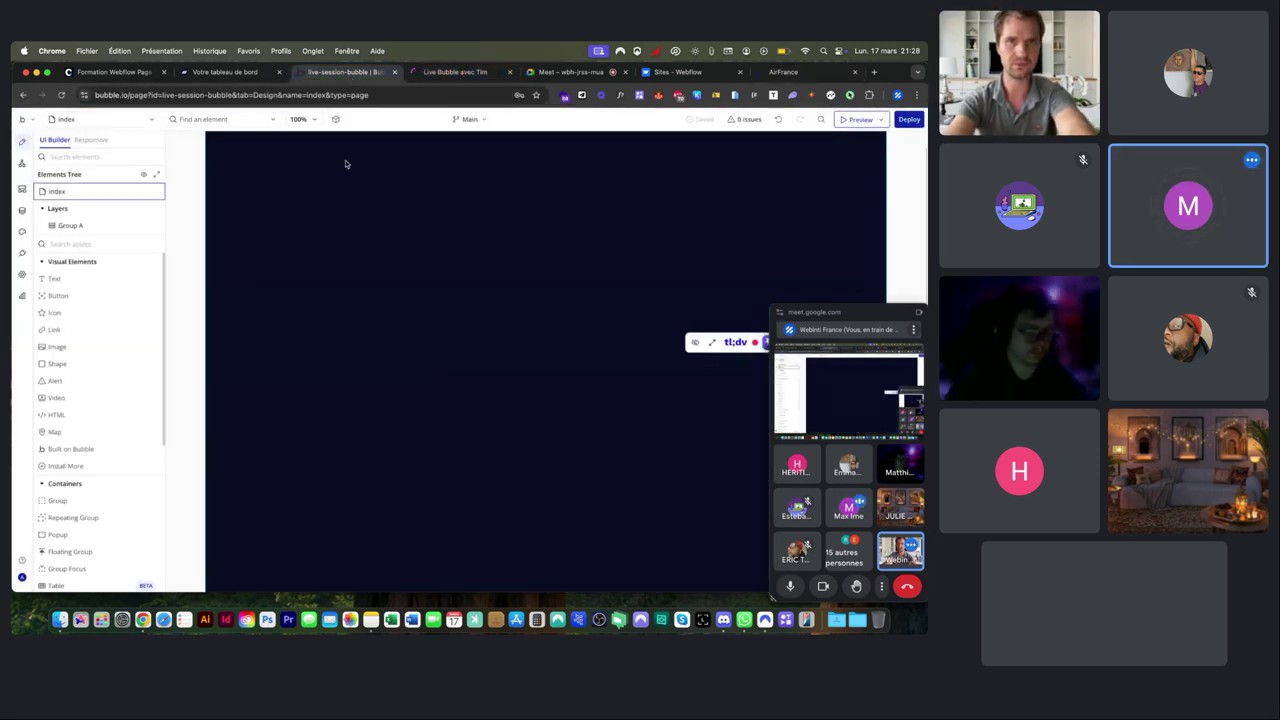
{"action": "double_click", "coordinate": [323, 195]}
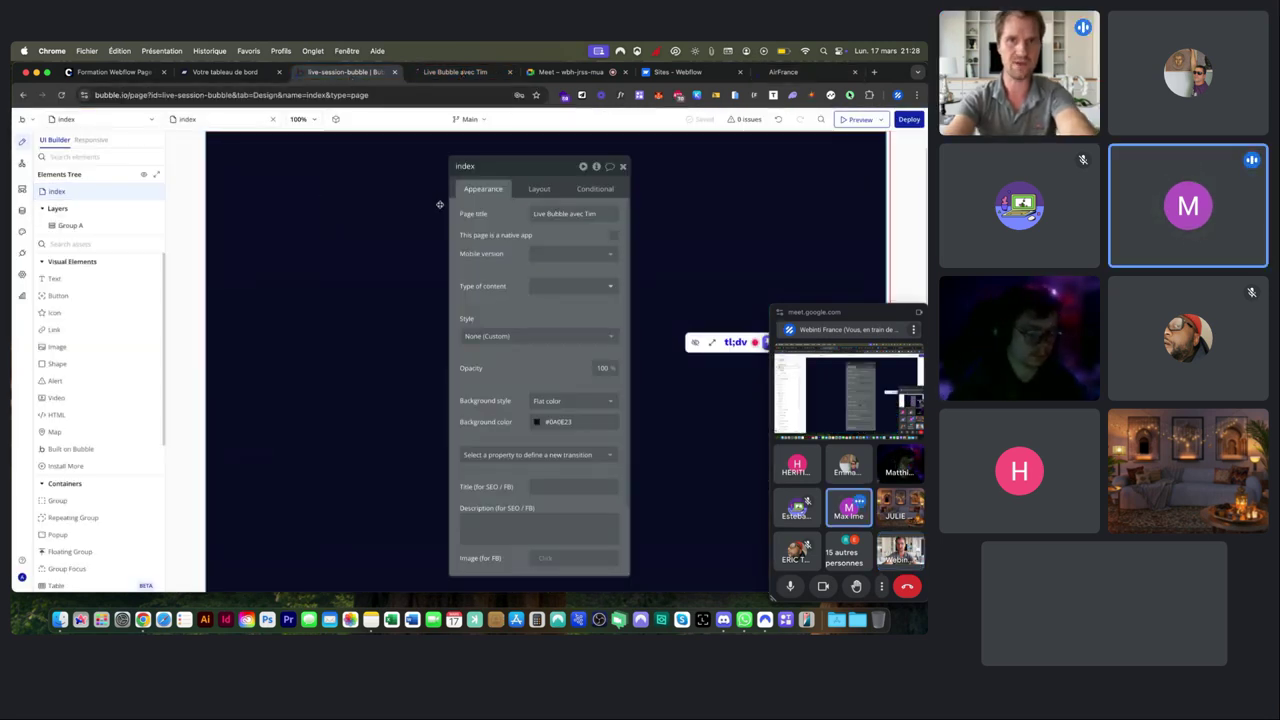
{"action": "left_click", "coordinate": [538, 423]}
{"action": "left_click_drag", "start_coordinate": [553, 409], "coordinate": [508, 343]}
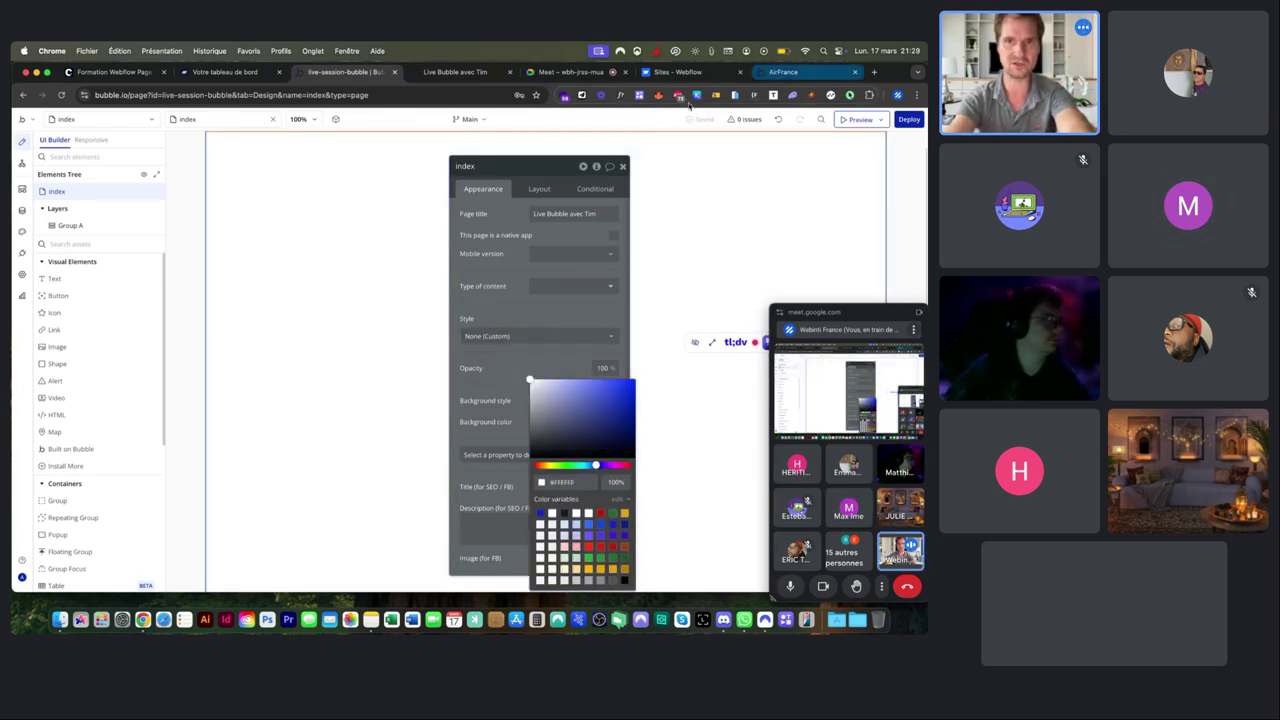
{"action": "left_click", "coordinate": [622, 166]}
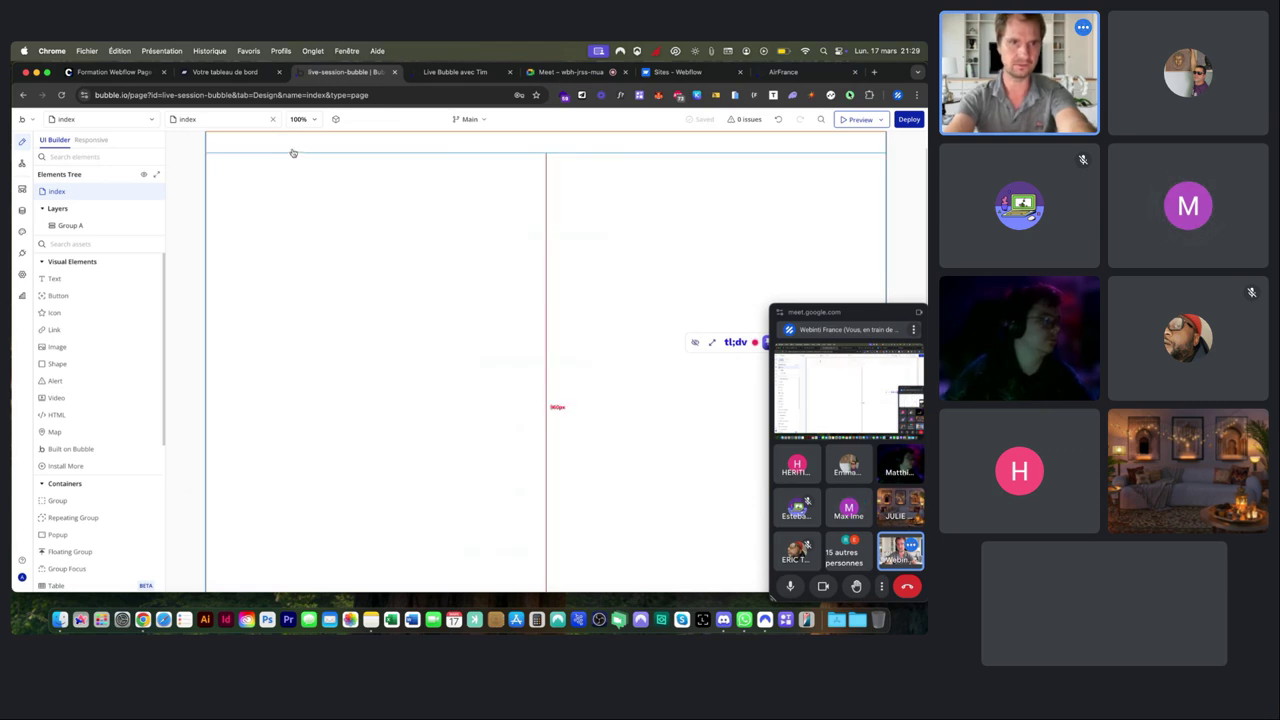
{"action": "double_click", "coordinate": [290, 149]}
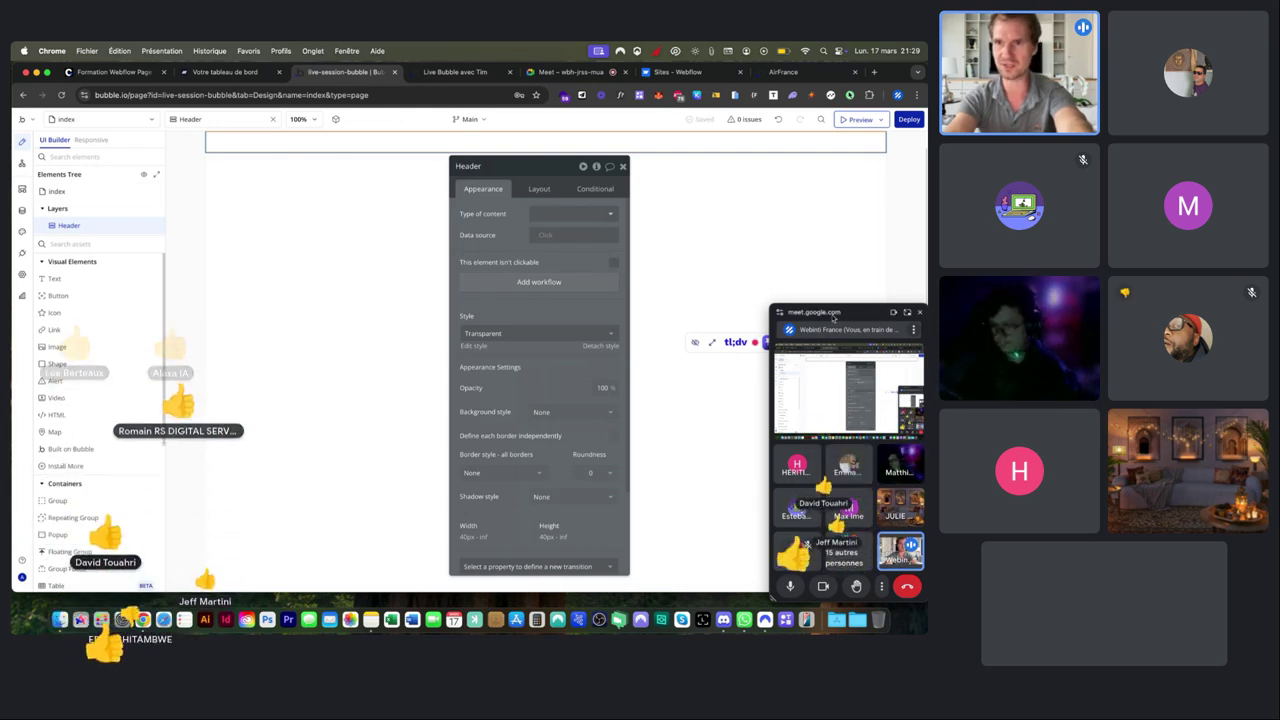
In Google Meet, check the meeting settings and open the emoji reactions bar, then return to Live Bubble.
{"action": "left_click", "coordinate": [908, 313]}
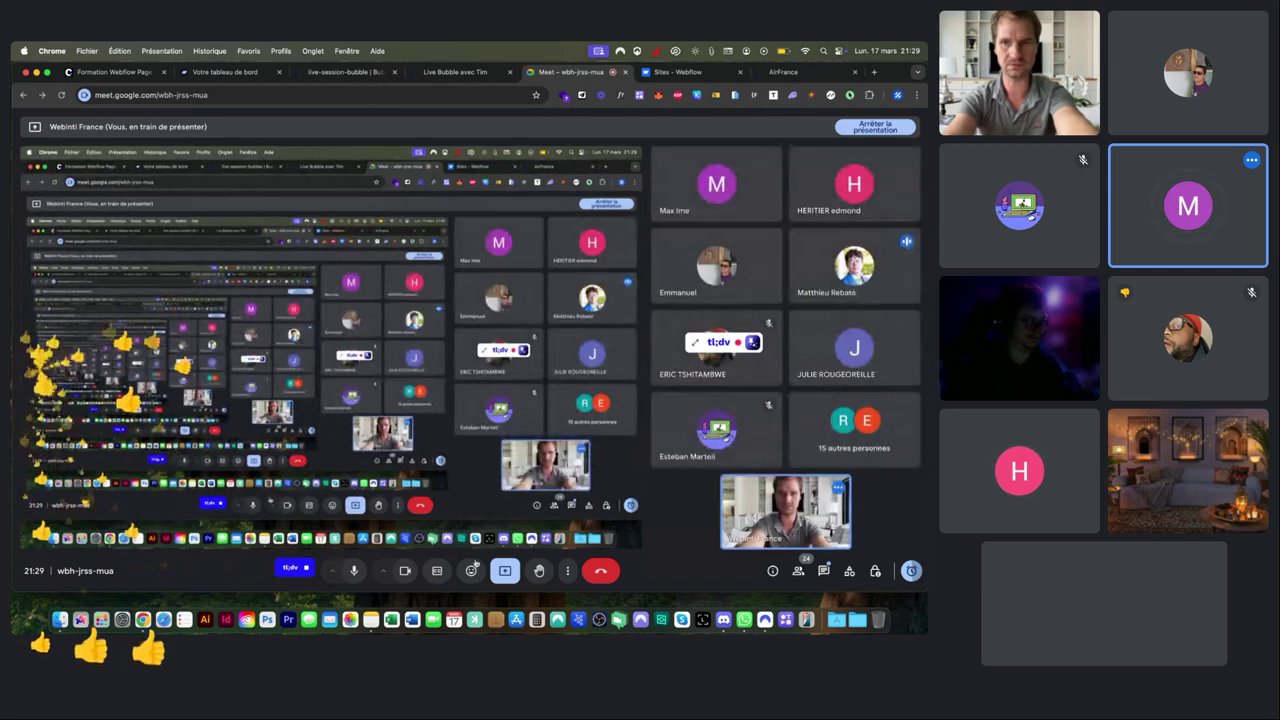
{"action": "left_click", "coordinate": [567, 570]}
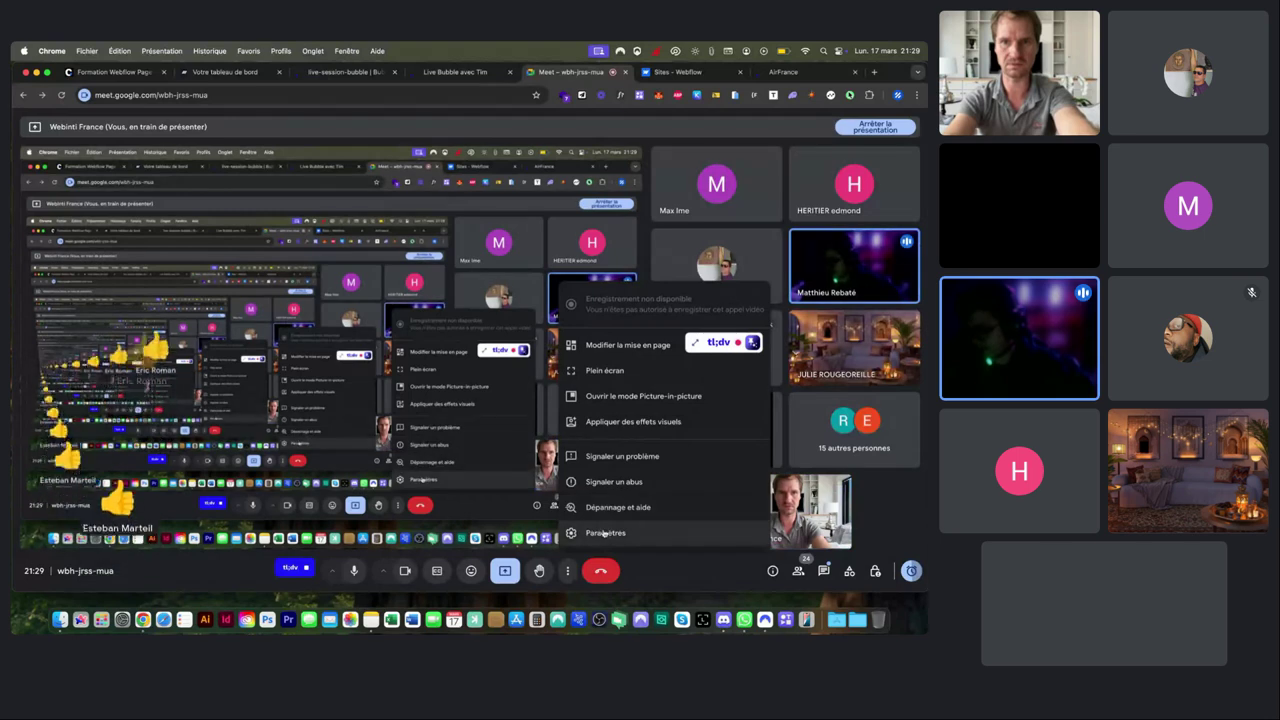
{"action": "left_click", "coordinate": [604, 533]}
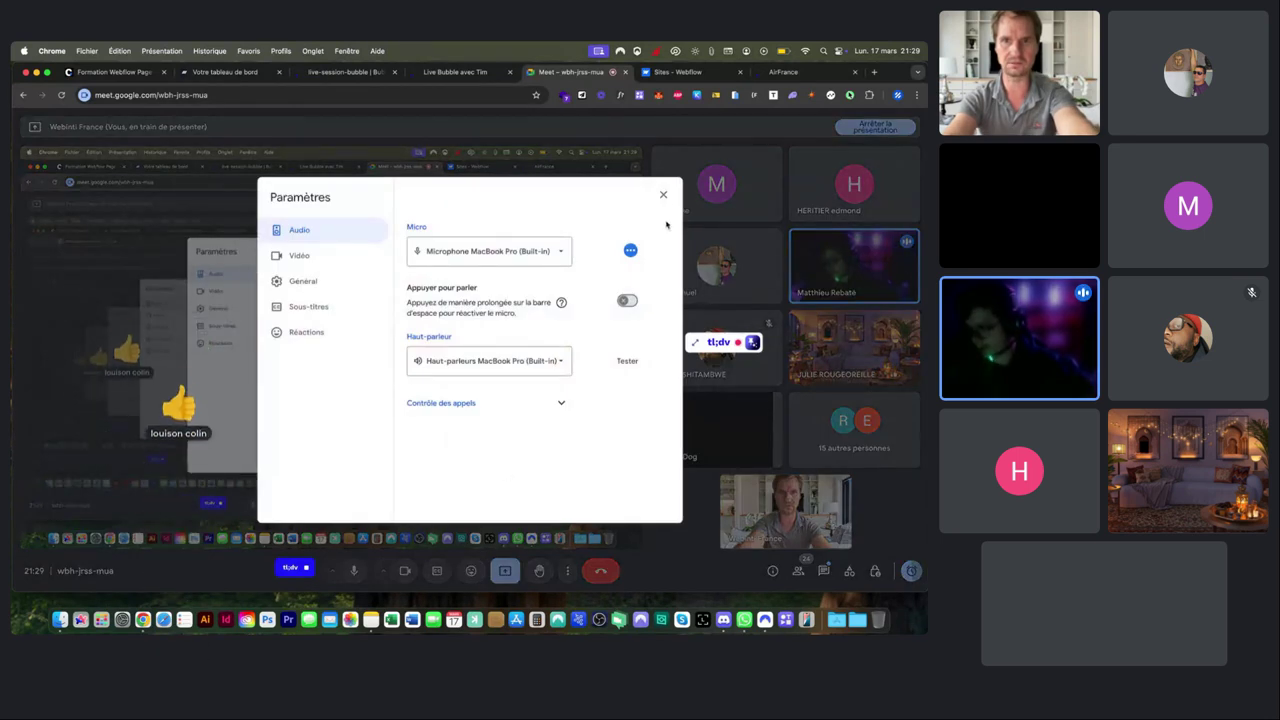
{"action": "left_click", "coordinate": [663, 194]}
{"action": "left_click", "coordinate": [472, 571]}
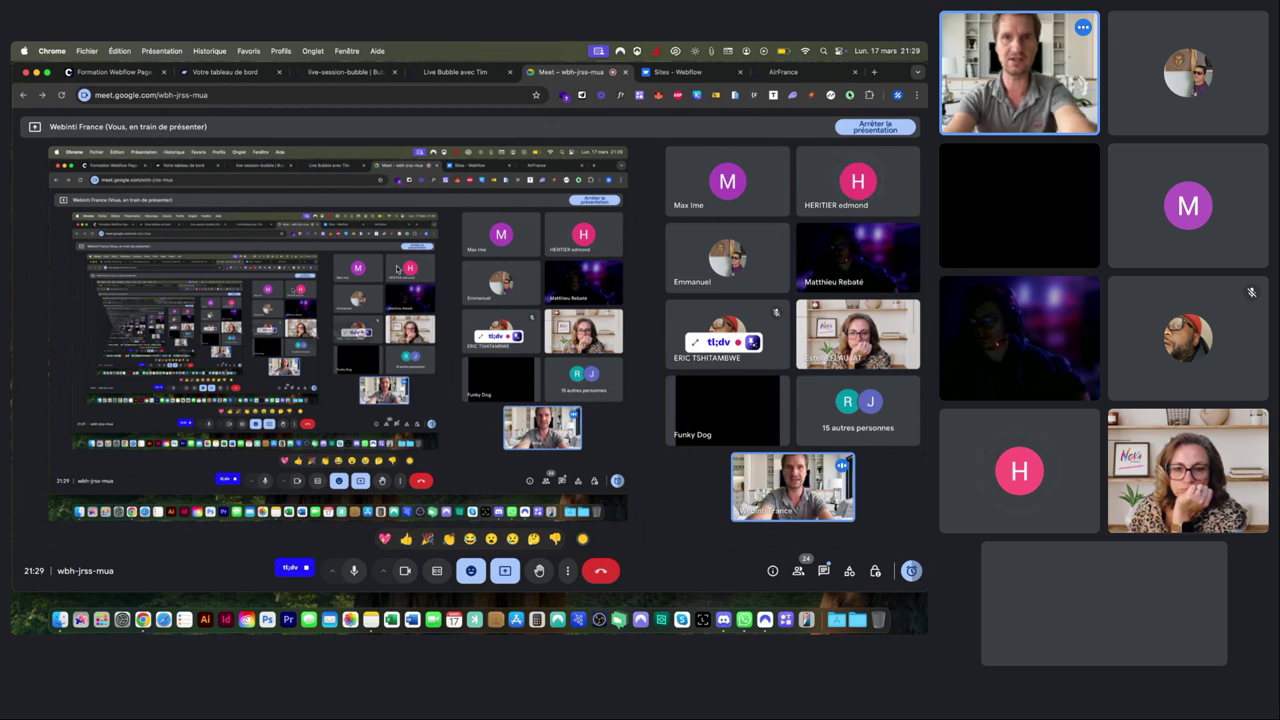
{"action": "left_click", "coordinate": [432, 76]}
Reload the Live Bubble avec Tim app page to its latest version, then open a new tab.
{"action": "left_click", "coordinate": [353, 90]}
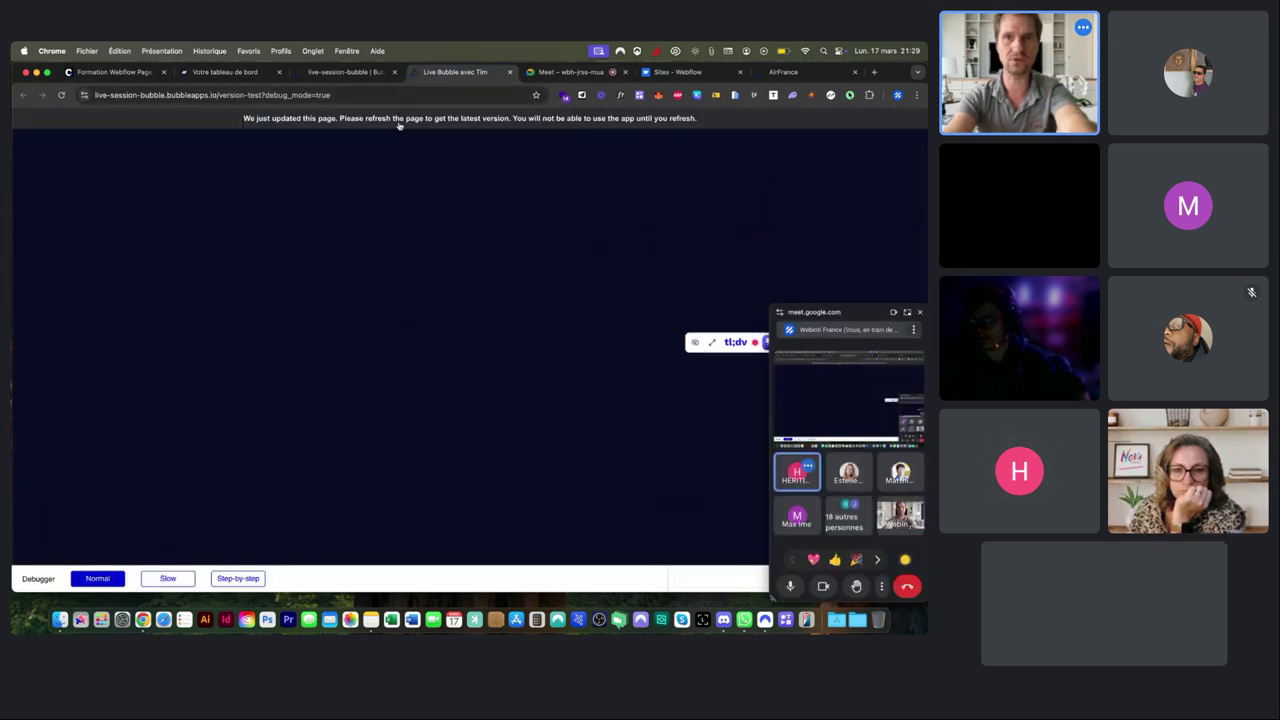
{"action": "key", "text": "Return"}
{"action": "left_click", "coordinate": [351, 76]}
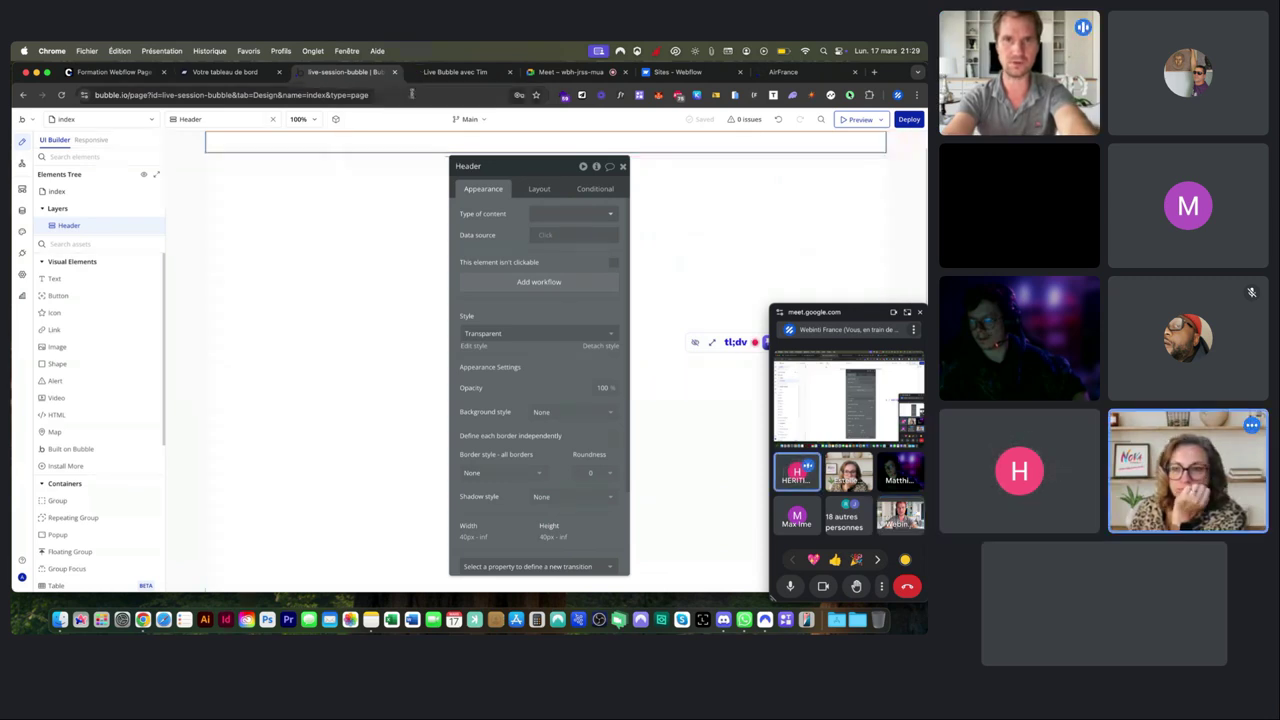
{"action": "left_click", "coordinate": [440, 74]}
{"action": "key", "text": "super+t"}
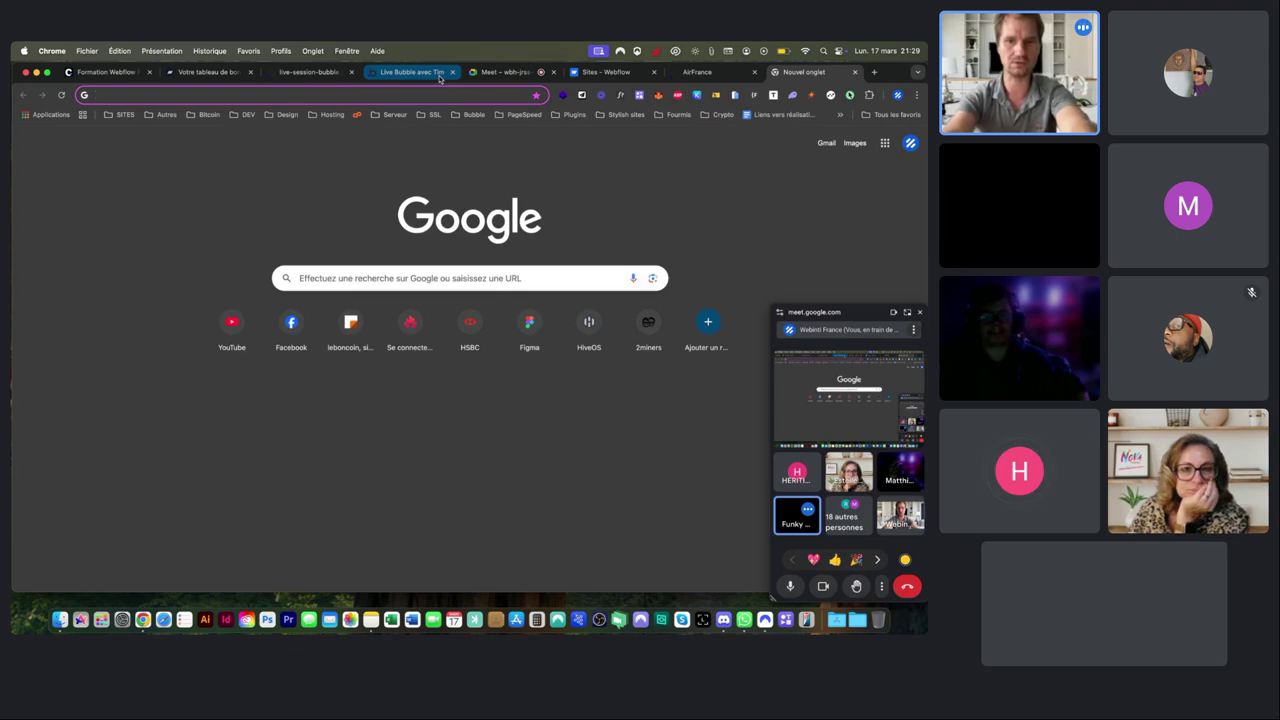
Search Google Images for 'html structure', preview the HTML Layout Page Structure diagram, then return to the editor.
{"action": "type", "text": "html s"}
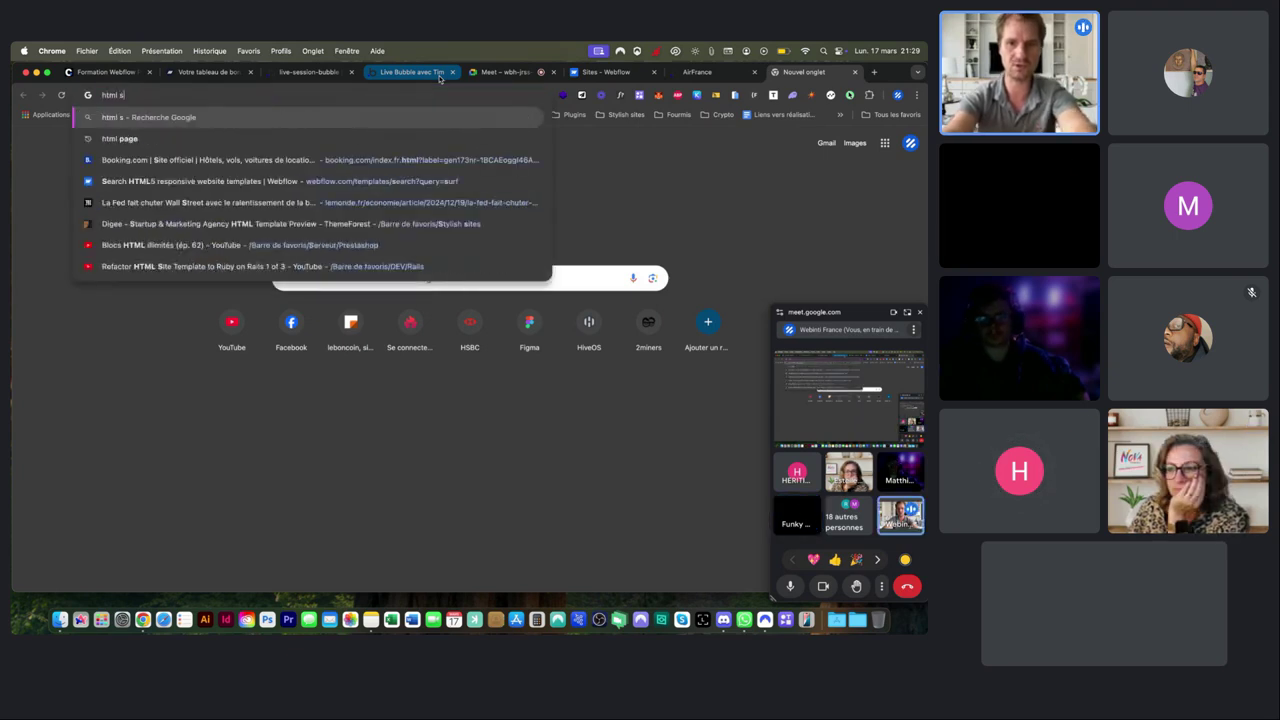
{"action": "type", "text": "tructure"}
{"action": "key", "text": "Return"}
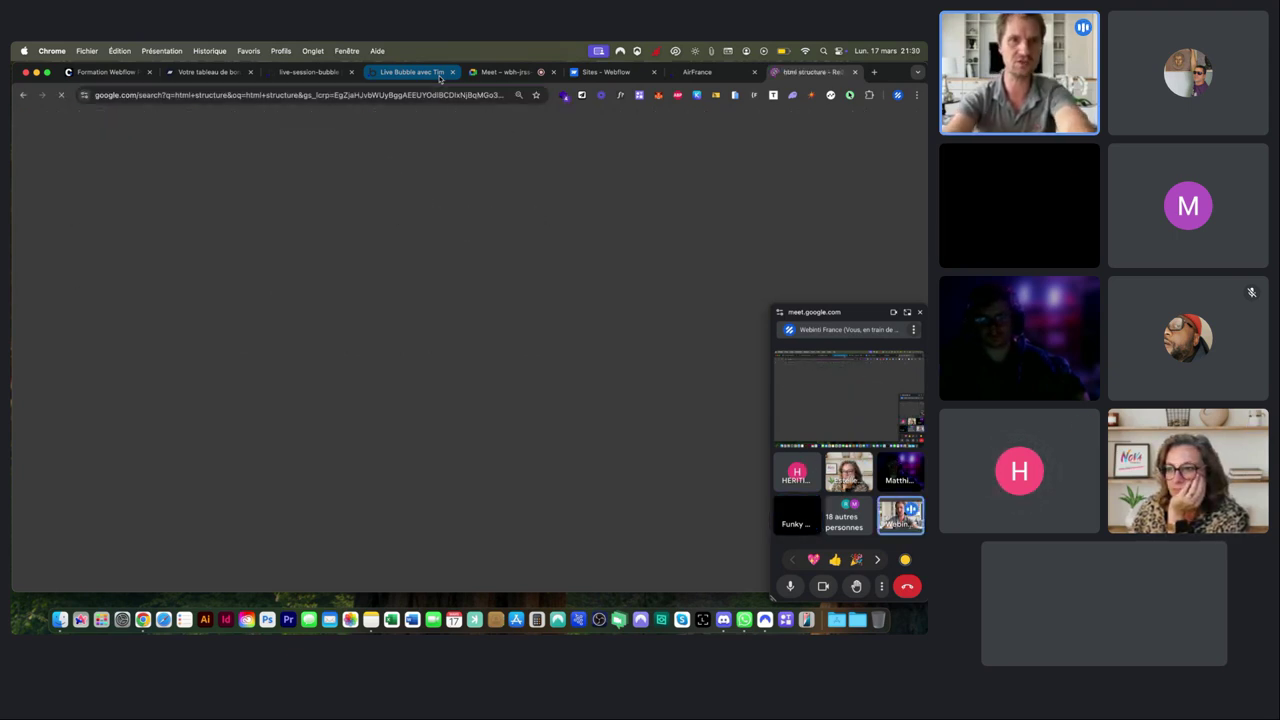
{"action": "left_click", "coordinate": [157, 161]}
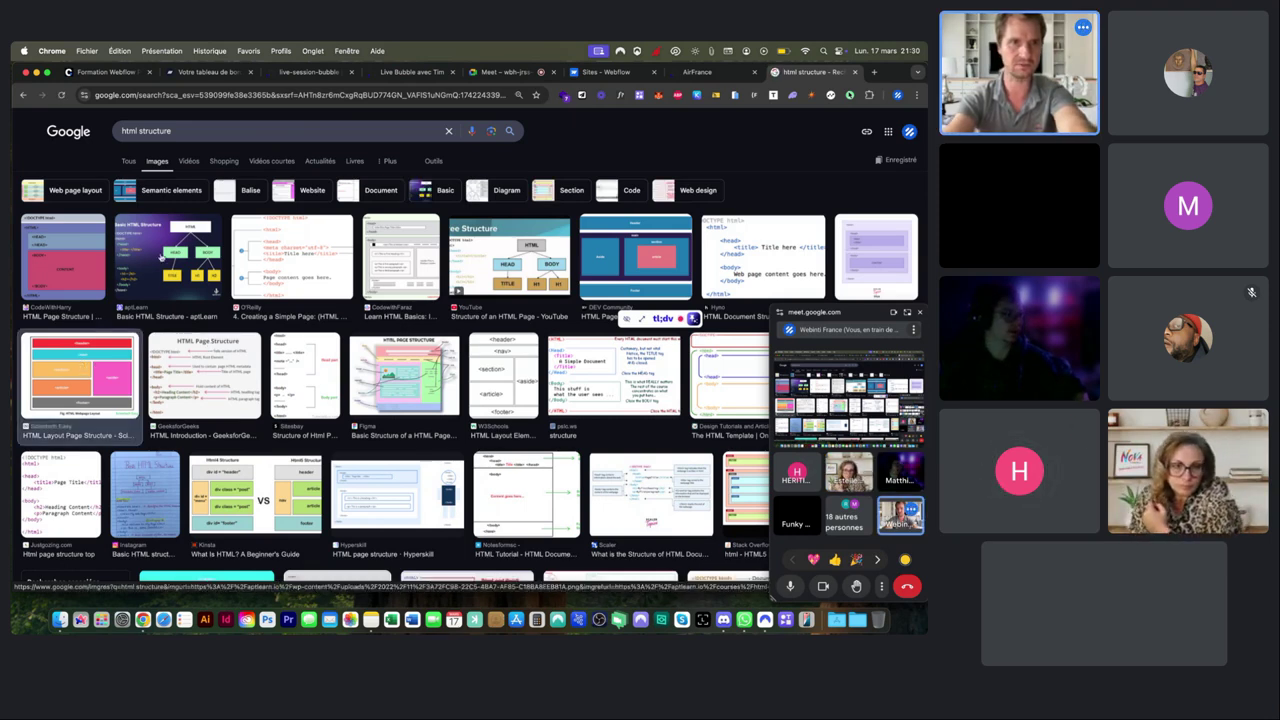
{"action": "left_click", "coordinate": [92, 340]}
{"action": "left_click_drag", "start_coordinate": [842, 316], "coordinate": [416, 319]}
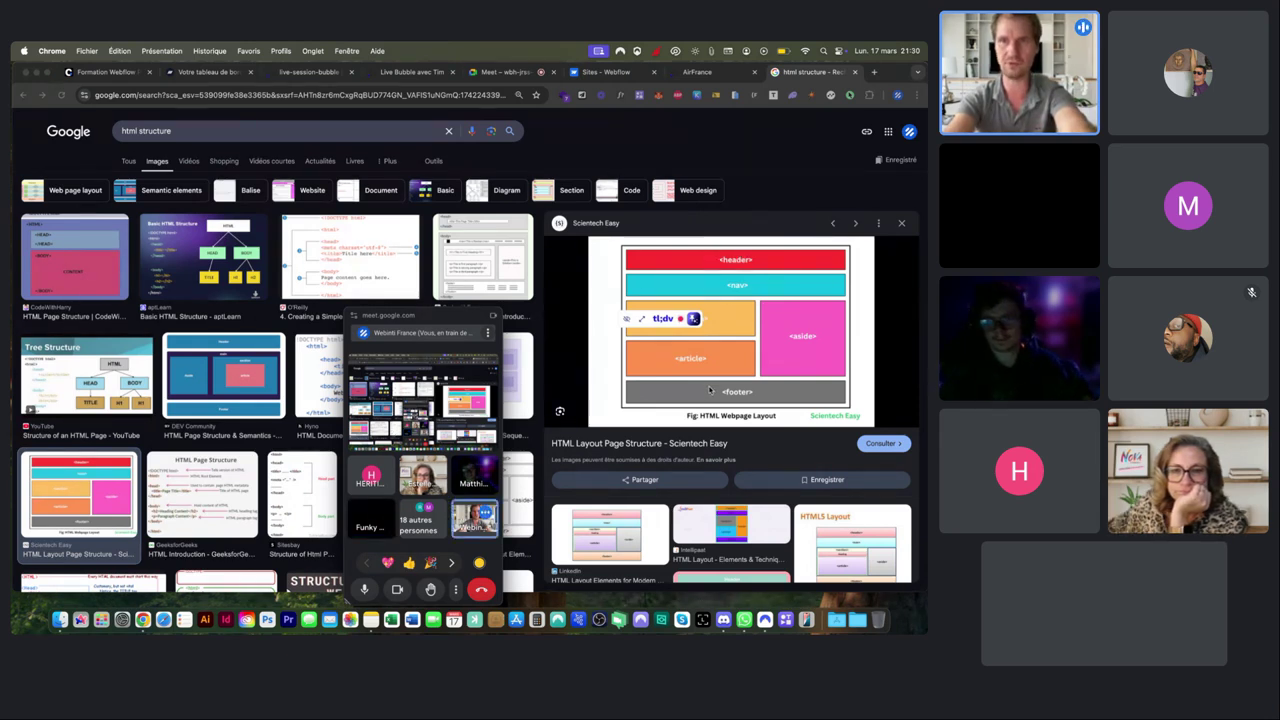
{"action": "left_click", "coordinate": [308, 72]}
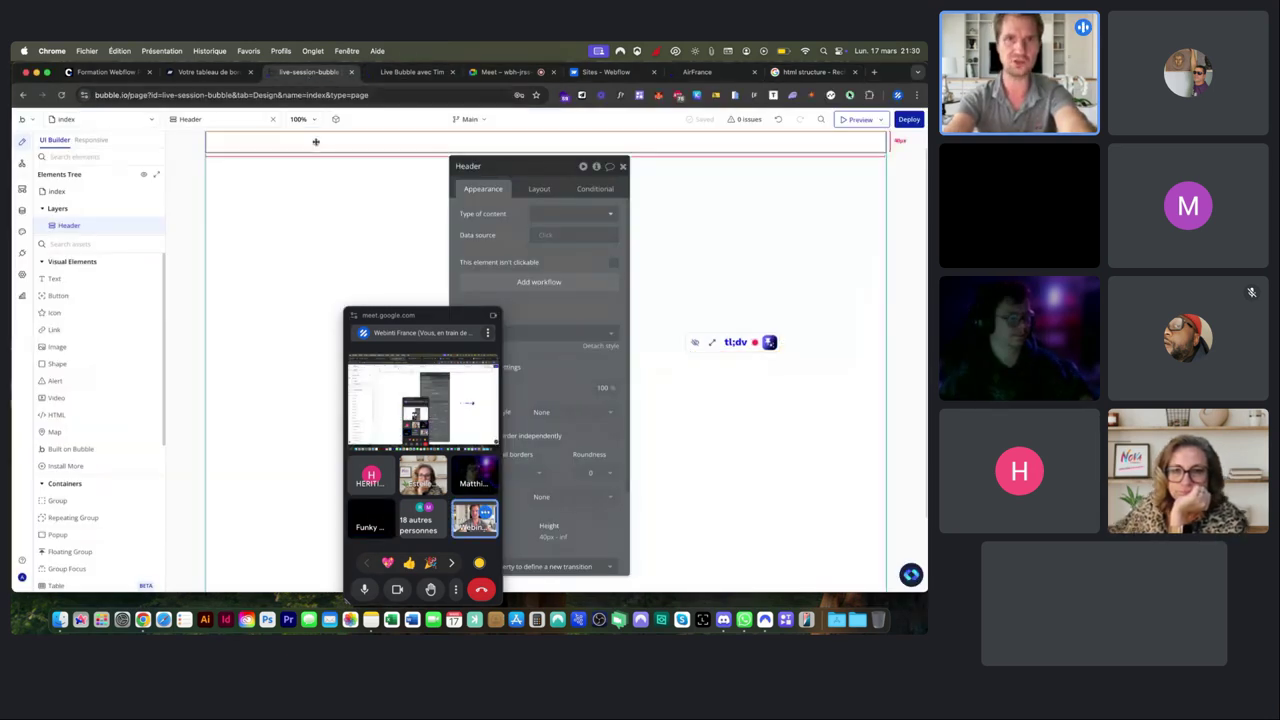
Move the AirFrance tab beside the editor tab and uncover the Header's property editor.
{"action": "left_click_drag", "start_coordinate": [697, 72], "coordinate": [395, 74]}
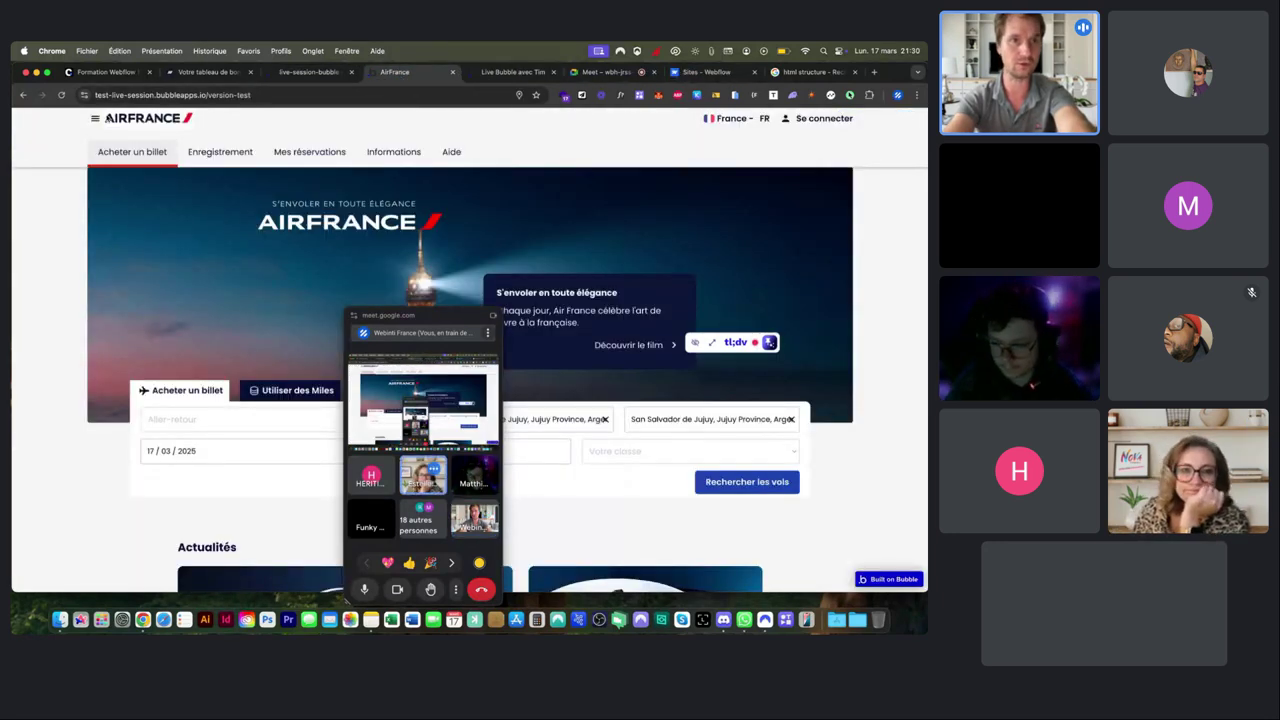
{"action": "left_click", "coordinate": [305, 72]}
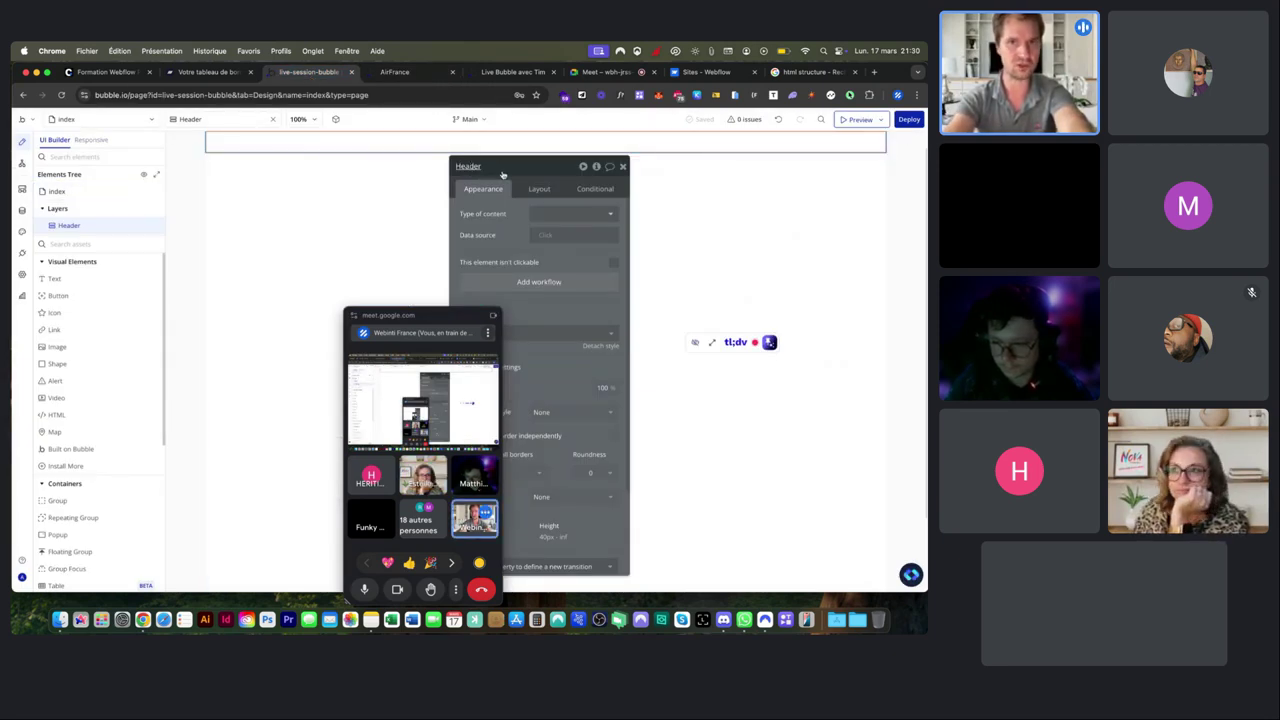
{"action": "left_click_drag", "start_coordinate": [436, 315], "coordinate": [300, 303]}
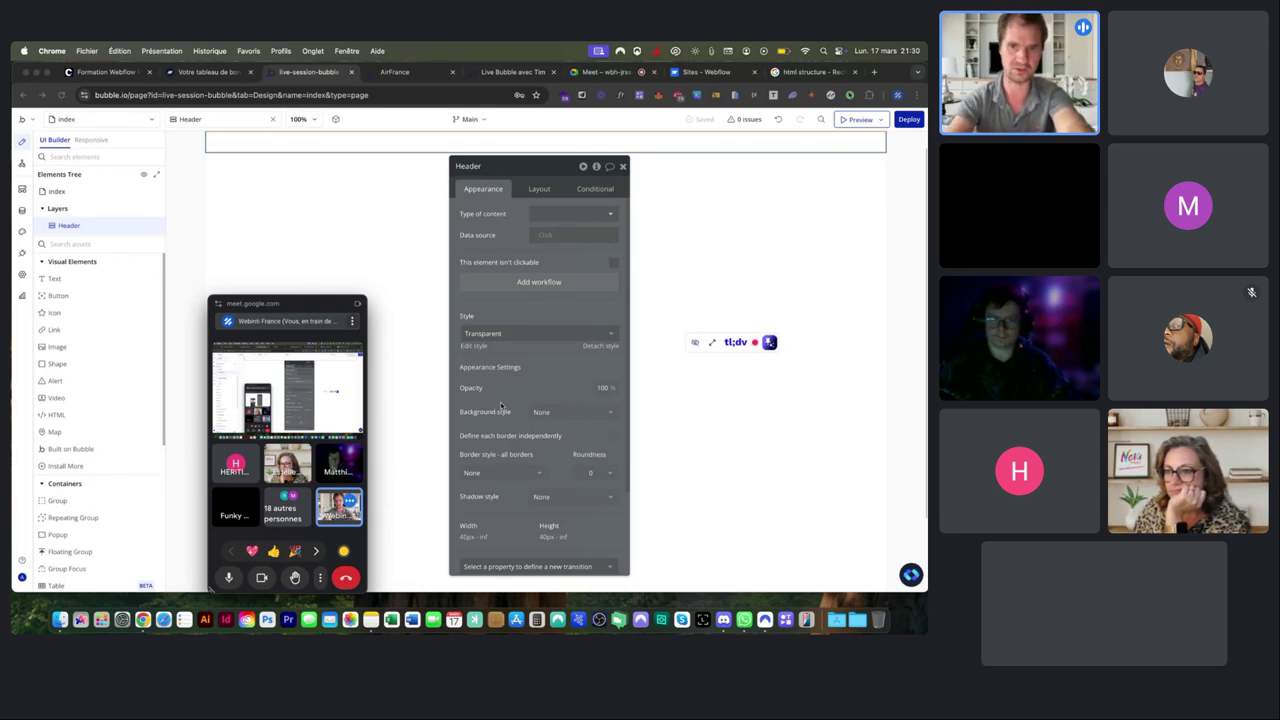
{"action": "scroll", "coordinate": [500, 405], "scroll_direction": "up", "scroll_amount": 5}
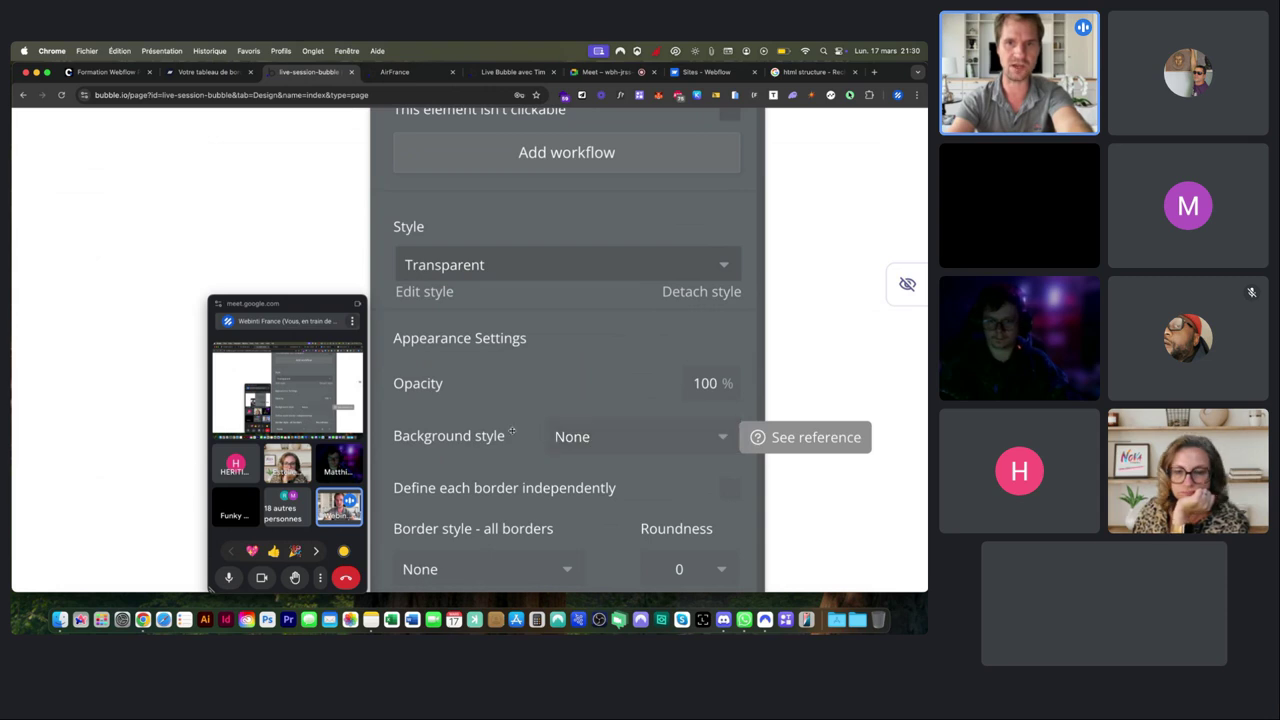
Keep the Header's background style as None and show its Layout settings.
{"action": "left_click", "coordinate": [556, 437]}
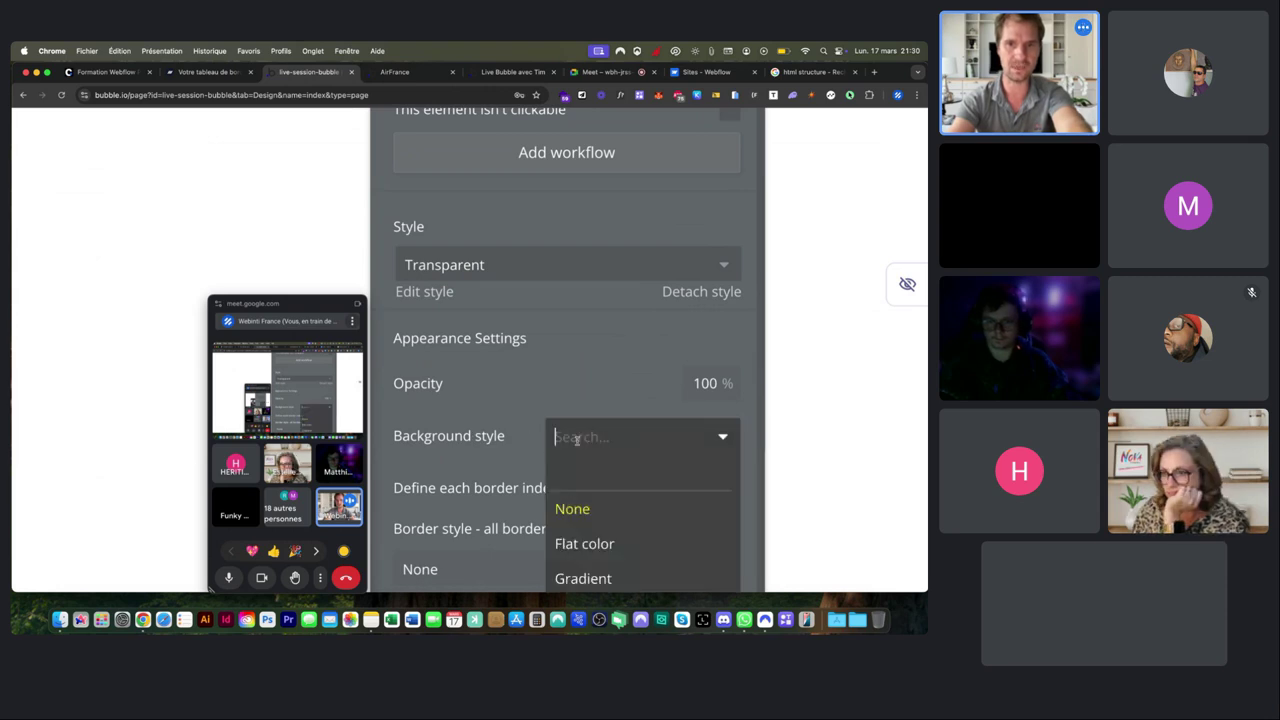
{"action": "left_click", "coordinate": [572, 508]}
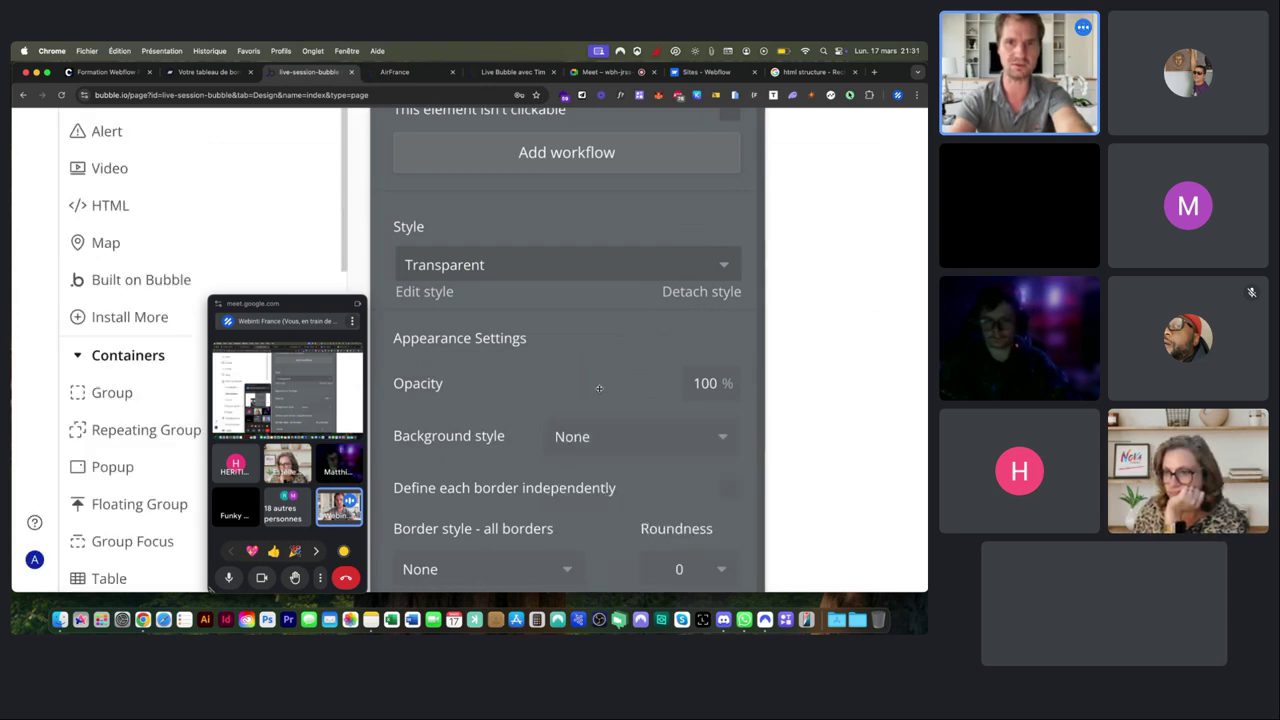
{"action": "scroll", "coordinate": [571, 306], "scroll_direction": "down", "scroll_amount": 5}
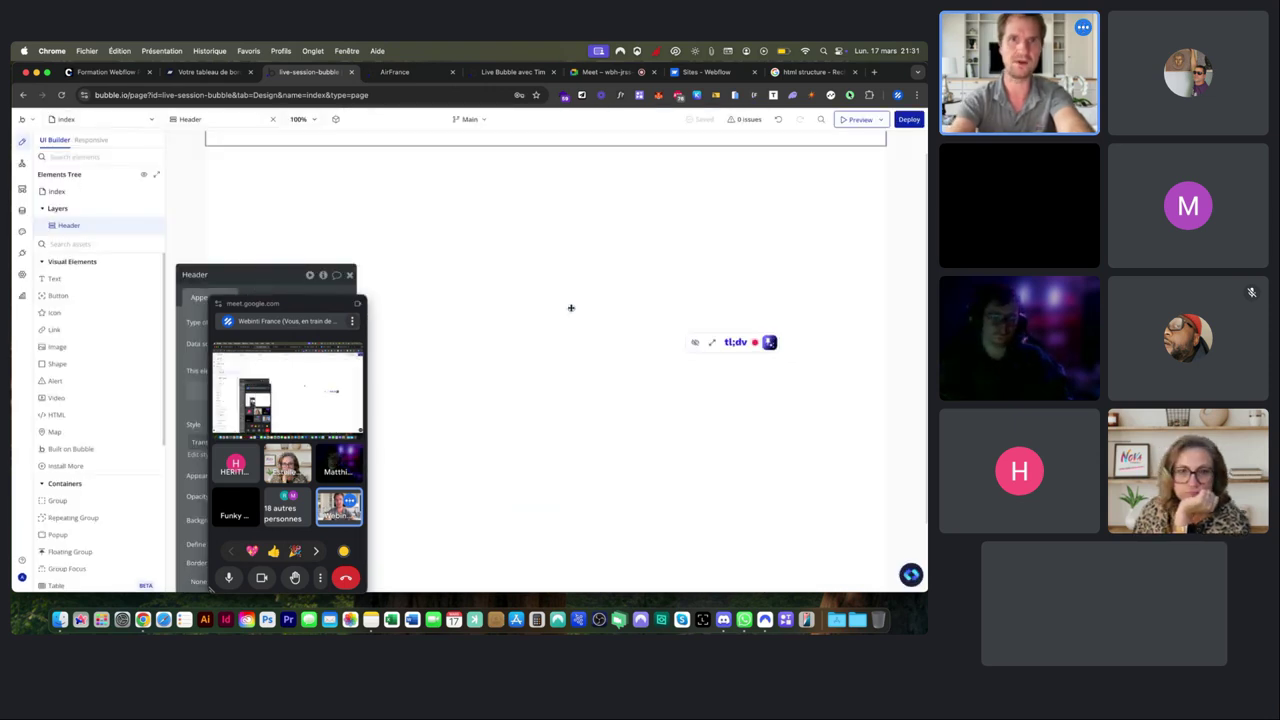
{"action": "left_click_drag", "start_coordinate": [251, 278], "coordinate": [561, 171]}
{"action": "left_click", "coordinate": [576, 190]}
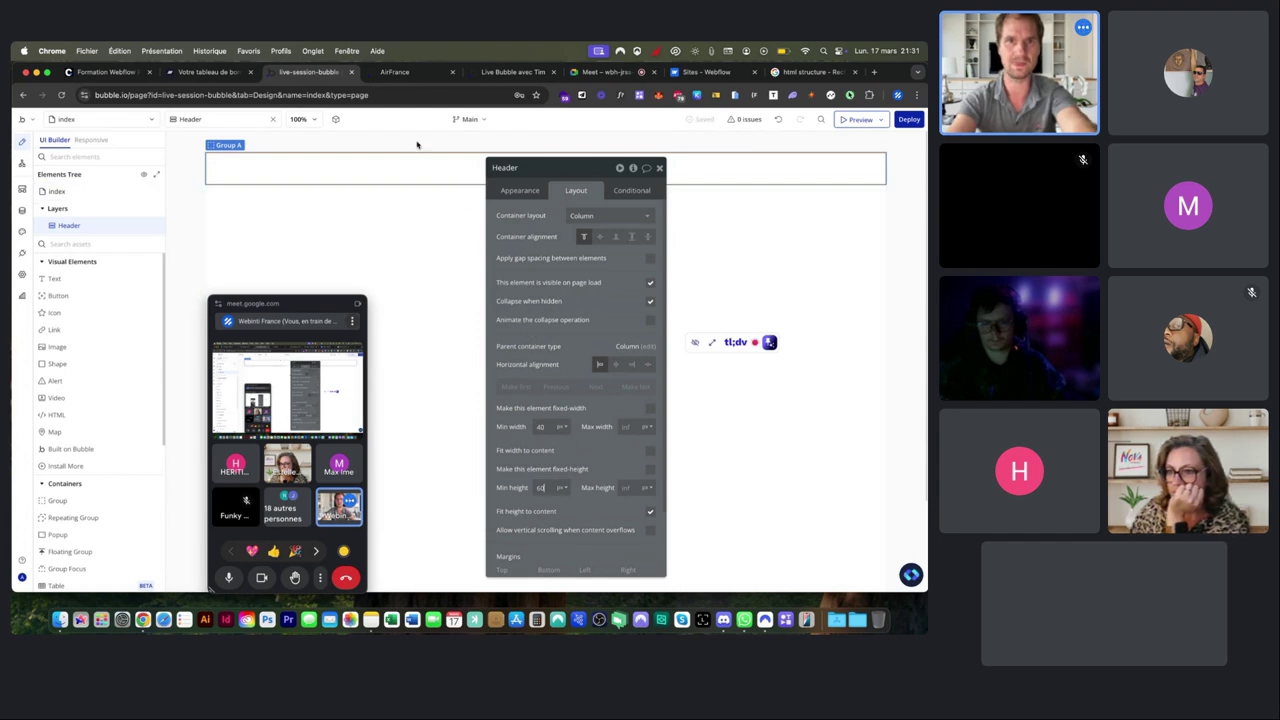
{"action": "left_click", "coordinate": [395, 72]}
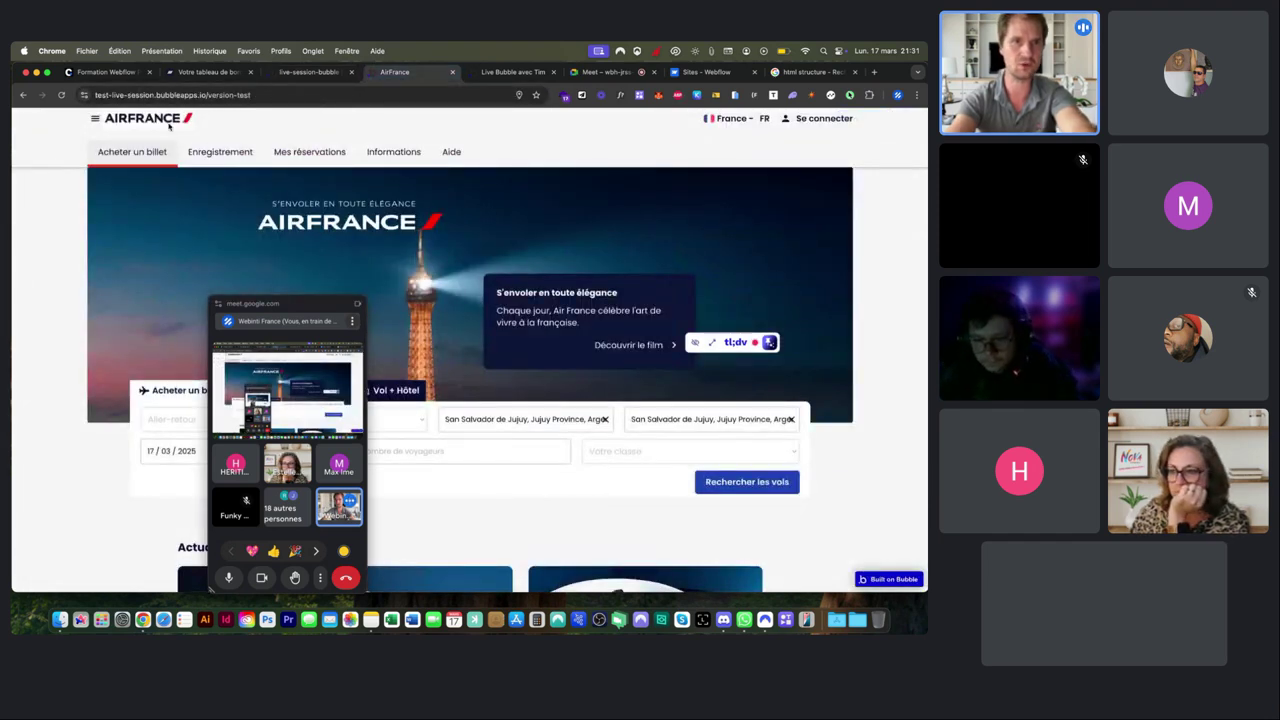
{"action": "left_click", "coordinate": [308, 72]}
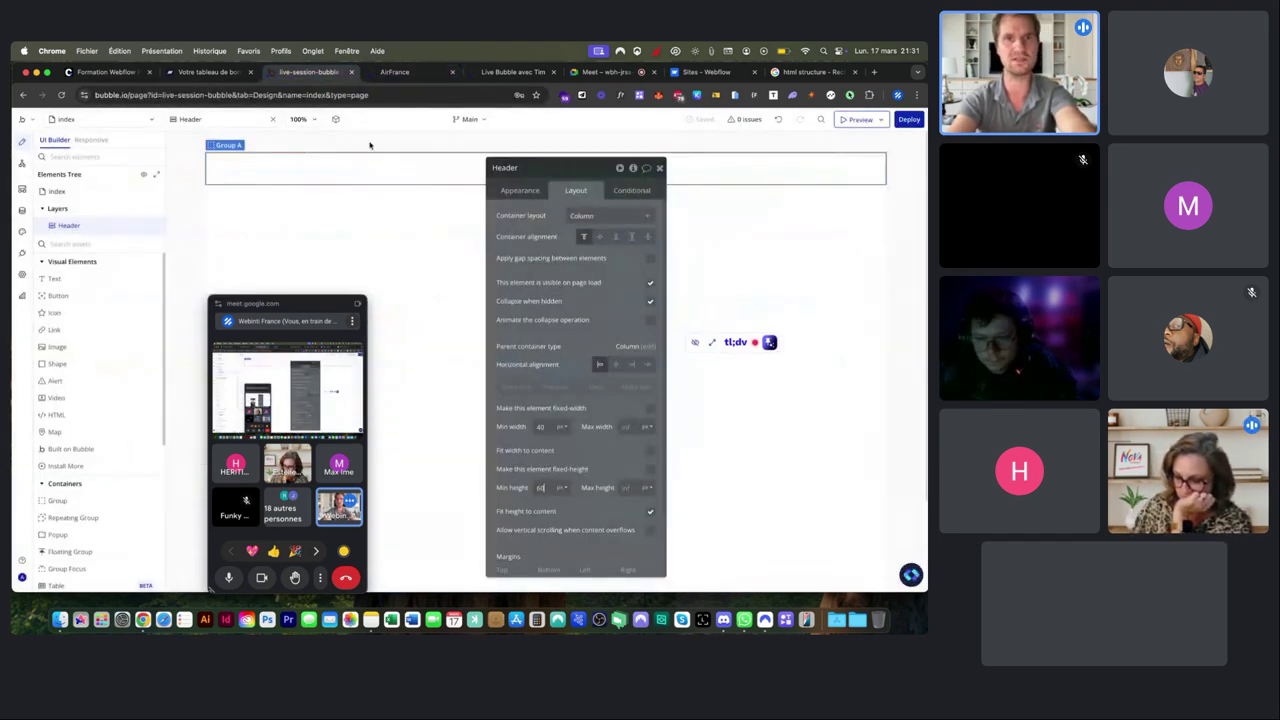
{"action": "left_click", "coordinate": [414, 207]}
{"action": "left_click", "coordinate": [368, 169]}
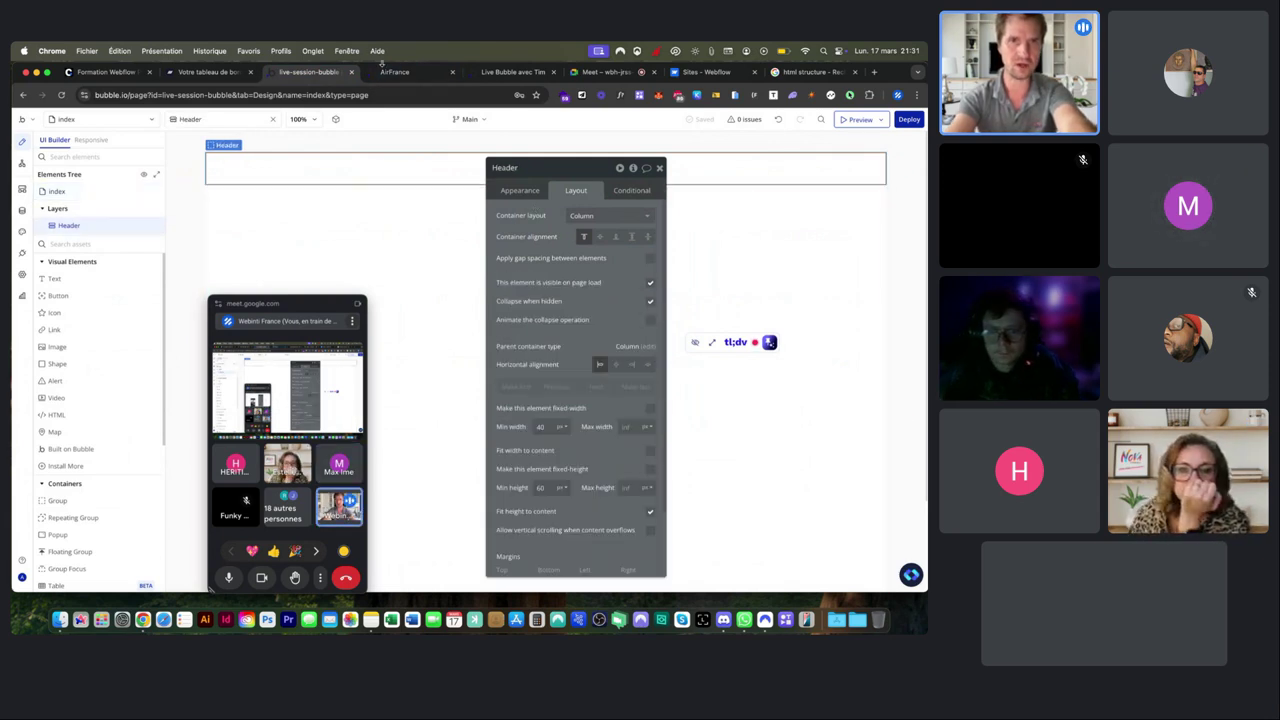
{"action": "left_click", "coordinate": [394, 72]}
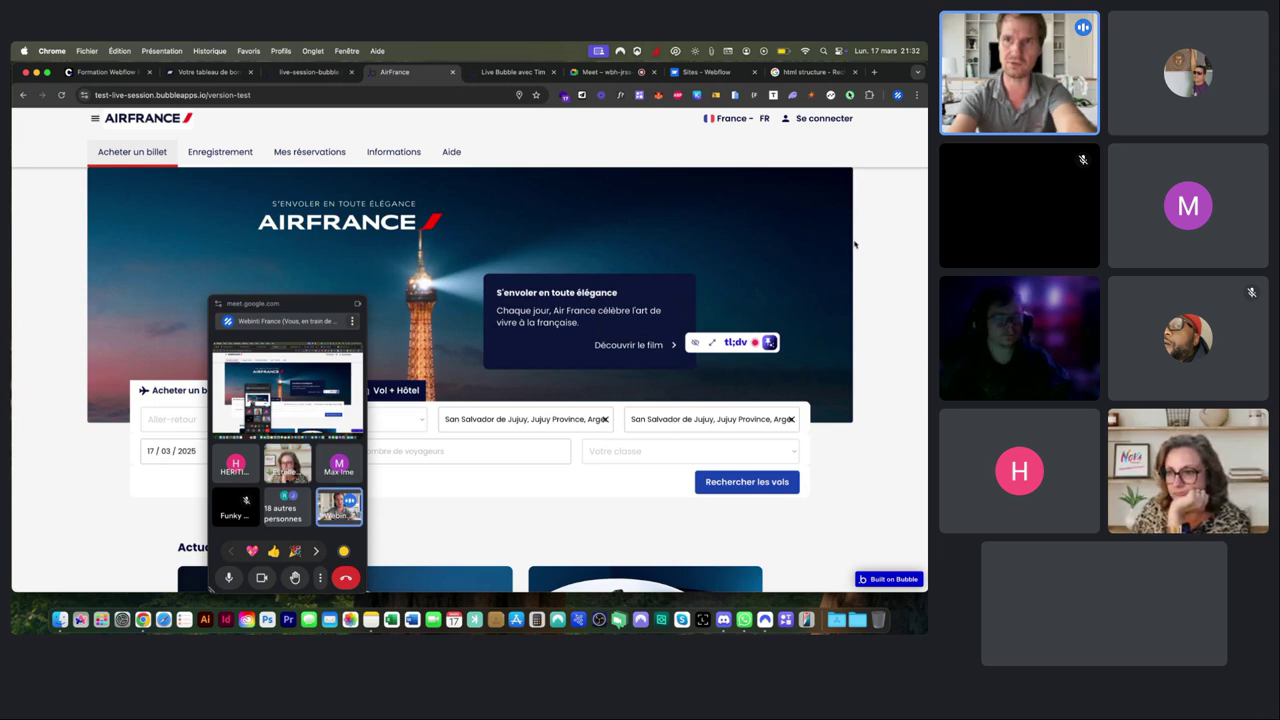
{"action": "scroll", "coordinate": [850, 220], "scroll_direction": "down", "scroll_amount": 3}
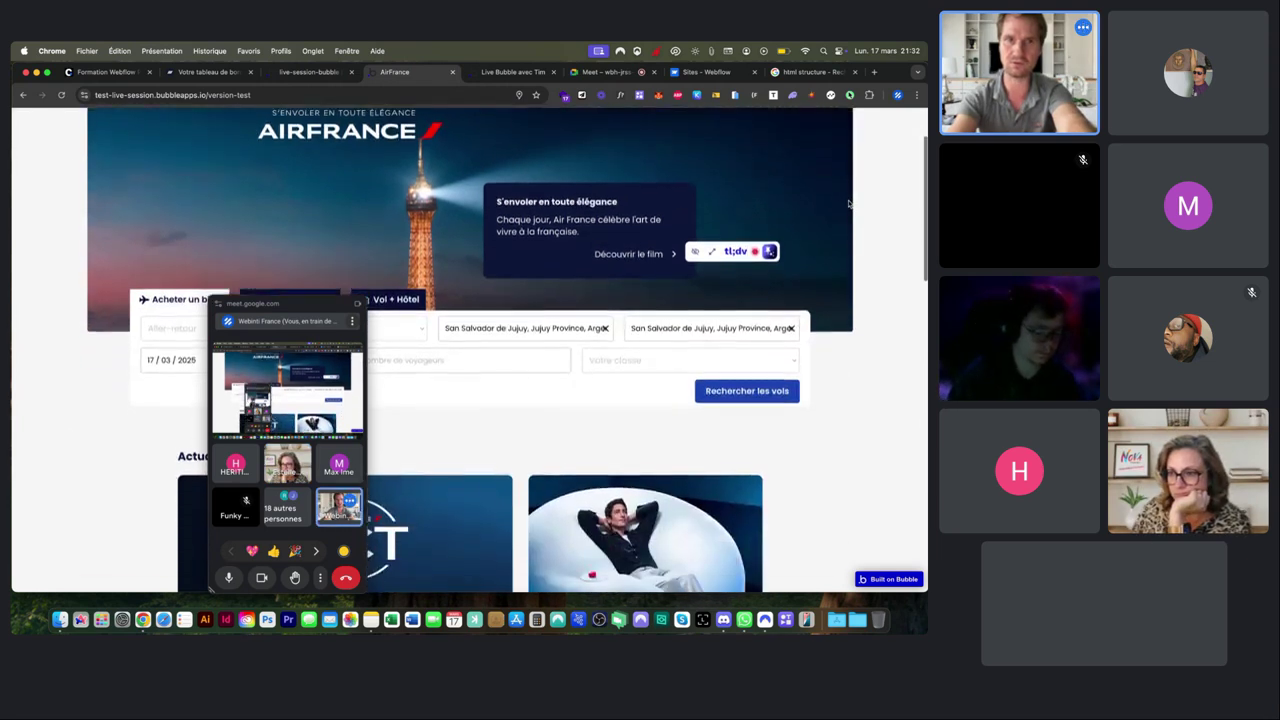
{"action": "scroll", "coordinate": [848, 204], "scroll_direction": "down", "scroll_amount": 3}
{"action": "scroll", "coordinate": [331, 177], "scroll_direction": "up", "scroll_amount": 5}
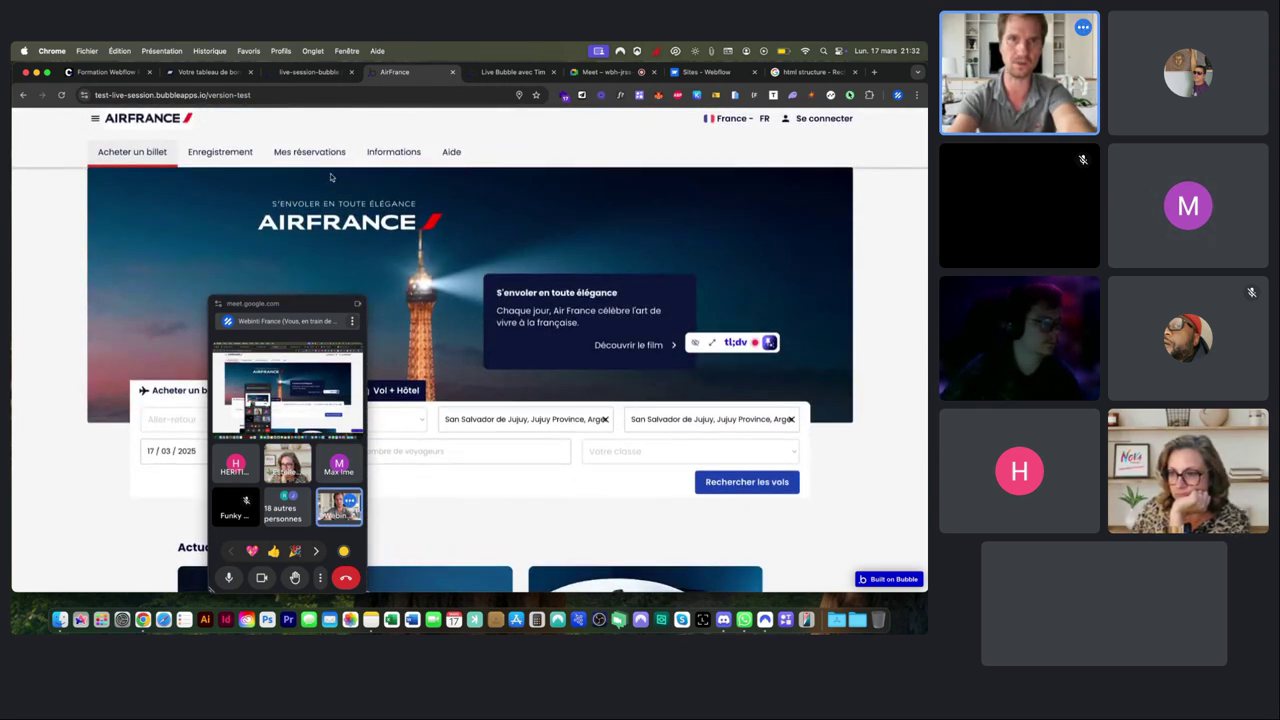
{"action": "left_click", "coordinate": [312, 73]}
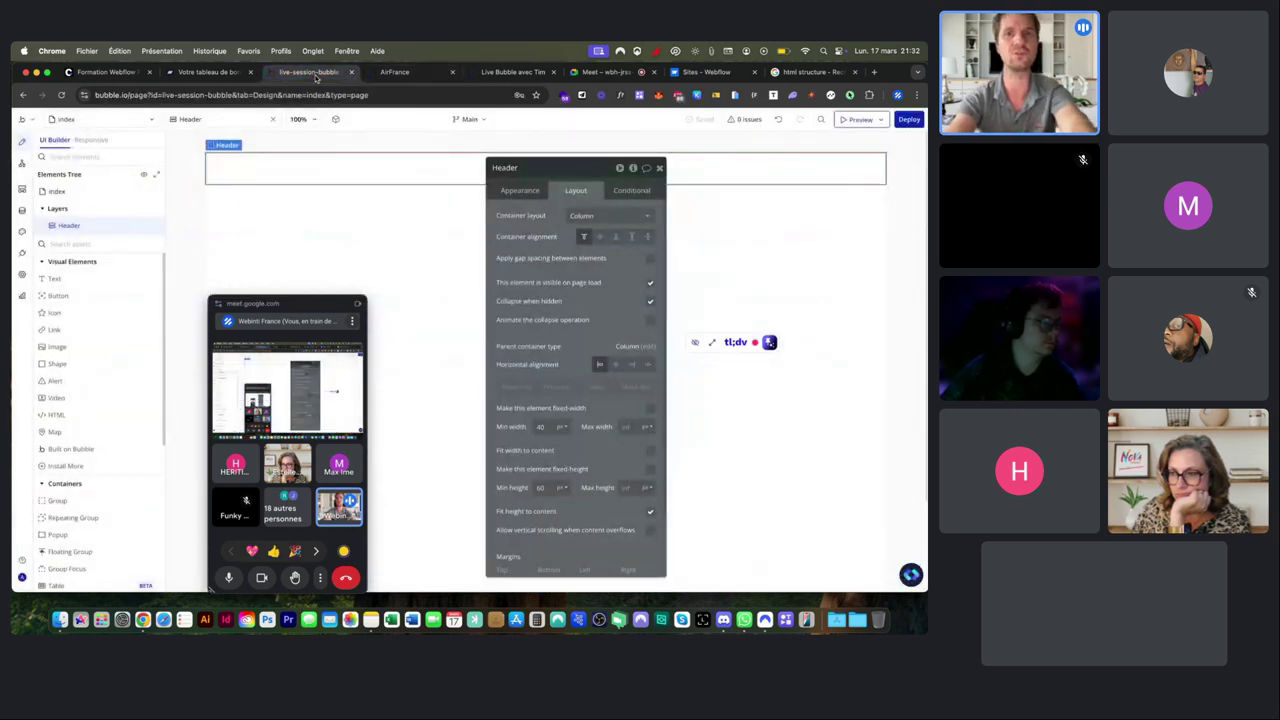
Add a Group from the 'gro' search into the Header and name it Container, capped at 1280 px.
{"action": "left_click_drag", "start_coordinate": [71, 224], "coordinate": [69, 240]}
{"action": "left_click", "coordinate": [69, 243]}
{"action": "type", "text": "gr"}
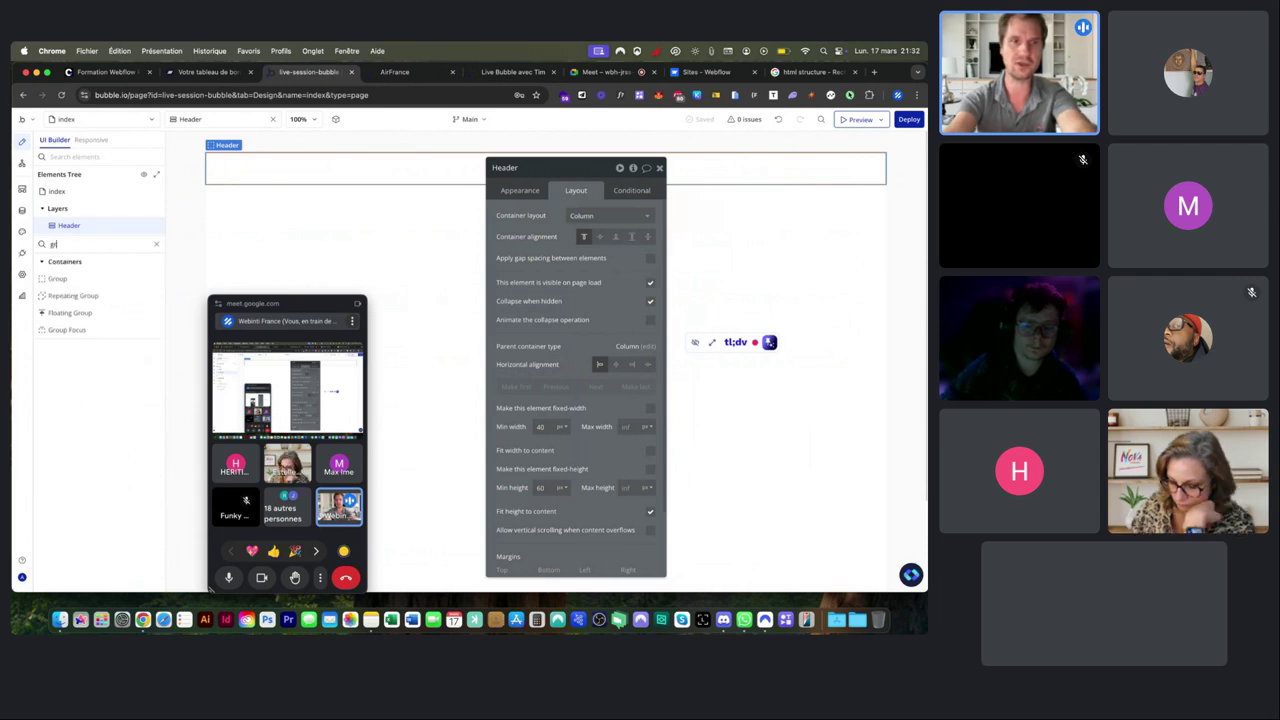
{"action": "type", "text": "o"}
{"action": "left_click_drag", "start_coordinate": [57, 278], "coordinate": [264, 166]}
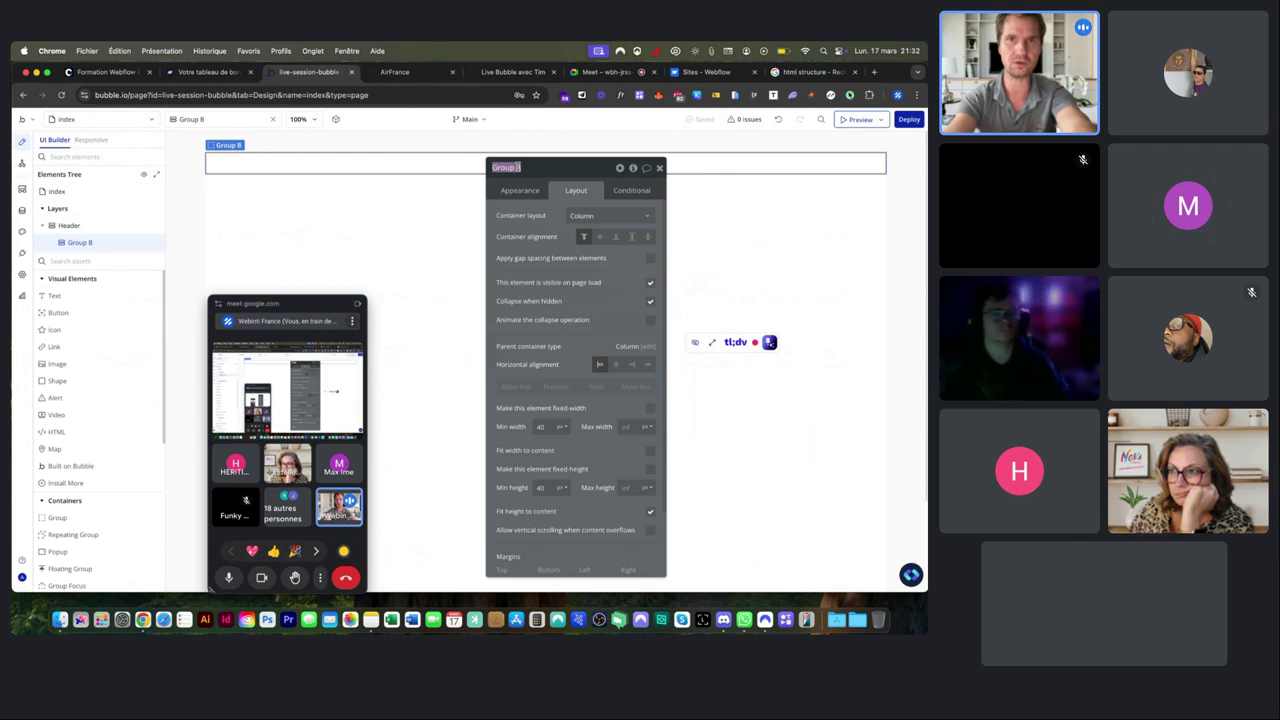
{"action": "left_click", "coordinate": [410, 72]}
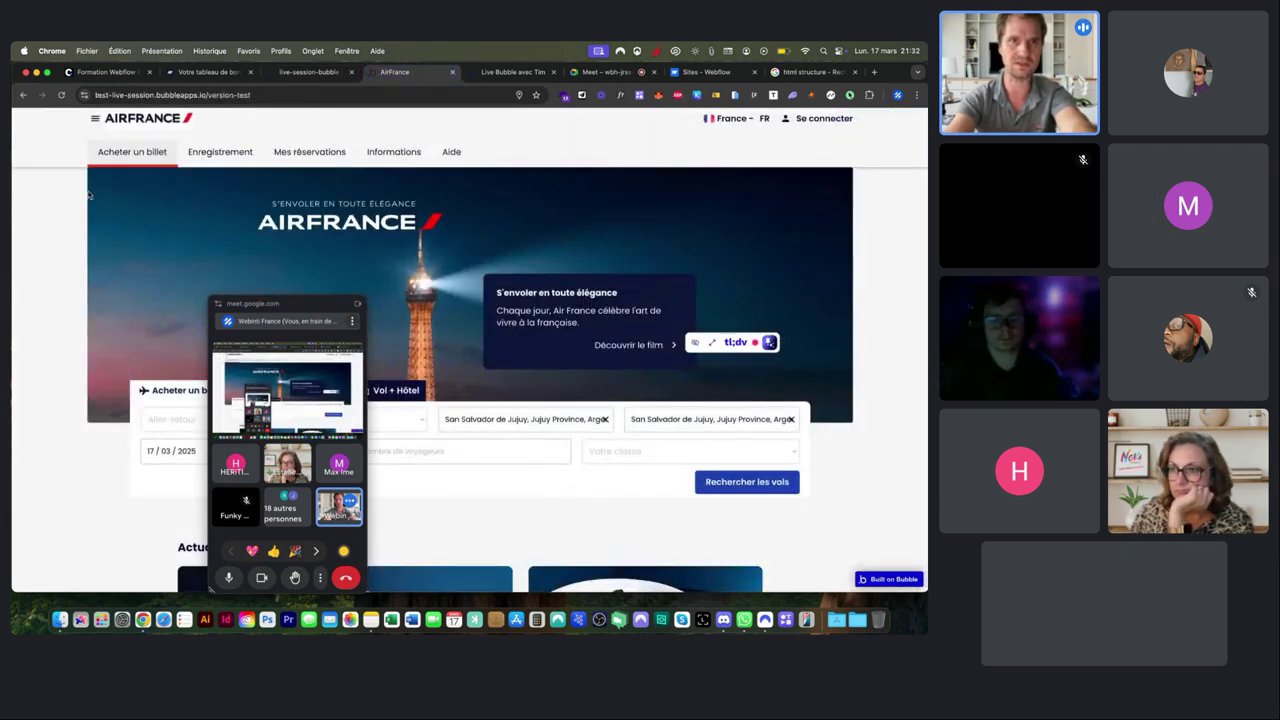
{"action": "left_click", "coordinate": [310, 72]}
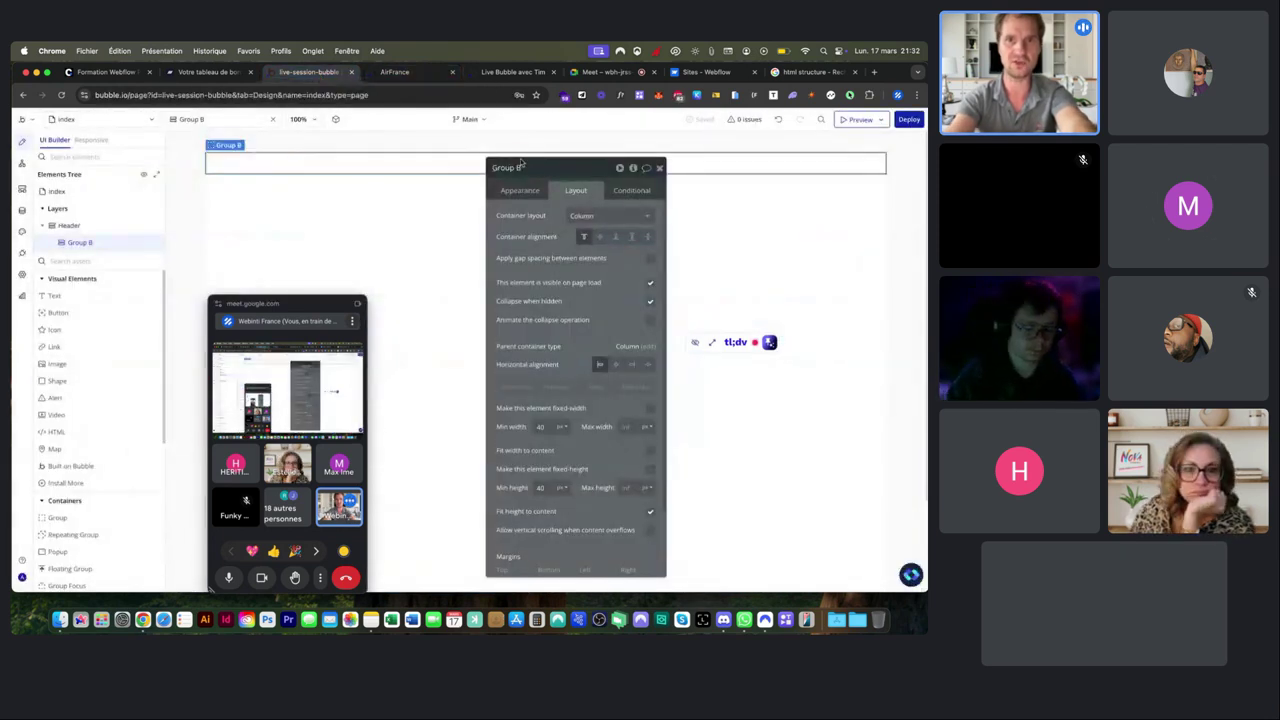
{"action": "type", "text": "C"}
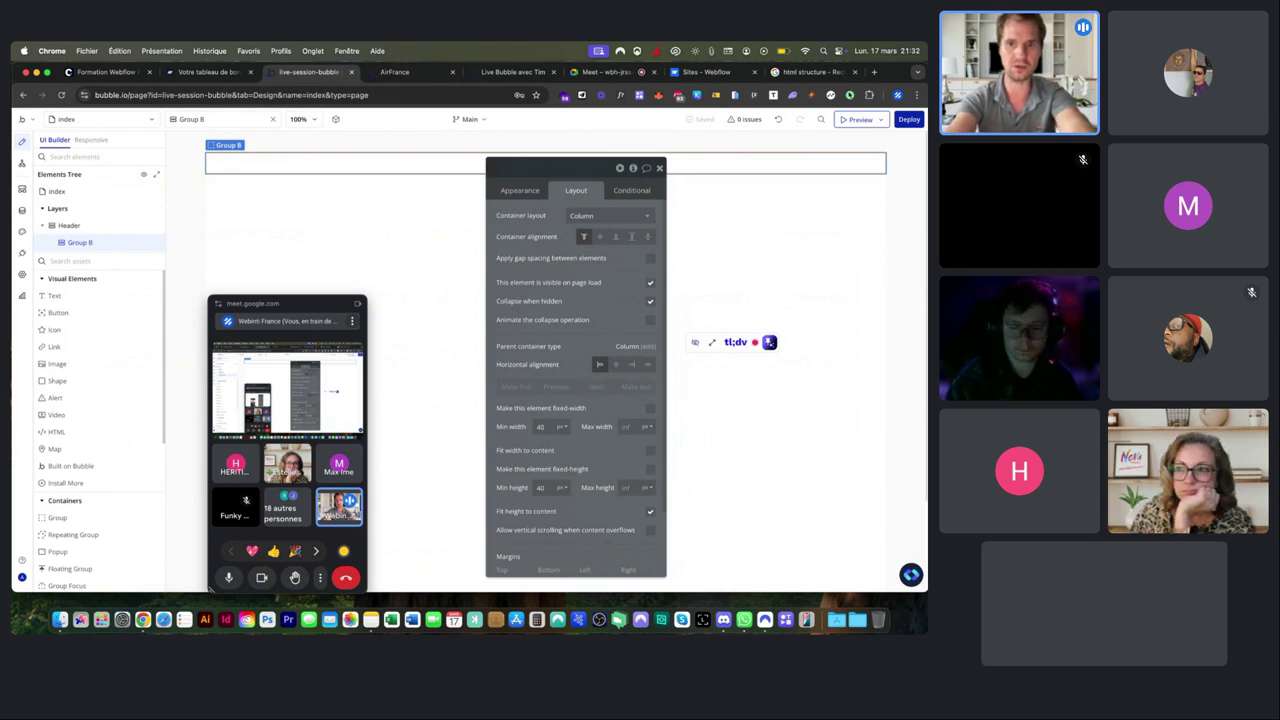
{"action": "type", "text": "ontainer"}
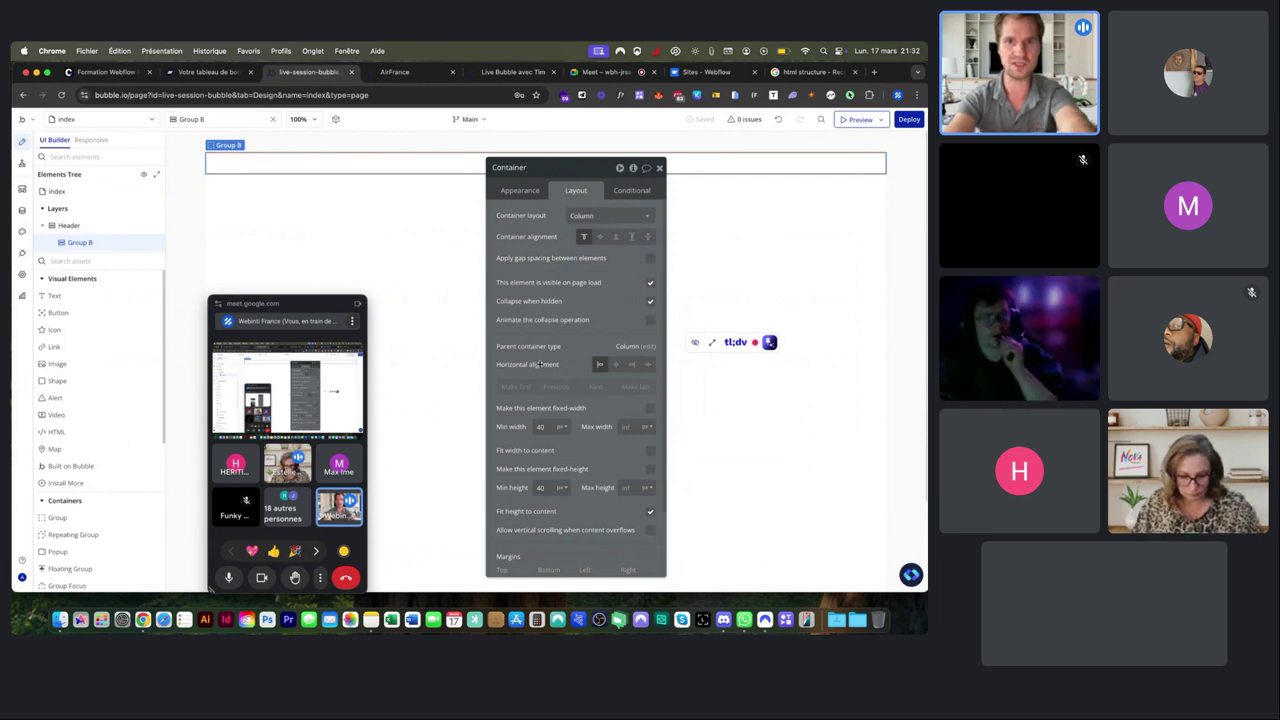
{"action": "left_click", "coordinate": [399, 73]}
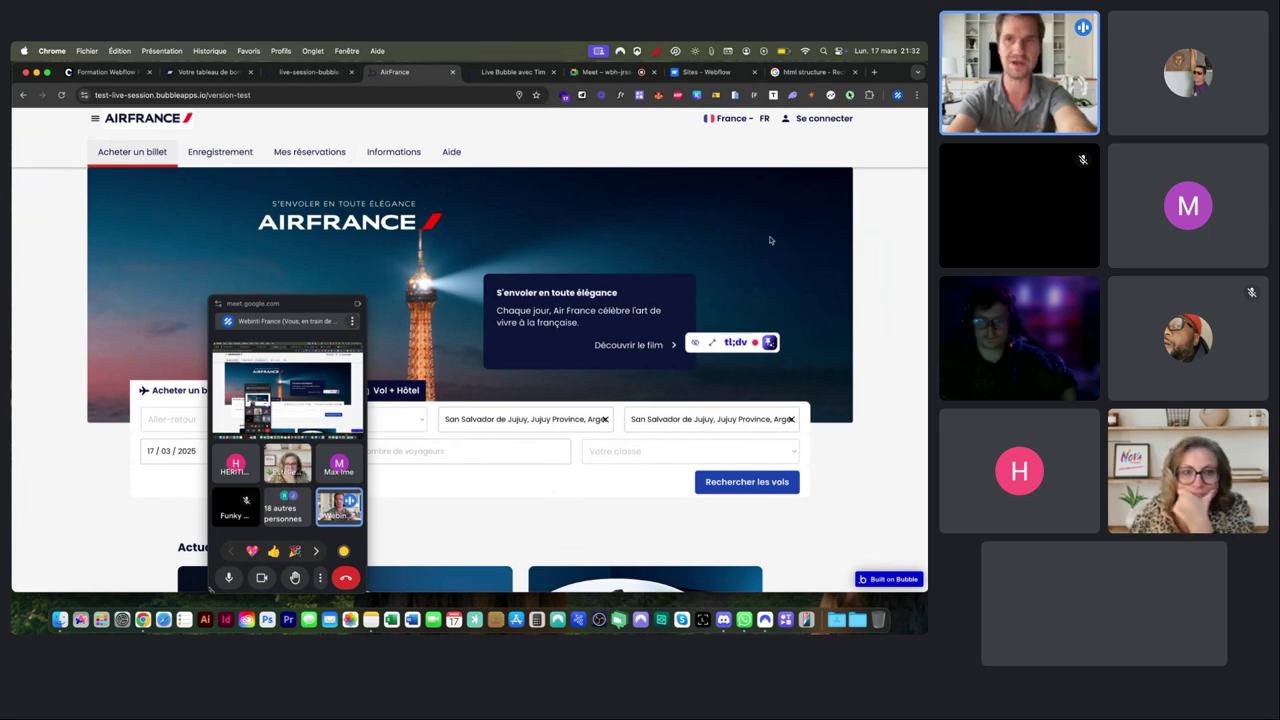
{"action": "left_click", "coordinate": [308, 72]}
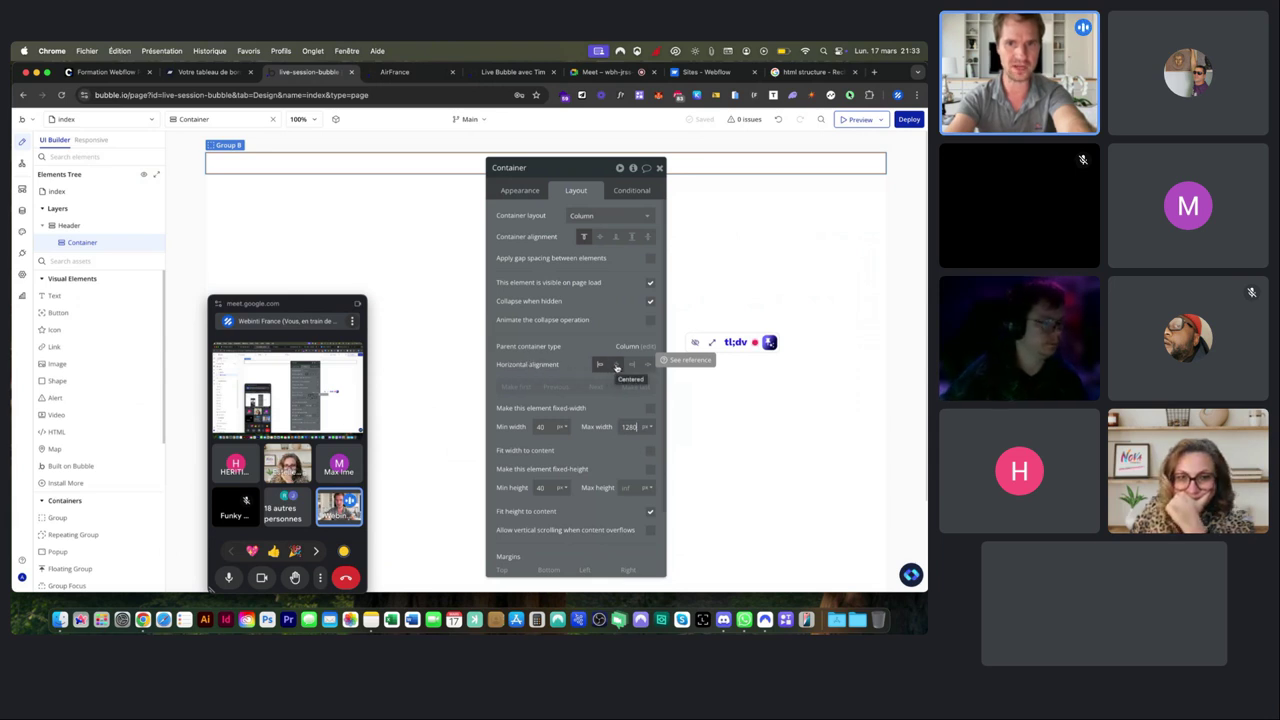
Center the Container horizontally and give it a flat pale pink #FFEBEB background.
{"action": "left_click", "coordinate": [616, 366]}
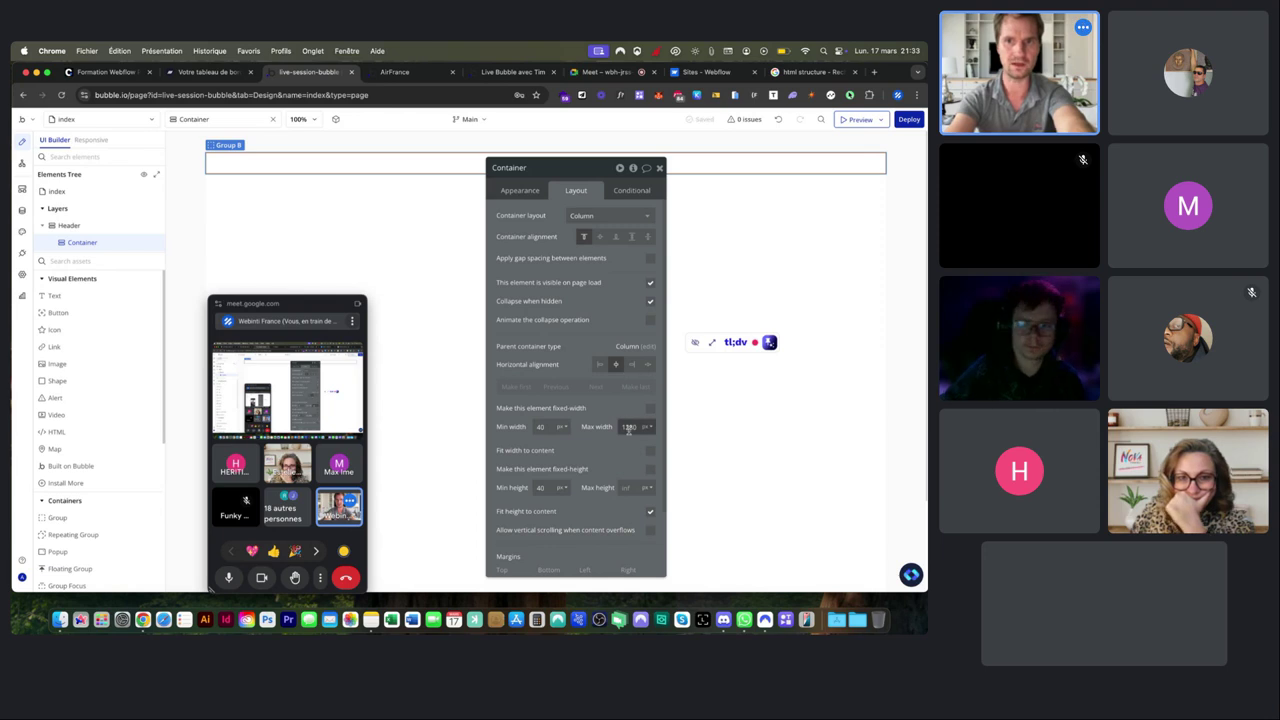
{"action": "left_click", "coordinate": [520, 191]}
{"action": "left_click", "coordinate": [590, 413]}
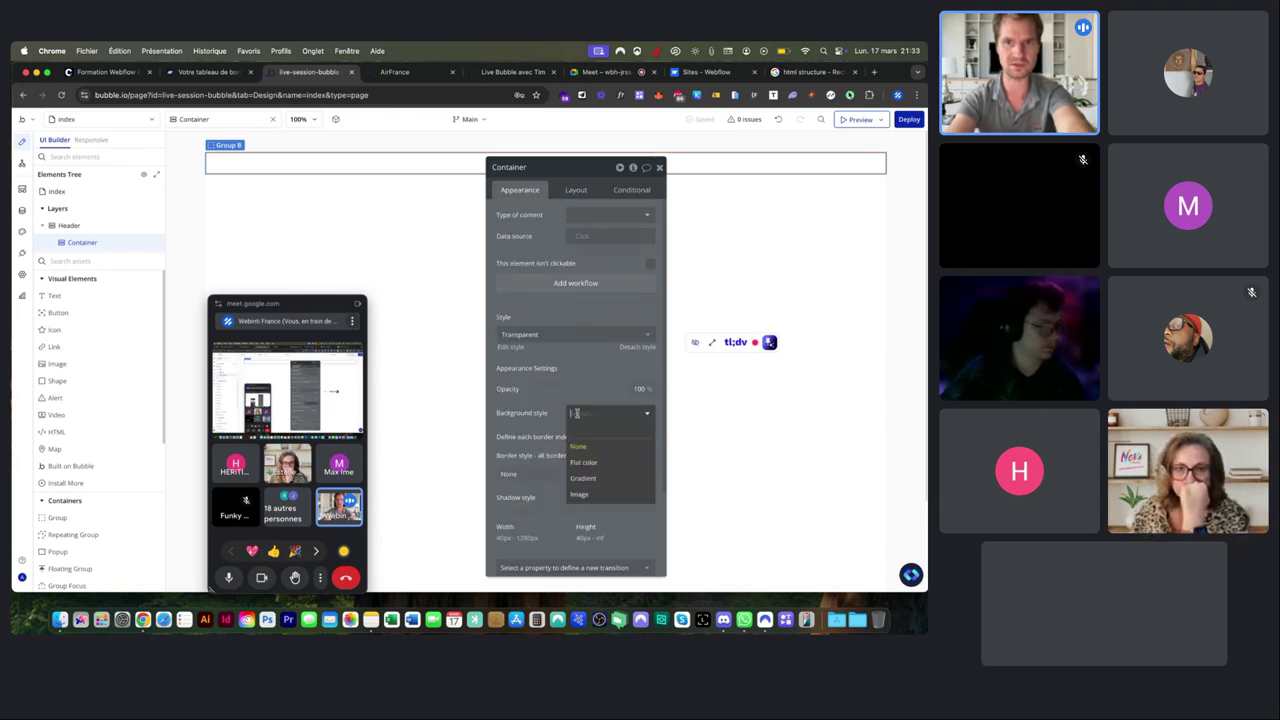
{"action": "left_click", "coordinate": [587, 463]}
{"action": "left_click", "coordinate": [573, 434]}
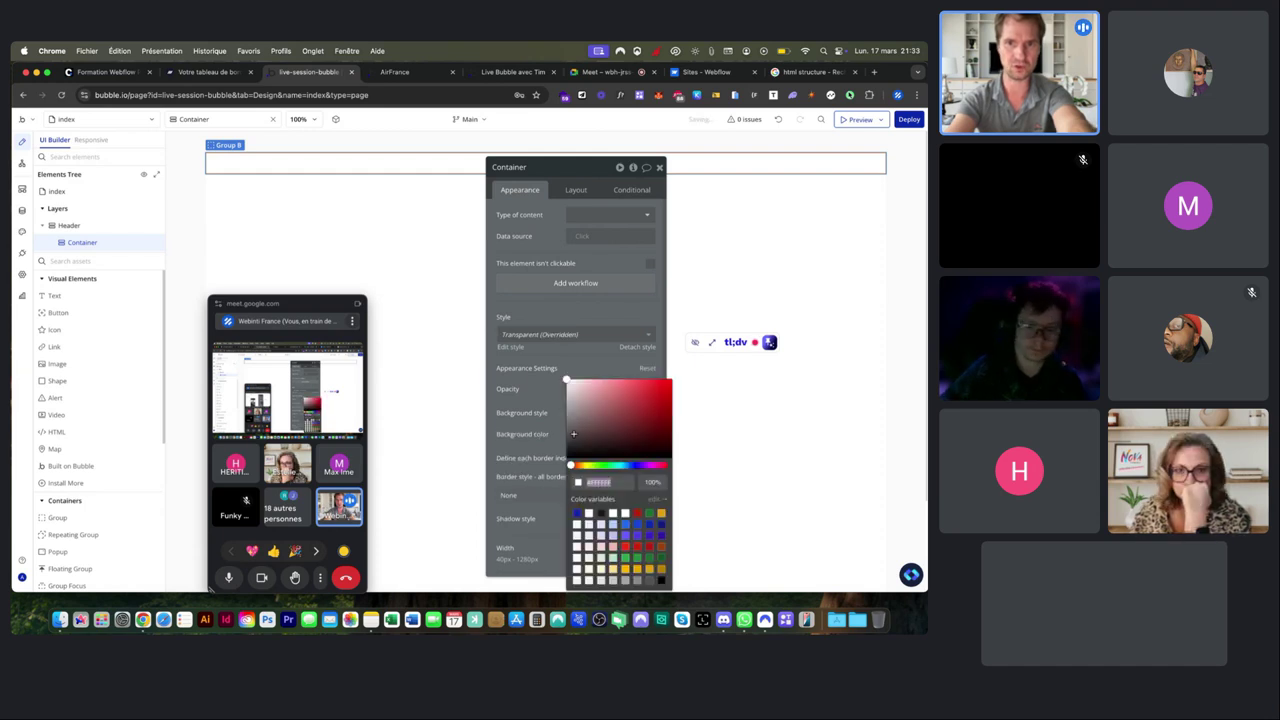
{"action": "left_click_drag", "start_coordinate": [578, 432], "coordinate": [576, 373]}
Reload the app's live preview to show the pink header bar.
{"action": "left_click", "coordinate": [410, 72]}
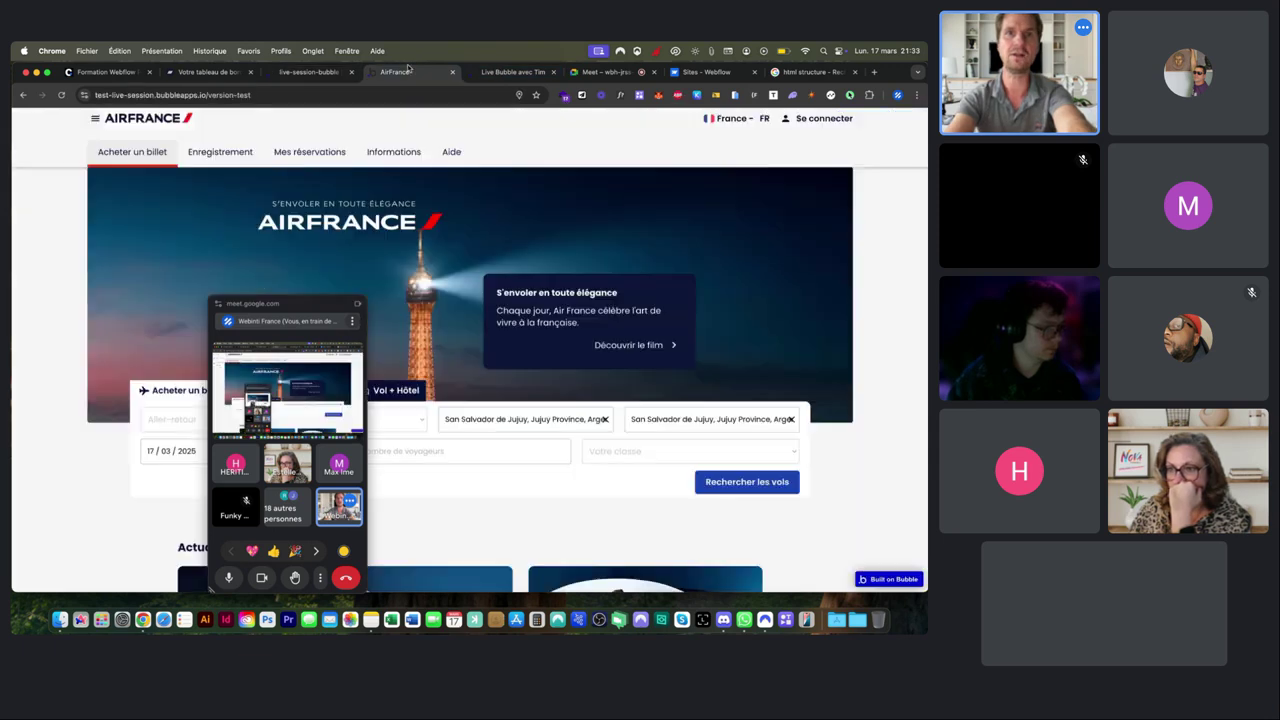
{"action": "left_click", "coordinate": [488, 73]}
{"action": "key", "text": "super+r"}
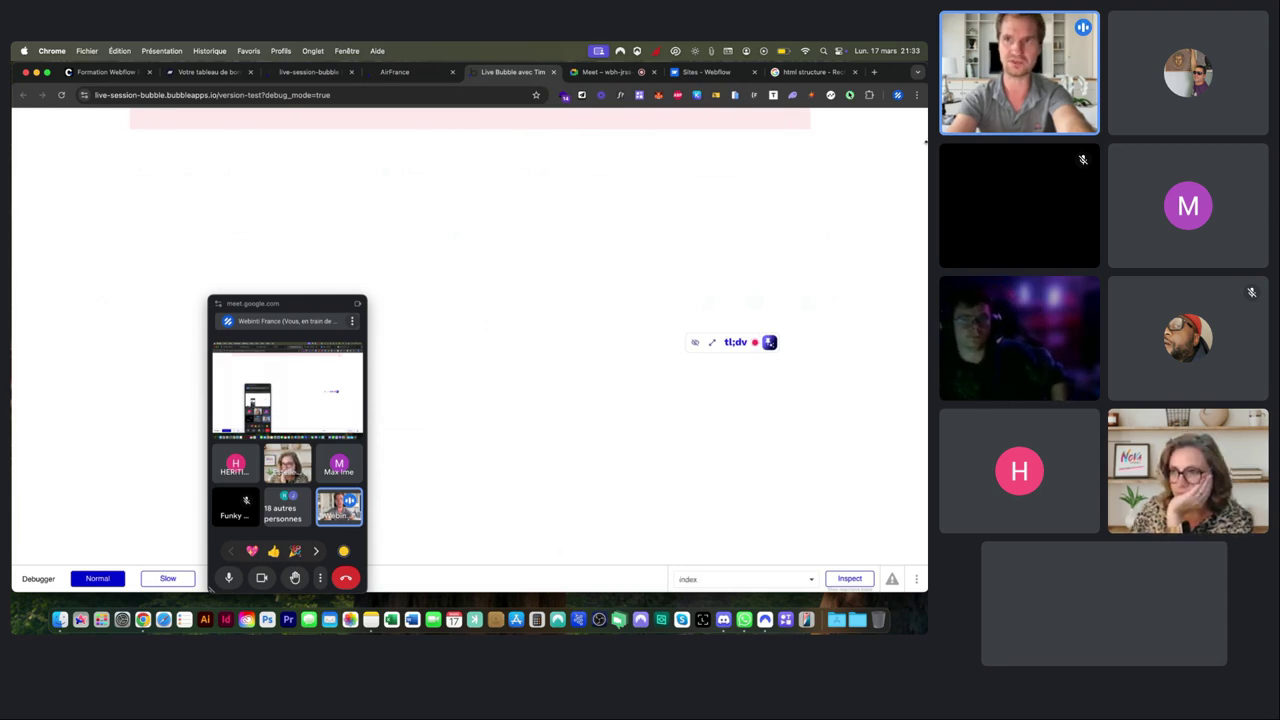
Turn off 'Fit height to content' for the Container, then bring up the Air France site.
{"action": "left_click_drag", "start_coordinate": [927, 141], "coordinate": [747, 149]}
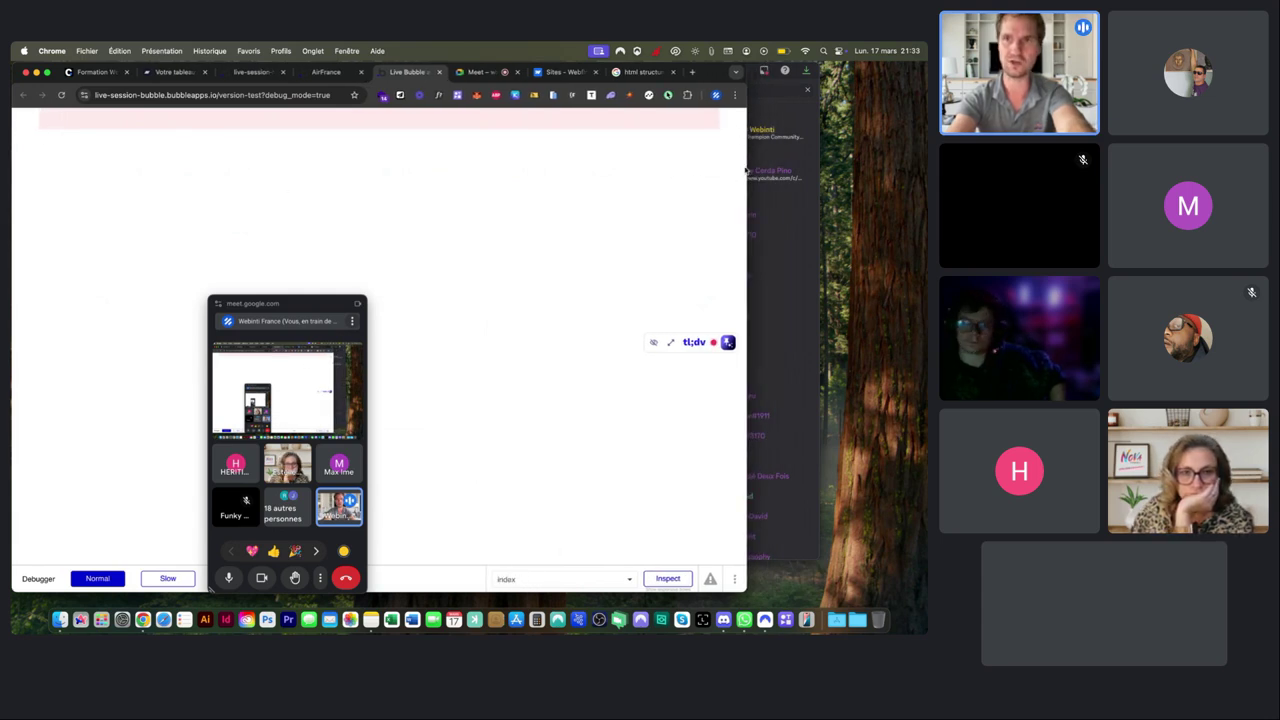
{"action": "left_click_drag", "start_coordinate": [746, 167], "coordinate": [926, 169]}
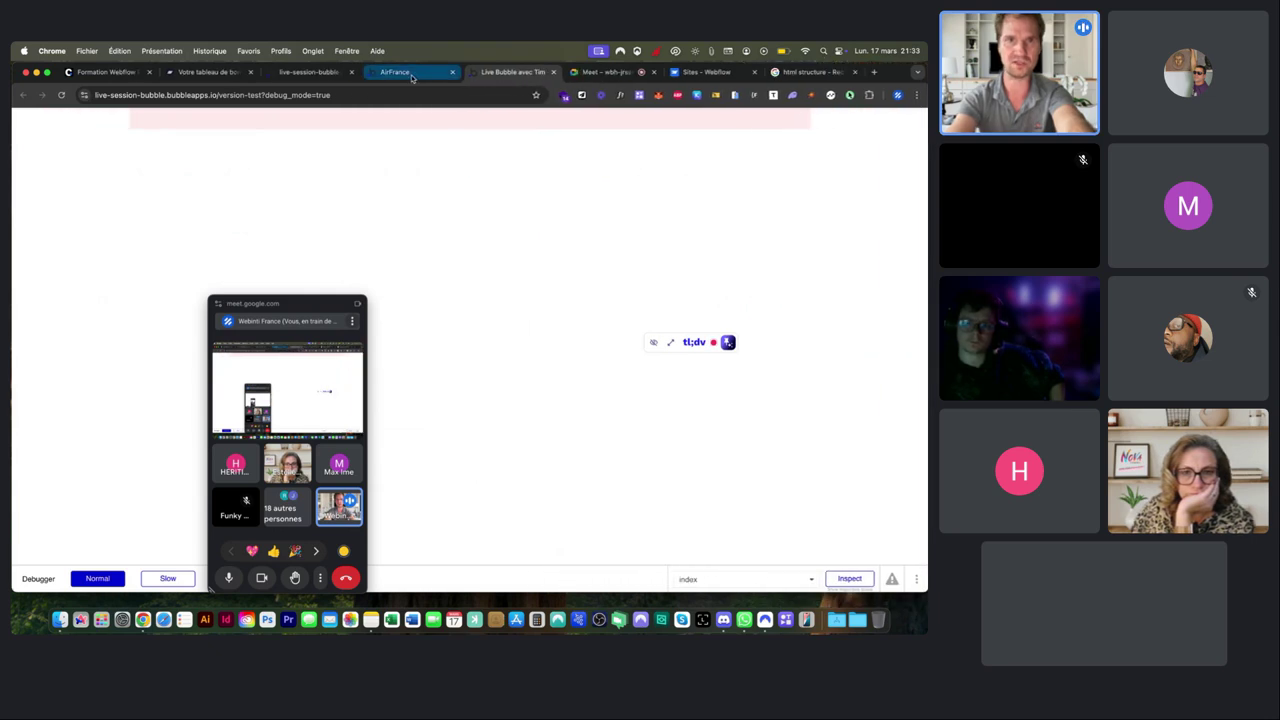
{"action": "left_click", "coordinate": [400, 72]}
{"action": "left_click_drag", "start_coordinate": [310, 72], "coordinate": [412, 76]}
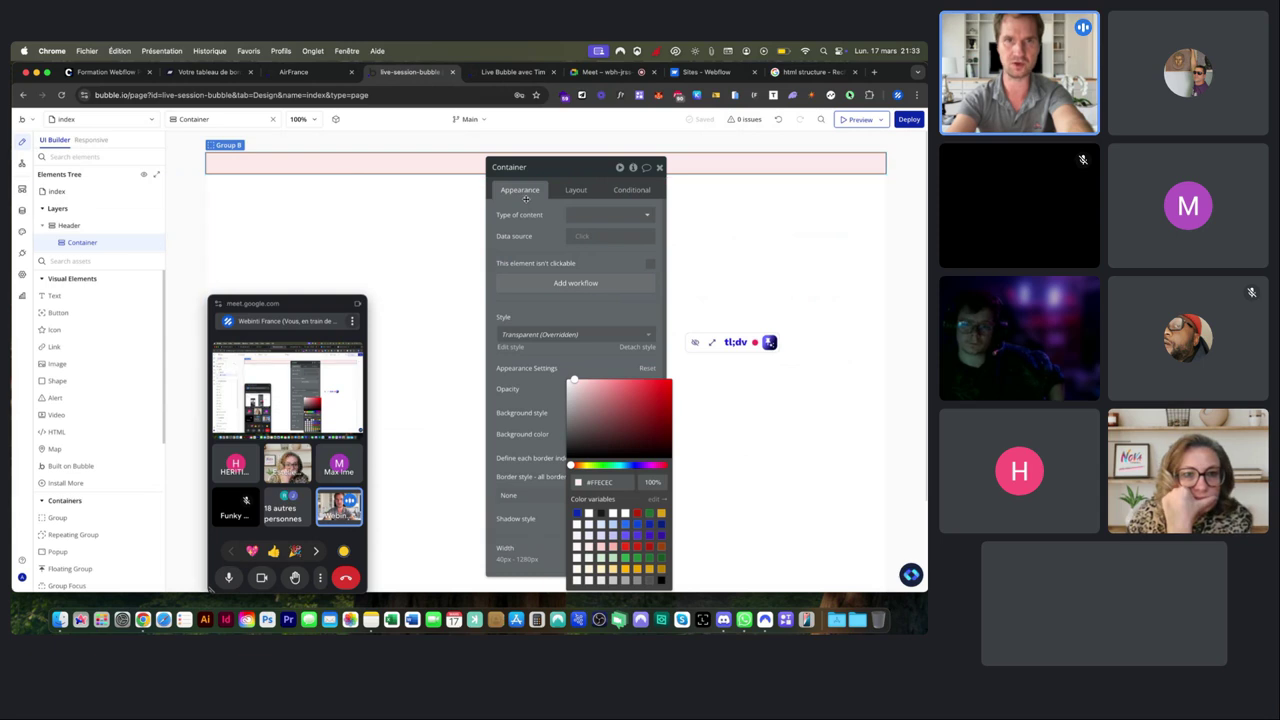
{"action": "left_click", "coordinate": [575, 190]}
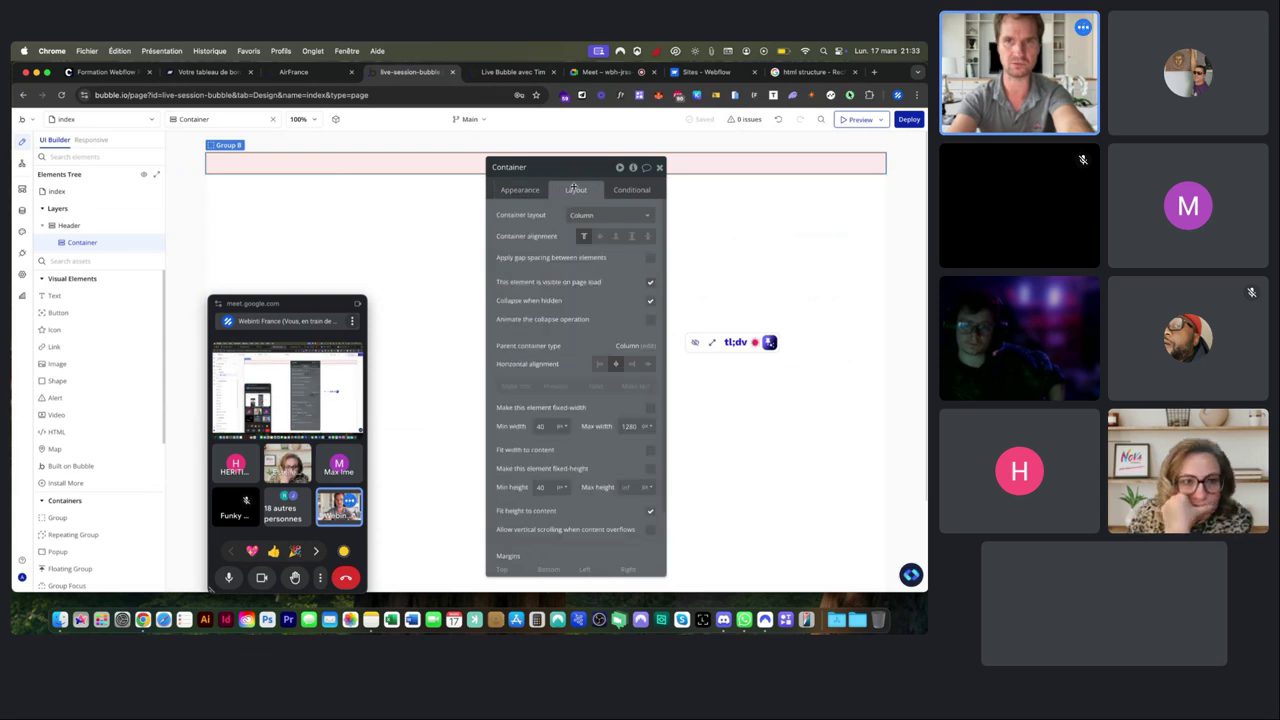
{"action": "left_click", "coordinate": [647, 510]}
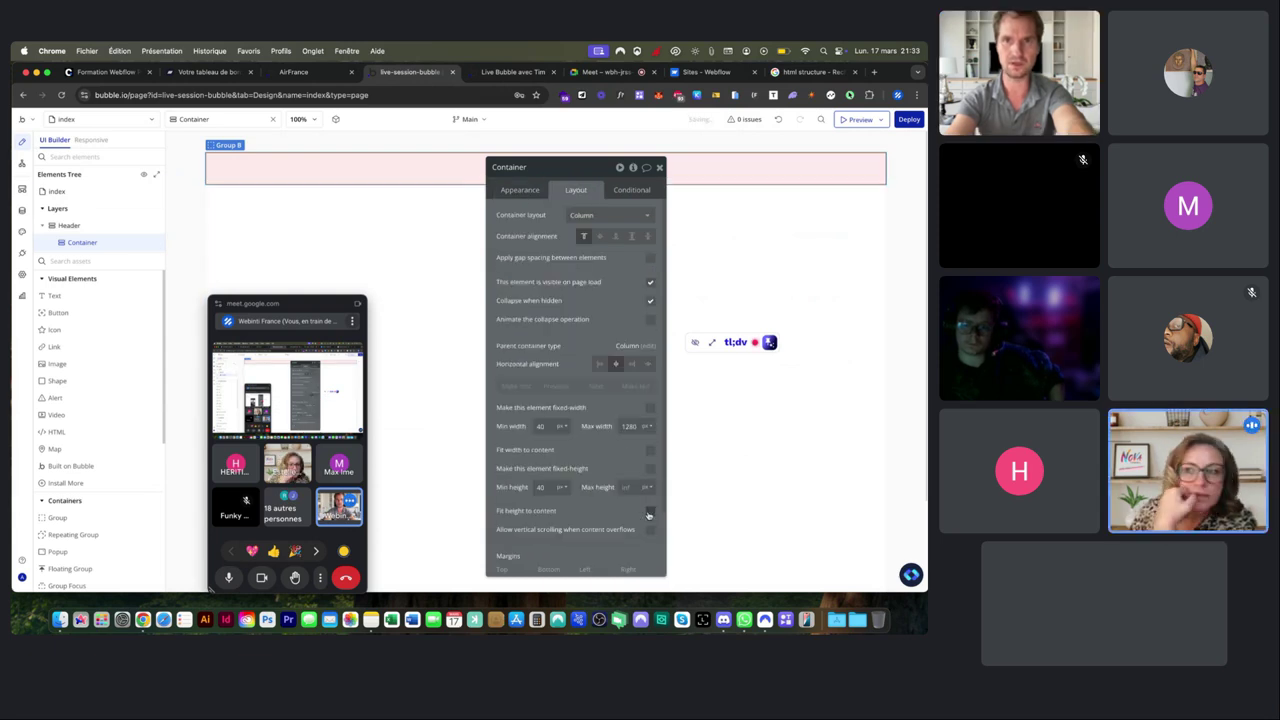
{"action": "left_click", "coordinate": [521, 190]}
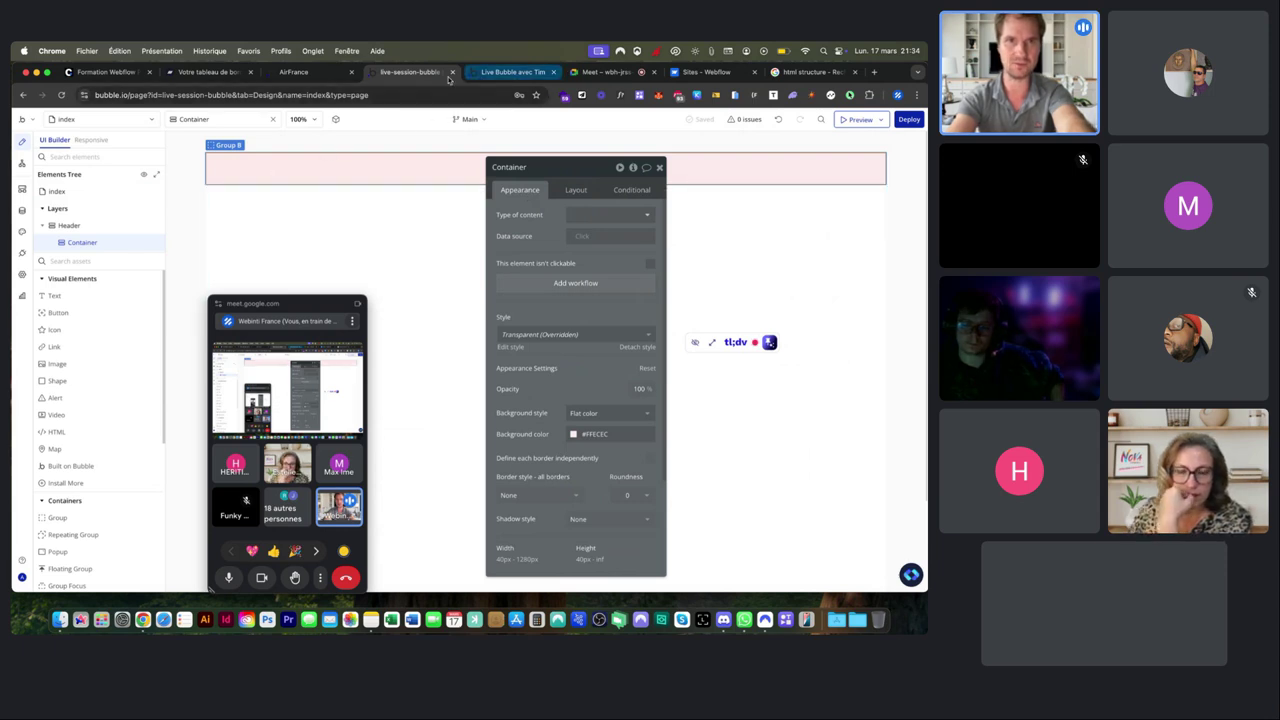
{"action": "left_click", "coordinate": [293, 72]}
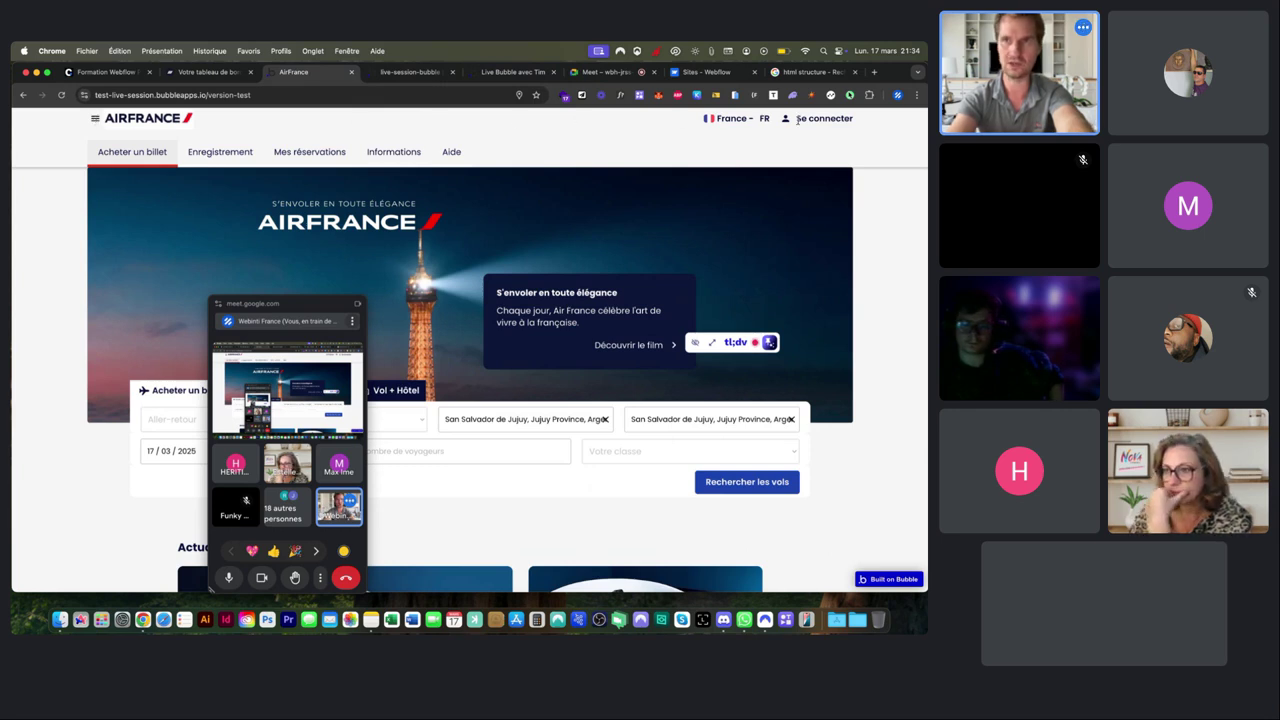
Compare against the Air France site again, ending back in the editor's element search field.
{"action": "left_click", "coordinate": [410, 72]}
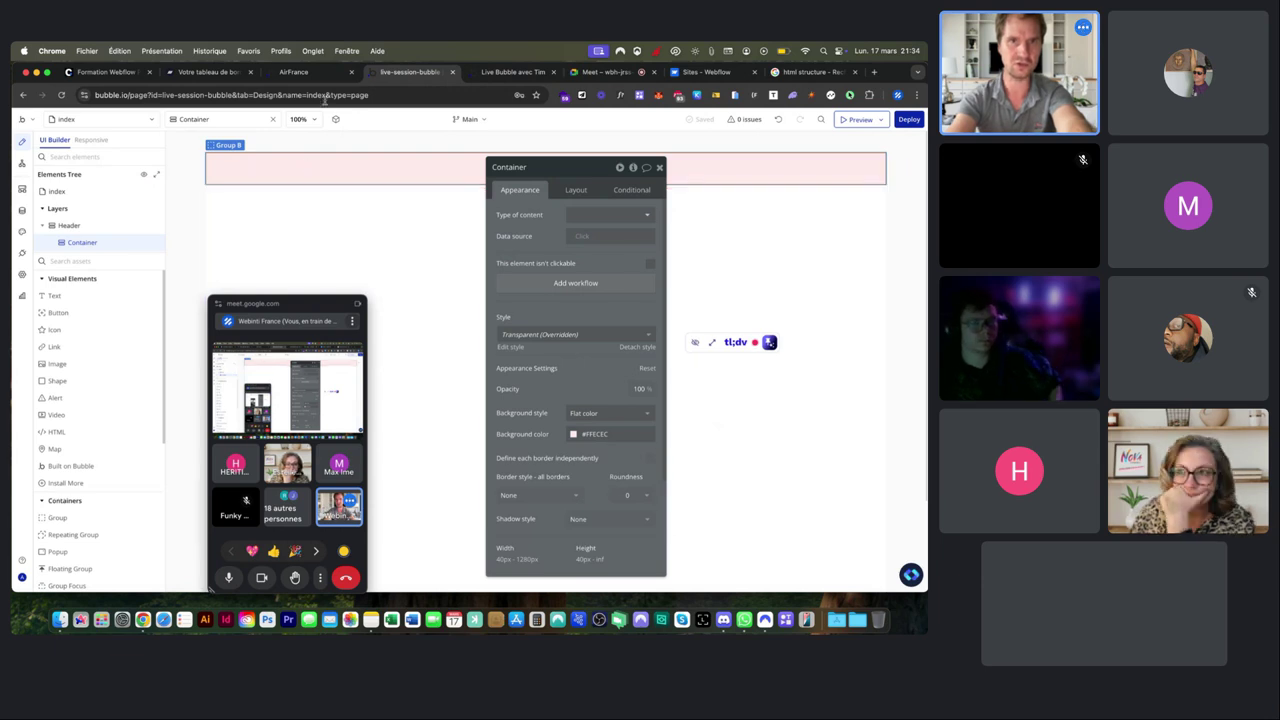
{"action": "left_click", "coordinate": [293, 72]}
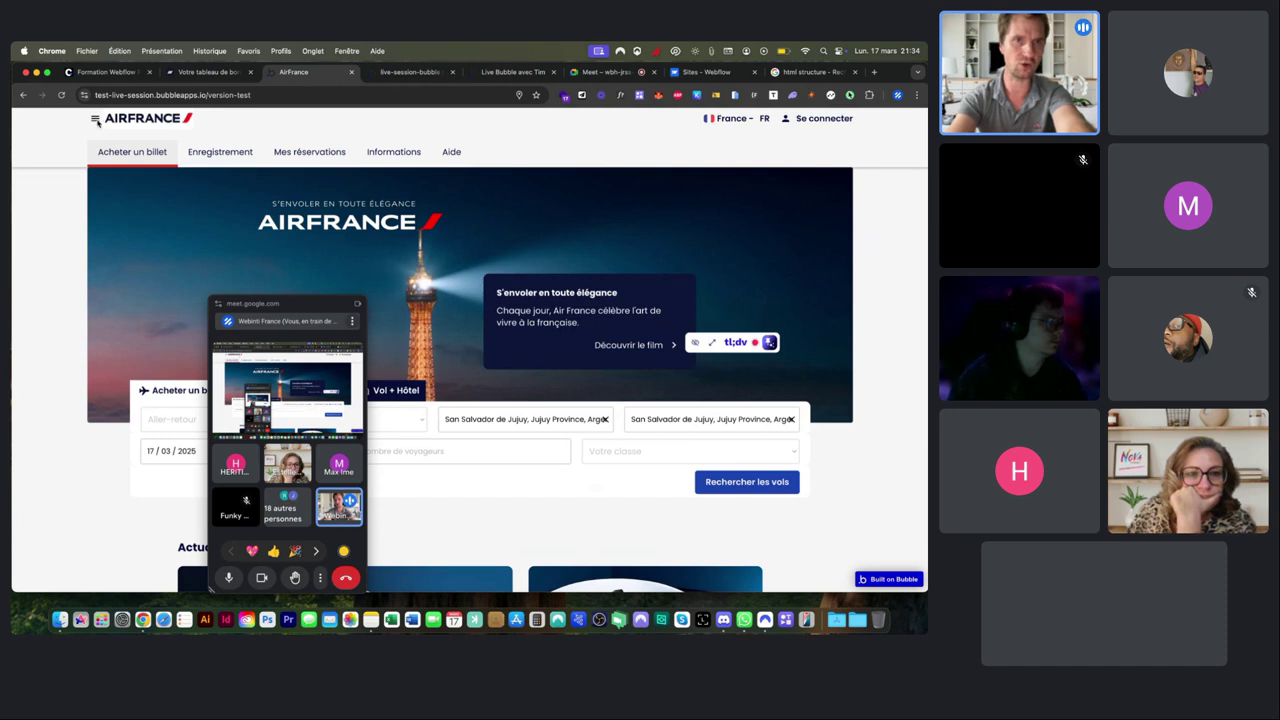
{"action": "left_click", "coordinate": [410, 72]}
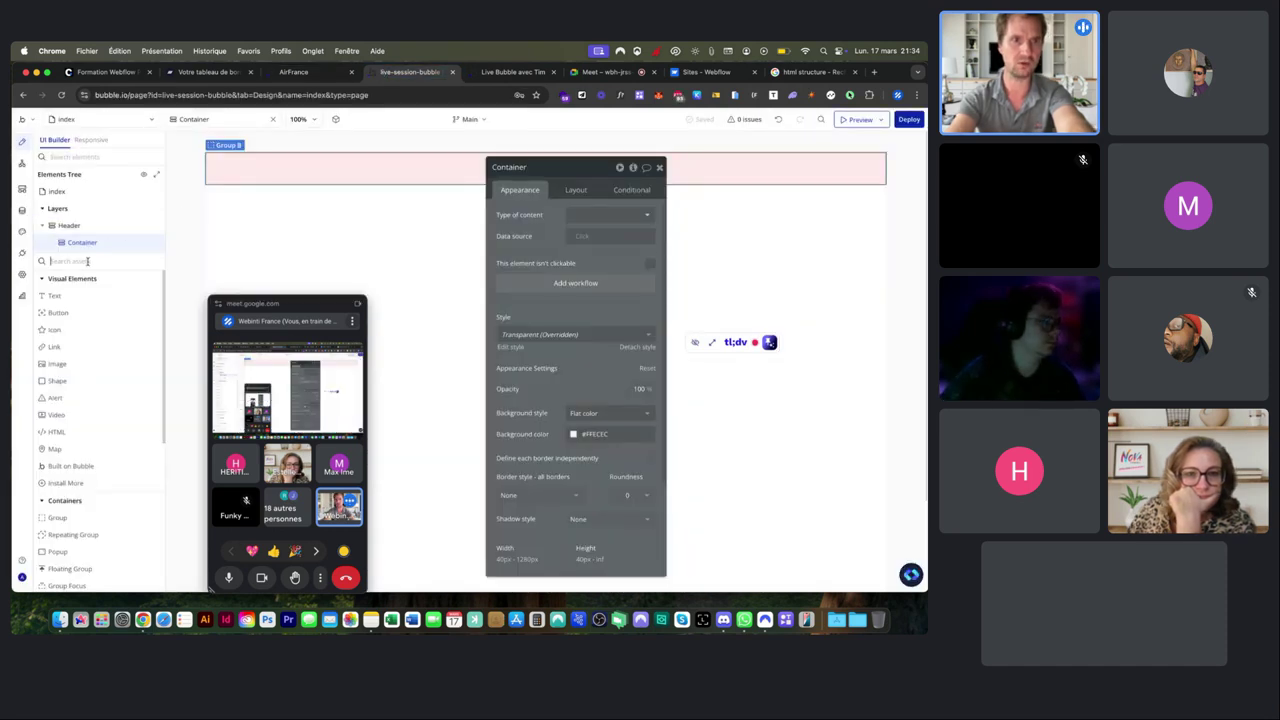
{"action": "left_click", "coordinate": [88, 261]}
Add a Group inside the Container, rename it Group Logo, and keep its layout as Column.
{"action": "type", "text": "gr"}
{"action": "left_click_drag", "start_coordinate": [58, 296], "coordinate": [226, 158]}
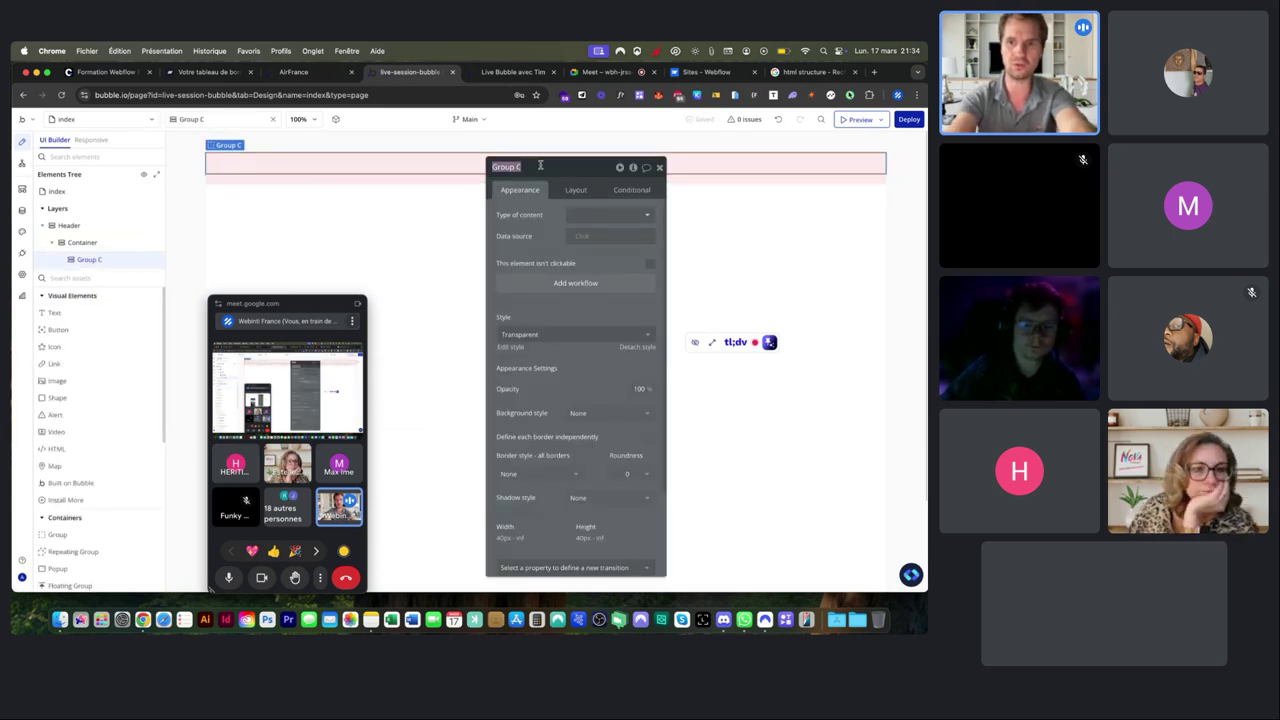
{"action": "key", "text": "Right"}
{"action": "key", "text": "BackSpace"}
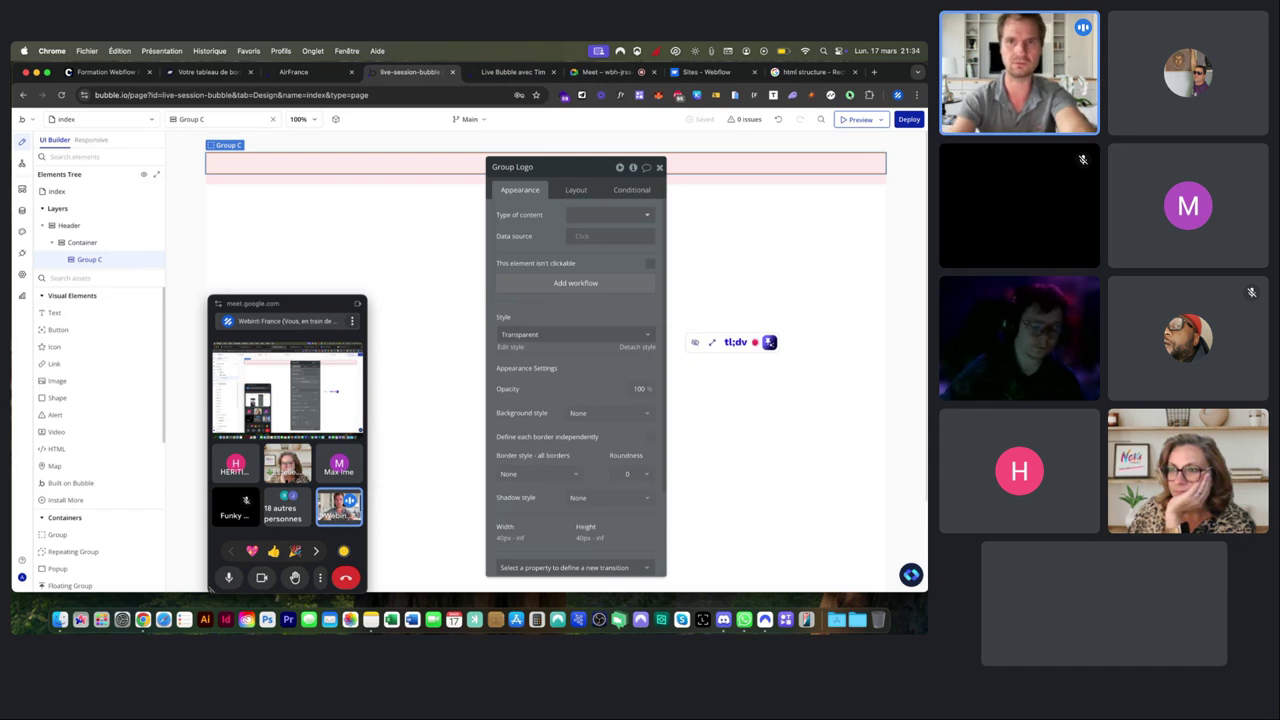
{"action": "left_click", "coordinate": [576, 191]}
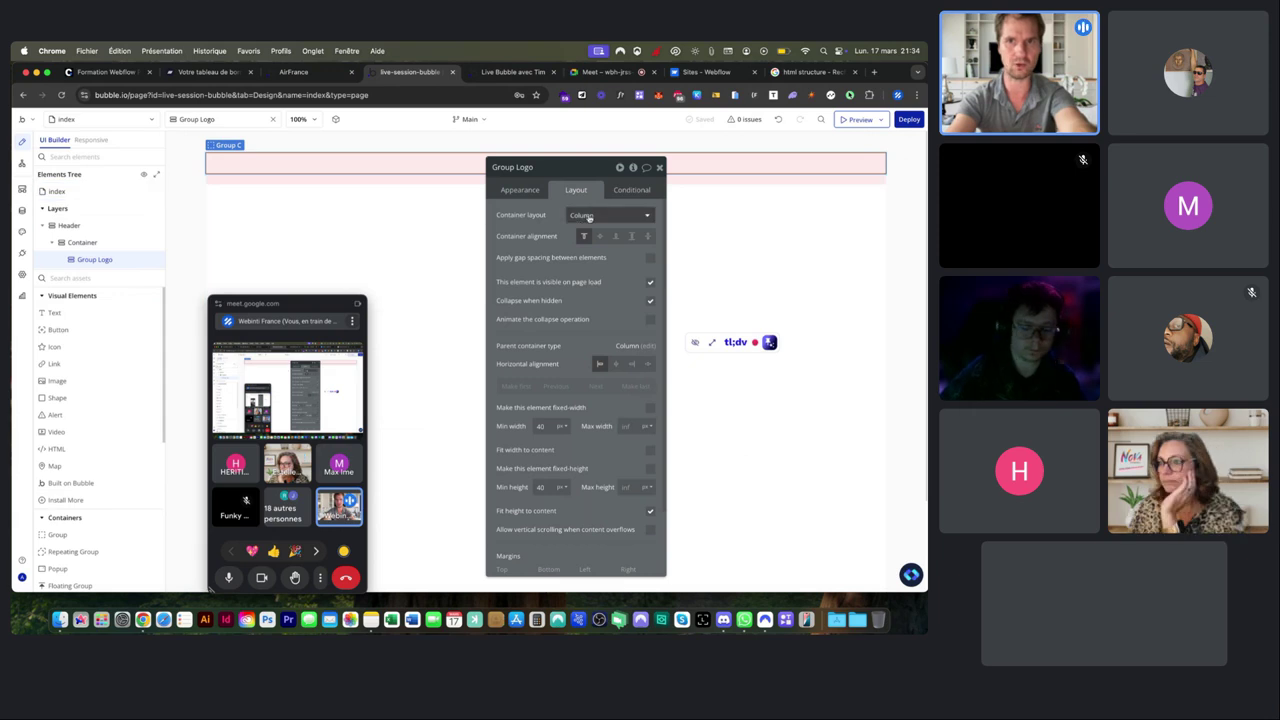
{"action": "left_click", "coordinate": [583, 215]}
{"action": "left_click", "coordinate": [584, 249]}
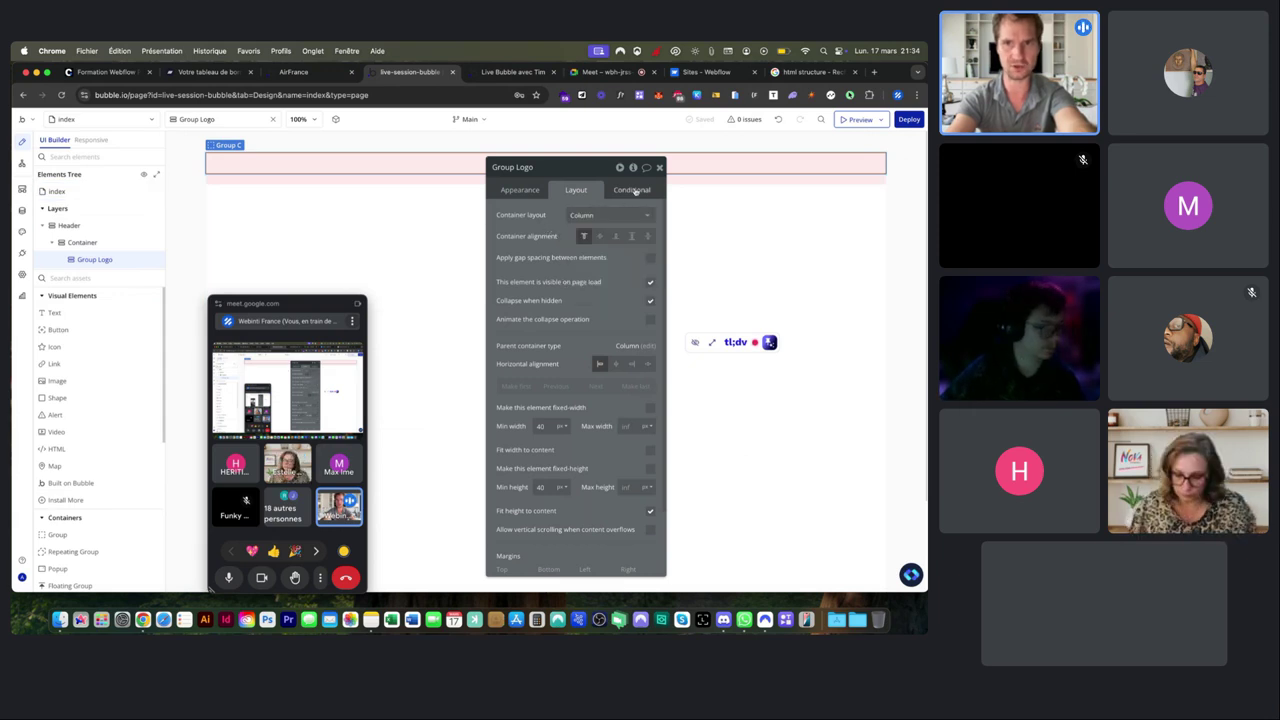
{"action": "left_click", "coordinate": [659, 167]}
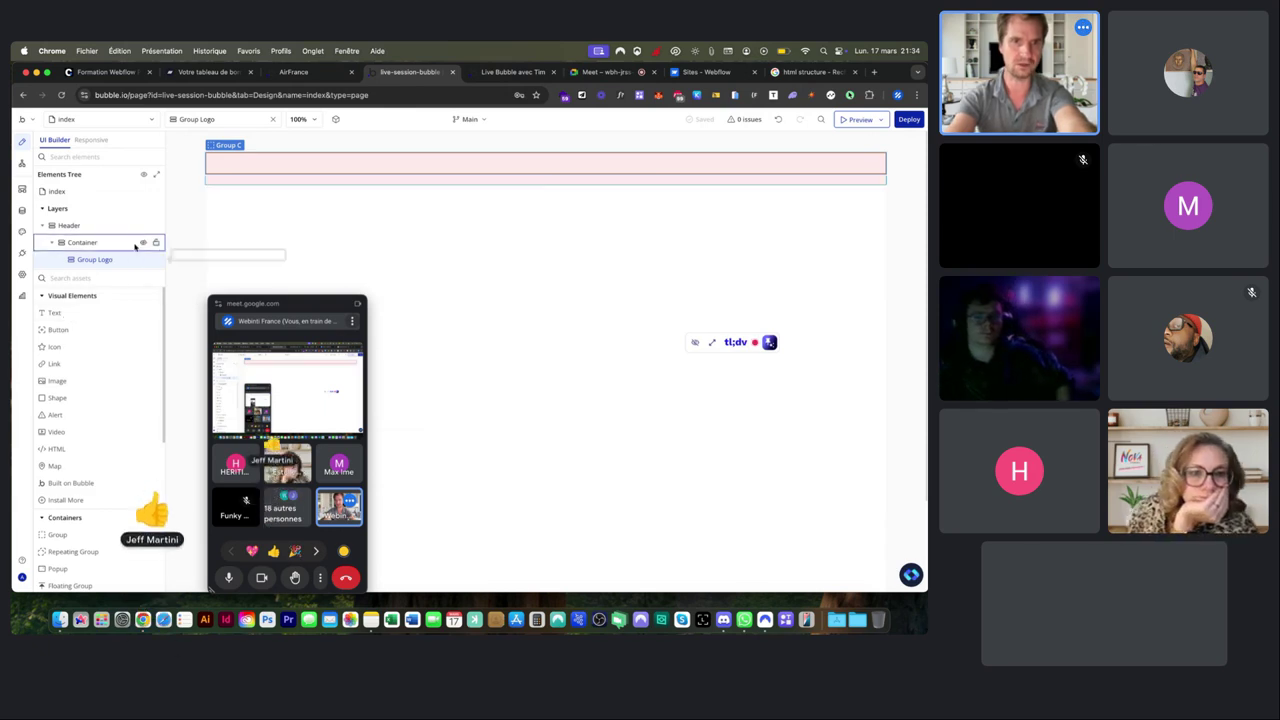
{"action": "double_click", "coordinate": [231, 161]}
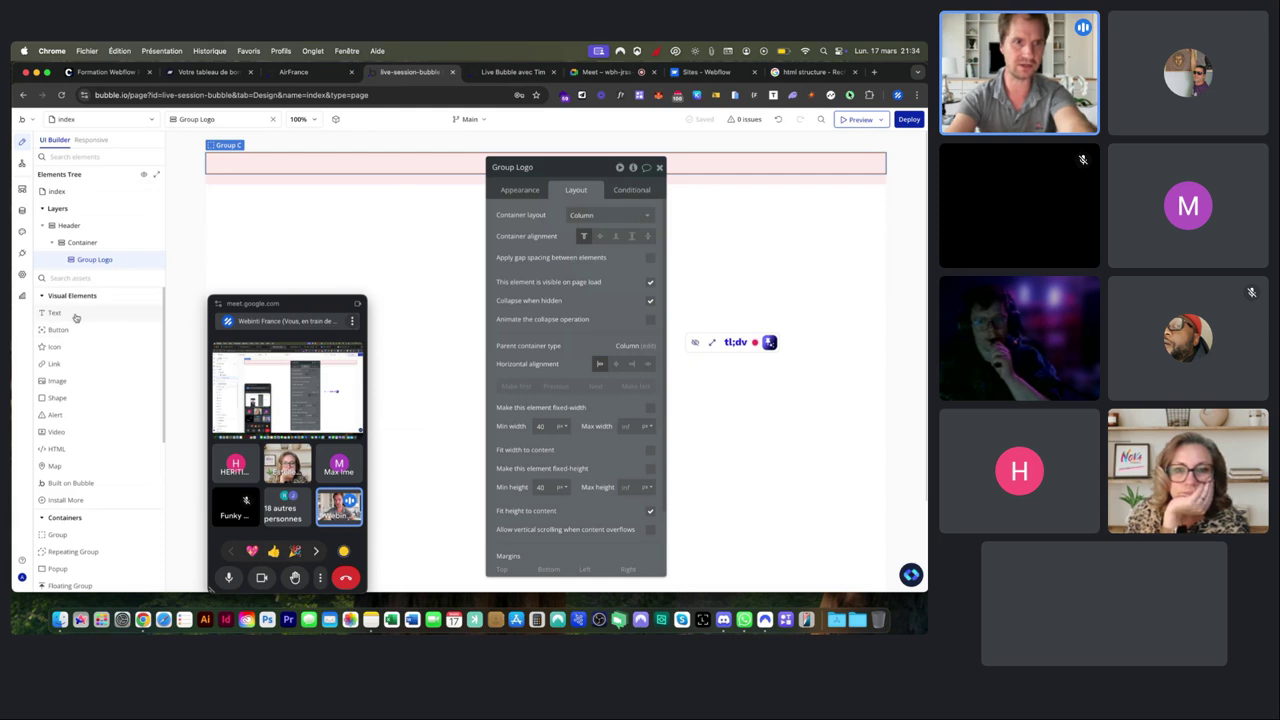
Place two Text elements reading 'Test' and 'Test 2' inside Group Logo.
{"action": "left_click_drag", "start_coordinate": [73, 313], "coordinate": [229, 162]}
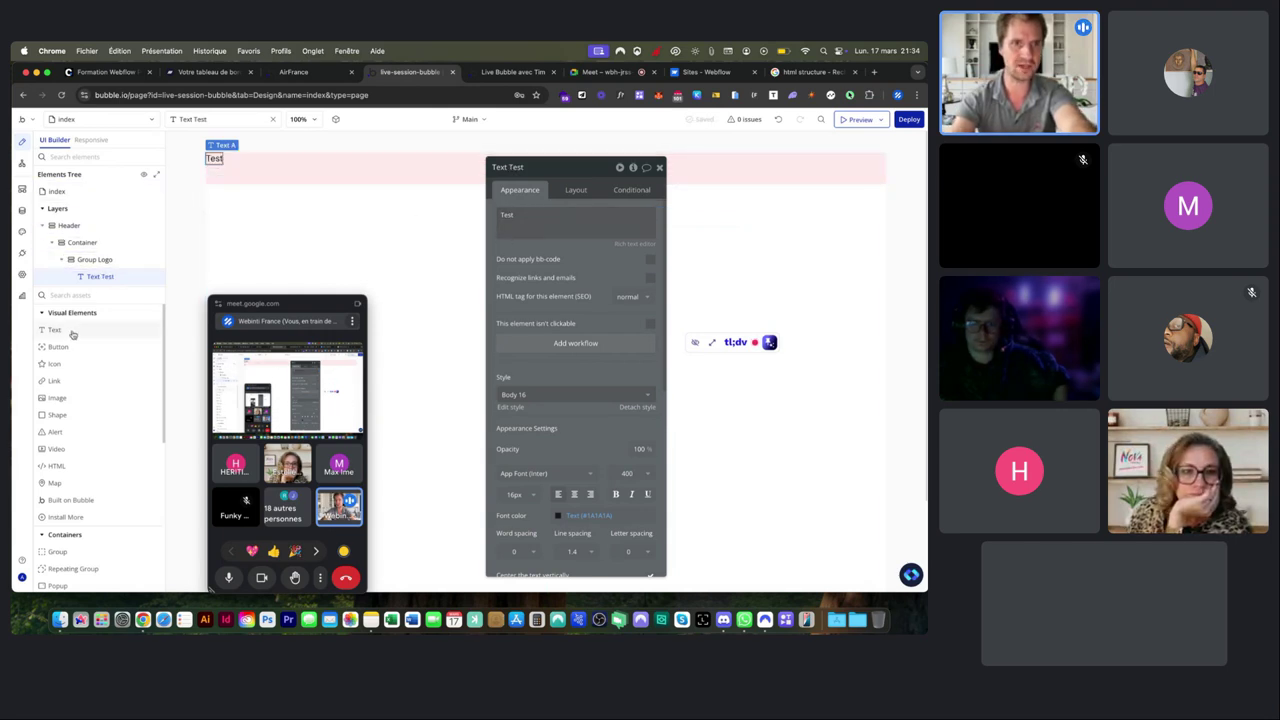
{"action": "left_click", "coordinate": [95, 259]}
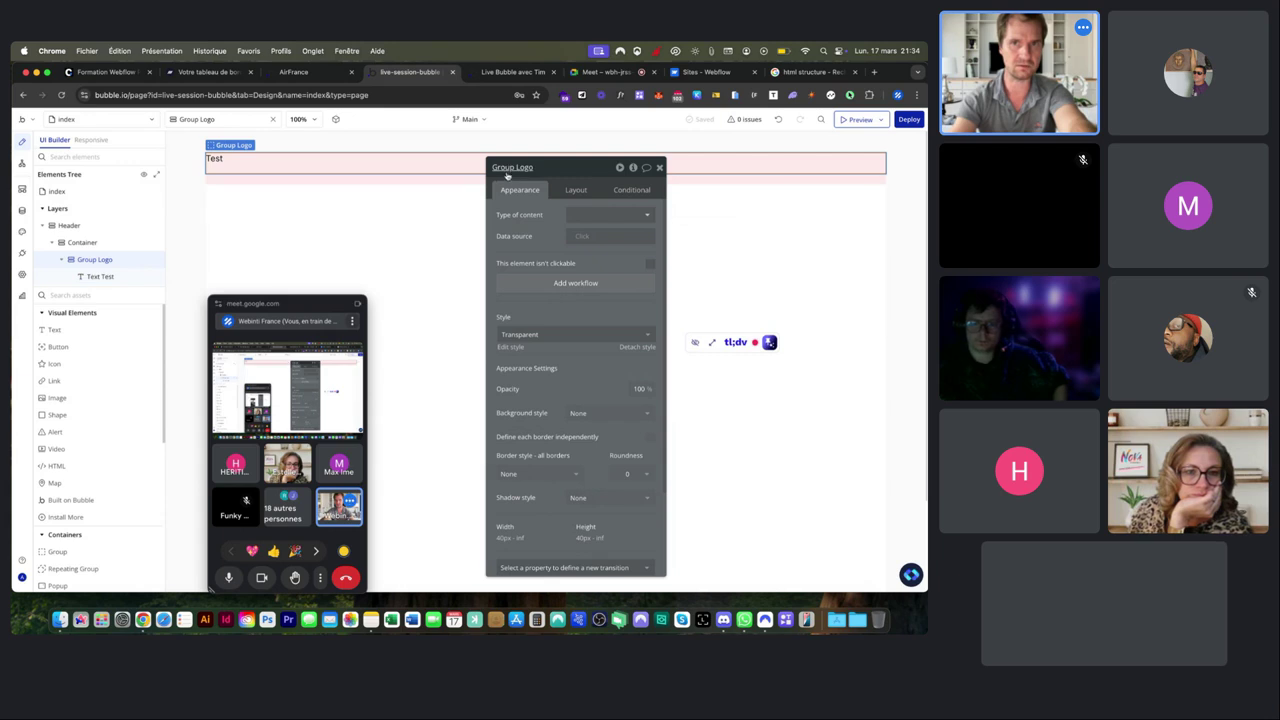
{"action": "left_click_drag", "start_coordinate": [64, 332], "coordinate": [242, 159]}
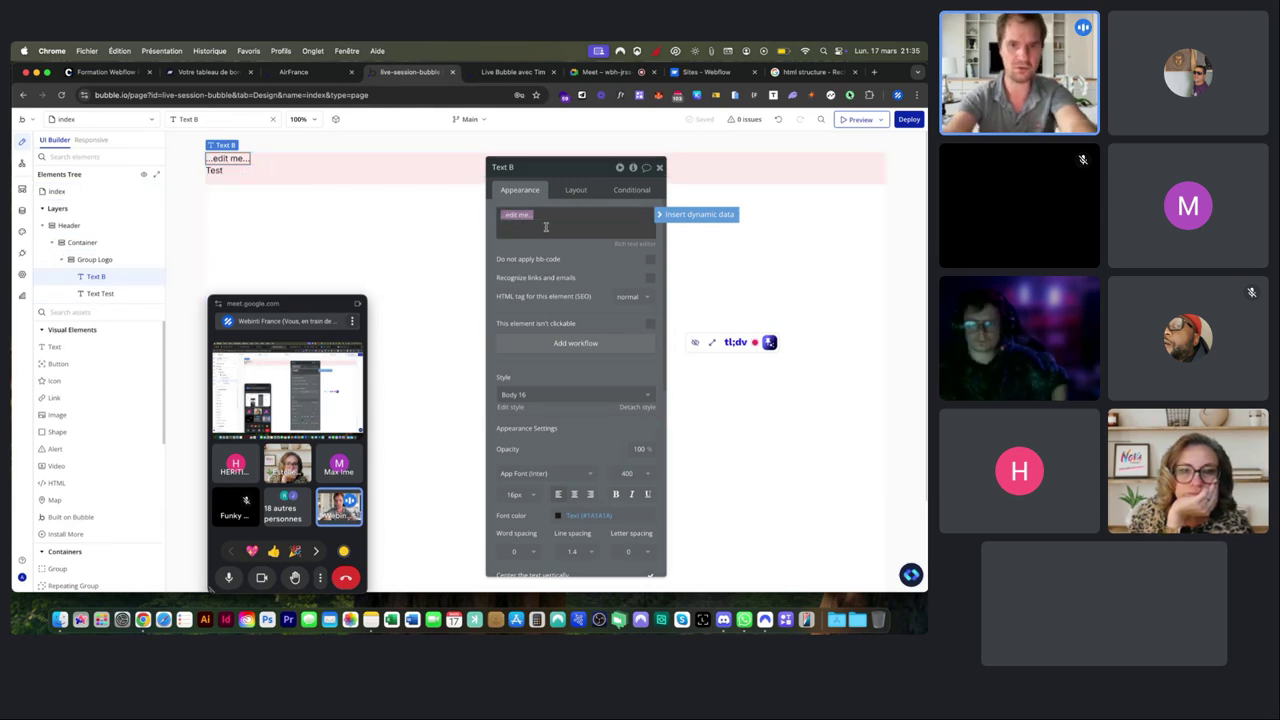
{"action": "type", "text": "Test"}
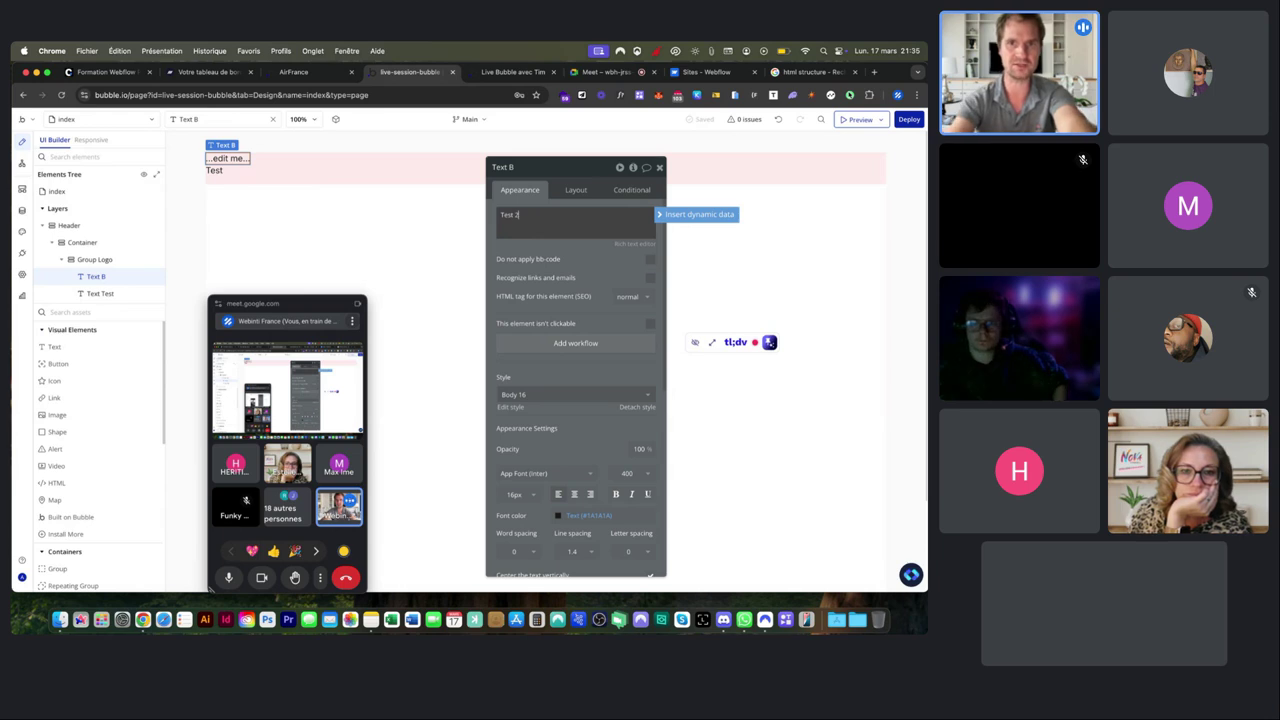
{"action": "type", "text": " 2"}
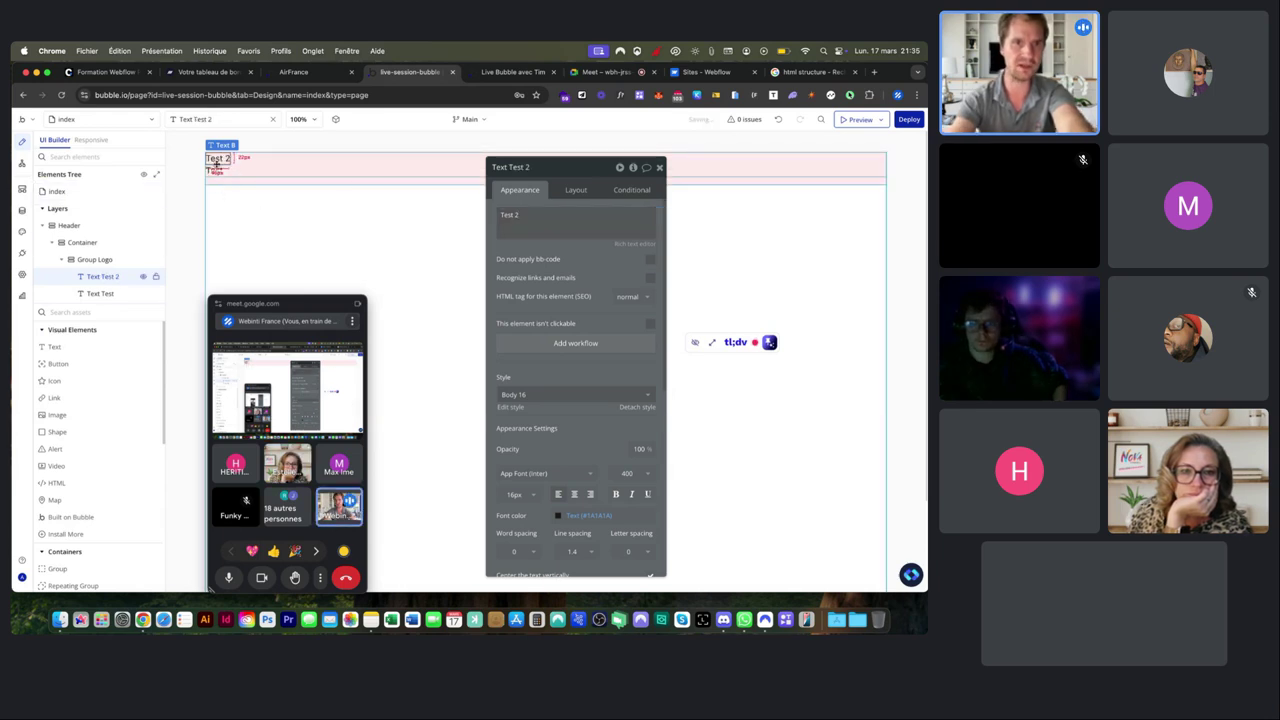
{"action": "left_click", "coordinate": [343, 169]}
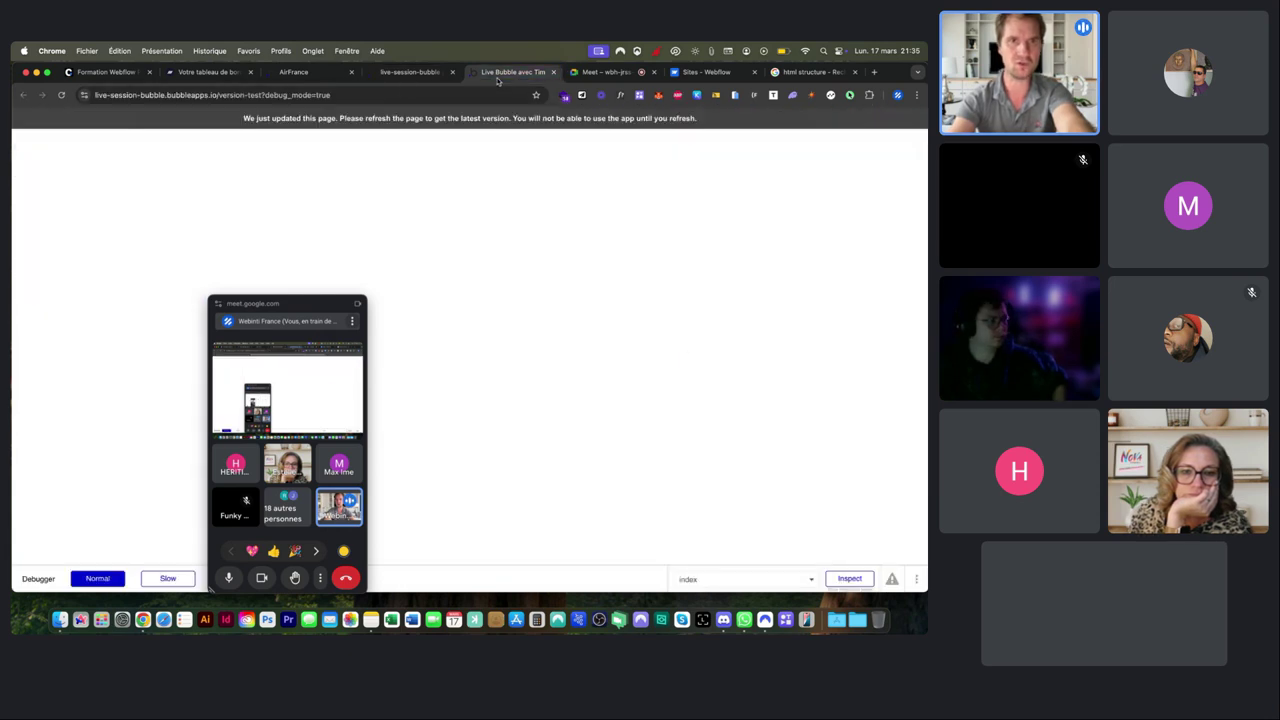
{"action": "left_click", "coordinate": [293, 72]}
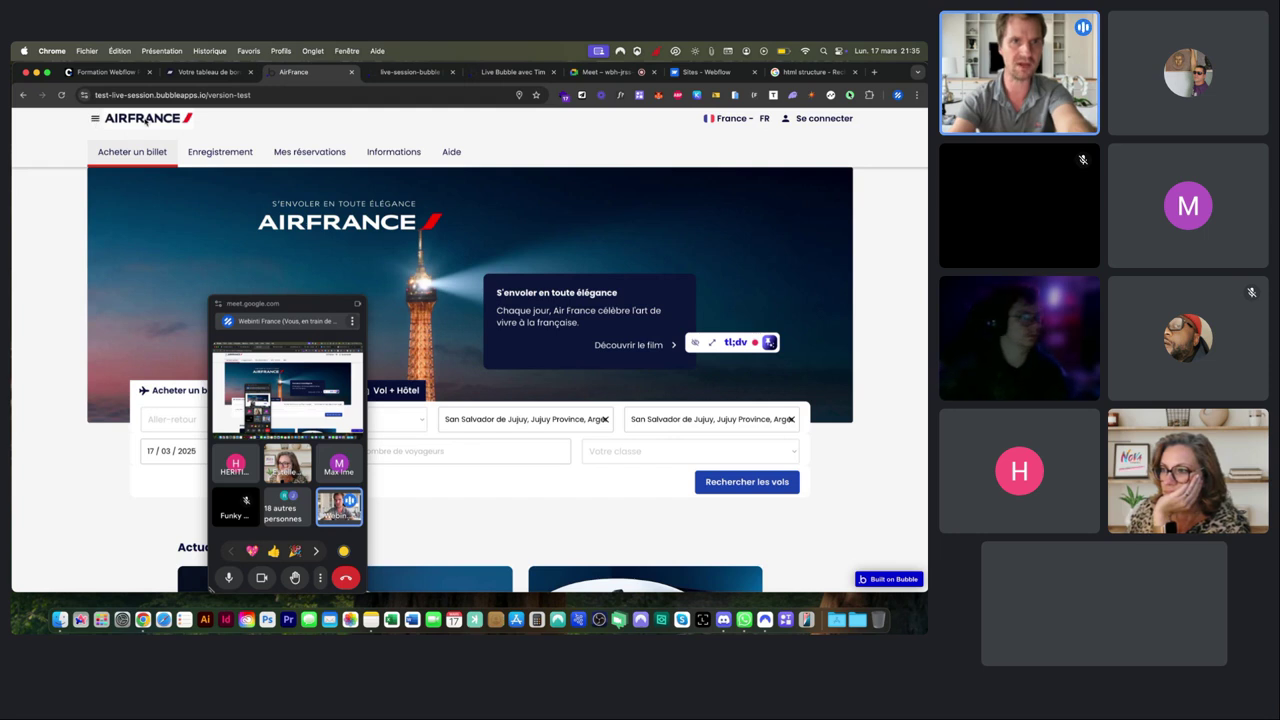
{"action": "left_click", "coordinate": [410, 74]}
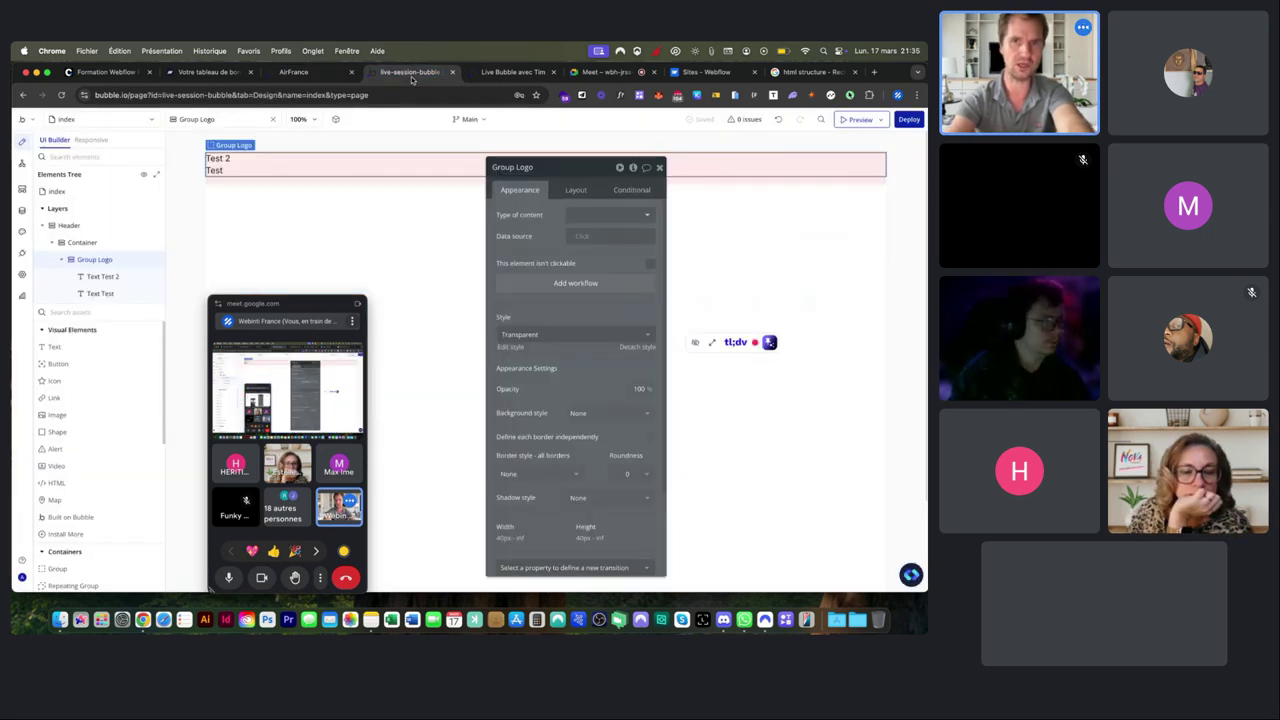
Switch Group Logo's container layout between Row and Column, leaving it on Row.
{"action": "left_click", "coordinate": [574, 191]}
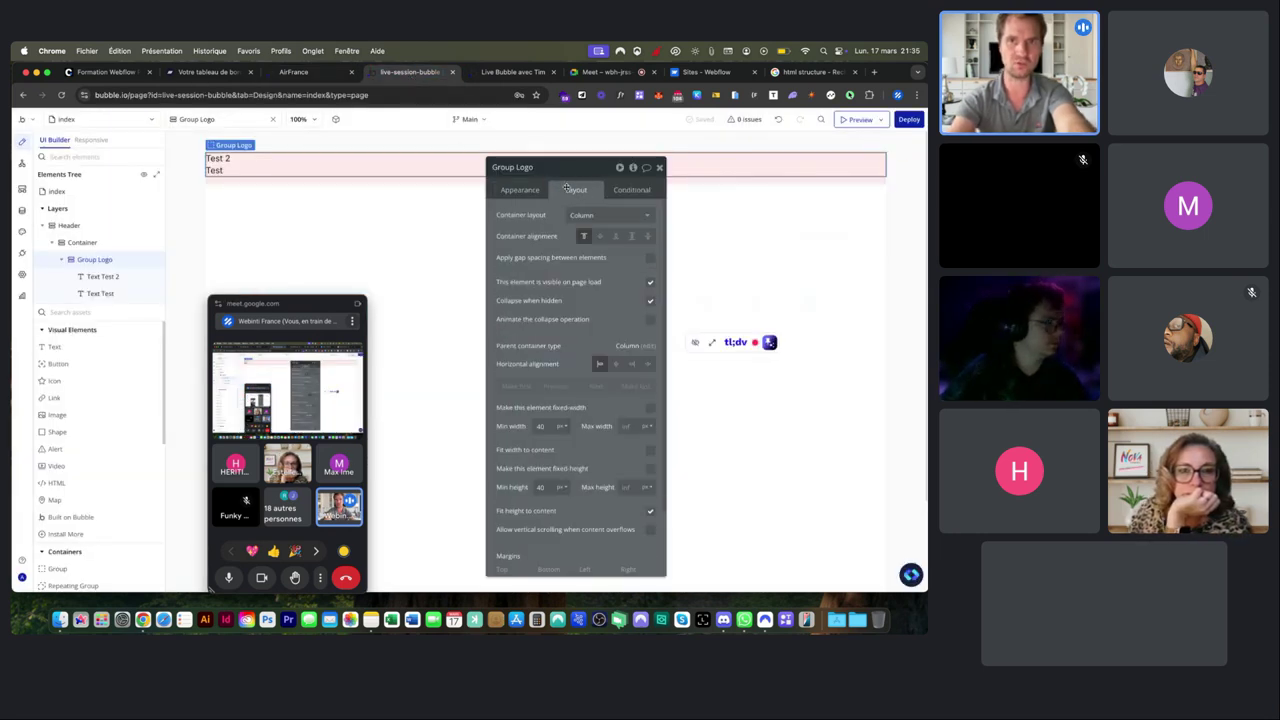
{"action": "left_click", "coordinate": [586, 216]}
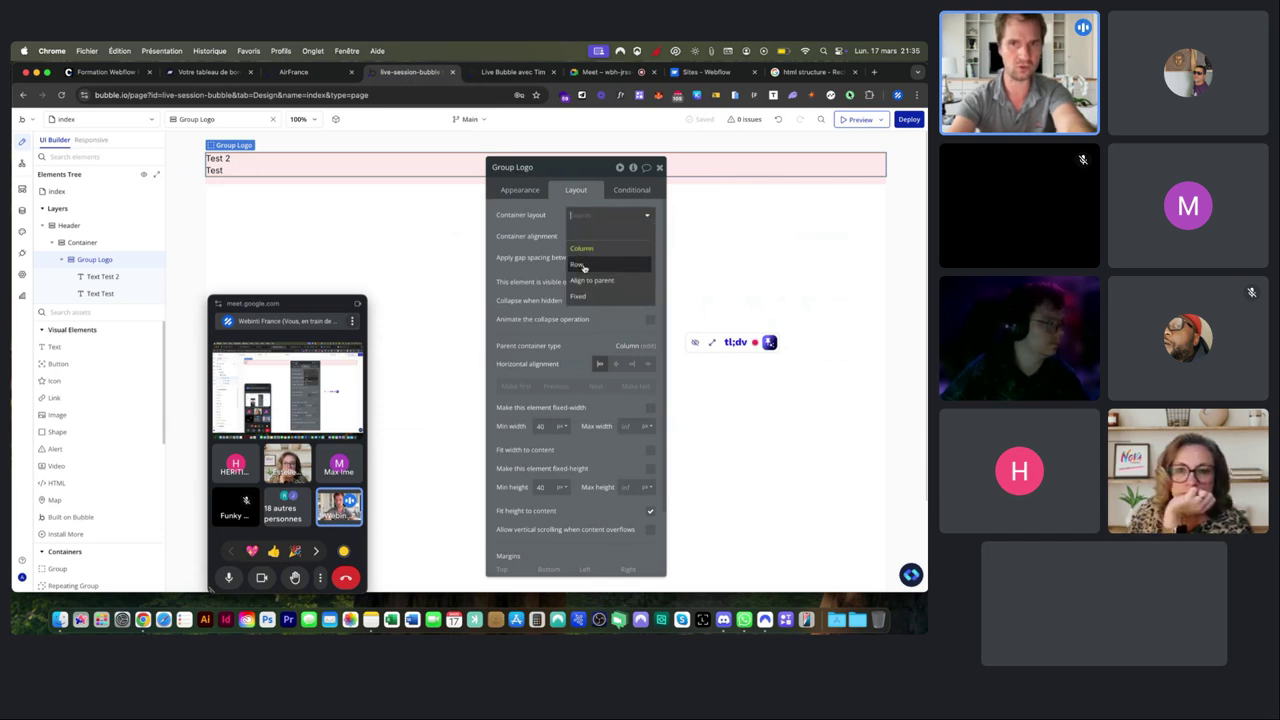
{"action": "left_click", "coordinate": [584, 265]}
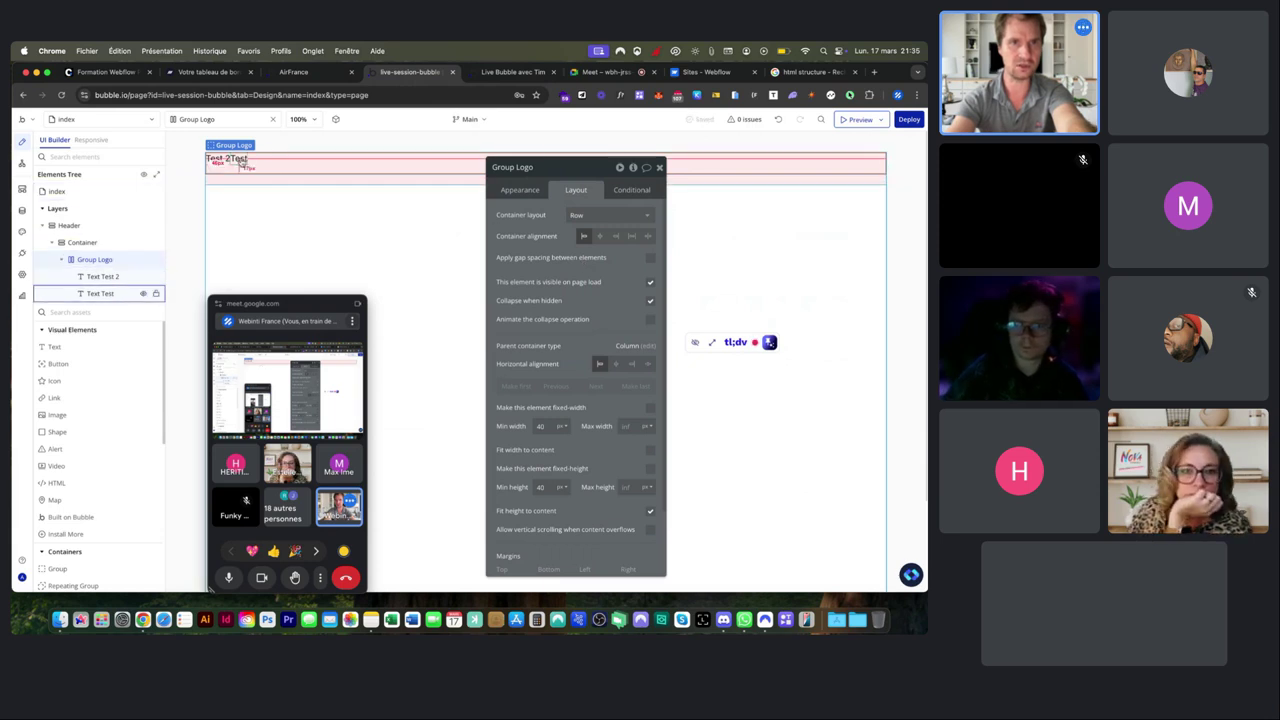
{"action": "left_click", "coordinate": [582, 215]}
{"action": "left_click", "coordinate": [582, 248]}
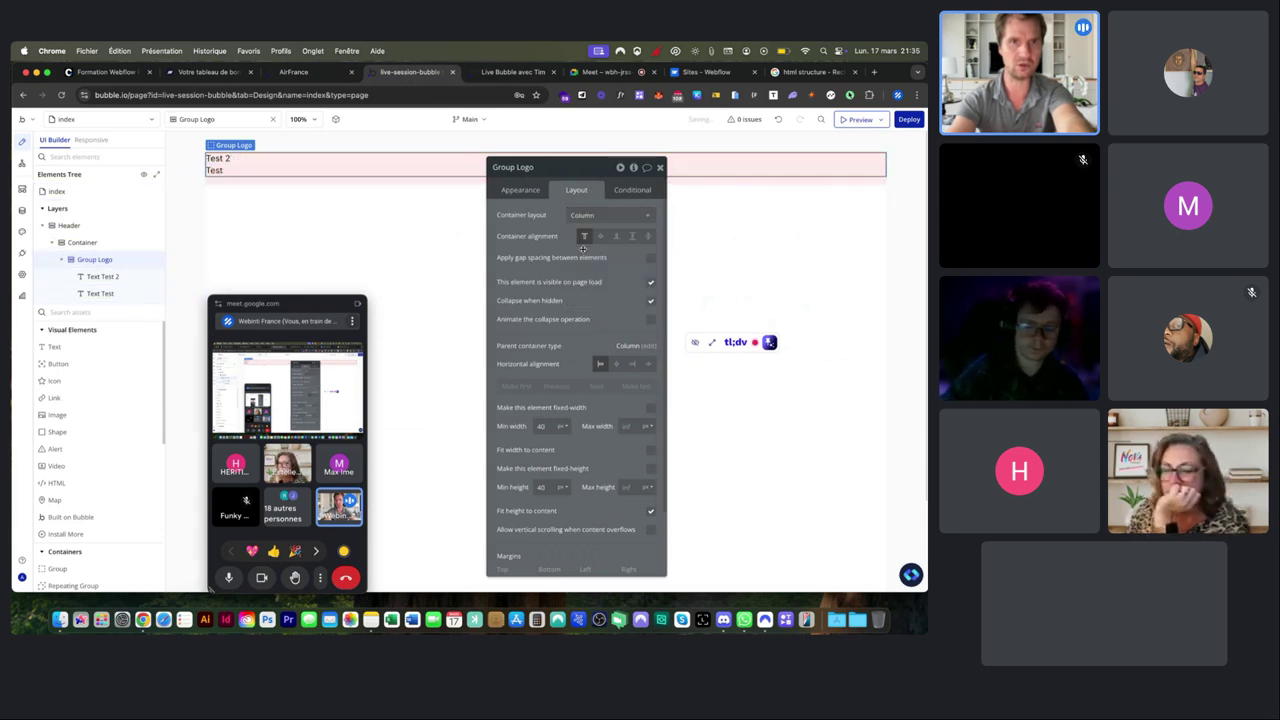
{"action": "left_click", "coordinate": [593, 217]}
{"action": "left_click", "coordinate": [584, 265]}
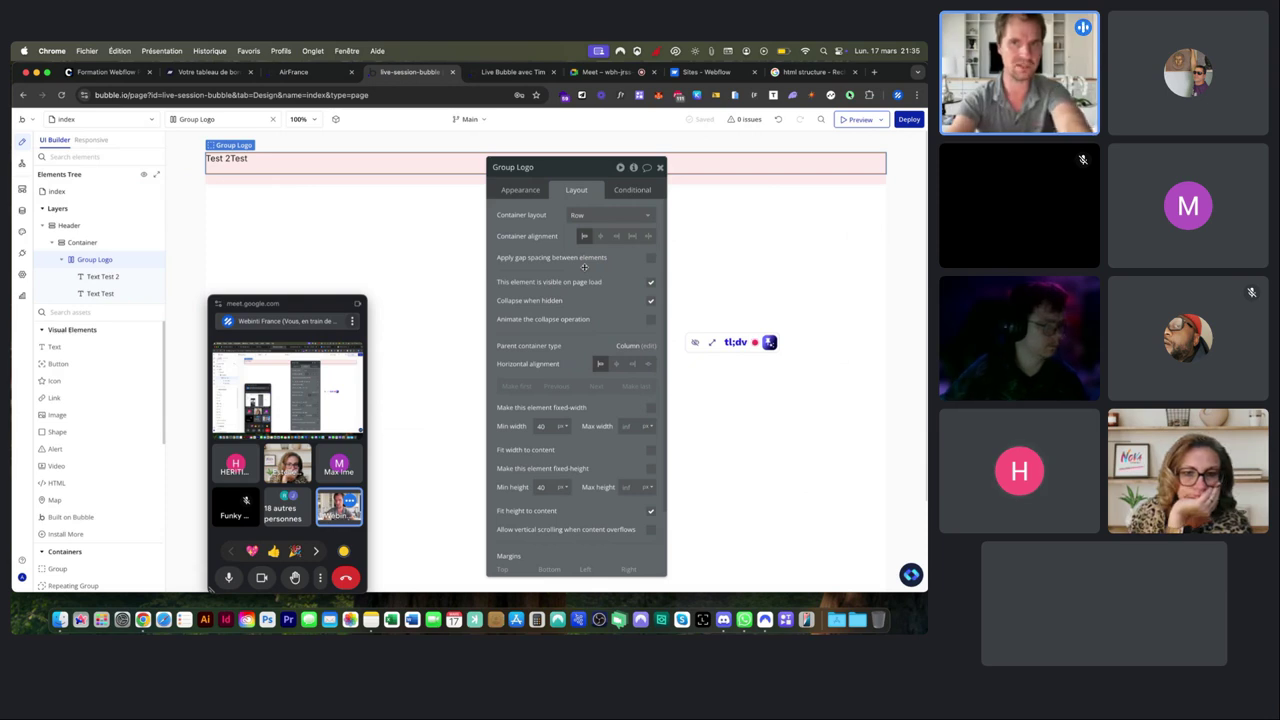
Delete the test text elements and reselect the now-empty Group Logo.
{"action": "left_click", "coordinate": [212, 158]}
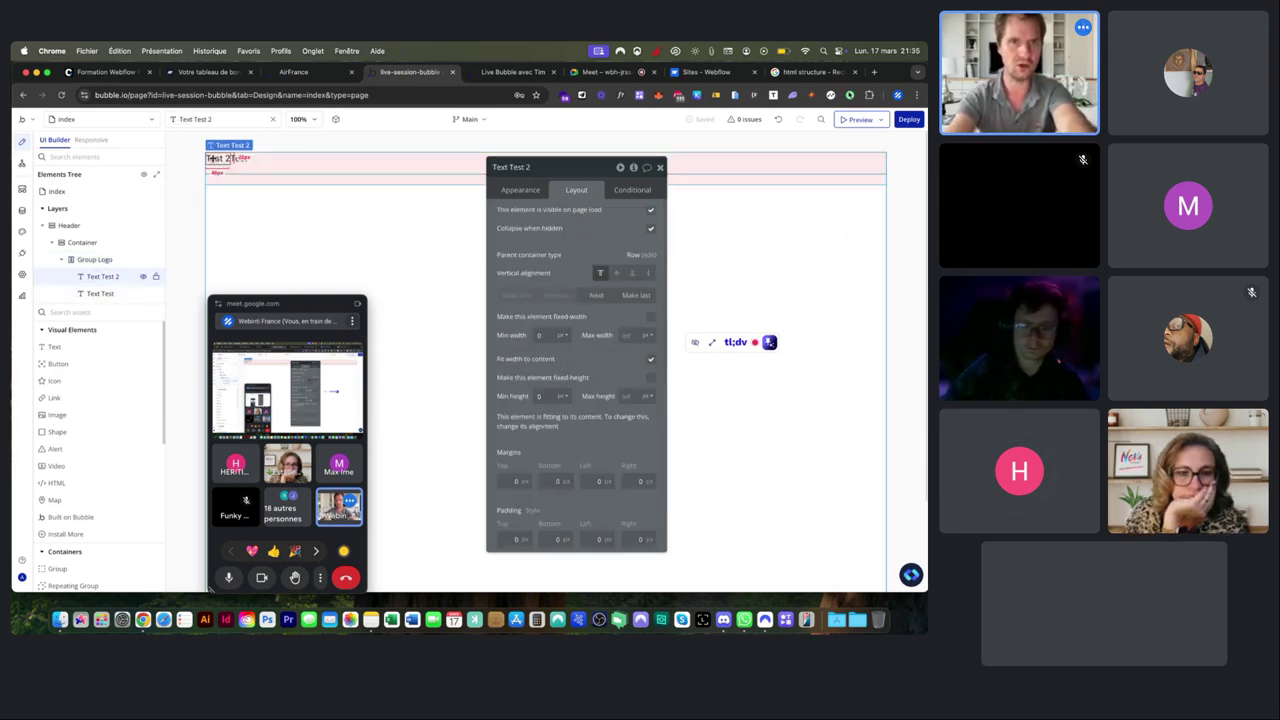
{"action": "key", "text": "Delete"}
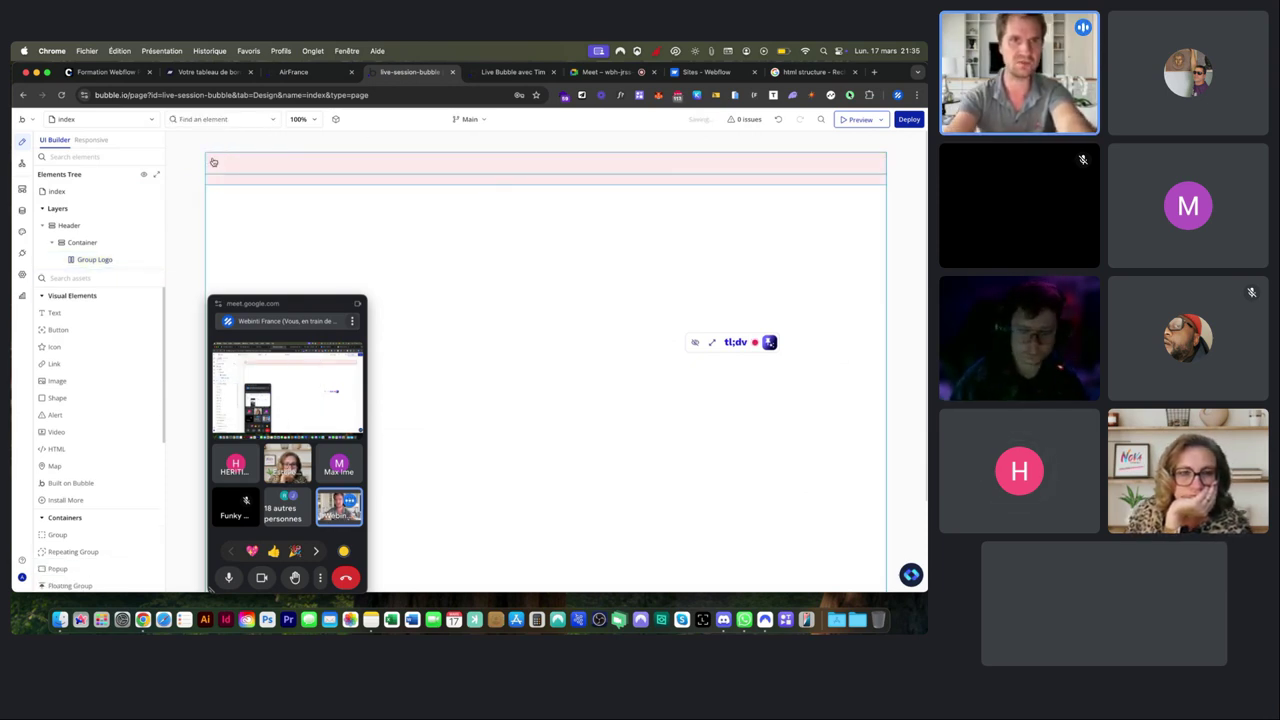
{"action": "left_click", "coordinate": [216, 159]}
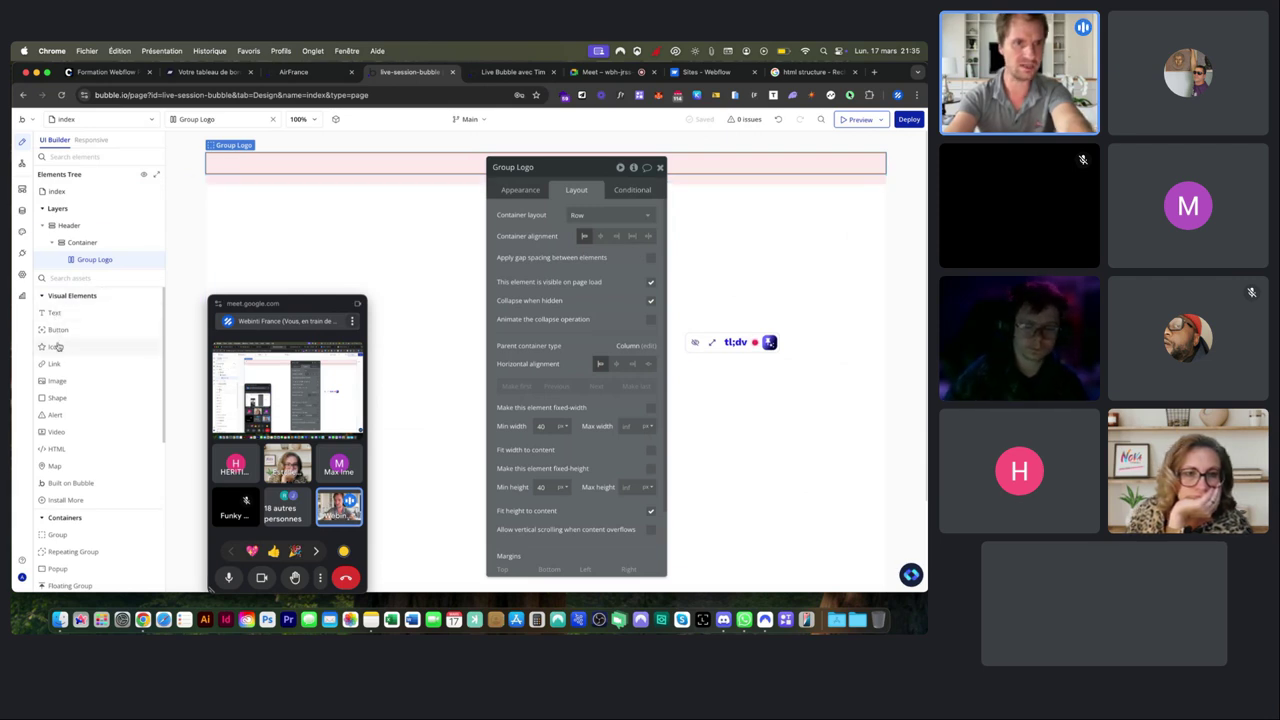
Add an Icon to Group Logo showing the Menu hamburger symbol in #000000 black.
{"action": "left_click_drag", "start_coordinate": [54, 352], "coordinate": [226, 167]}
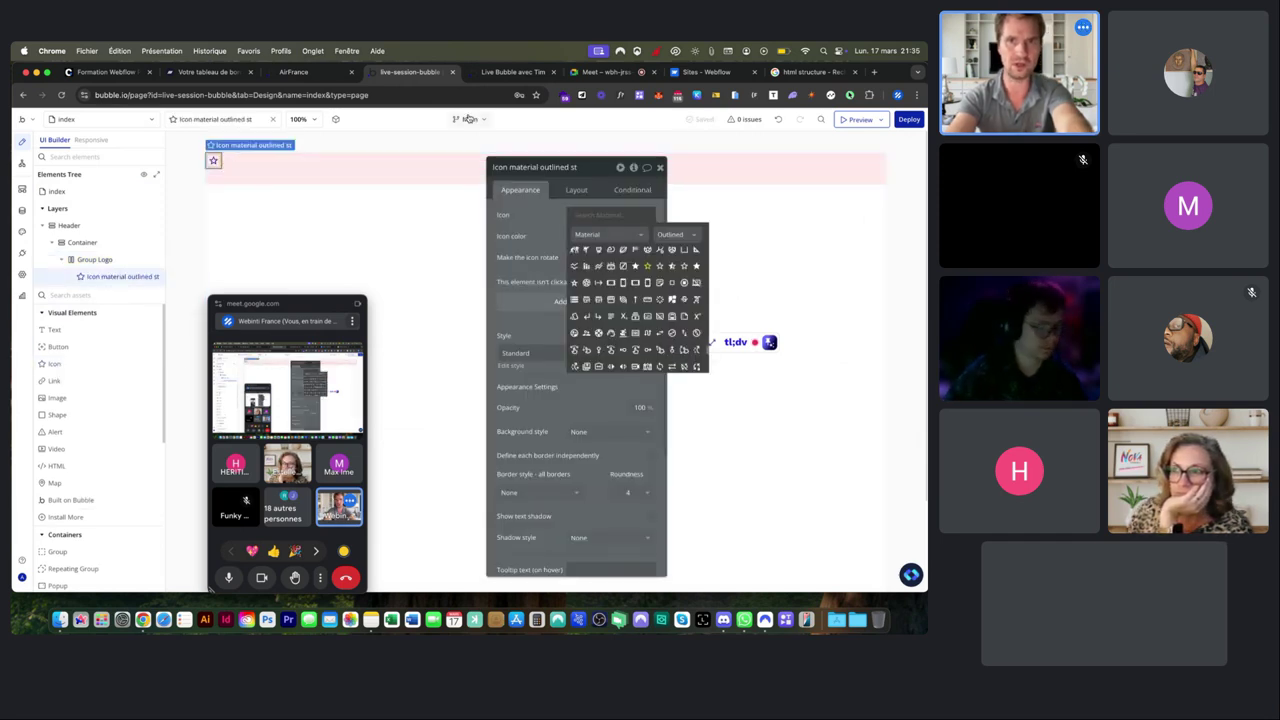
{"action": "left_click", "coordinate": [293, 72]}
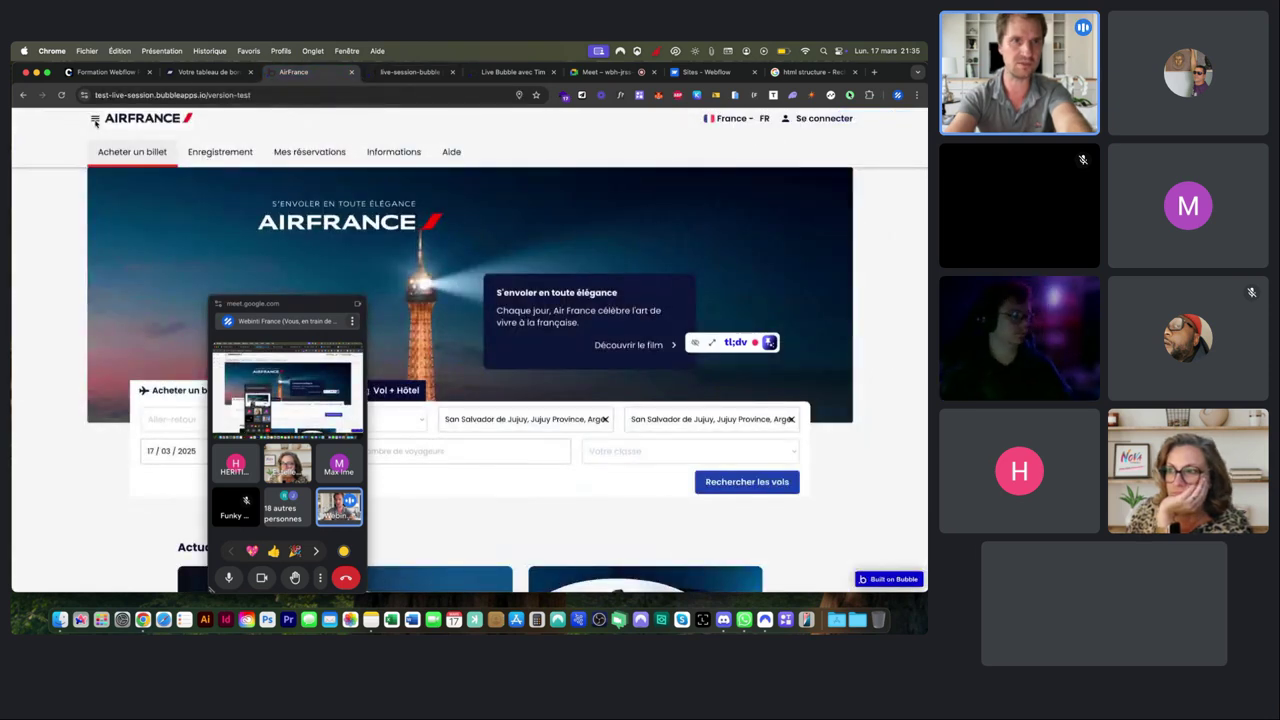
{"action": "left_click", "coordinate": [410, 72]}
{"action": "type", "text": "menu"}
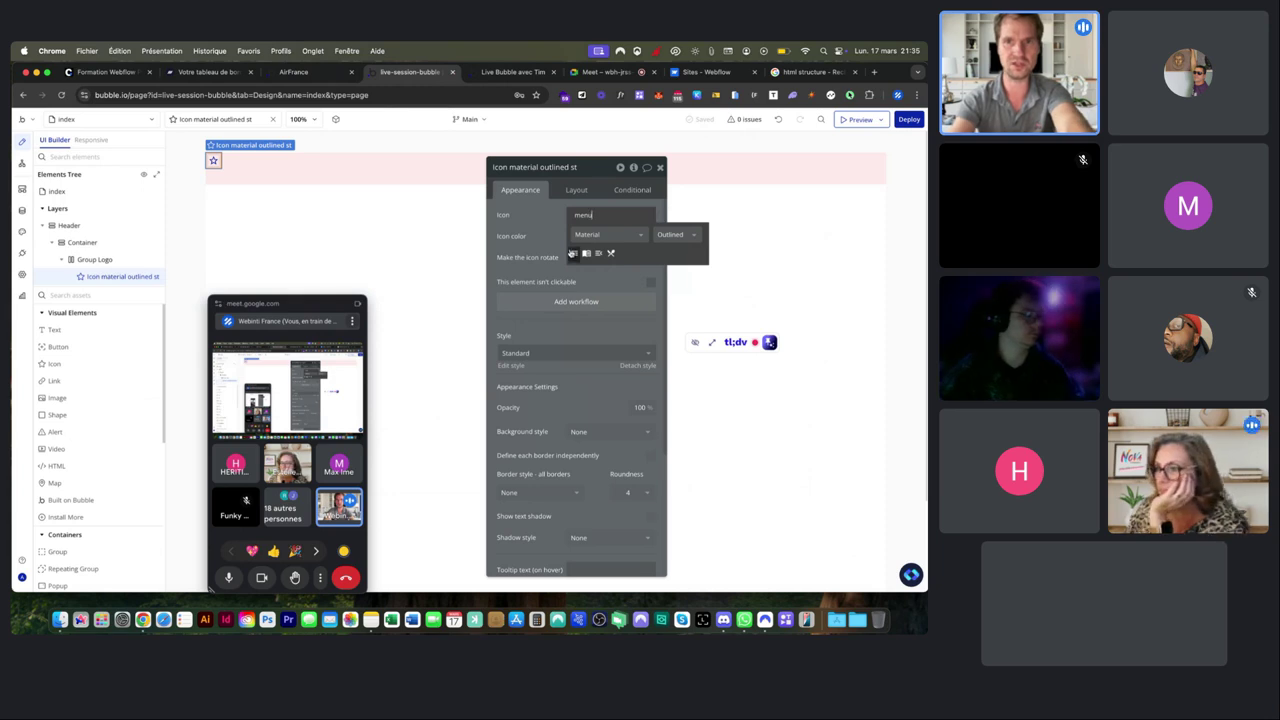
{"action": "left_click", "coordinate": [572, 253]}
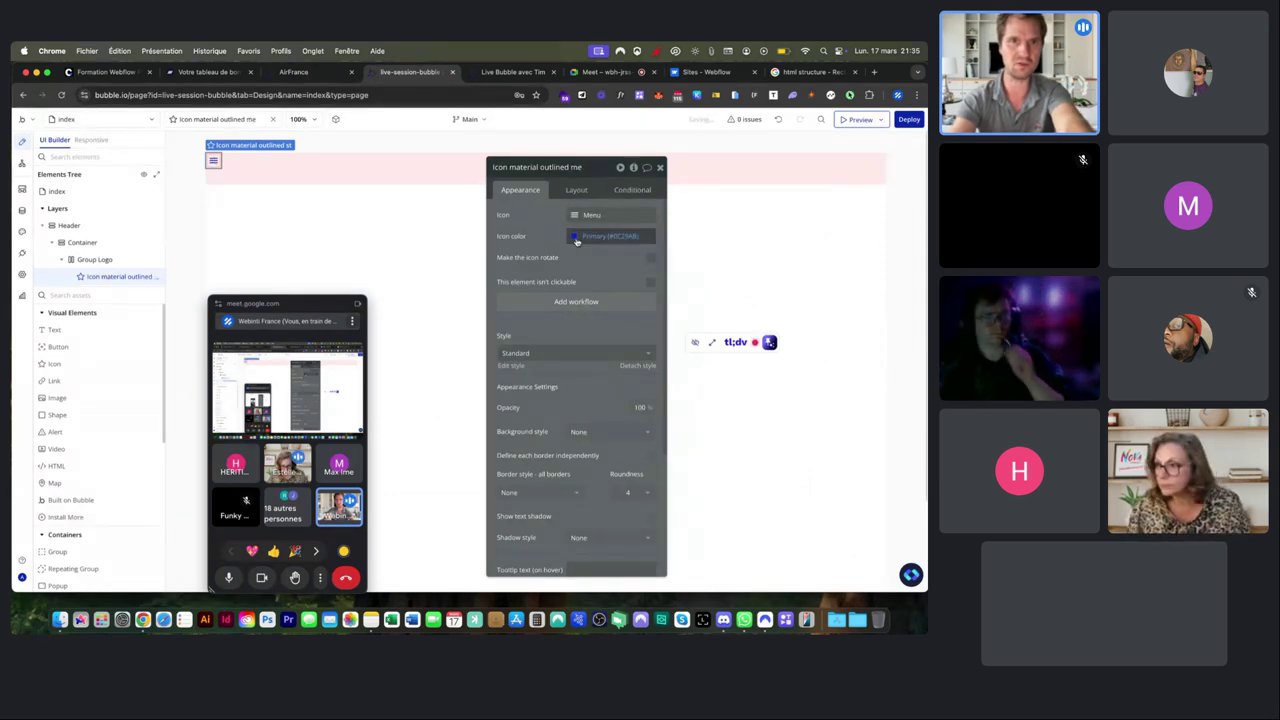
{"action": "left_click", "coordinate": [576, 241]}
{"action": "left_click_drag", "start_coordinate": [623, 276], "coordinate": [566, 323]}
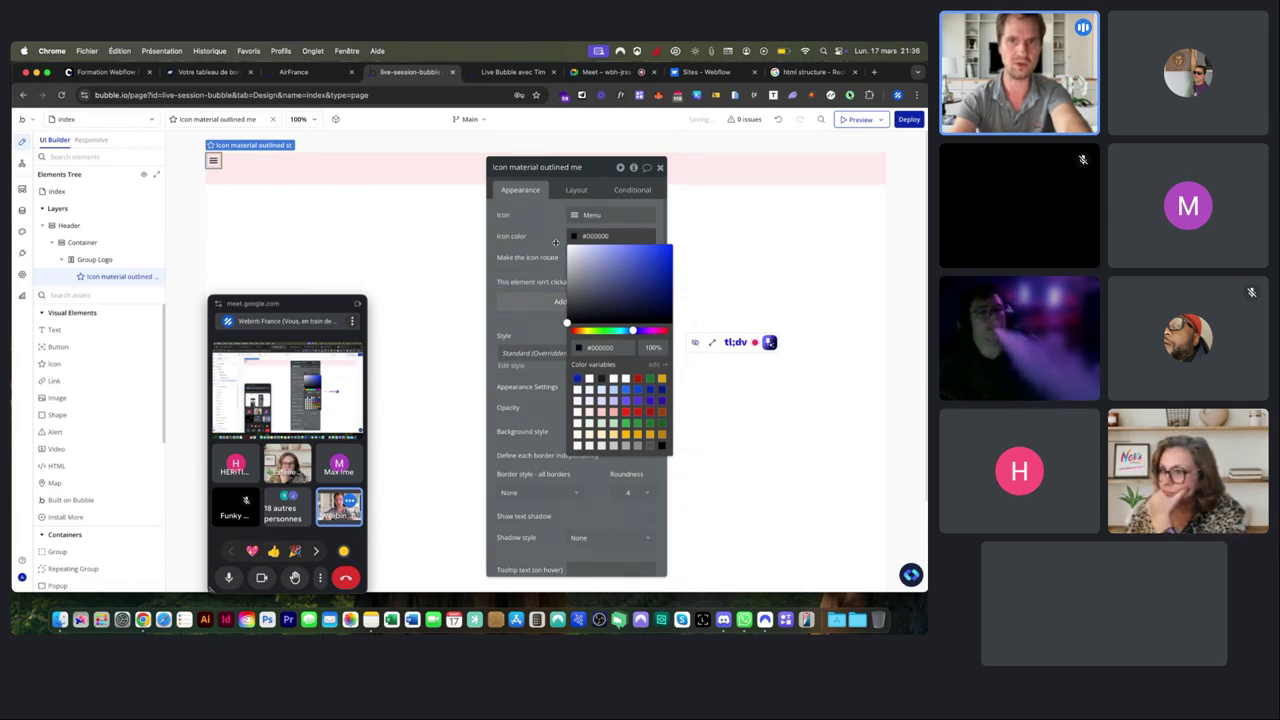
{"action": "left_click", "coordinate": [556, 242]}
{"action": "left_click", "coordinate": [294, 164]}
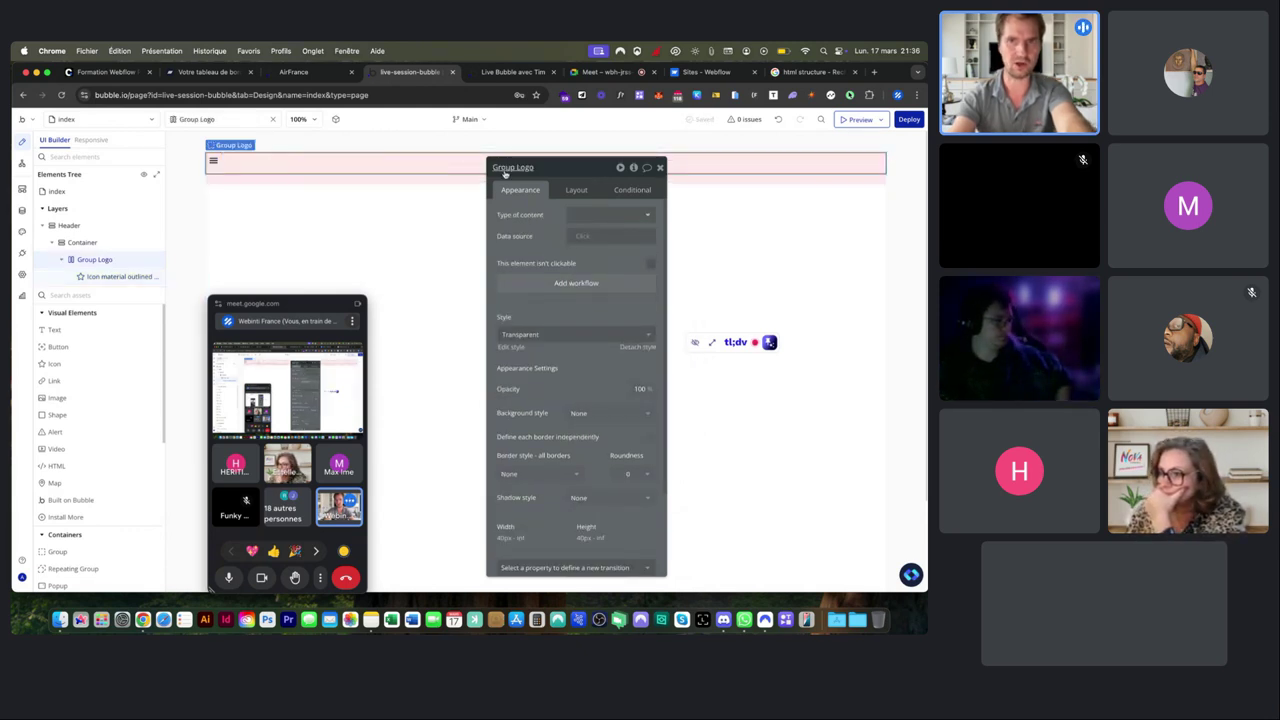
Vertically centre the Menu icon within Group Logo's Row layout.
{"action": "left_click", "coordinate": [577, 189]}
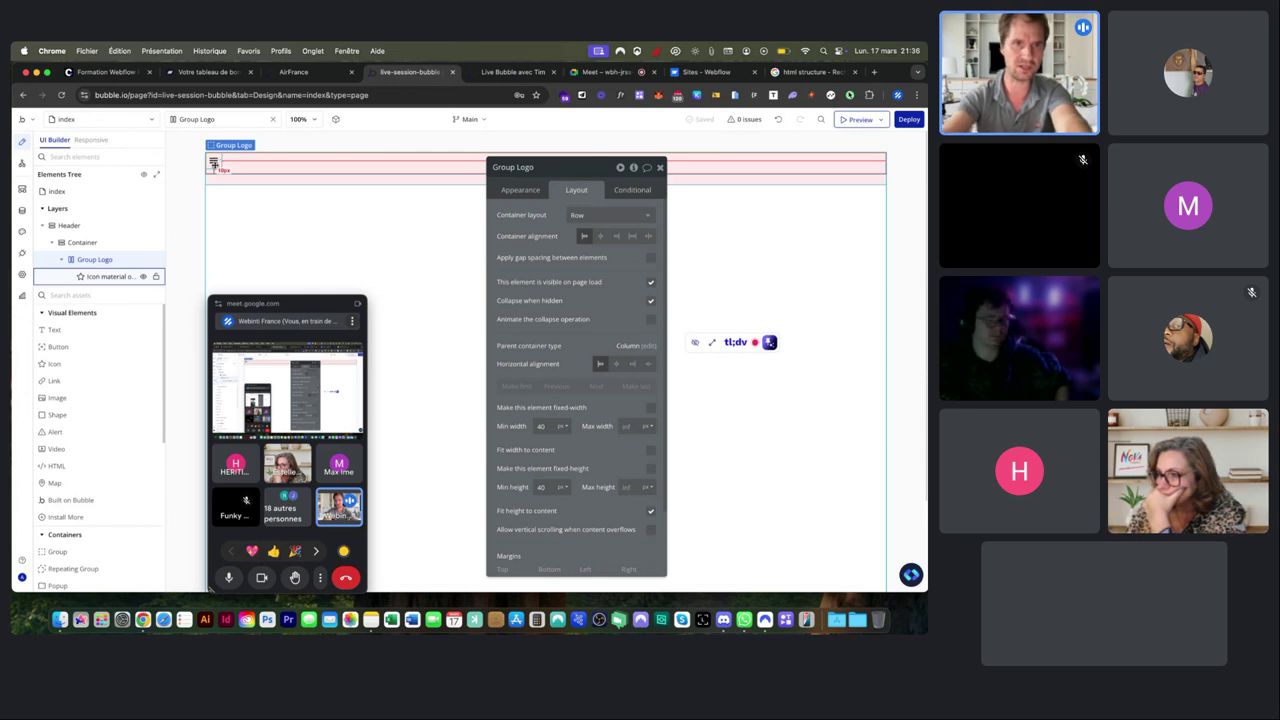
{"action": "scroll", "coordinate": [215, 160], "scroll_direction": "up", "scroll_amount": 5}
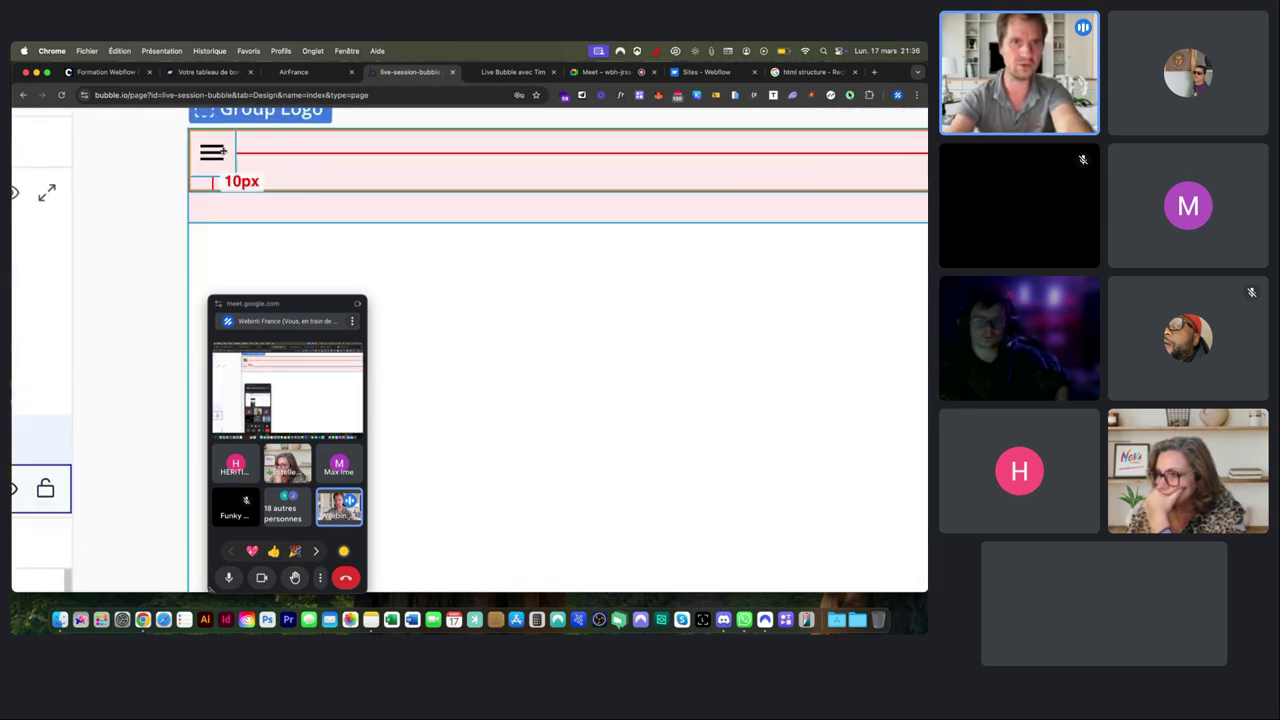
{"action": "scroll", "coordinate": [217, 150], "scroll_direction": "left", "scroll_amount": 5}
{"action": "scroll", "coordinate": [572, 235], "scroll_direction": "up", "scroll_amount": 10}
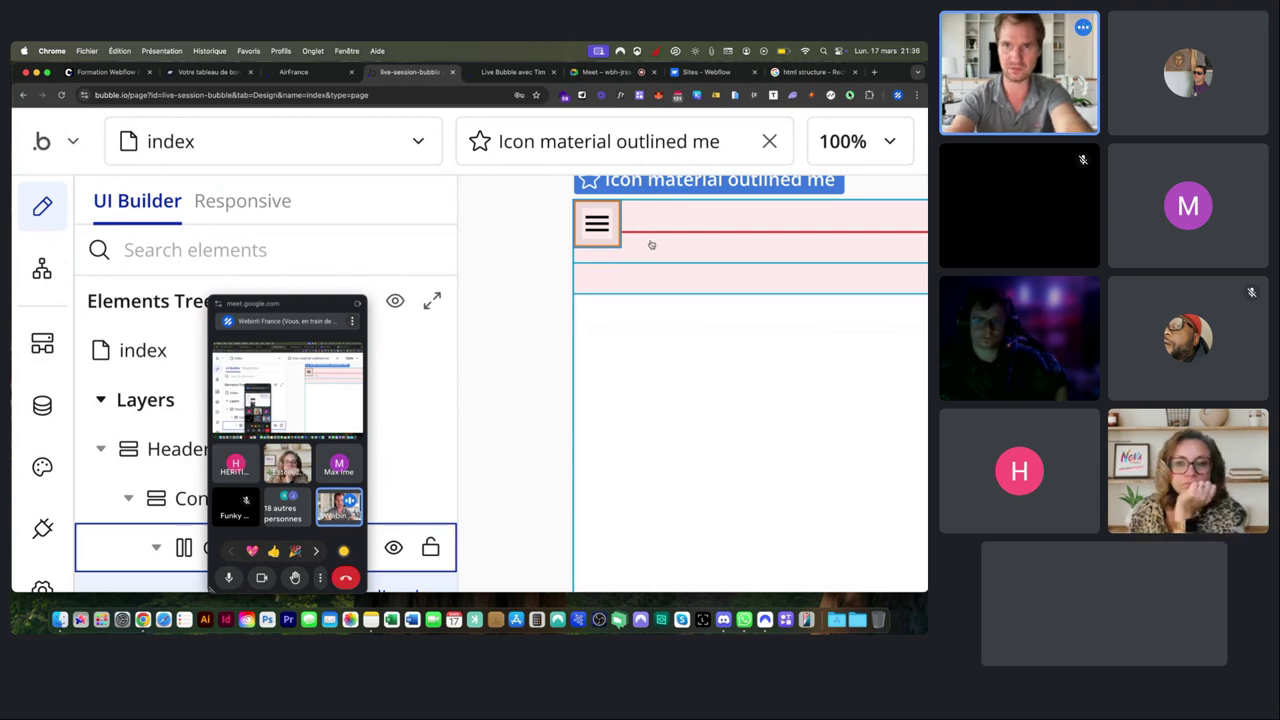
{"action": "key", "text": "super+0"}
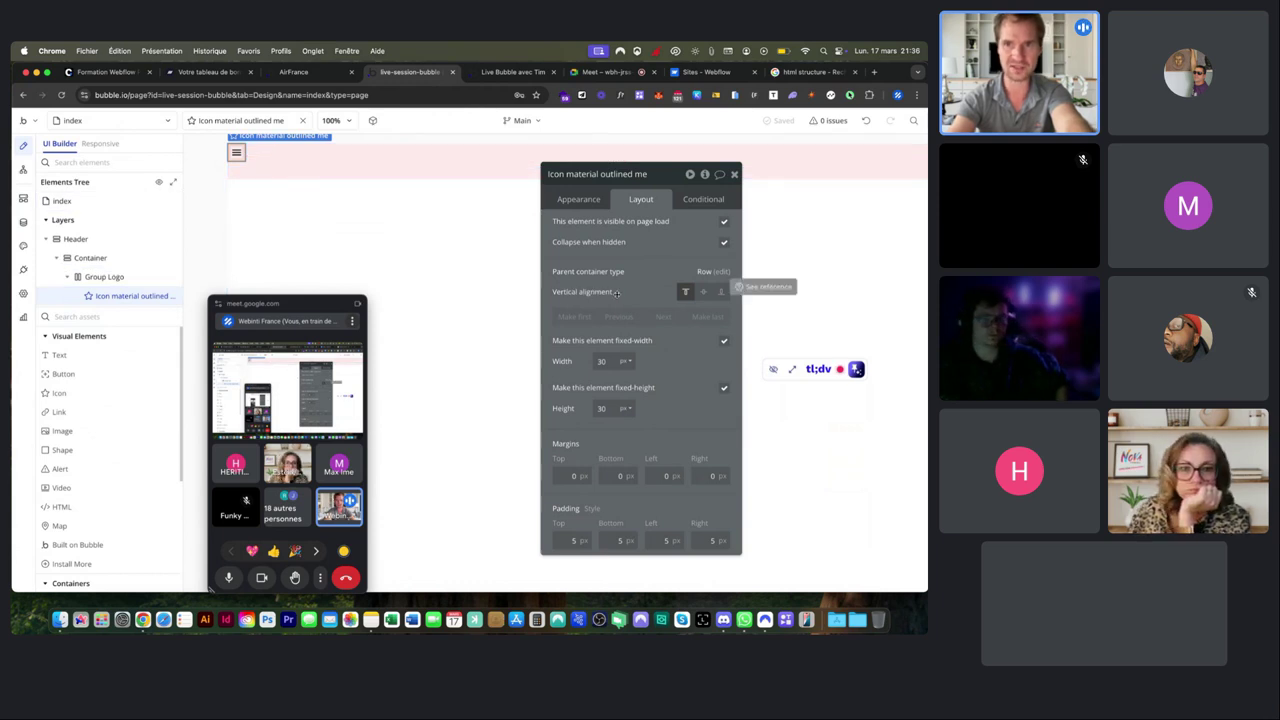
{"action": "left_click", "coordinate": [704, 293]}
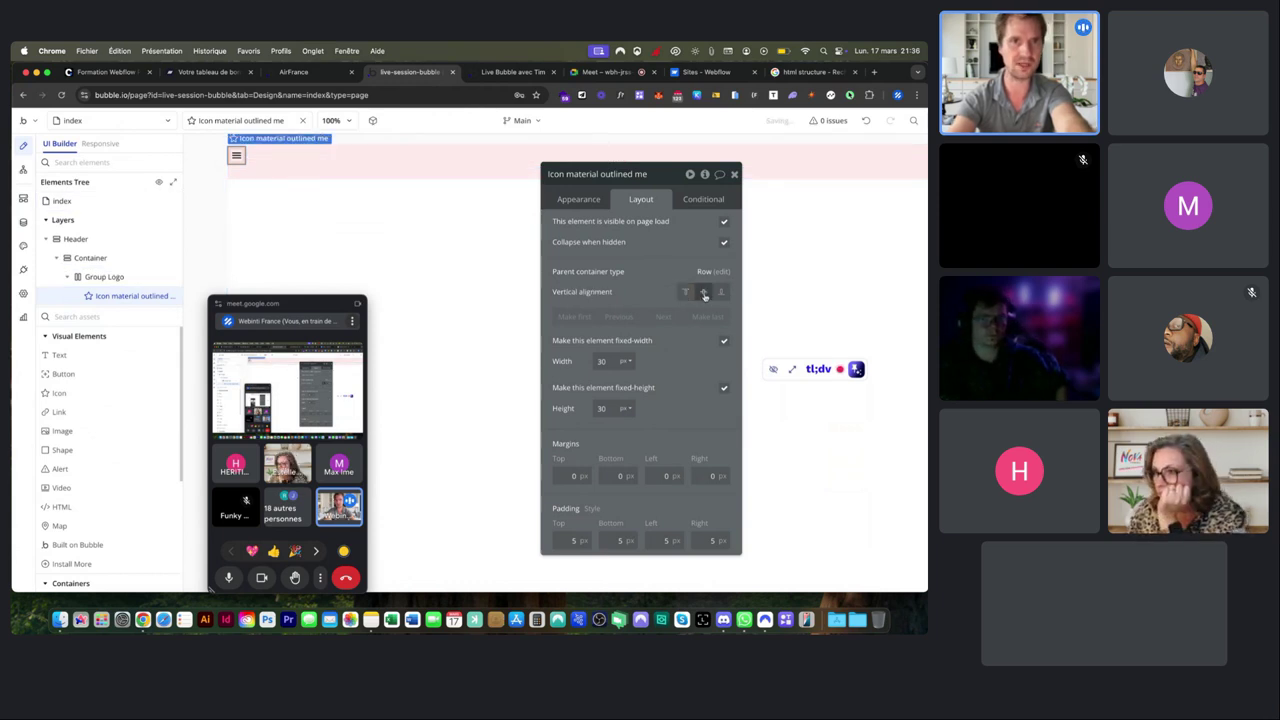
{"action": "left_click", "coordinate": [266, 157]}
{"action": "scroll", "coordinate": [266, 157], "scroll_direction": "up", "scroll_amount": 2}
{"action": "scroll", "coordinate": [234, 167], "scroll_direction": "up", "scroll_amount": 4}
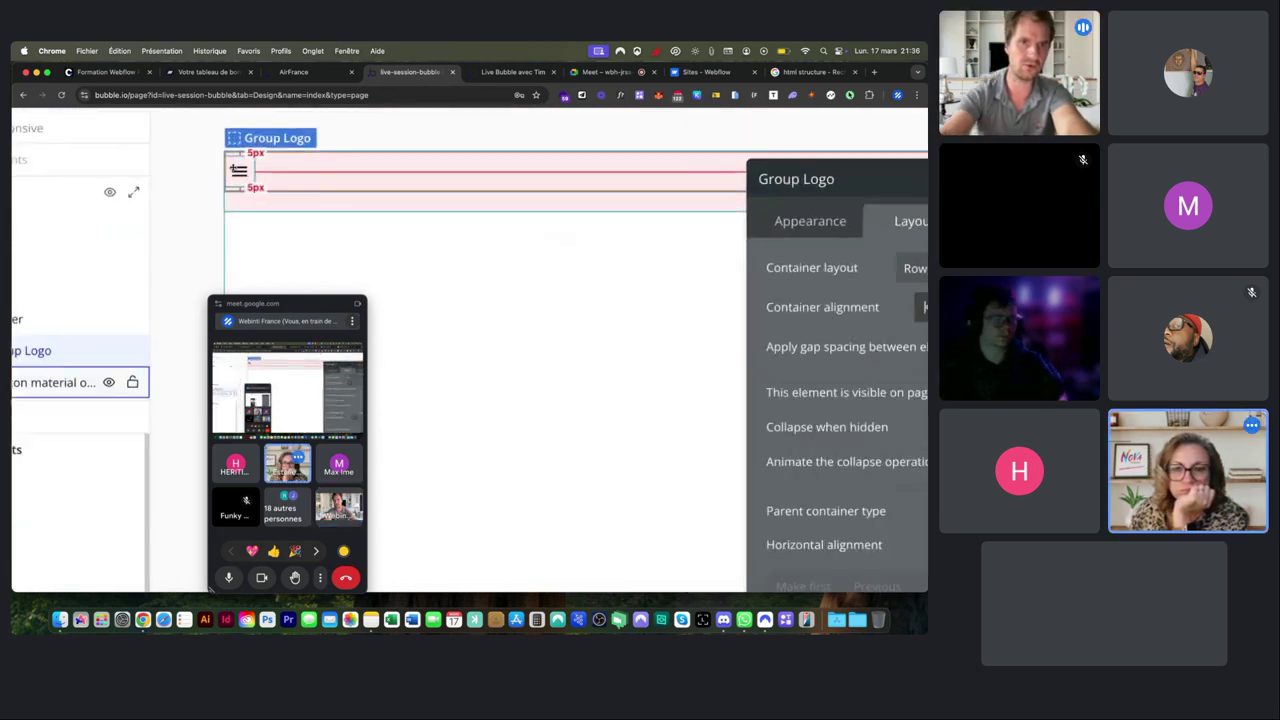
{"action": "scroll", "coordinate": [238, 168], "scroll_direction": "up", "scroll_amount": 3}
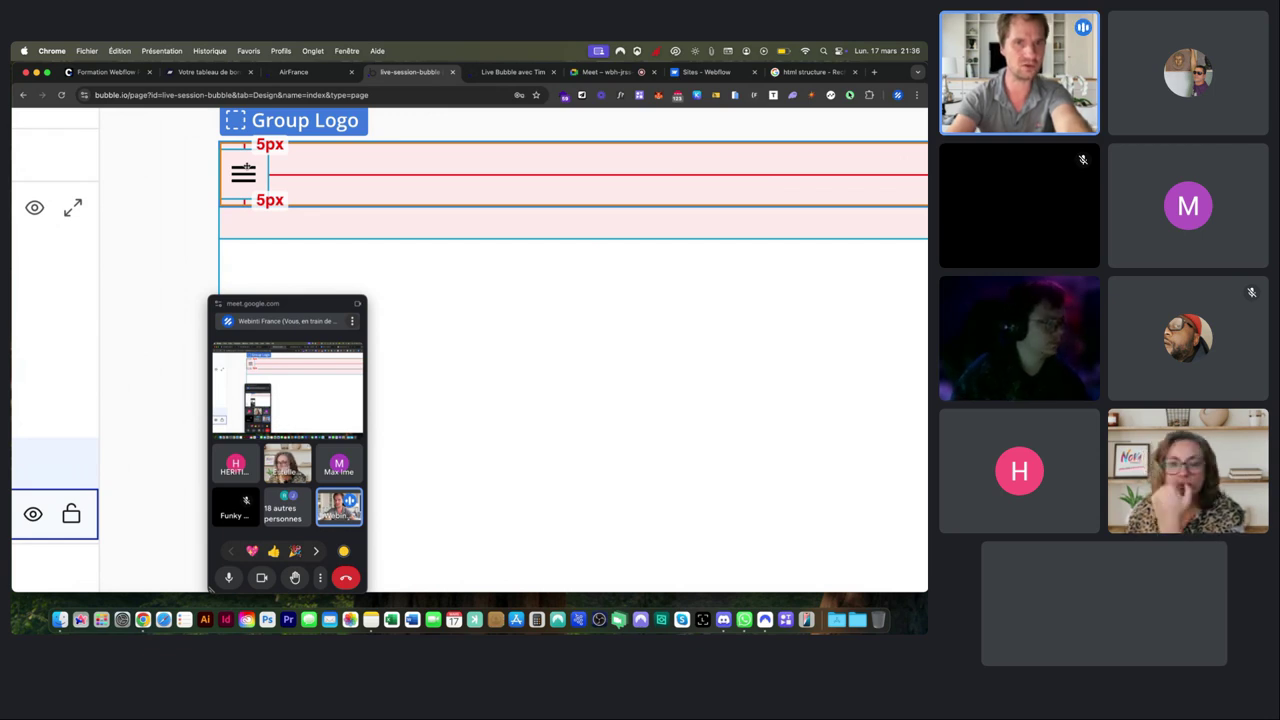
{"action": "scroll", "coordinate": [247, 167], "scroll_direction": "down", "scroll_amount": 5}
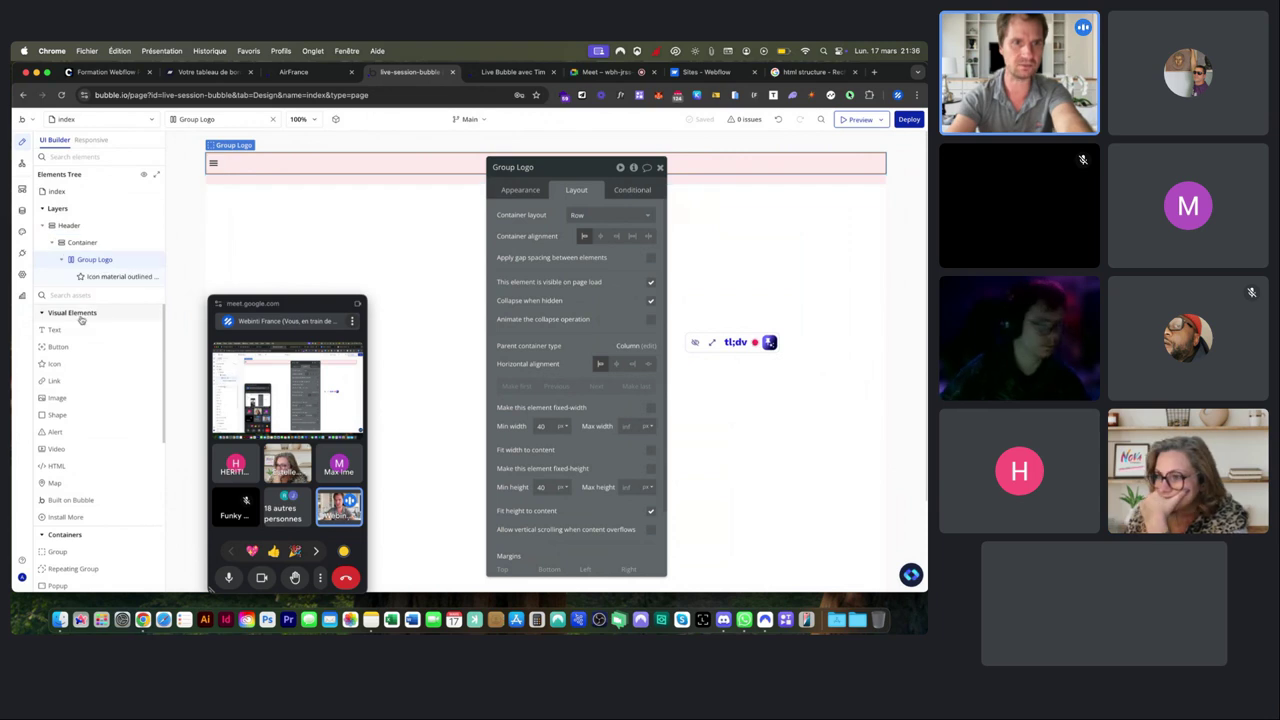
Place an empty Image A in Group Logo beside the Menu icon, dismissing the dynamic image prompt.
{"action": "left_click", "coordinate": [57, 397]}
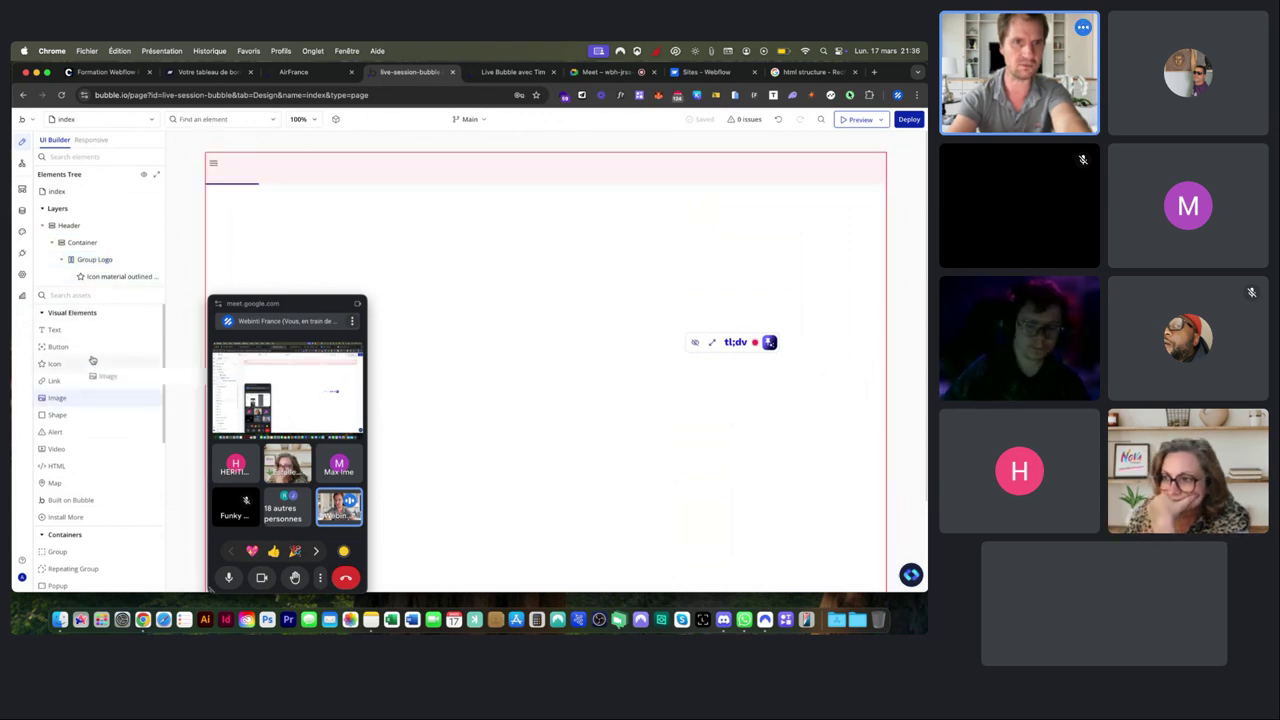
{"action": "left_click", "coordinate": [224, 156]}
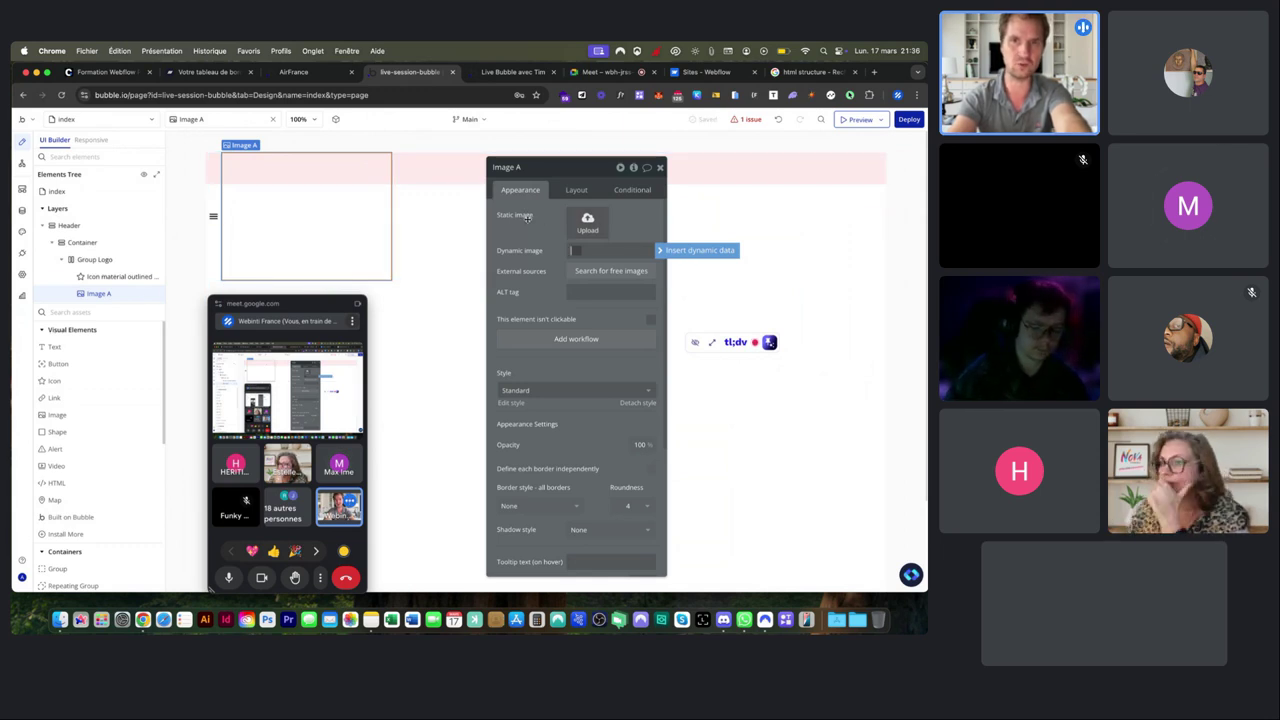
{"action": "left_click", "coordinate": [605, 223]}
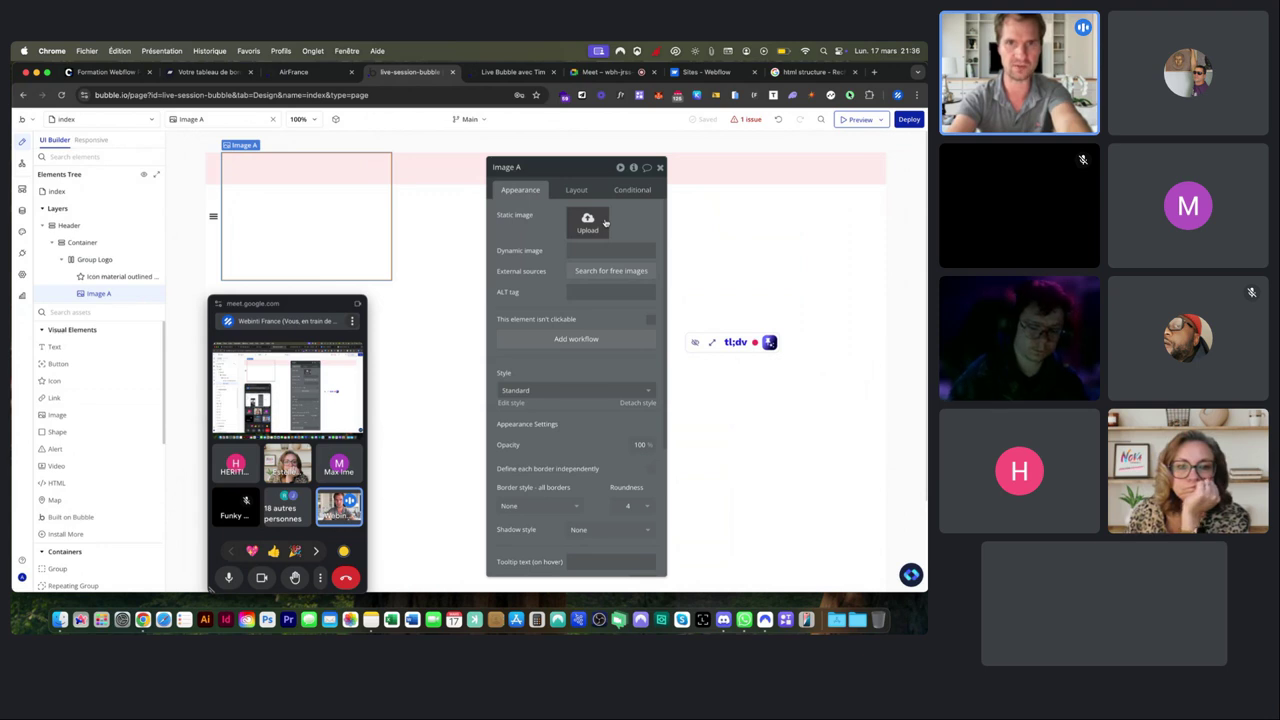
Upload the logo-airfrance PNG from the airfrance folder as Image A's static image.
{"action": "left_click", "coordinate": [605, 222]}
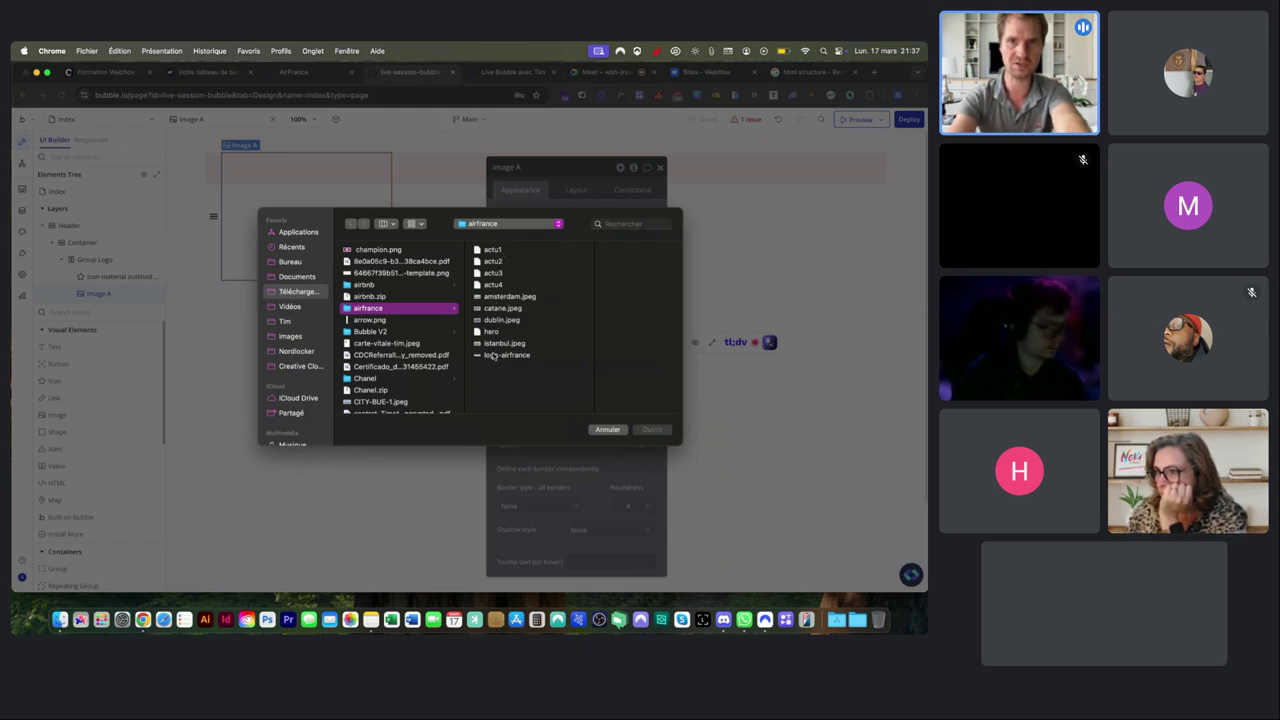
{"action": "left_click", "coordinate": [492, 355]}
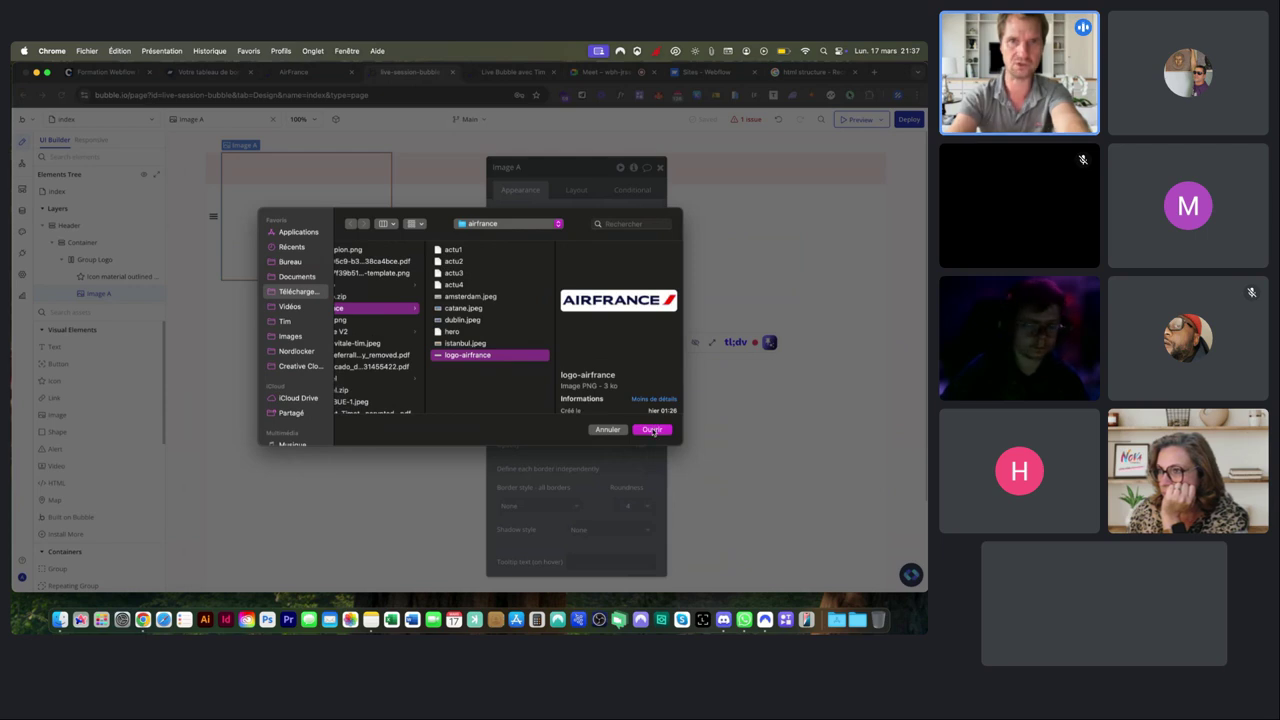
{"action": "left_click", "coordinate": [652, 429]}
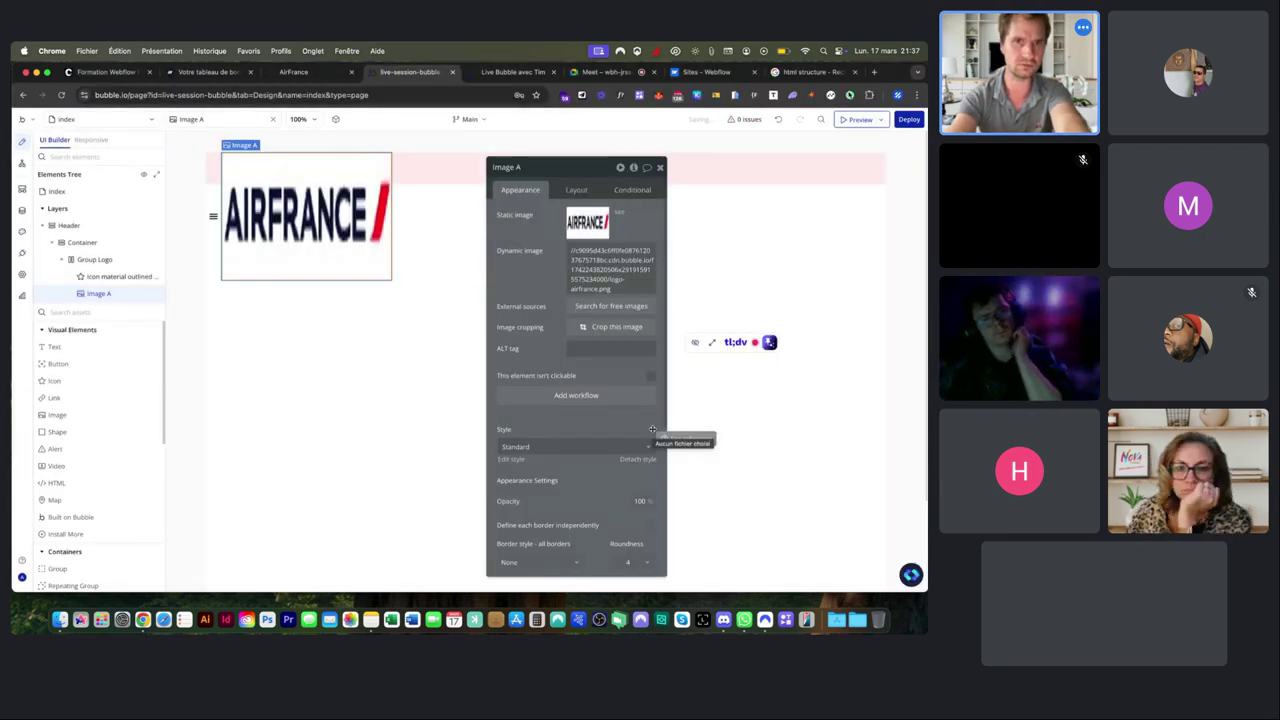
Give the Air France logo a 170 px width and 40 px minimum height, vertically centred.
{"action": "left_click", "coordinate": [573, 190]}
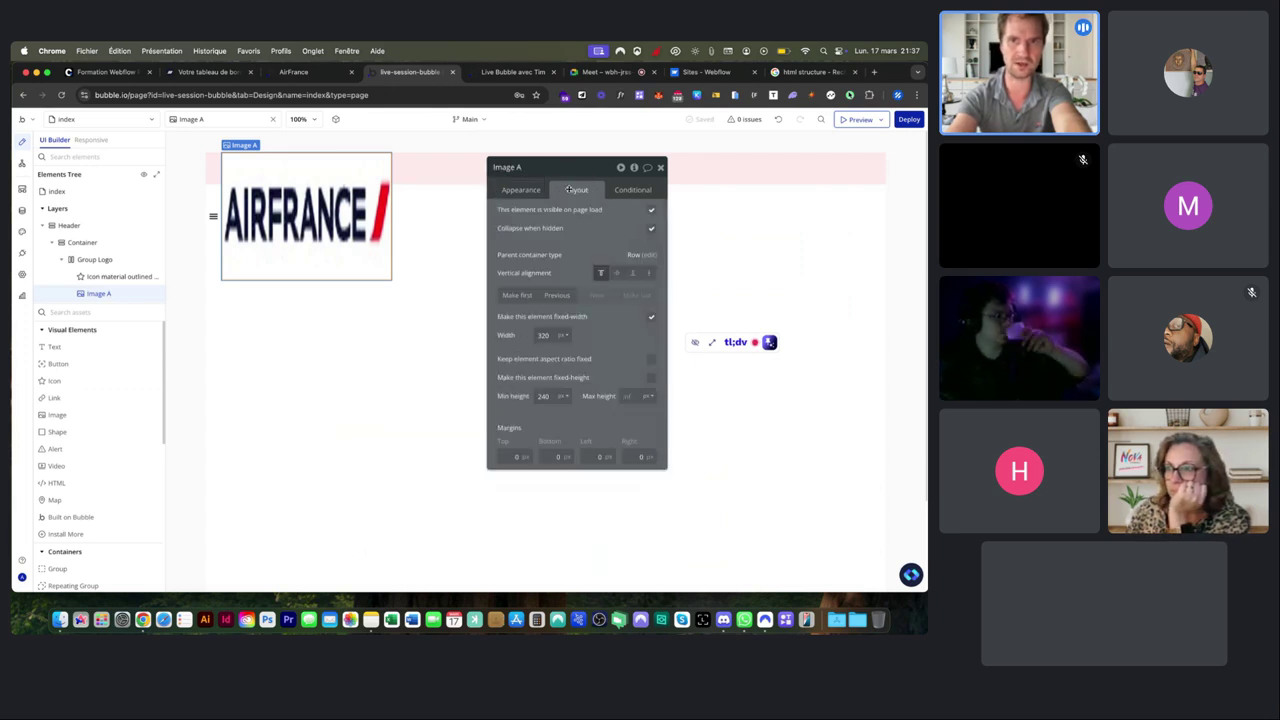
{"action": "left_click", "coordinate": [542, 335]}
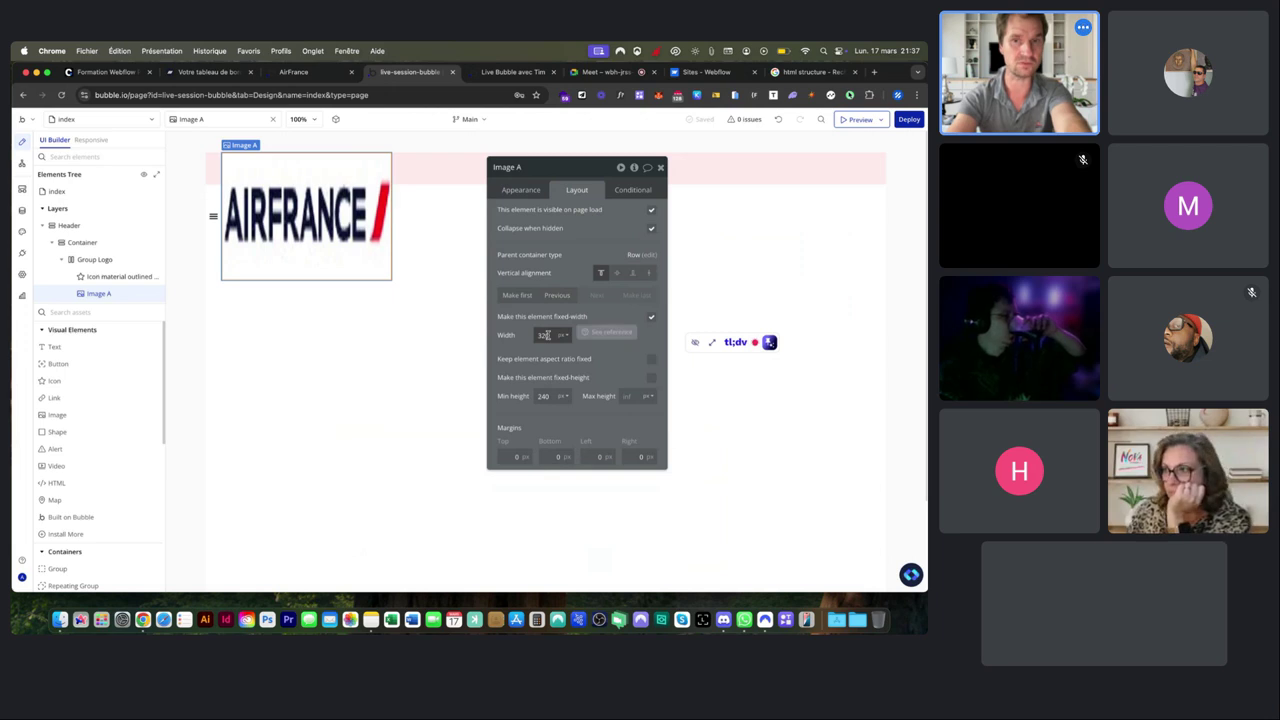
{"action": "type", "text": "170"}
{"action": "key", "text": "Return"}
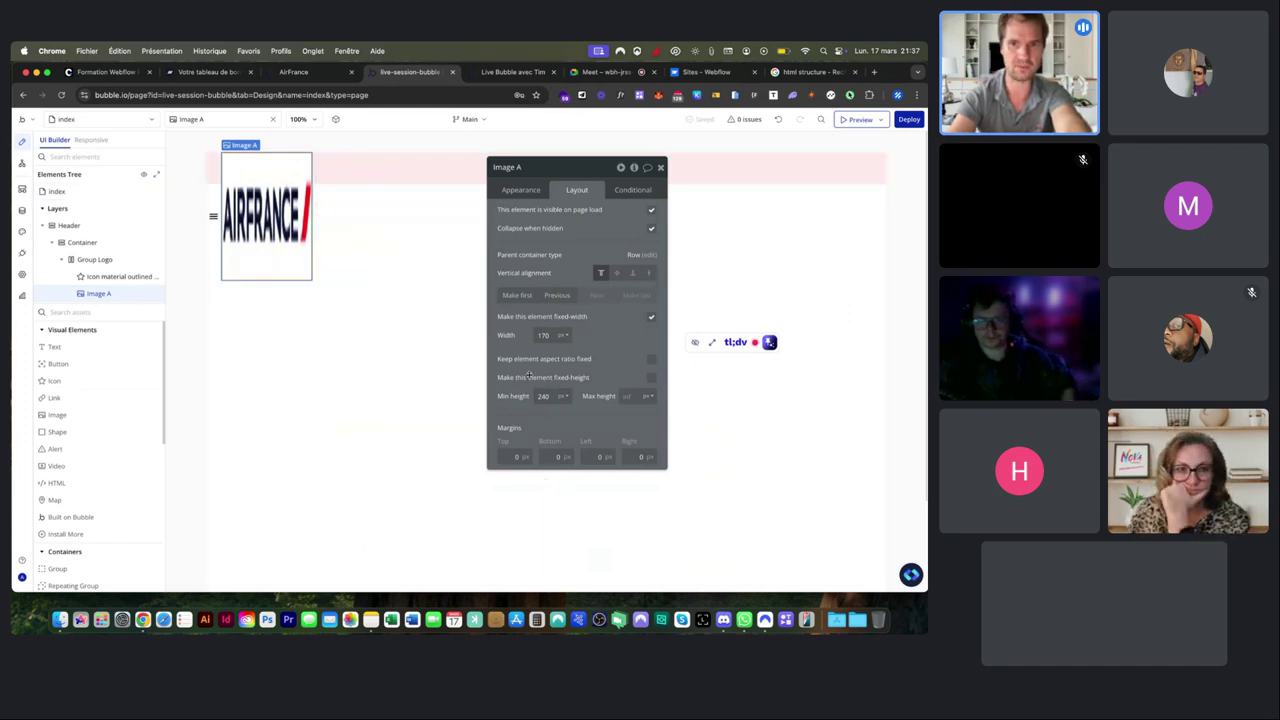
{"action": "left_click", "coordinate": [541, 394]}
{"action": "key", "text": "BackSpace"}
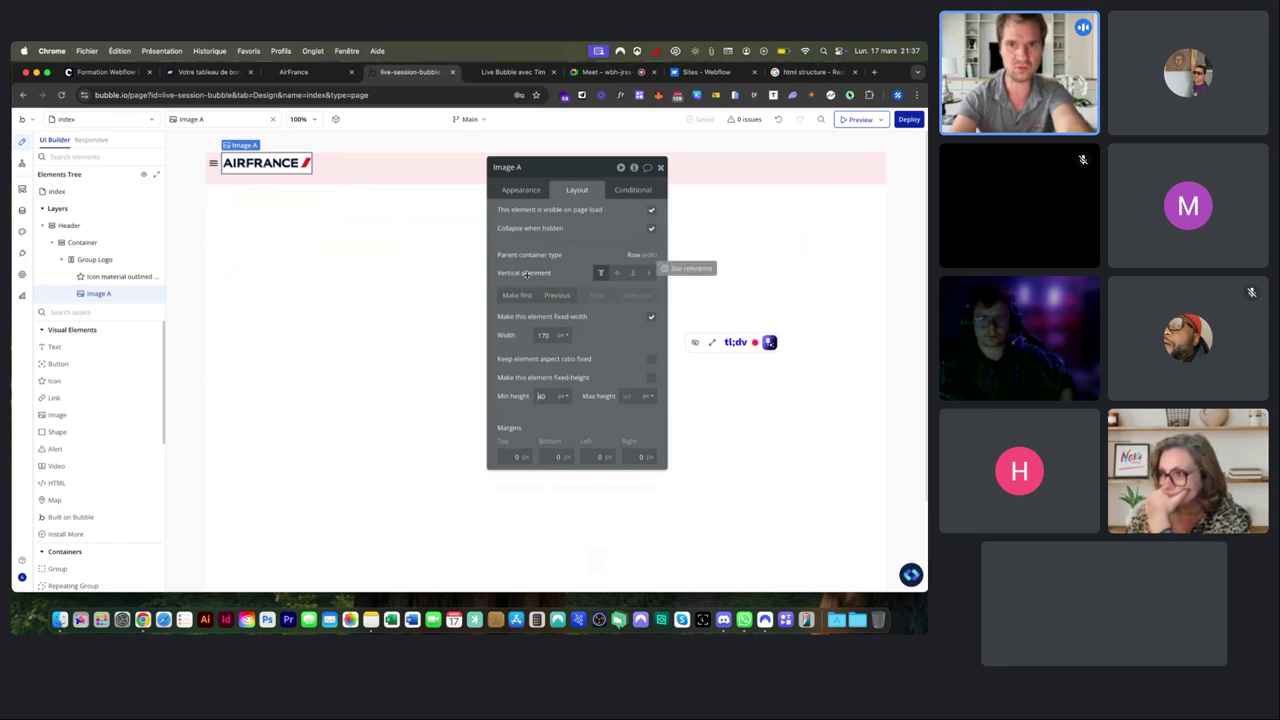
{"action": "left_click", "coordinate": [619, 275]}
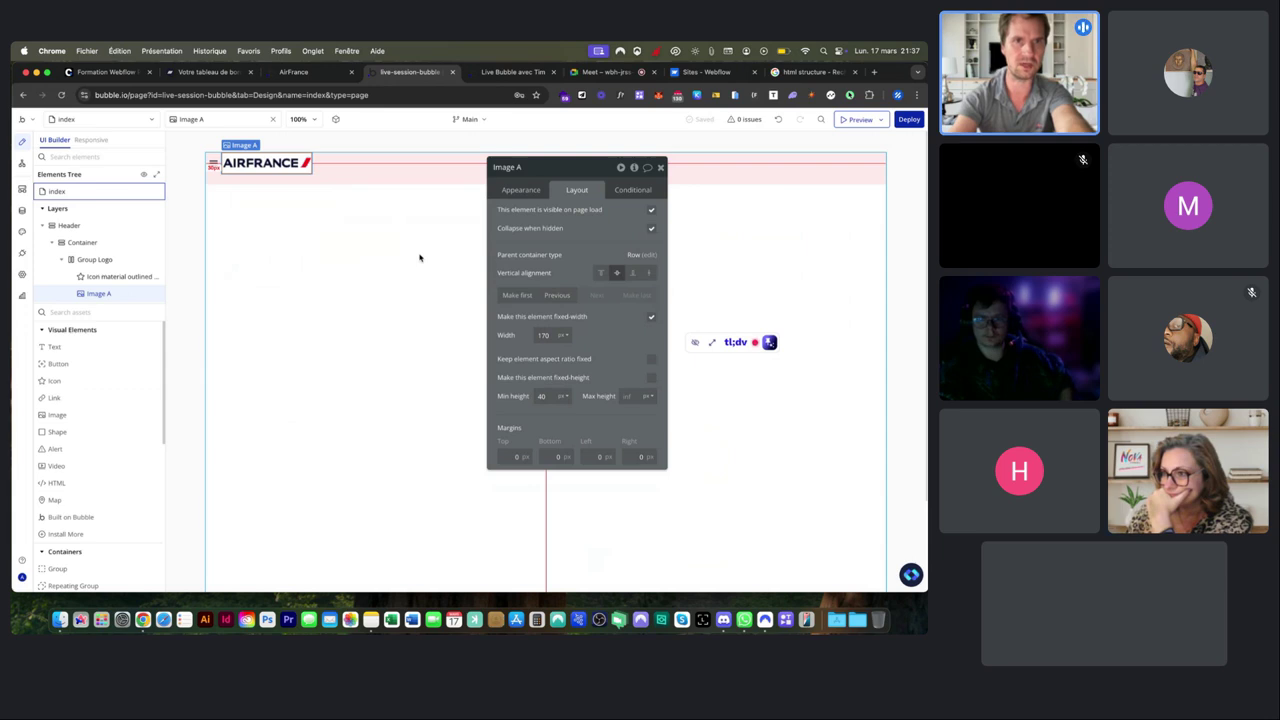
Select the header Container, leave its layout on Column, and view the live Air France site.
{"action": "left_click", "coordinate": [333, 167]}
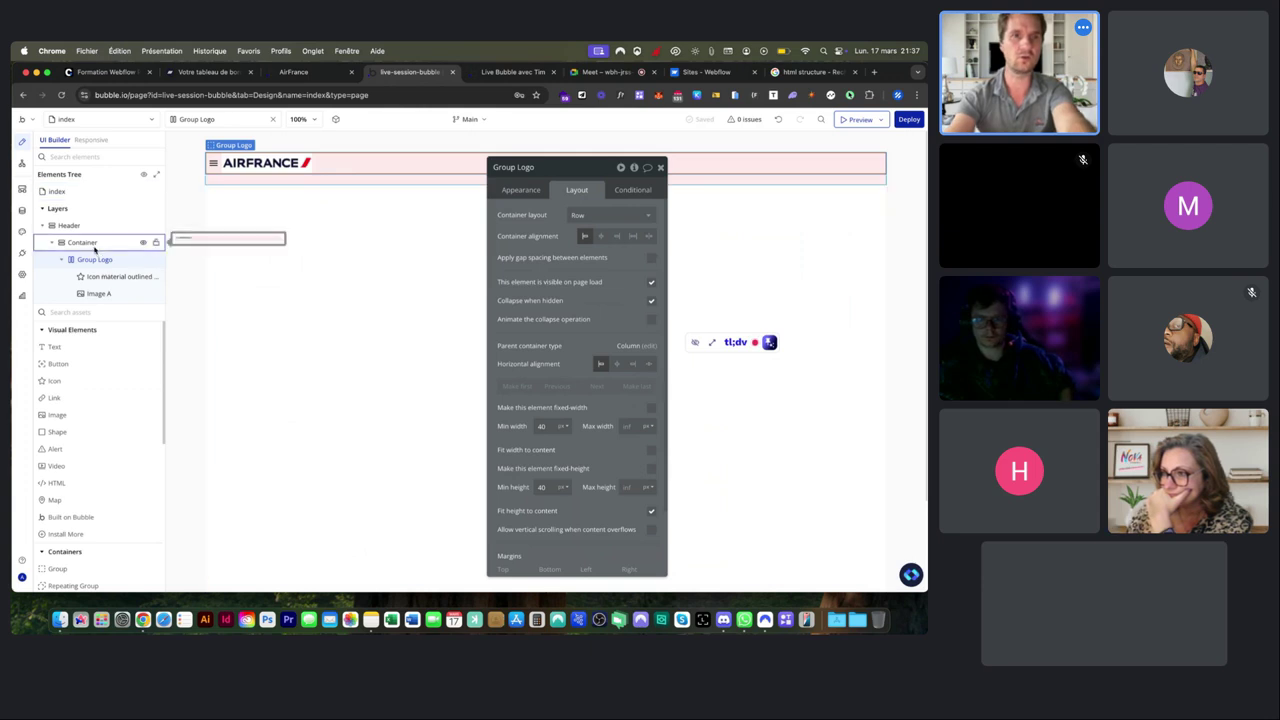
{"action": "left_click", "coordinate": [84, 242]}
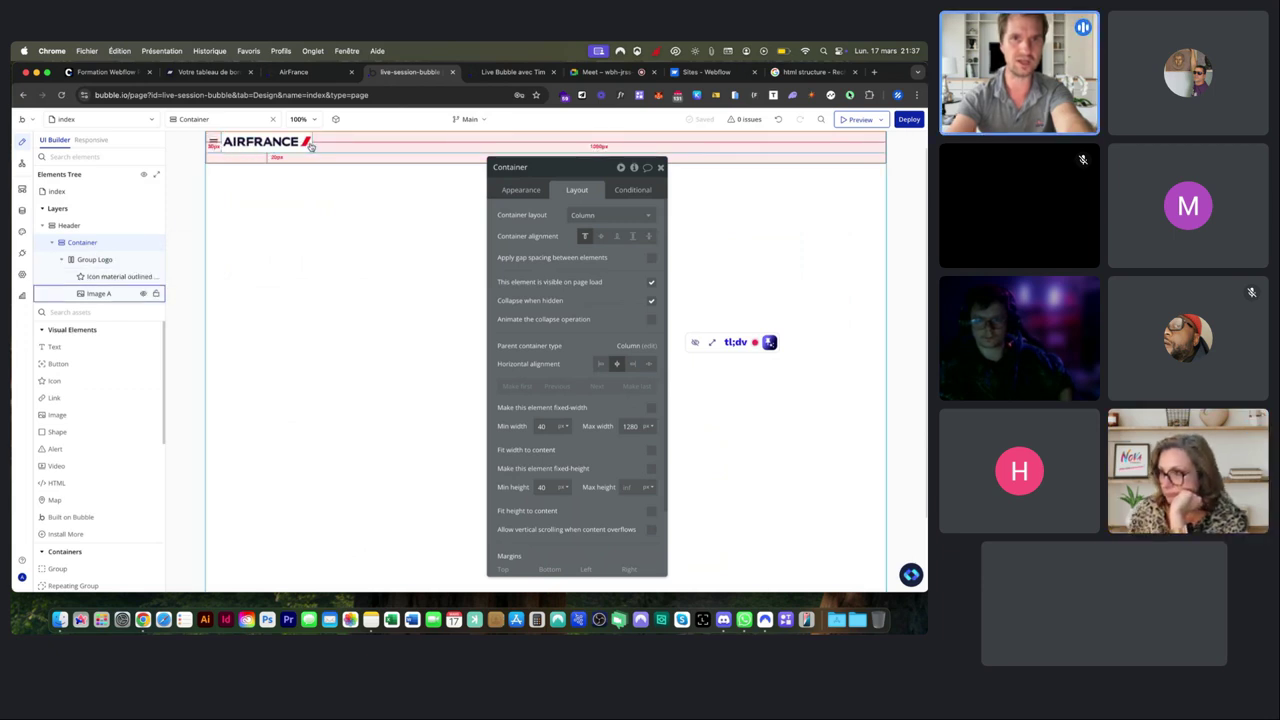
{"action": "left_click", "coordinate": [589, 215]}
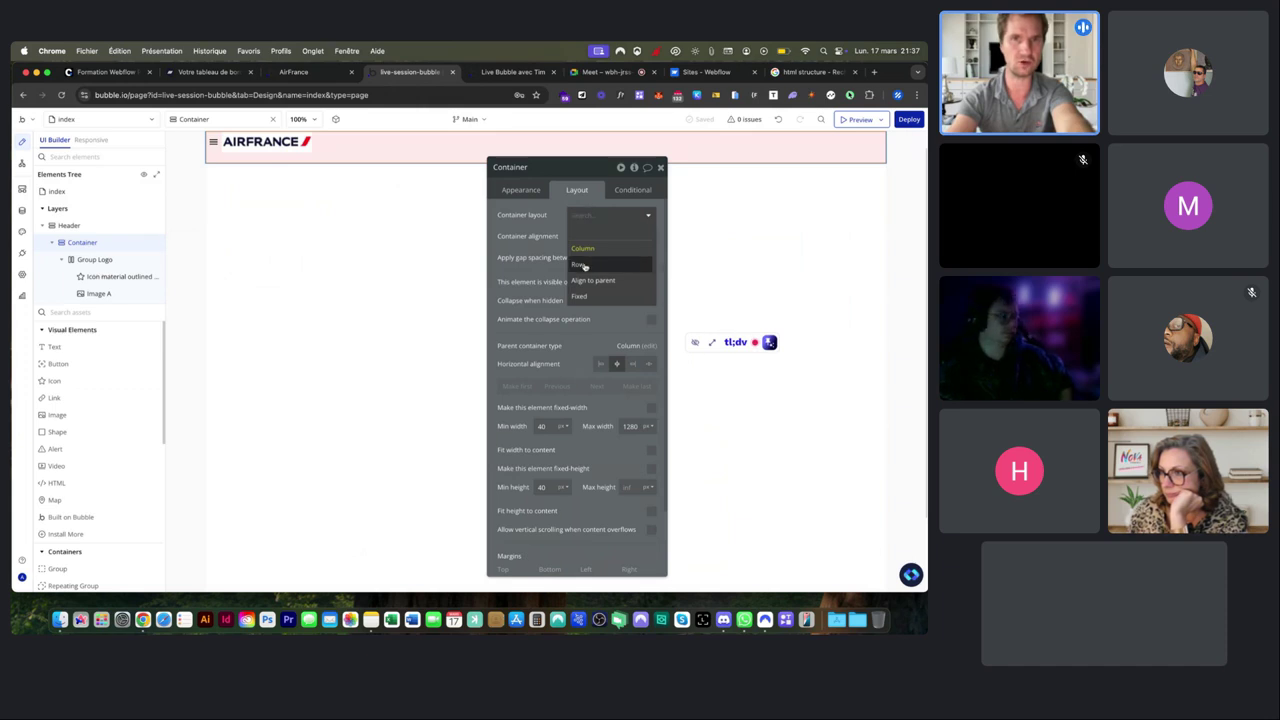
{"action": "left_click", "coordinate": [582, 248]}
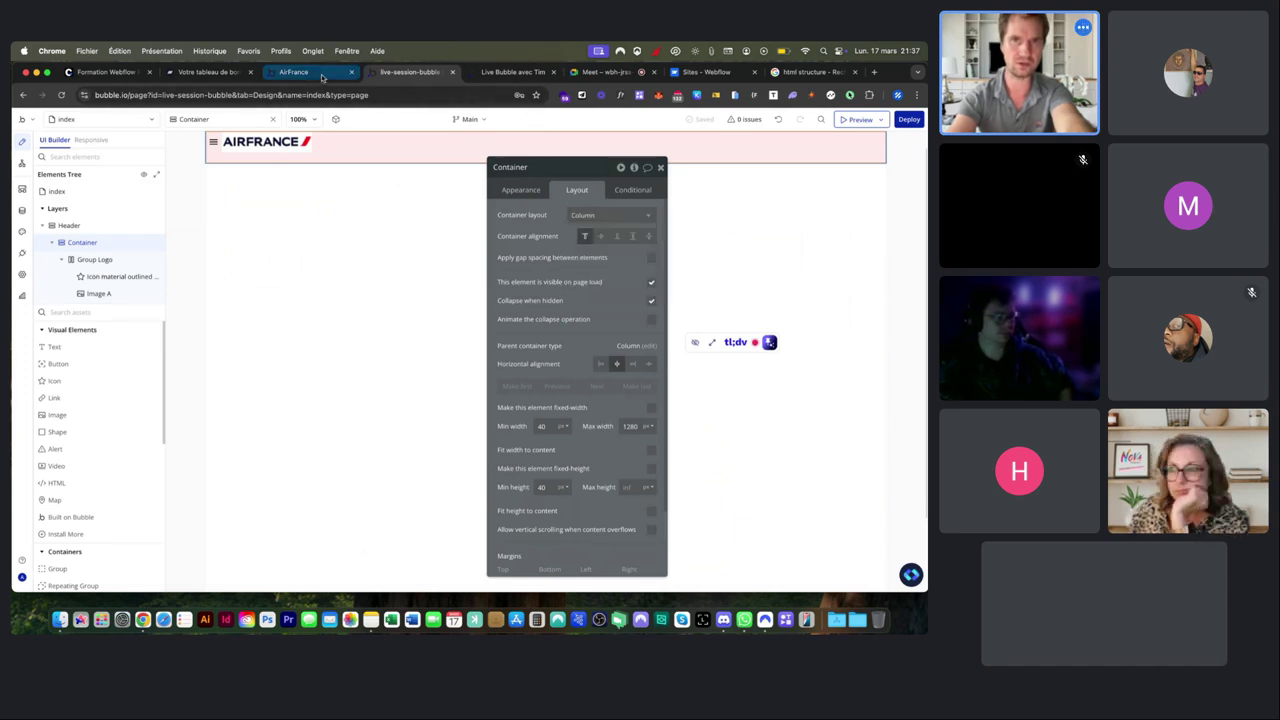
{"action": "left_click", "coordinate": [310, 73]}
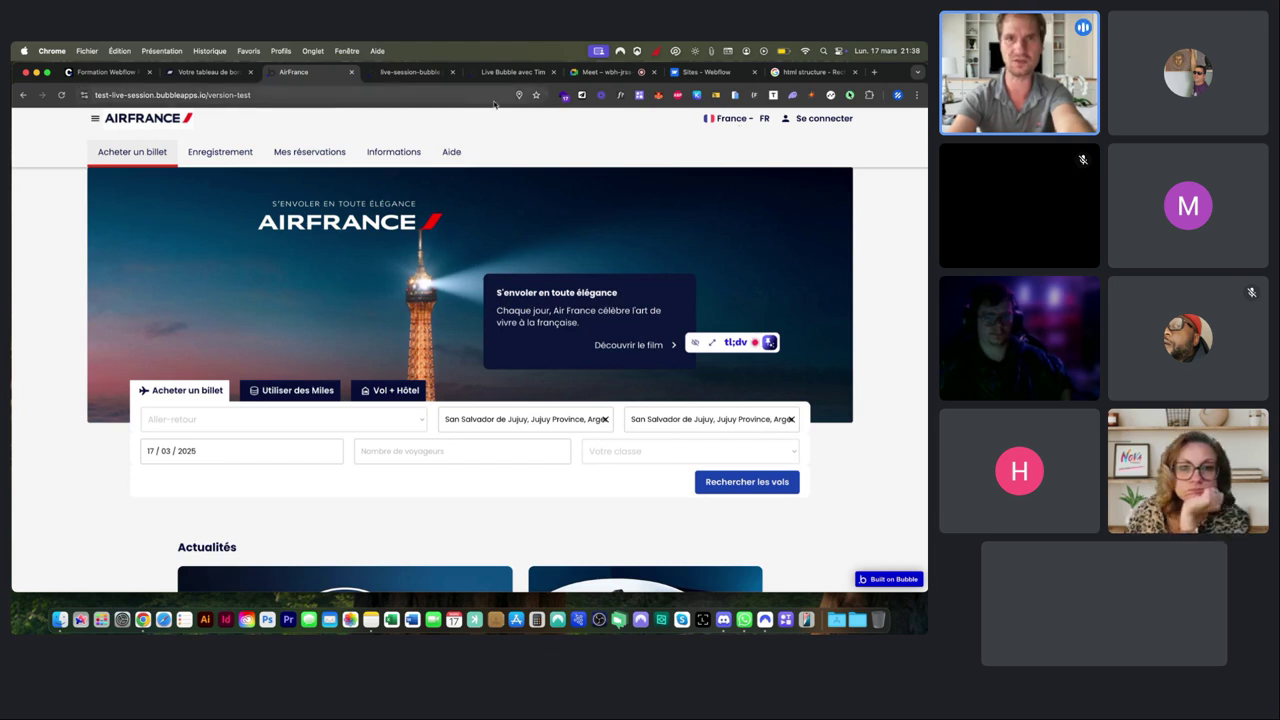
Switch the header Container's layout to Row, select Group Logo, and compare with the live site.
{"action": "left_click", "coordinate": [235, 73]}
{"action": "left_click", "coordinate": [388, 73]}
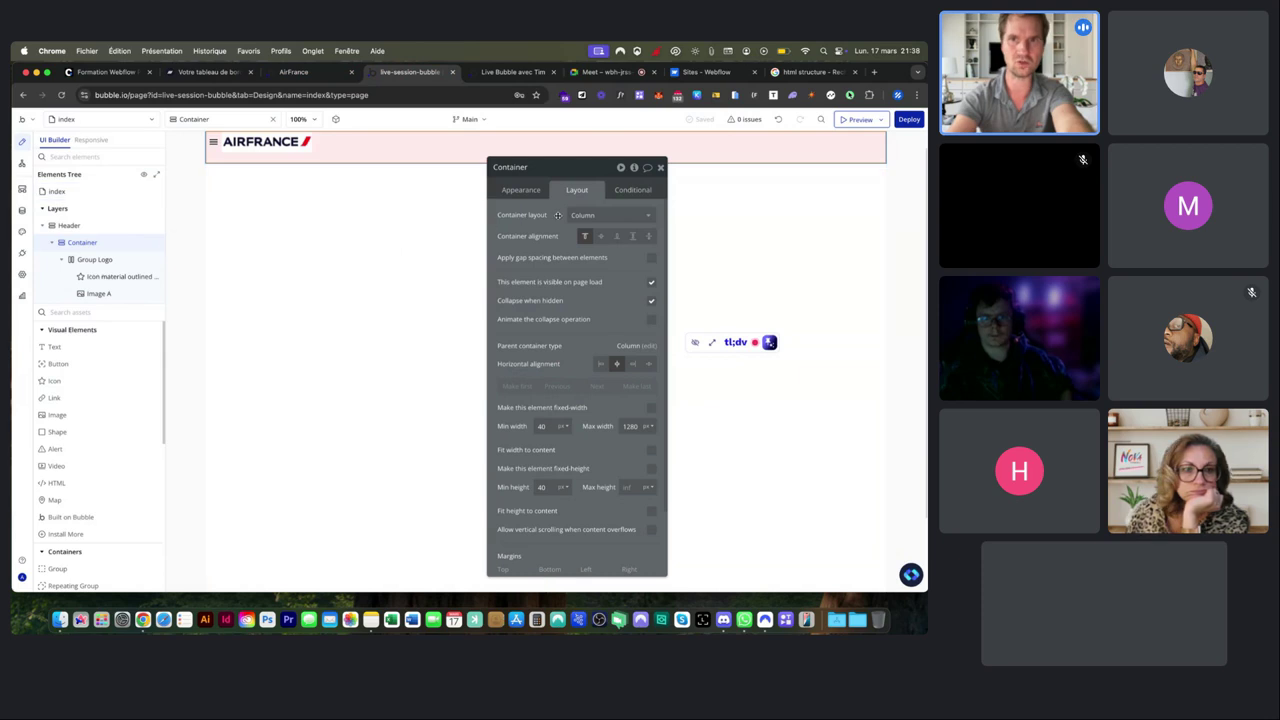
{"action": "left_click", "coordinate": [590, 215]}
{"action": "left_click", "coordinate": [584, 263]}
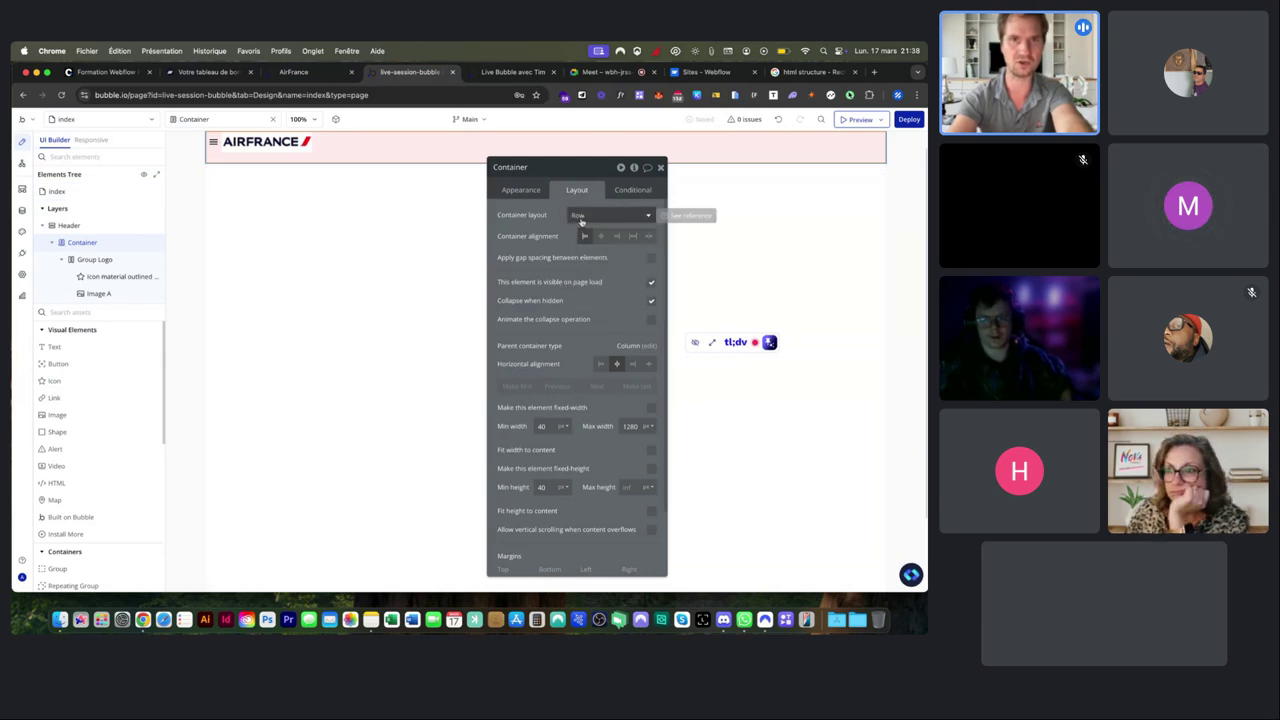
{"action": "left_click", "coordinate": [101, 262]}
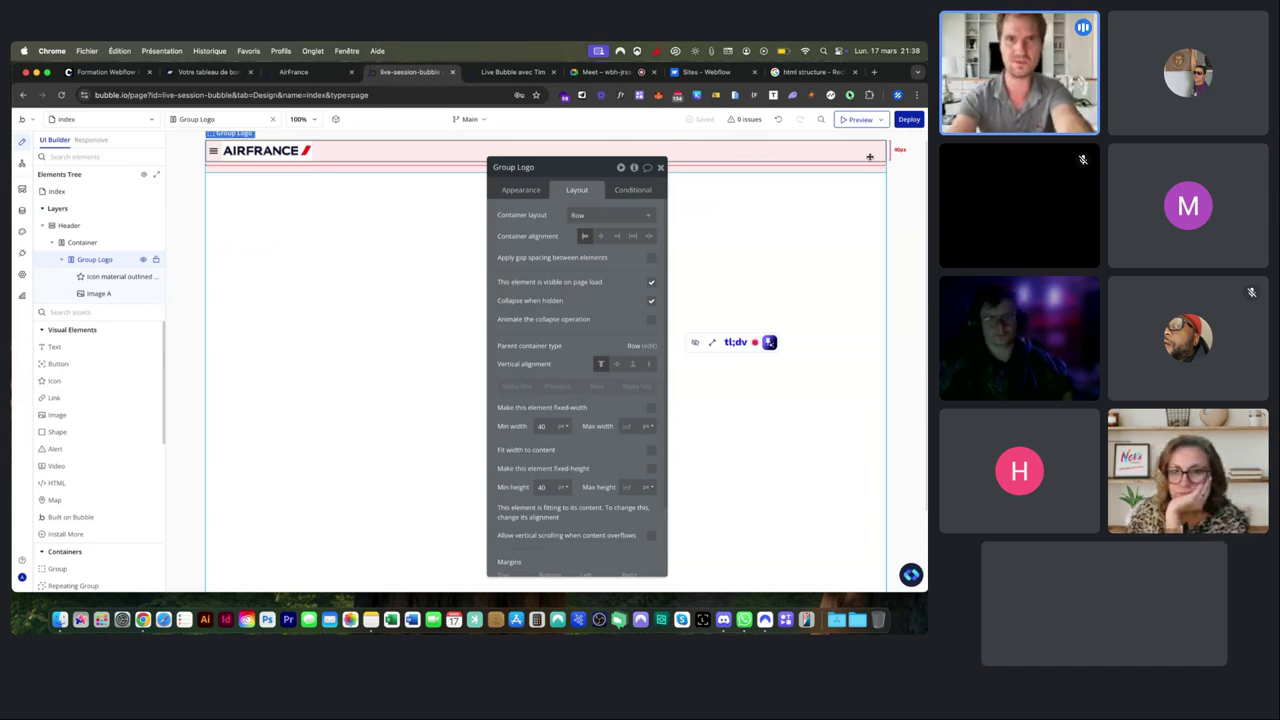
{"action": "left_click", "coordinate": [316, 79]}
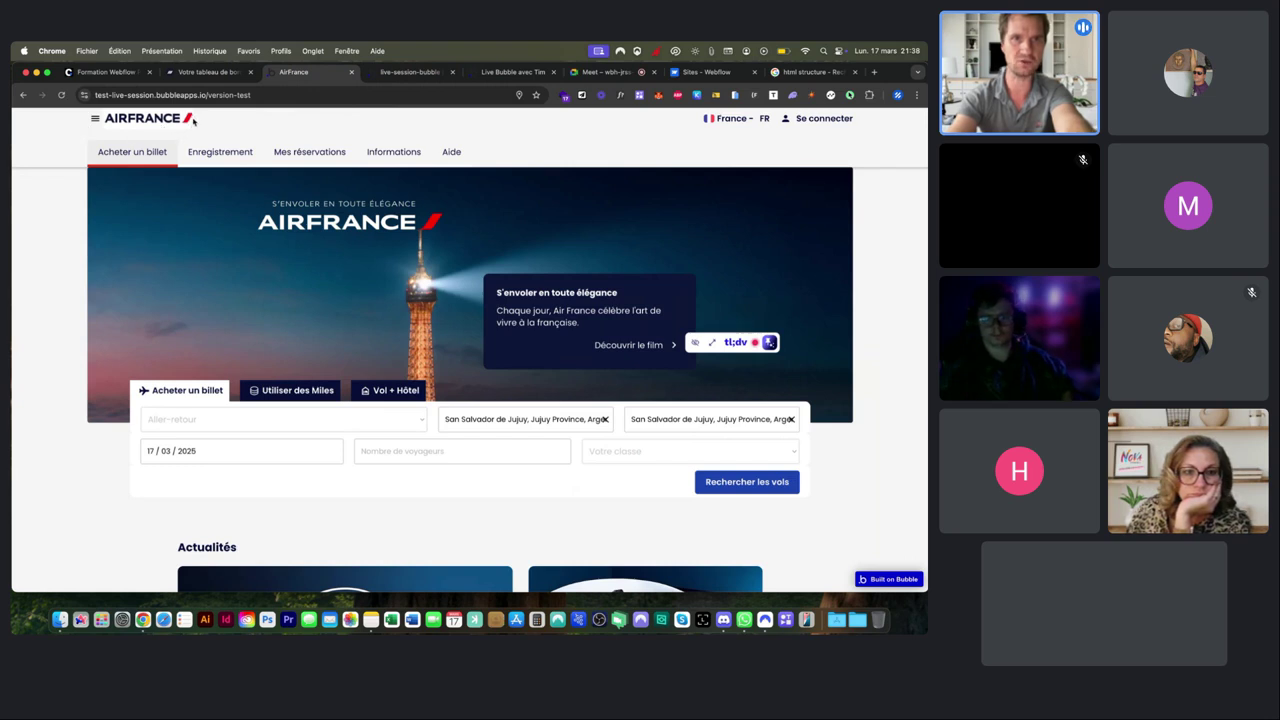
Enable 'Fit width to content' on Group Logo so it wraps the menu icon and logo.
{"action": "left_click", "coordinate": [410, 72]}
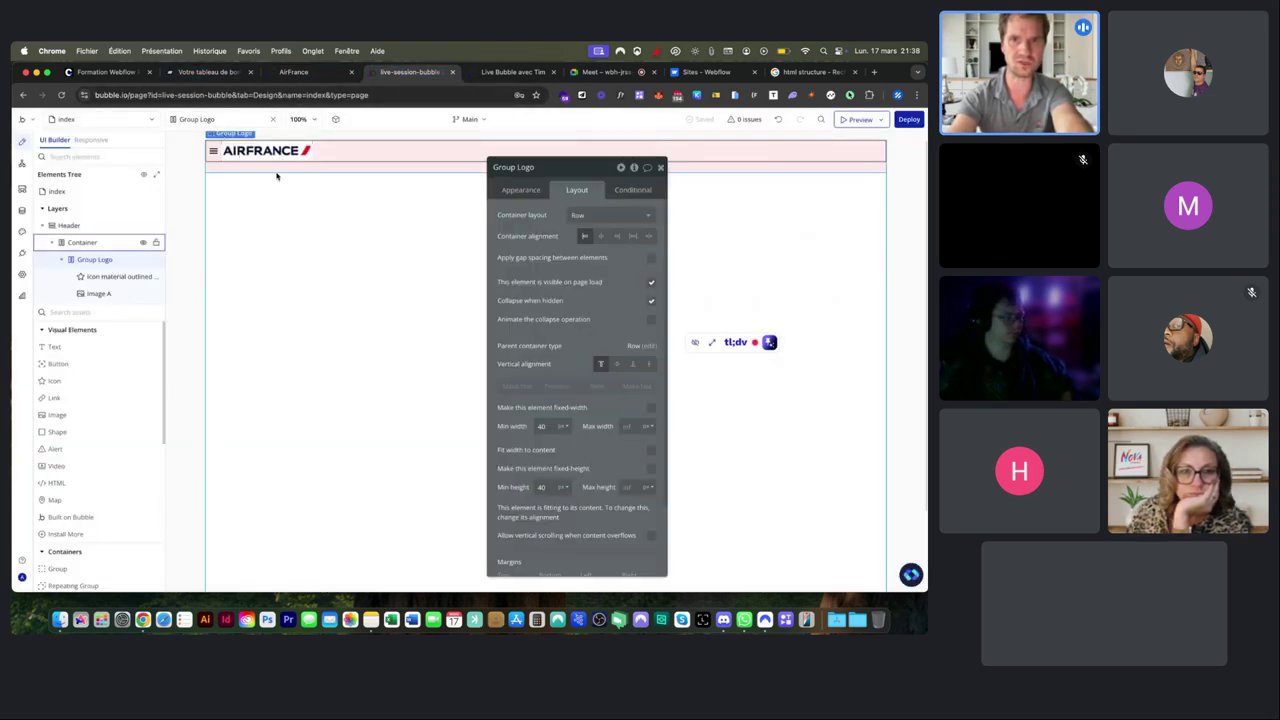
{"action": "scroll", "coordinate": [527, 410], "scroll_direction": "up", "scroll_amount": 2}
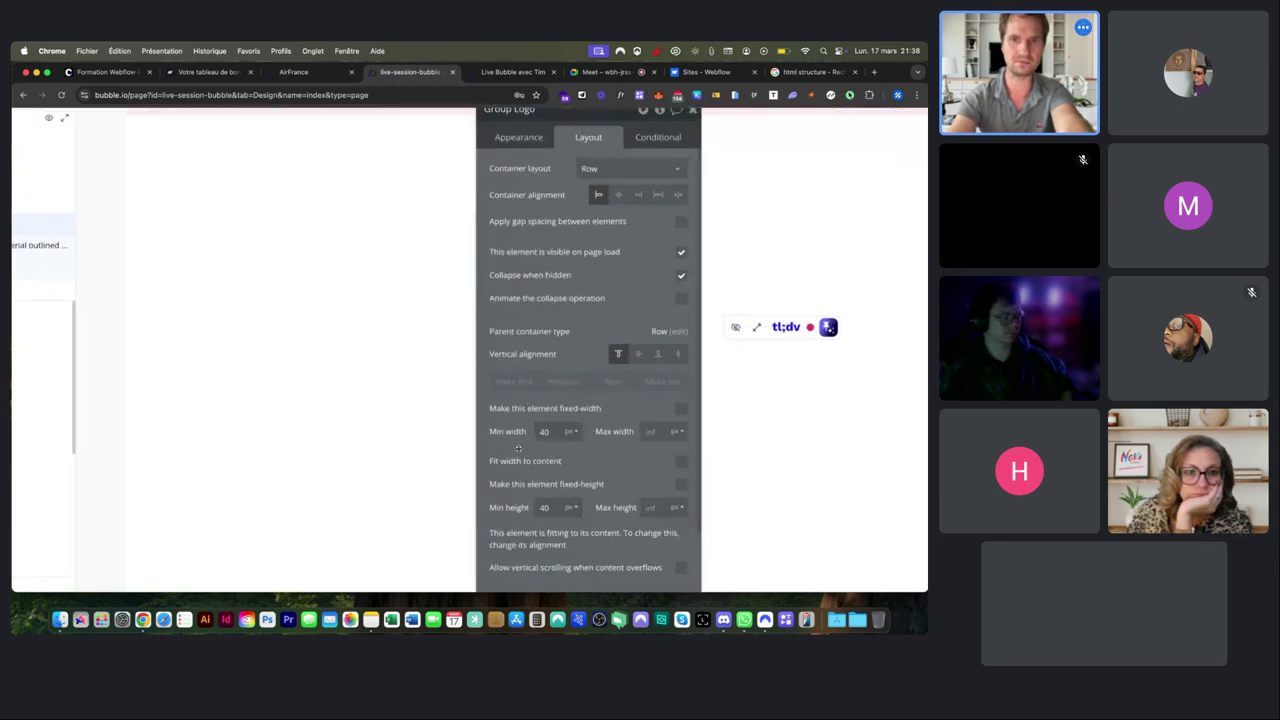
{"action": "scroll", "coordinate": [518, 449], "scroll_direction": "up", "scroll_amount": 5}
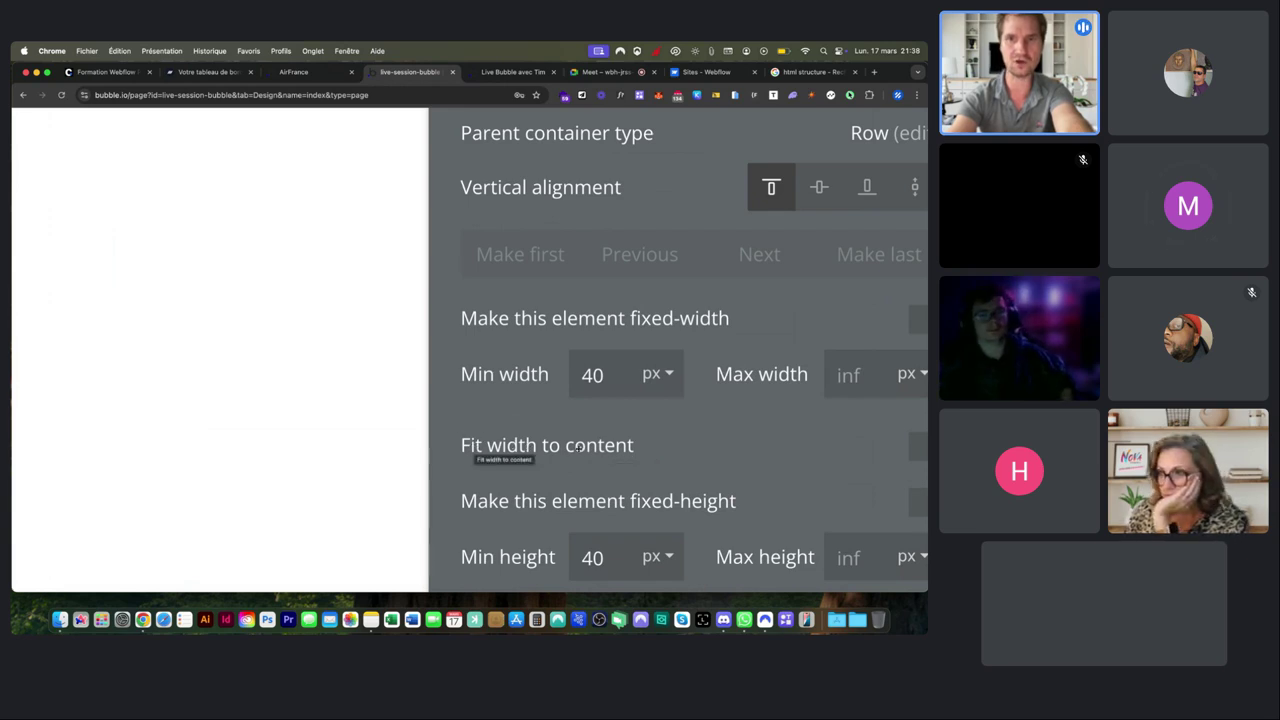
{"action": "scroll", "coordinate": [593, 449], "scroll_direction": "down", "scroll_amount": 5}
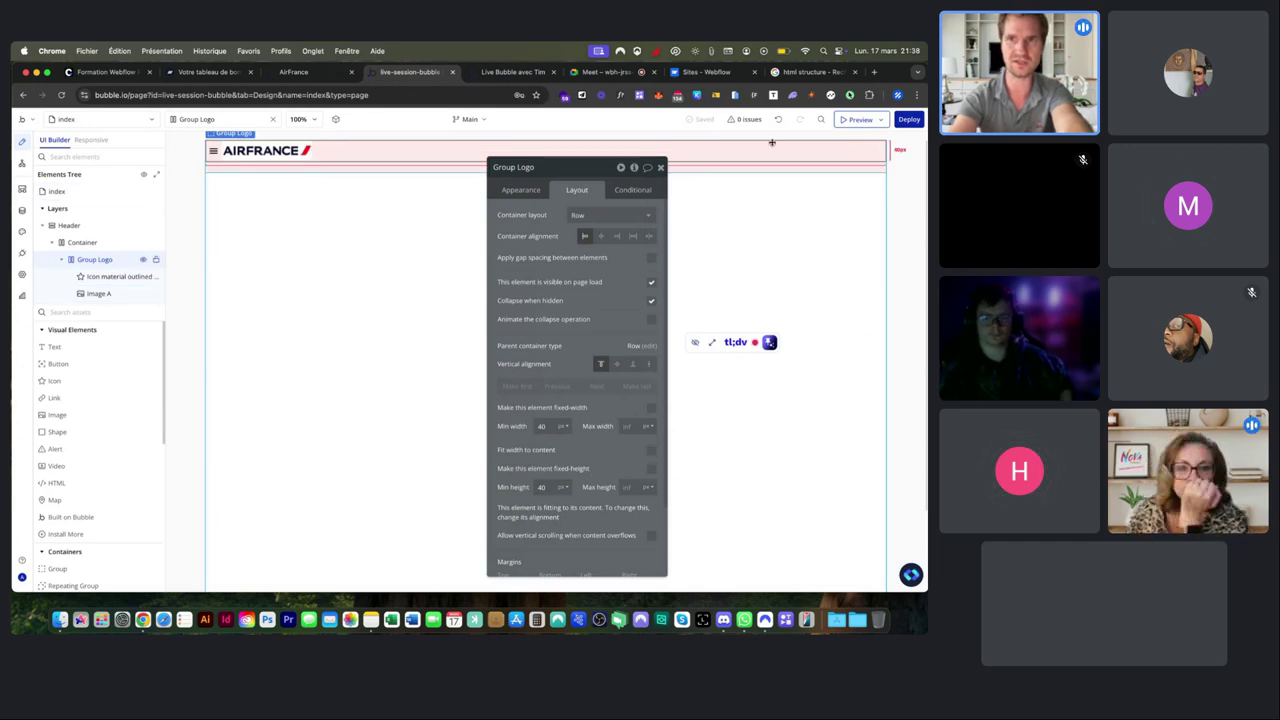
{"action": "left_click", "coordinate": [650, 455]}
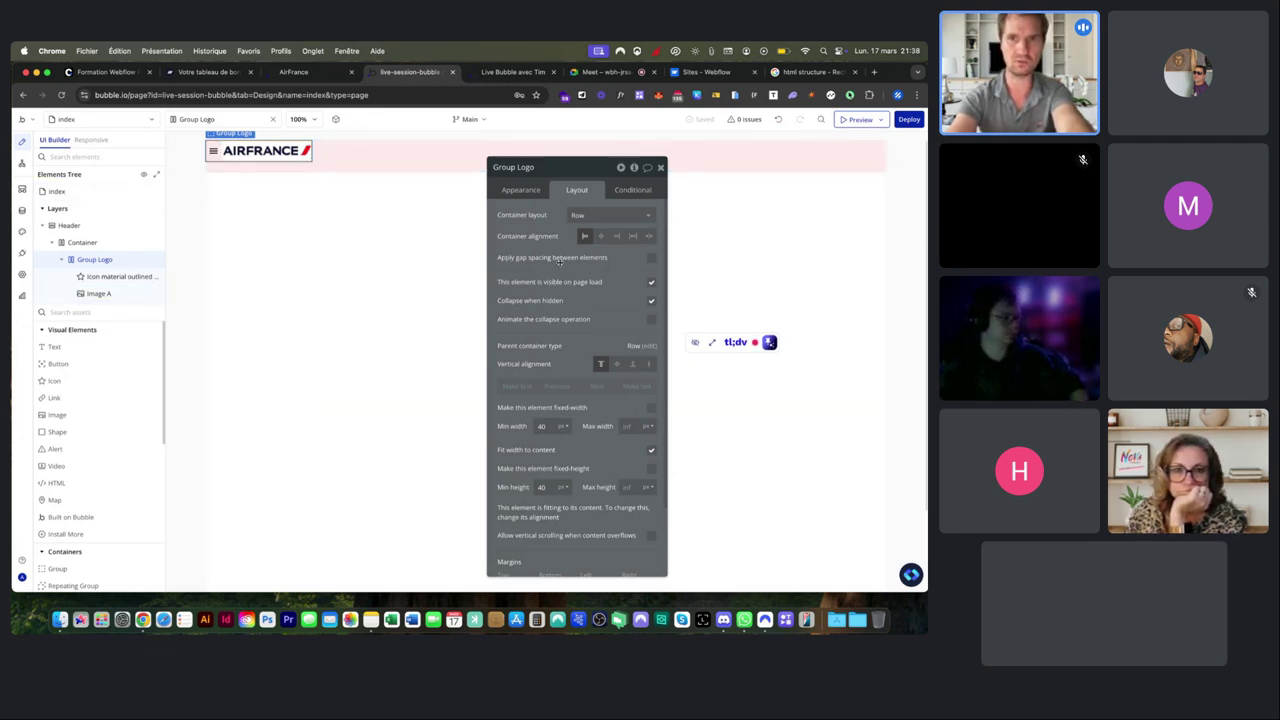
Centre Group Logo vertically within the header Container.
{"action": "left_click", "coordinate": [406, 160]}
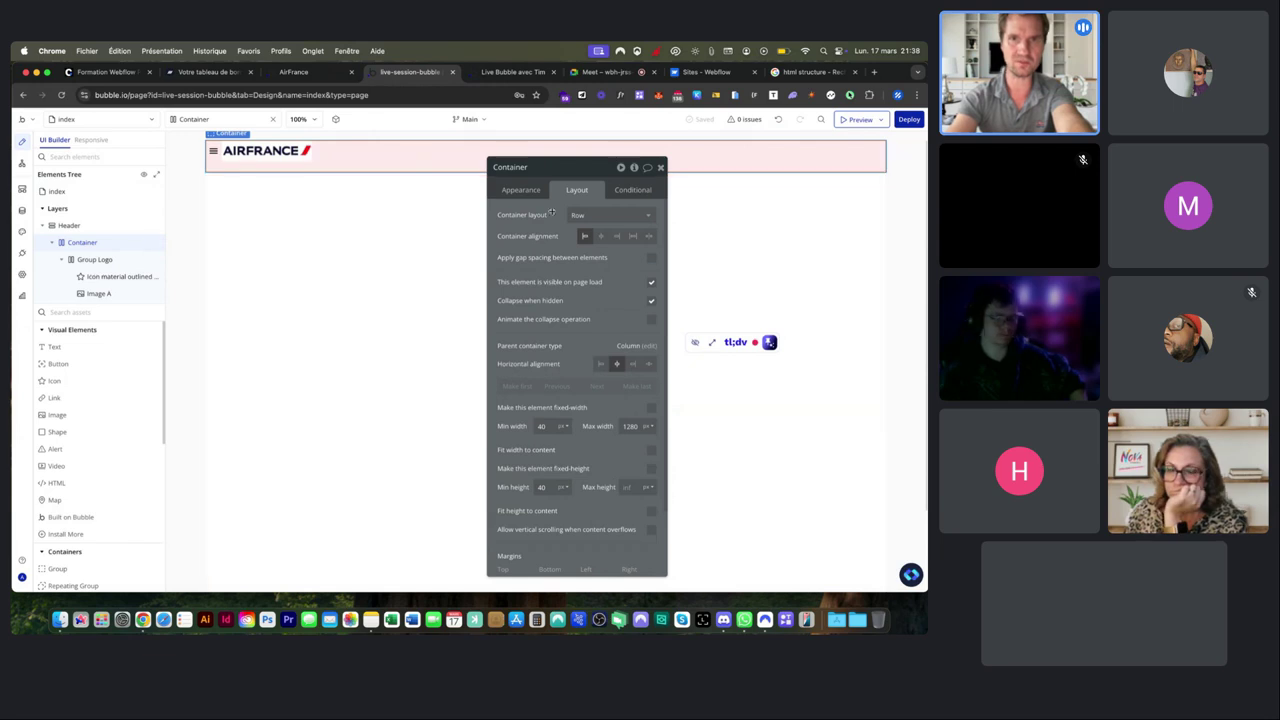
{"action": "left_click", "coordinate": [153, 259]}
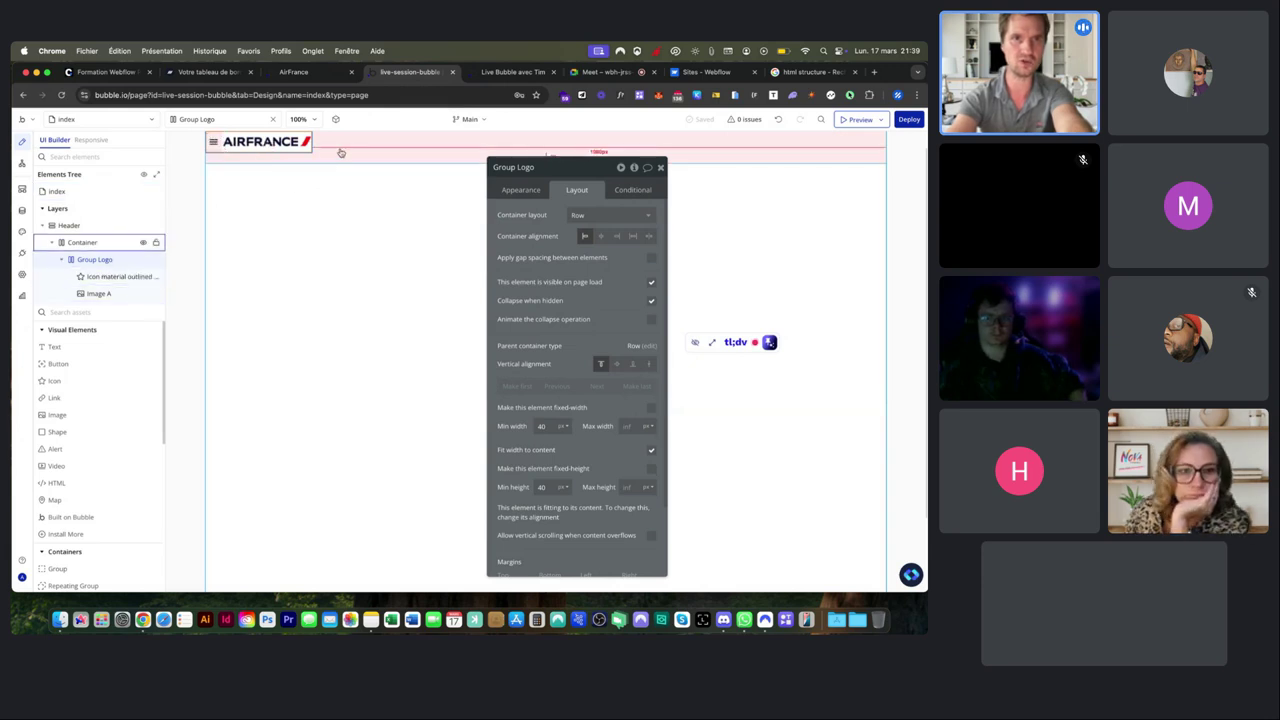
{"action": "left_click", "coordinate": [618, 365]}
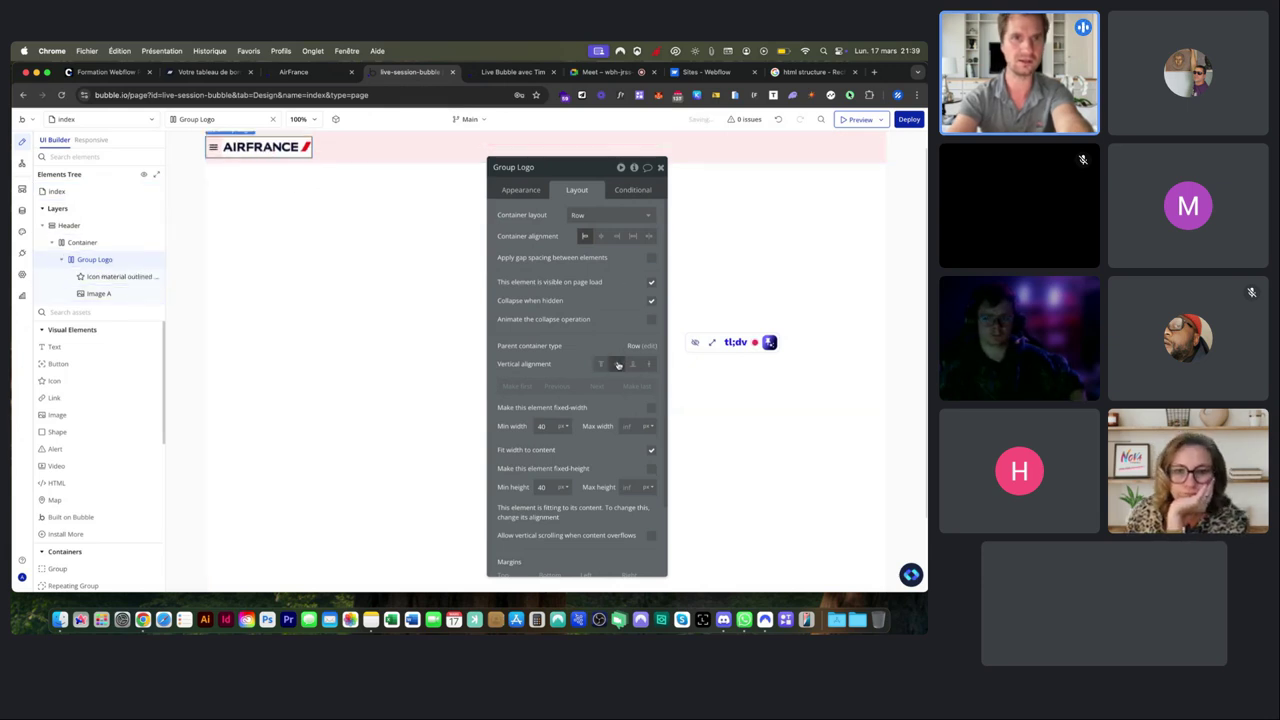
Change the header Container's background style from Flat color to None.
{"action": "left_click", "coordinate": [340, 190]}
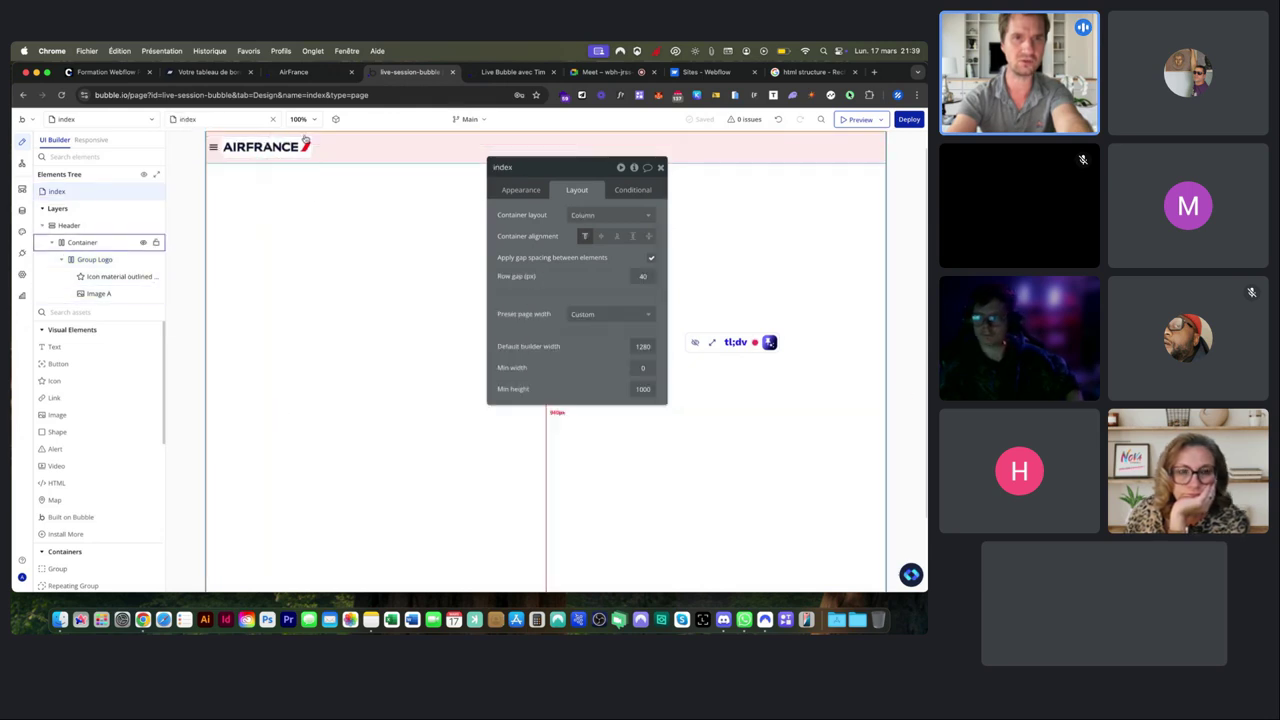
{"action": "left_click", "coordinate": [389, 165]}
{"action": "left_click", "coordinate": [516, 193]}
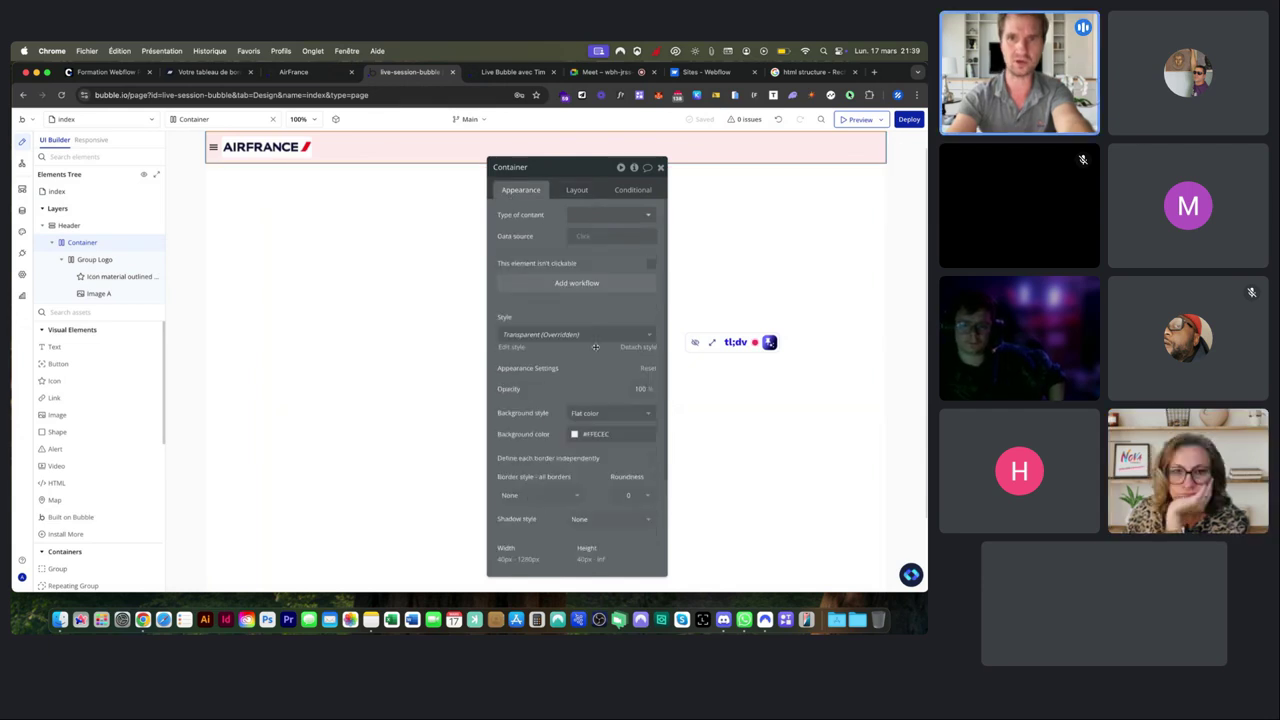
{"action": "left_click", "coordinate": [610, 413]}
{"action": "left_click", "coordinate": [583, 443]}
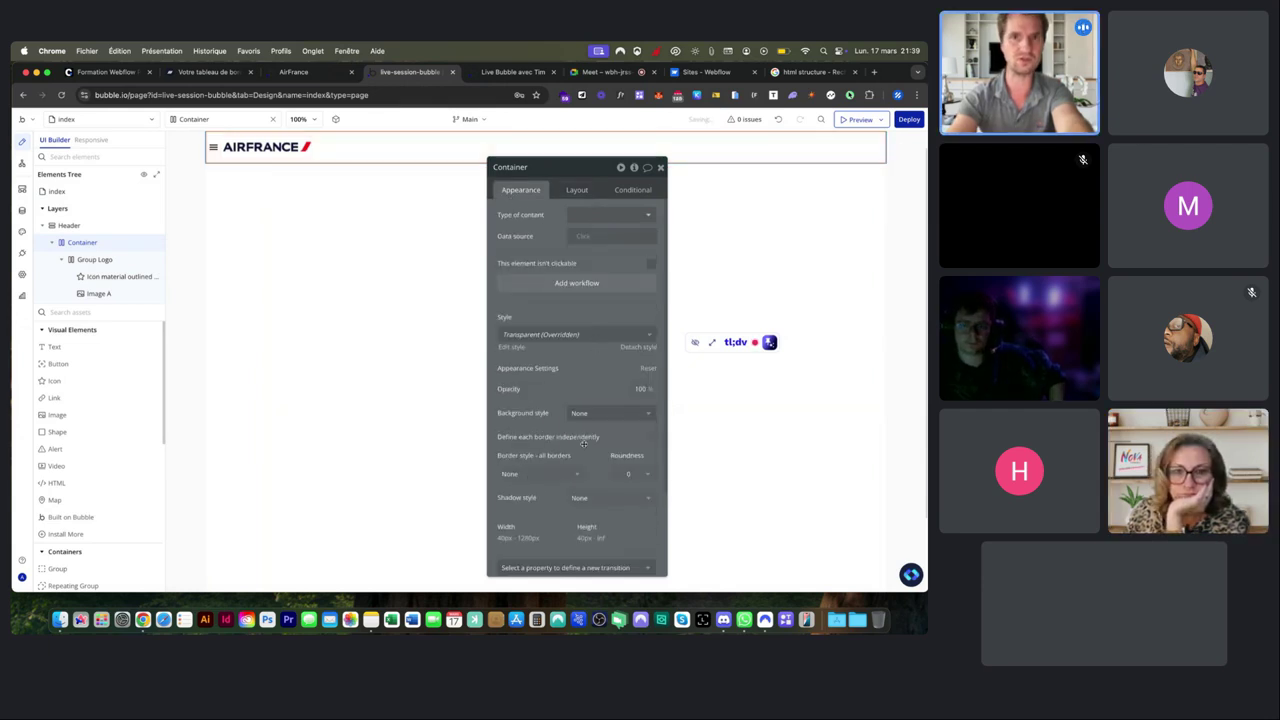
{"action": "left_click", "coordinate": [327, 219]}
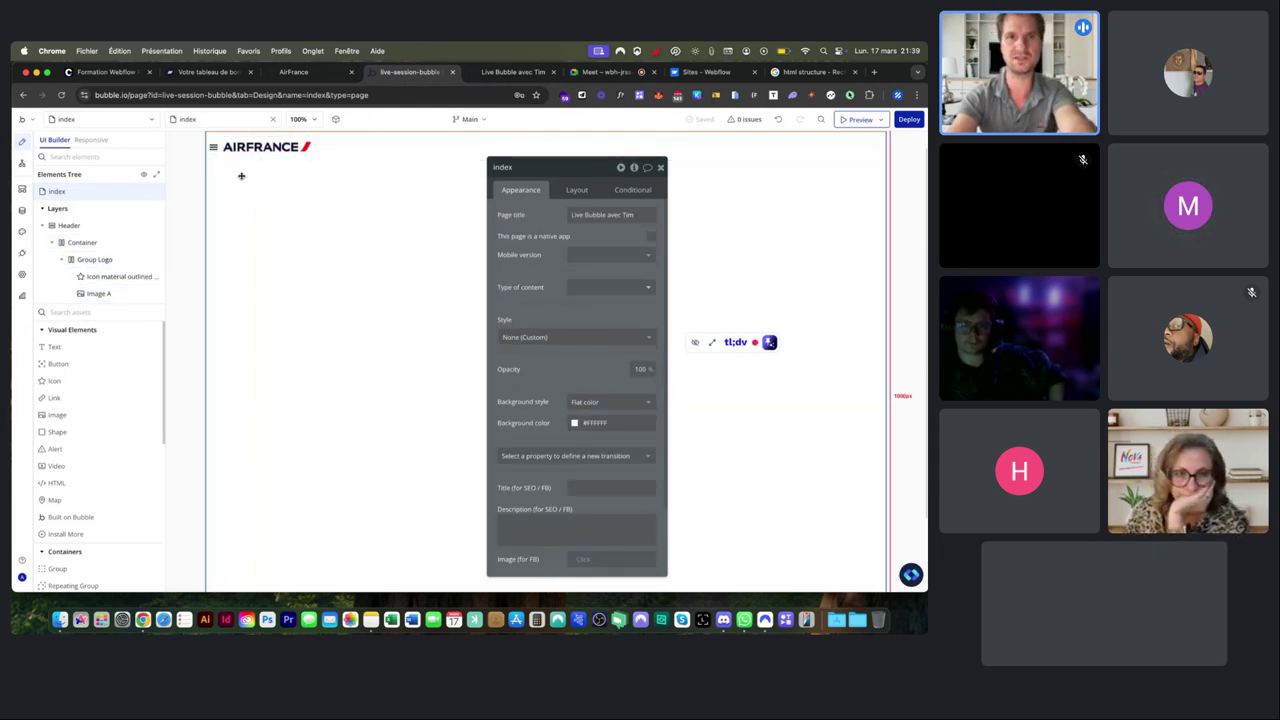
Check the live Air France site, then reselect the header Container and show its Layout settings.
{"action": "left_click", "coordinate": [485, 79]}
{"action": "left_click", "coordinate": [337, 76]}
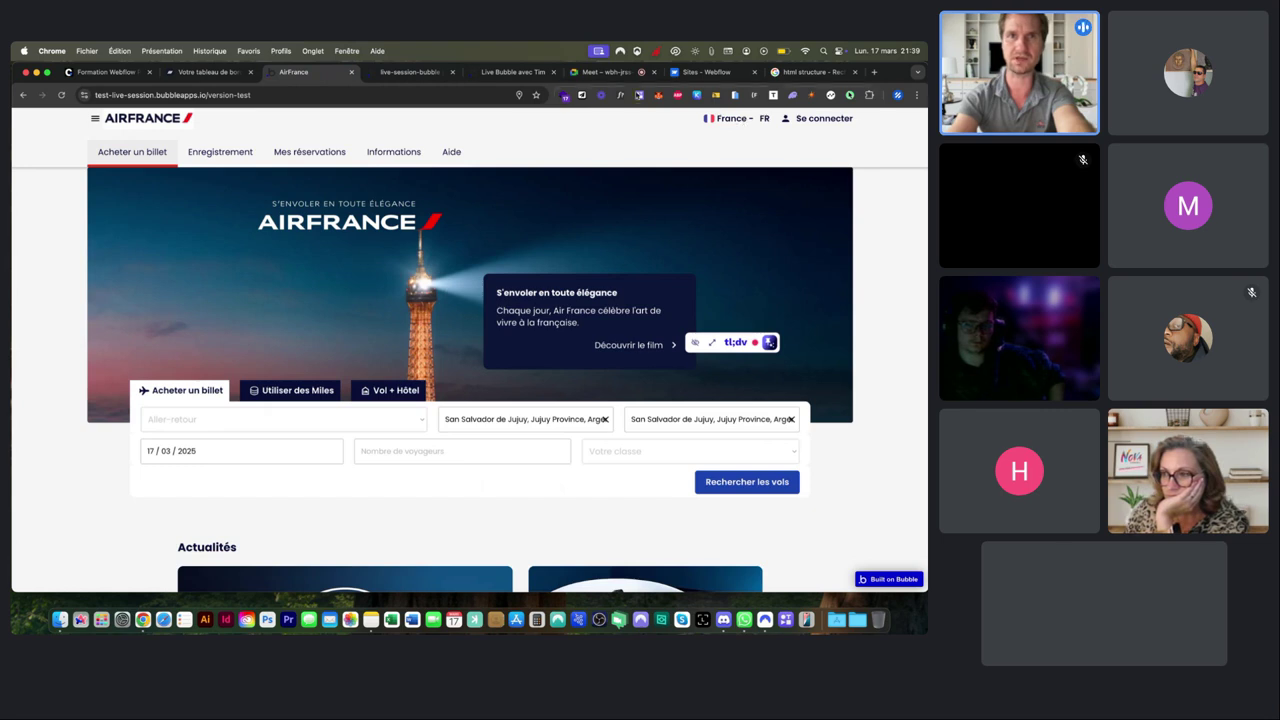
{"action": "left_click", "coordinate": [410, 72]}
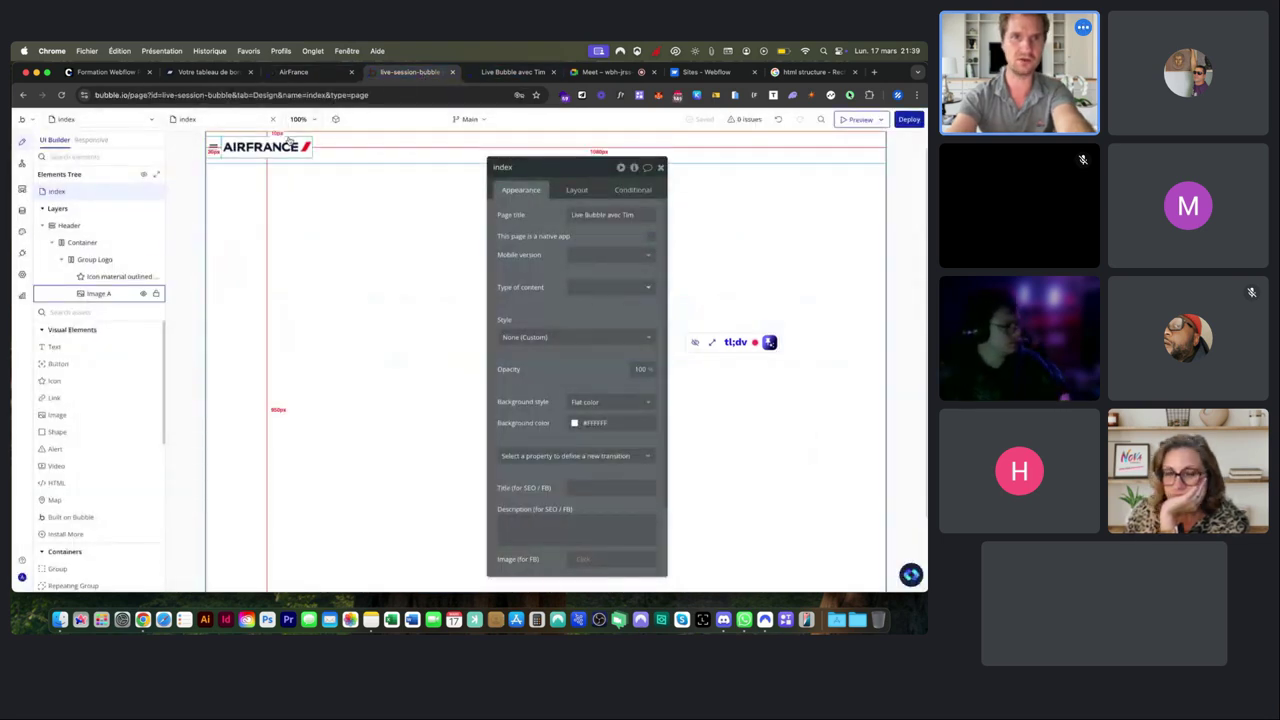
{"action": "left_click", "coordinate": [350, 140]}
{"action": "left_click", "coordinate": [577, 190]}
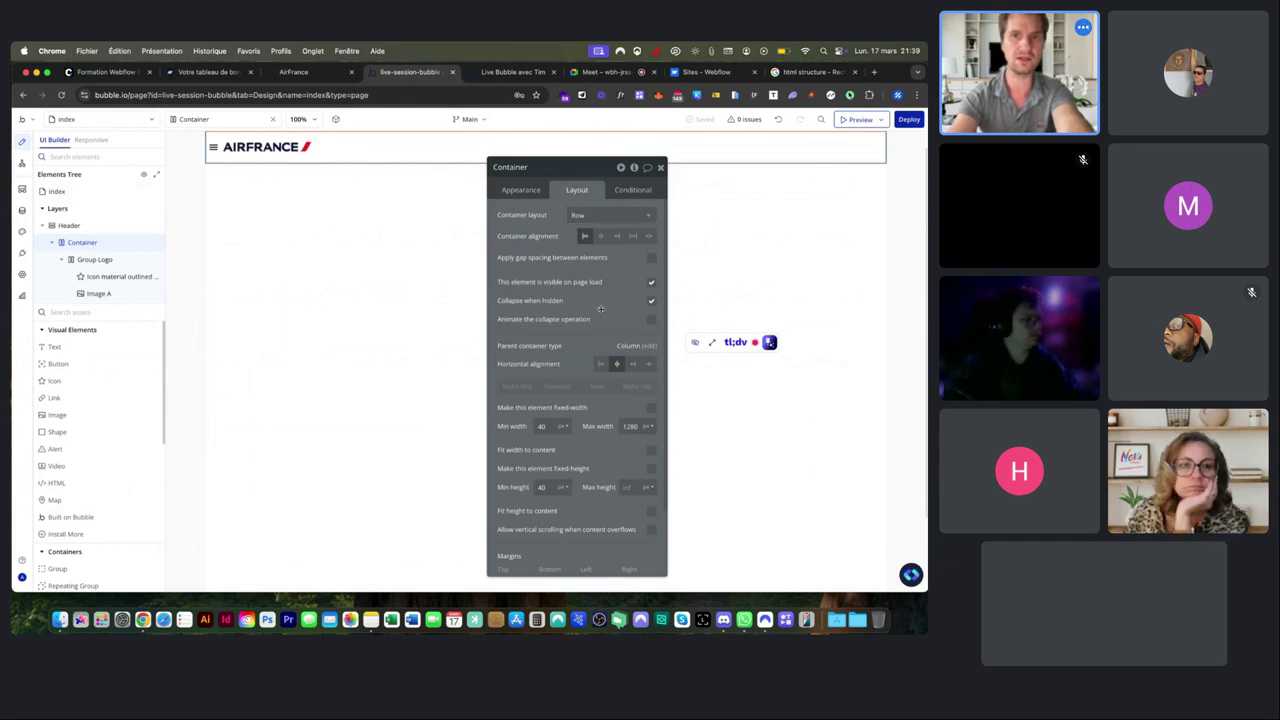
Add a new Group after Group Logo in the header Container and name it 'Group Right'.
{"action": "left_click_drag", "start_coordinate": [92, 259], "coordinate": [90, 260]}
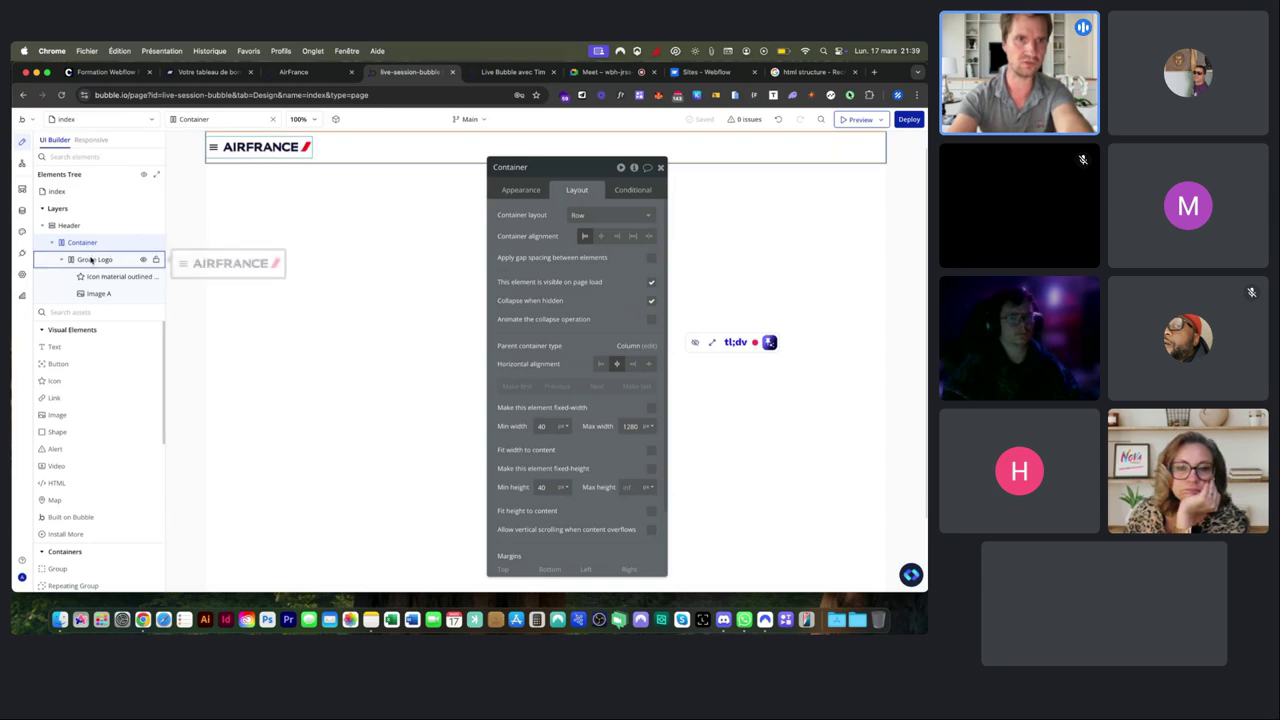
{"action": "left_click", "coordinate": [91, 260]}
{"action": "left_click", "coordinate": [62, 260]}
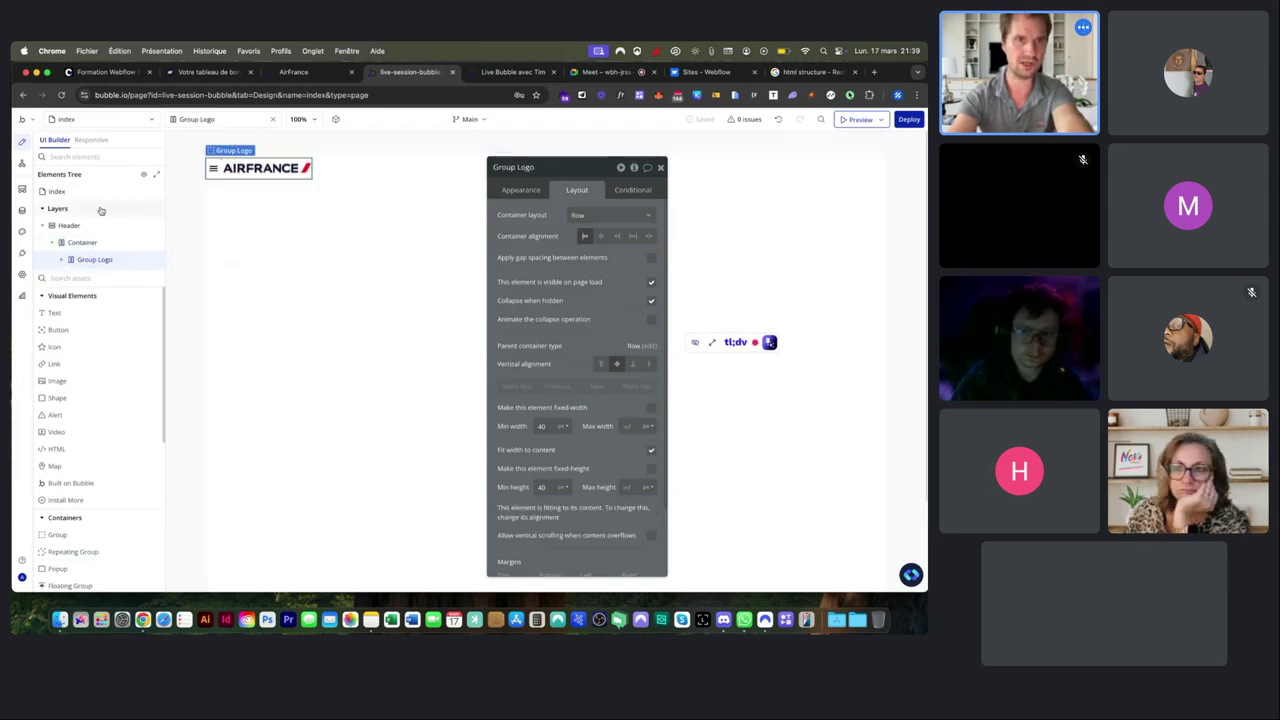
{"action": "left_click", "coordinate": [80, 277]}
{"action": "type", "text": "gr"}
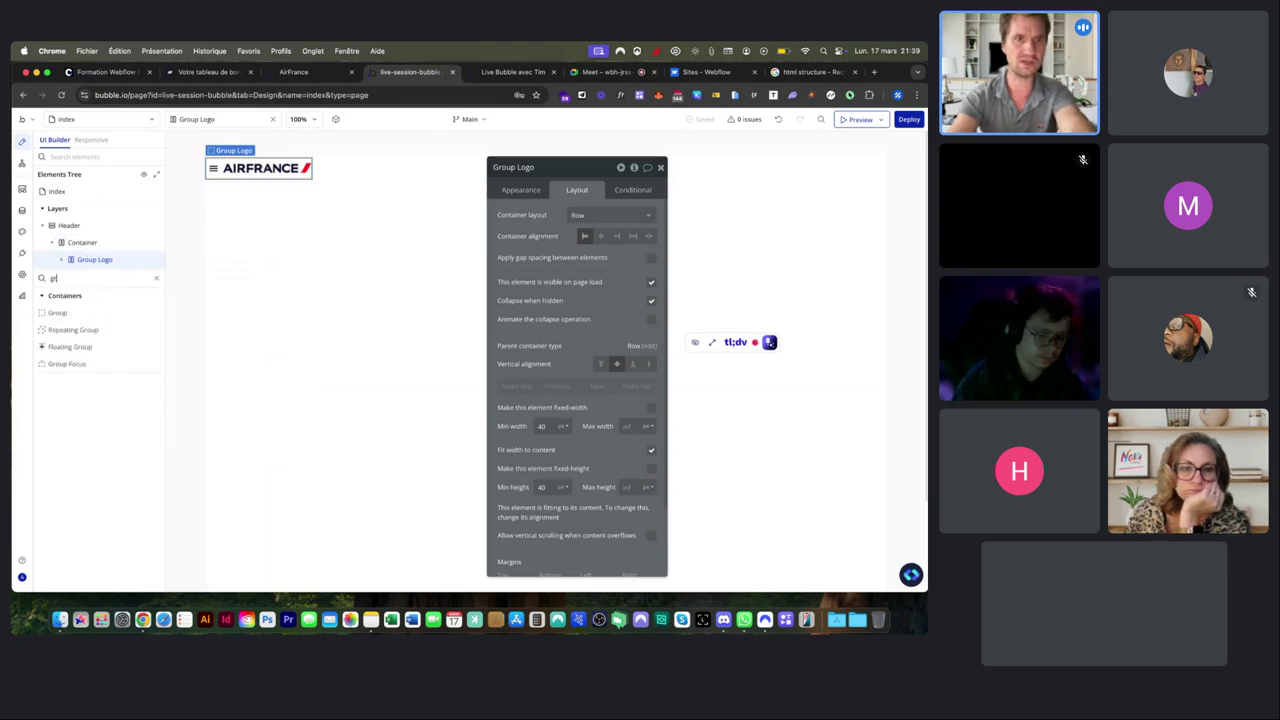
{"action": "left_click_drag", "start_coordinate": [58, 312], "coordinate": [339, 161]}
{"action": "left_click", "coordinate": [507, 167]}
{"action": "key", "text": "BackSpace"}
{"action": "key", "text": "BackSpace"}
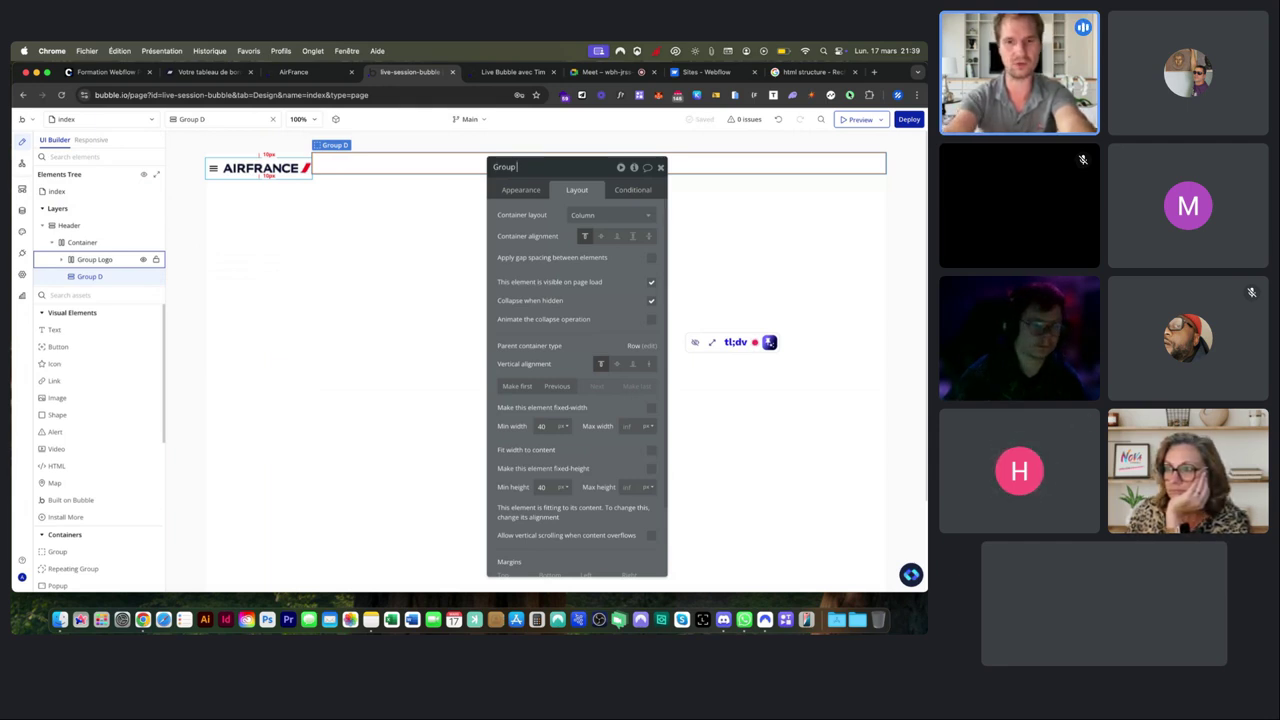
{"action": "type", "text": "Right"}
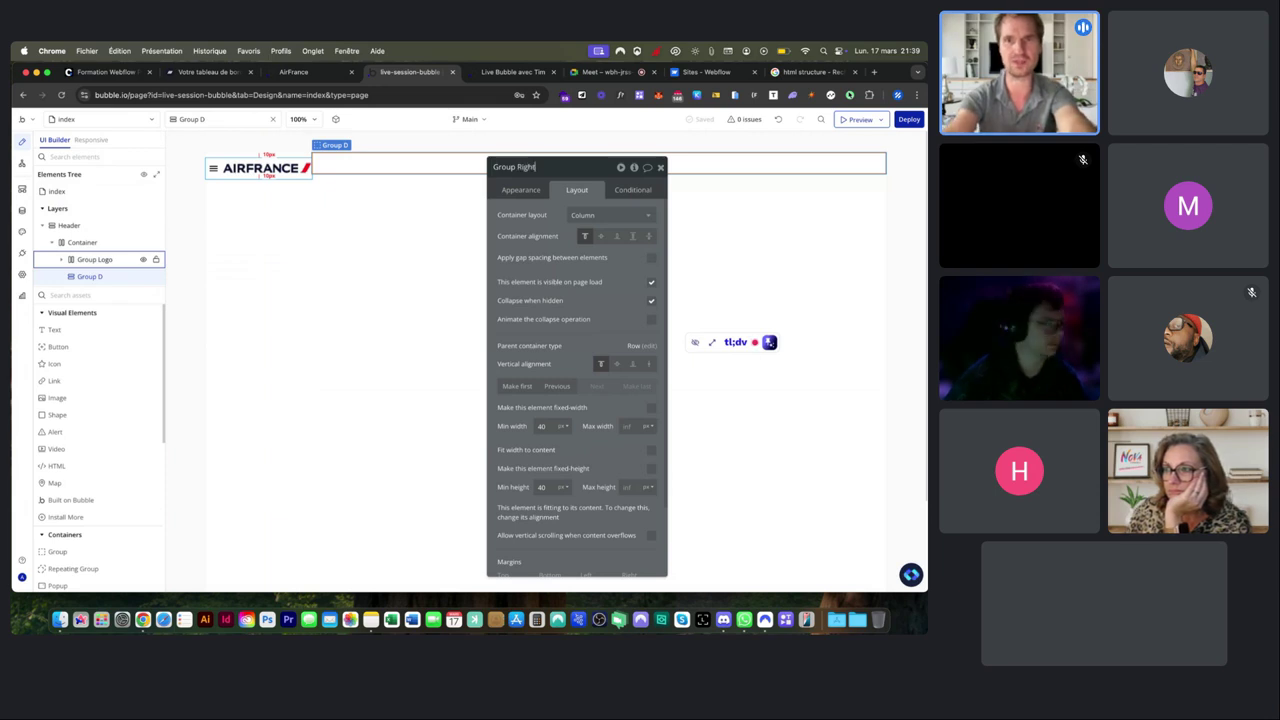
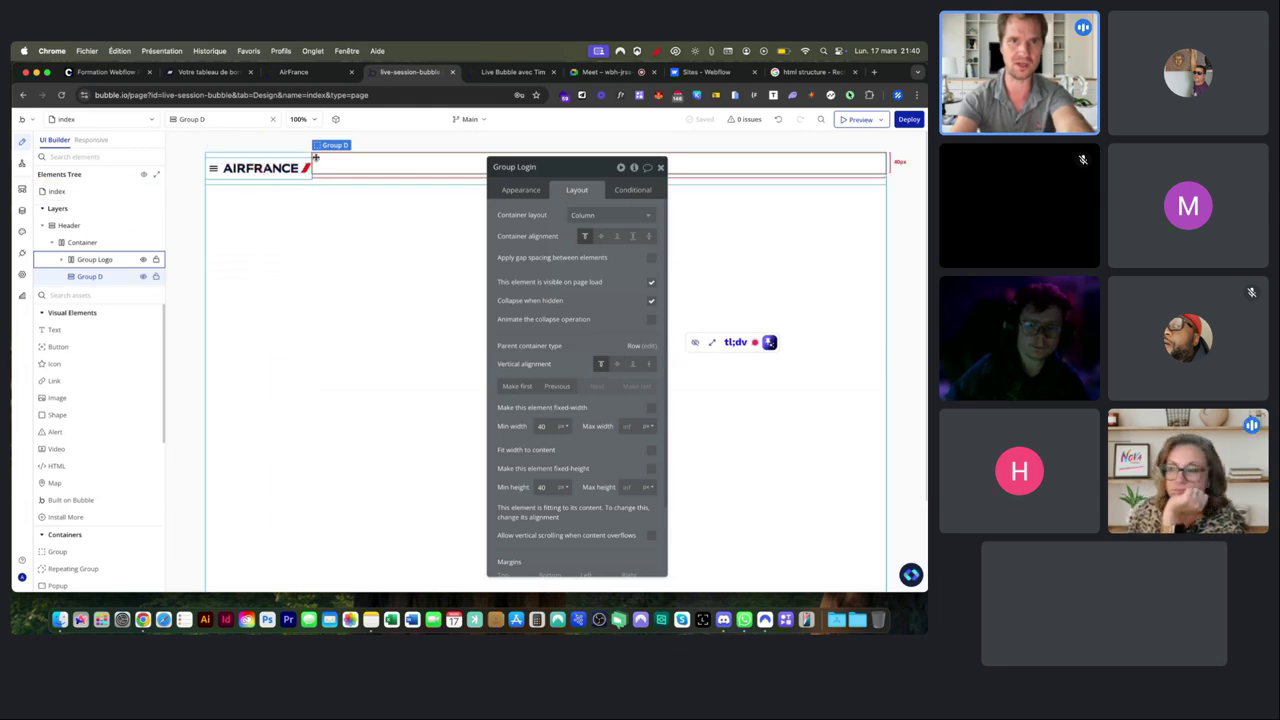
Vertically centre Group Login in the header, then bring up the live Air France site.
{"action": "left_click", "coordinate": [616, 364]}
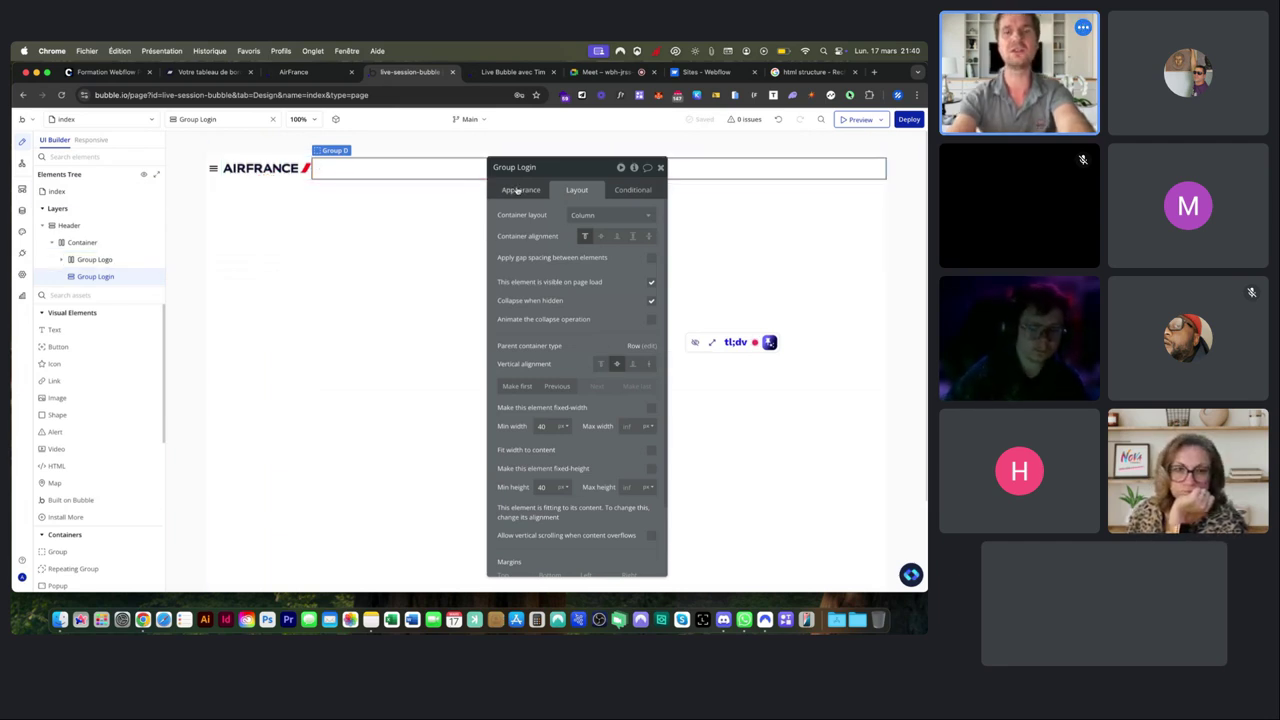
{"action": "left_click", "coordinate": [308, 73]}
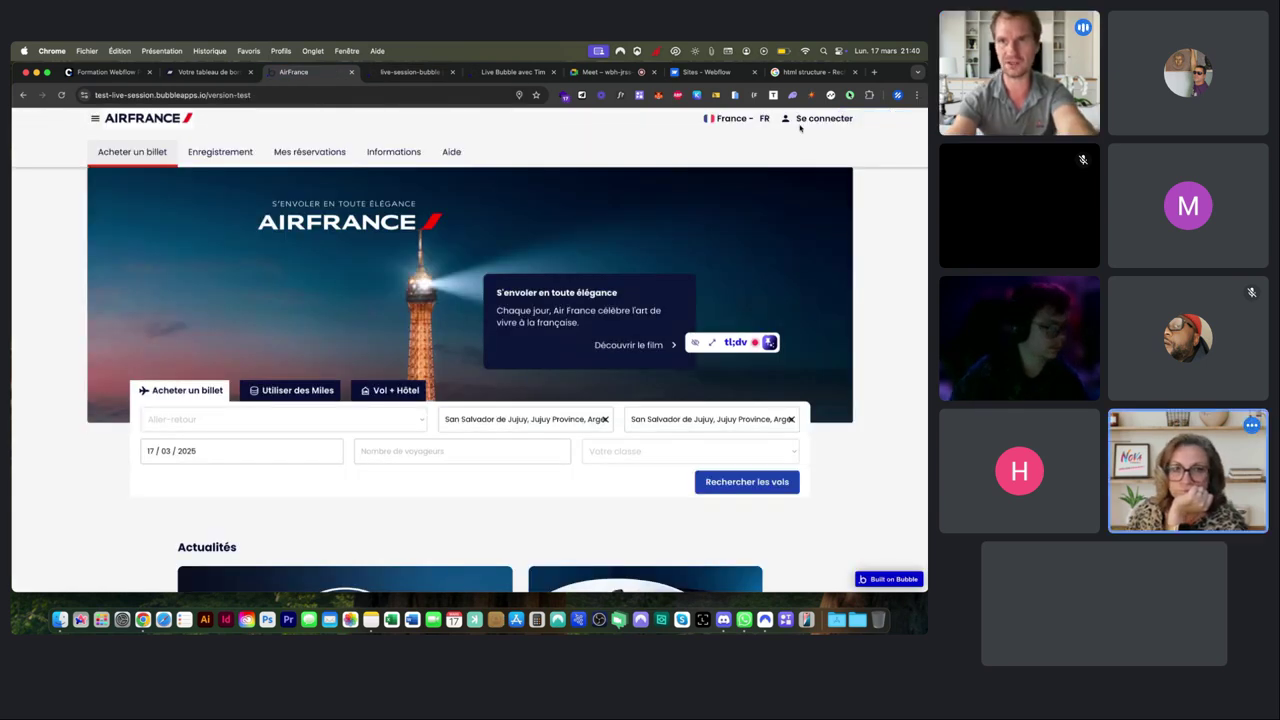
Scroll around the live Air France header, then go back to the Bubble editor.
{"action": "scroll", "coordinate": [800, 127], "scroll_direction": "up", "scroll_amount": 5}
{"action": "scroll", "coordinate": [800, 129], "scroll_direction": "right", "scroll_amount": 1}
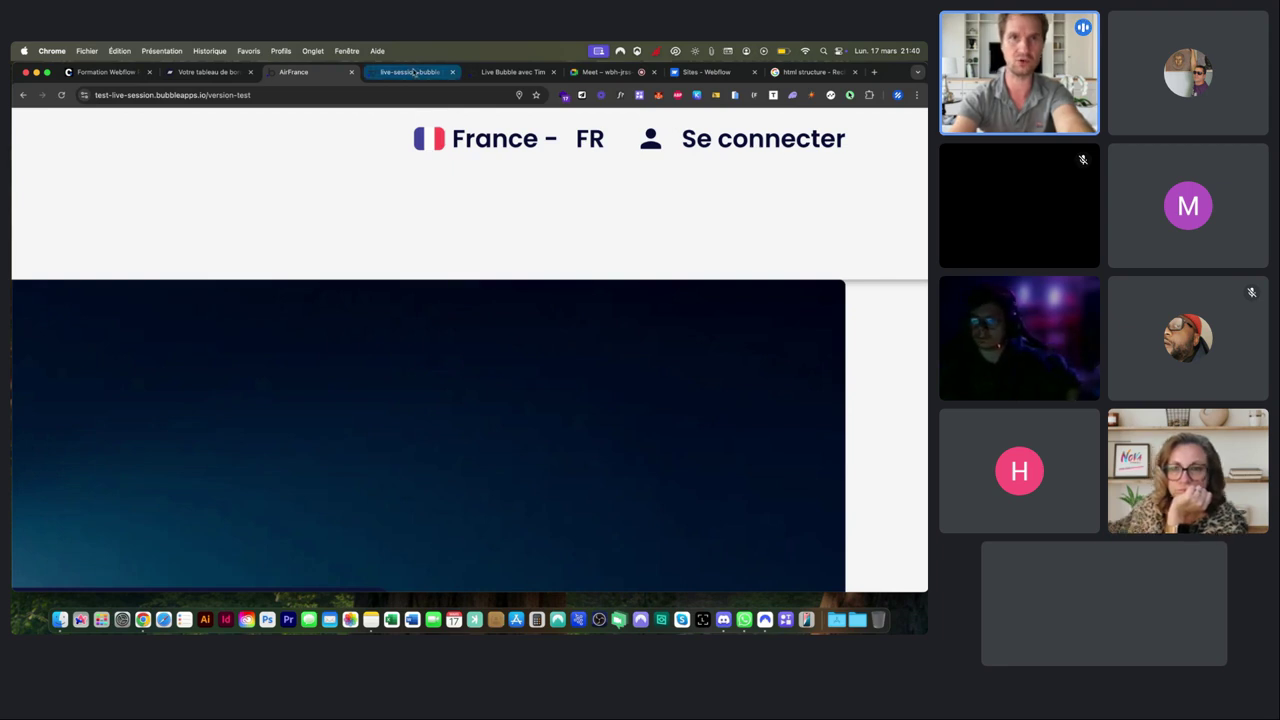
{"action": "left_click", "coordinate": [414, 73]}
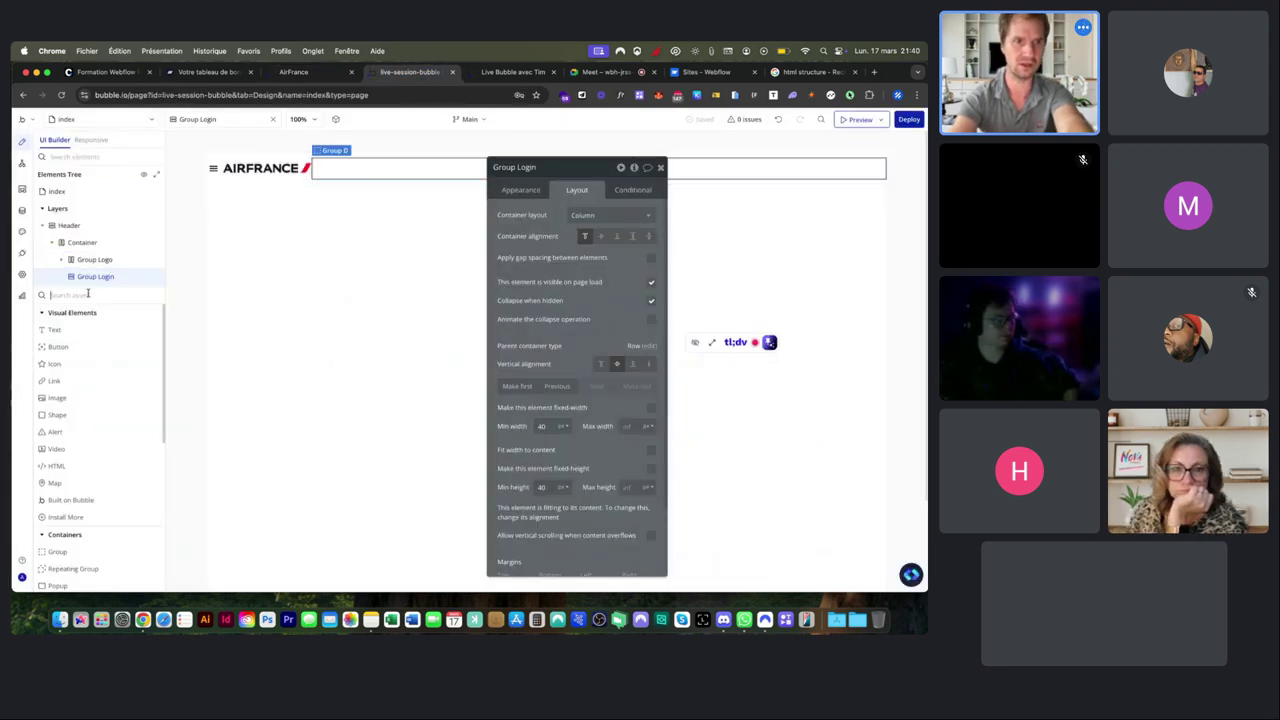
Add a Group named Group Langues inside Group Login, briefly browsing the character viewer.
{"action": "type", "text": "gr"}
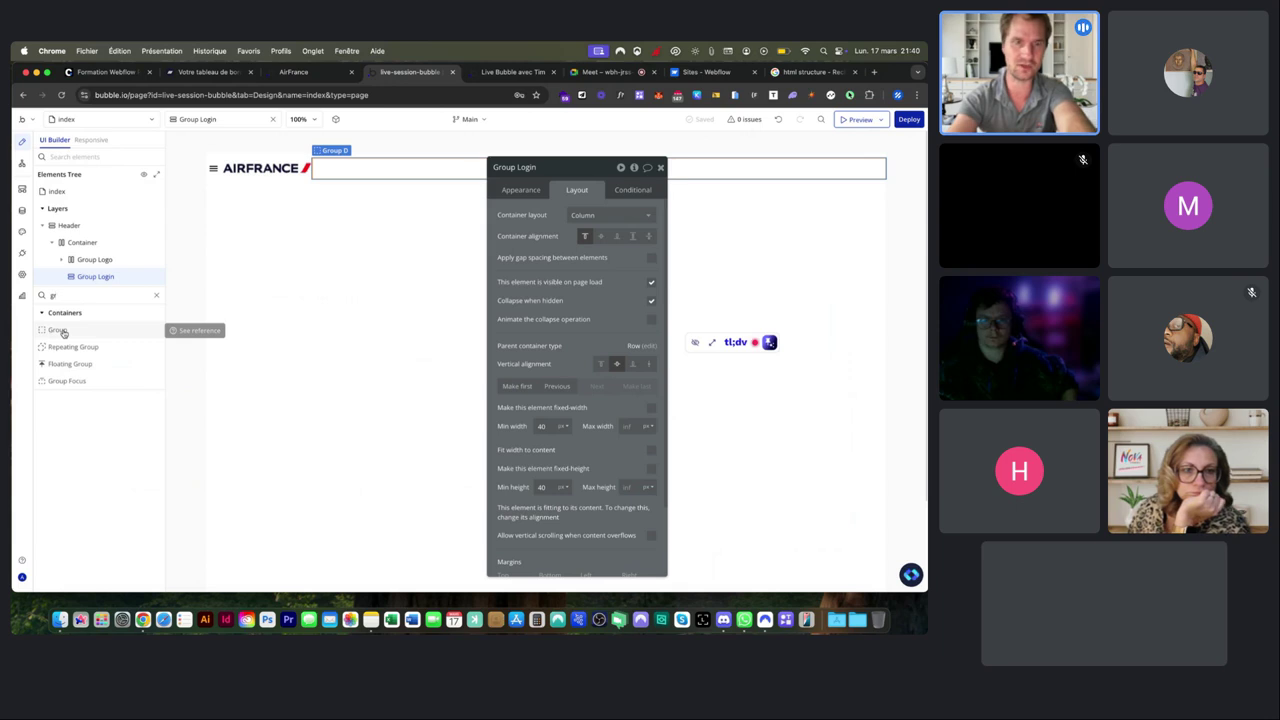
{"action": "left_click_drag", "start_coordinate": [62, 333], "coordinate": [354, 166]}
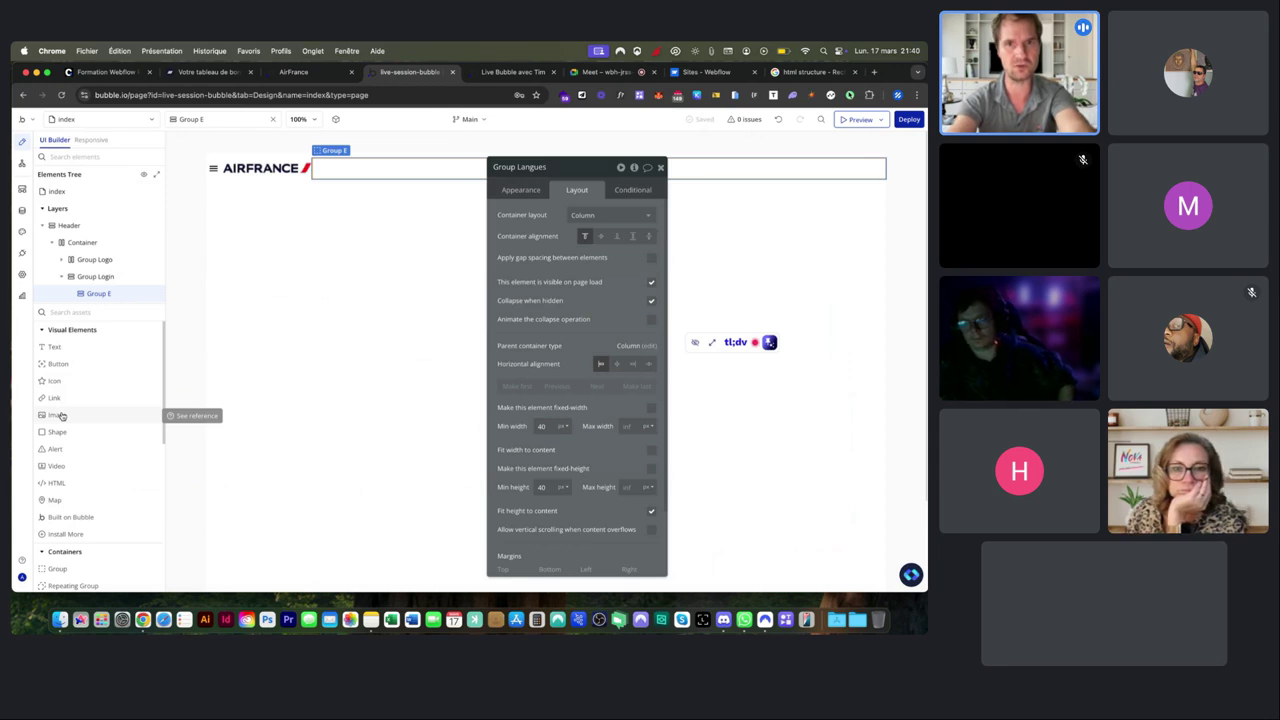
{"action": "key", "text": "ctrl+super+space"}
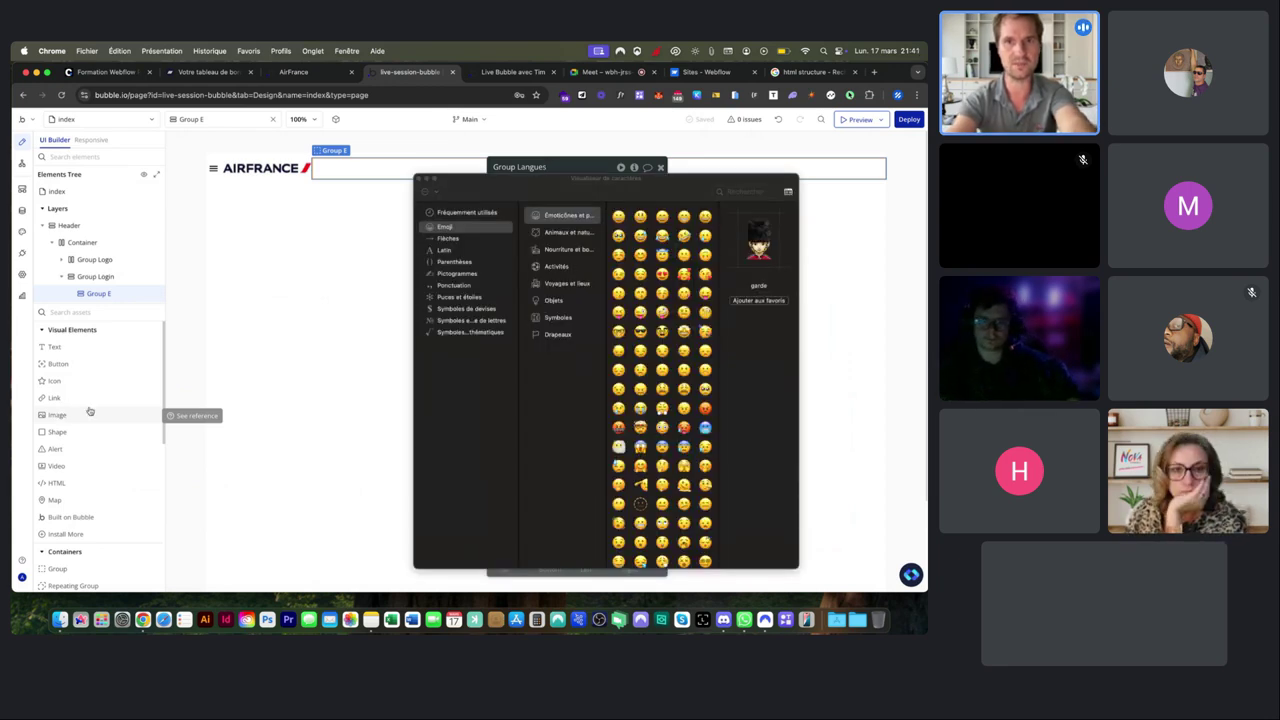
{"action": "left_click", "coordinate": [450, 238]}
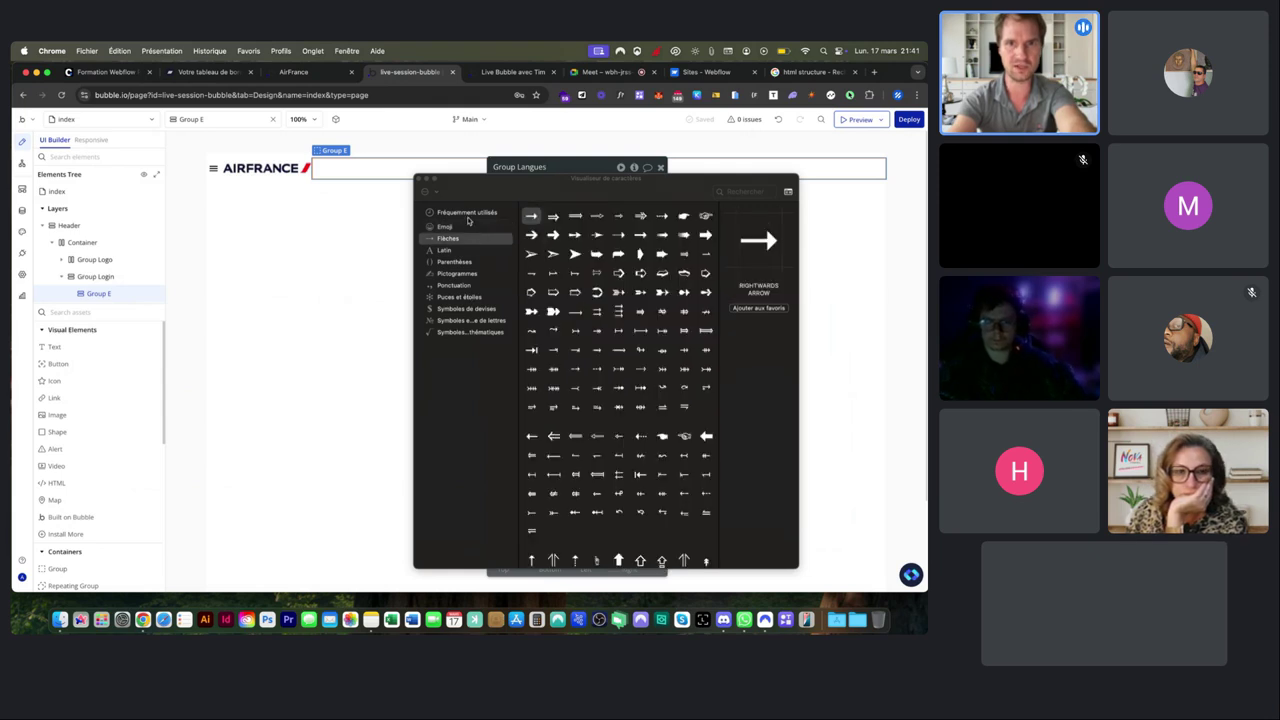
{"action": "left_click", "coordinate": [466, 214]}
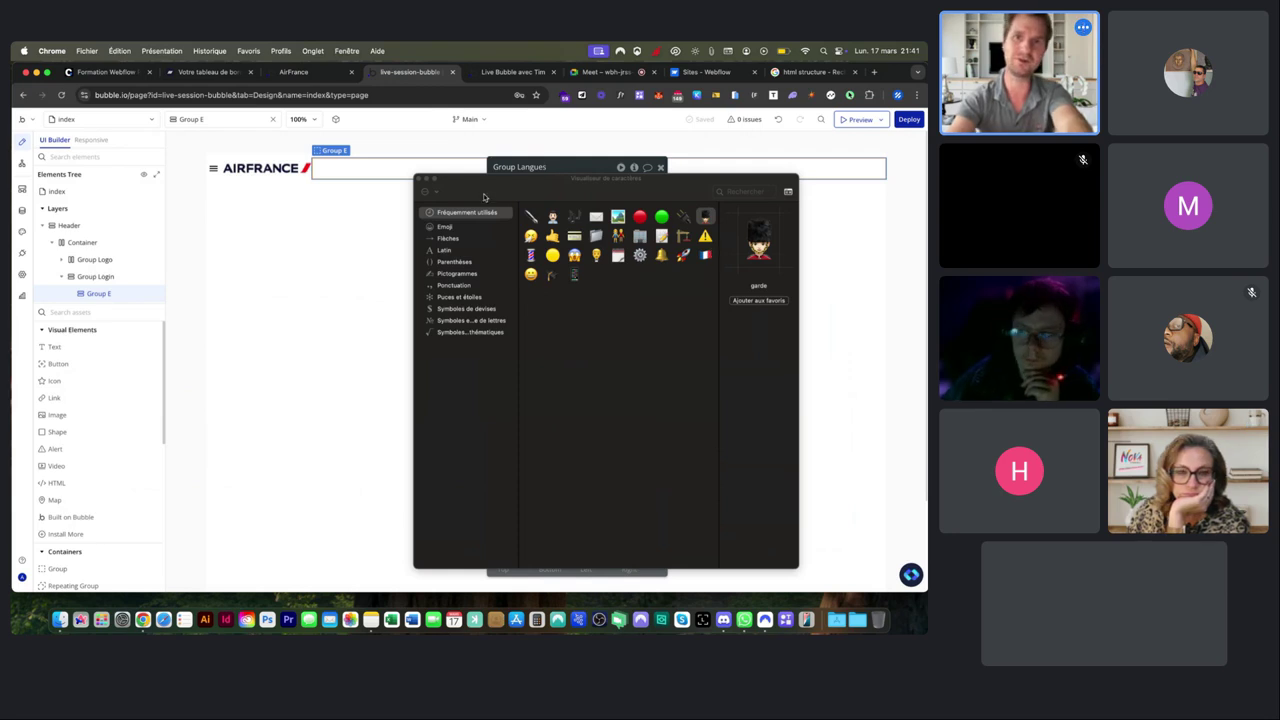
{"action": "left_click", "coordinate": [419, 180]}
{"action": "left_click", "coordinate": [419, 180]}
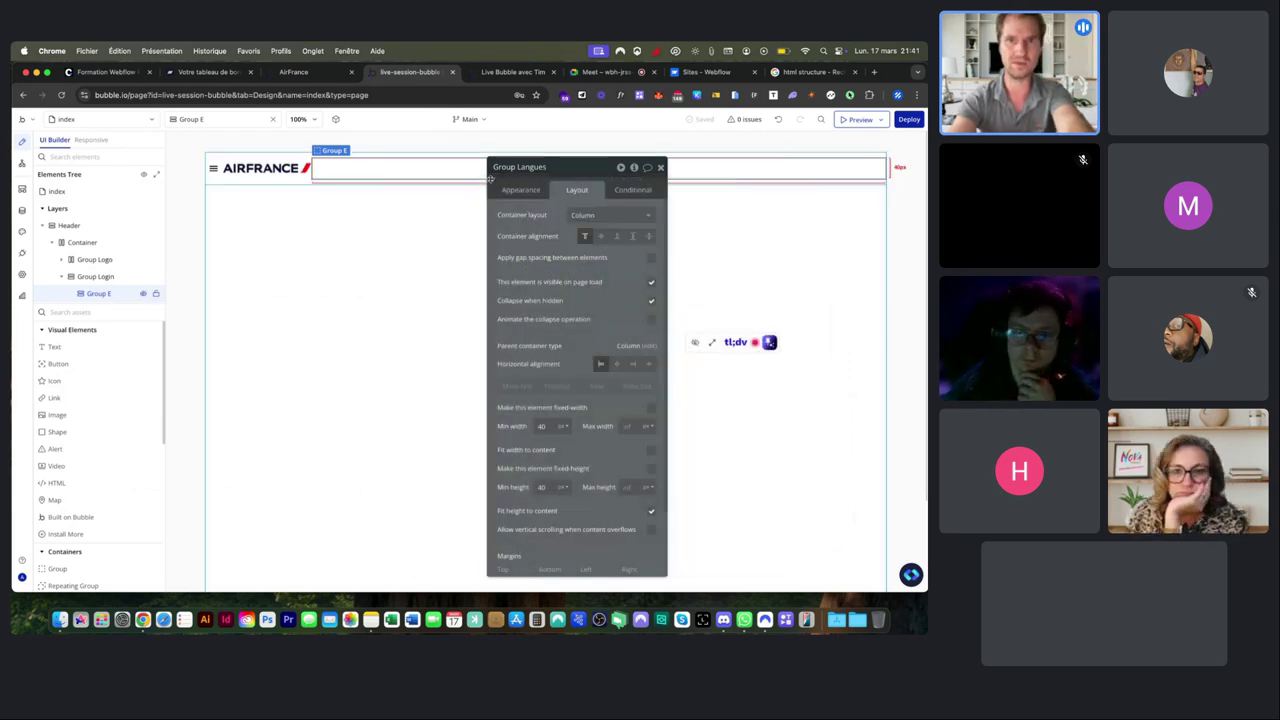
{"action": "left_click", "coordinate": [71, 417]}
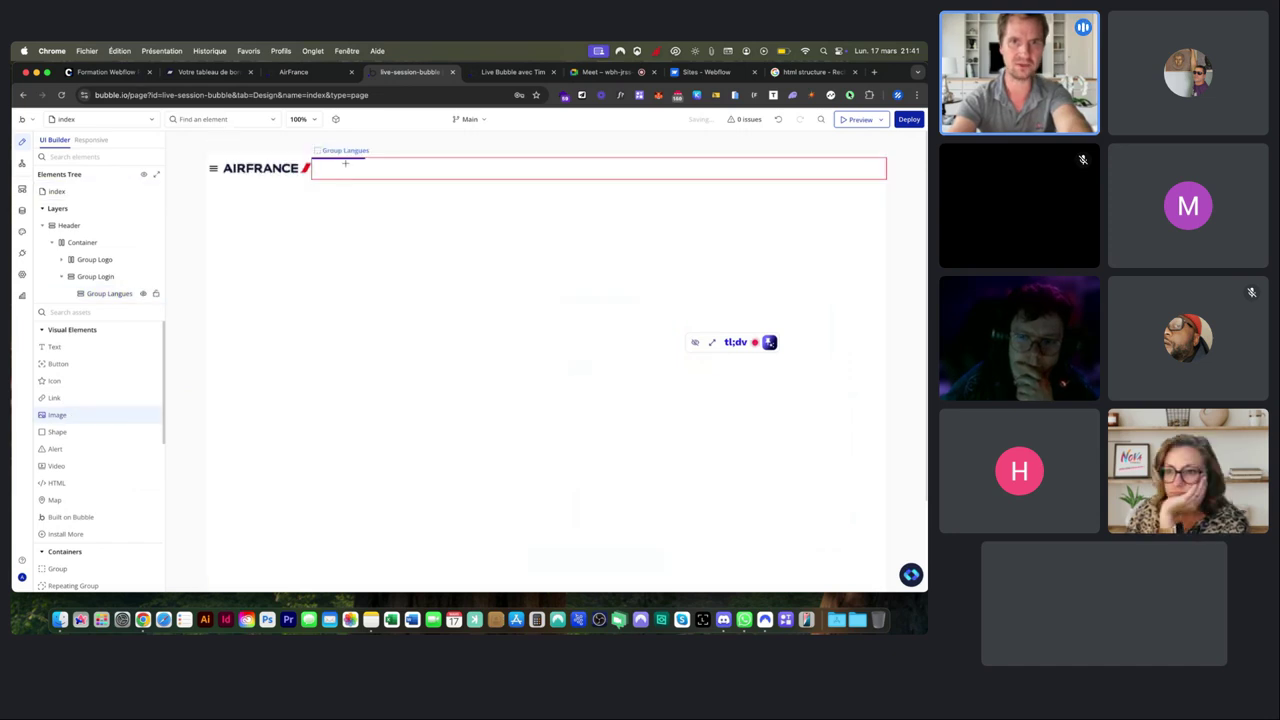
Draw an Image FR element in Group Langues and upload HubDev/Flags/france.png as its source.
{"action": "left_click", "coordinate": [345, 163]}
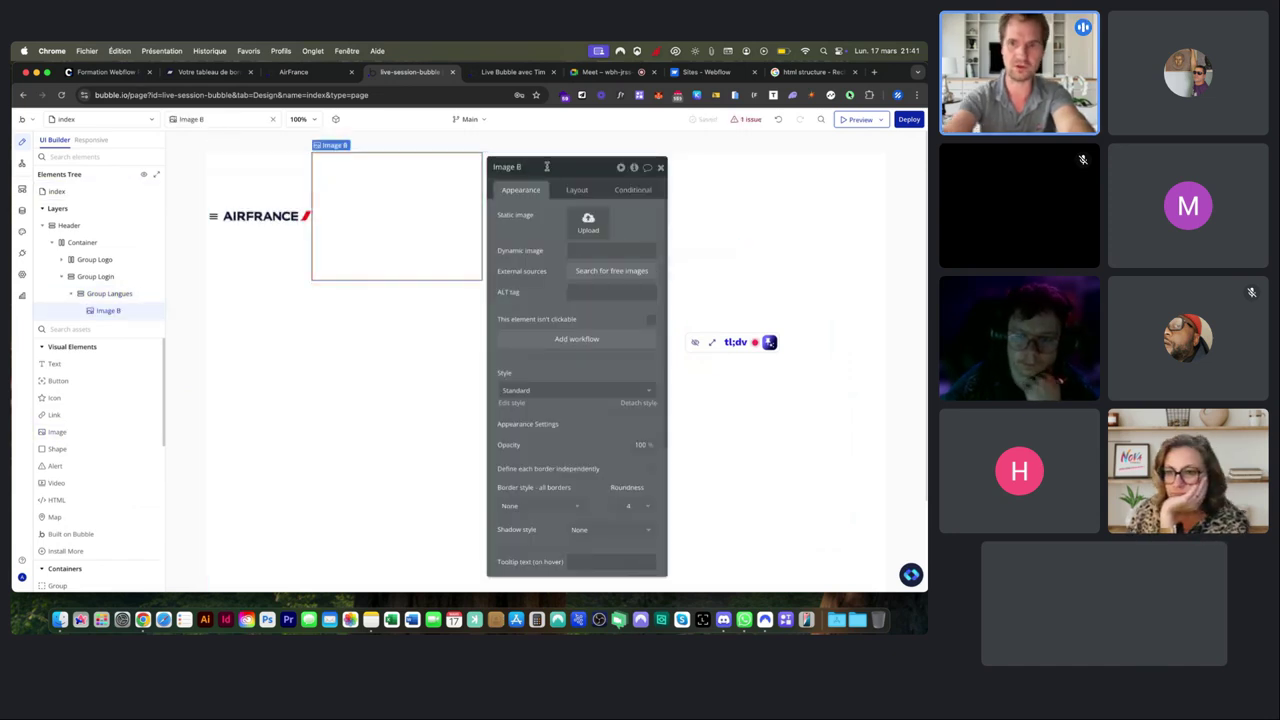
{"action": "left_click", "coordinate": [590, 226]}
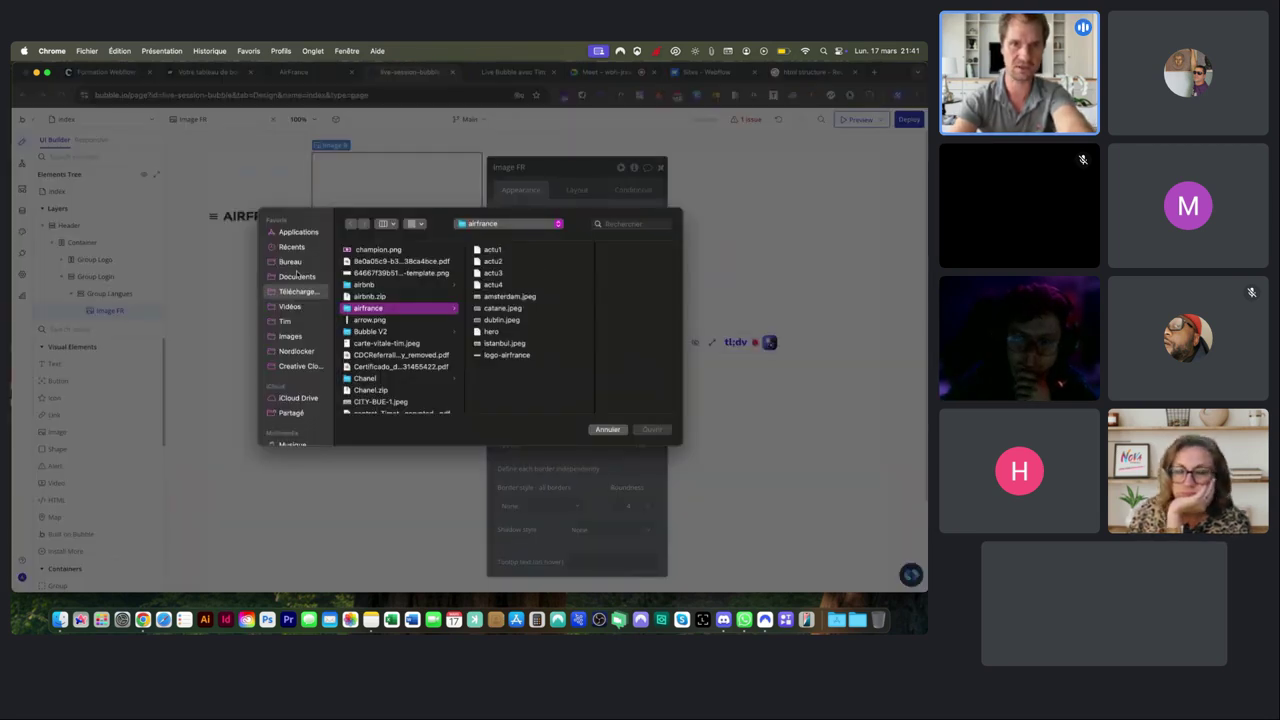
{"action": "left_click", "coordinate": [290, 262]}
{"action": "scroll", "coordinate": [386, 298], "scroll_direction": "down", "scroll_amount": 10}
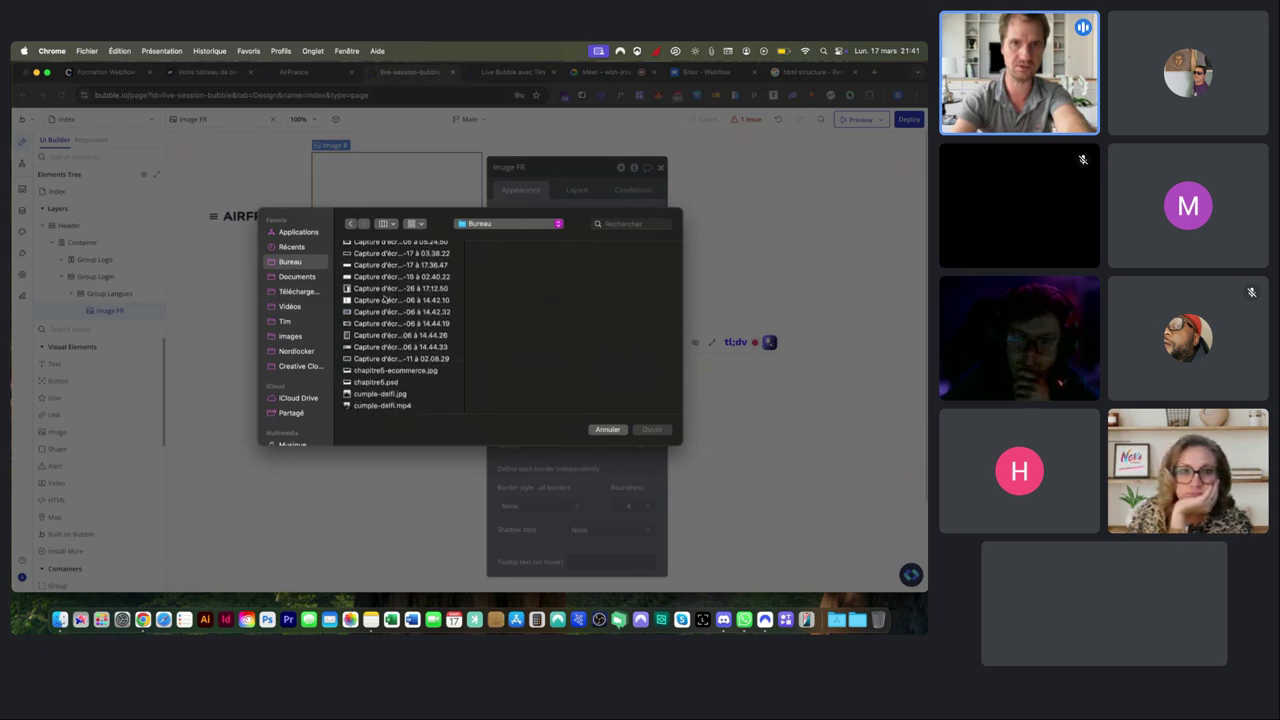
{"action": "left_click", "coordinate": [366, 332]}
{"action": "left_click", "coordinate": [498, 322]}
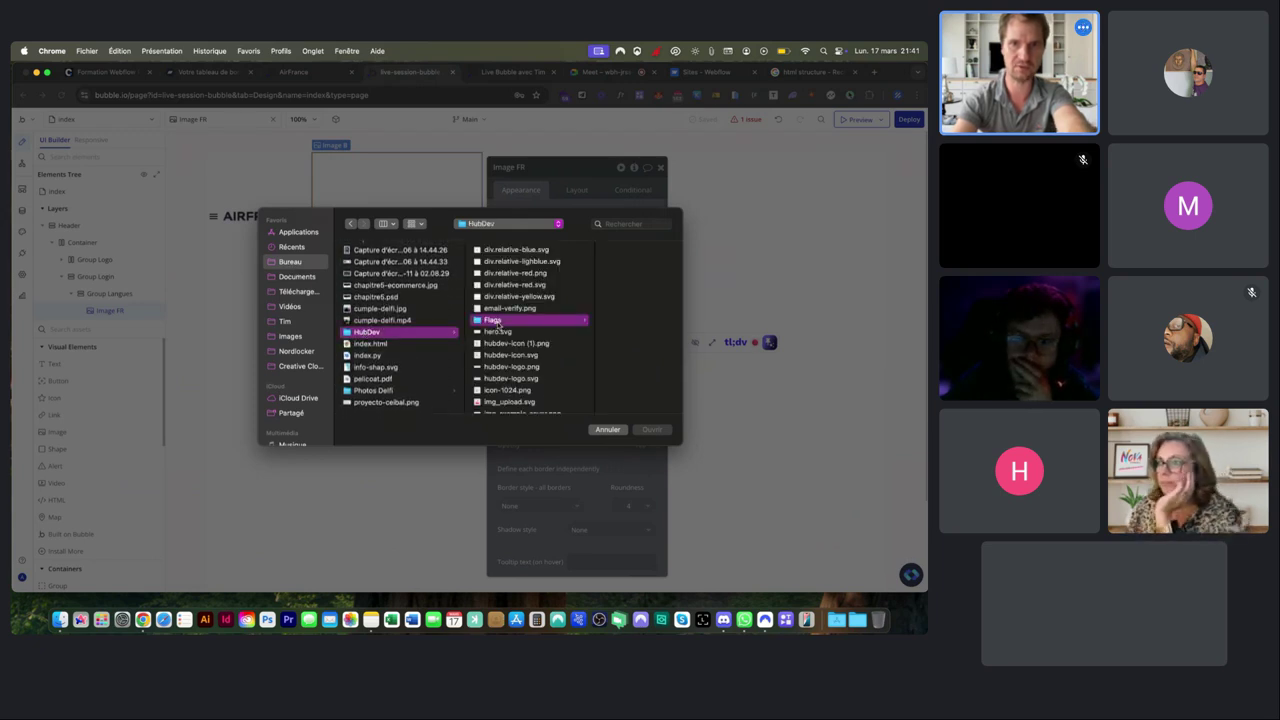
{"action": "scroll", "coordinate": [600, 290], "scroll_direction": "down", "scroll_amount": 3}
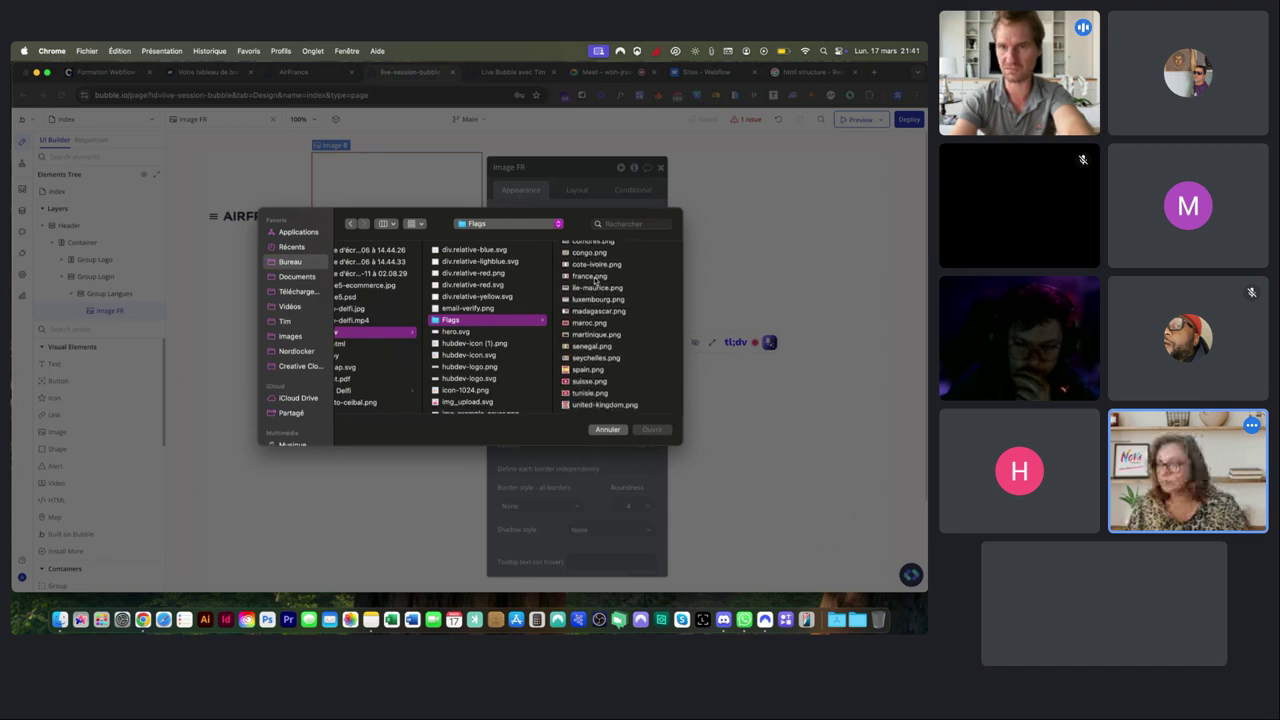
{"action": "scroll", "coordinate": [594, 281], "scroll_direction": "up", "scroll_amount": 2}
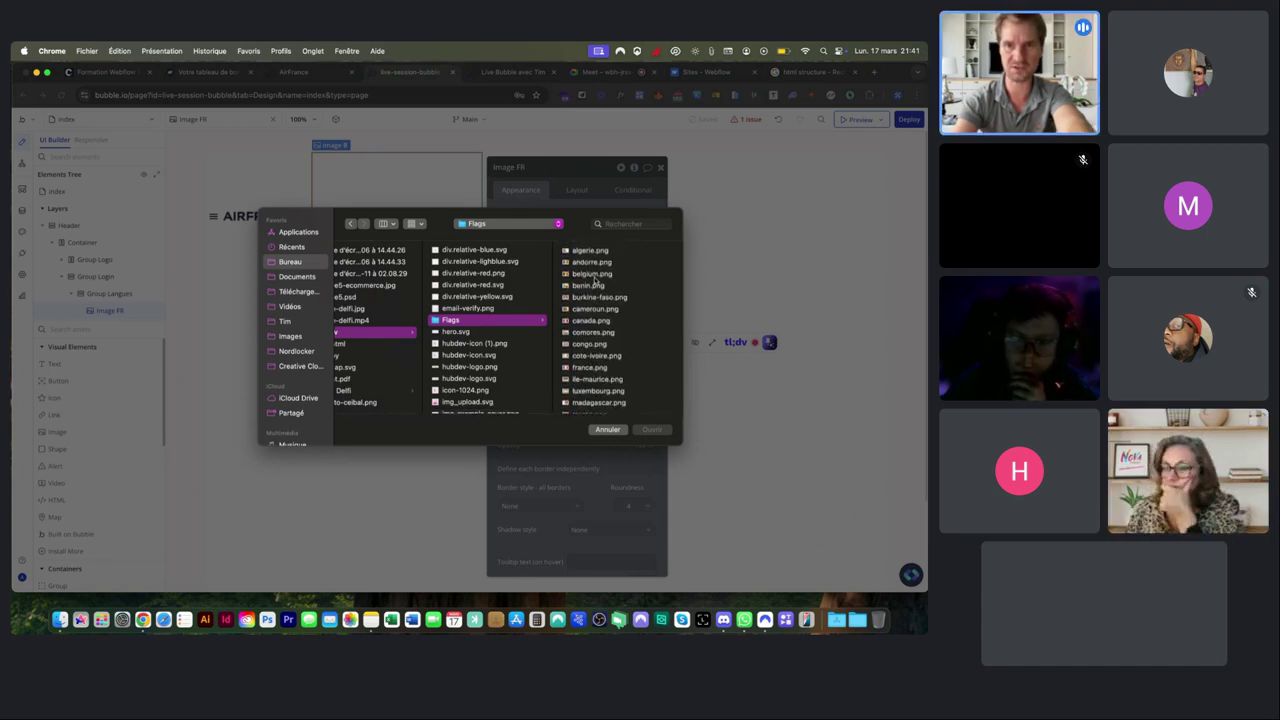
{"action": "left_click", "coordinate": [589, 321]}
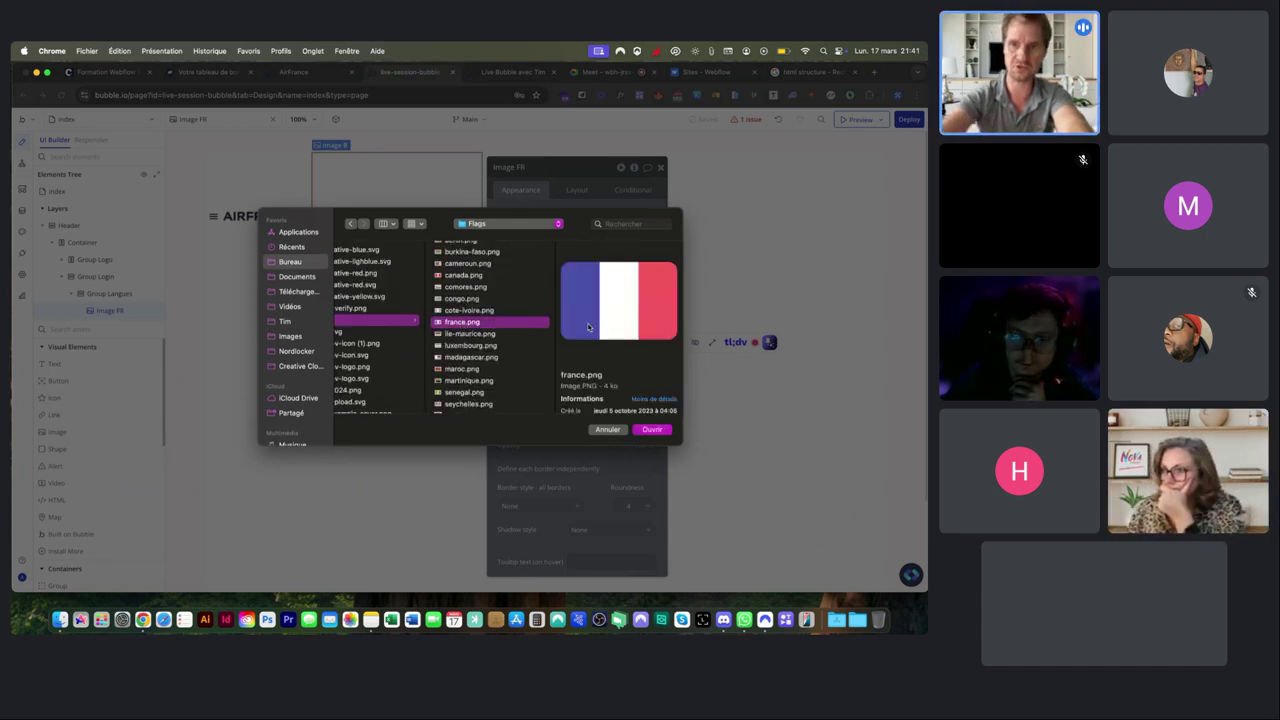
{"action": "key", "text": "Return"}
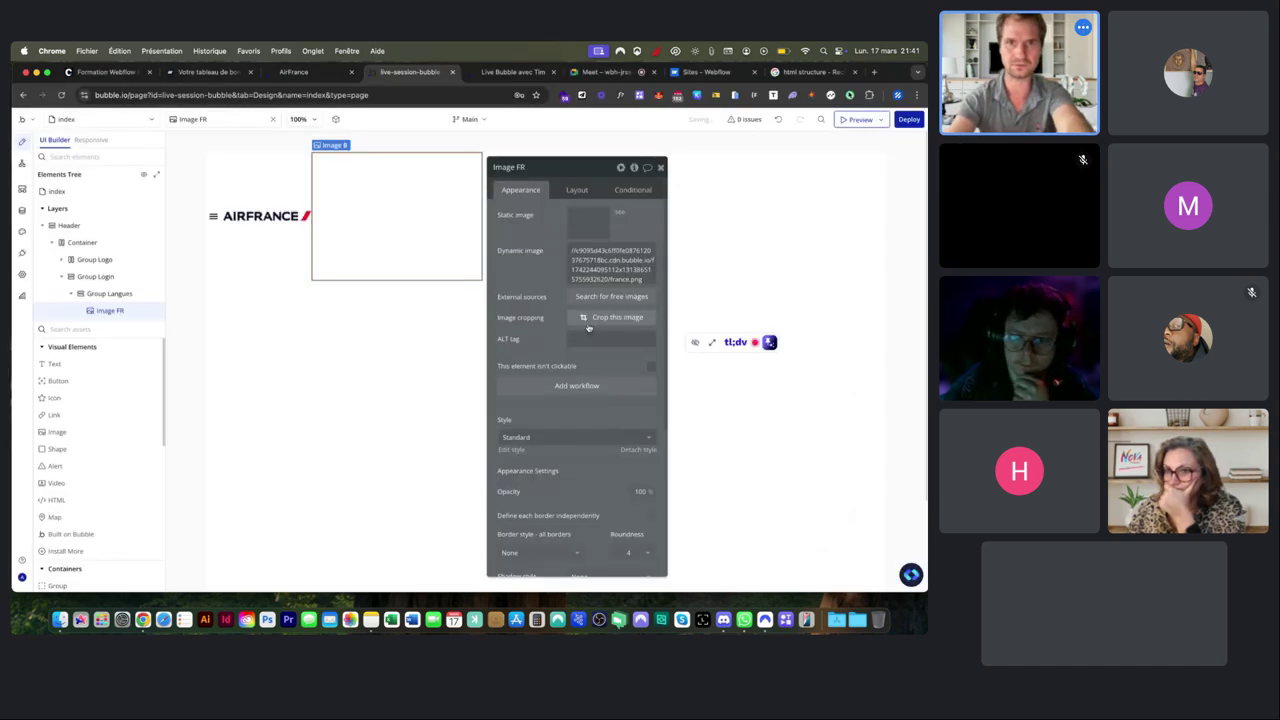
Give the Image FR flag a fixed 20 px width and fixed 20 px height.
{"action": "left_click", "coordinate": [577, 189]}
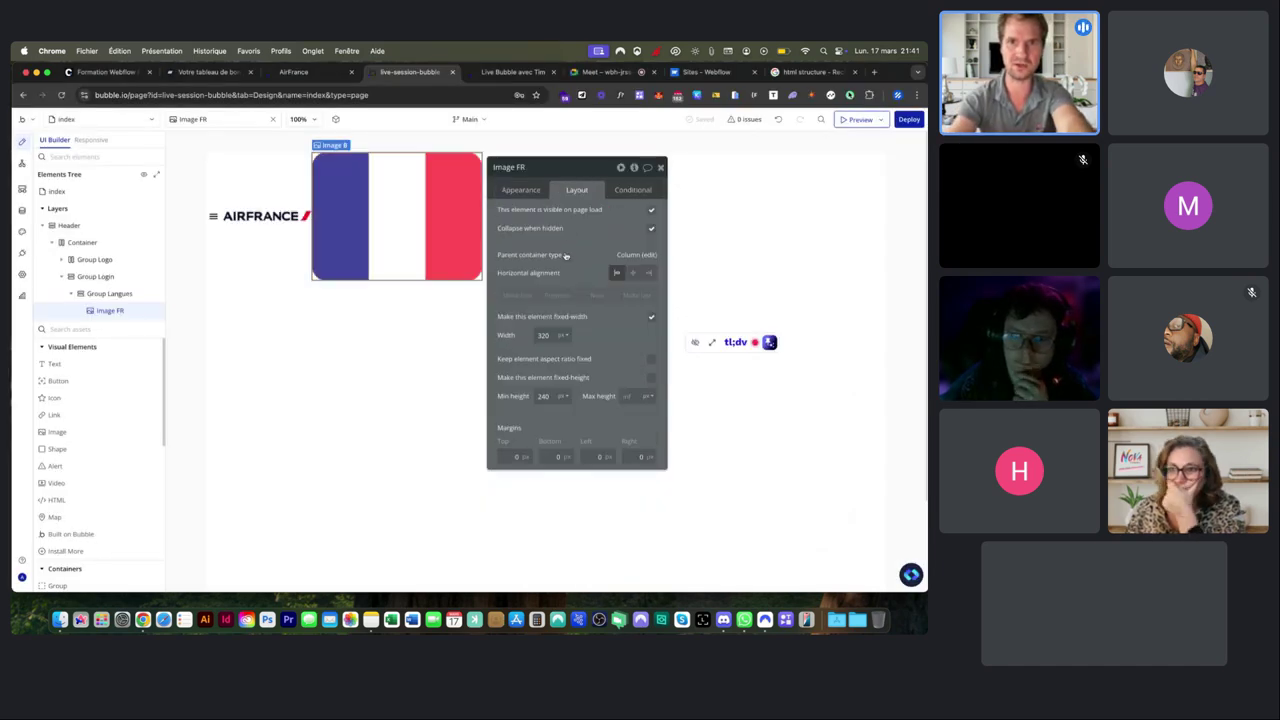
{"action": "type", "text": "20"}
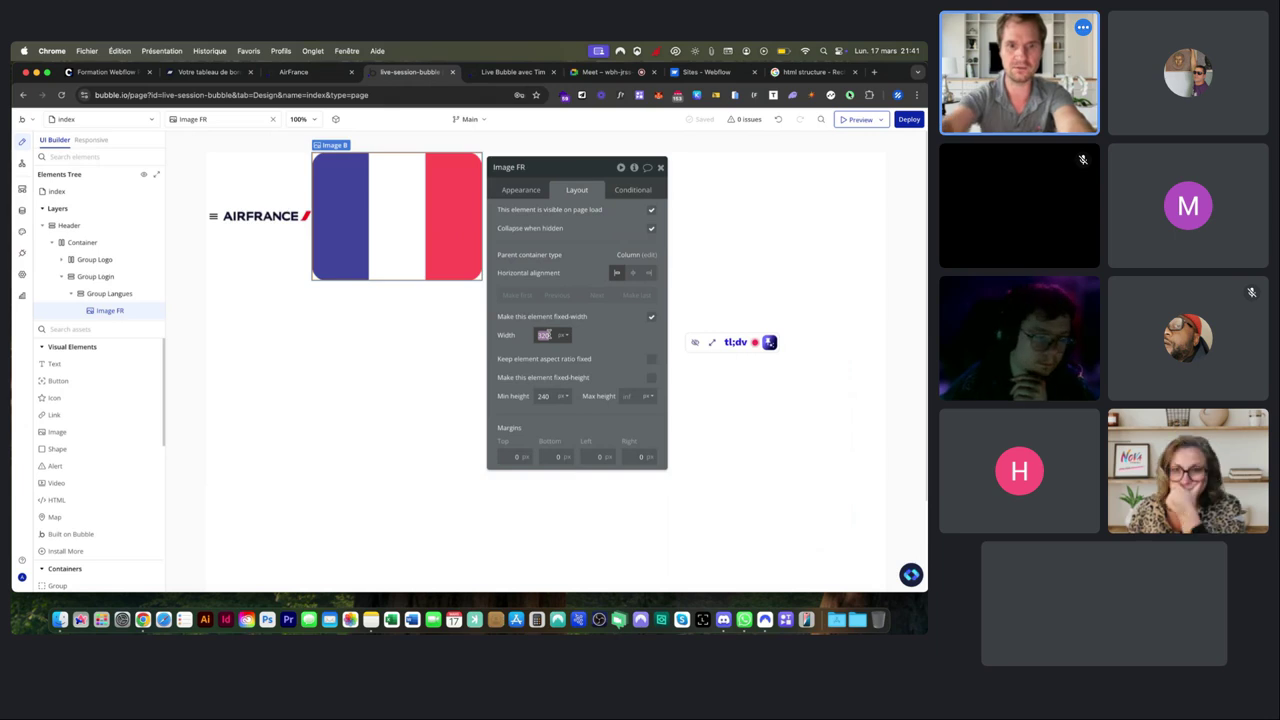
{"action": "key", "text": "Tab"}
{"action": "key", "text": "Tab"}
{"action": "key", "text": "Tab"}
{"action": "type", "text": "20"}
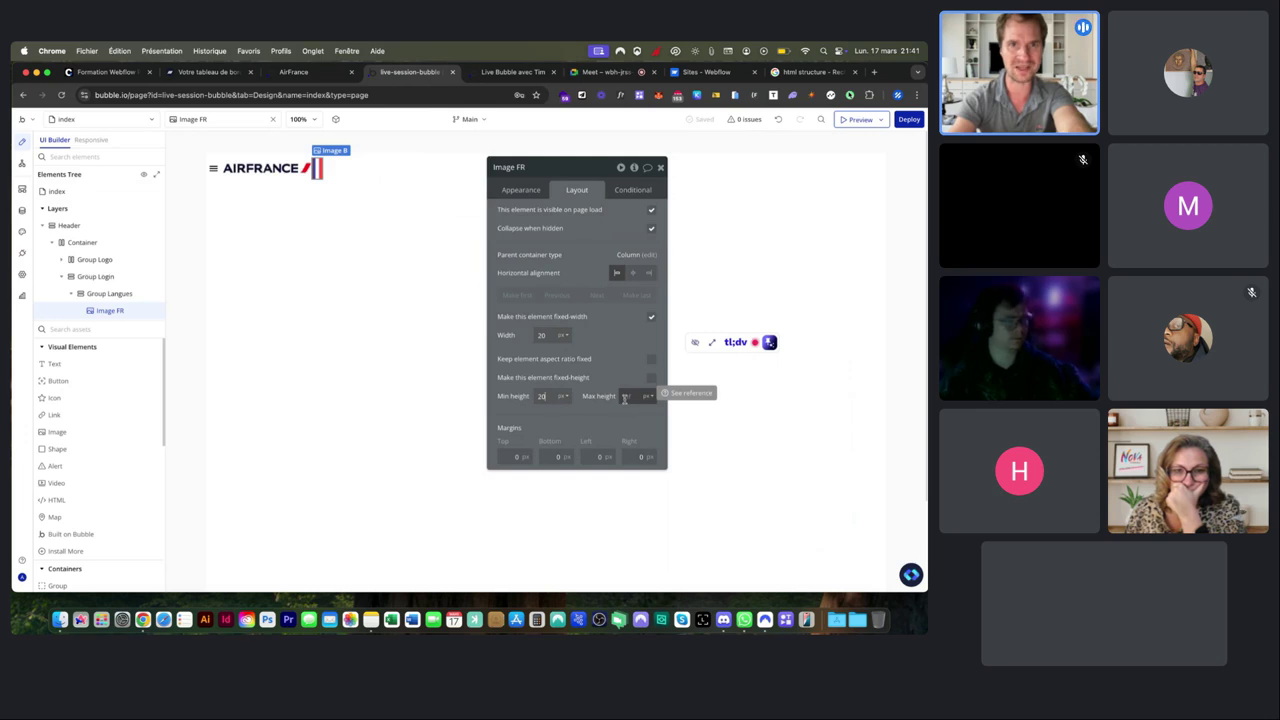
{"action": "left_click", "coordinate": [336, 172]}
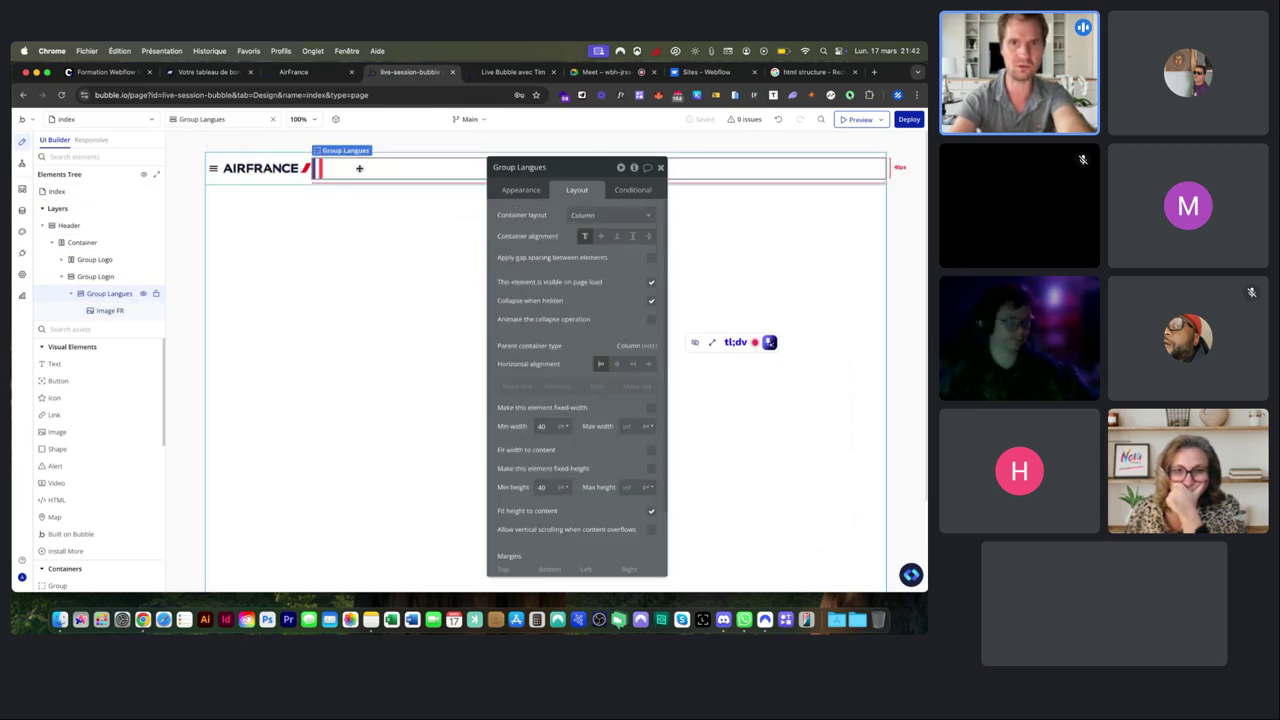
{"action": "left_click", "coordinate": [316, 168]}
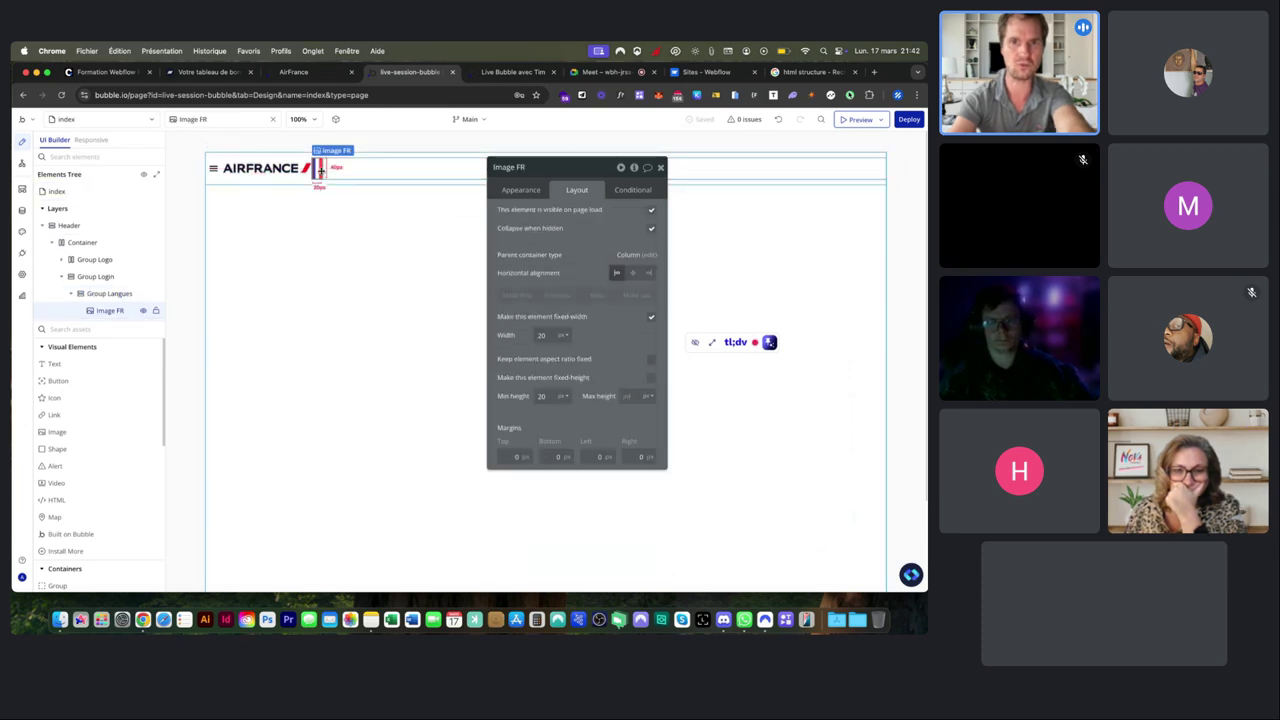
{"action": "left_click", "coordinate": [540, 396]}
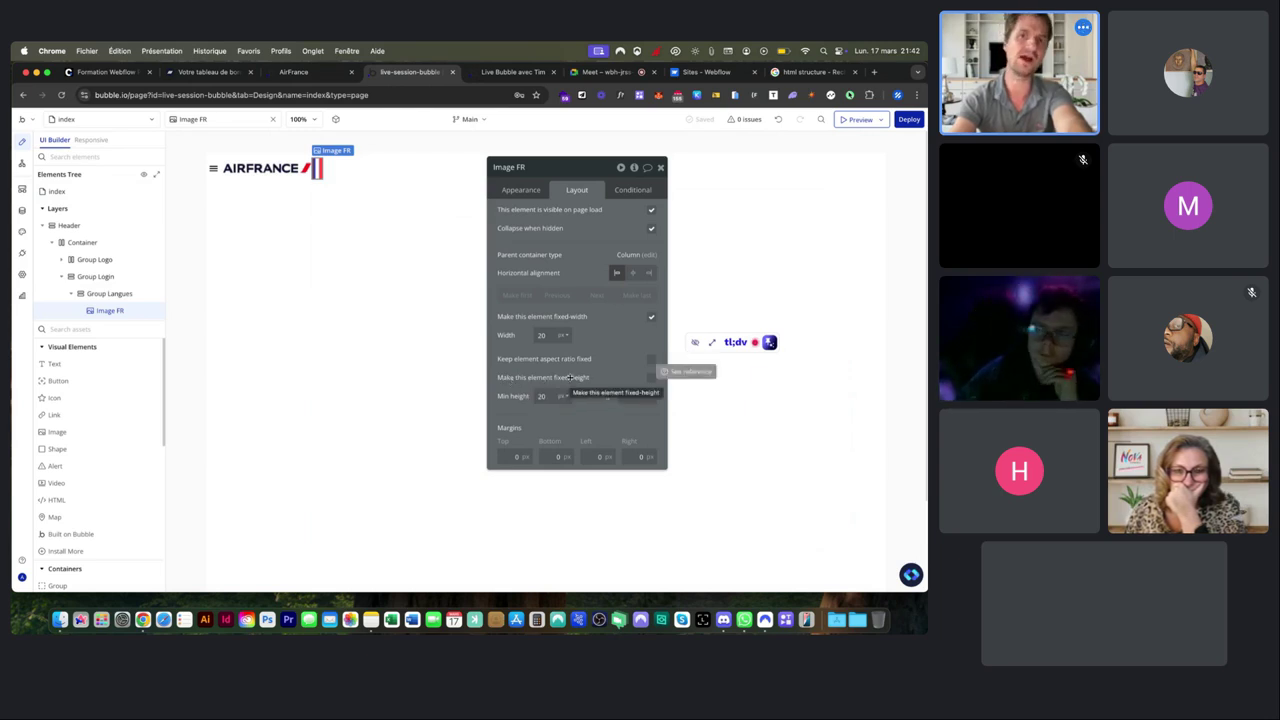
{"action": "left_click", "coordinate": [651, 379]}
{"action": "left_click", "coordinate": [548, 396]}
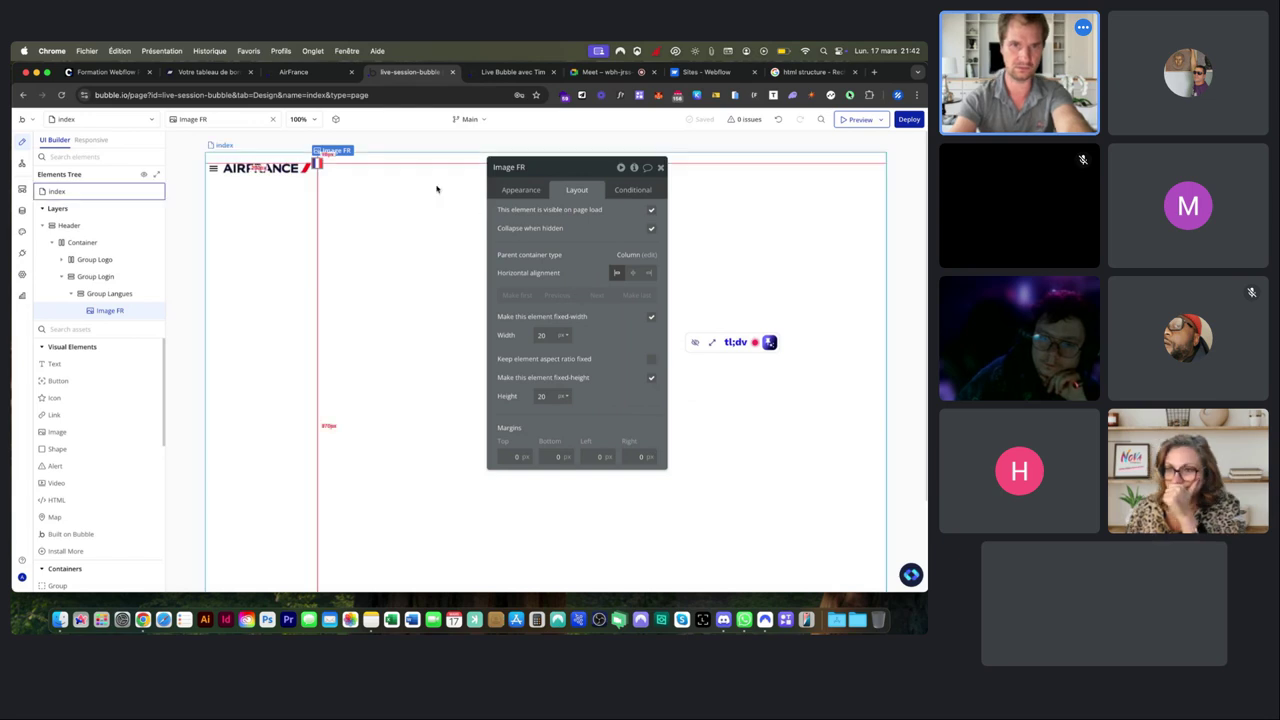
Set Group Langues to a Row layout and vertically centre the flag within it.
{"action": "left_click", "coordinate": [351, 167]}
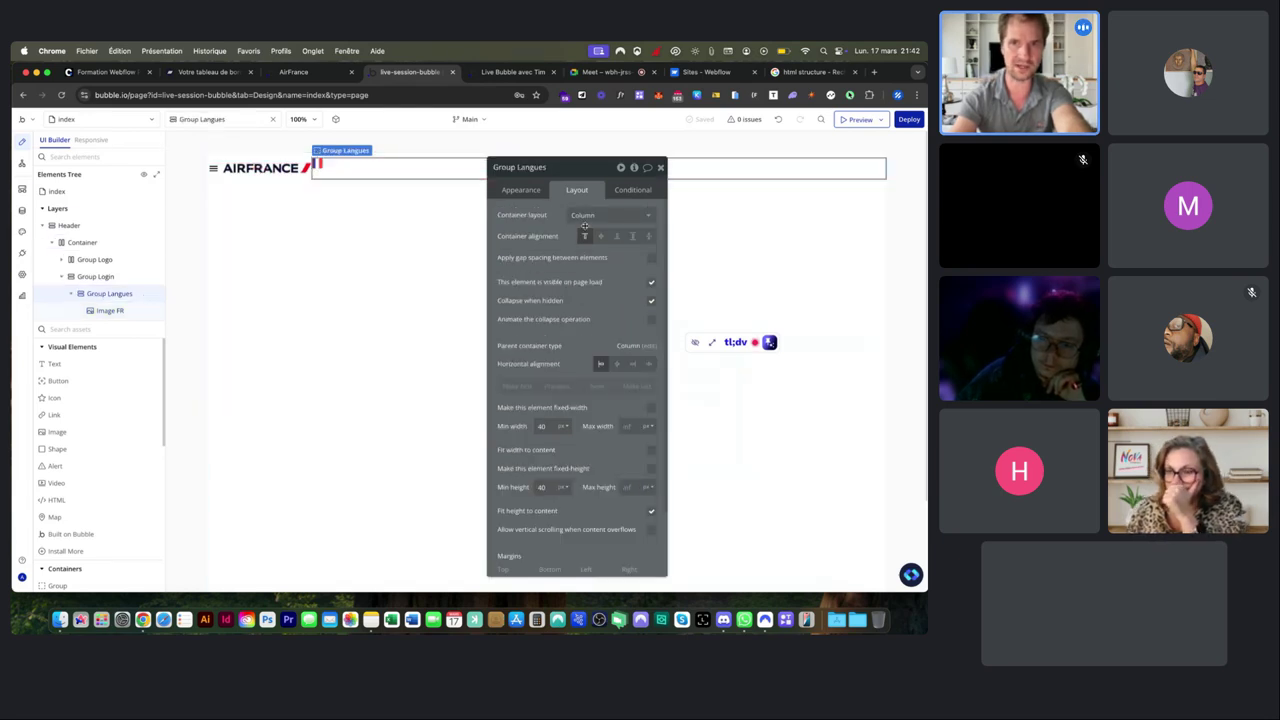
{"action": "mouse_move", "coordinate": [607, 223]}
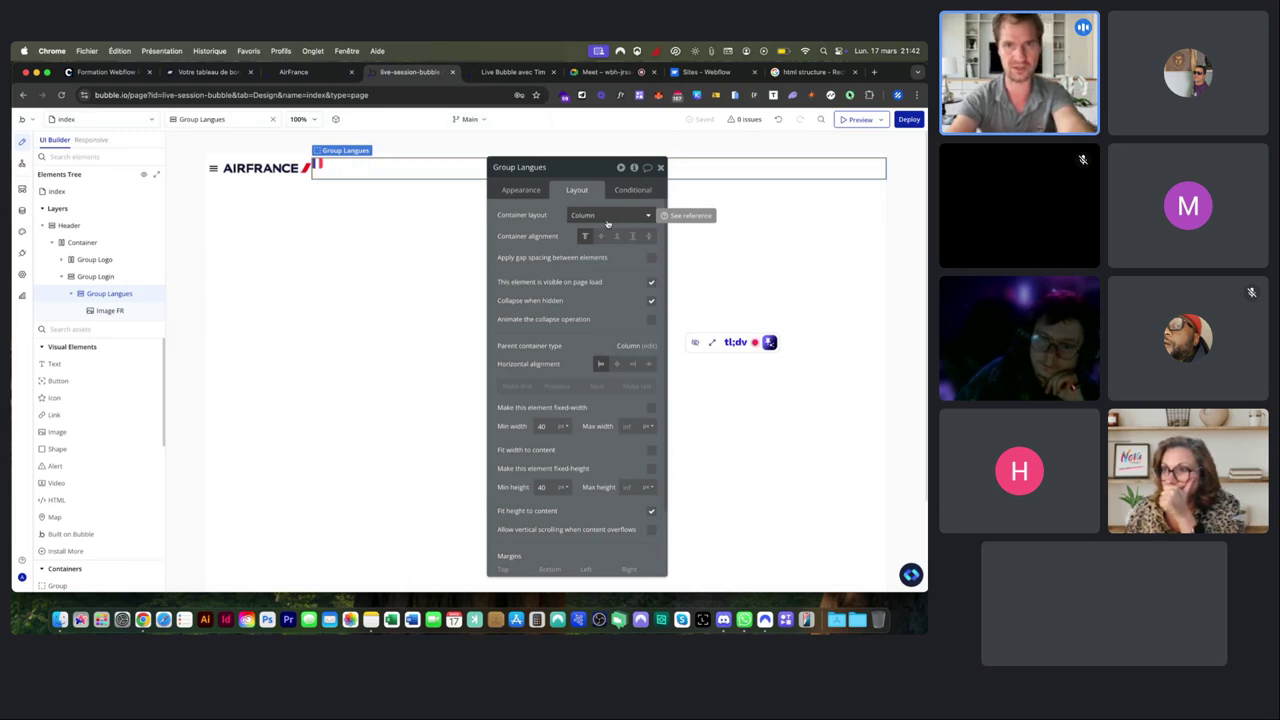
{"action": "left_click", "coordinate": [607, 220]}
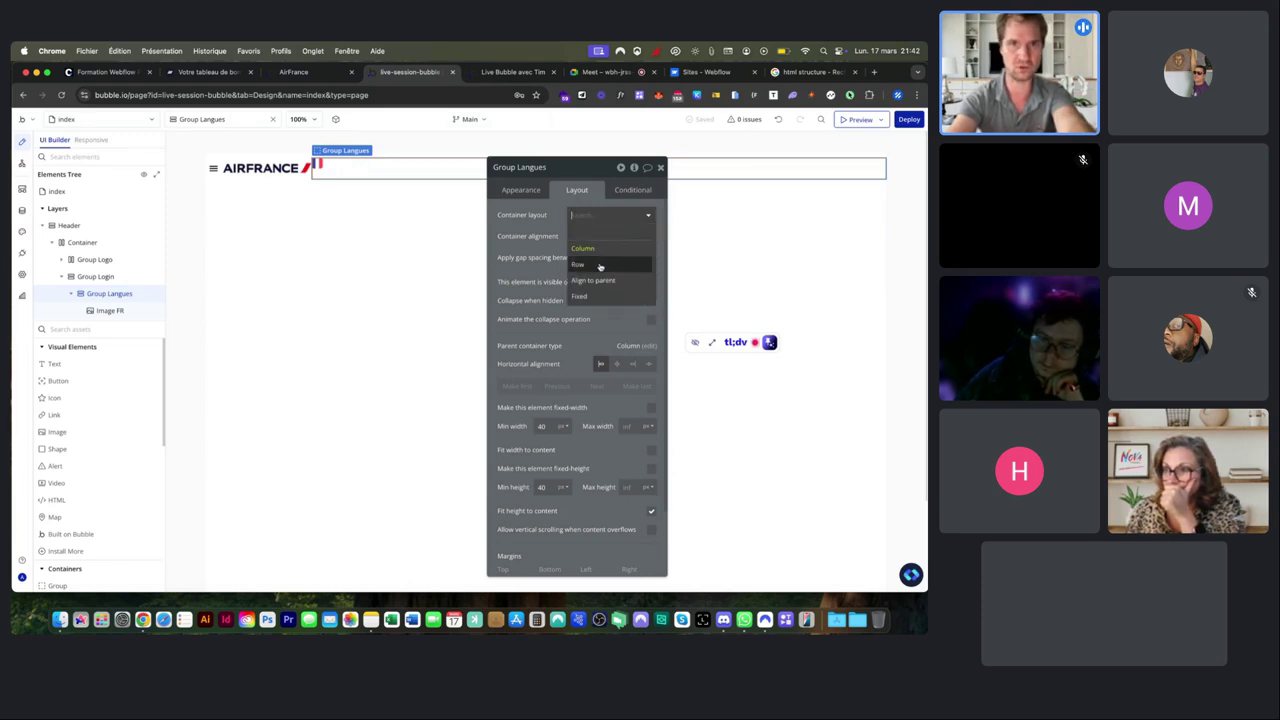
{"action": "left_click", "coordinate": [600, 265]}
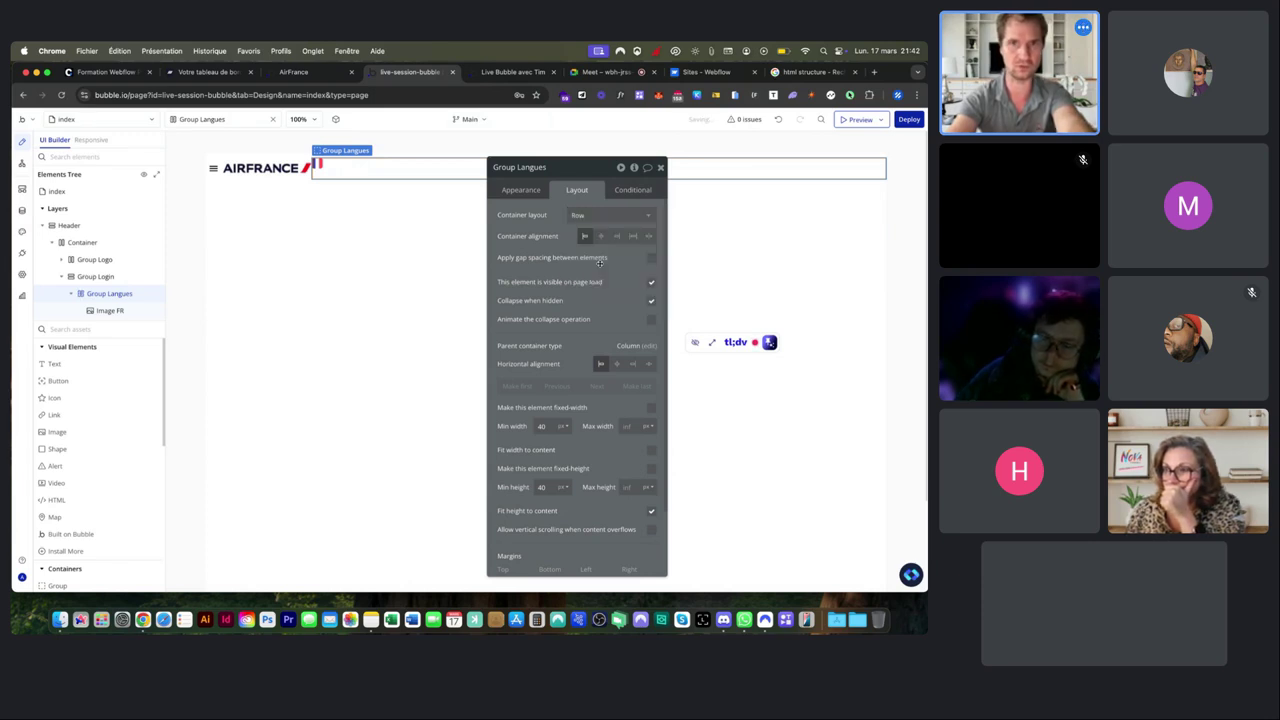
{"action": "left_click", "coordinate": [318, 164]}
{"action": "left_click", "coordinate": [633, 274]}
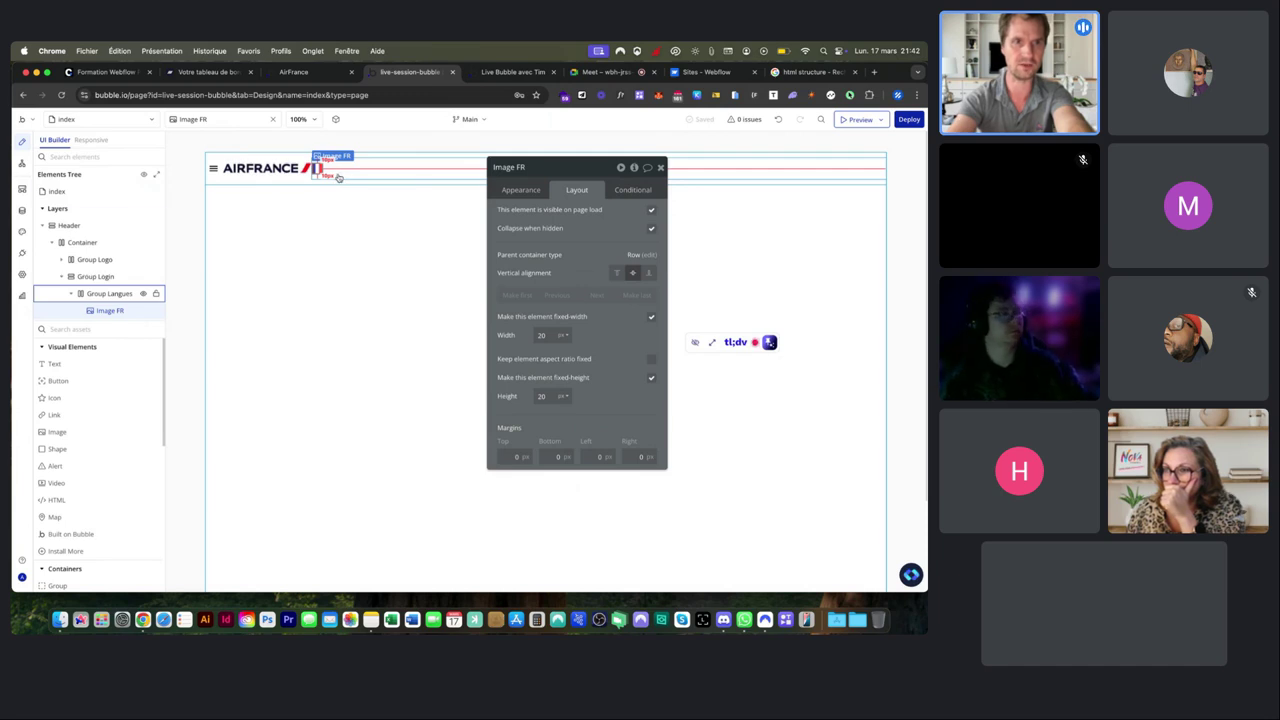
Add a 'France - FR' text in Group Langues, vertically centred in the row.
{"action": "left_click", "coordinate": [54, 364]}
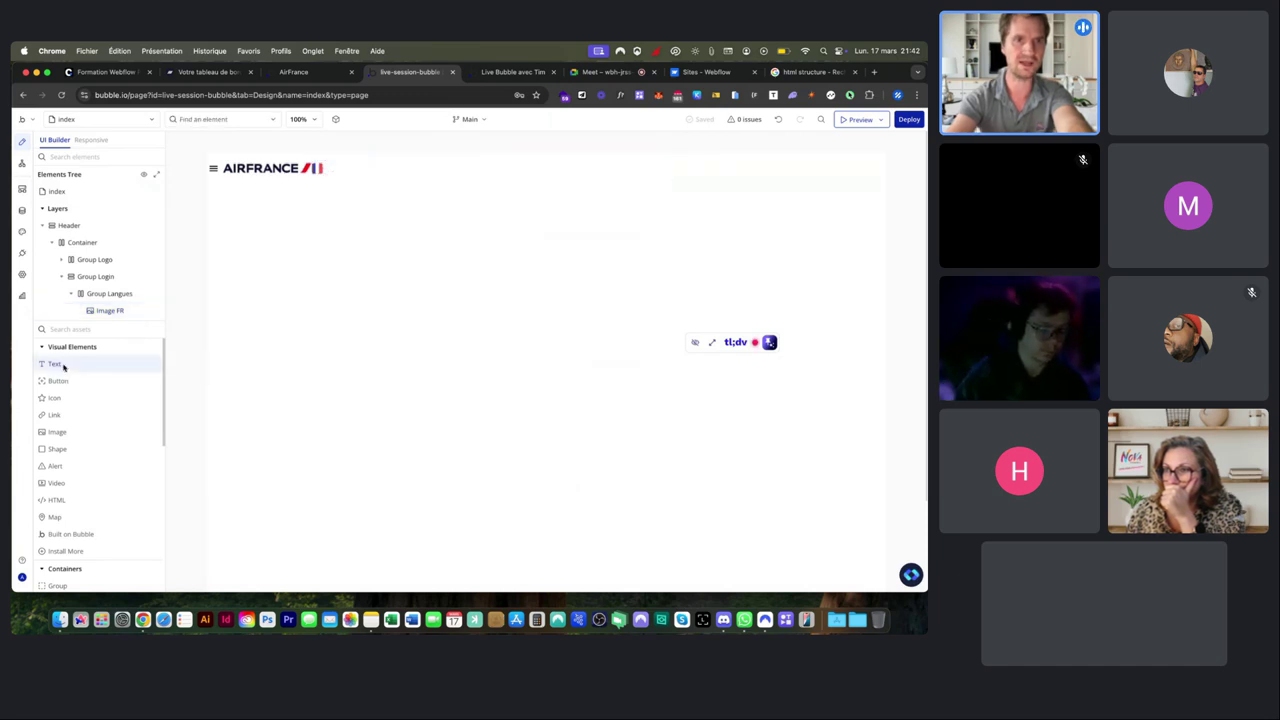
{"action": "left_click", "coordinate": [353, 172]}
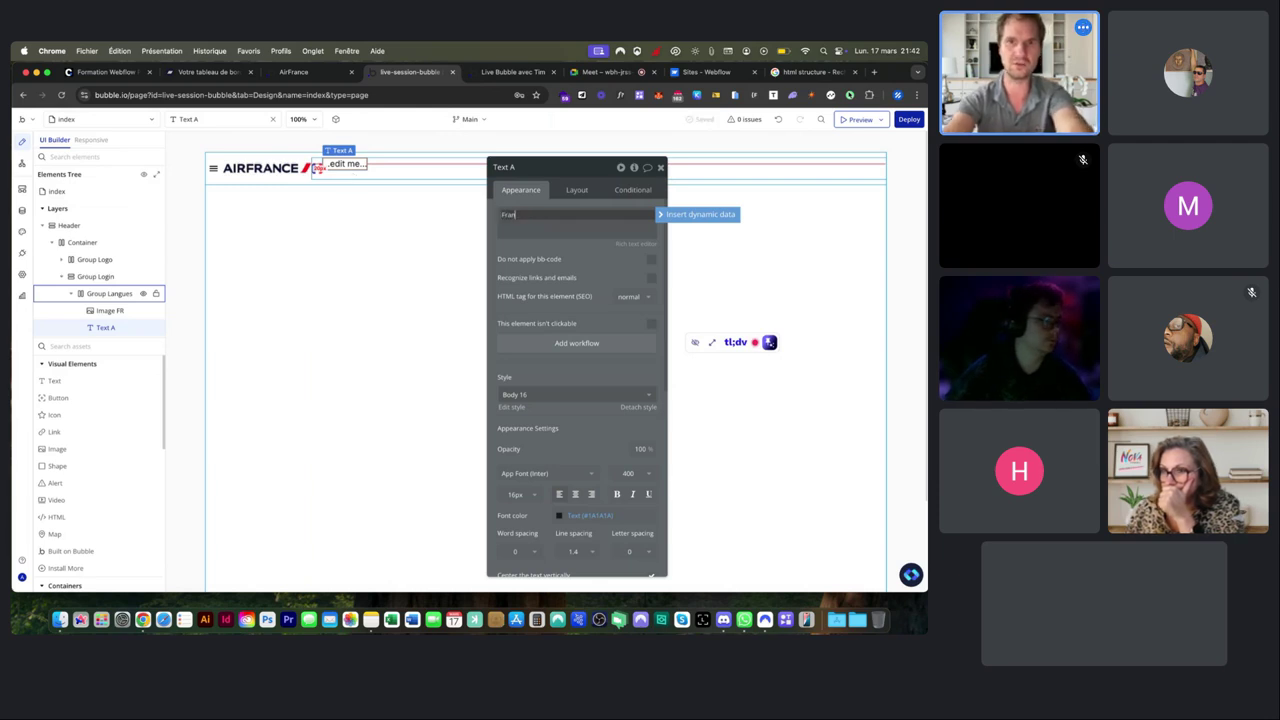
{"action": "type", "text": "France - FR"}
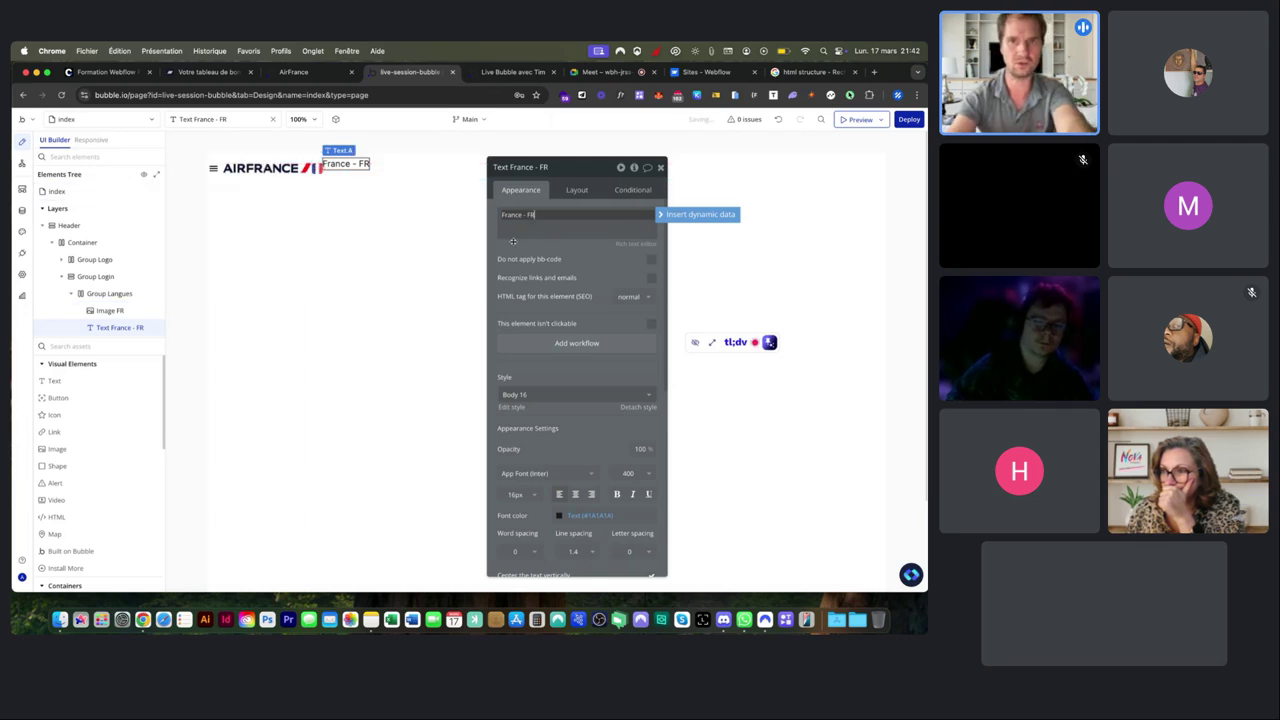
{"action": "left_click", "coordinate": [517, 244]}
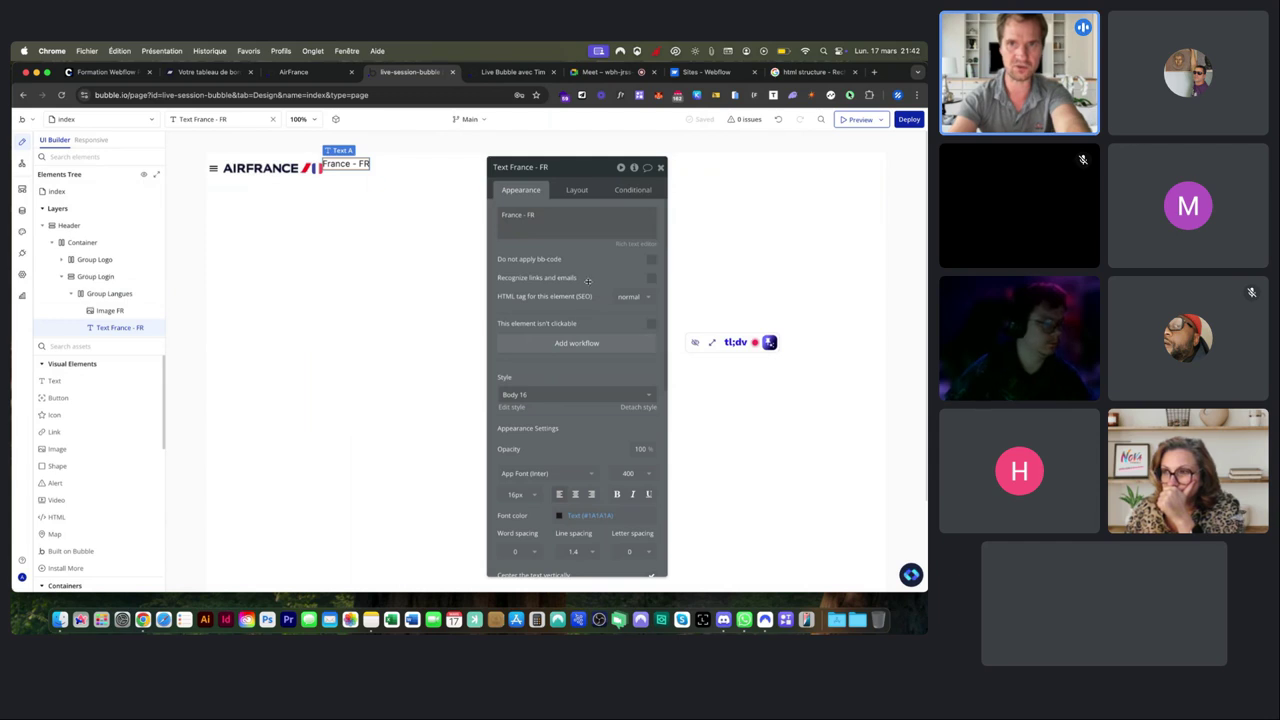
{"action": "left_click", "coordinate": [577, 191]}
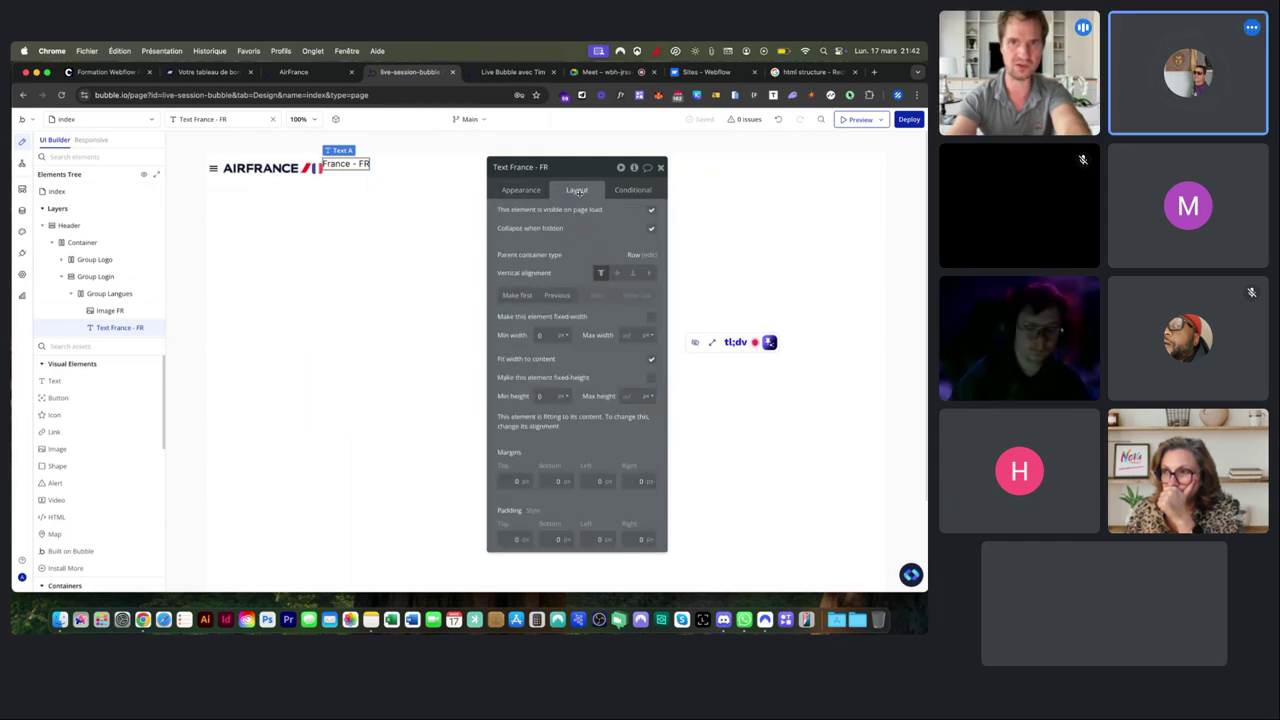
{"action": "left_click", "coordinate": [616, 274]}
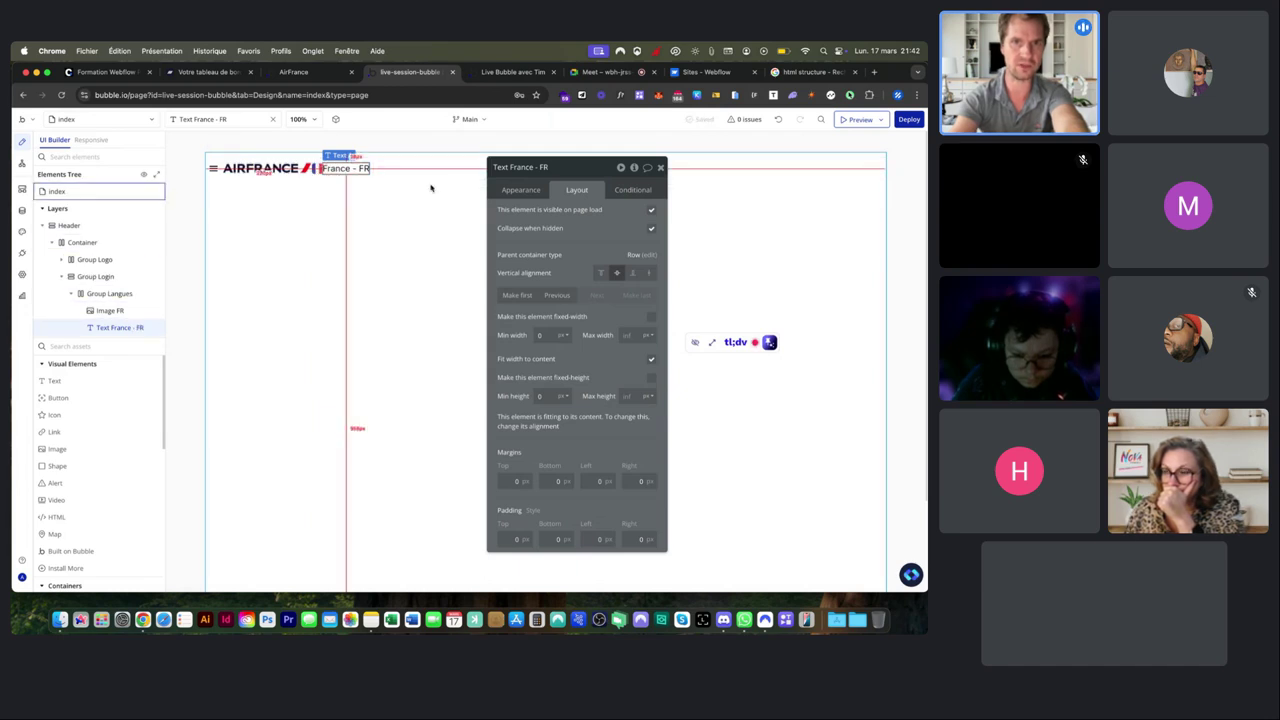
Try the Body 12, Body 14, Body 16 and Body 18 styles on the text.
{"action": "left_click", "coordinate": [520, 189]}
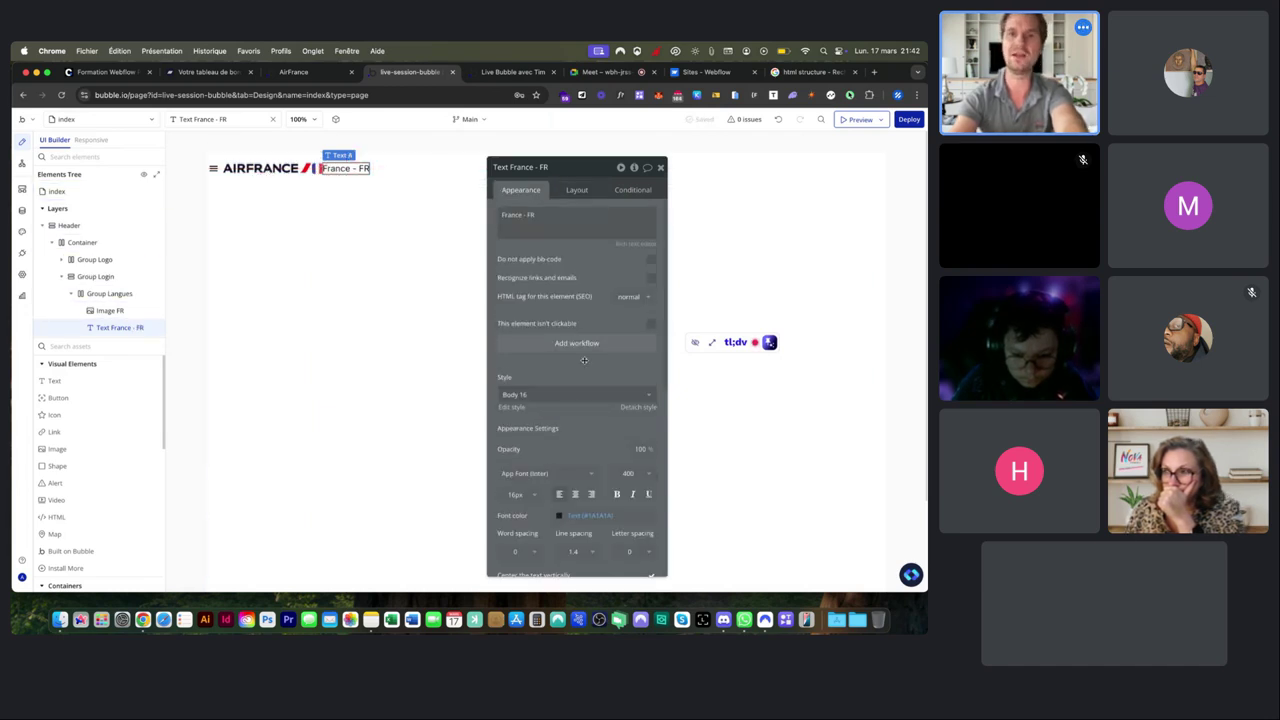
{"action": "scroll", "coordinate": [584, 360], "scroll_direction": "down", "scroll_amount": 3}
{"action": "left_click", "coordinate": [552, 266]}
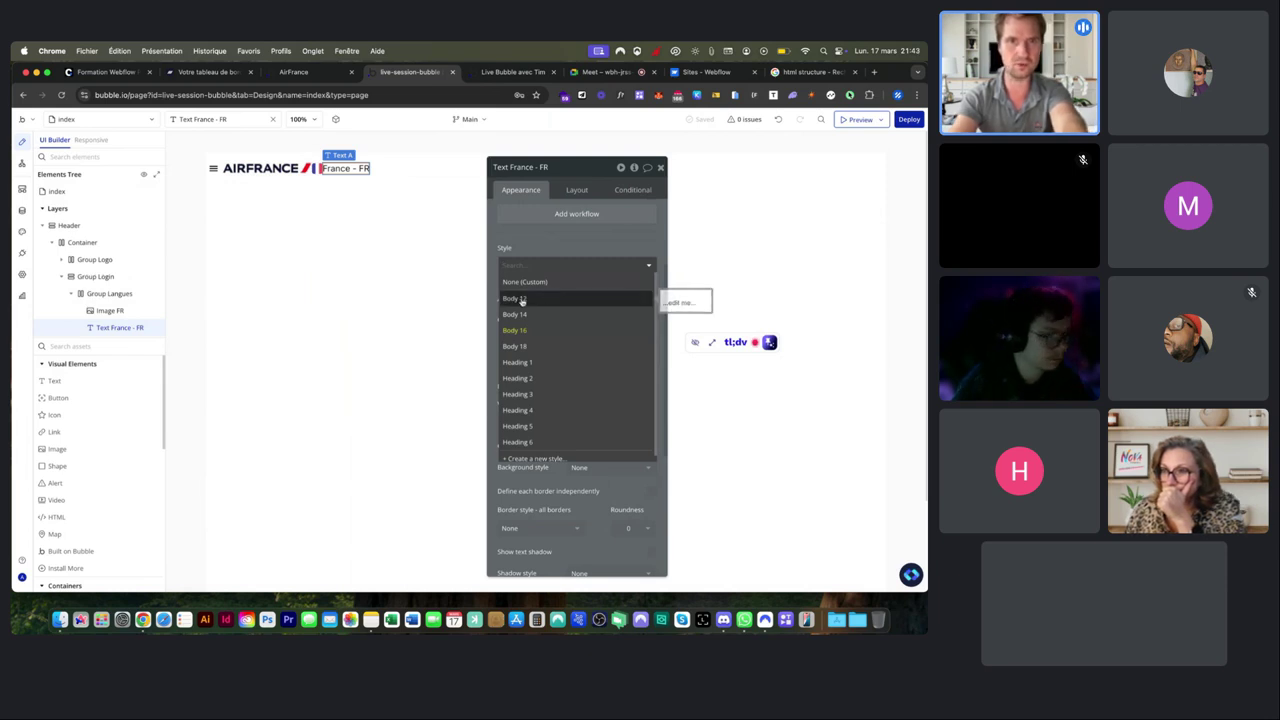
{"action": "left_click", "coordinate": [521, 300]}
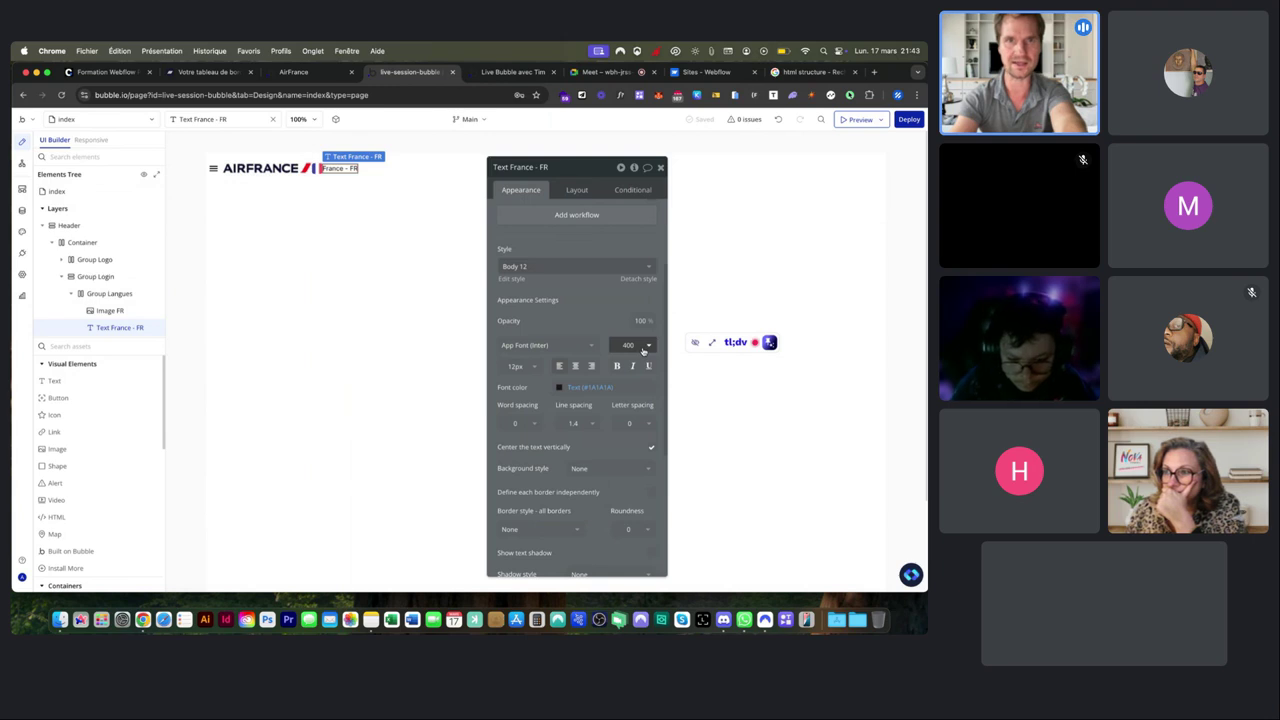
{"action": "left_click", "coordinate": [555, 266]}
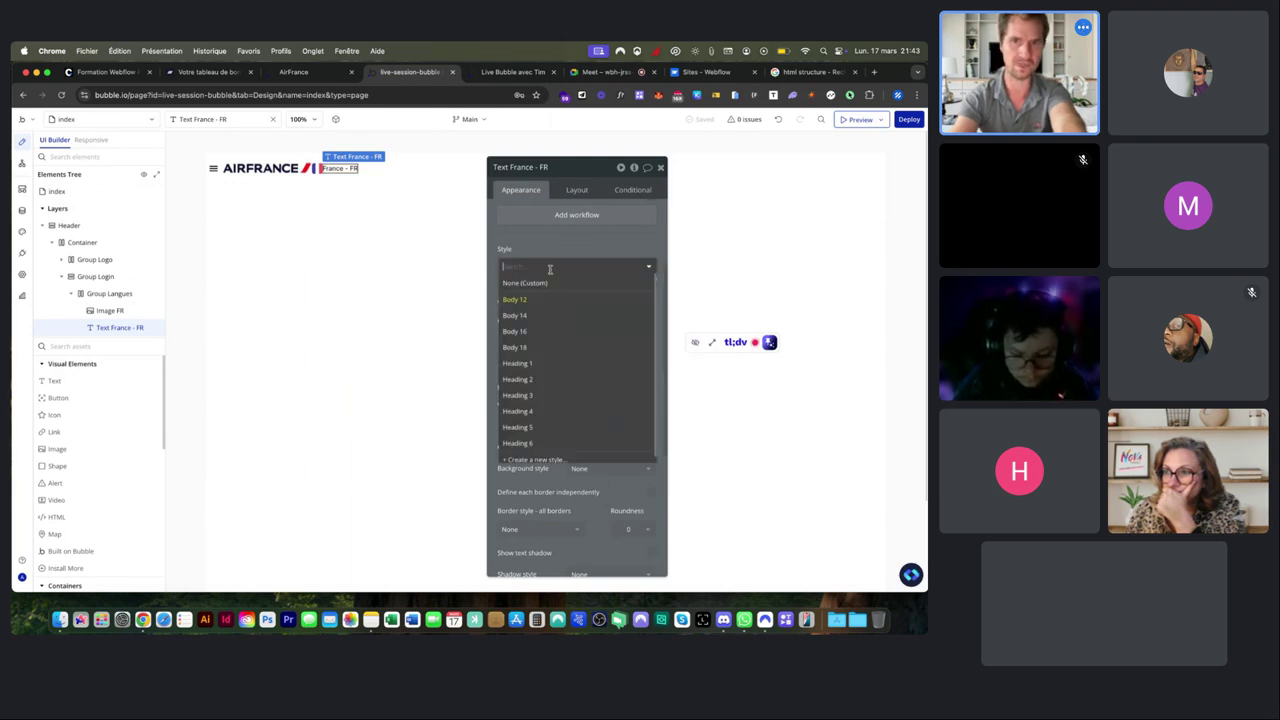
{"action": "left_click", "coordinate": [540, 316]}
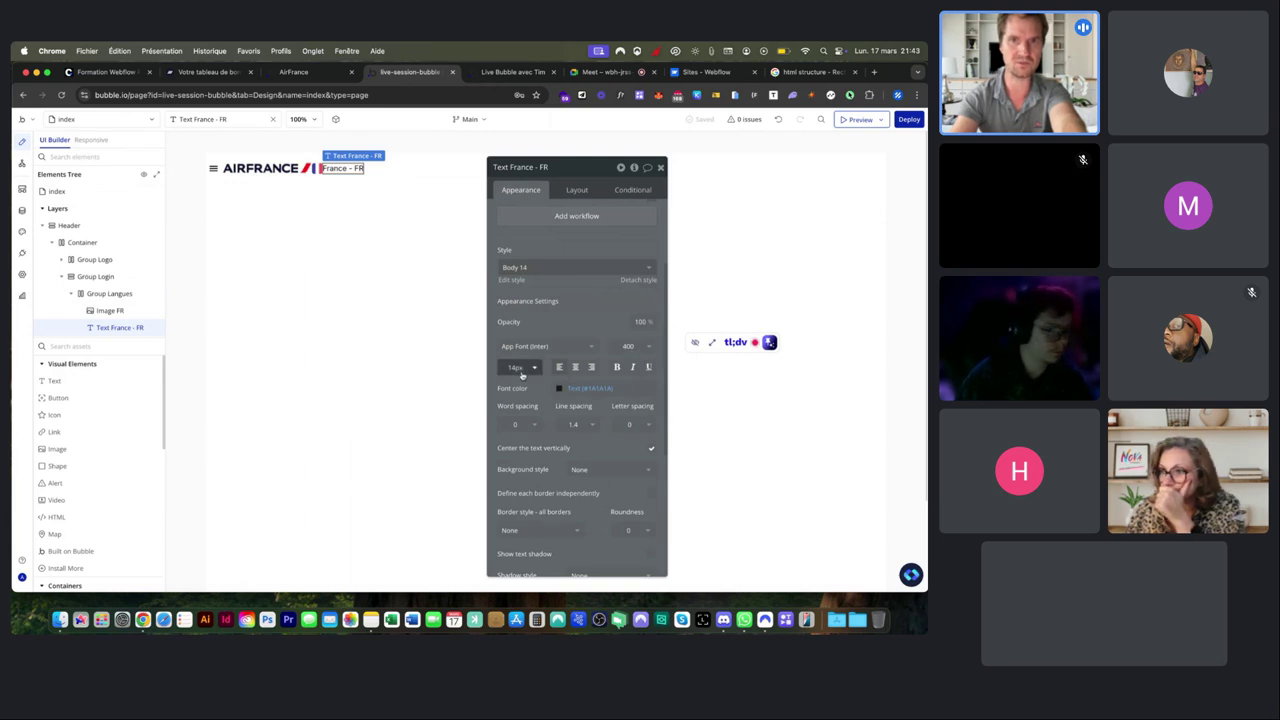
{"action": "left_click", "coordinate": [555, 267]}
{"action": "left_click", "coordinate": [540, 331]}
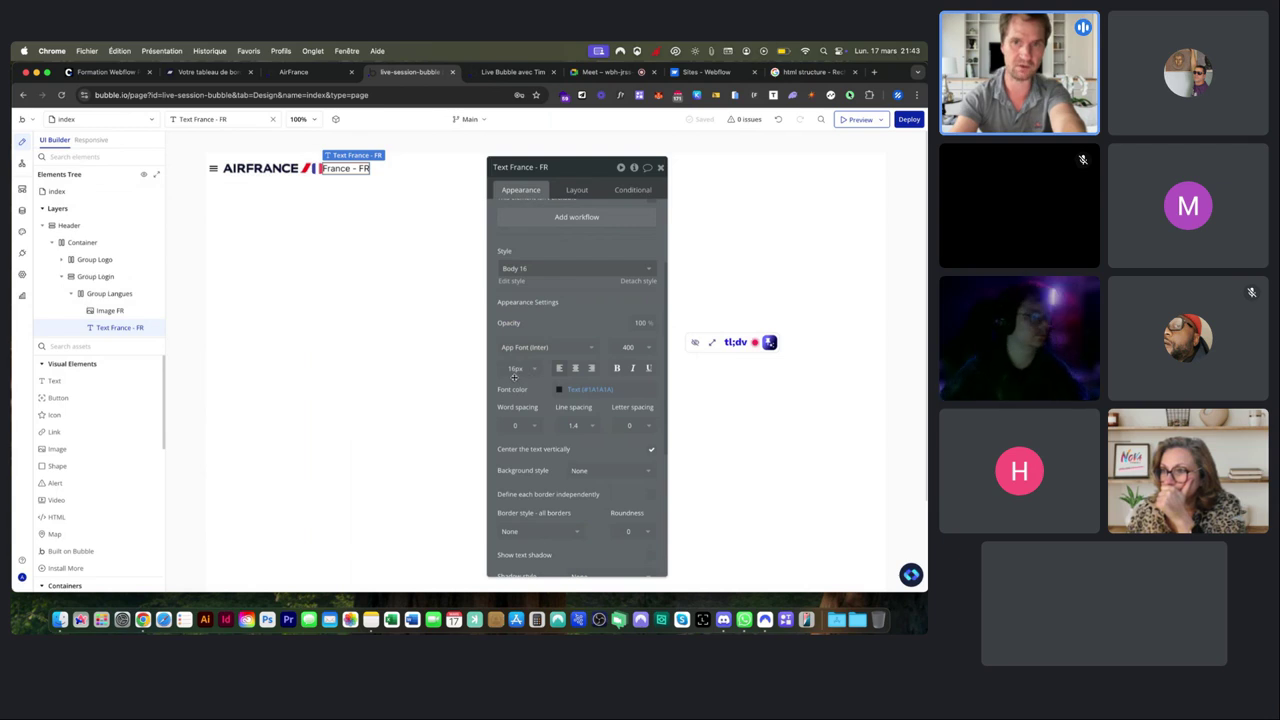
{"action": "left_click", "coordinate": [555, 268]}
{"action": "left_click", "coordinate": [538, 348]}
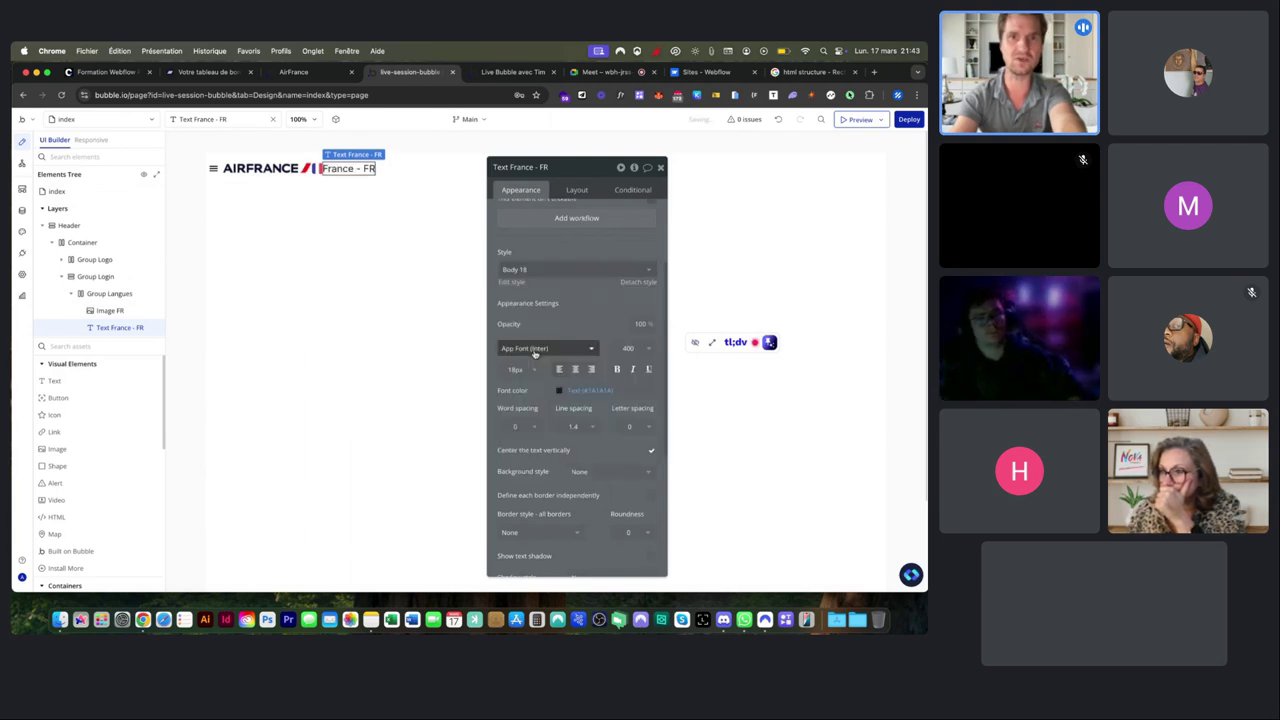
Apply the Heading 1 style to the 'France - FR' text.
{"action": "left_click", "coordinate": [555, 270]}
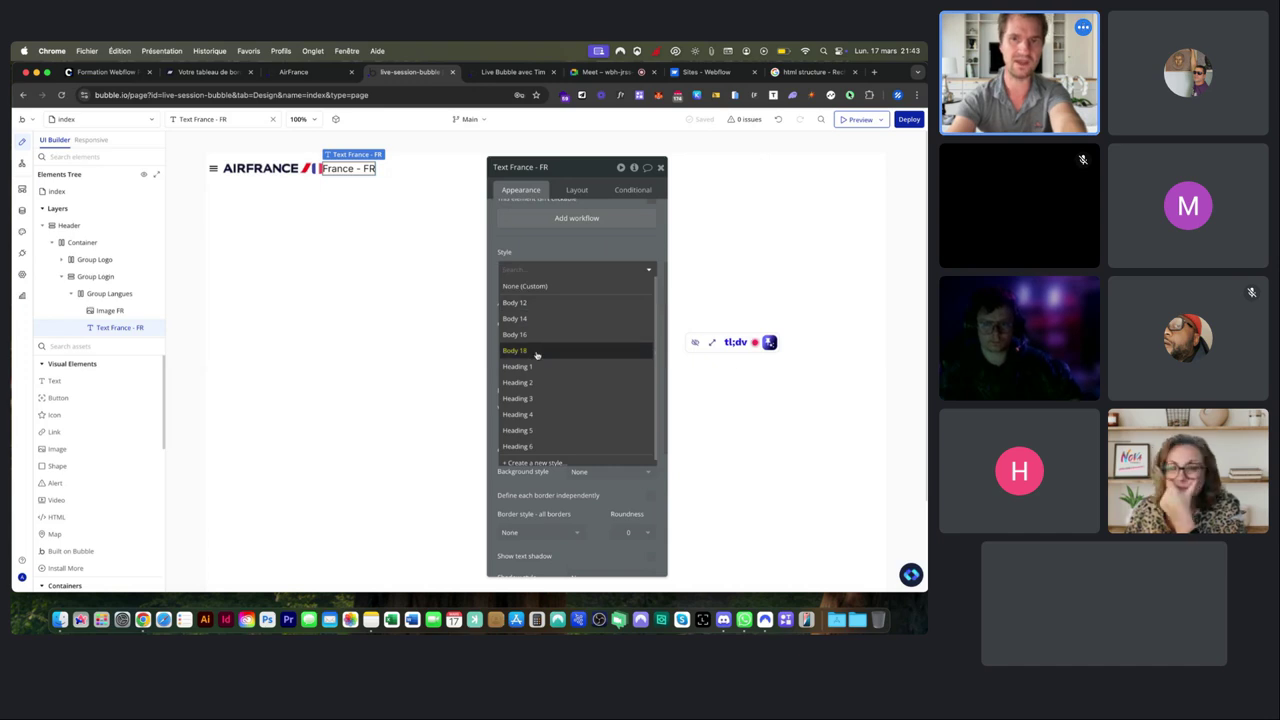
{"action": "scroll", "coordinate": [538, 360], "scroll_direction": "down", "scroll_amount": 1}
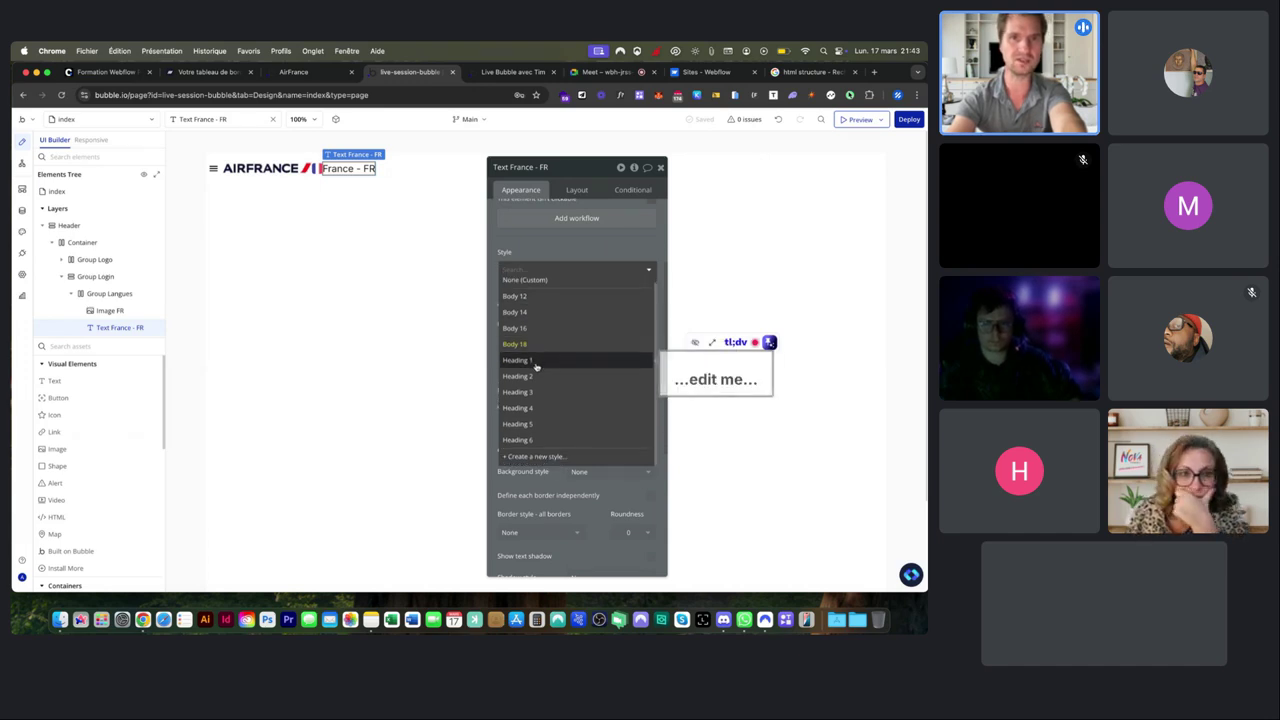
{"action": "left_click", "coordinate": [536, 362]}
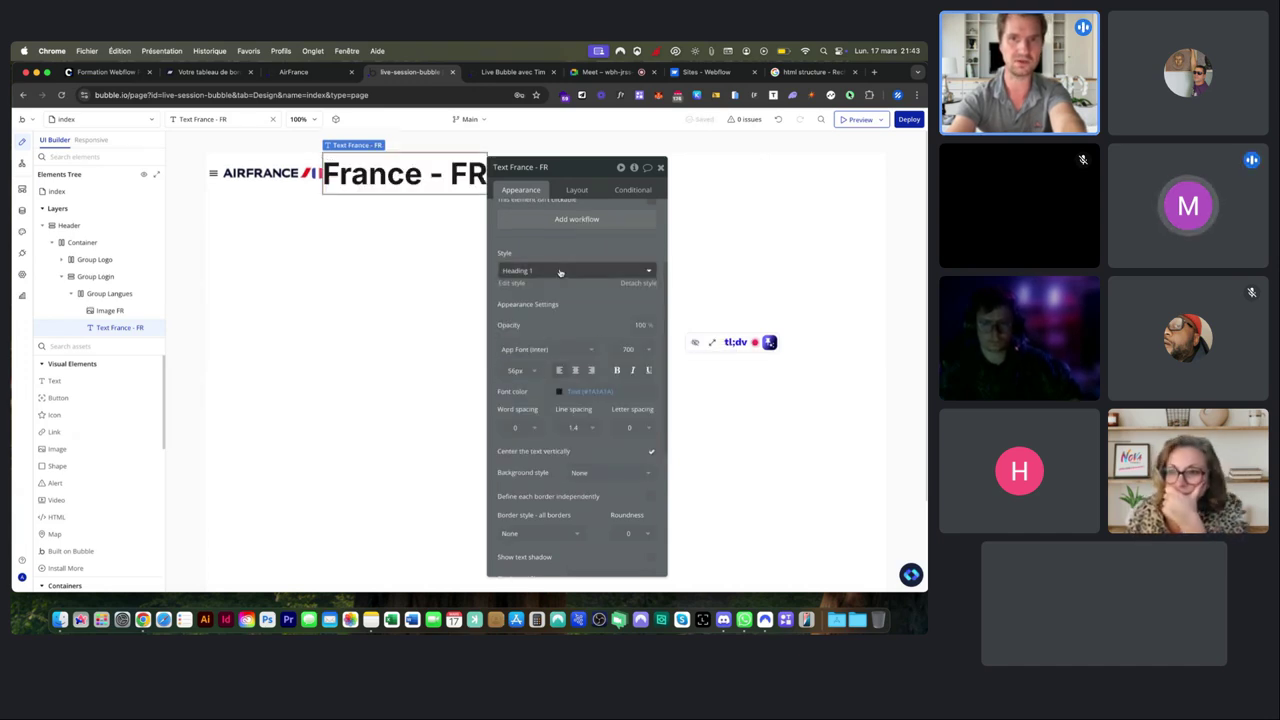
{"action": "left_click_drag", "start_coordinate": [576, 167], "coordinate": [727, 168]}
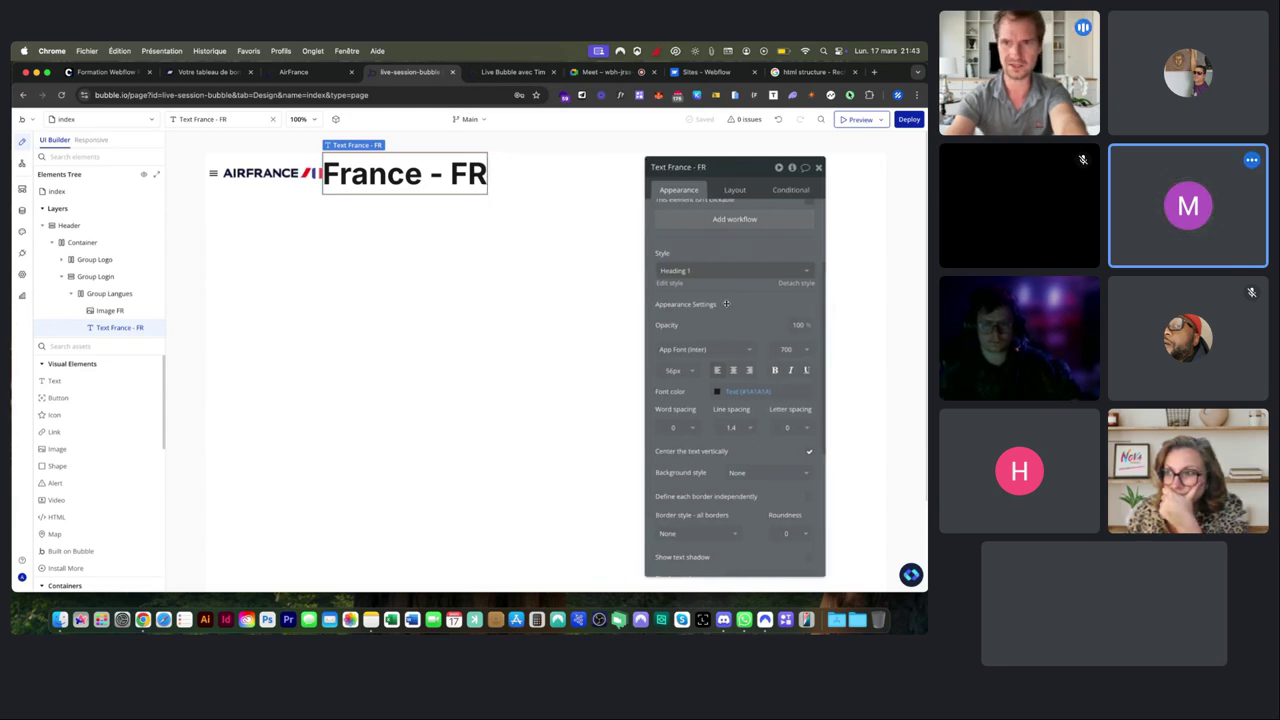
{"action": "scroll", "coordinate": [726, 303], "scroll_direction": "up", "scroll_amount": 3}
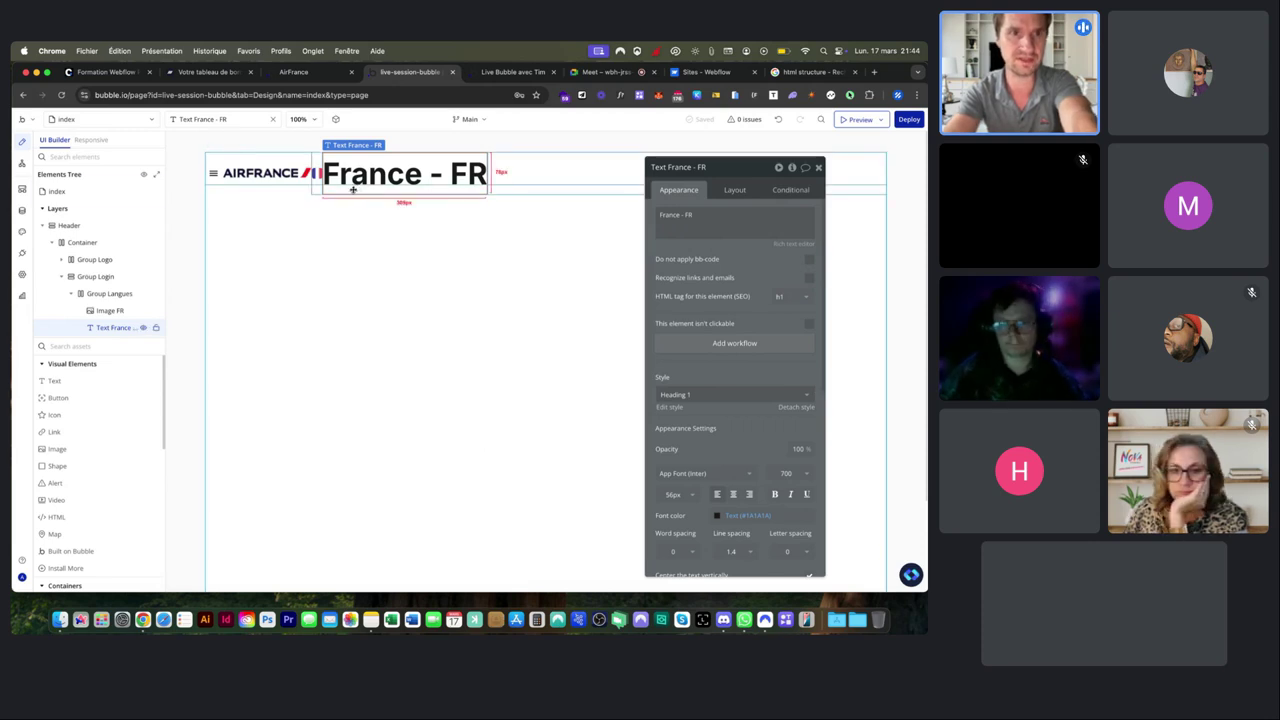
Try h3, h2 and h1 HTML tags on 'France - FR', then restyle it Body 16.
{"action": "left_click", "coordinate": [778, 300]}
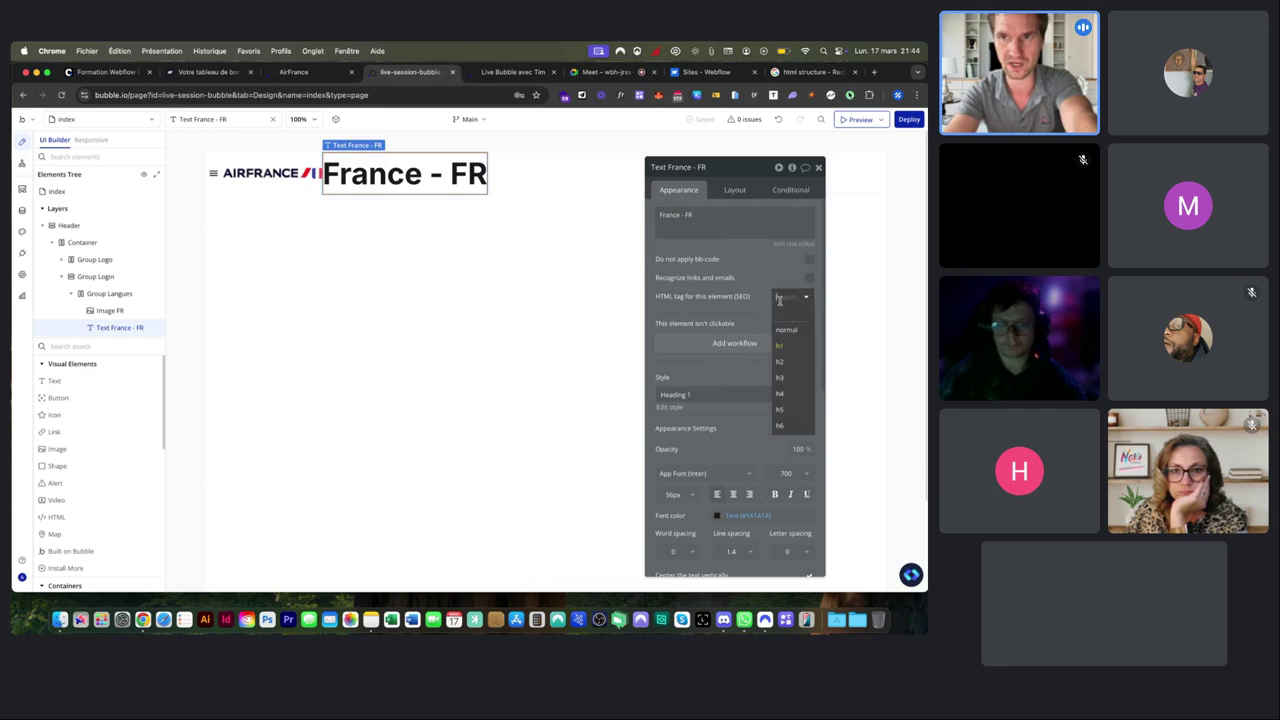
{"action": "left_click", "coordinate": [756, 320]}
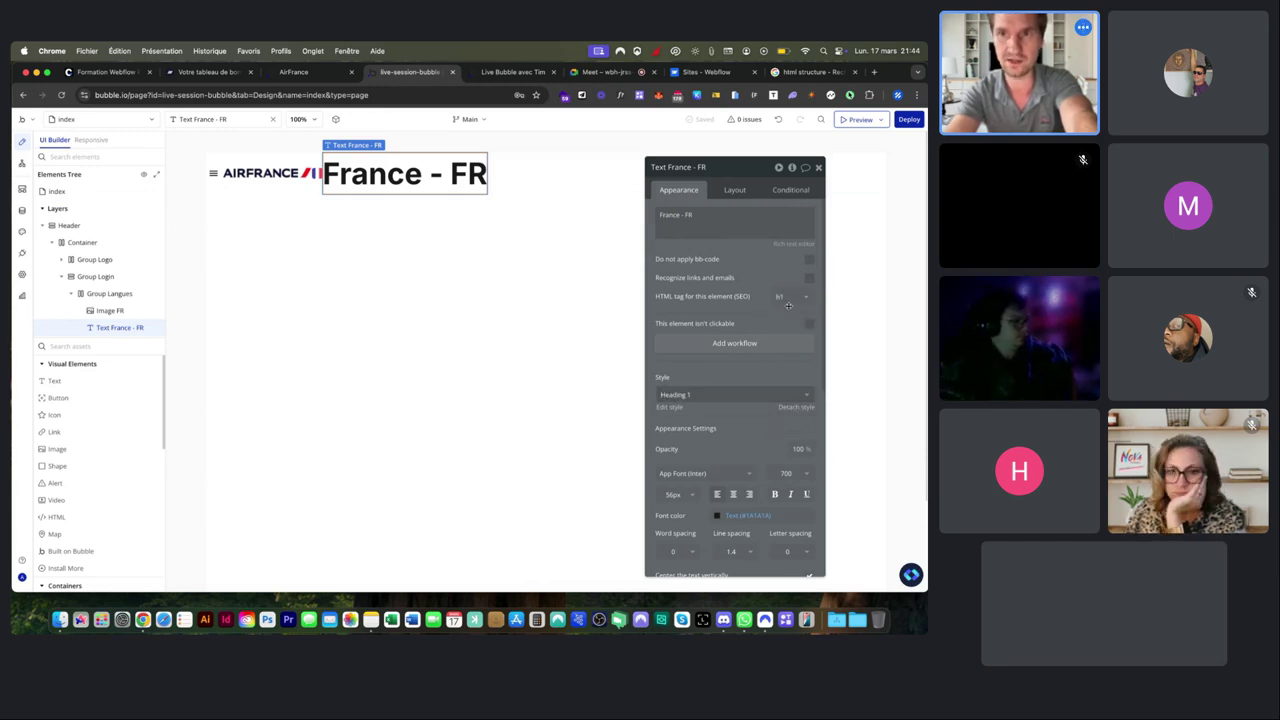
{"action": "left_click", "coordinate": [791, 297]}
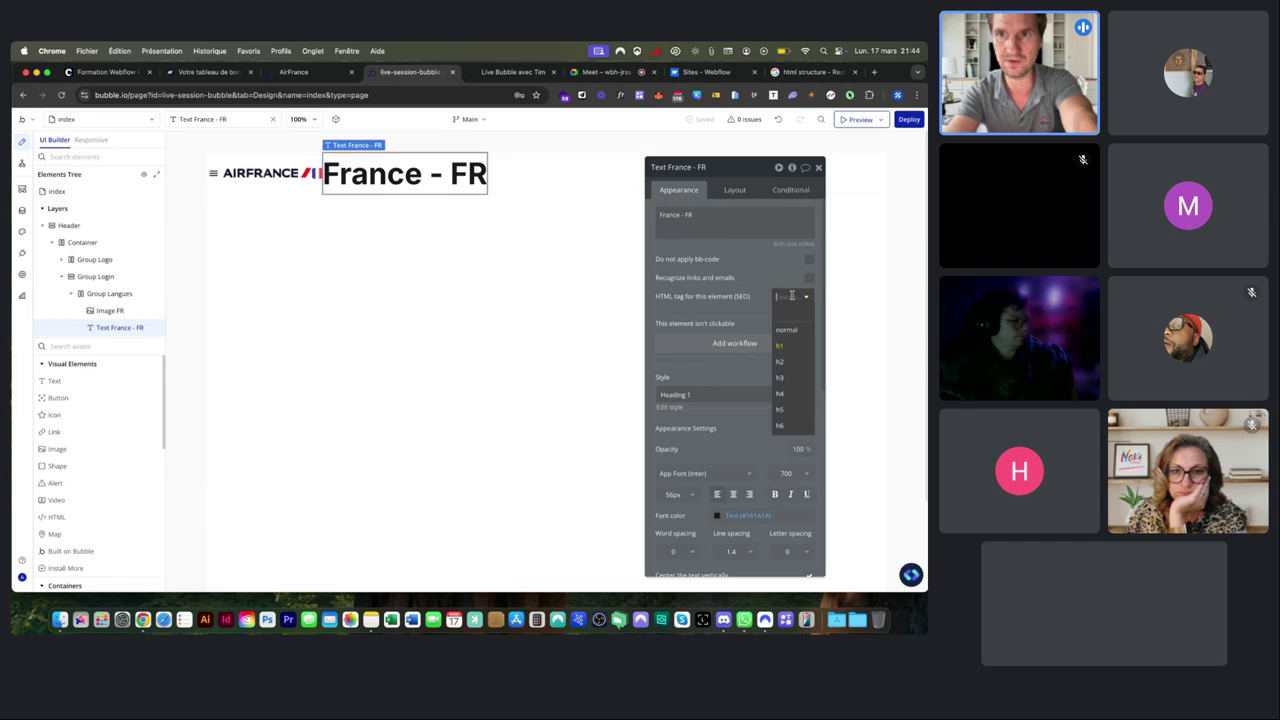
{"action": "left_click", "coordinate": [782, 378]}
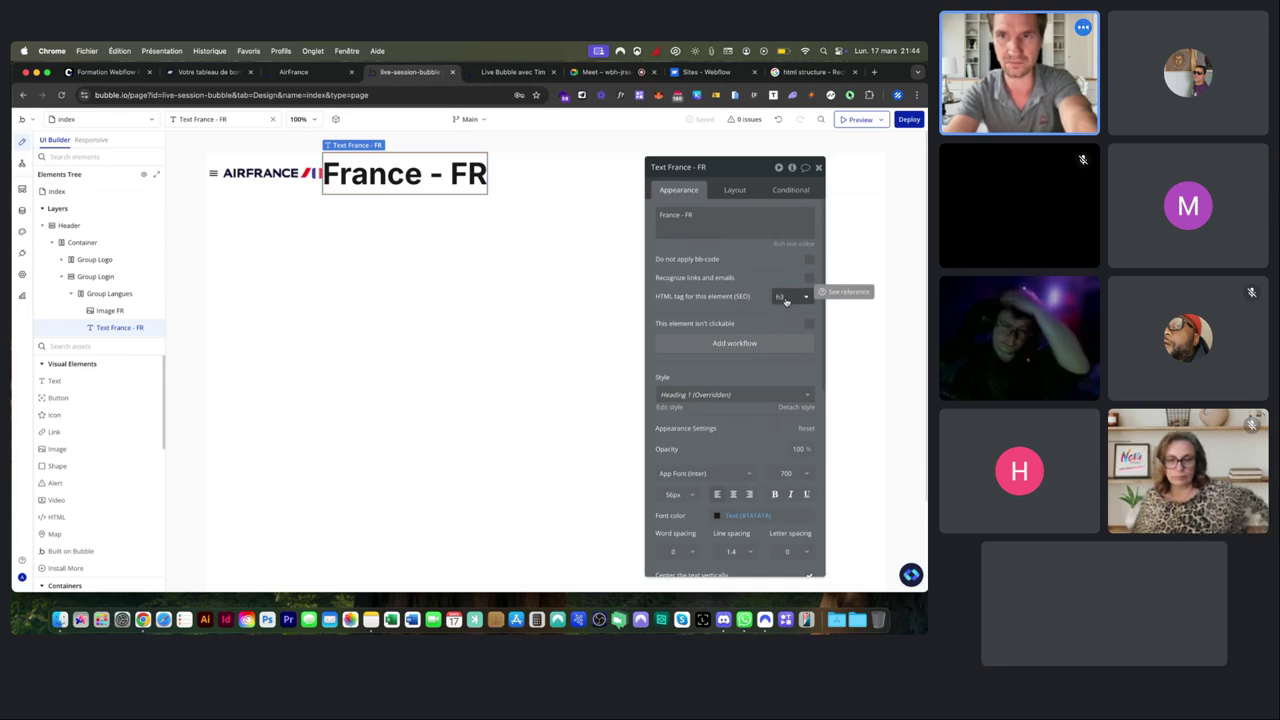
{"action": "left_click", "coordinate": [785, 297]}
{"action": "left_click", "coordinate": [784, 346]}
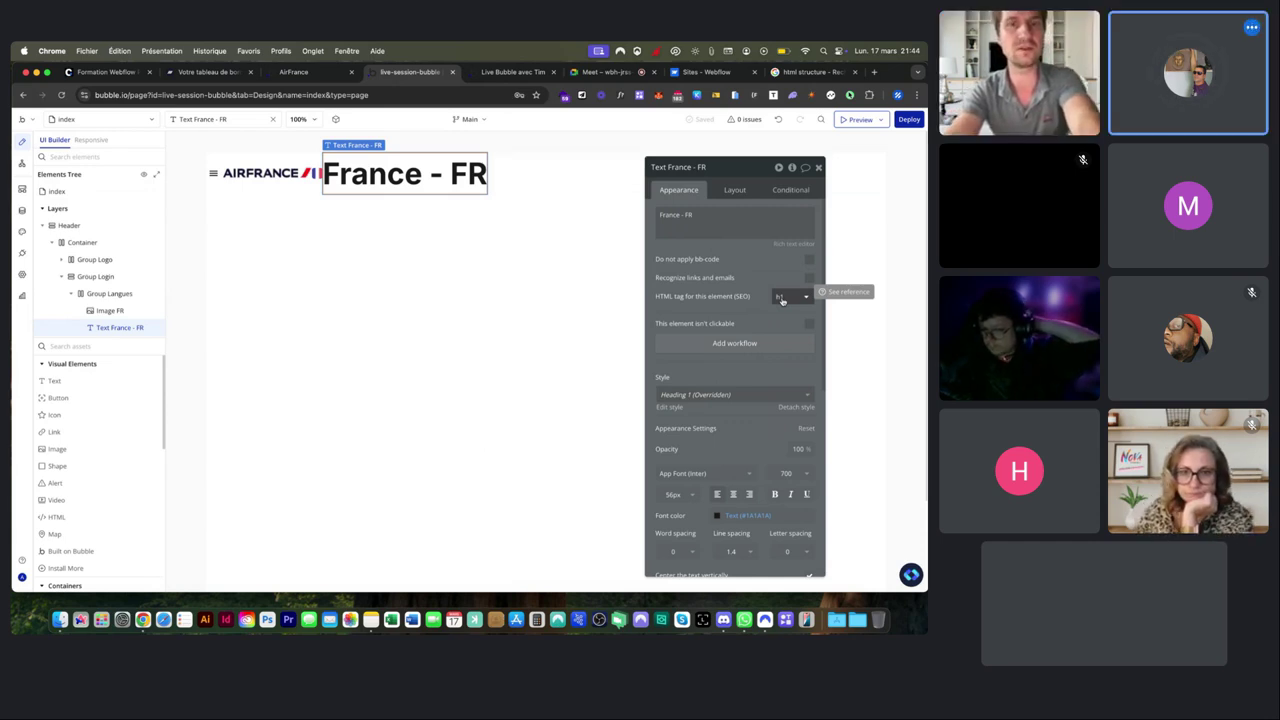
{"action": "left_click", "coordinate": [782, 297]}
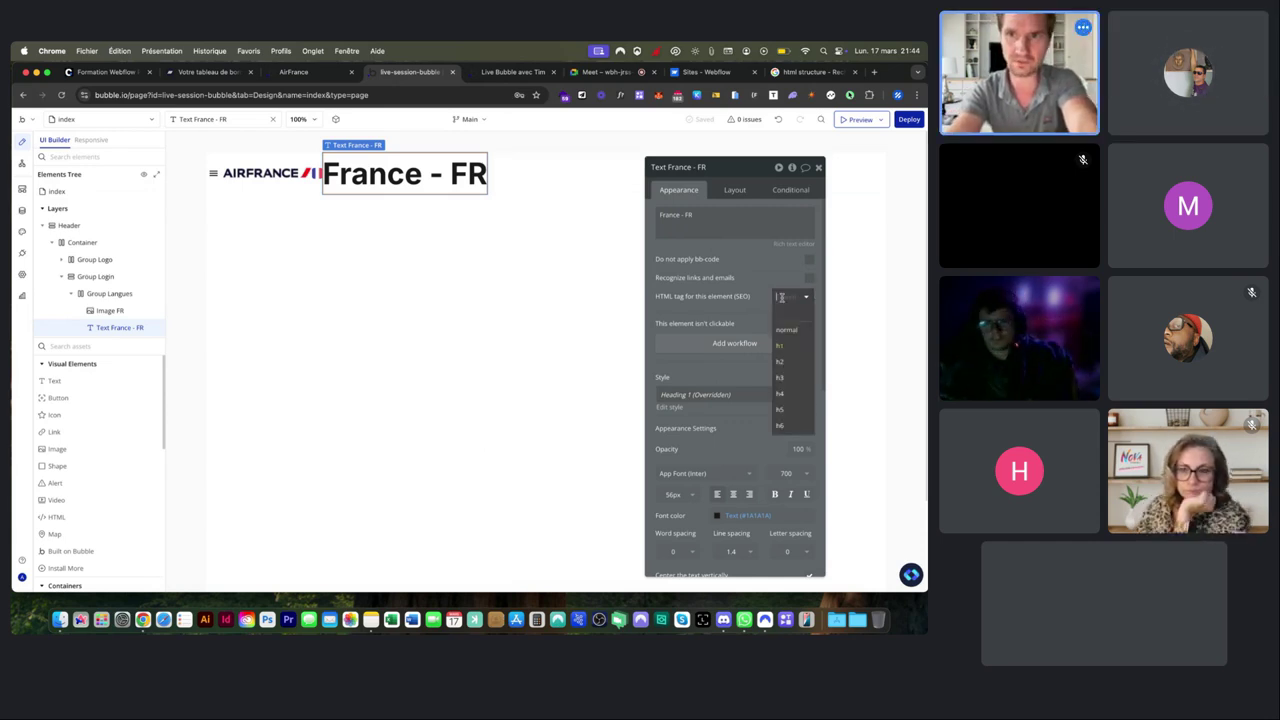
{"action": "left_click", "coordinate": [786, 360]}
{"action": "left_click", "coordinate": [792, 298]}
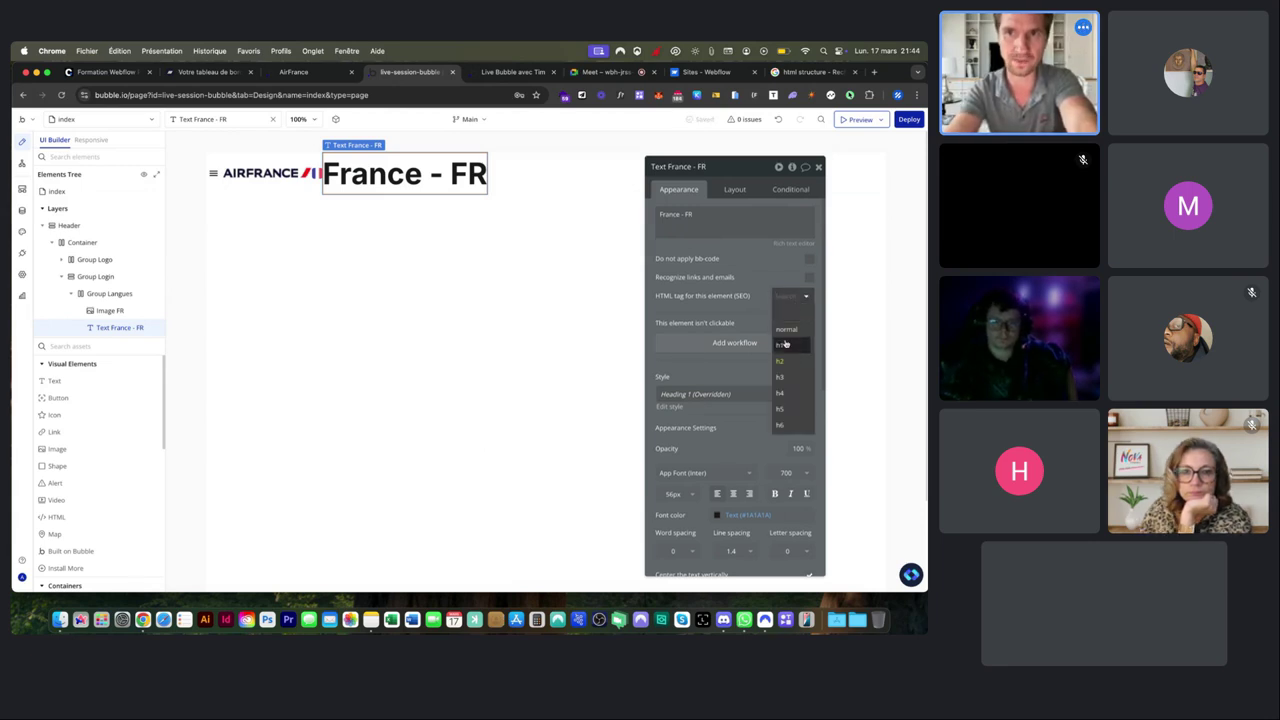
{"action": "left_click", "coordinate": [784, 346]}
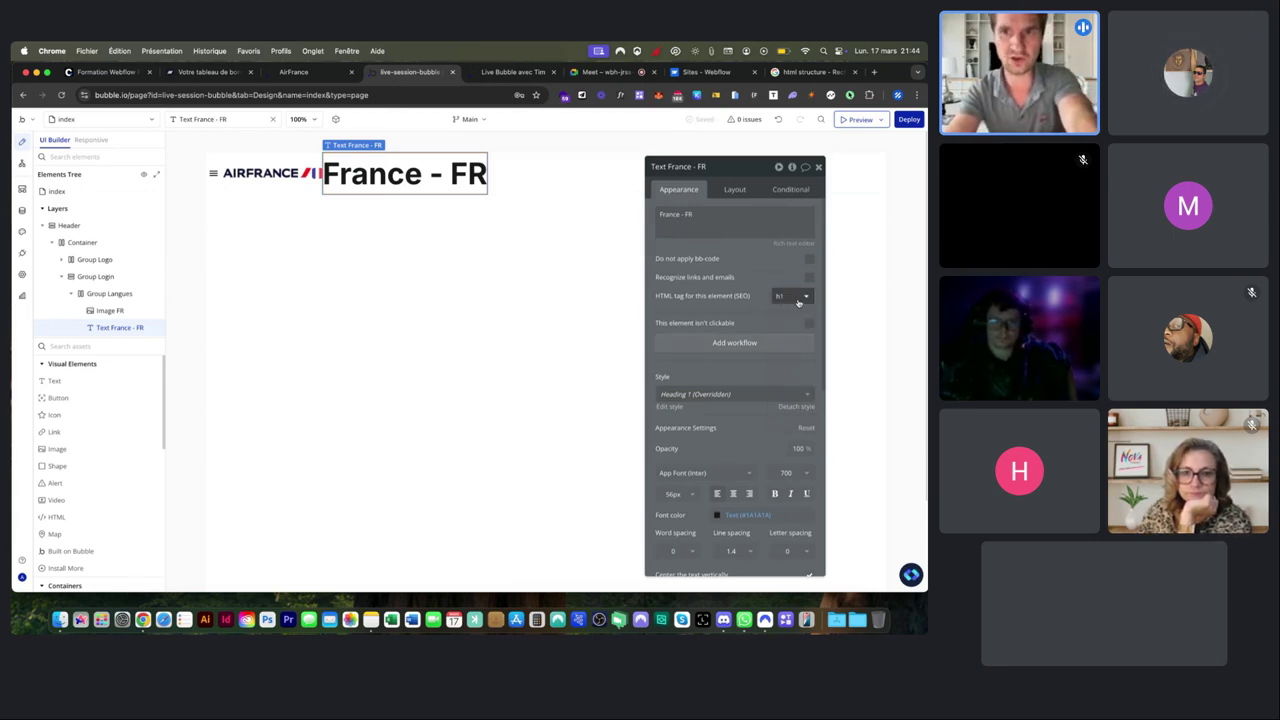
{"action": "left_click", "coordinate": [745, 394]}
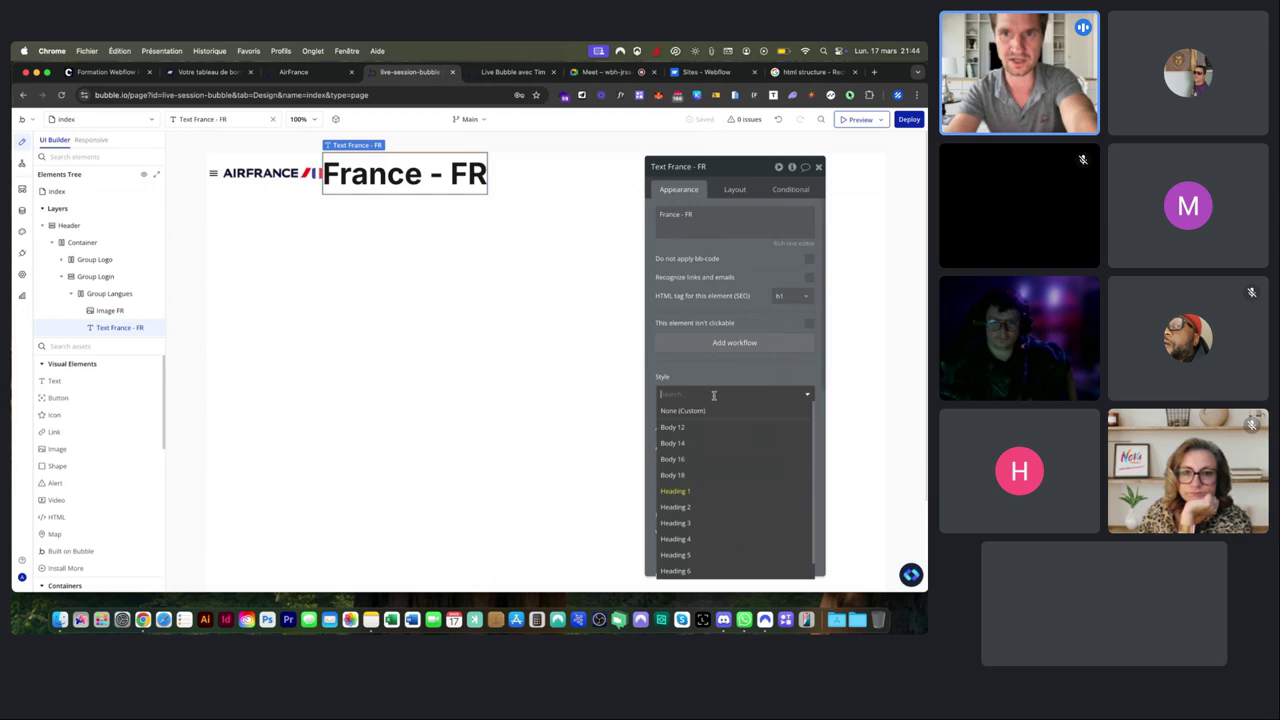
{"action": "left_click", "coordinate": [698, 460]}
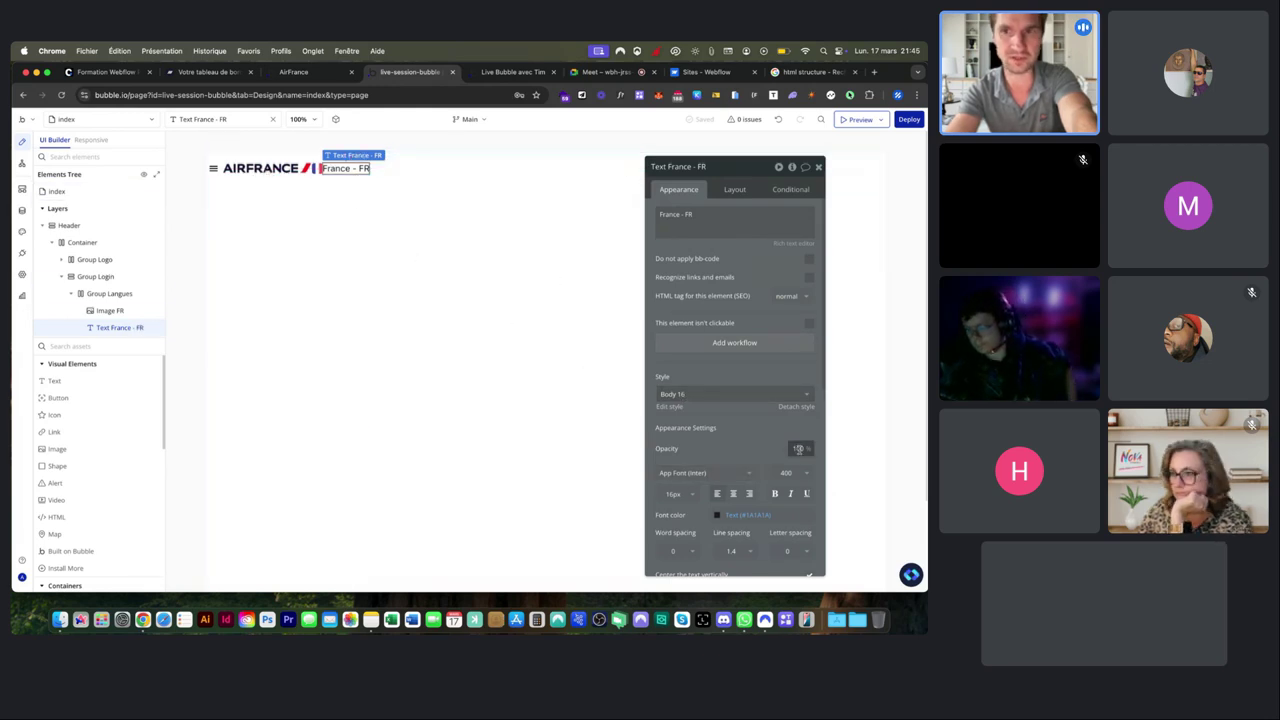
Make 'France - FR' bold and show Group Langues' layout settings.
{"action": "left_click", "coordinate": [777, 494]}
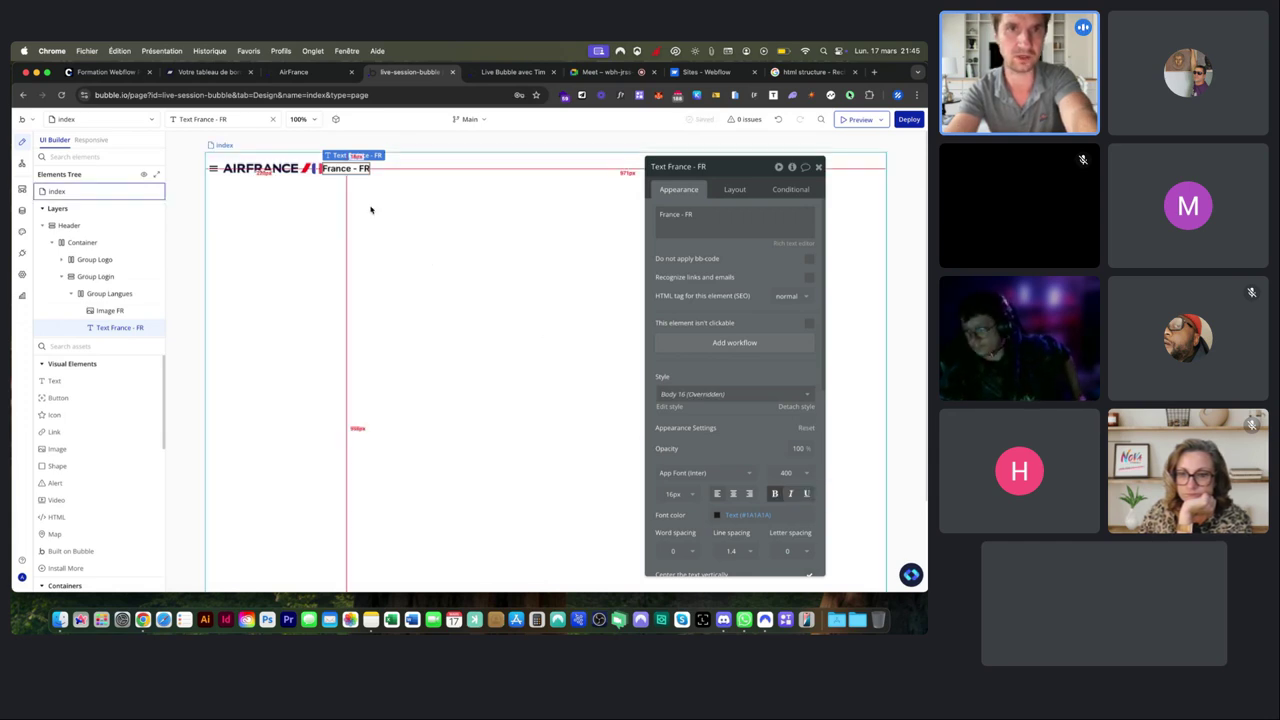
{"action": "left_click", "coordinate": [345, 162]}
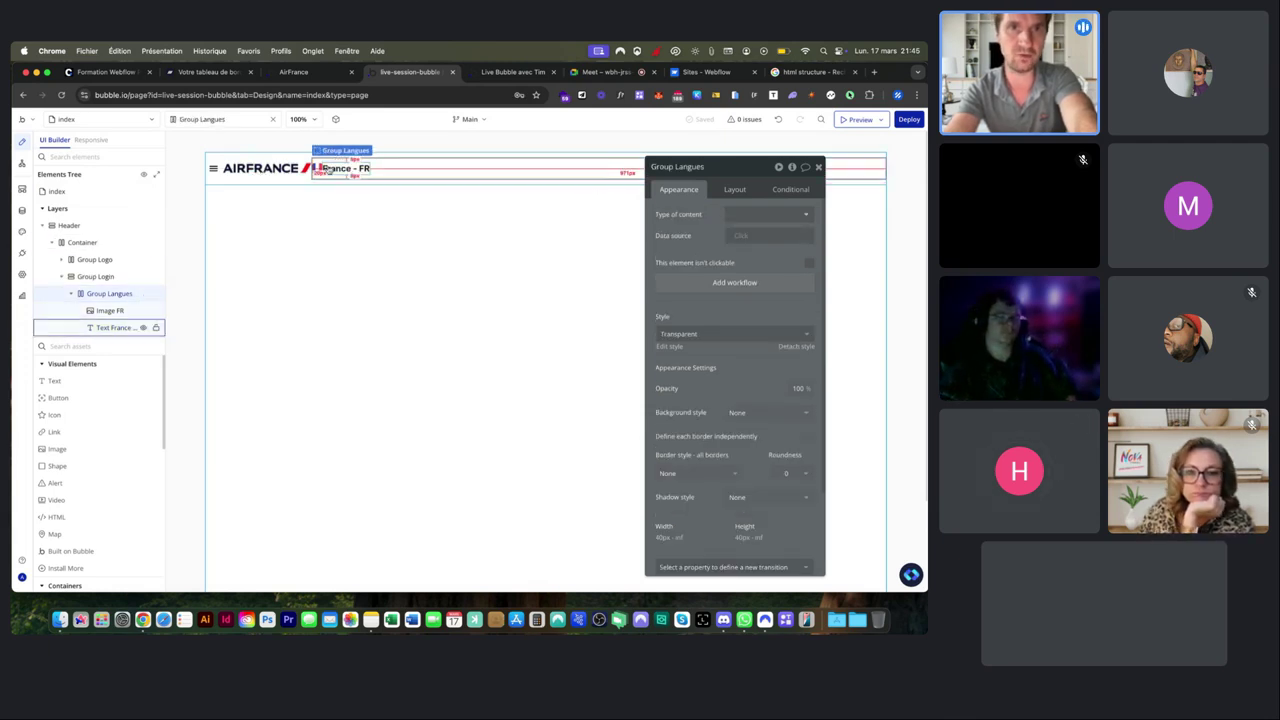
{"action": "scroll", "coordinate": [319, 173], "scroll_direction": "up", "scroll_amount": 5}
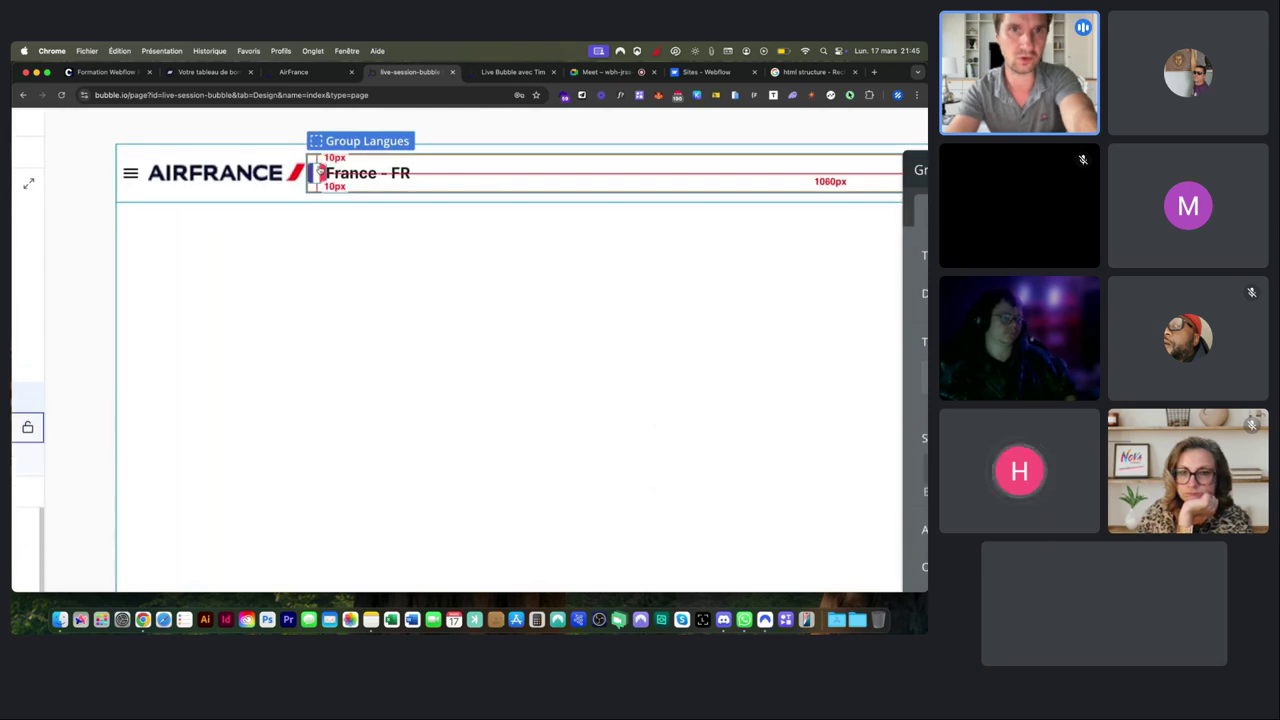
{"action": "scroll", "coordinate": [341, 173], "scroll_direction": "down", "scroll_amount": 5}
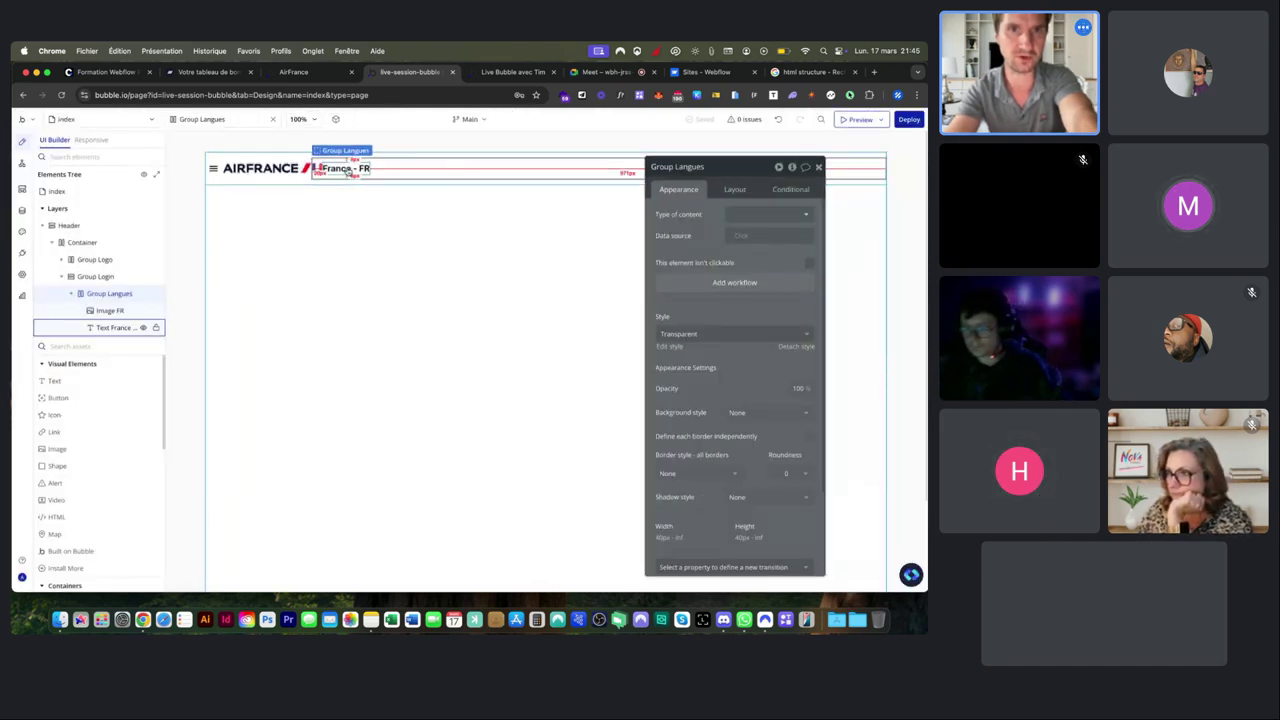
{"action": "left_click", "coordinate": [733, 190]}
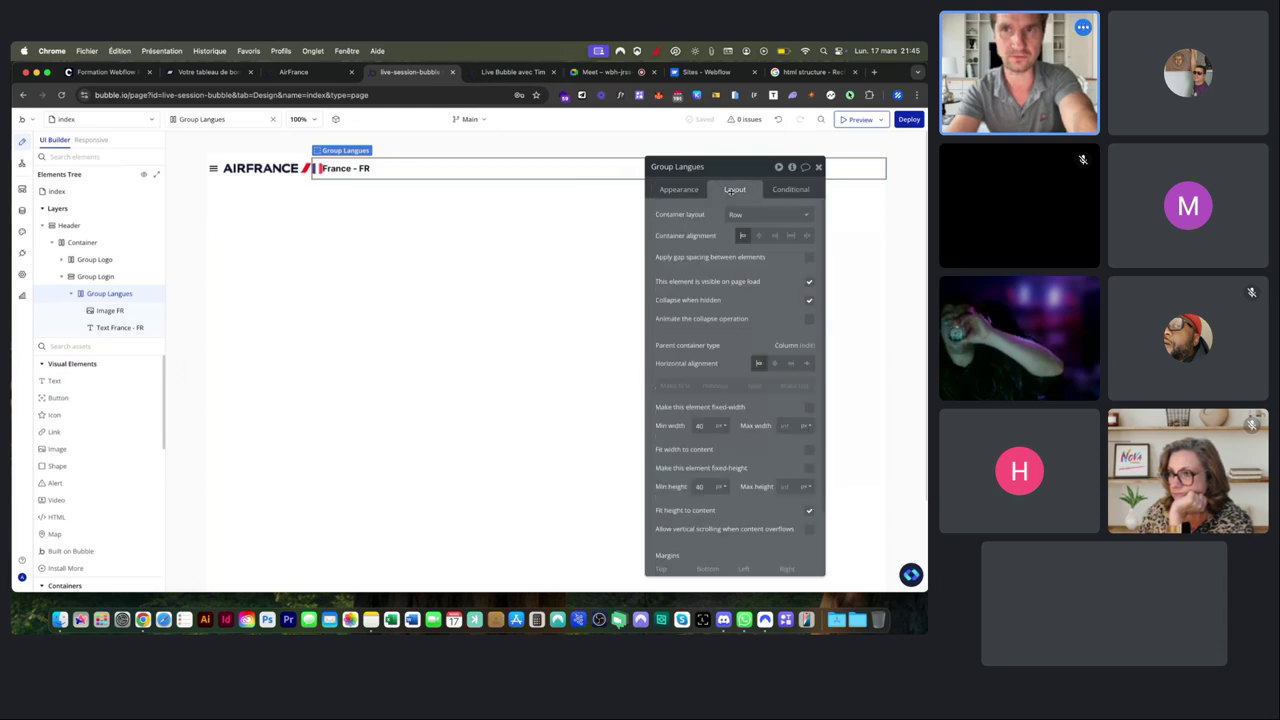
Try a 10 px left margin on the text, clear it to 0, and reselect Group Langues.
{"action": "left_click", "coordinate": [349, 172]}
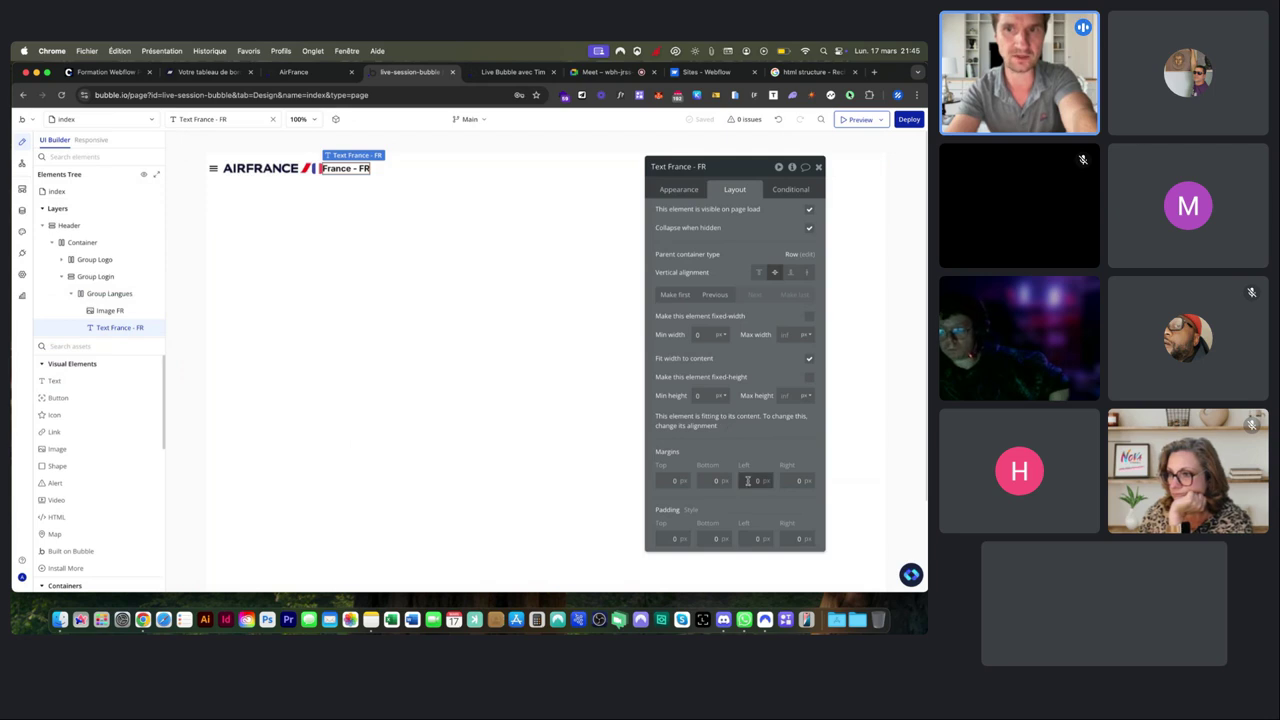
{"action": "left_click", "coordinate": [748, 481]}
{"action": "type", "text": "10"}
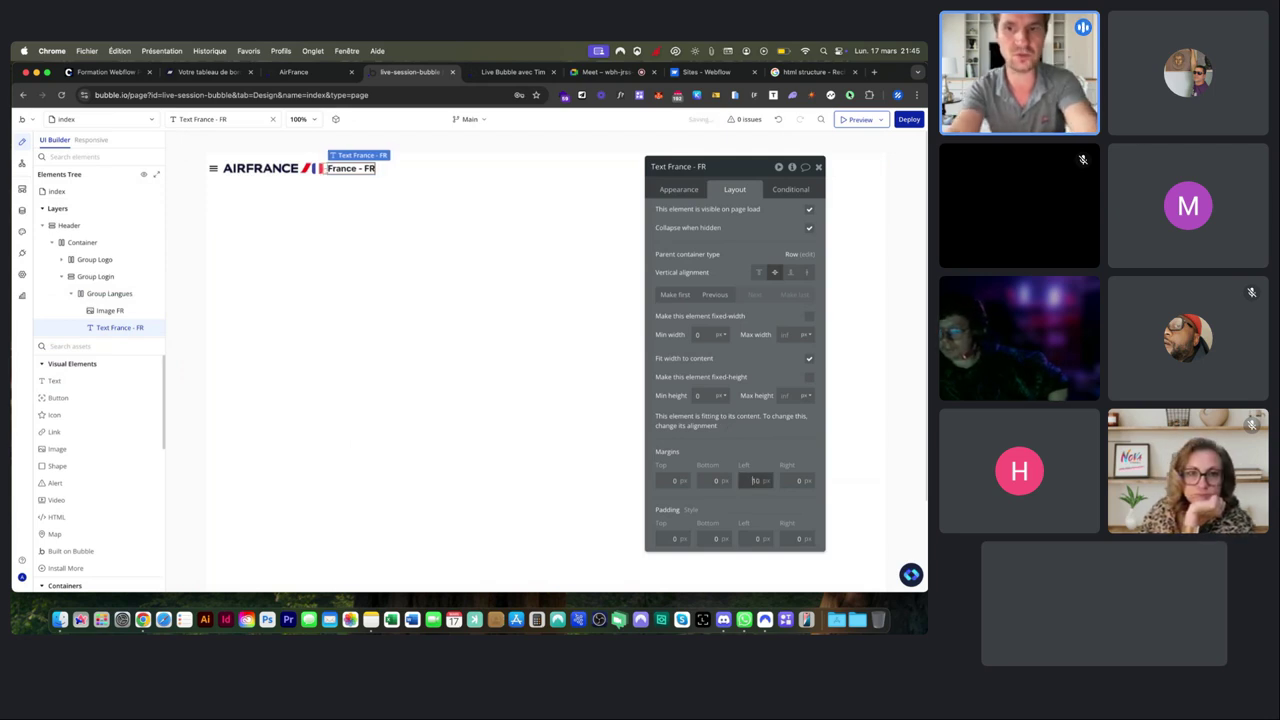
{"action": "key", "text": "super+a"}
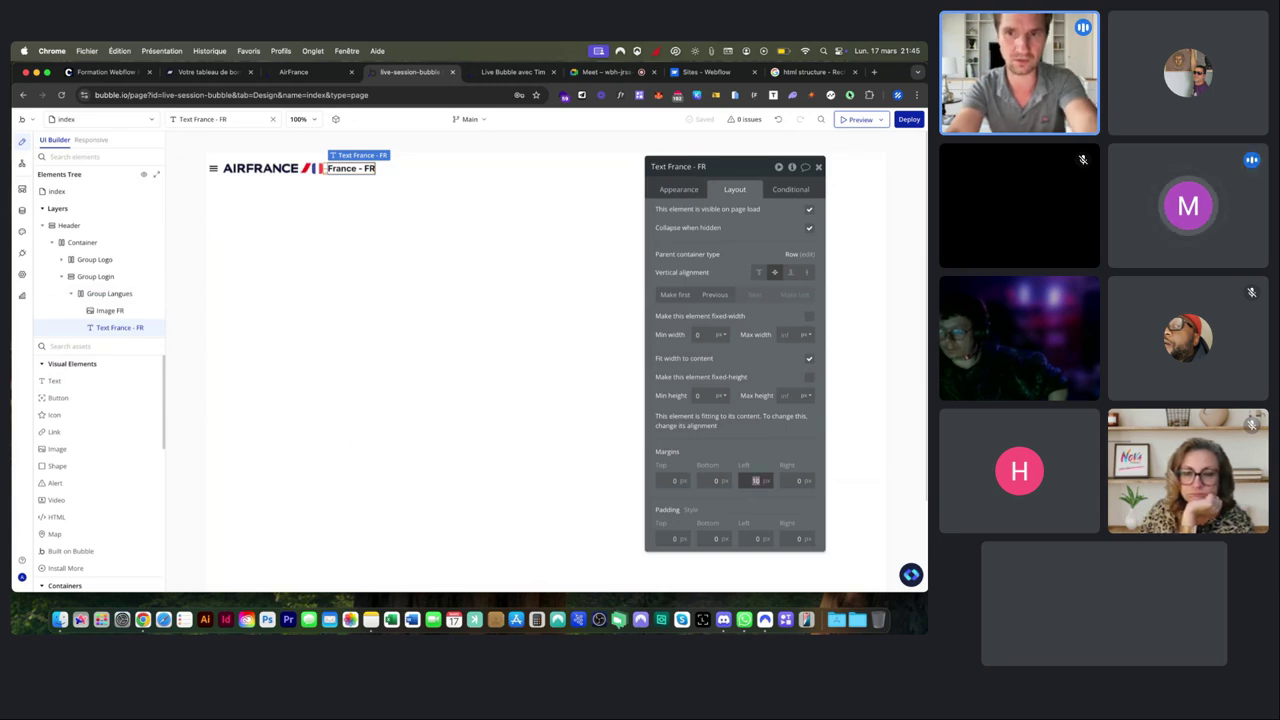
{"action": "key", "text": "BackSpace"}
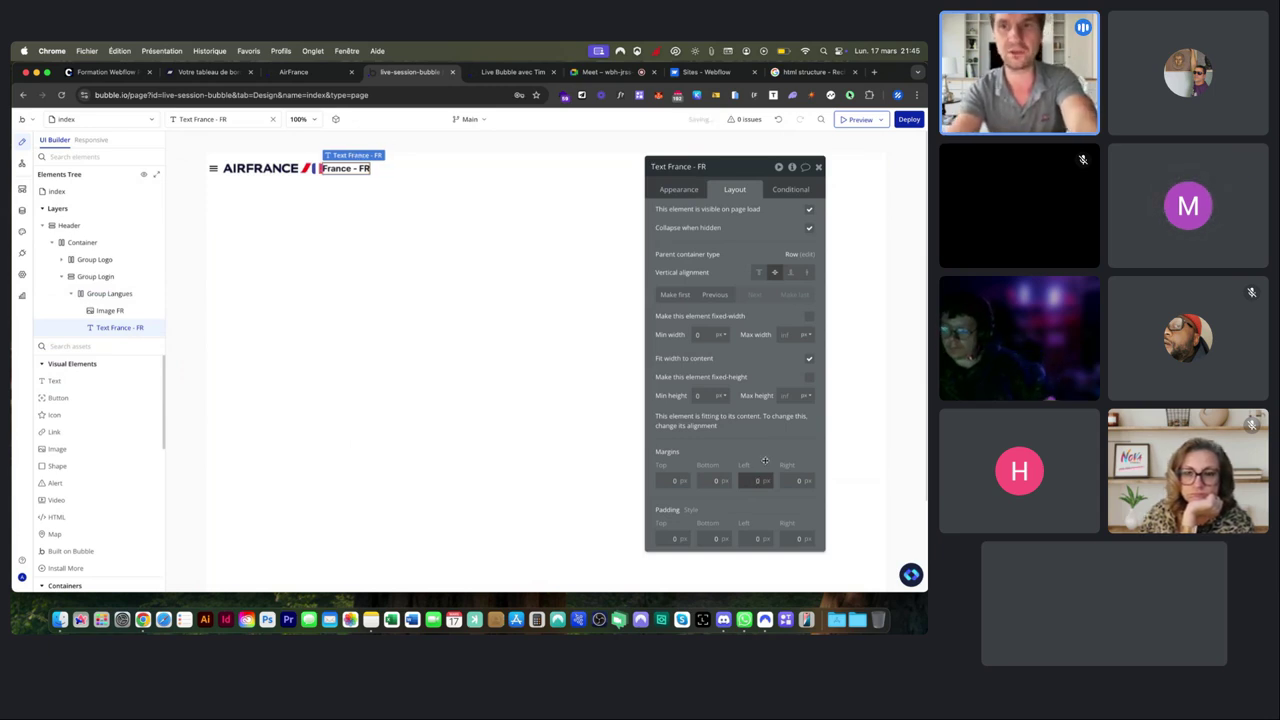
{"action": "left_click", "coordinate": [342, 154]}
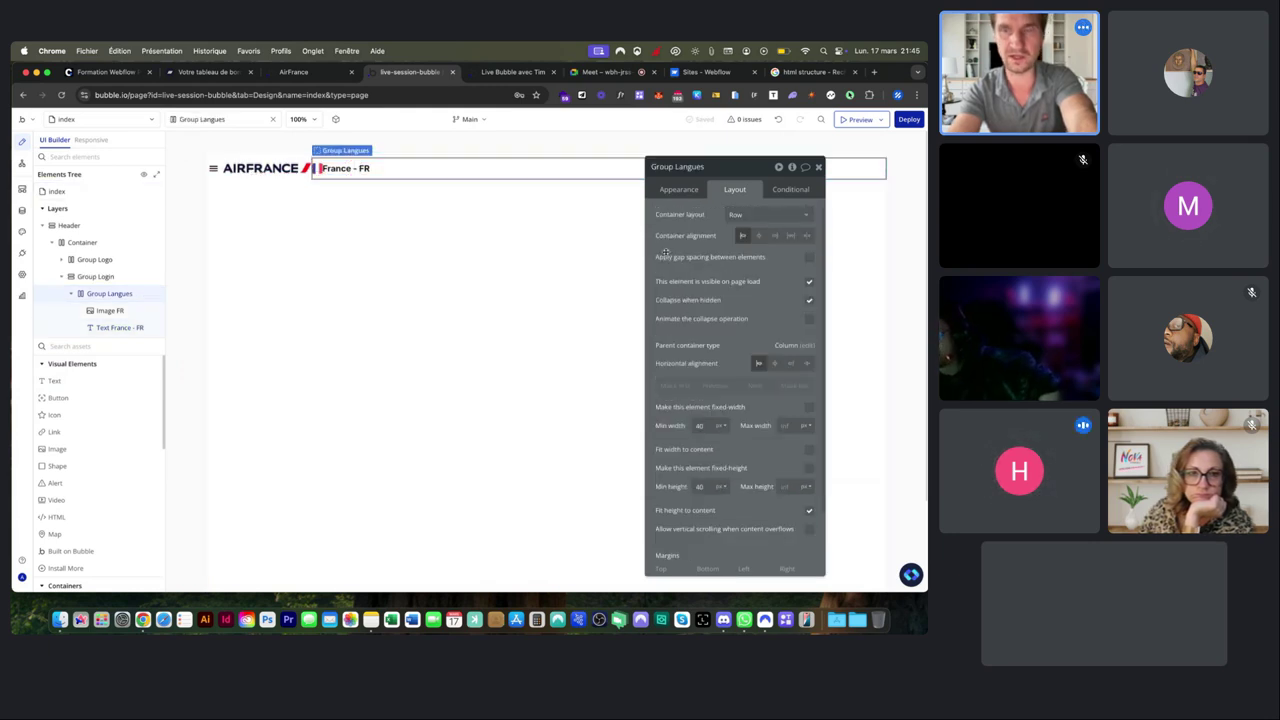
{"action": "scroll", "coordinate": [695, 256], "scroll_direction": "up", "scroll_amount": 5}
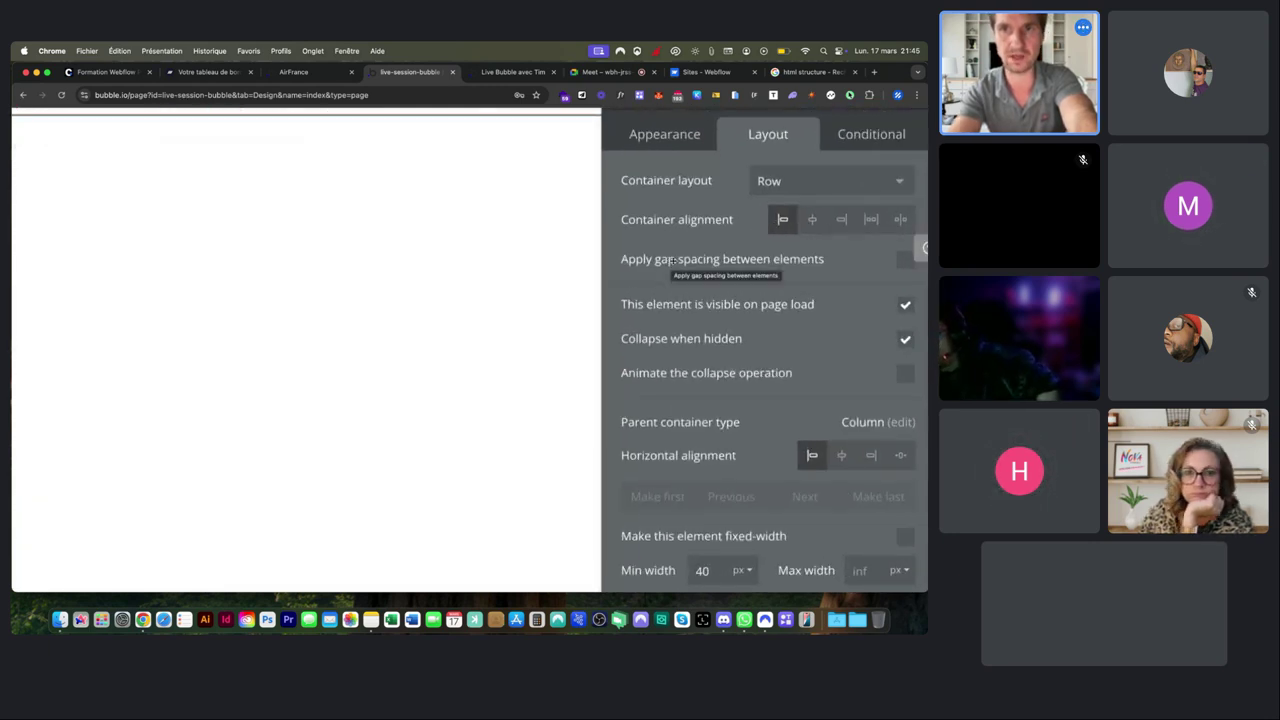
{"action": "scroll", "coordinate": [670, 259], "scroll_direction": "down", "scroll_amount": 5}
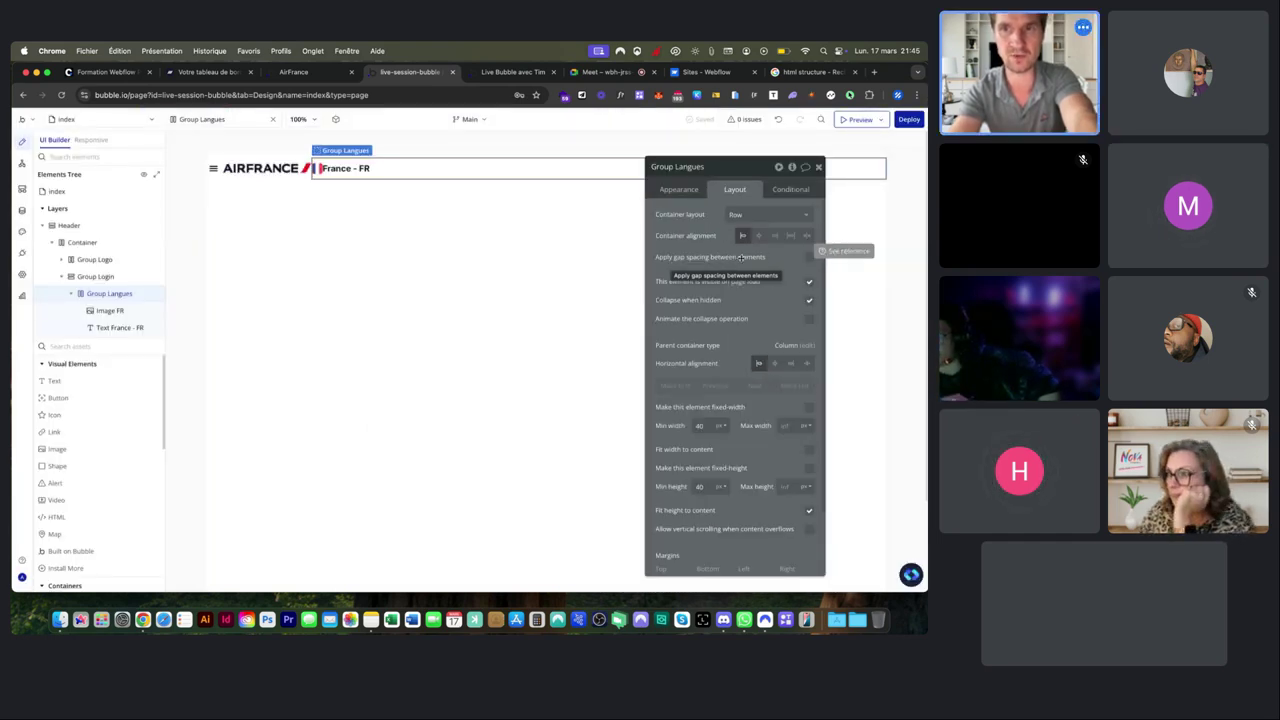
Enable gap spacing on Group Langues with 8 px row and column gaps.
{"action": "left_click", "coordinate": [808, 258]}
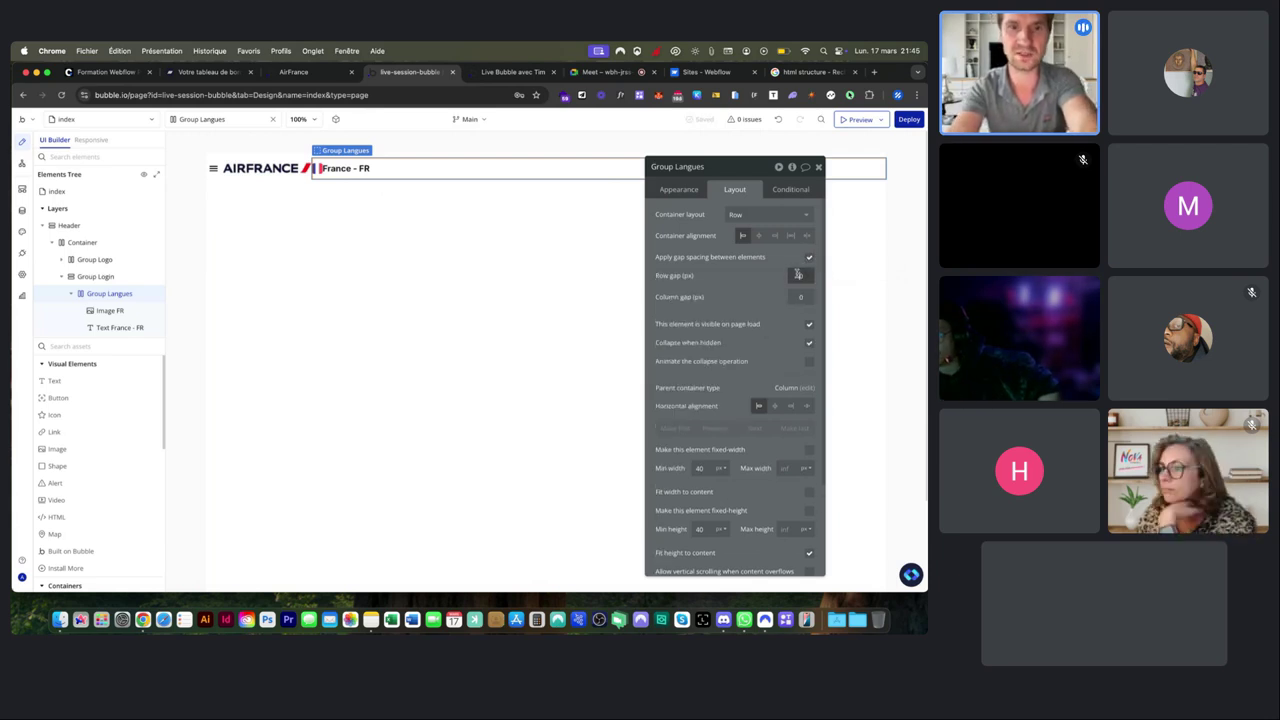
{"action": "left_click", "coordinate": [797, 274]}
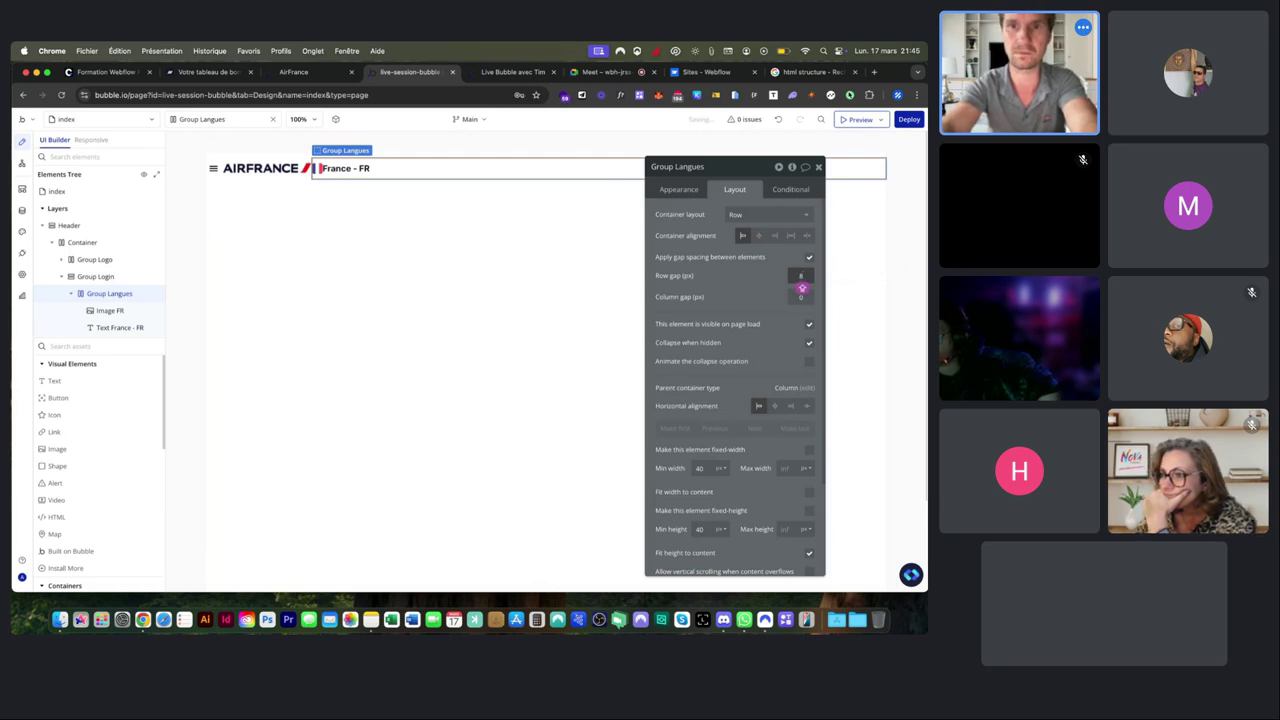
{"action": "key", "text": "Tab"}
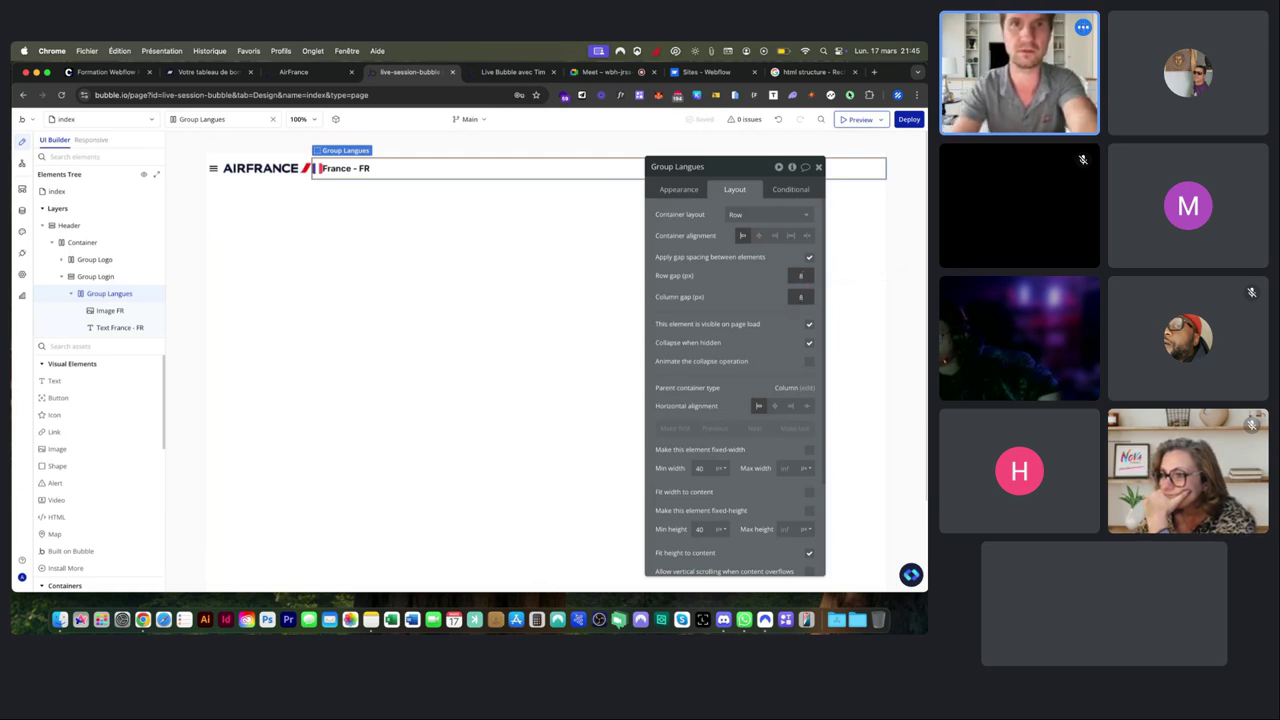
{"action": "left_click", "coordinate": [749, 286]}
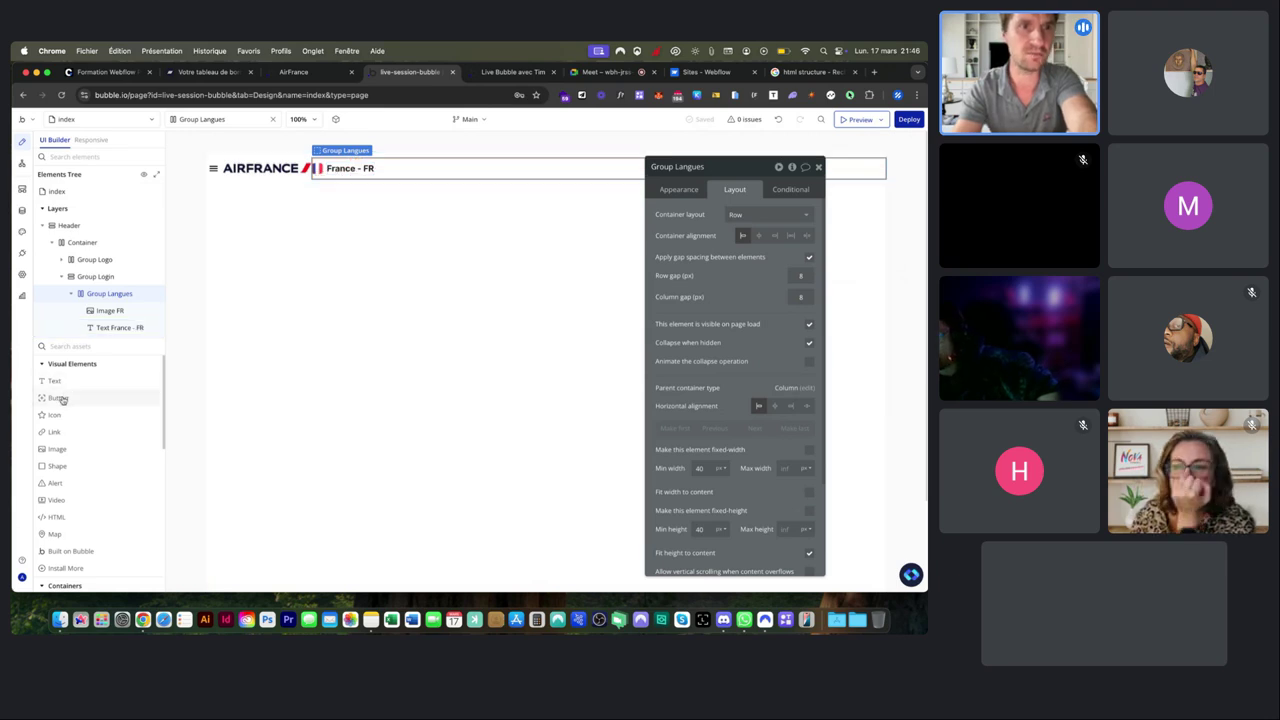
Remove an accidentally added Button and make Group Langues fit its width to content.
{"action": "left_click_drag", "start_coordinate": [61, 407], "coordinate": [396, 169]}
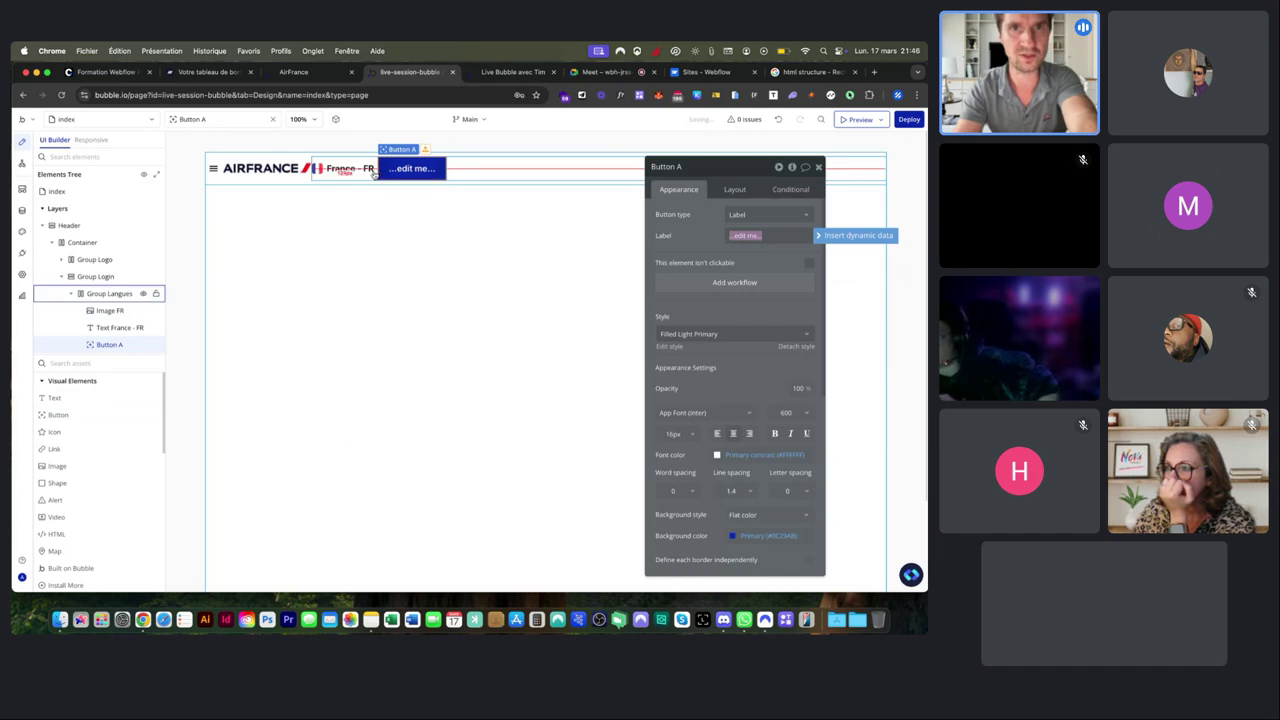
{"action": "left_click", "coordinate": [352, 171]}
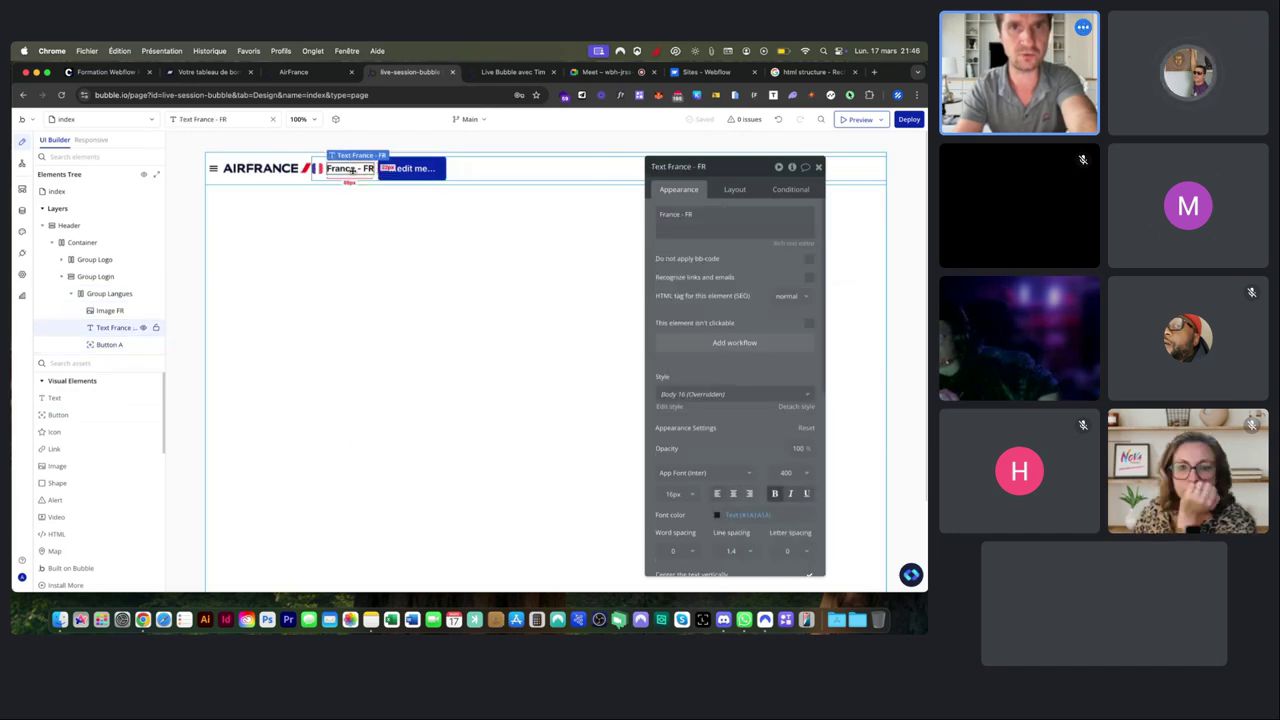
{"action": "left_click", "coordinate": [408, 171]}
{"action": "key", "text": "Delete"}
{"action": "left_click", "coordinate": [409, 171]}
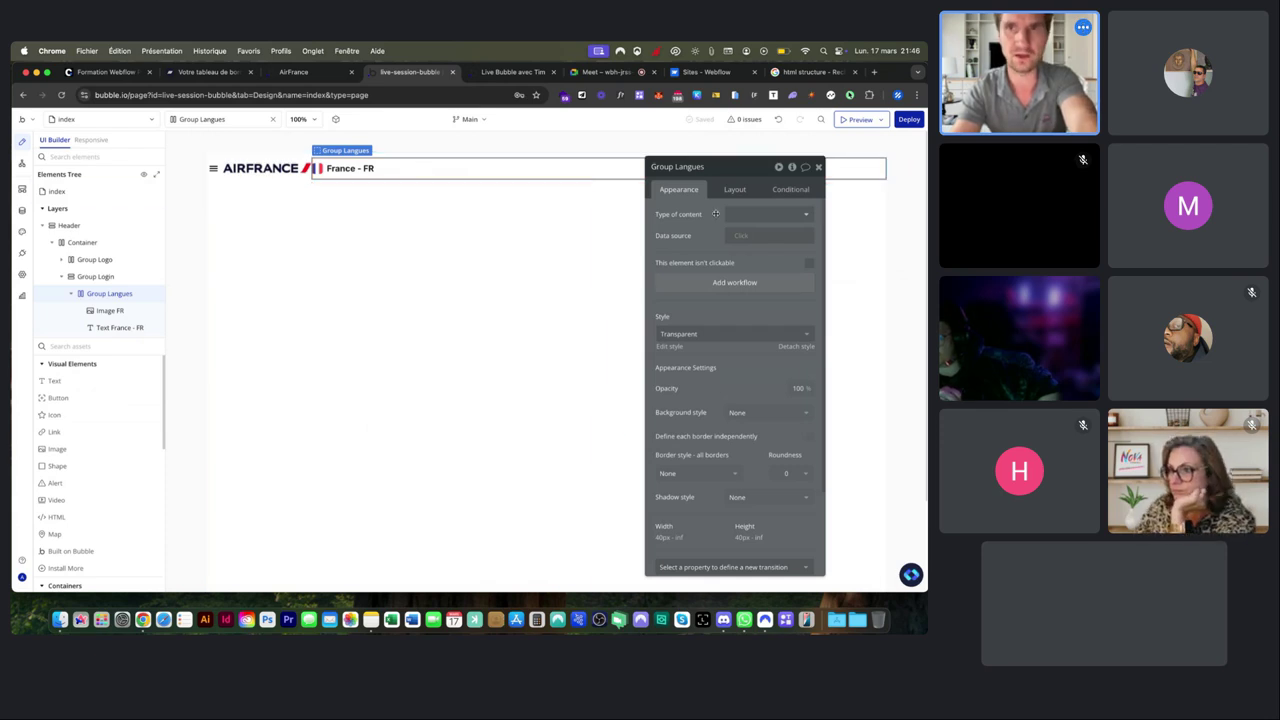
{"action": "left_click", "coordinate": [737, 192]}
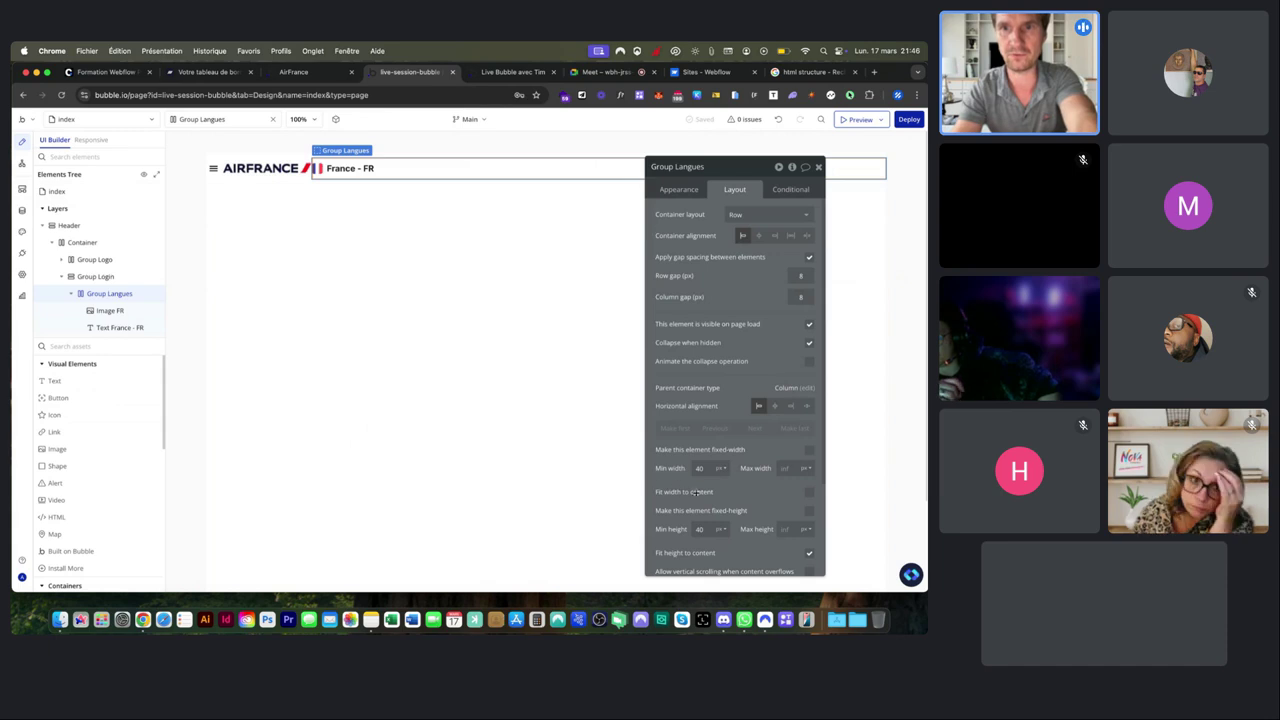
{"action": "left_click", "coordinate": [808, 492]}
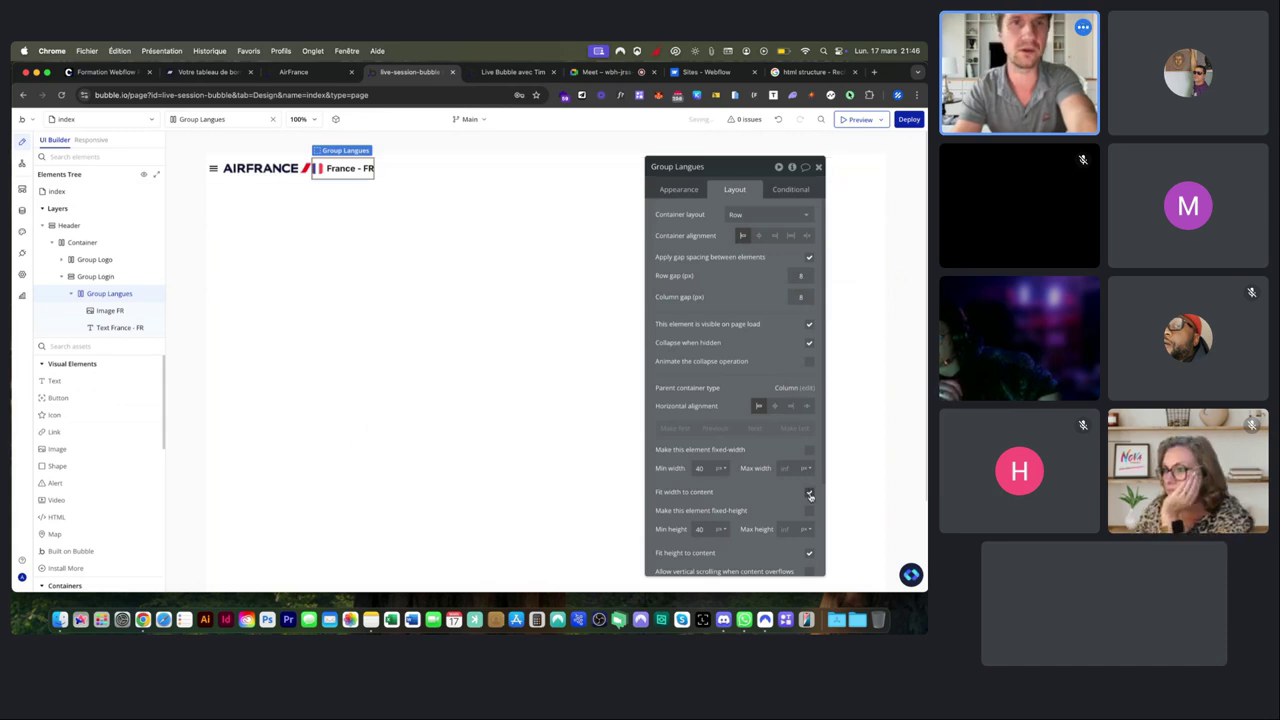
{"action": "left_click", "coordinate": [371, 172]}
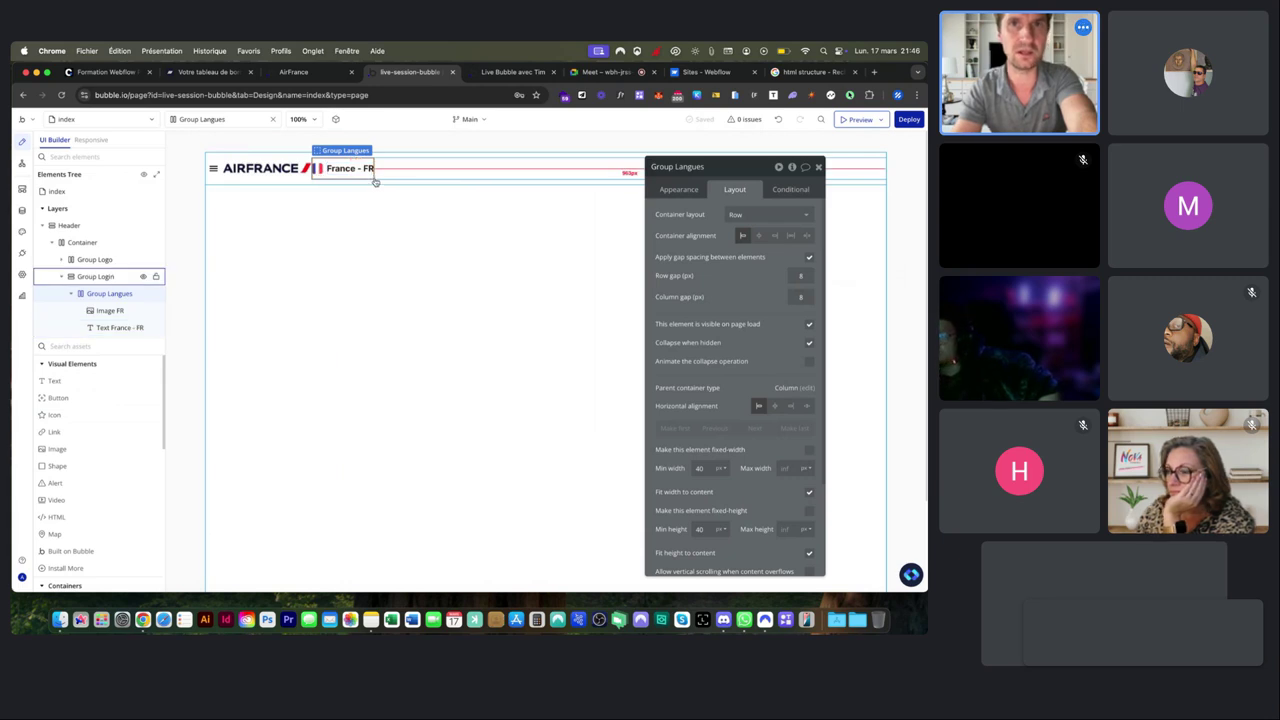
Compare with the live Air France page, then duplicate Group Langues with Cmd+D.
{"action": "left_click", "coordinate": [300, 72]}
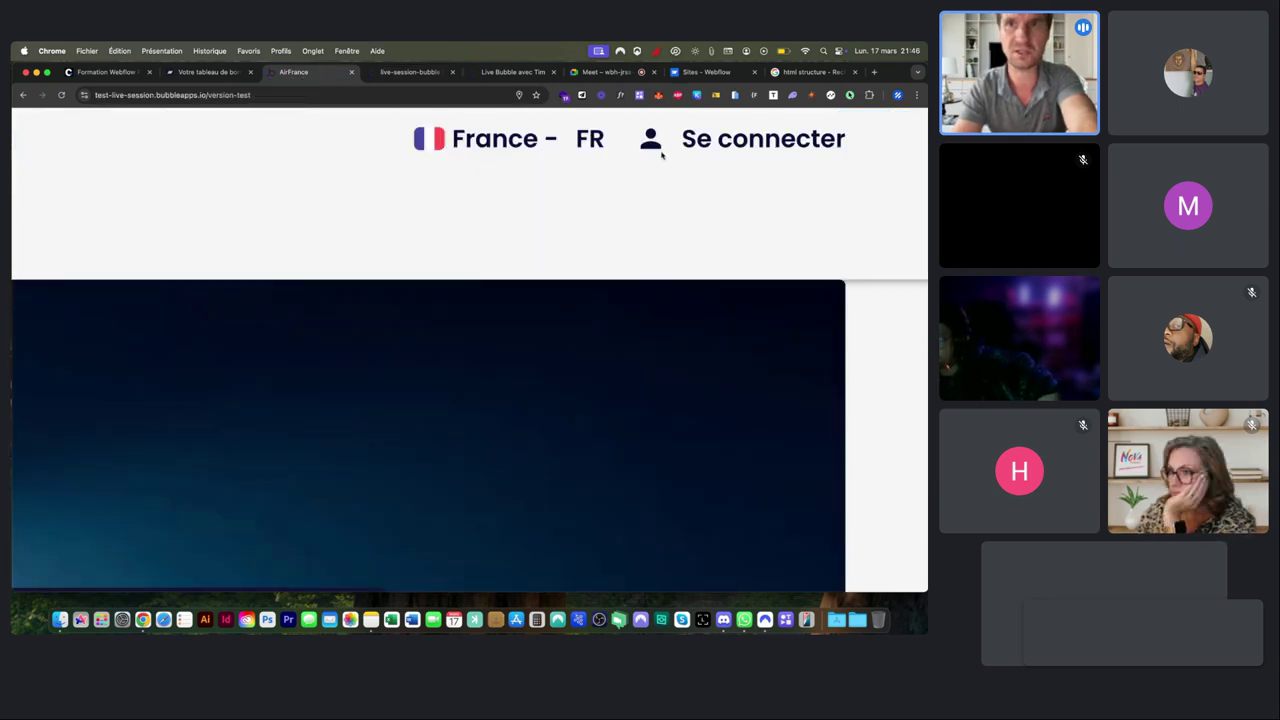
{"action": "left_click", "coordinate": [384, 74]}
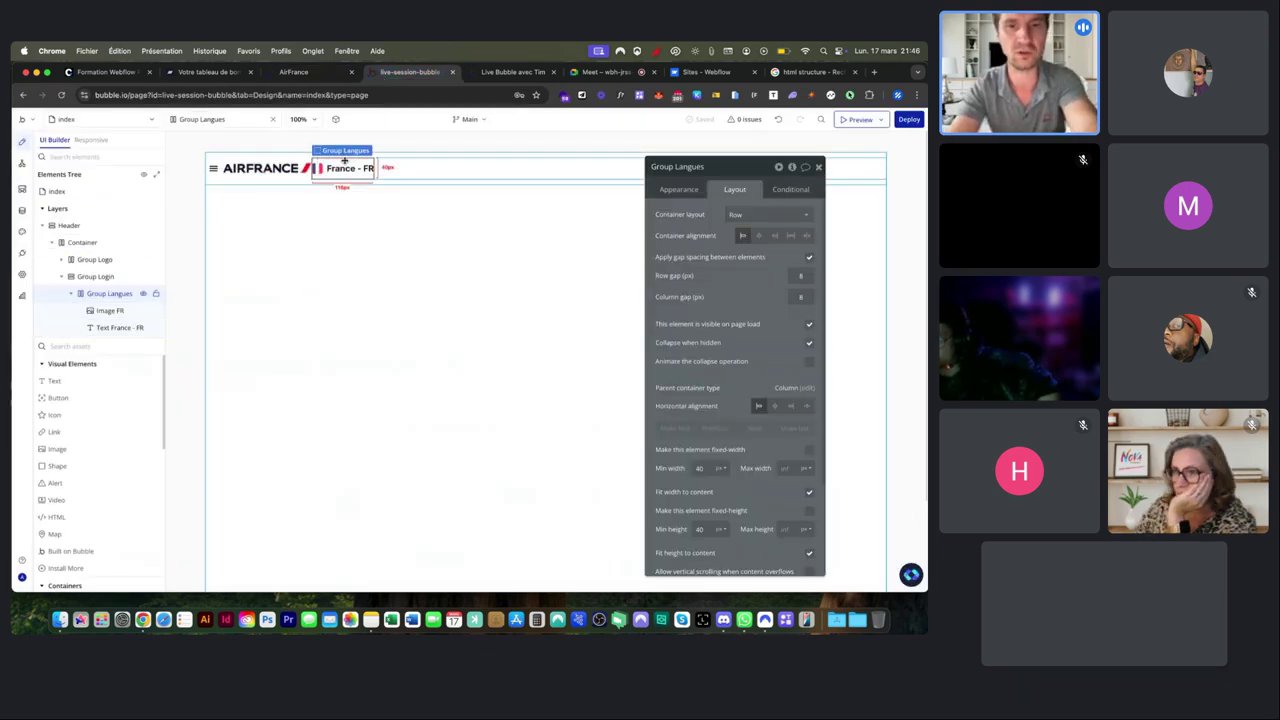
{"action": "key", "text": "super+d"}
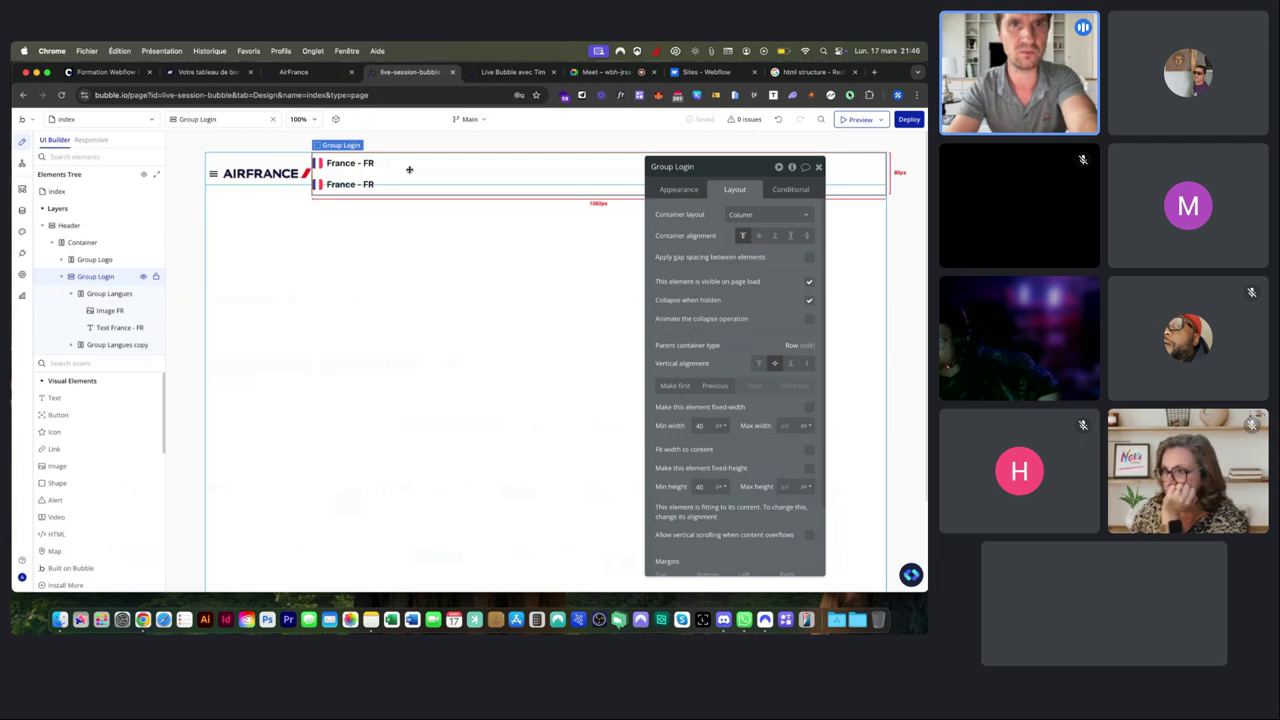
Set Group Login's container layout to Row and rename the copied group Group Login.
{"action": "left_click", "coordinate": [739, 214]}
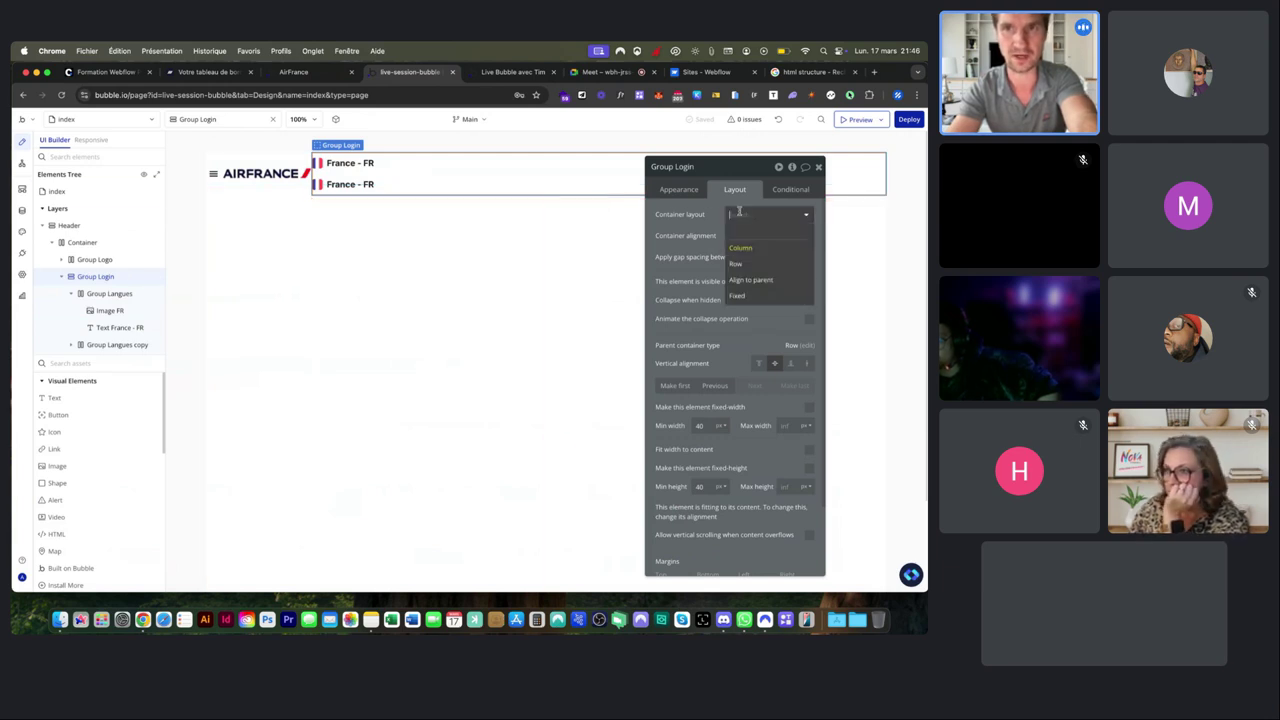
{"action": "left_click", "coordinate": [740, 263]}
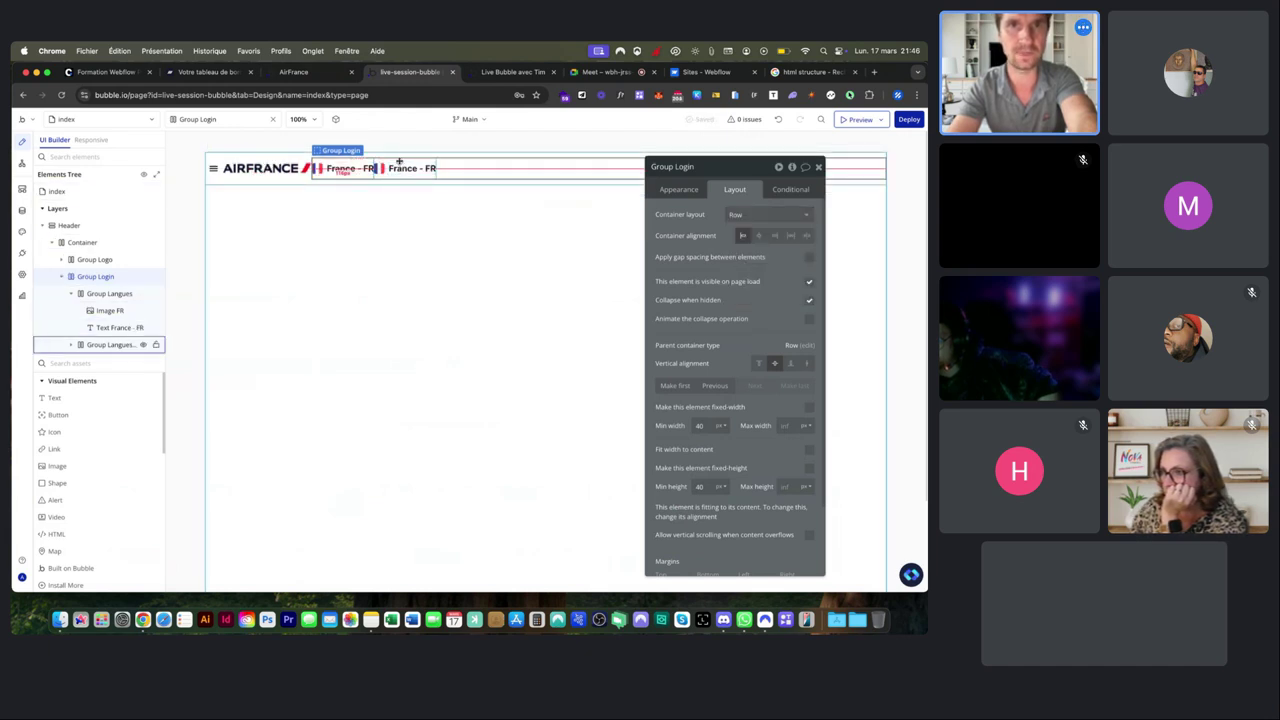
{"action": "left_click", "coordinate": [399, 163]}
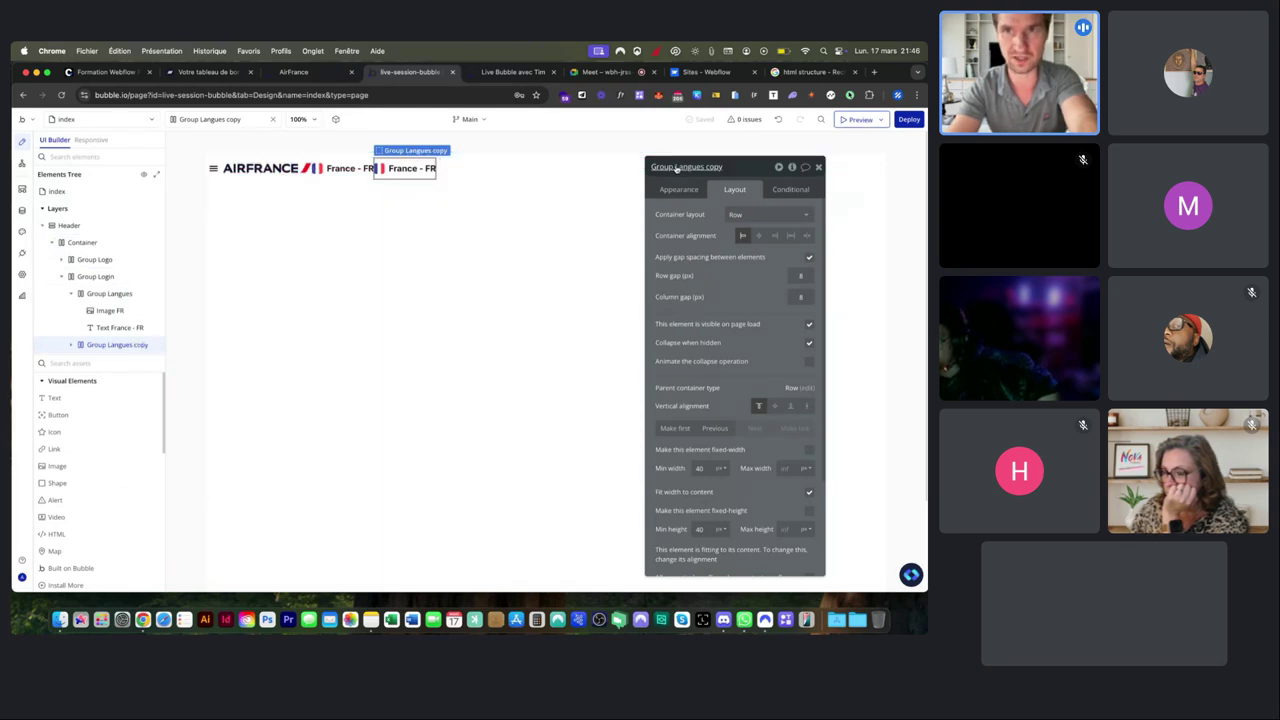
{"action": "left_click_drag", "start_coordinate": [675, 166], "coordinate": [743, 166]}
{"action": "type", "text": "Login"}
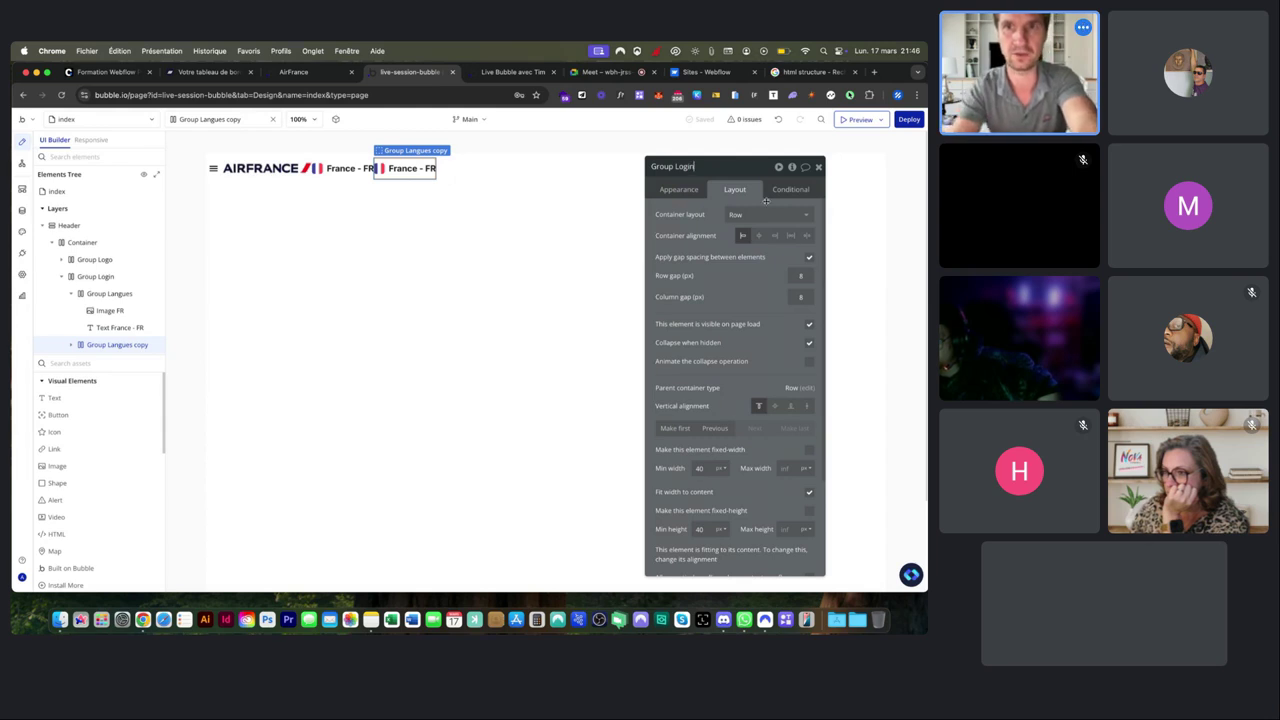
{"action": "scroll", "coordinate": [762, 510], "scroll_direction": "down", "scroll_amount": 3}
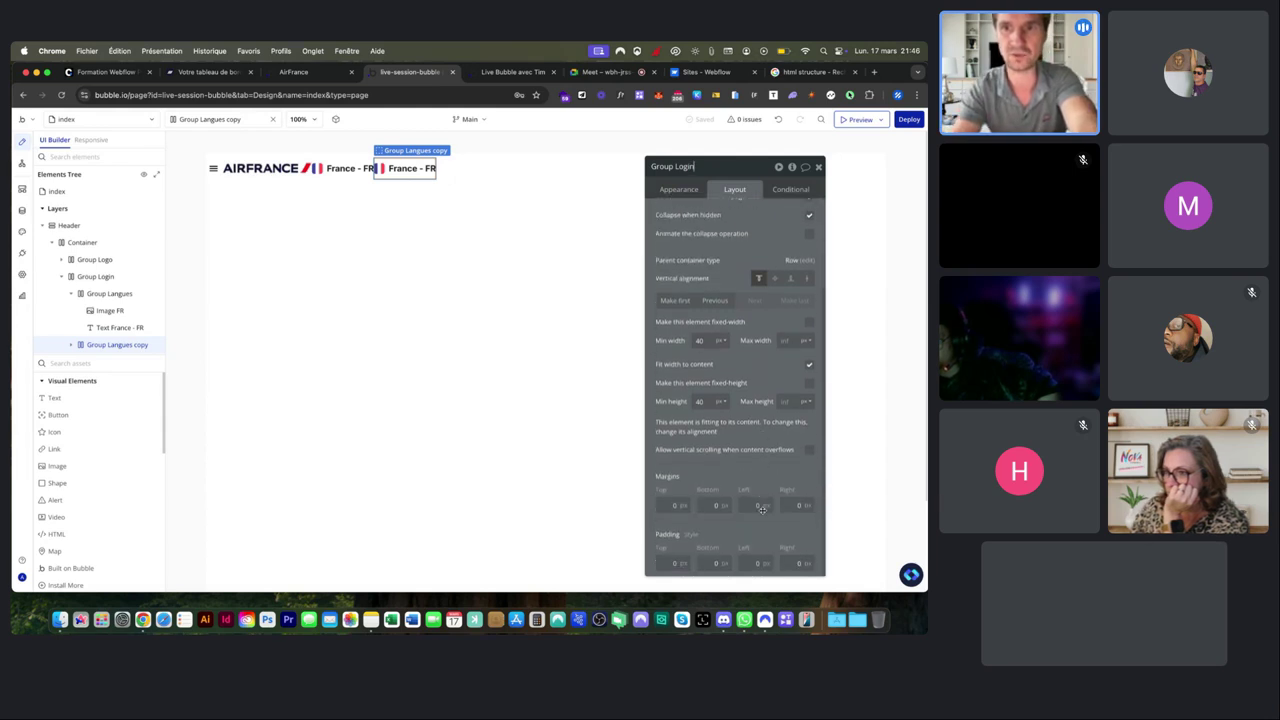
{"action": "scroll", "coordinate": [762, 510], "scroll_direction": "up", "scroll_amount": 3}
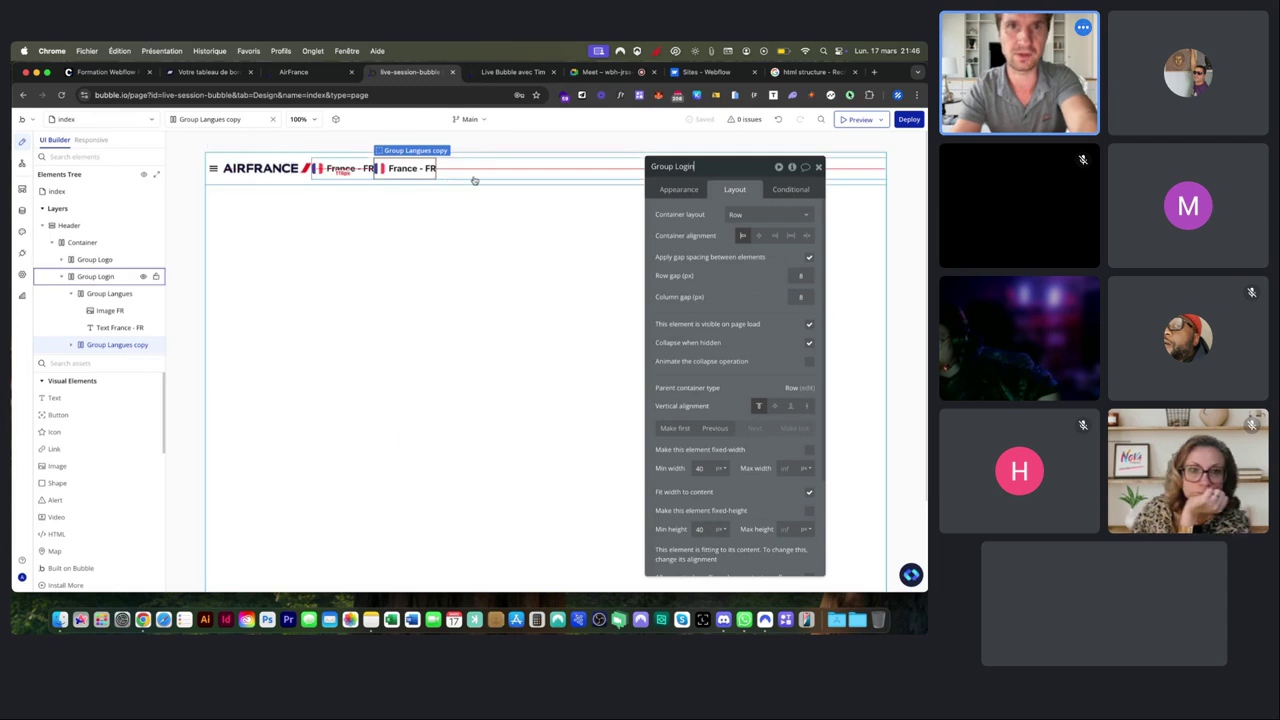
{"action": "left_click", "coordinate": [380, 168]}
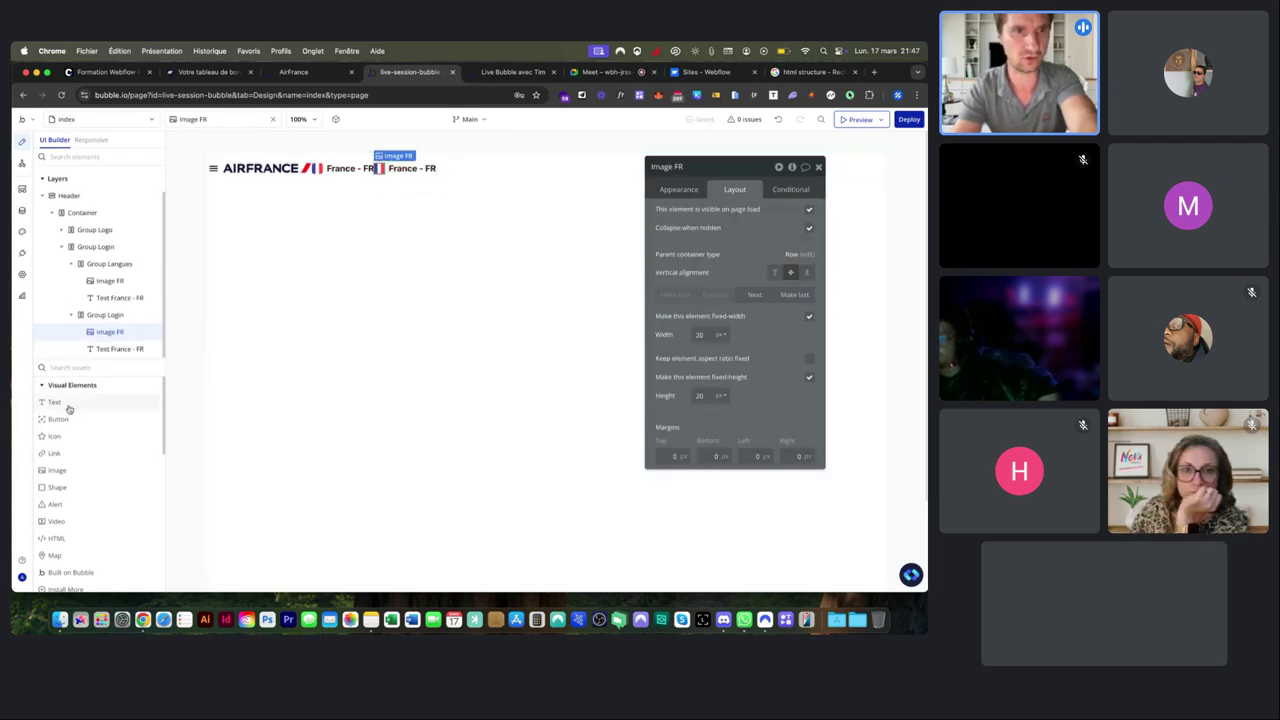
Add a Filled-style Person_2 icon, found by searching 'perso', to the header login group.
{"action": "left_click", "coordinate": [55, 437]}
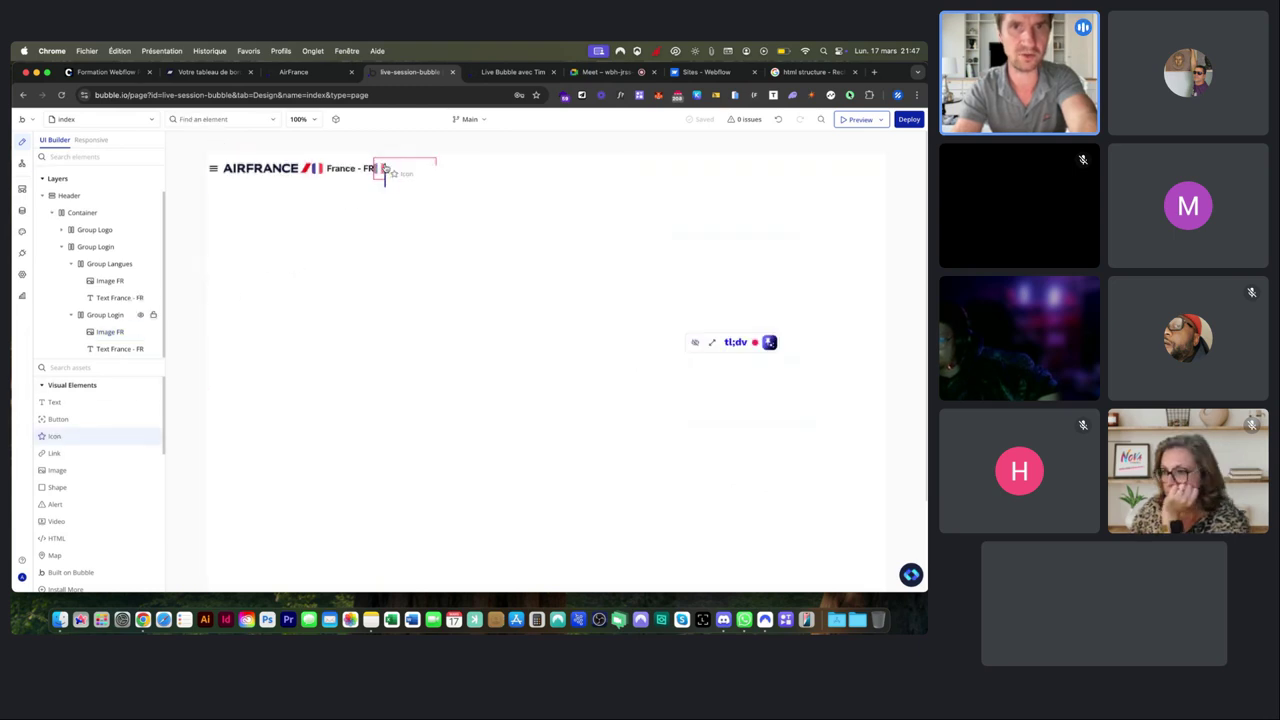
{"action": "left_click", "coordinate": [385, 172]}
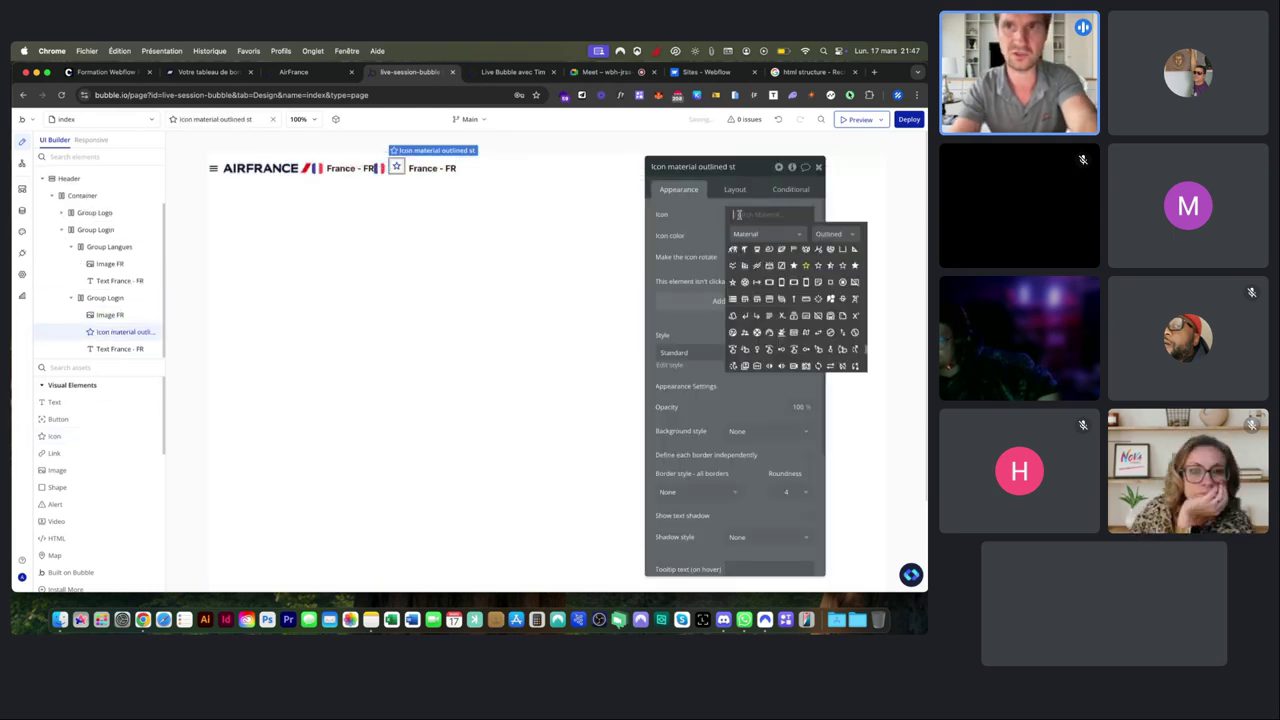
{"action": "type", "text": "p"}
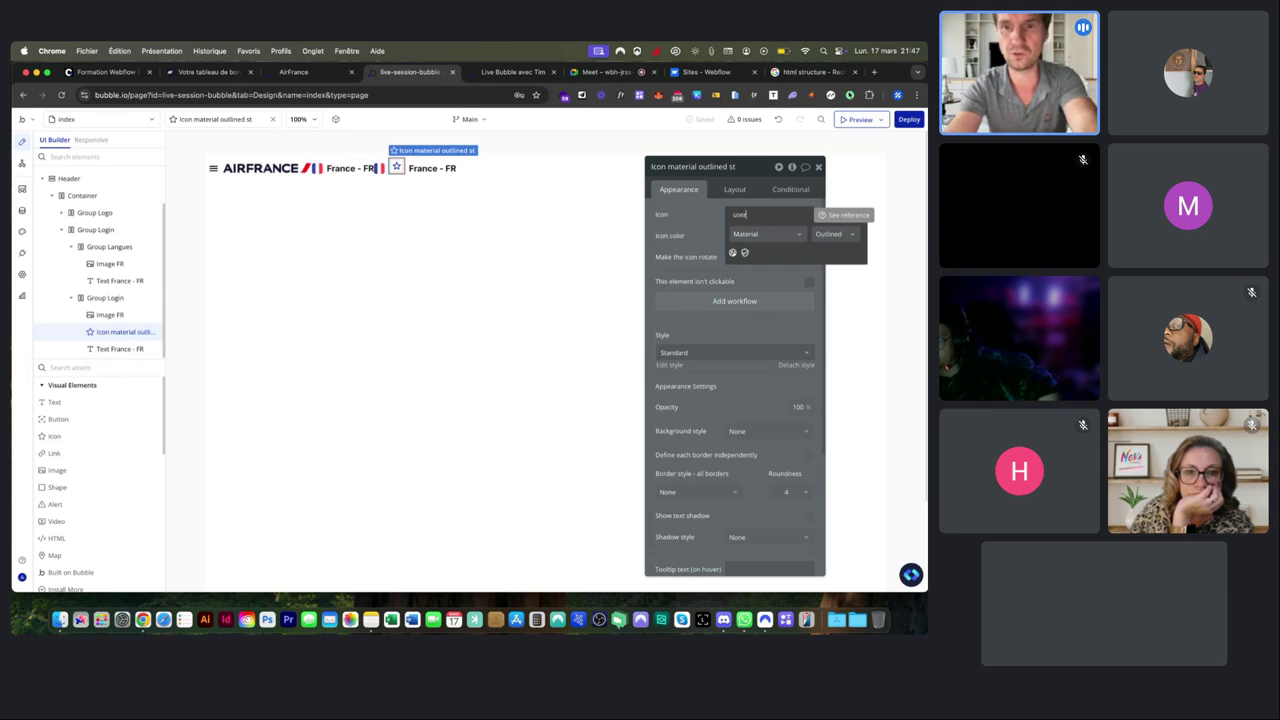
{"action": "type", "text": "erso"}
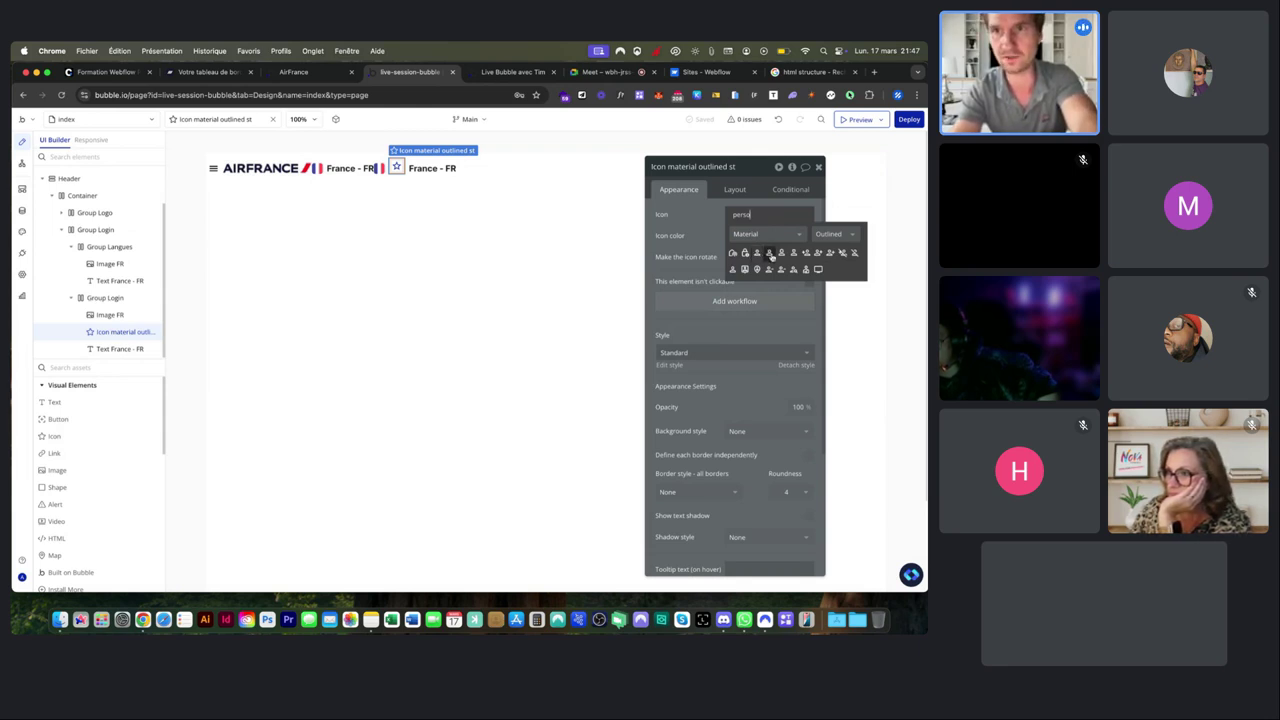
{"action": "left_click", "coordinate": [821, 241]}
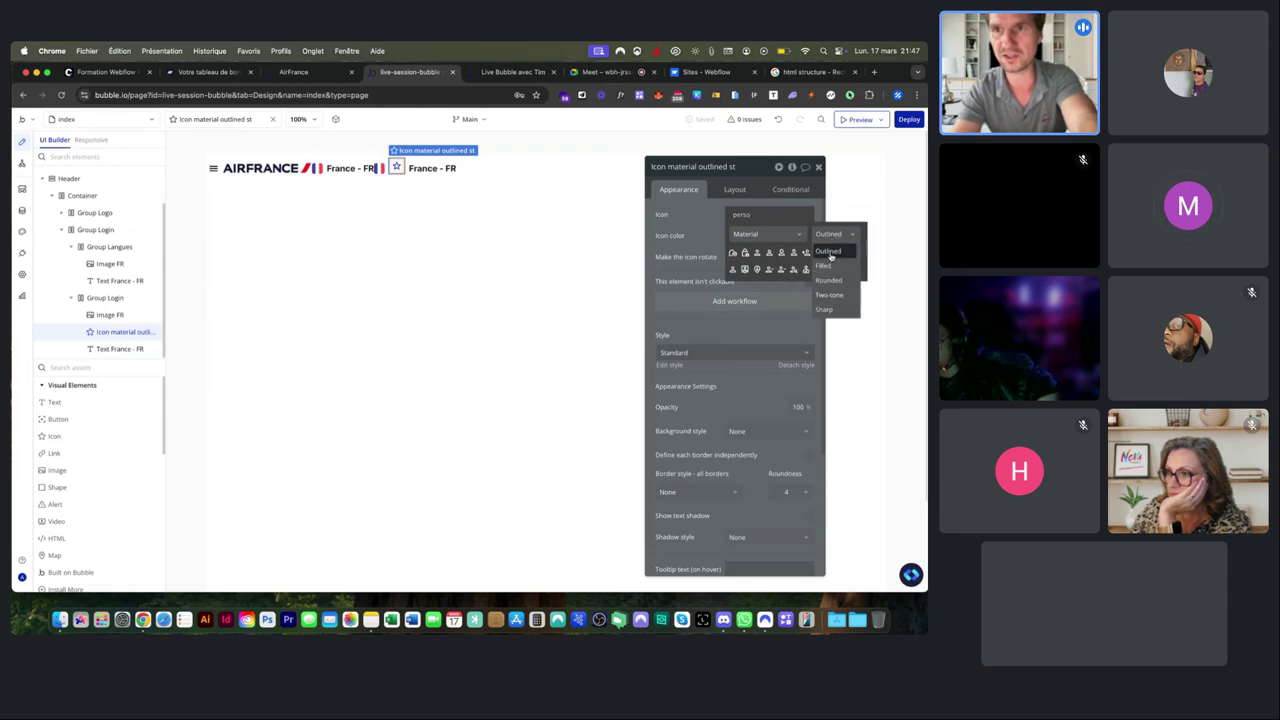
{"action": "left_click", "coordinate": [827, 268]}
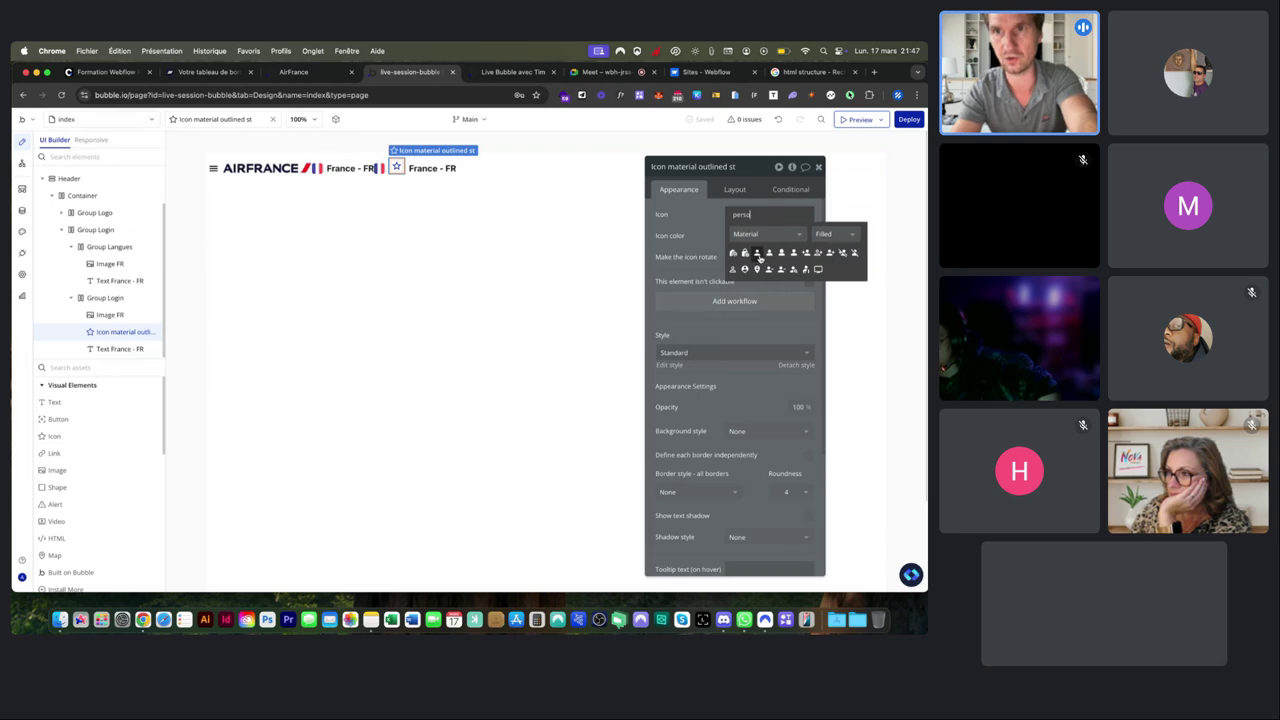
{"action": "left_click", "coordinate": [768, 257]}
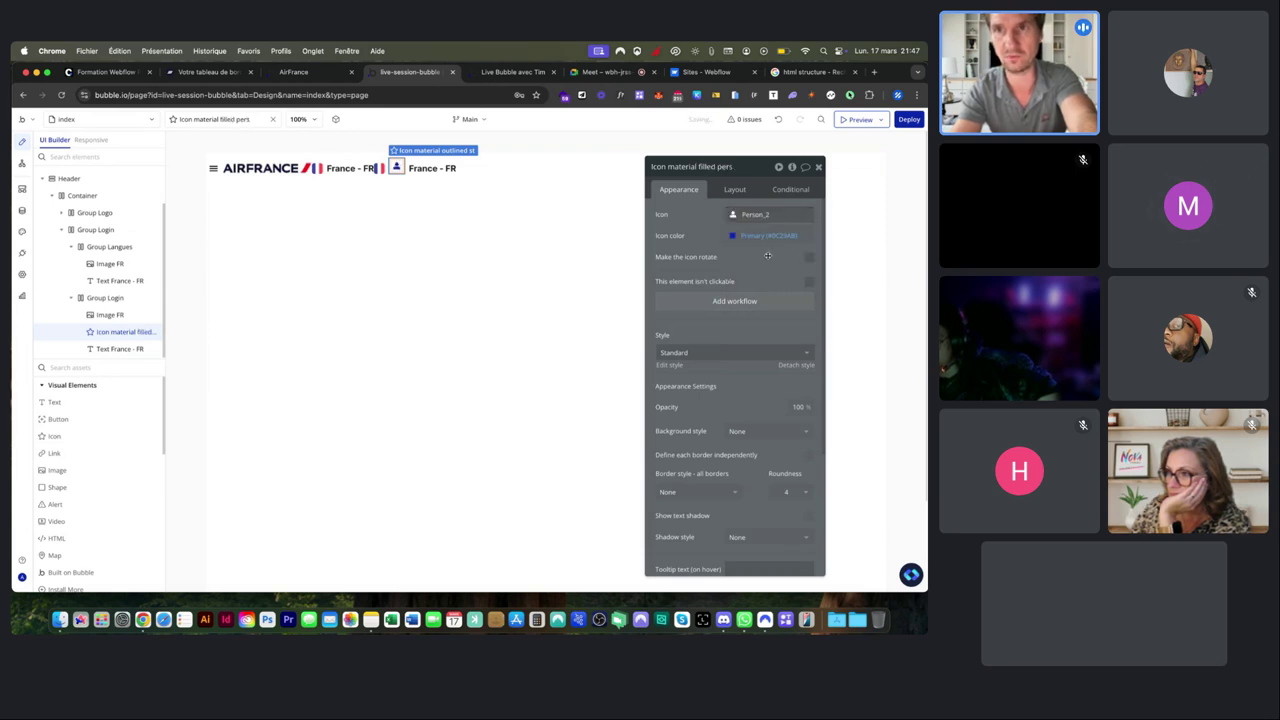
Colour the person icon #000000 and centre it vertically in its row.
{"action": "left_click", "coordinate": [768, 236]}
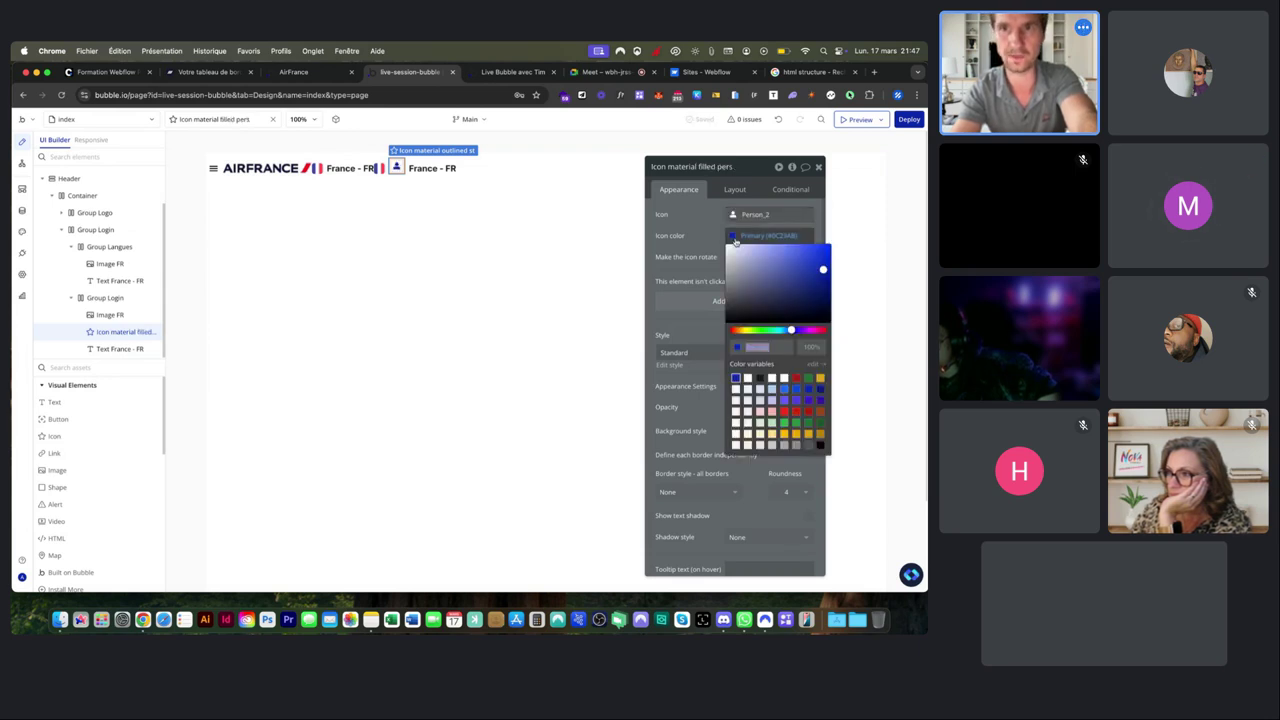
{"action": "left_click", "coordinate": [727, 320]}
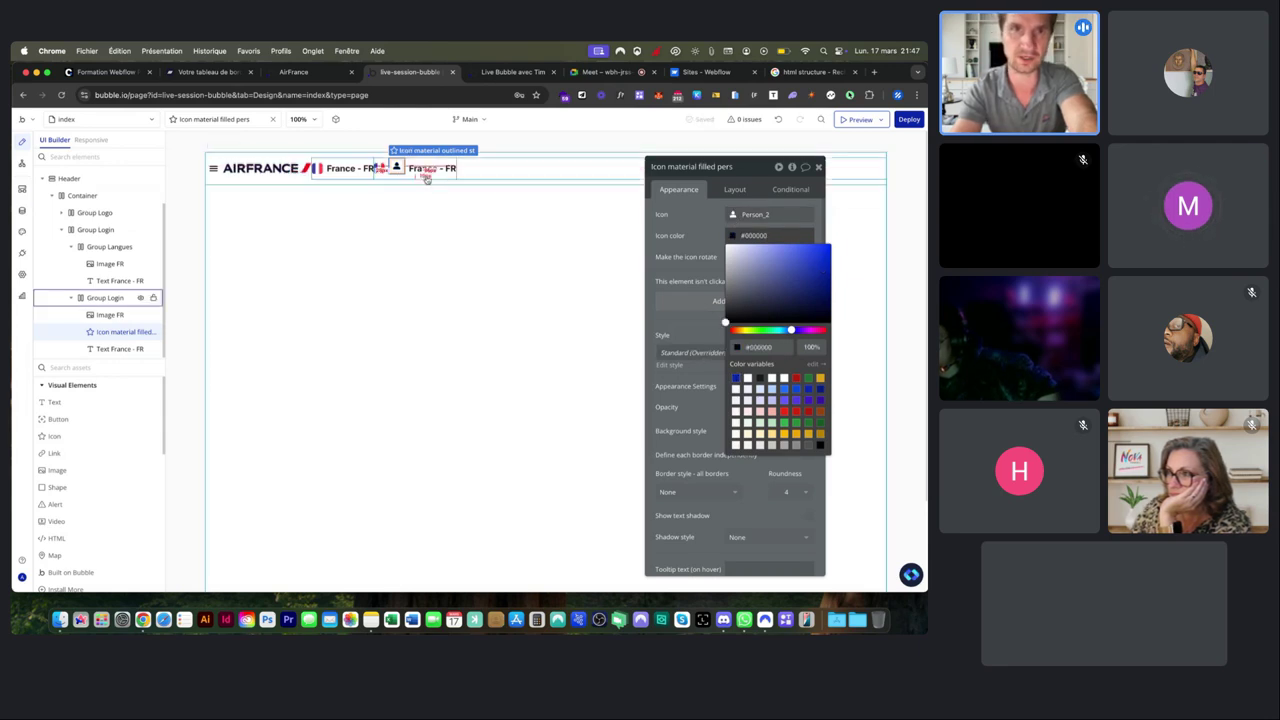
{"action": "left_click", "coordinate": [735, 186]}
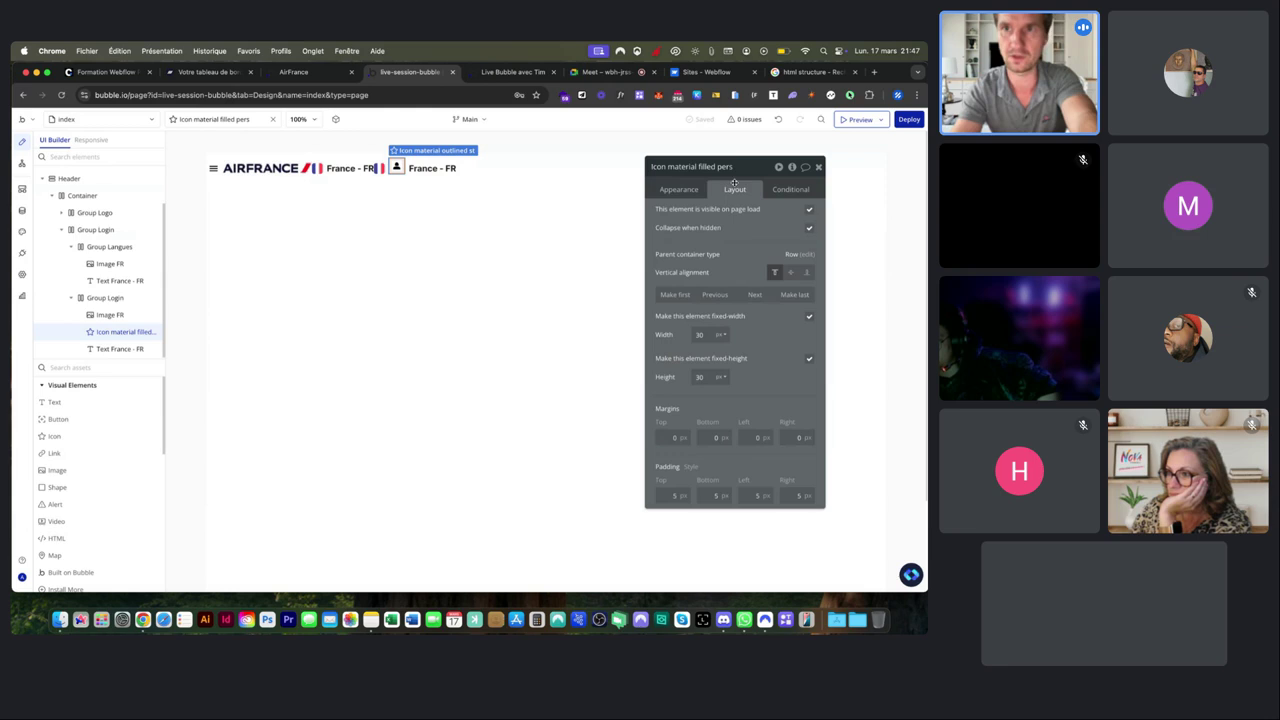
{"action": "left_click", "coordinate": [790, 272]}
Change the 'France - FR' text beside the icon to 'Se connecter'.
{"action": "left_click", "coordinate": [430, 168]}
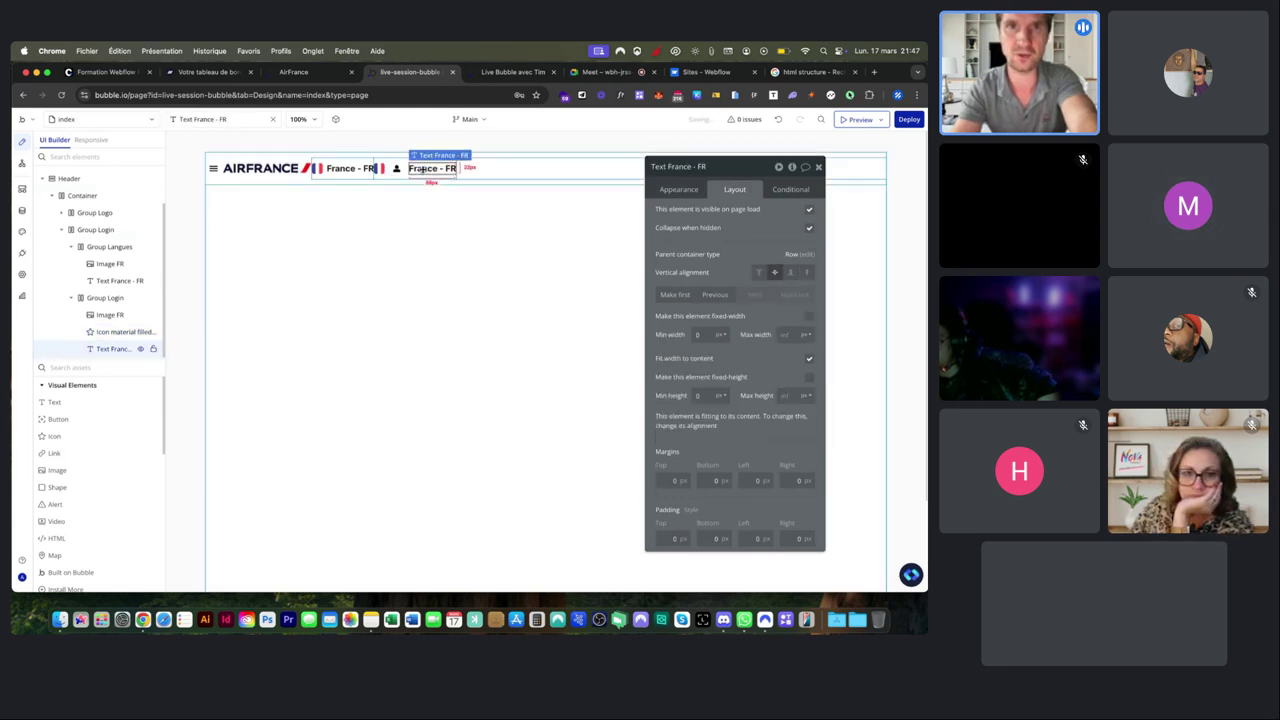
{"action": "left_click", "coordinate": [688, 190]}
{"action": "left_click", "coordinate": [662, 214]}
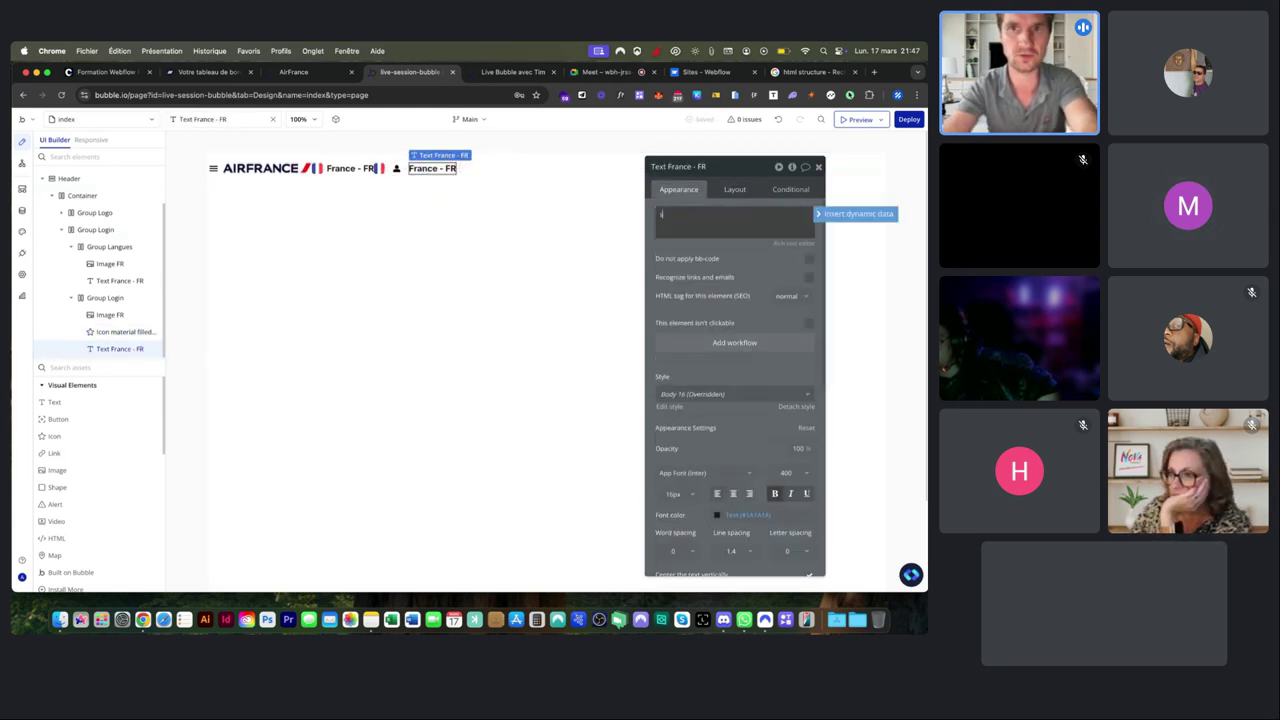
{"action": "type", "text": "Se connecter"}
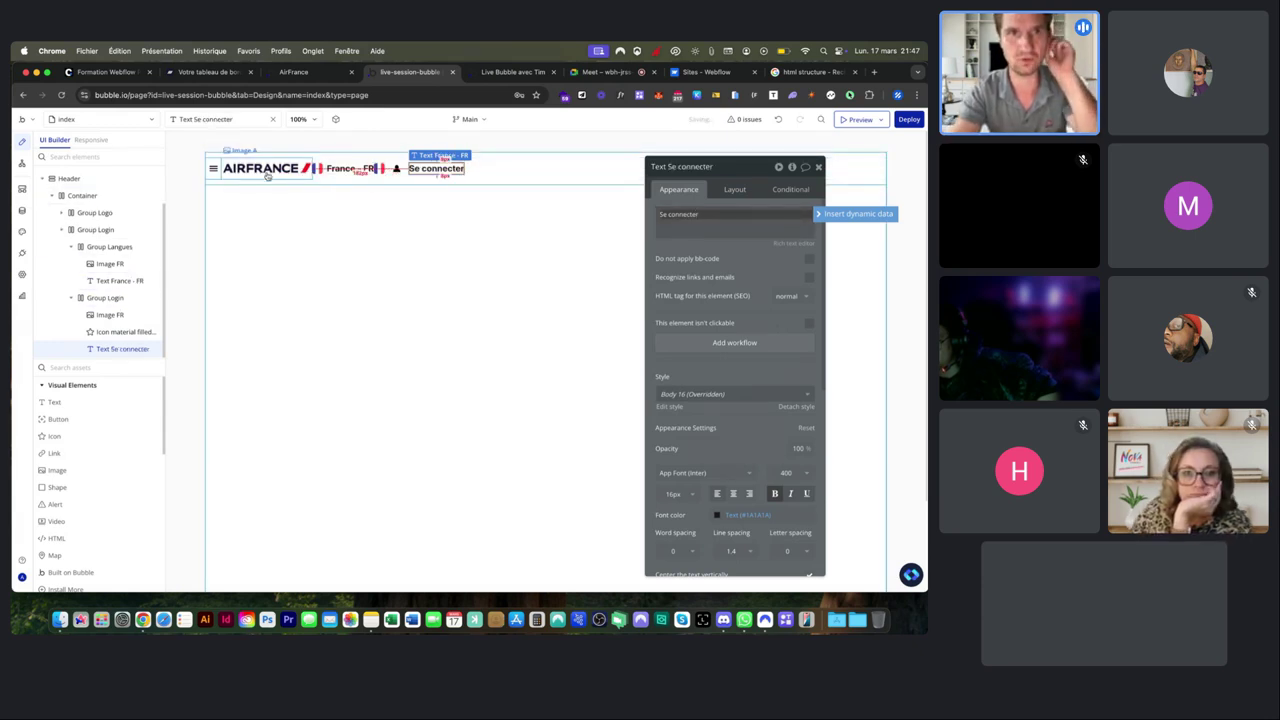
Select the Group Login layers, then reload the live preview to see the header.
{"action": "left_click", "coordinate": [519, 174]}
{"action": "left_click", "coordinate": [404, 164]}
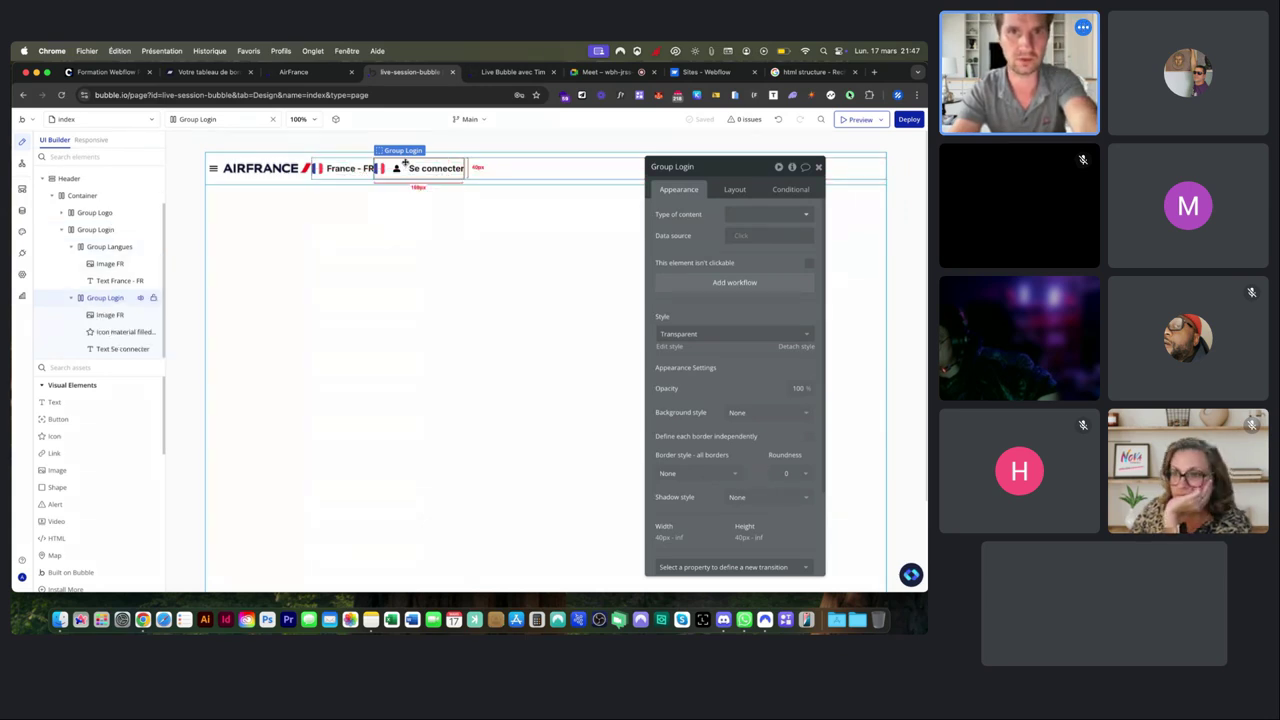
{"action": "left_click", "coordinate": [506, 173]}
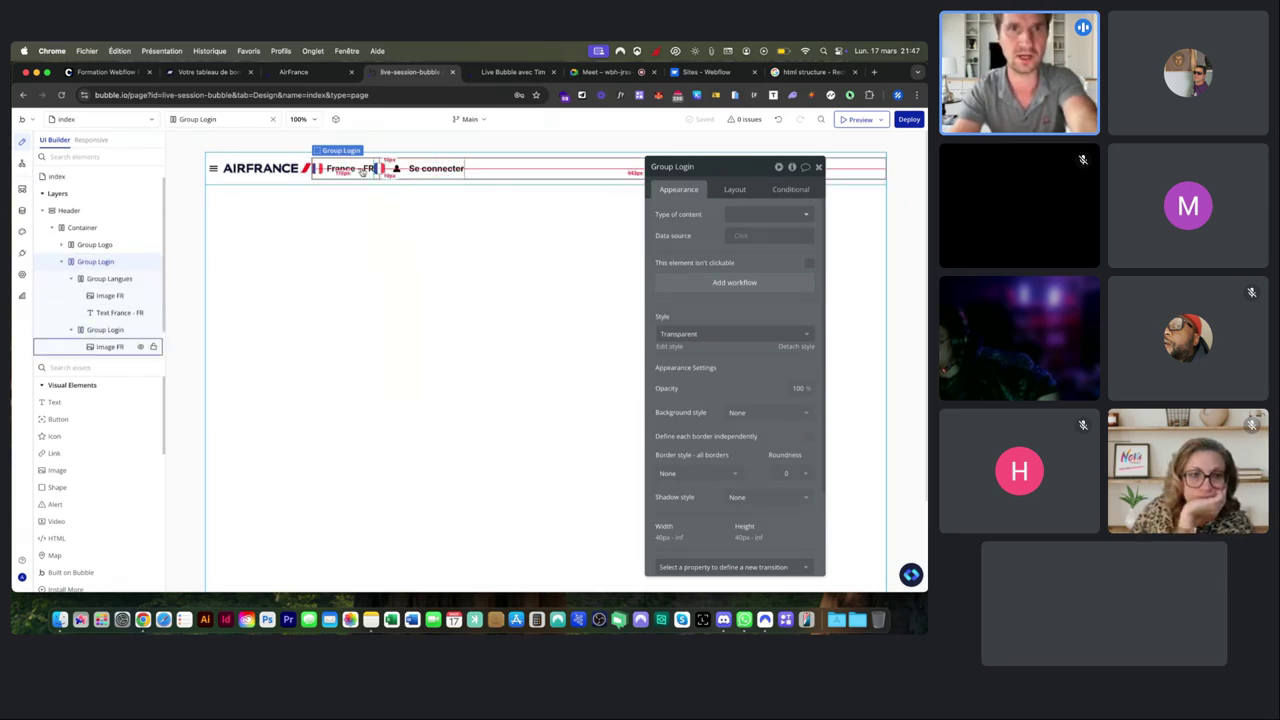
{"action": "left_click", "coordinate": [505, 76]}
{"action": "key", "text": "super+r"}
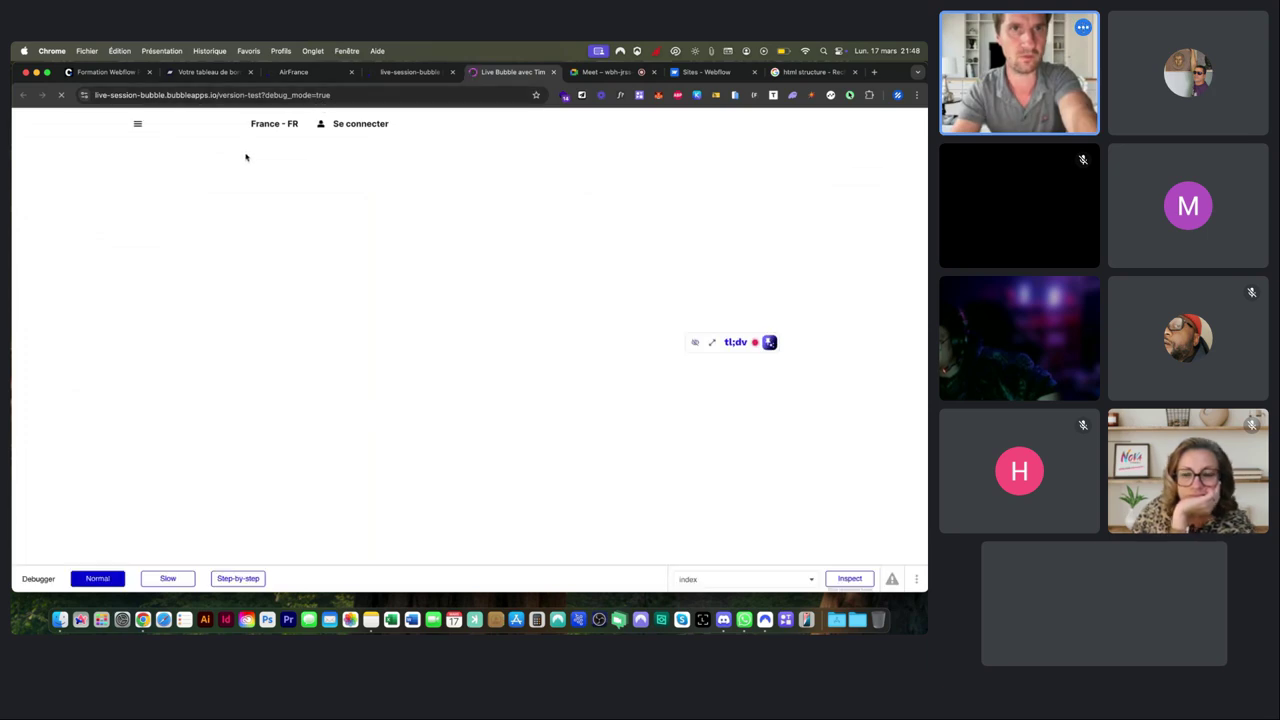
Reload the preview without '?debug_mode=true' and compare it with the Air France site.
{"action": "left_click_drag", "start_coordinate": [263, 95], "coordinate": [382, 96]}
{"action": "key", "text": "BackSpace"}
{"action": "key", "text": "Return"}
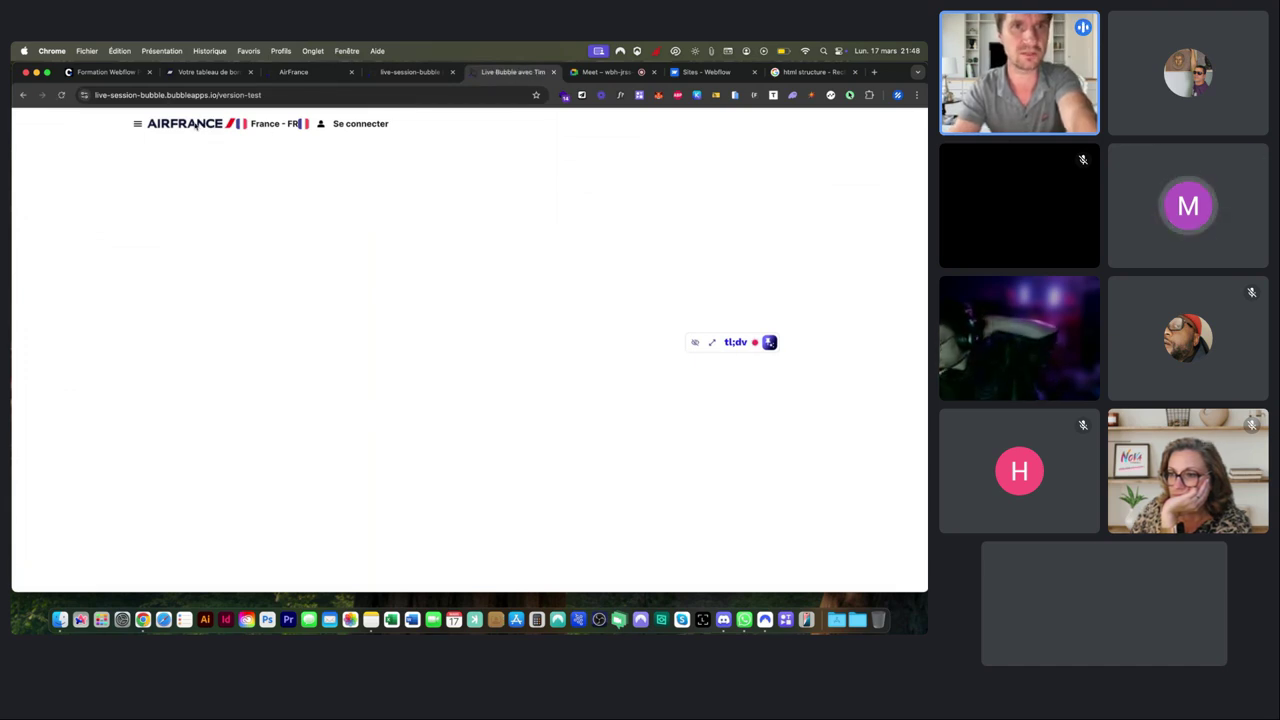
{"action": "left_click", "coordinate": [298, 74]}
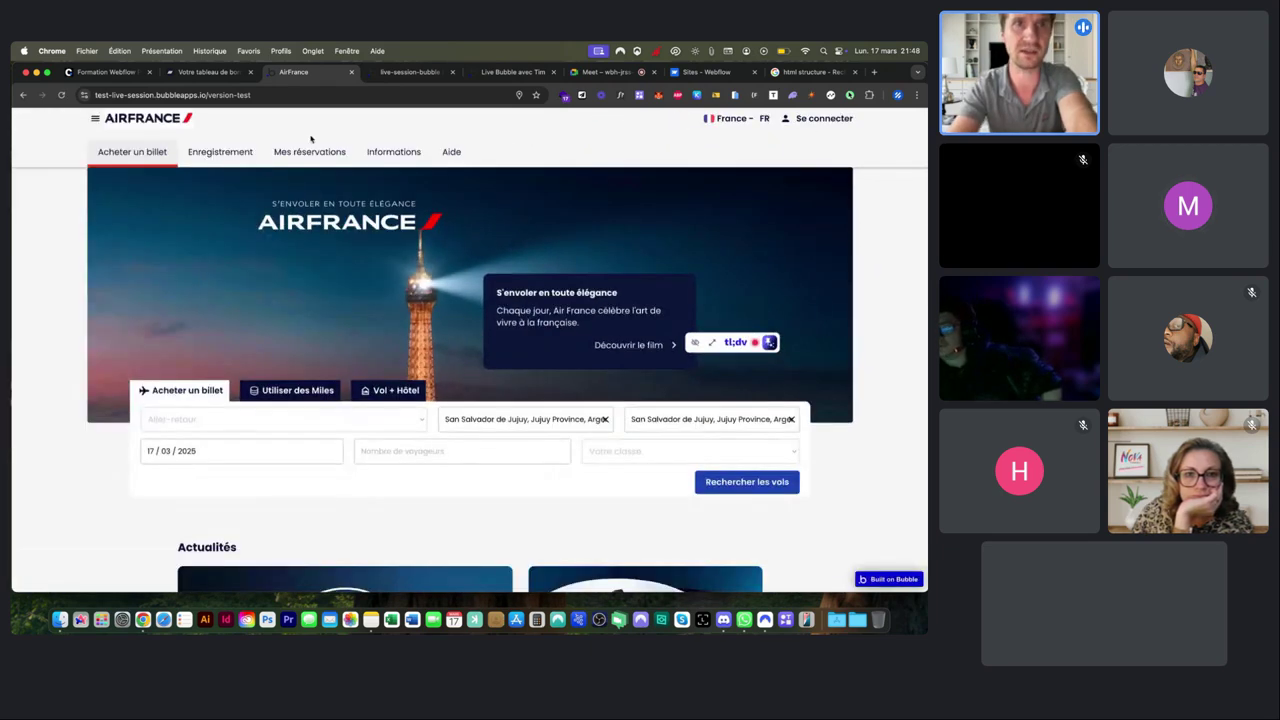
{"action": "left_click", "coordinate": [415, 73]}
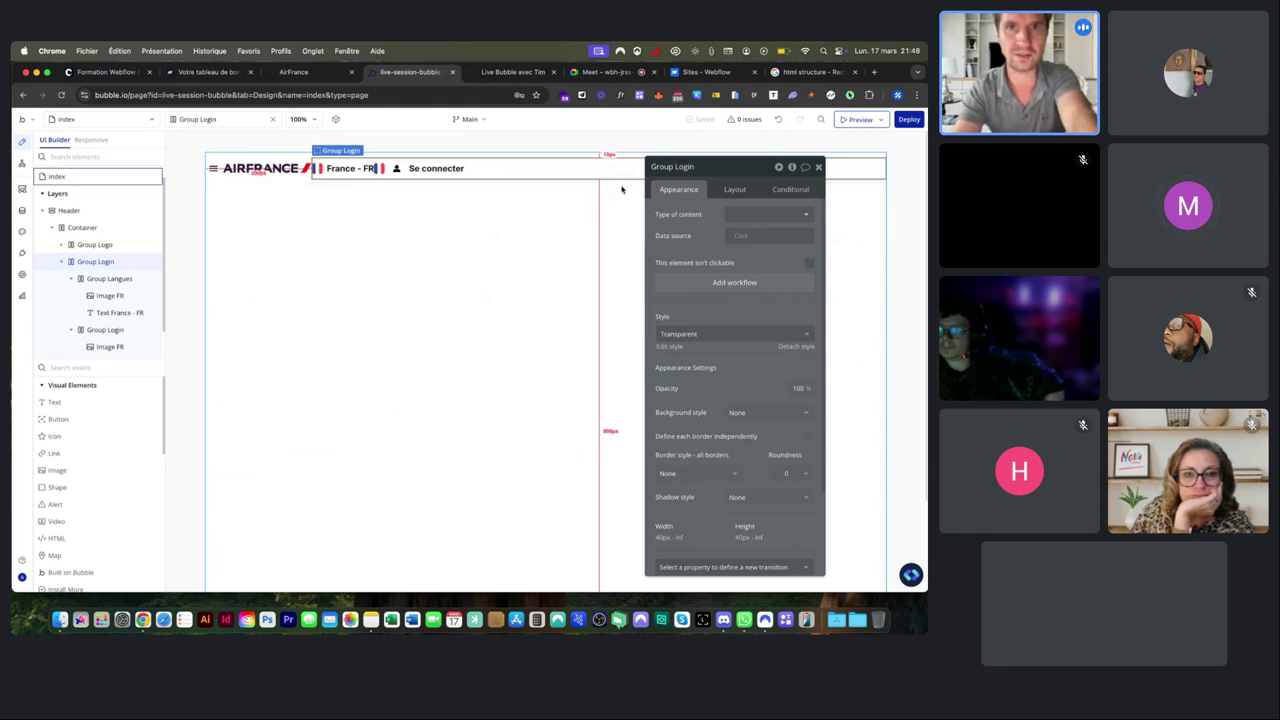
Make Group Login fit its content width and delete the duplicate Image FR flag.
{"action": "left_click", "coordinate": [734, 189]}
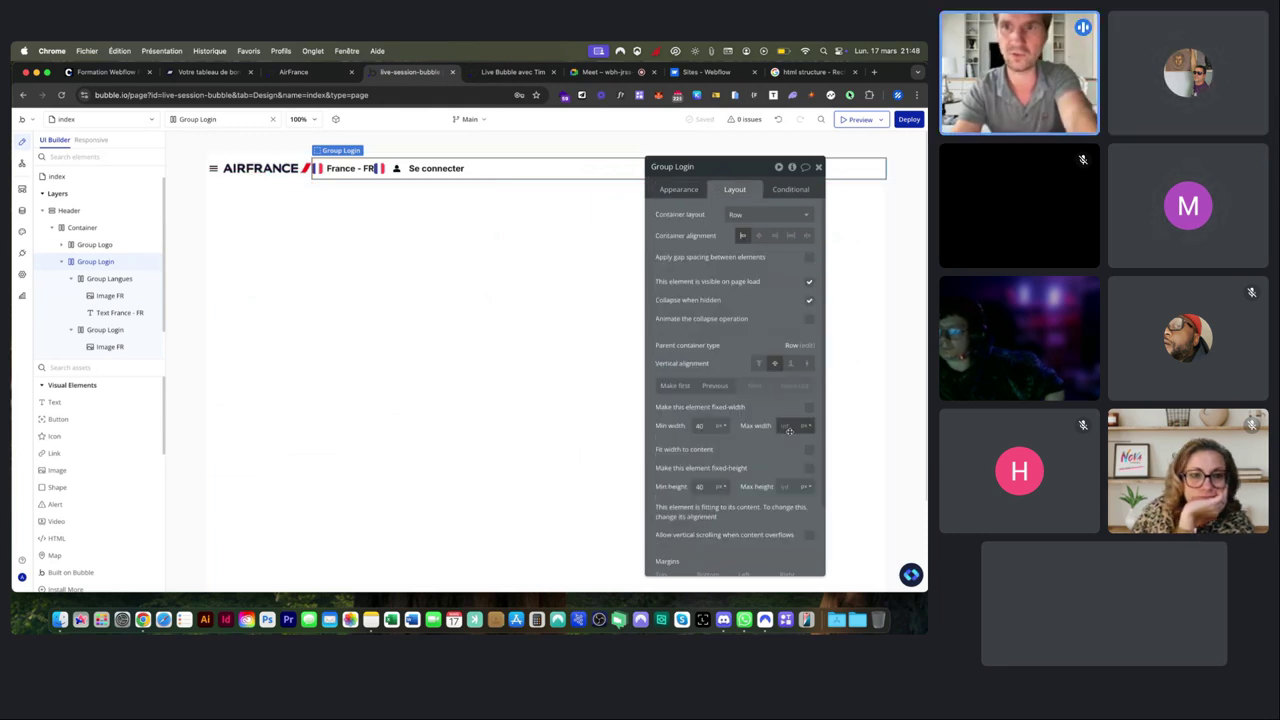
{"action": "left_click", "coordinate": [810, 451]}
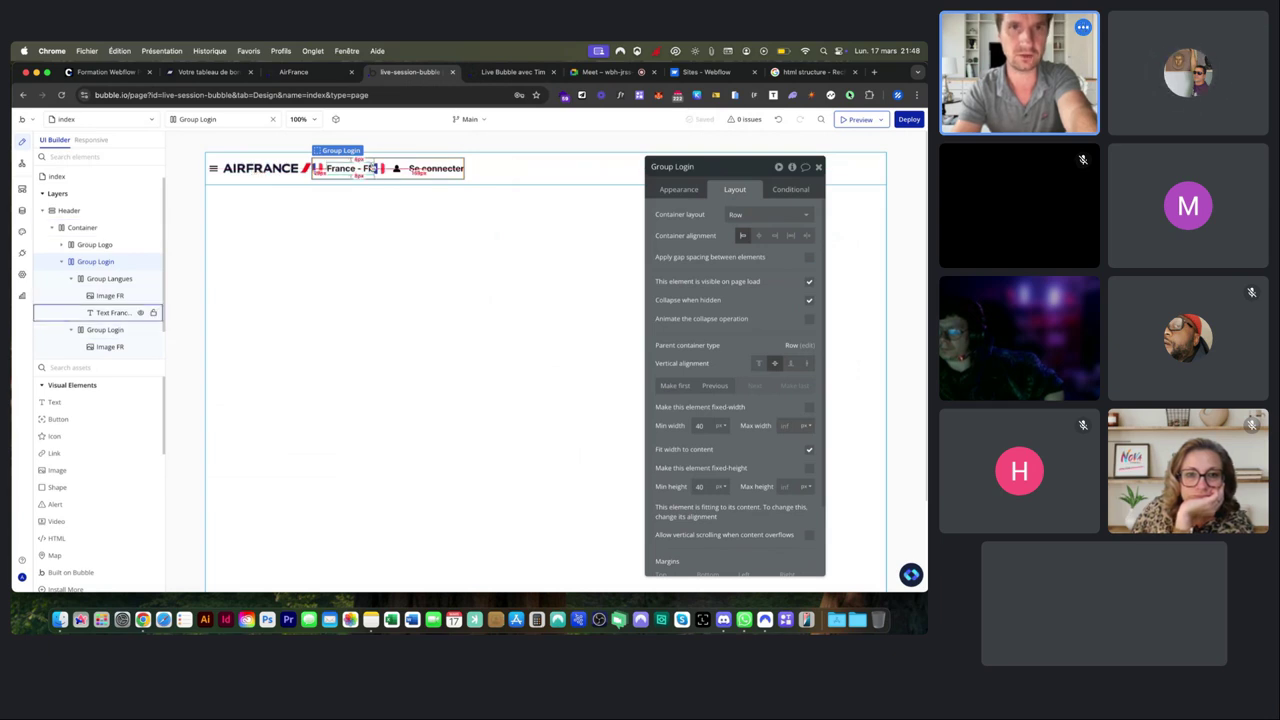
{"action": "left_click", "coordinate": [380, 169]}
{"action": "key", "text": "Delete"}
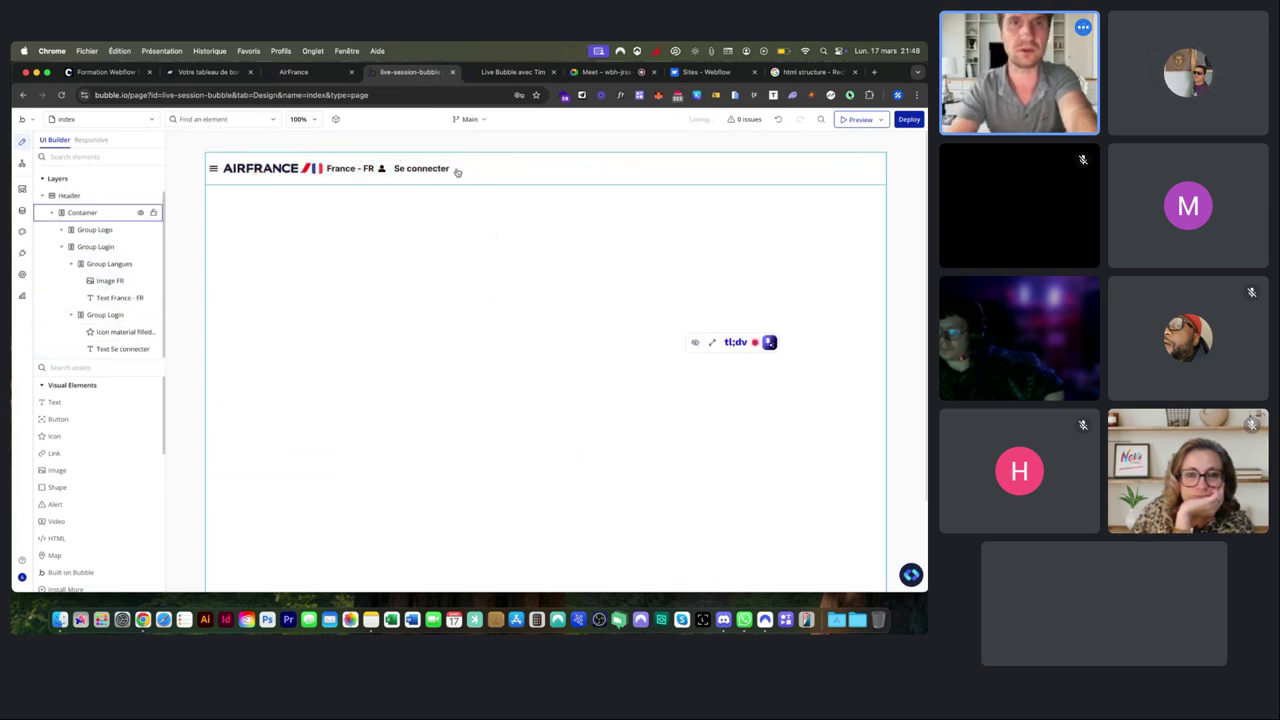
Set the header Container's alignment to Space between, pushing logo and login group apart.
{"action": "left_click", "coordinate": [495, 168]}
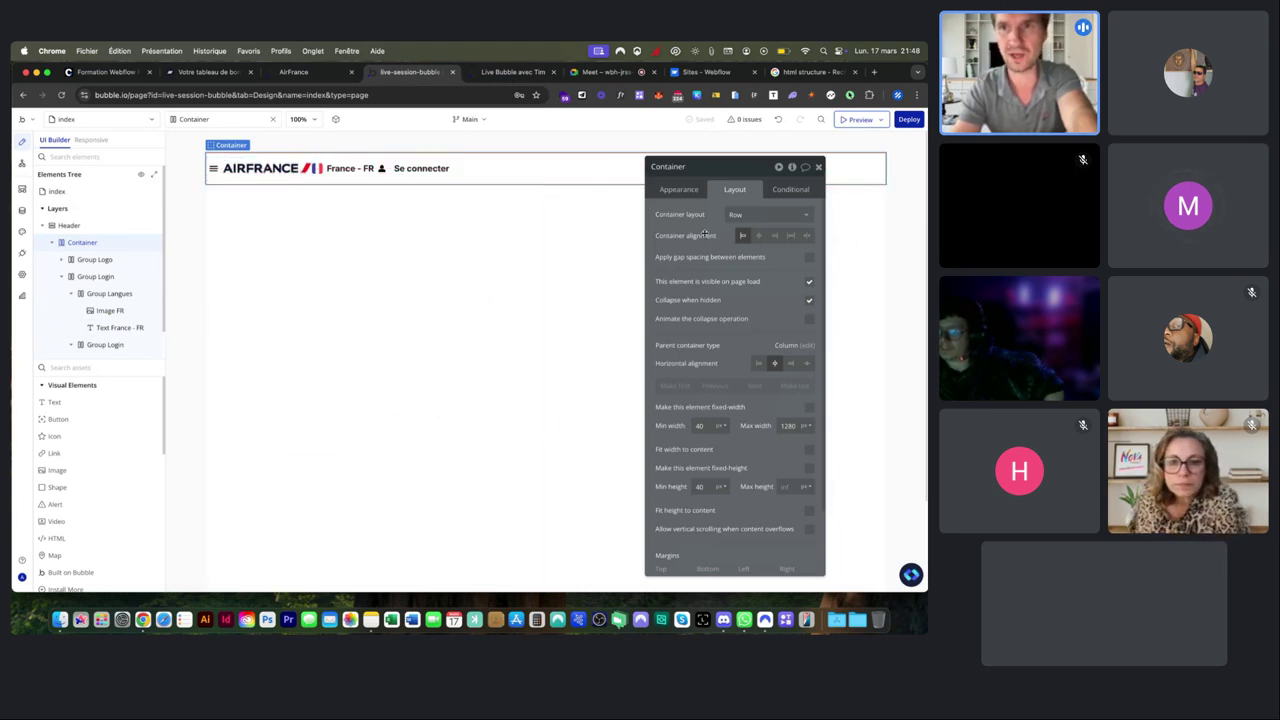
{"action": "left_click_drag", "start_coordinate": [746, 172], "coordinate": [602, 211]}
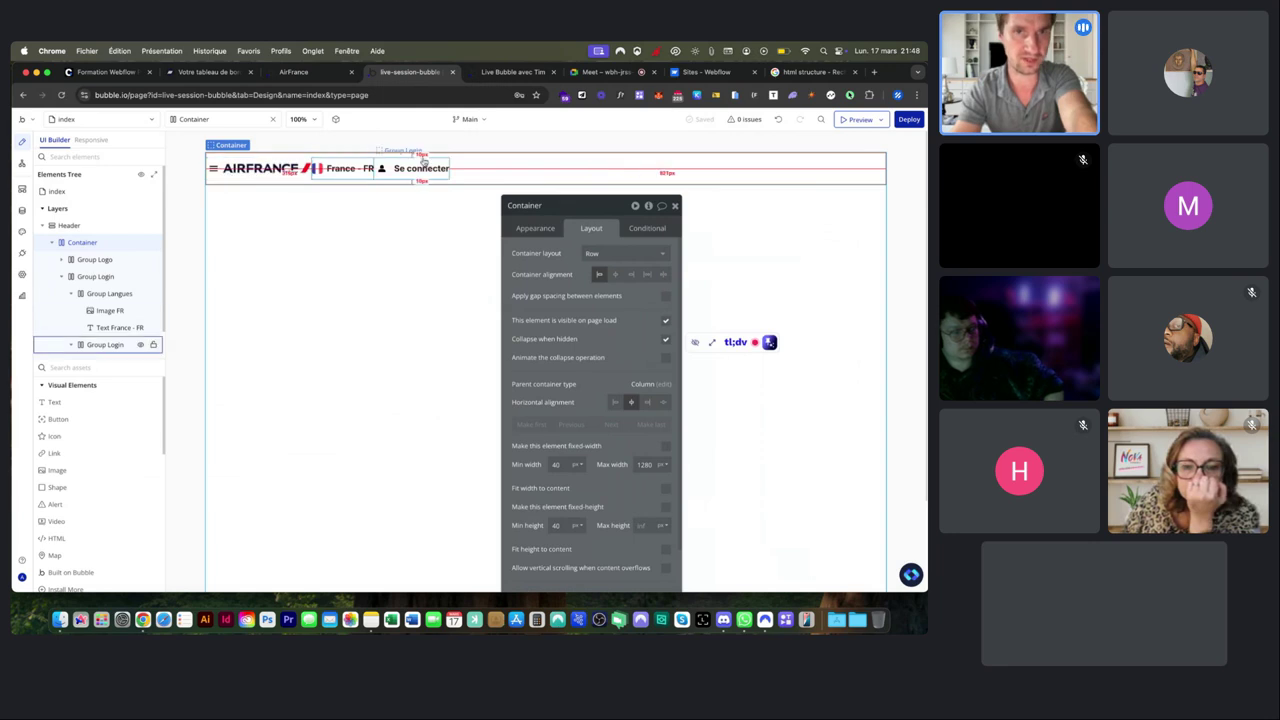
{"action": "left_click", "coordinate": [614, 274]}
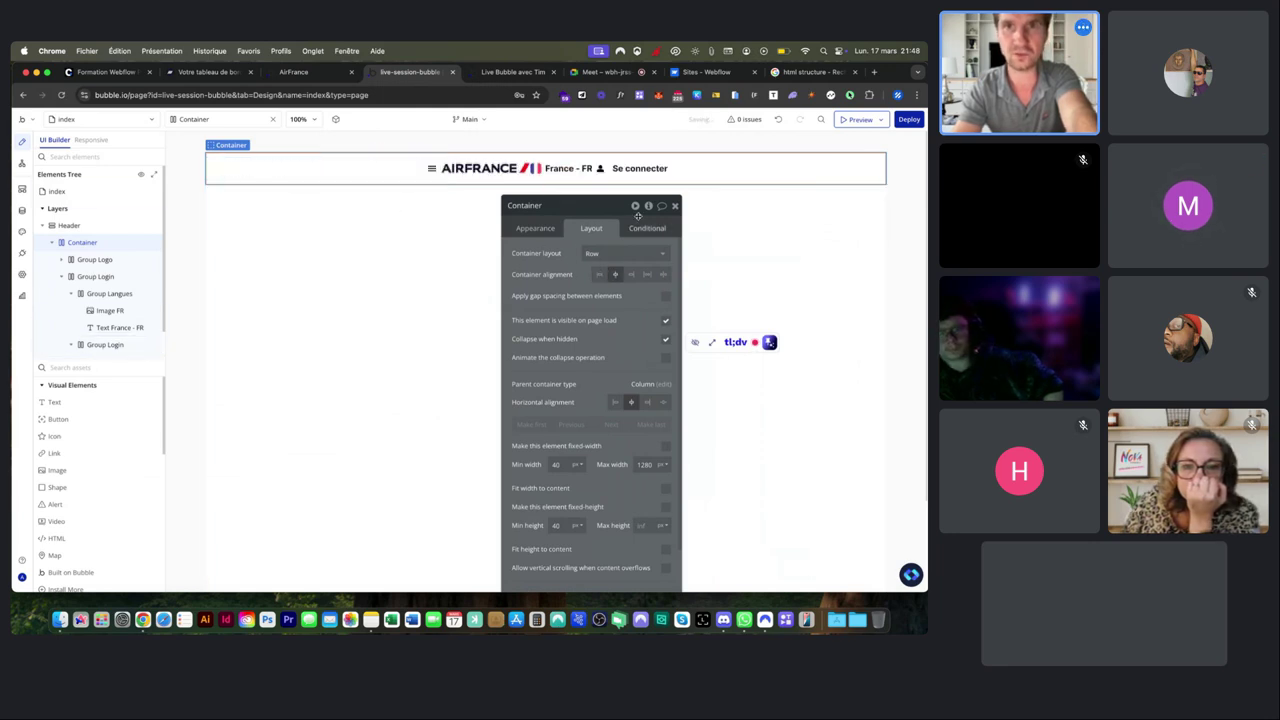
{"action": "left_click", "coordinate": [631, 274]}
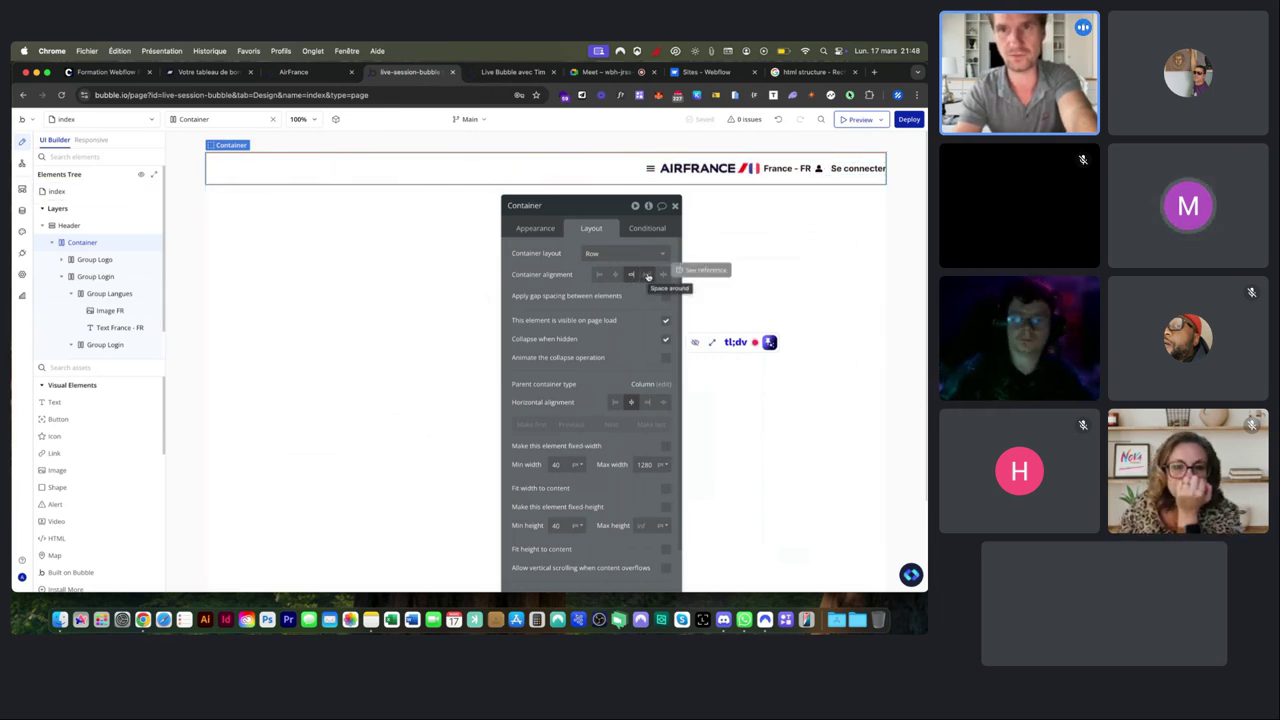
{"action": "left_click", "coordinate": [647, 274]}
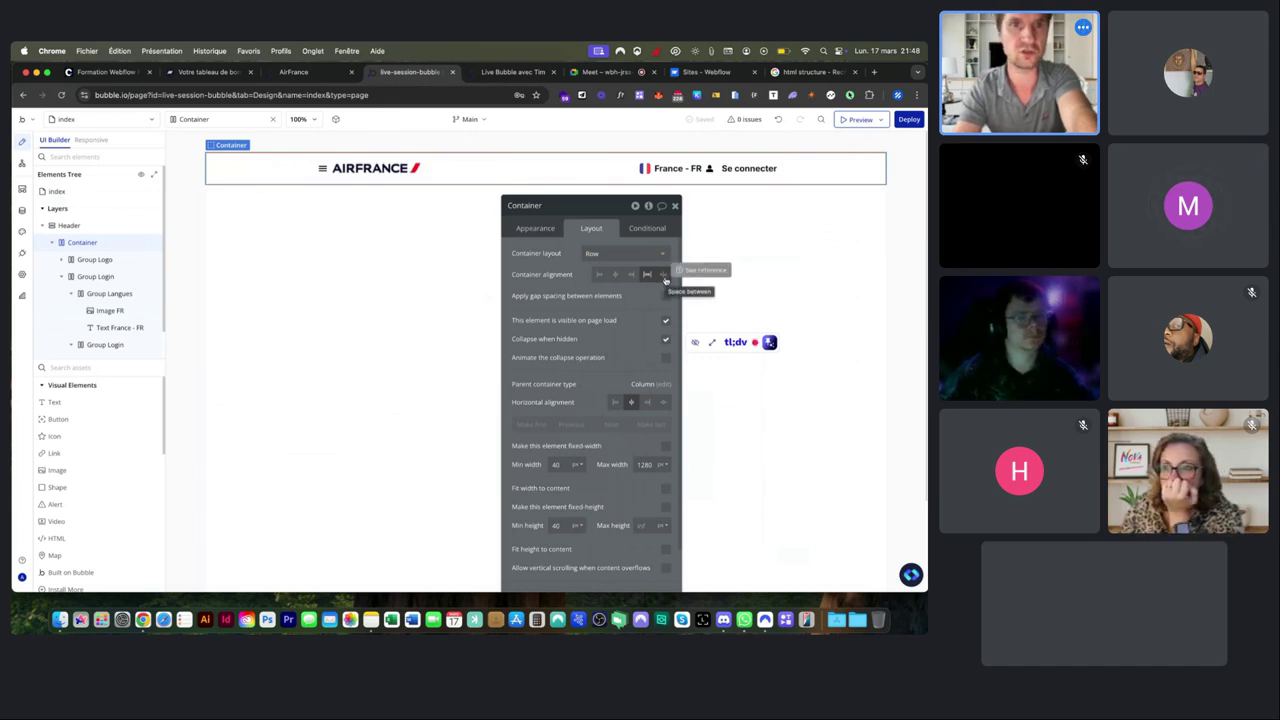
{"action": "left_click", "coordinate": [663, 275]}
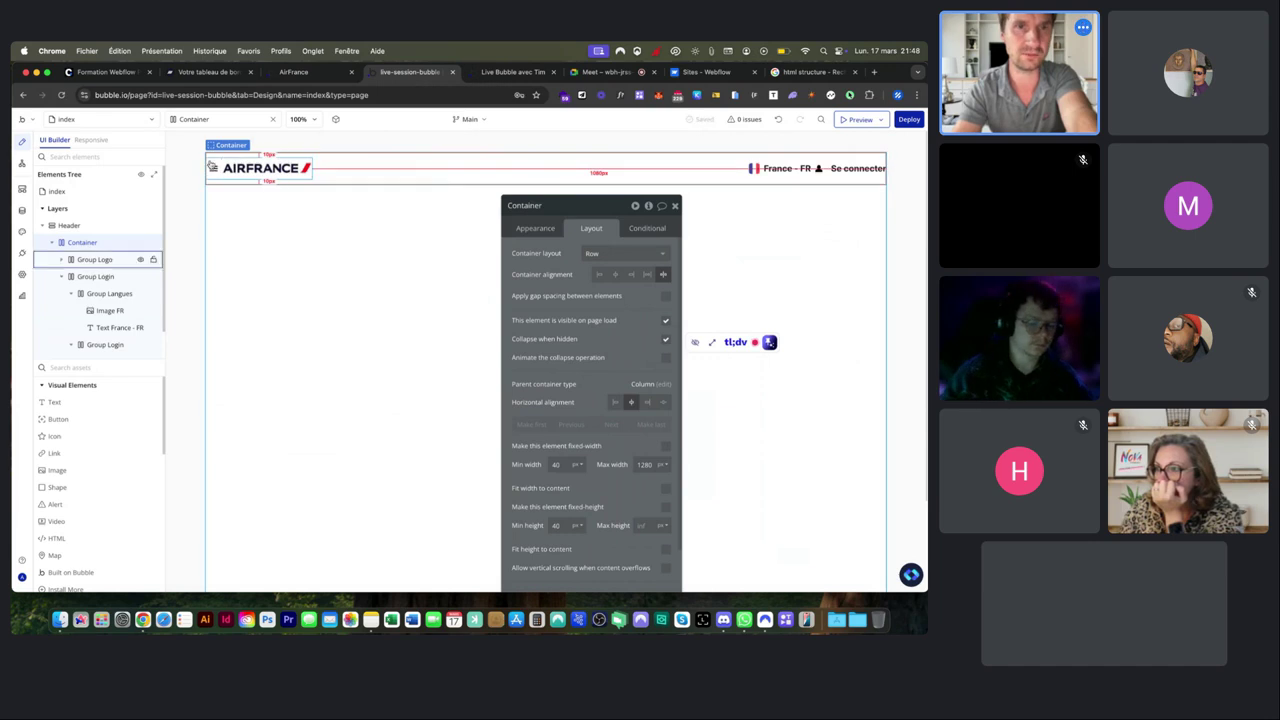
{"action": "left_click", "coordinate": [100, 259]}
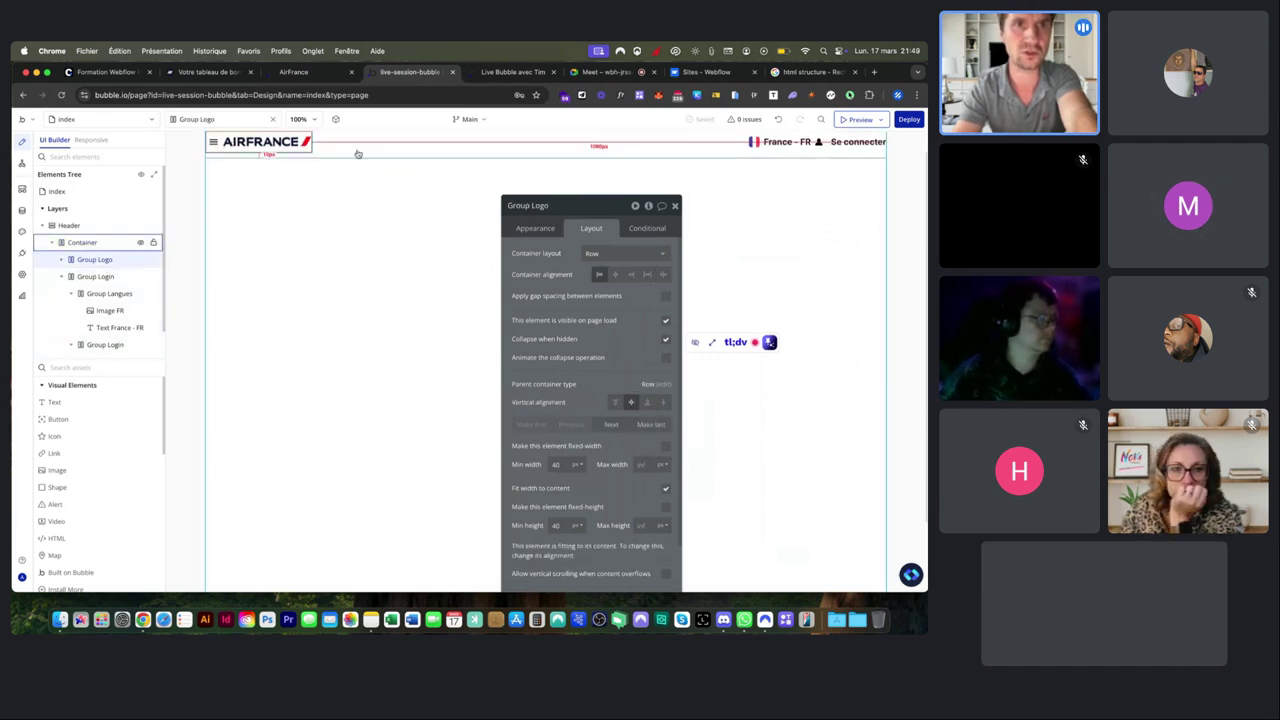
Give Group Login 16 px row and column gaps and check the updated preview.
{"action": "left_click", "coordinate": [100, 277]}
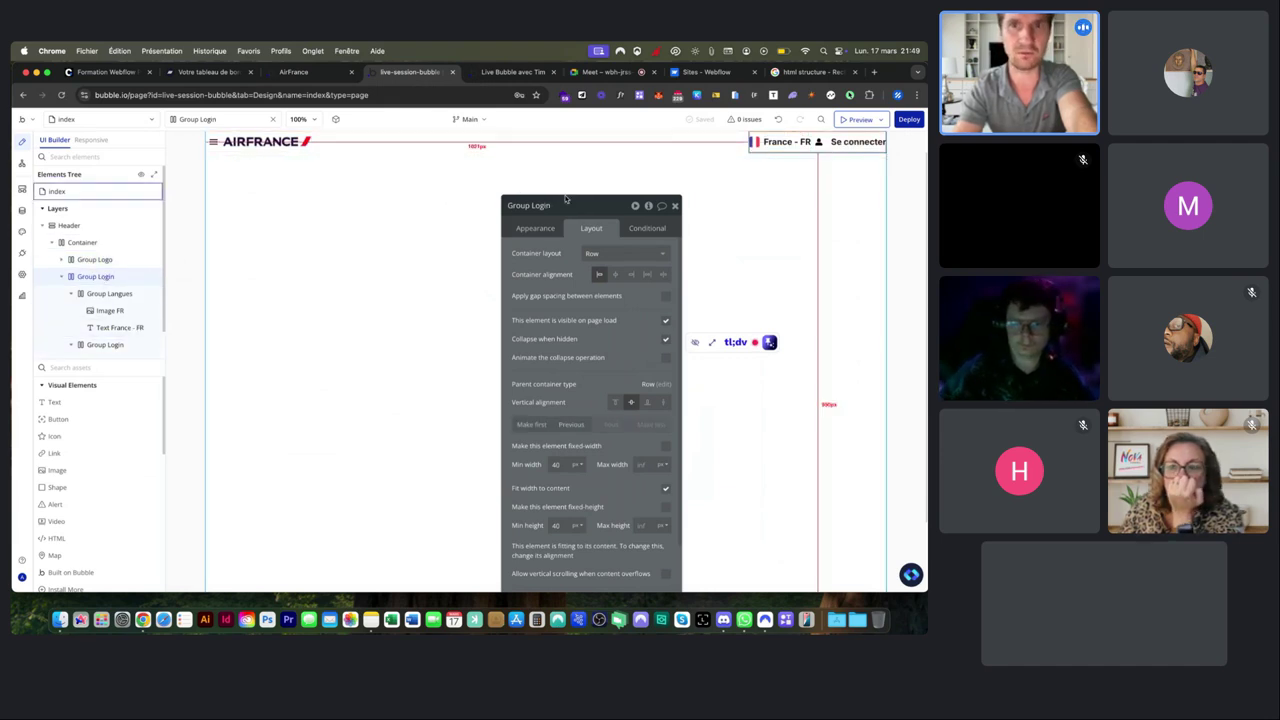
{"action": "left_click", "coordinate": [660, 295]}
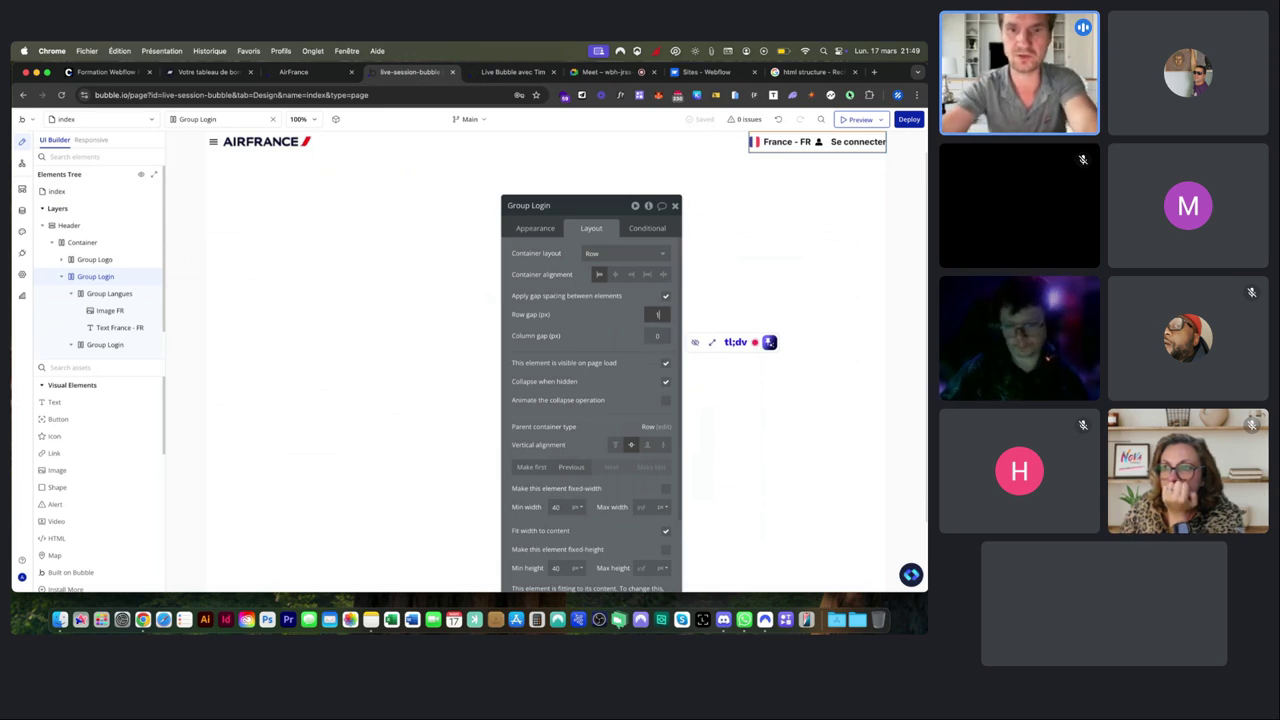
{"action": "type", "text": "6"}
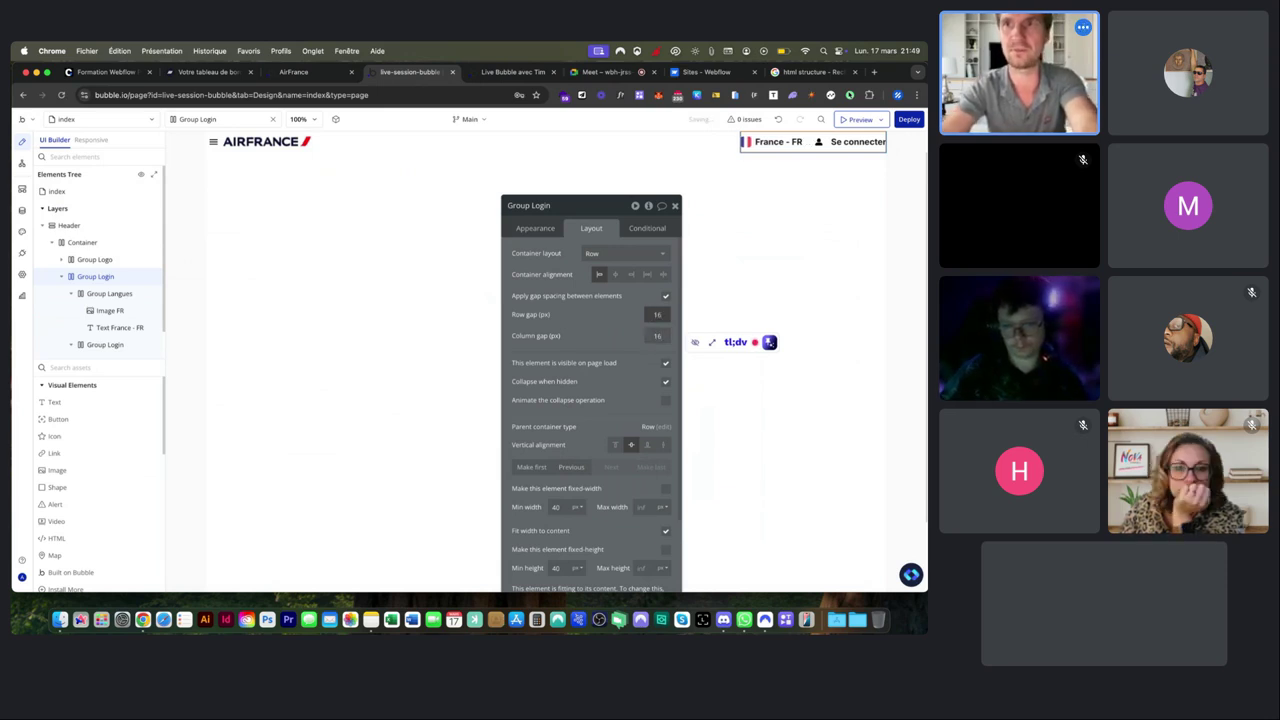
{"action": "left_click", "coordinate": [497, 70]}
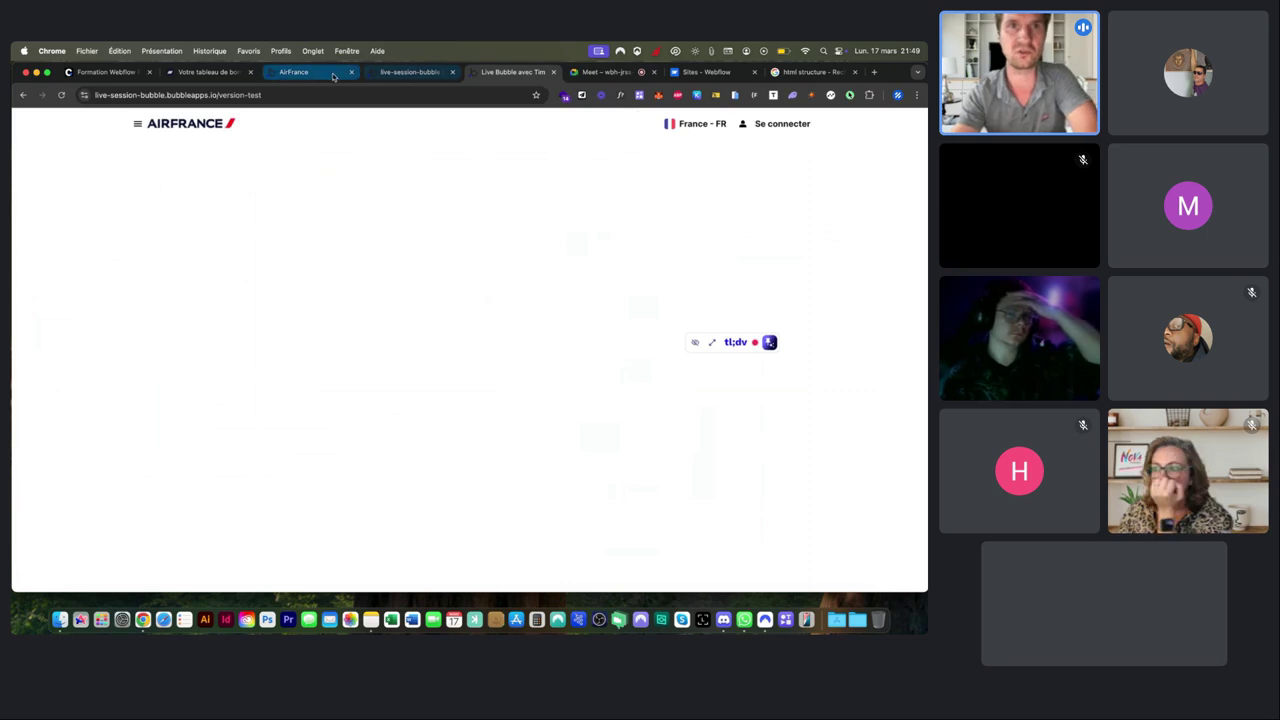
Compare with the Air France site, collapse Group Login in the Elements Tree, and go to Meet.
{"action": "left_click", "coordinate": [331, 74]}
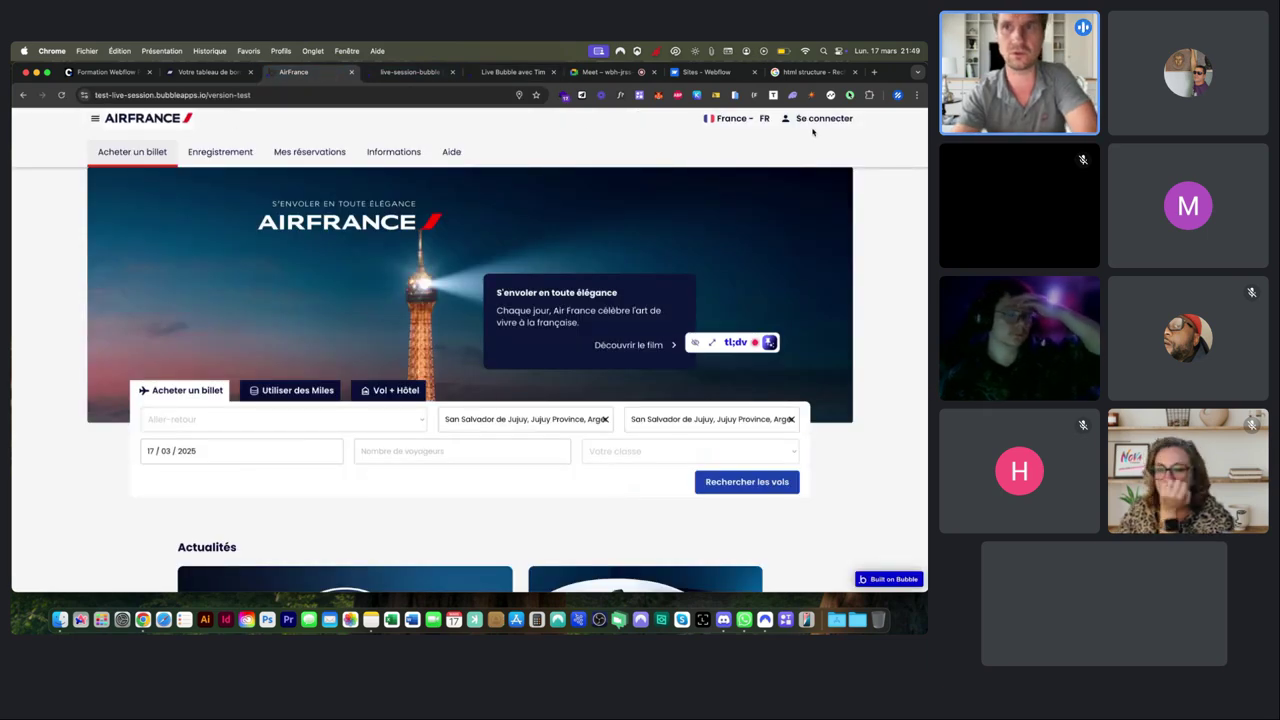
{"action": "left_click", "coordinate": [513, 74]}
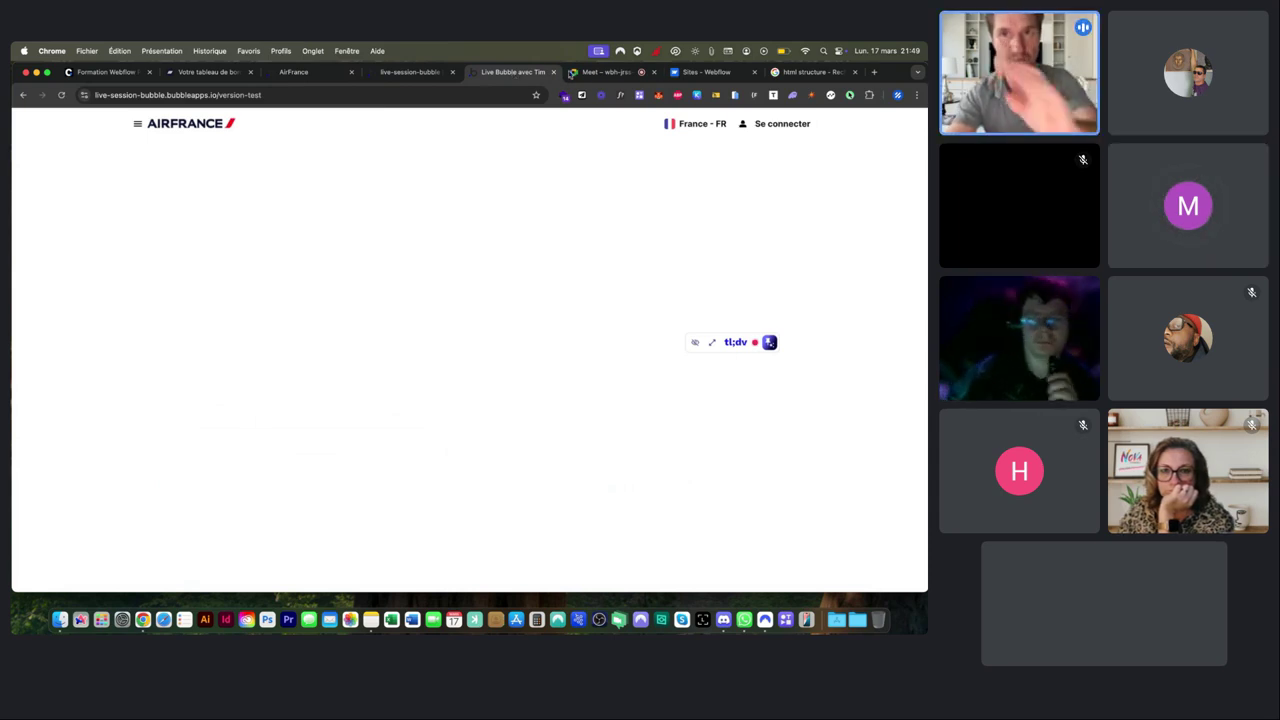
{"action": "left_click", "coordinate": [410, 72]}
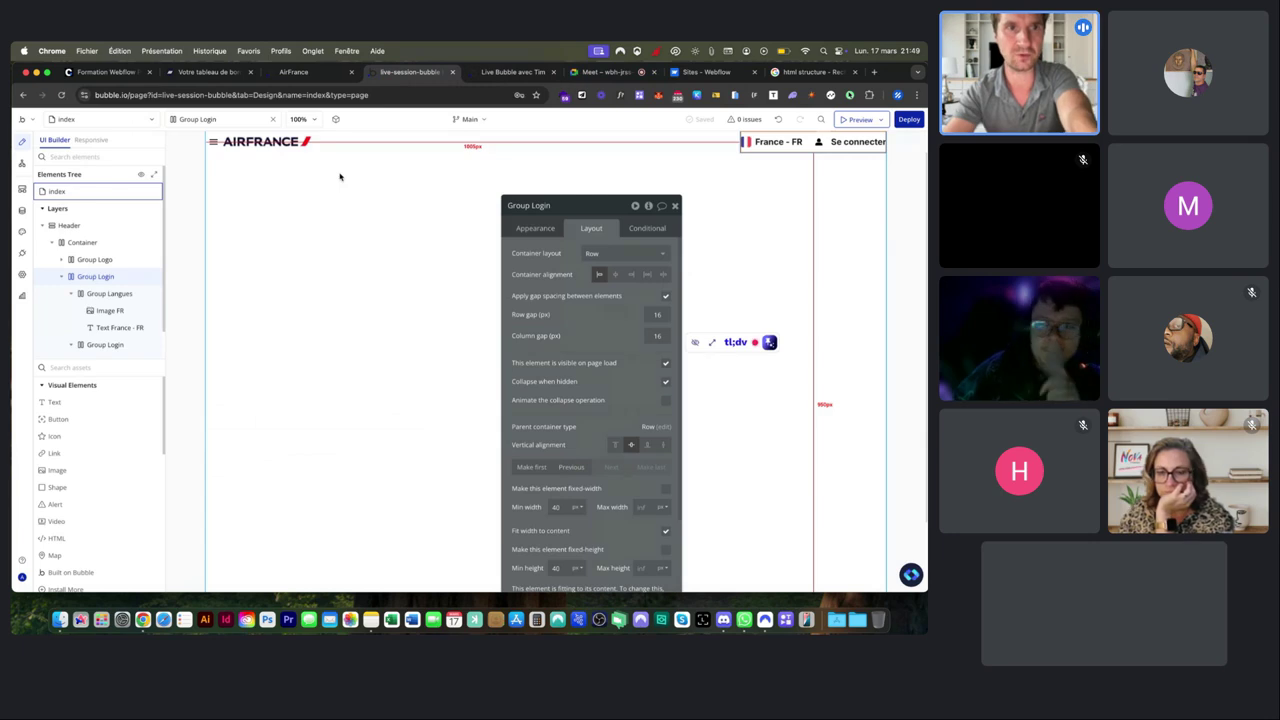
{"action": "left_click", "coordinate": [61, 276]}
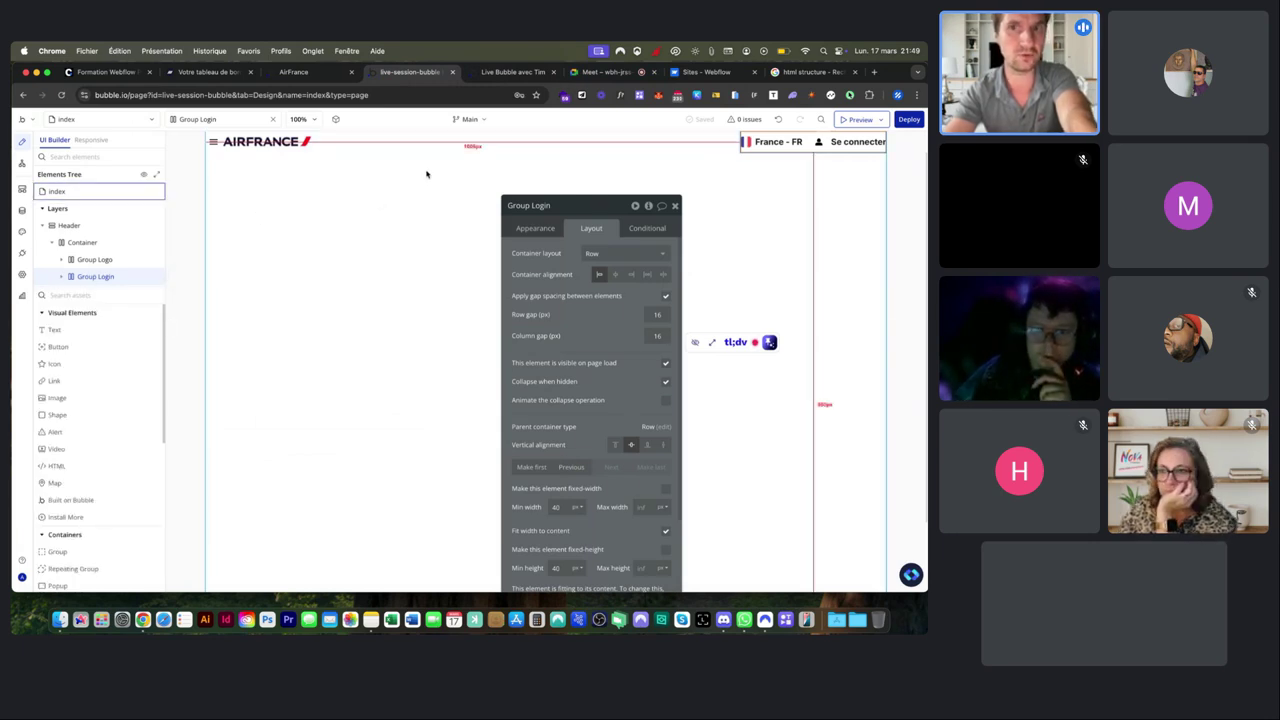
{"action": "left_click", "coordinate": [581, 76]}
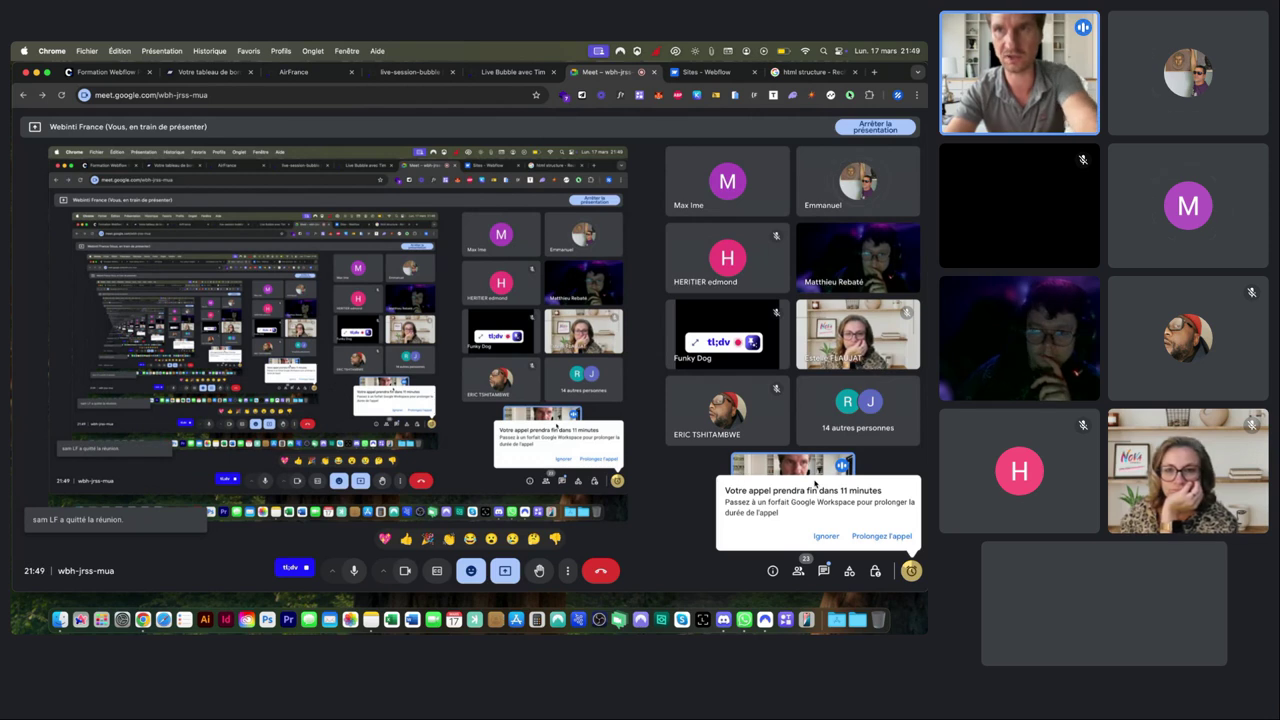
Dismiss the 'Votre appel prendra fin dans 11 minutes' warning with Ignorer.
{"action": "left_click", "coordinate": [826, 536]}
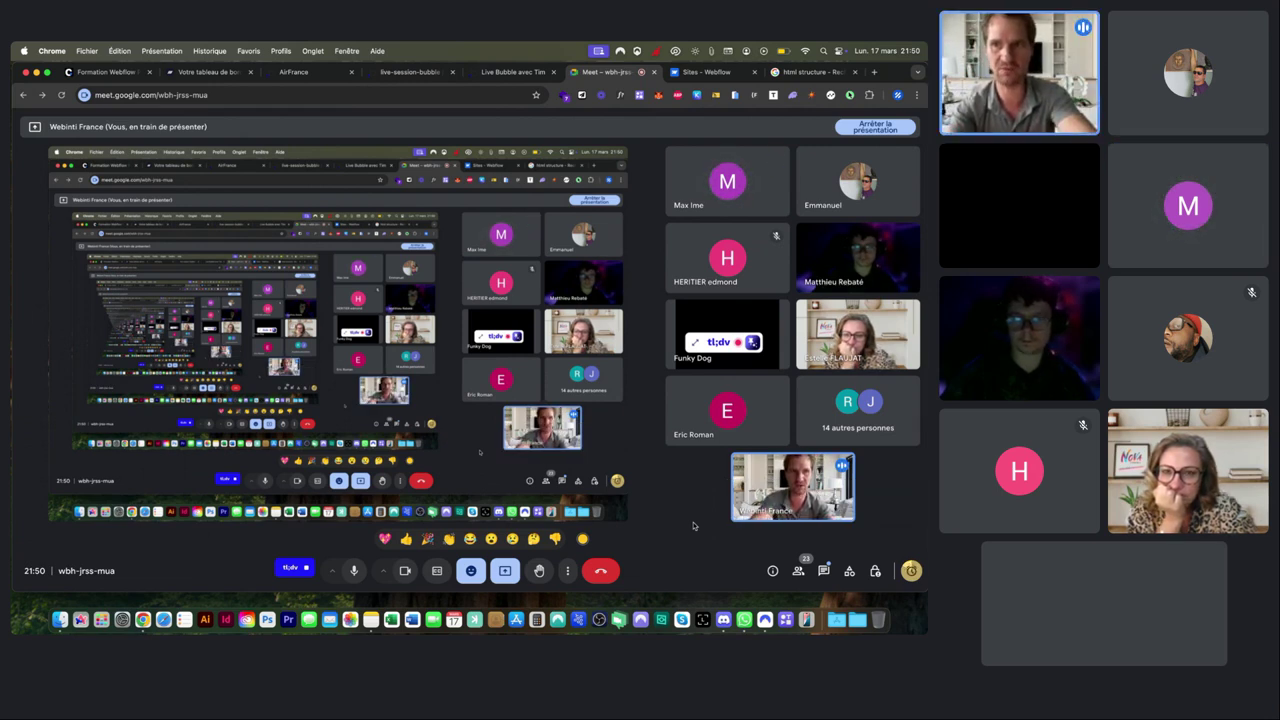
Start a new instant meeting from meet.google.com in a new browser tab.
{"action": "left_click", "coordinate": [411, 72]}
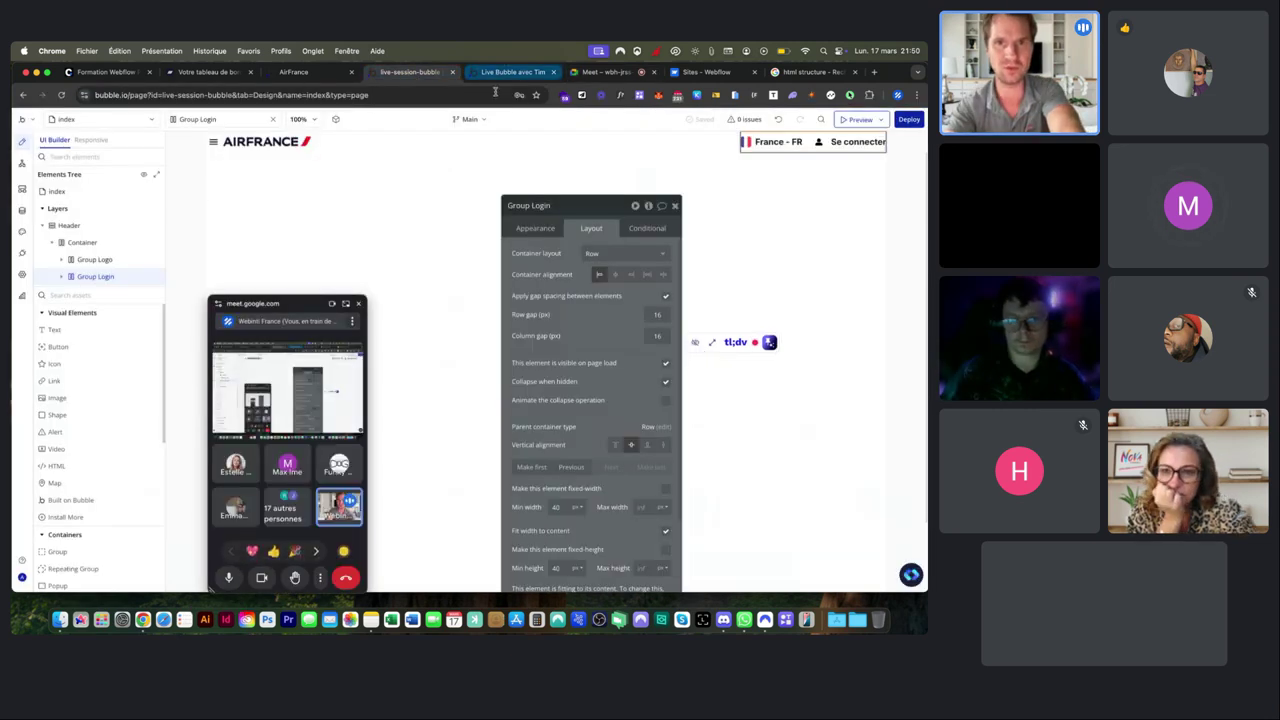
{"action": "left_click", "coordinate": [451, 174]}
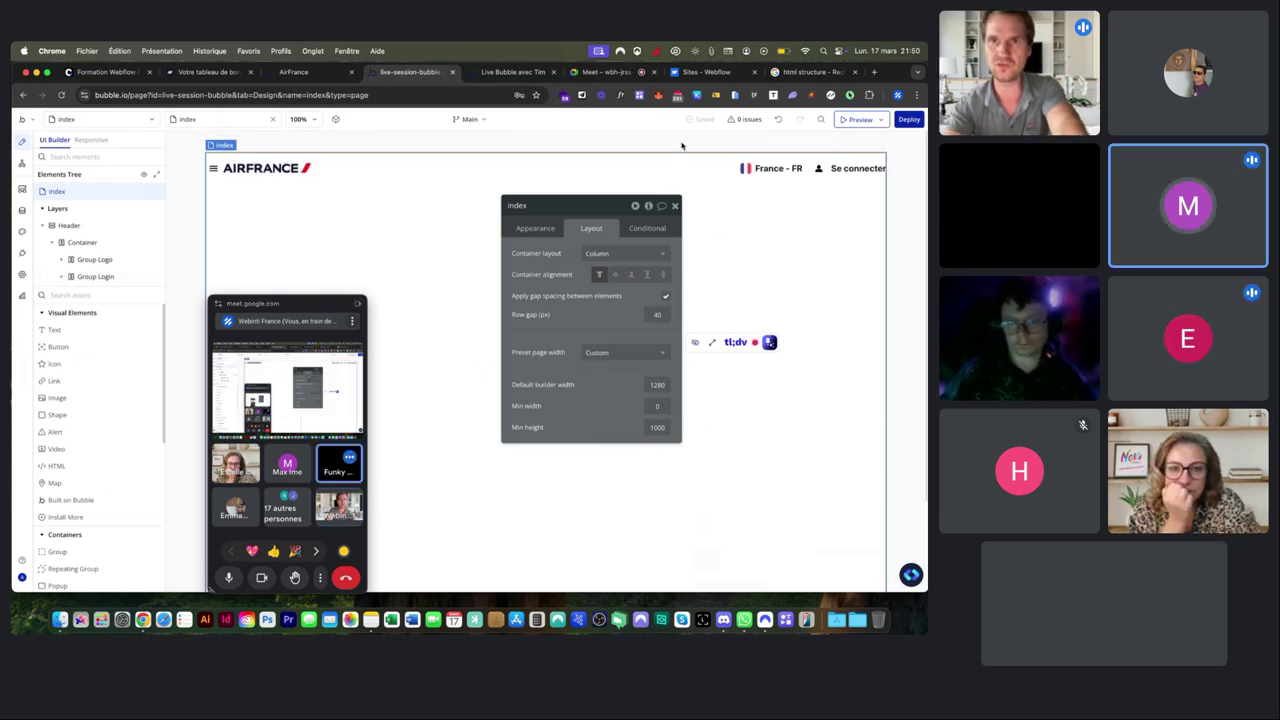
{"action": "key", "text": "super+t"}
{"action": "type", "text": "meet"}
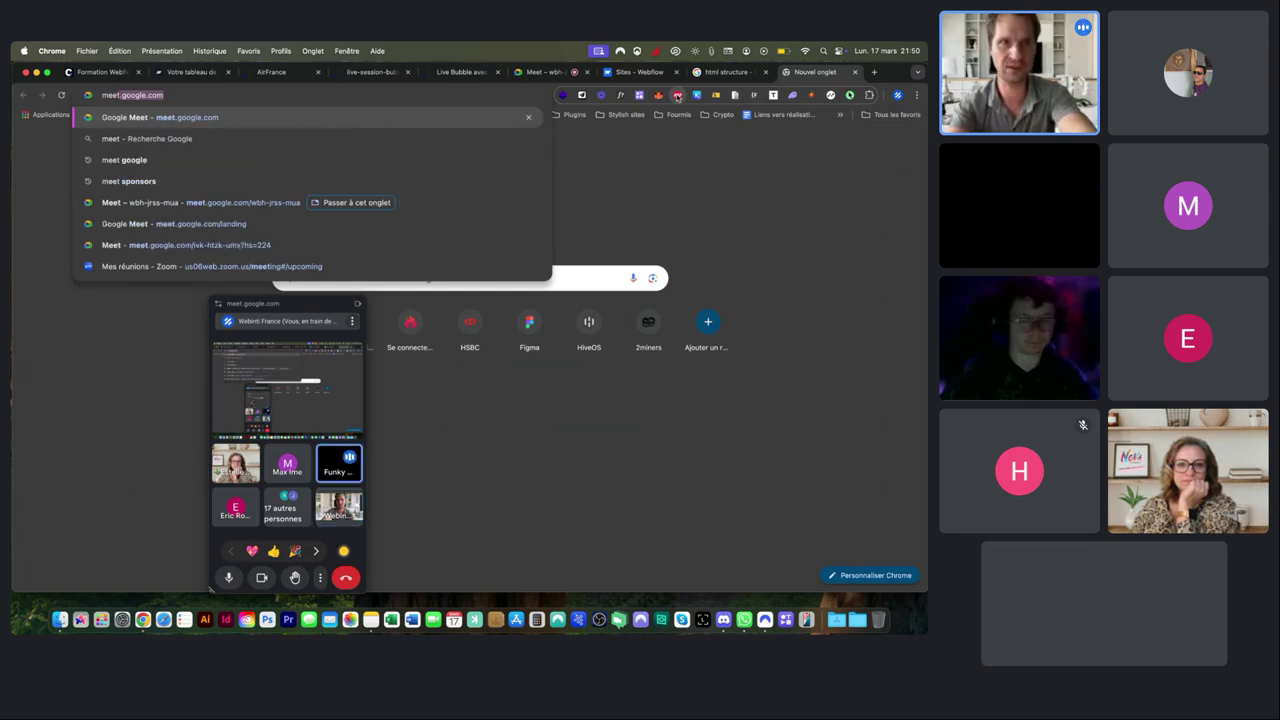
{"action": "left_click", "coordinate": [173, 223]}
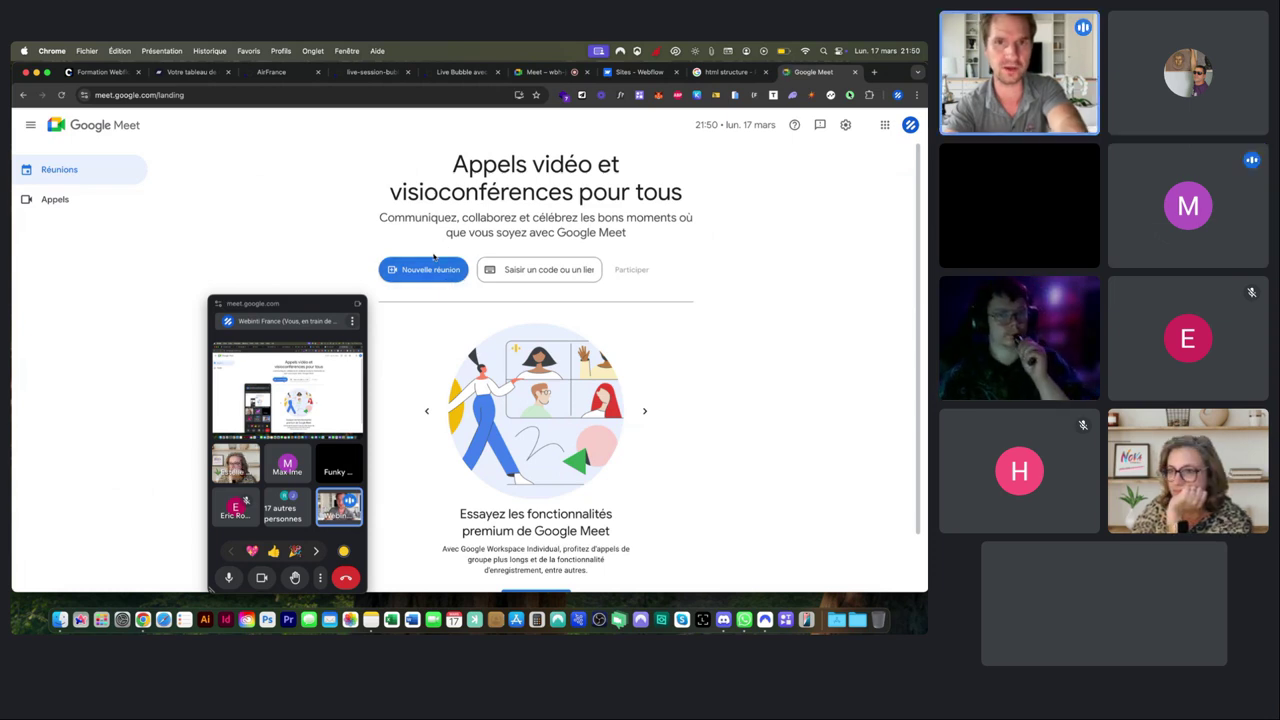
{"action": "left_click", "coordinate": [428, 270]}
{"action": "left_click", "coordinate": [435, 300]}
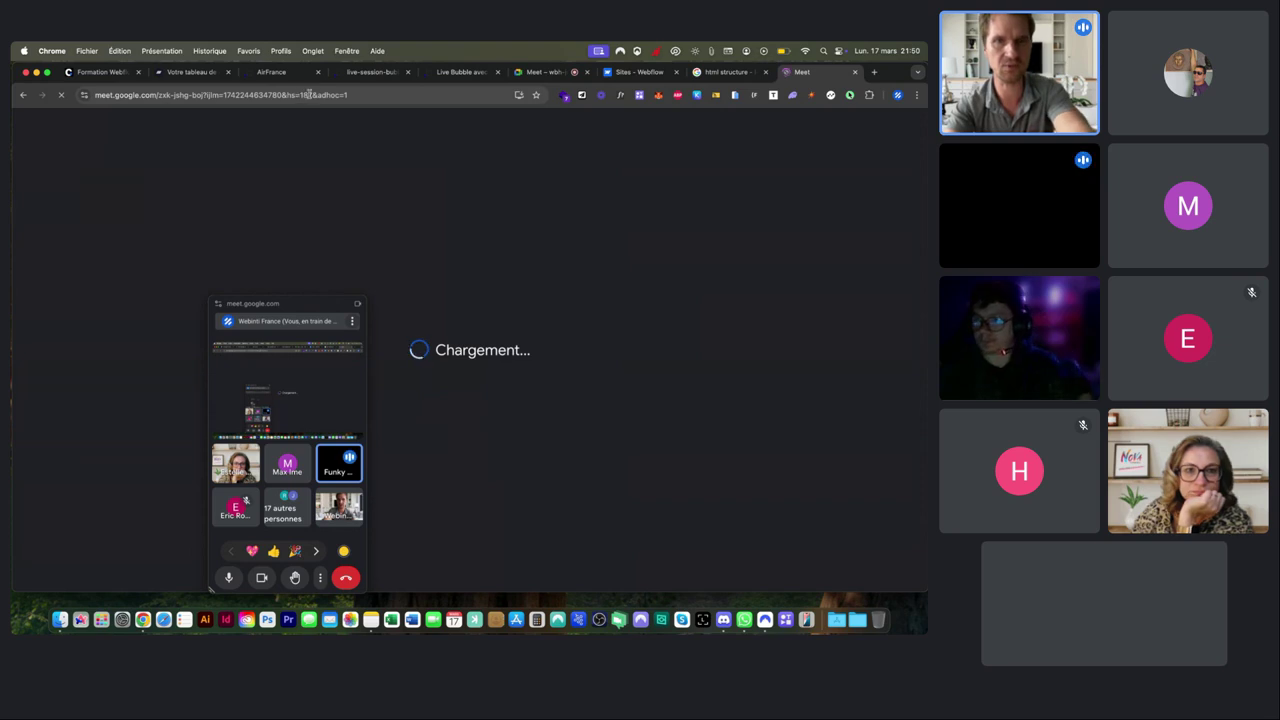
Copy the new meeting link and post it in the webinar call's chat.
{"action": "left_click", "coordinate": [362, 94]}
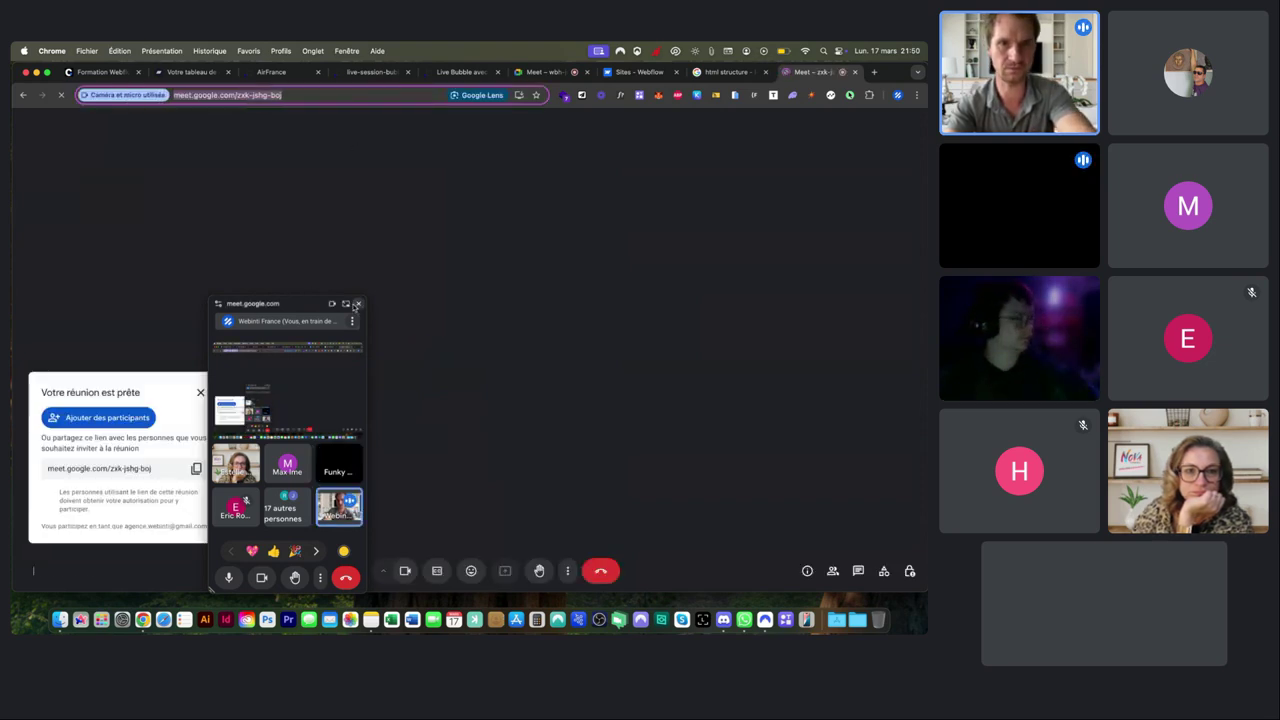
{"action": "left_click", "coordinate": [355, 304]}
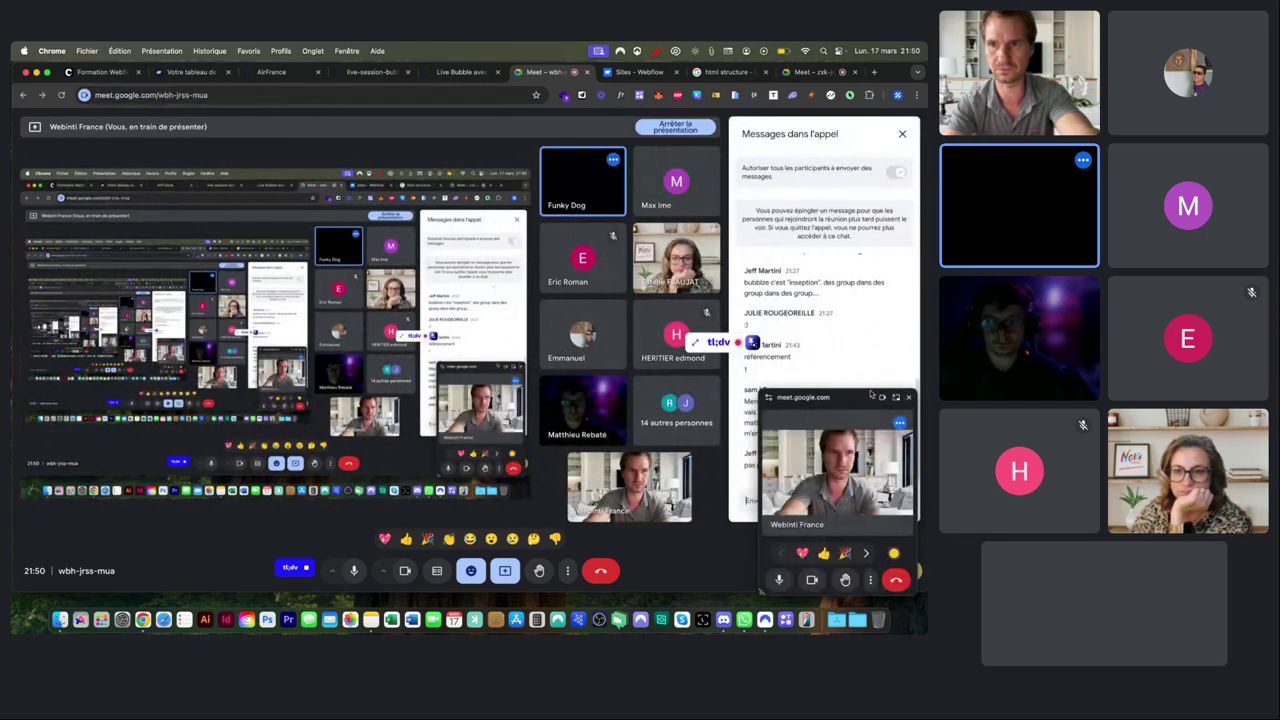
{"action": "left_click", "coordinate": [908, 397]}
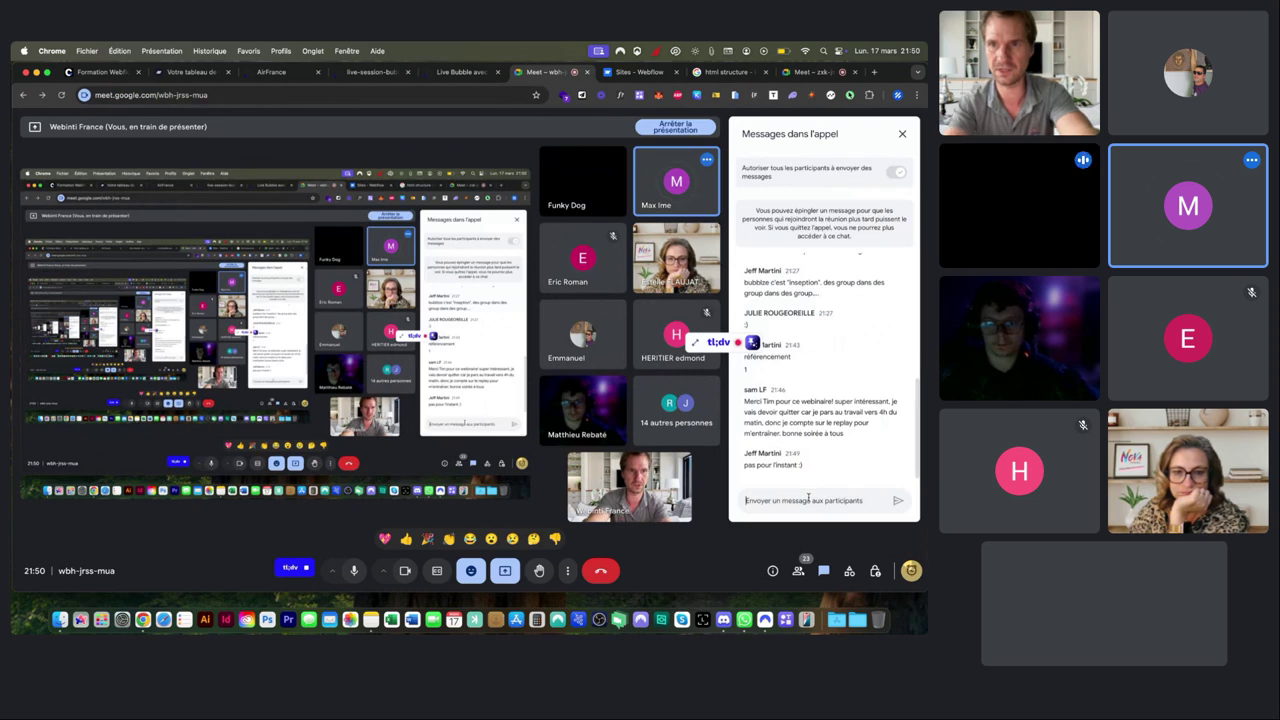
{"action": "type", "text": "https://meet.google.com/zxk-ishg-boj"}
{"action": "key", "text": "Return"}
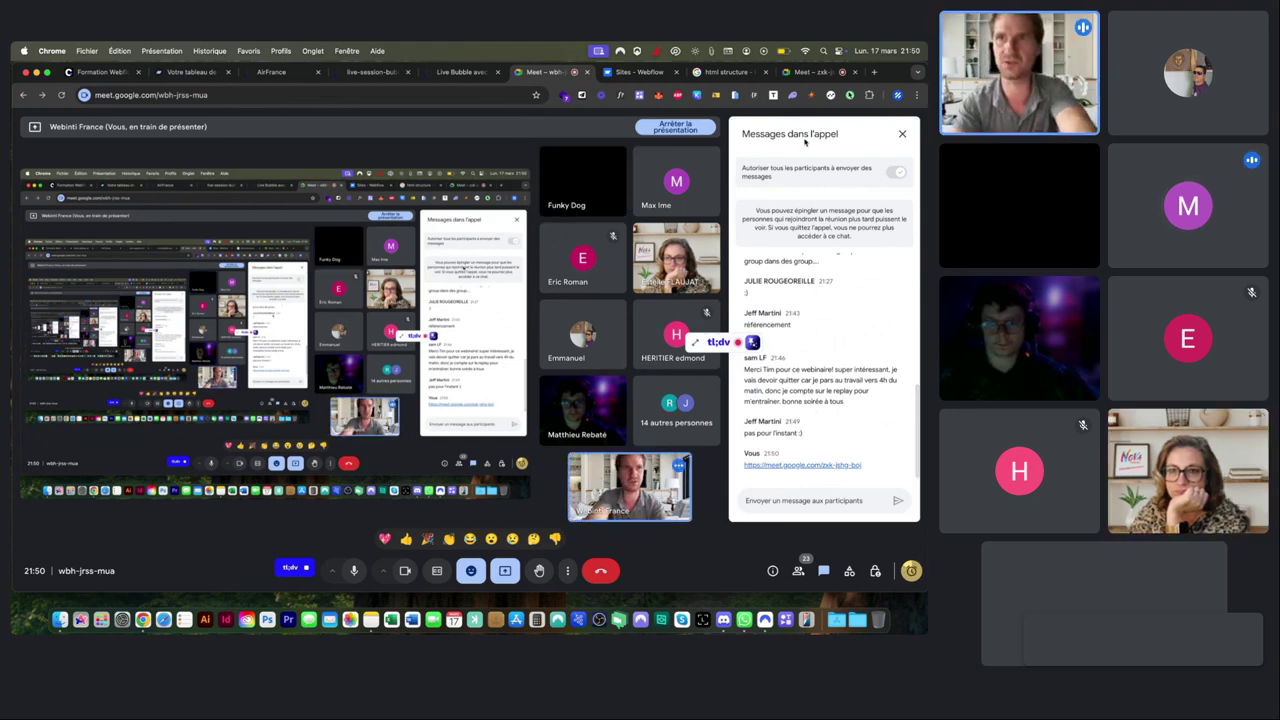
Close the index settings and Meet mini window, glance at Container and Workflow, then return to Design.
{"action": "left_click", "coordinate": [388, 74]}
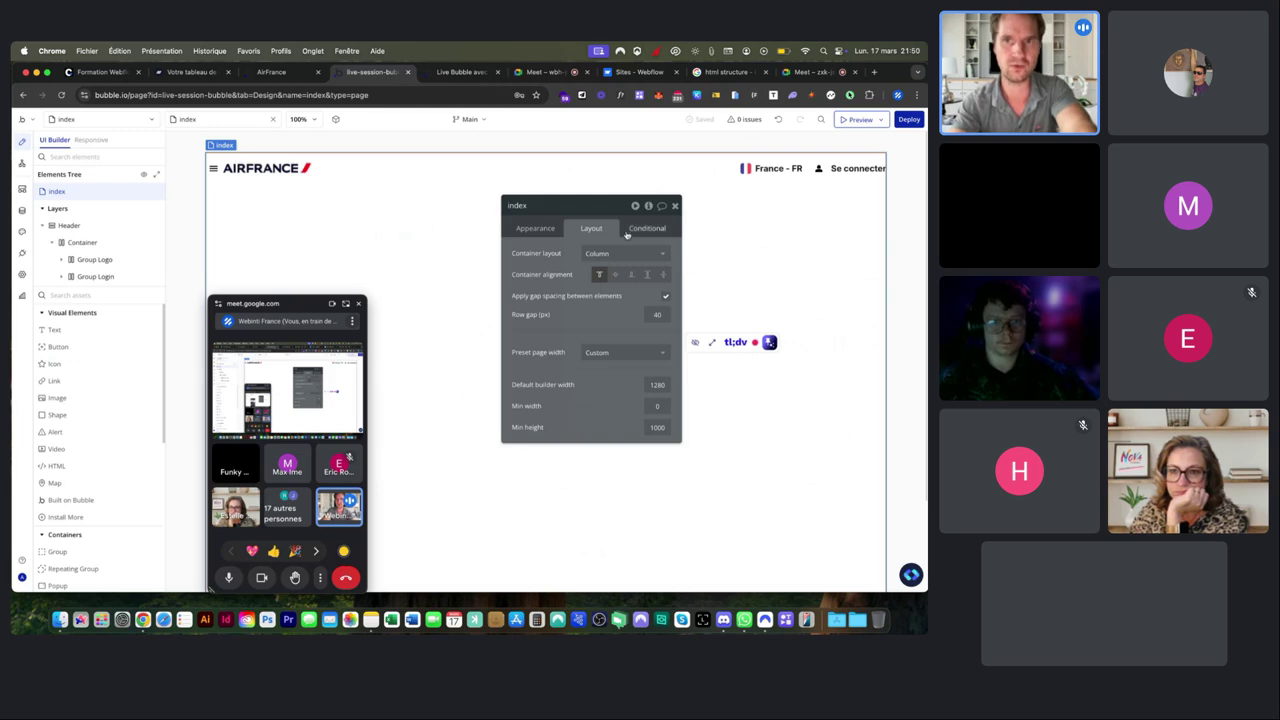
{"action": "left_click", "coordinate": [675, 205]}
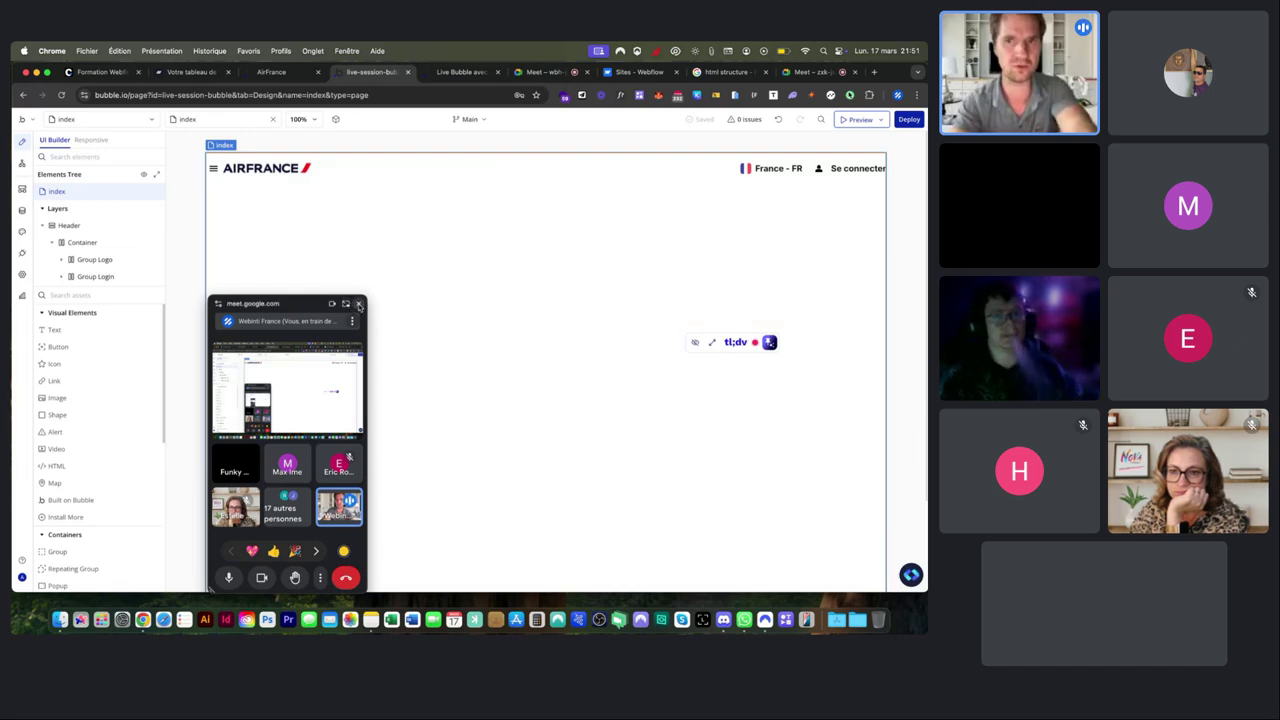
{"action": "left_click", "coordinate": [359, 304]}
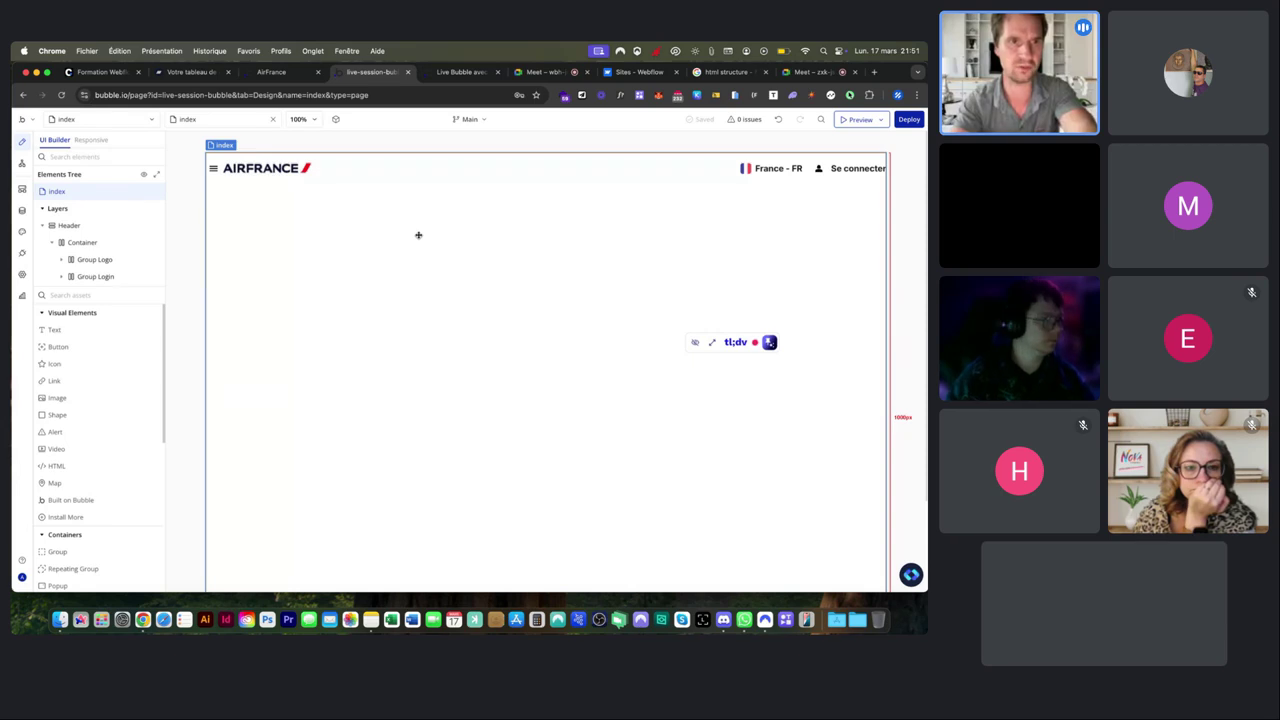
{"action": "left_click", "coordinate": [64, 241]}
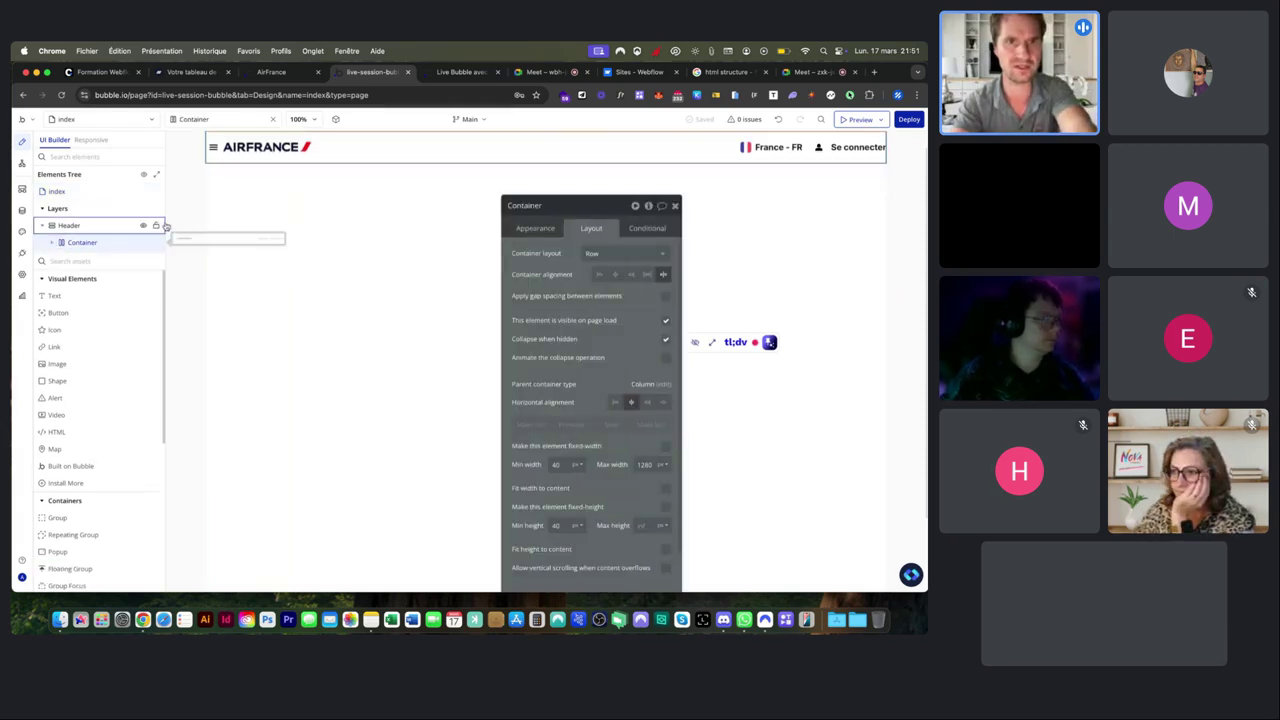
{"action": "left_click", "coordinate": [673, 206]}
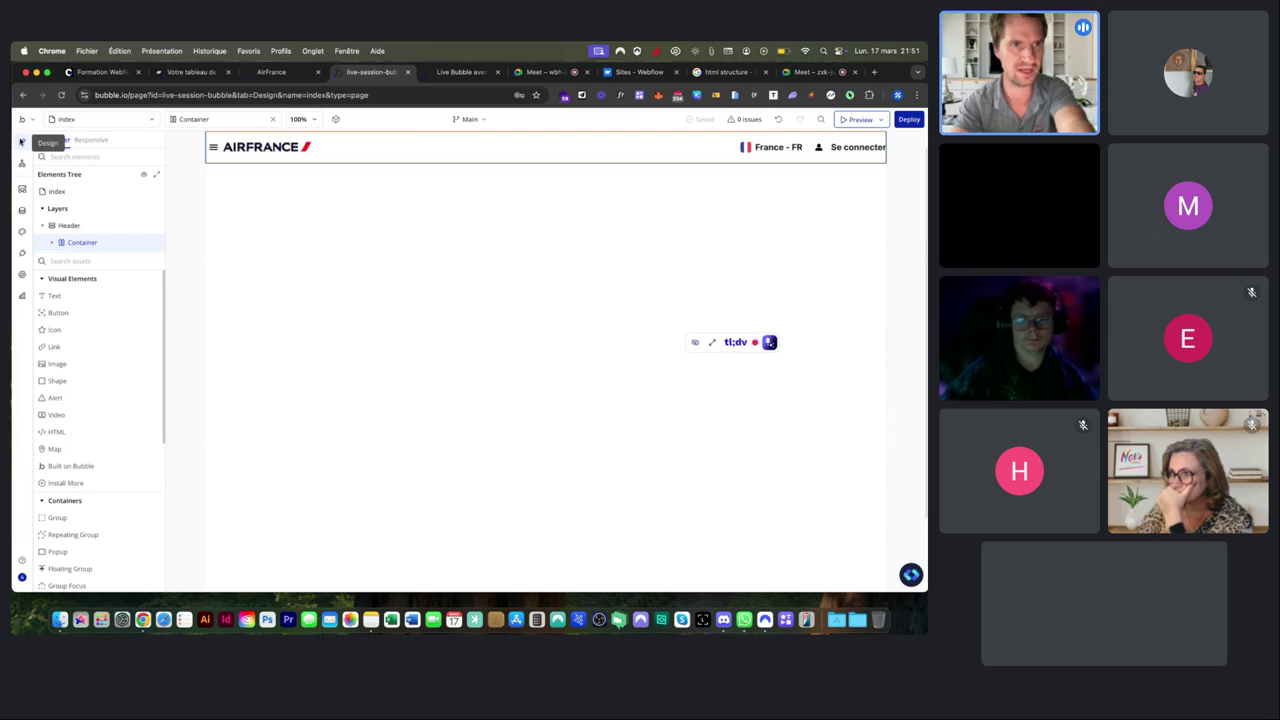
{"action": "left_click", "coordinate": [22, 165]}
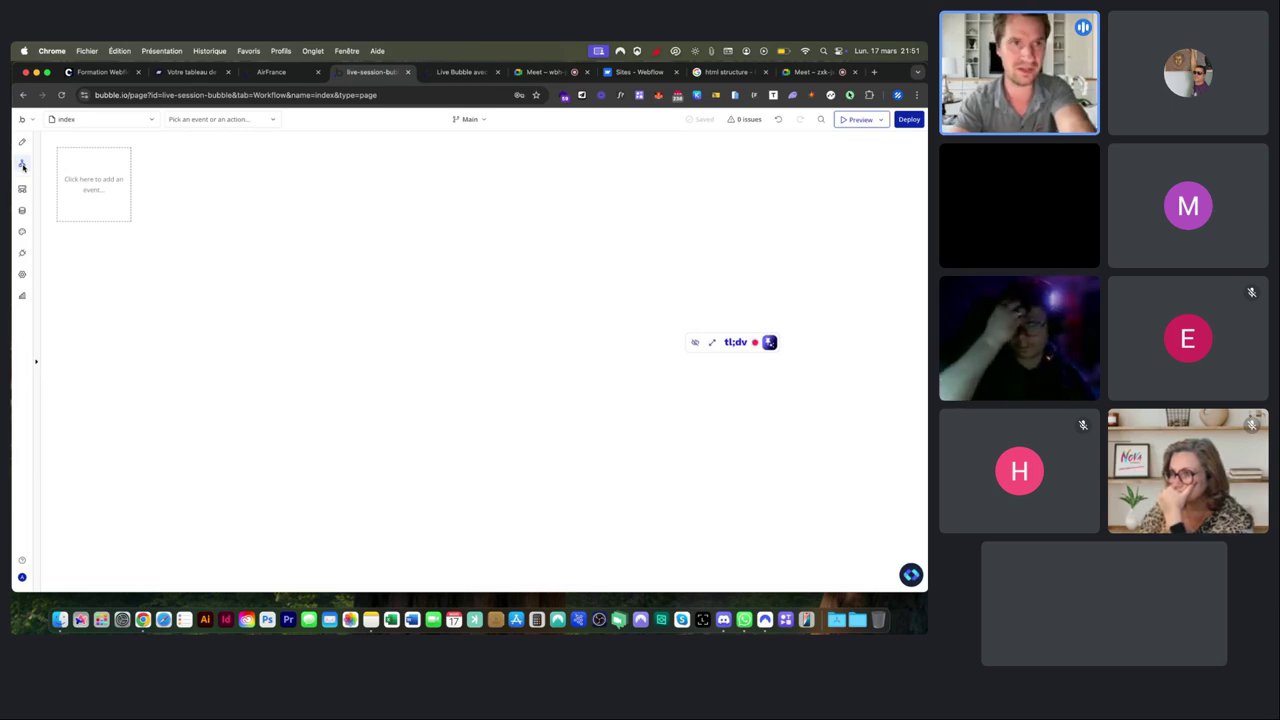
{"action": "left_click", "coordinate": [24, 142]}
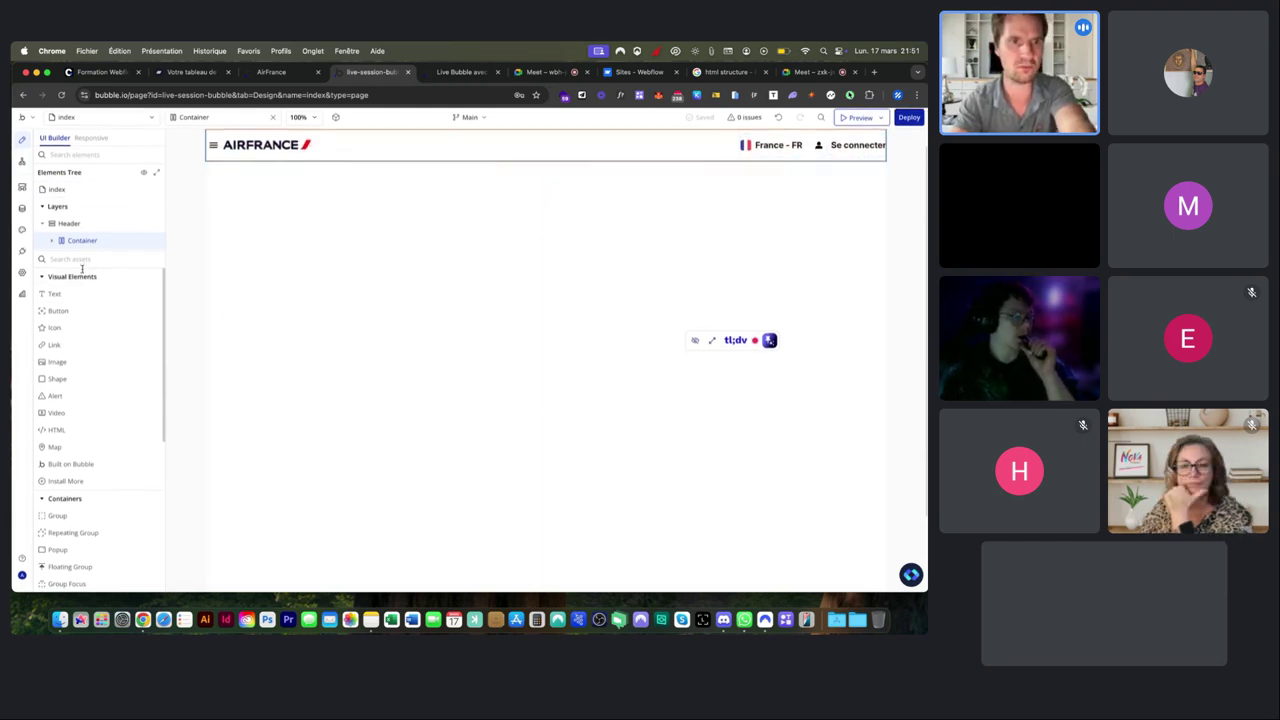
{"action": "scroll", "coordinate": [86, 353], "scroll_direction": "down", "scroll_amount": 2}
{"action": "scroll", "coordinate": [86, 353], "scroll_direction": "down", "scroll_amount": 1}
Draw a new Popup element on the page.
{"action": "left_click", "coordinate": [69, 458]}
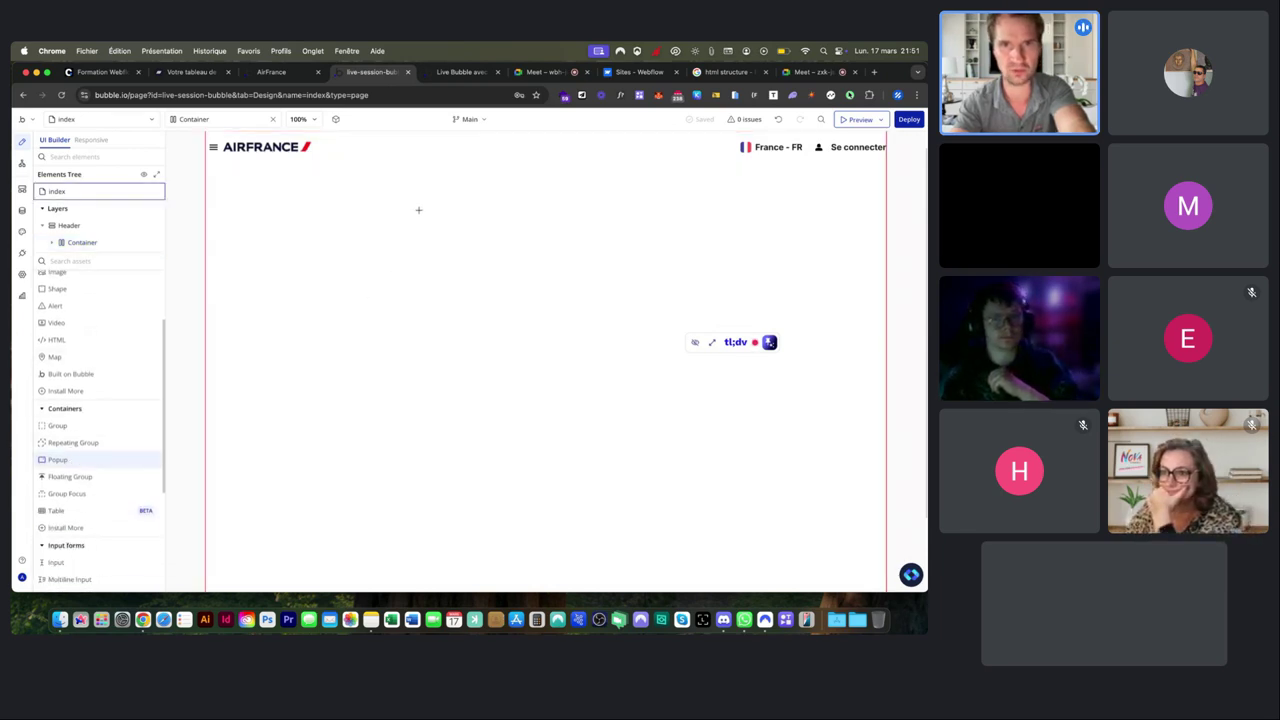
{"action": "mouse_move", "coordinate": [416, 191]}
{"action": "left_mouse_down"}
{"action": "mouse_move", "coordinate": [667, 367]}
{"action": "mouse_move", "coordinate": [671, 394]}
{"action": "left_mouse_up"}
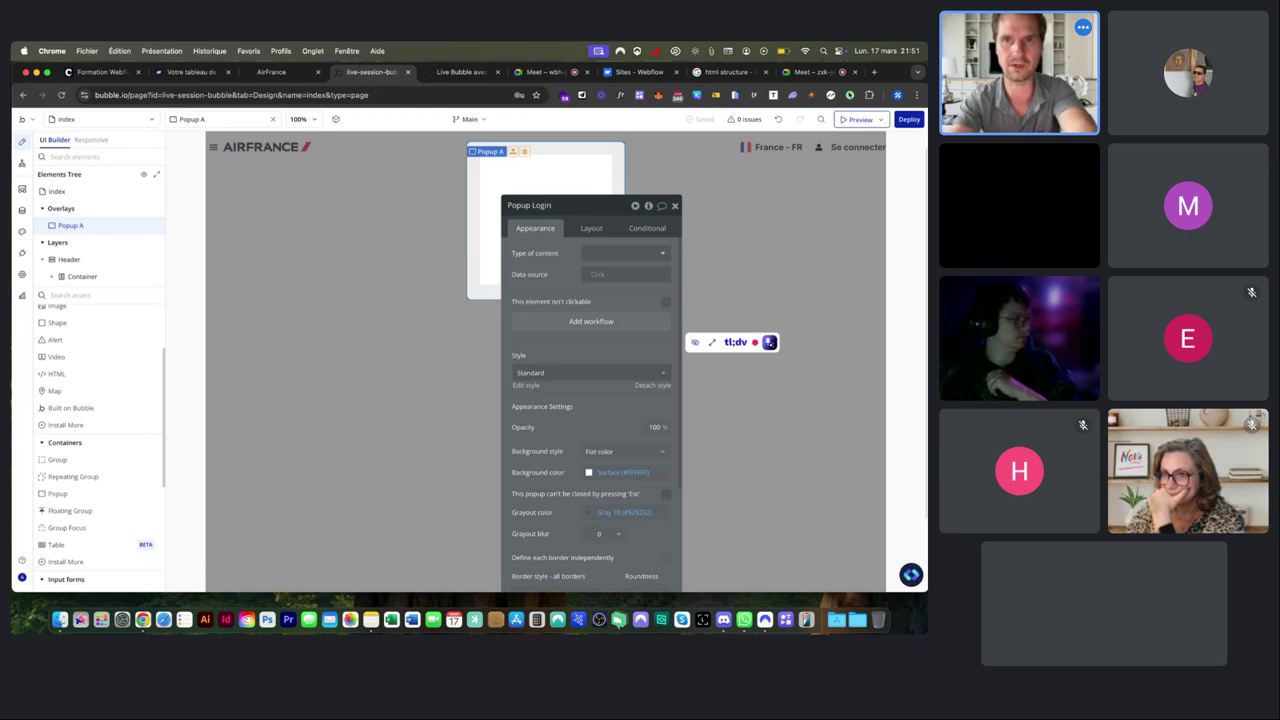
{"action": "left_click", "coordinate": [589, 227]}
{"action": "left_click_drag", "start_coordinate": [586, 211], "coordinate": [218, 205]}
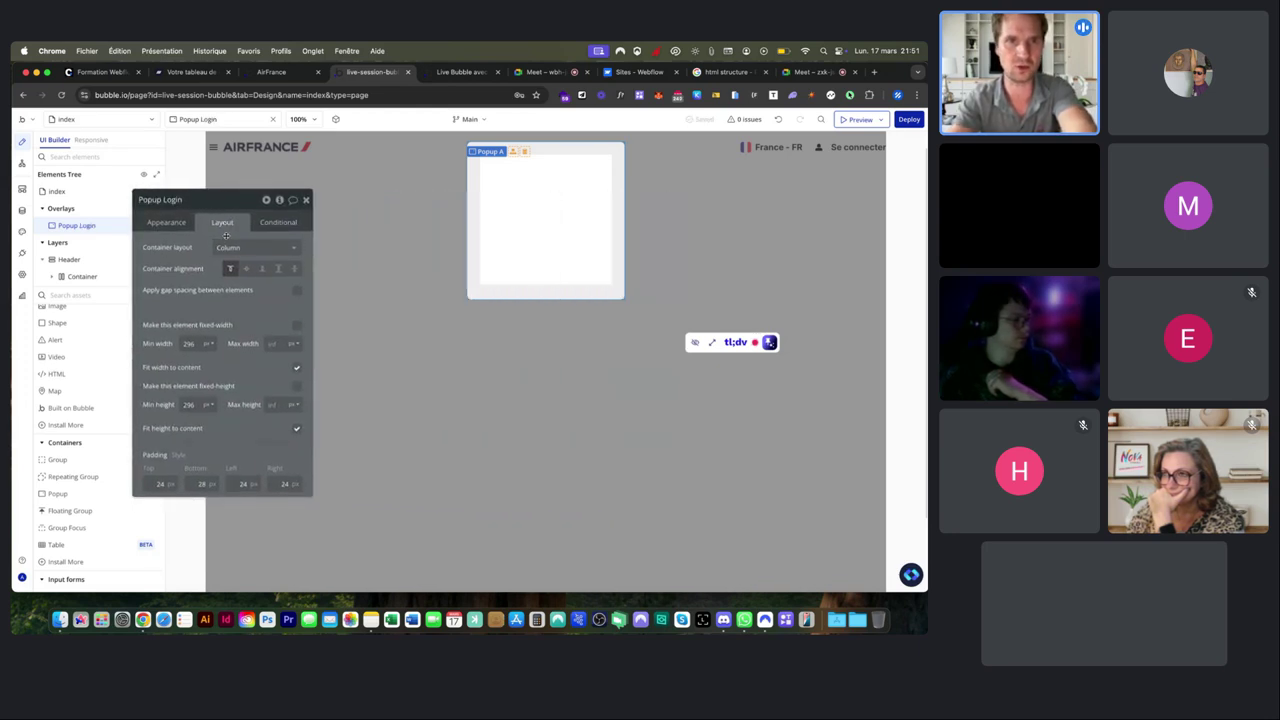
Set the popup to min width 600 without fit-to-width, min height 350, and add a Text element.
{"action": "double_click", "coordinate": [187, 343]}
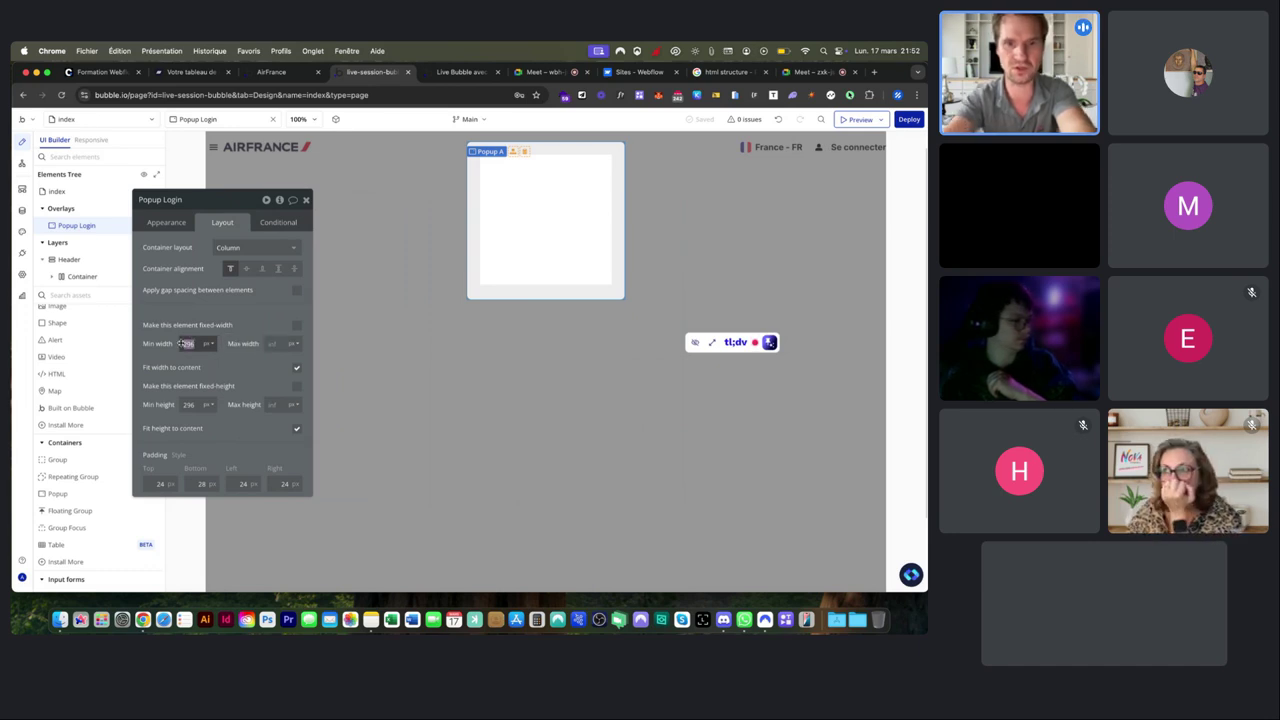
{"action": "key", "text": "Tab"}
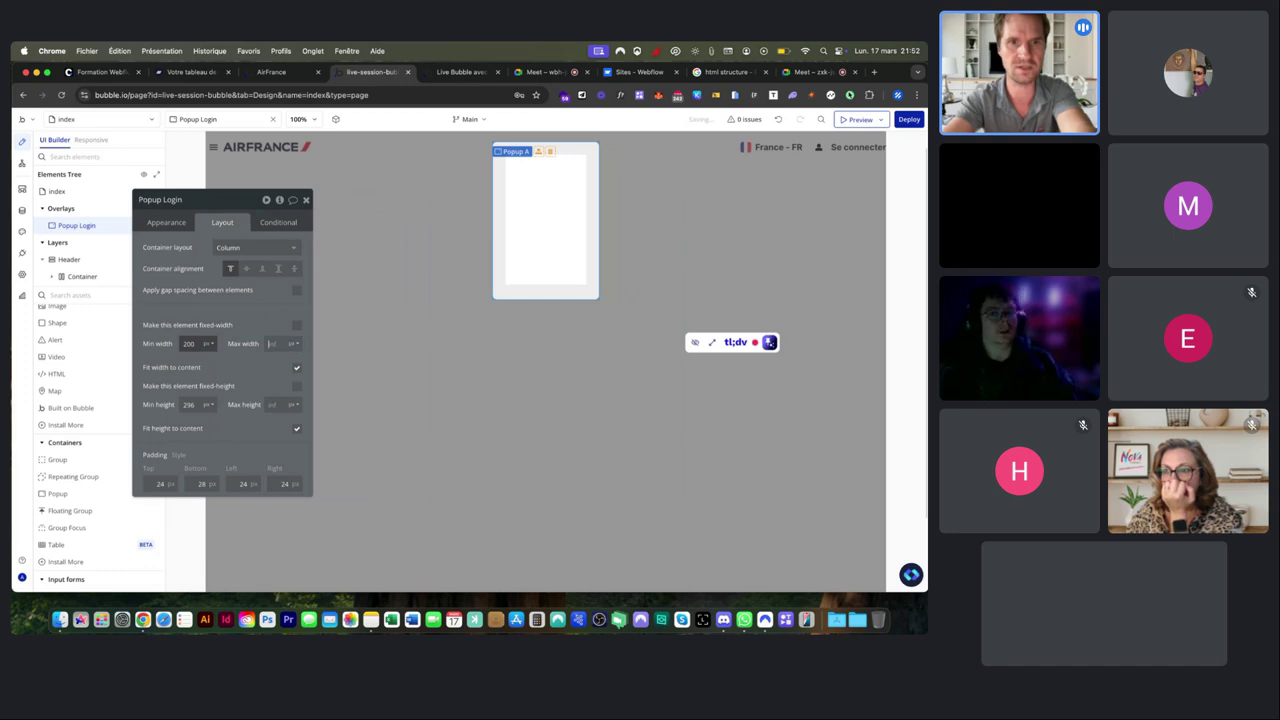
{"action": "type", "text": "600"}
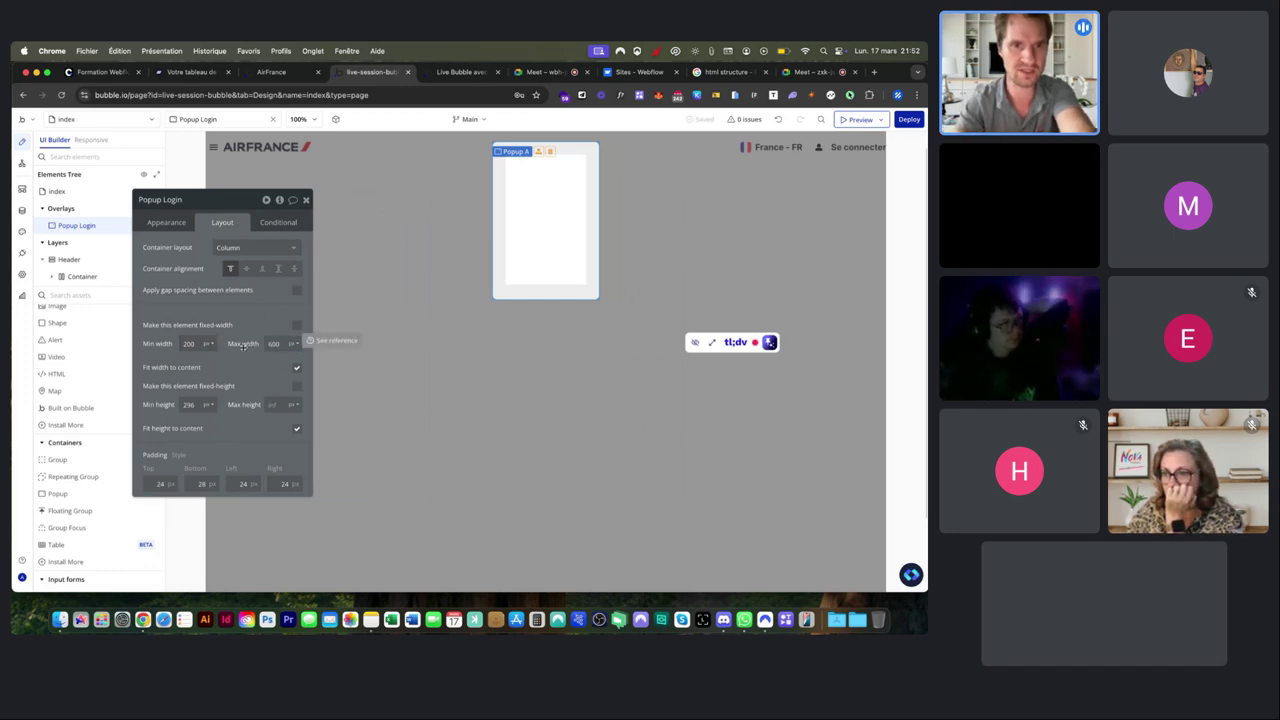
{"action": "left_click", "coordinate": [296, 367]}
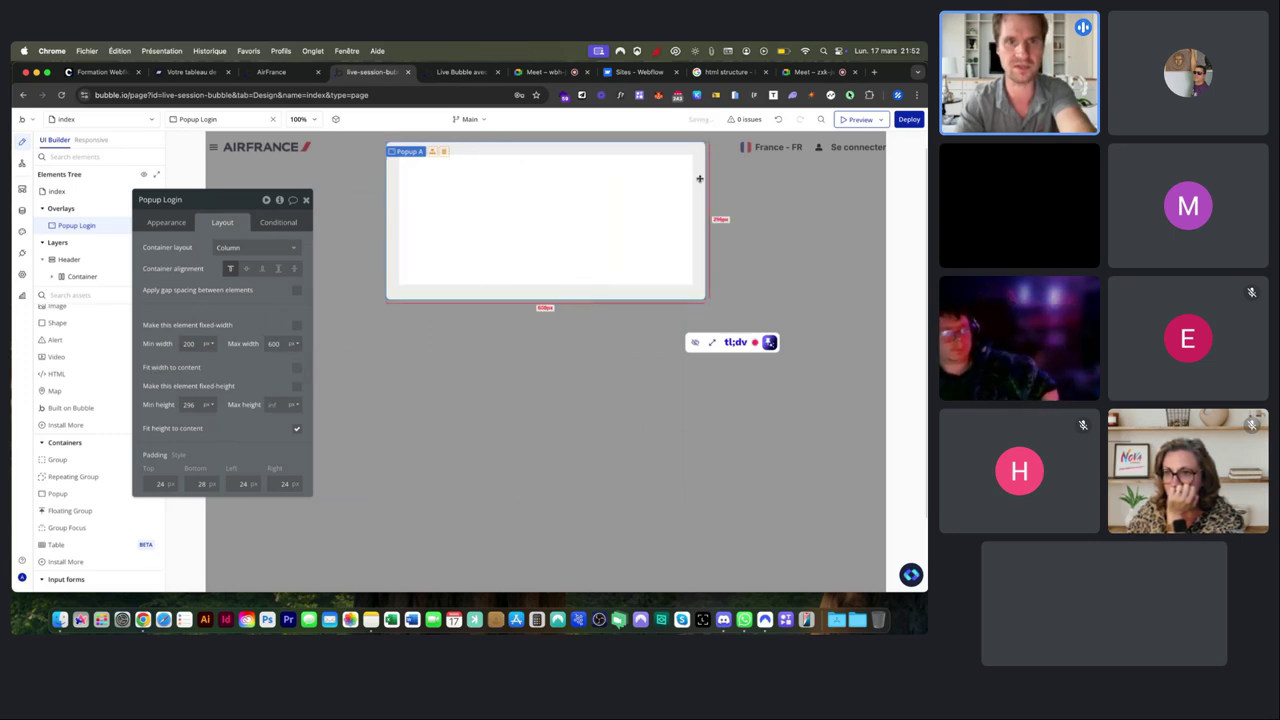
{"action": "left_click", "coordinate": [178, 404]}
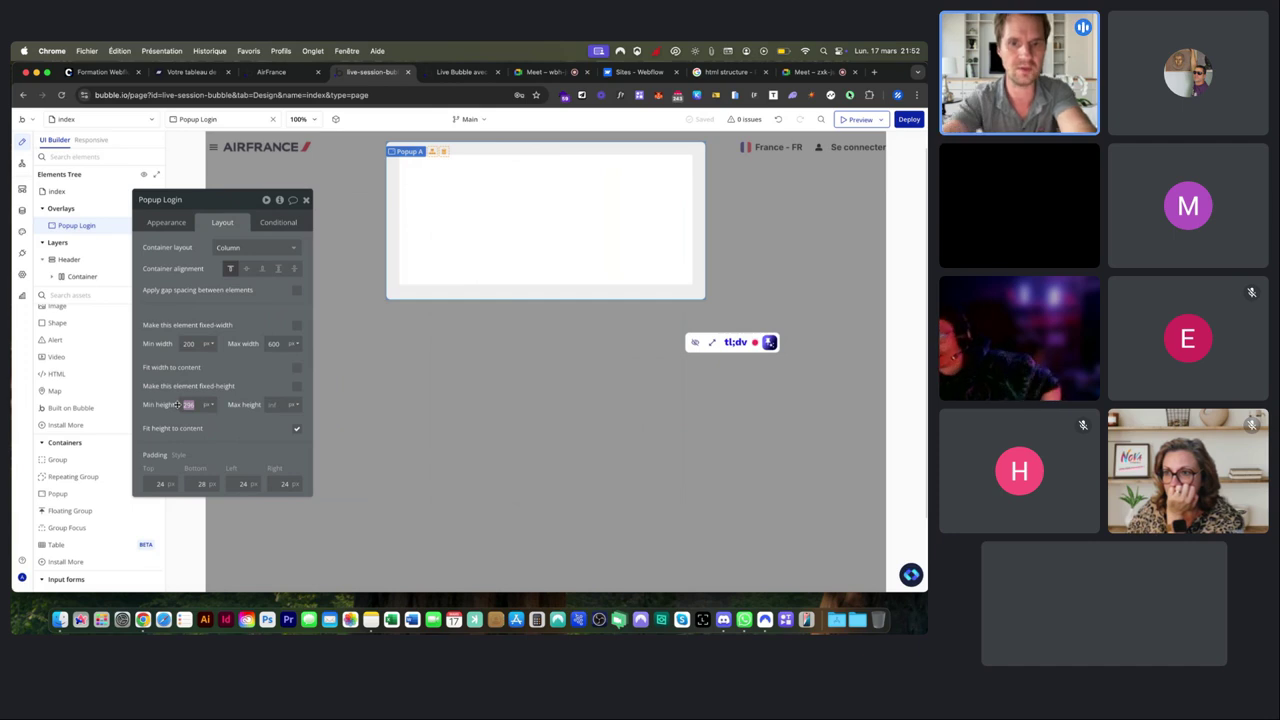
{"action": "type", "text": "350"}
{"action": "key", "text": "Return"}
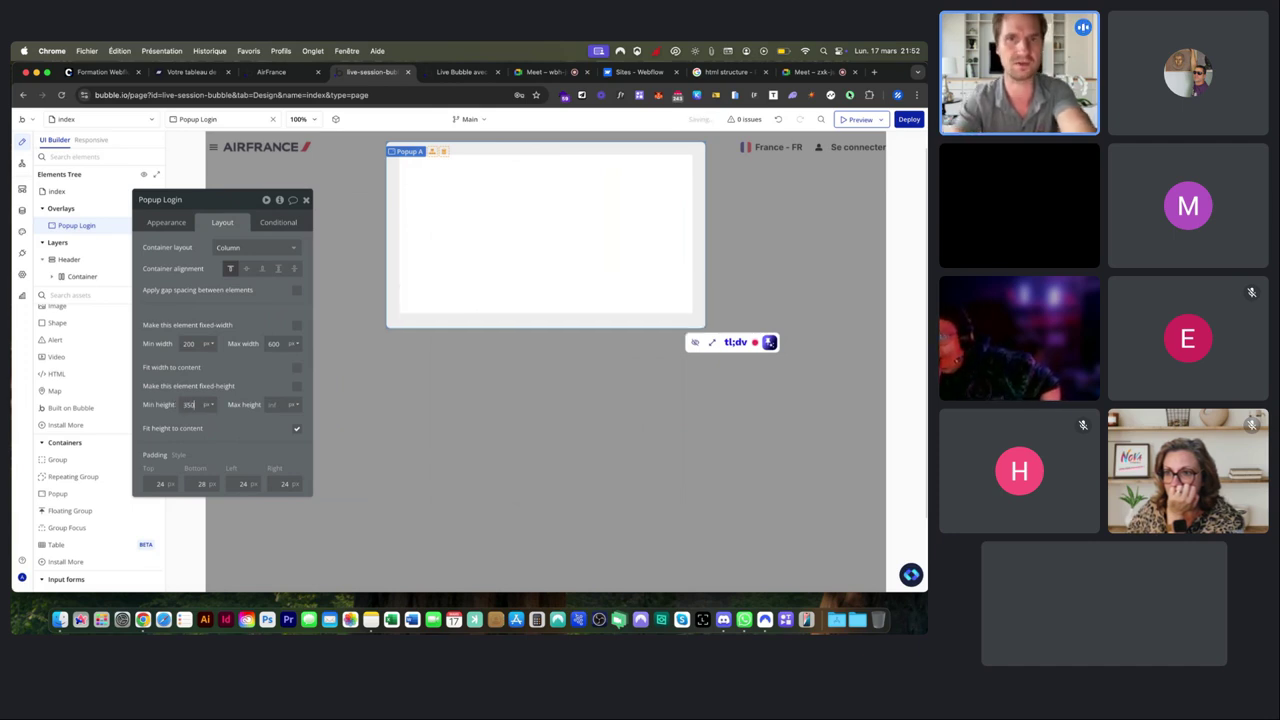
{"action": "scroll", "coordinate": [90, 352], "scroll_direction": "up", "scroll_amount": 3}
{"action": "left_click_drag", "start_coordinate": [55, 330], "coordinate": [514, 194]}
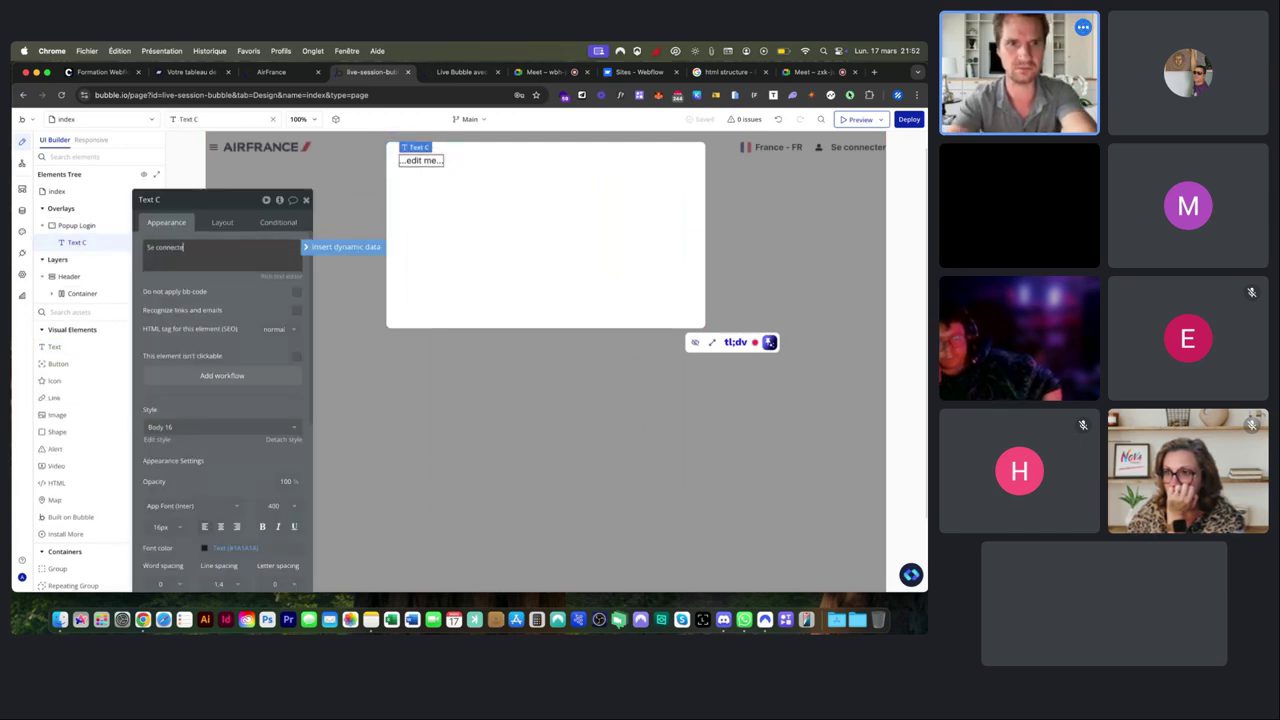
Center the popup text horizontally and apply the Body 18 style.
{"action": "left_click", "coordinate": [220, 223]}
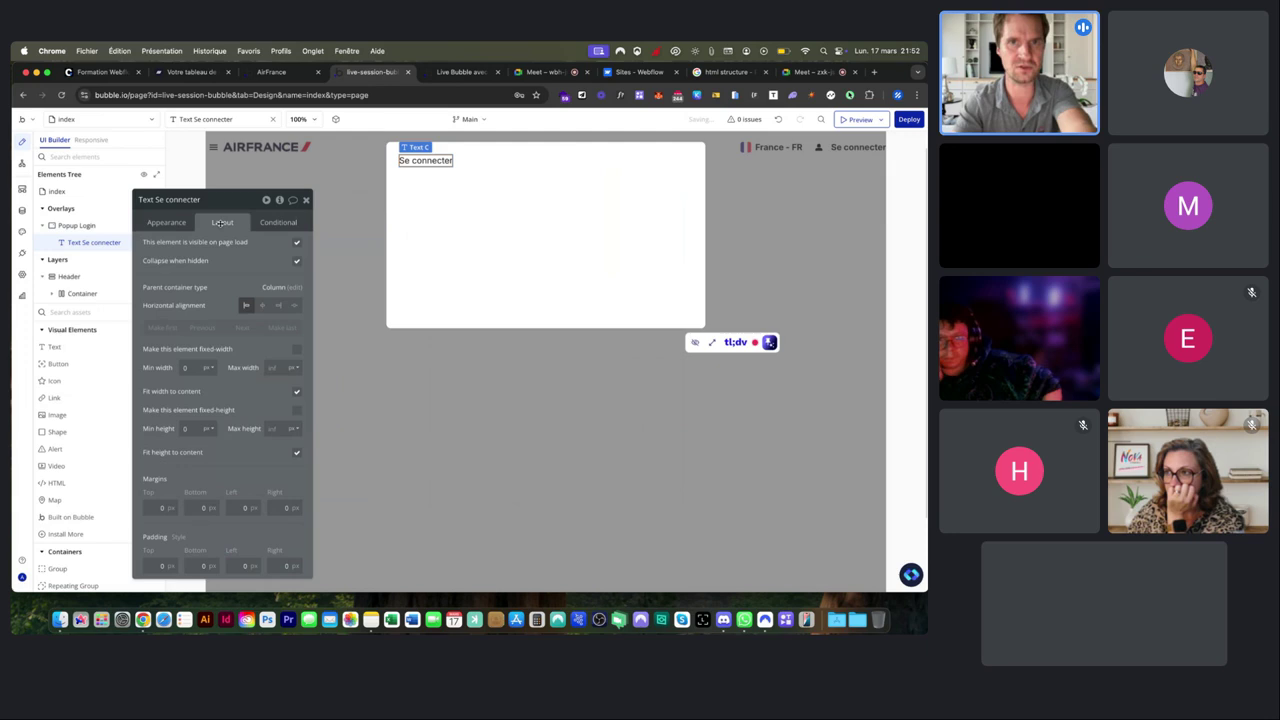
{"action": "left_click", "coordinate": [262, 305]}
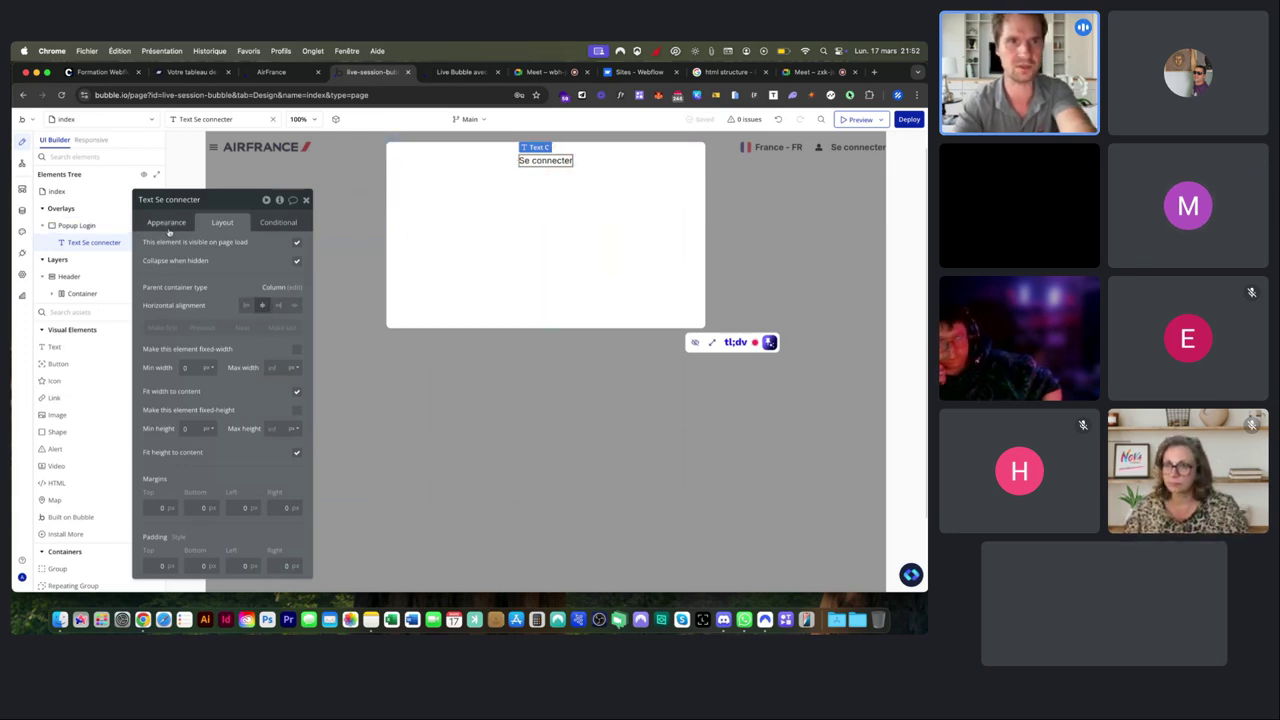
{"action": "left_click", "coordinate": [166, 222]}
{"action": "left_click", "coordinate": [183, 428]}
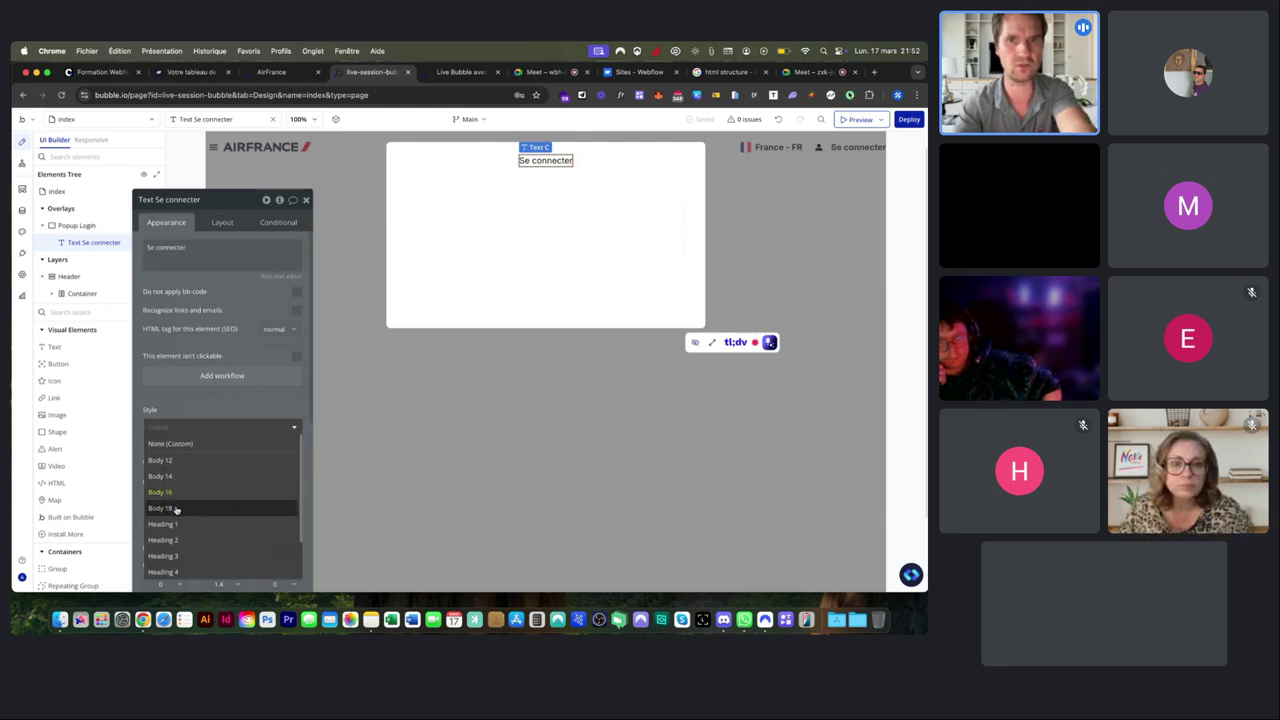
{"action": "left_click", "coordinate": [177, 509]}
Replace the popup text's content with 'S'inscrire'.
{"action": "left_click", "coordinate": [532, 231]}
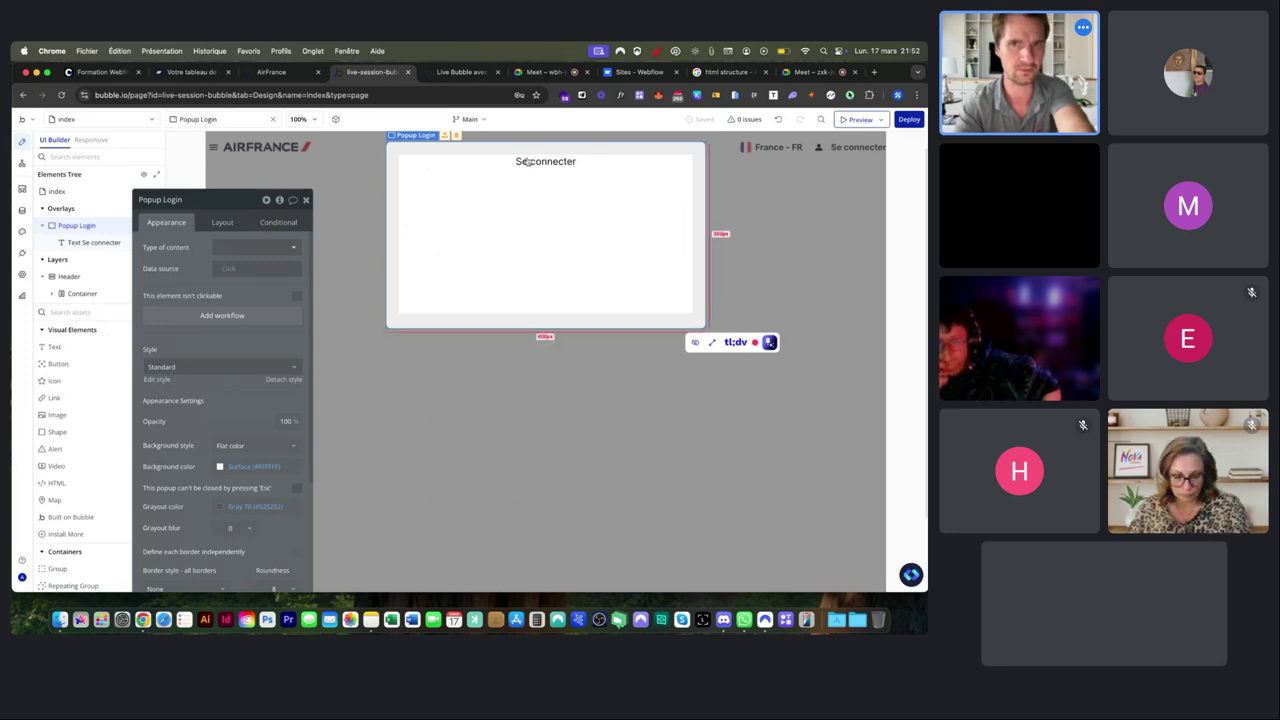
{"action": "left_click", "coordinate": [92, 242]}
{"action": "triple_click", "coordinate": [274, 264]}
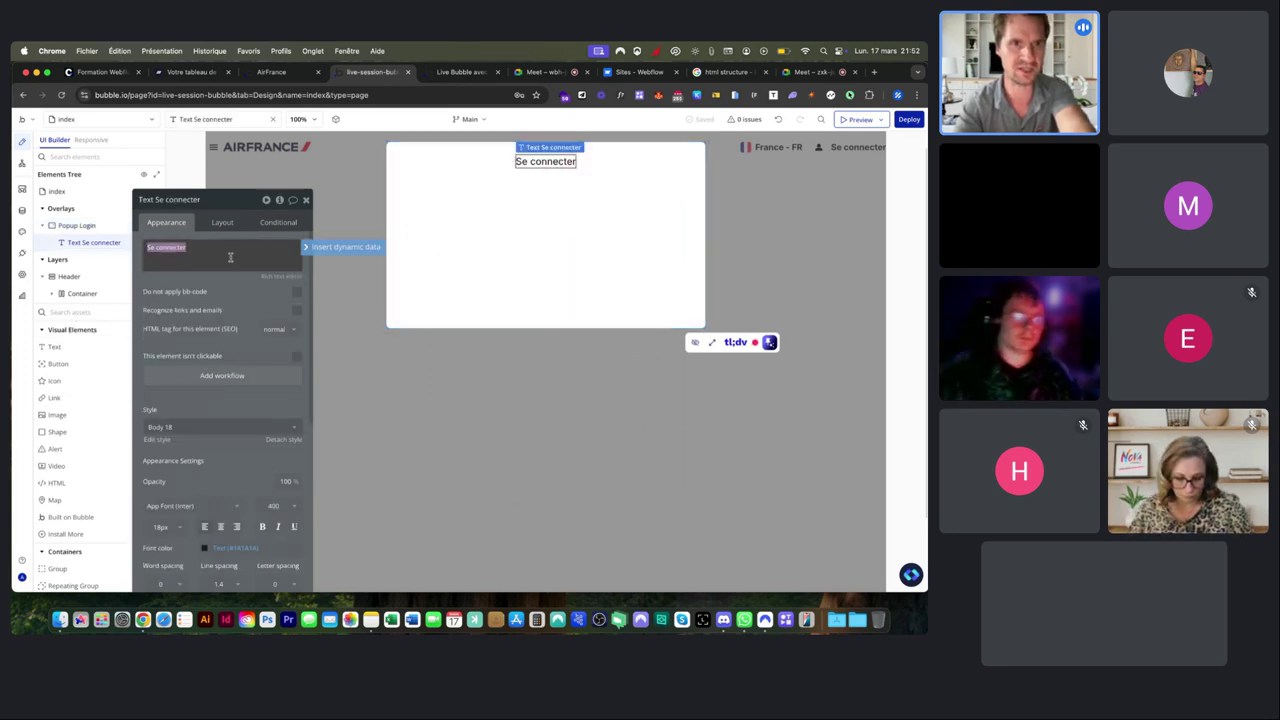
{"action": "type", "text": "S'inscrire"}
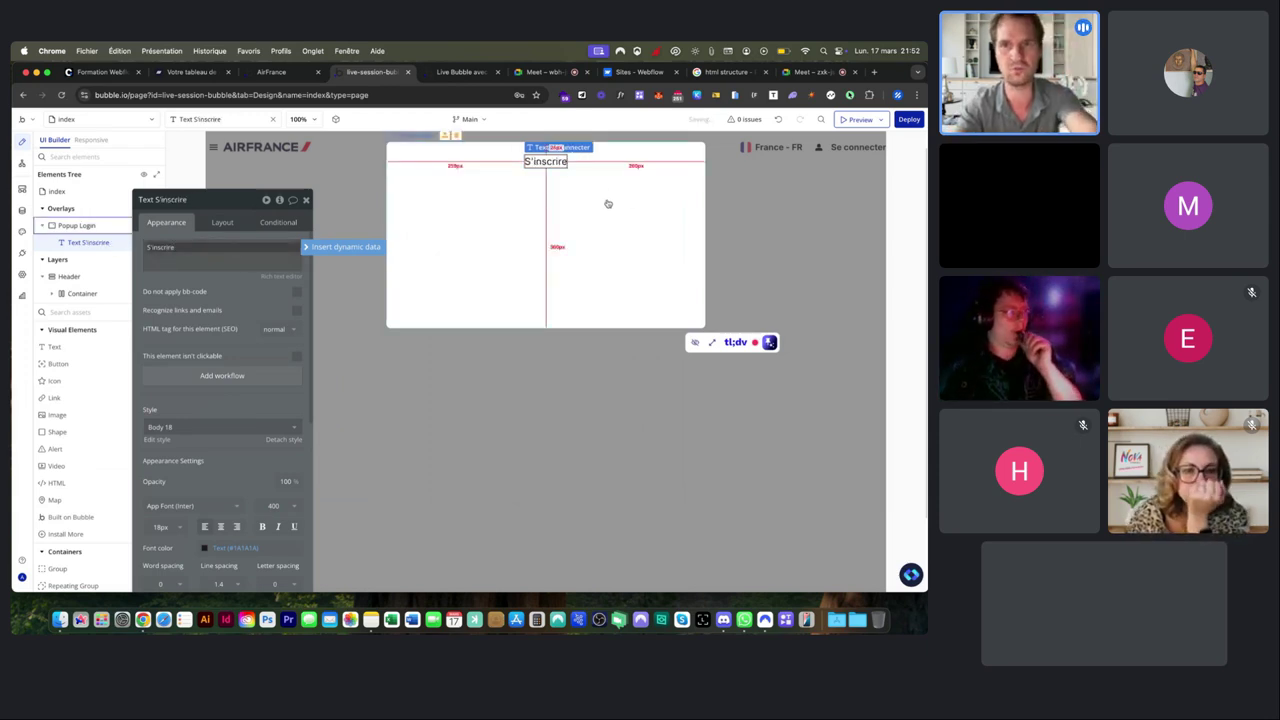
{"action": "left_click", "coordinate": [789, 167]}
{"action": "left_click", "coordinate": [859, 151]}
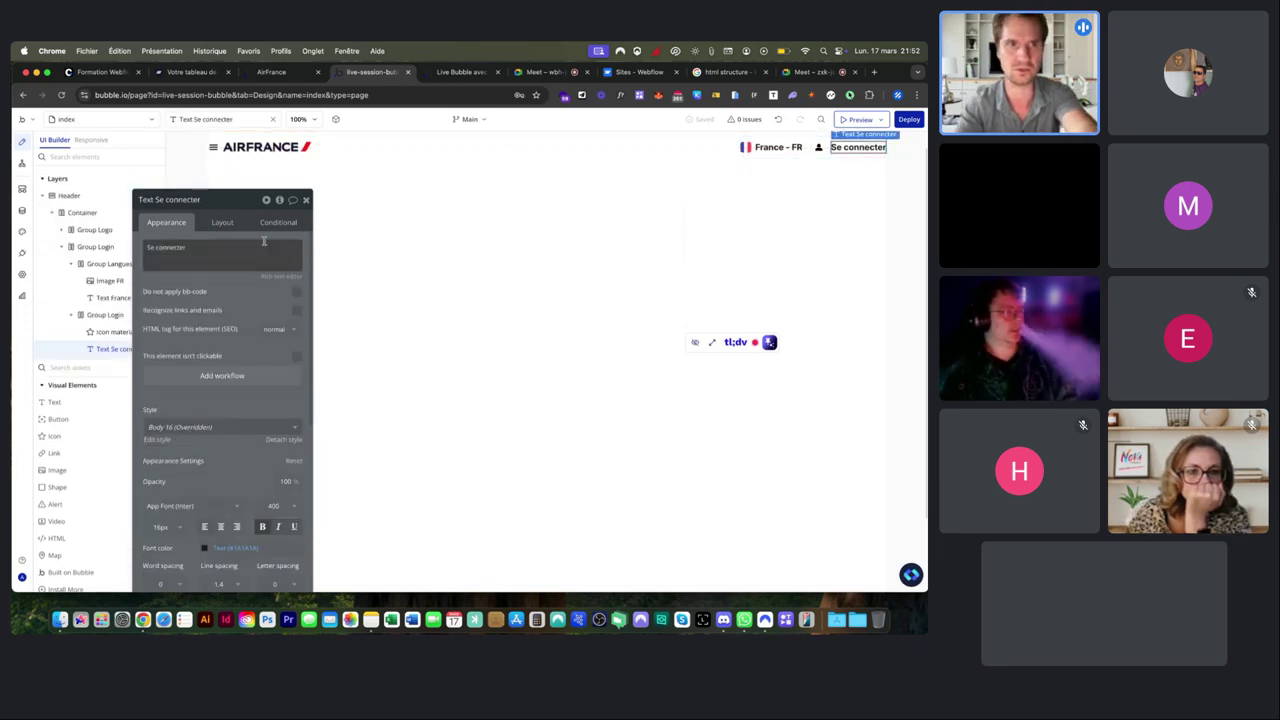
Change the header text to 'Créer un compte' and rename Popup Login to Popup Signup.
{"action": "triple_click", "coordinate": [199, 242]}
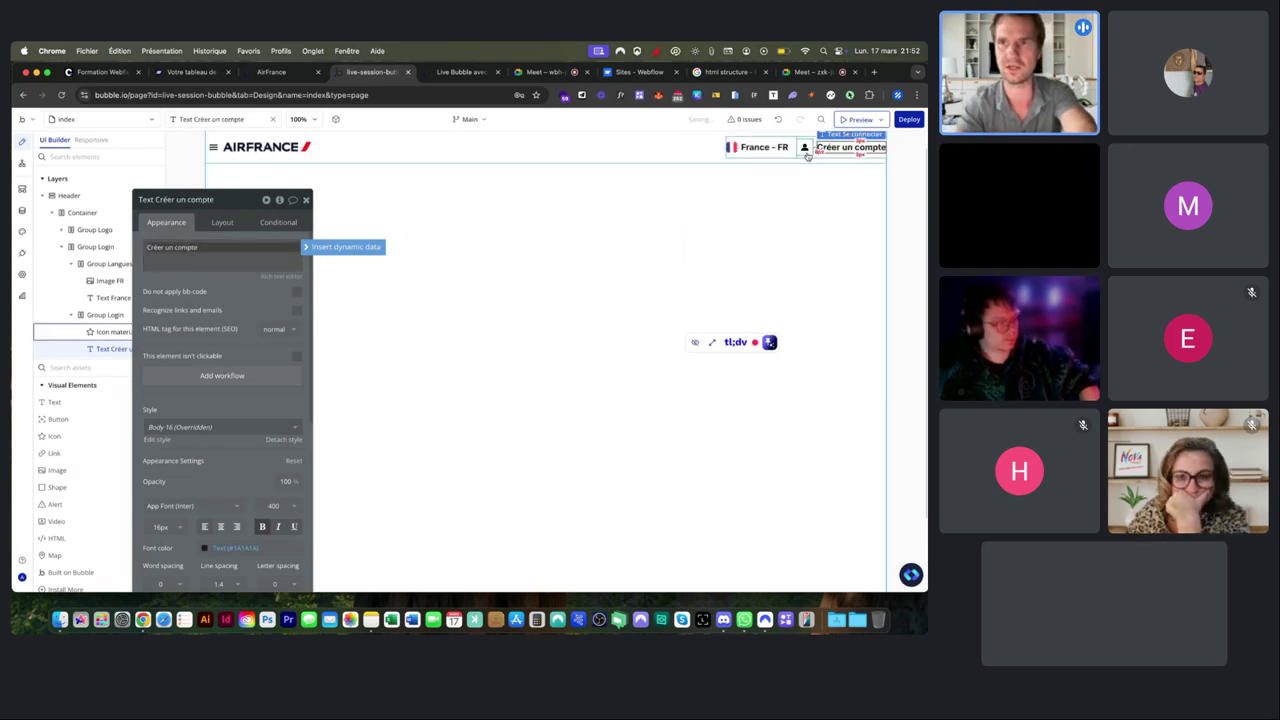
{"action": "scroll", "coordinate": [82, 230], "scroll_direction": "up", "scroll_amount": 2}
{"action": "left_click", "coordinate": [82, 226]}
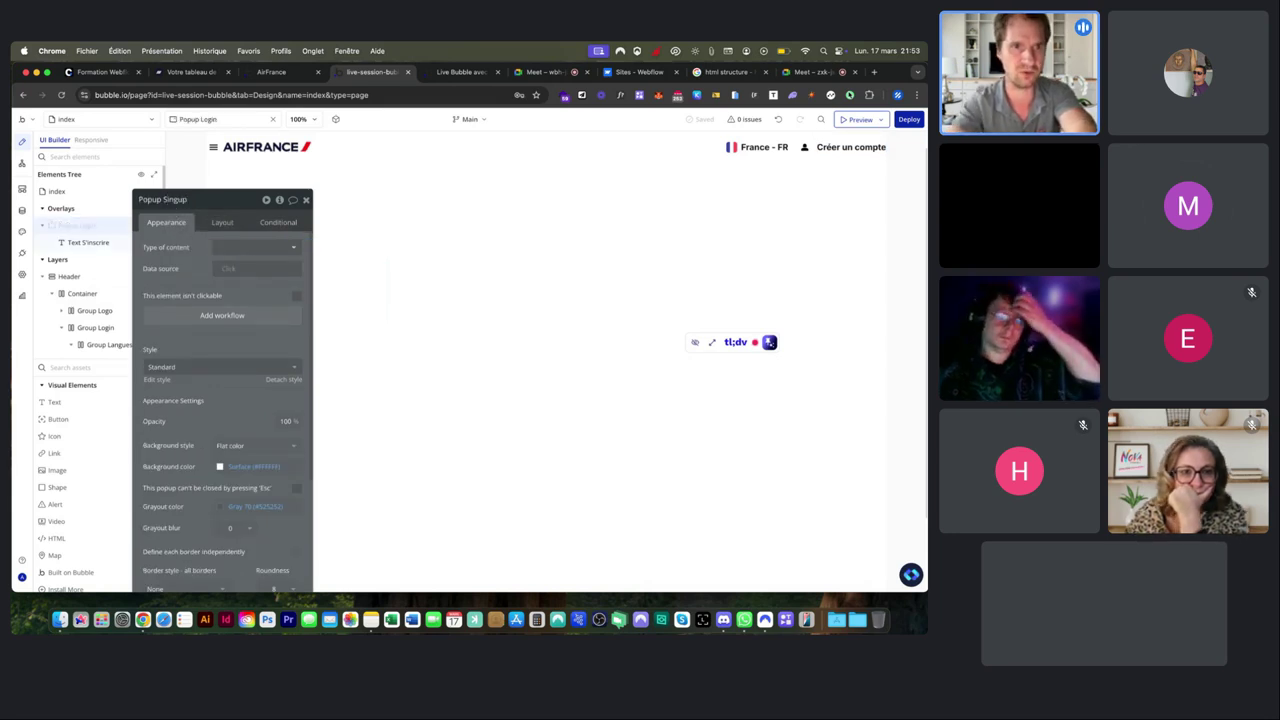
{"action": "type", "text": "nup"}
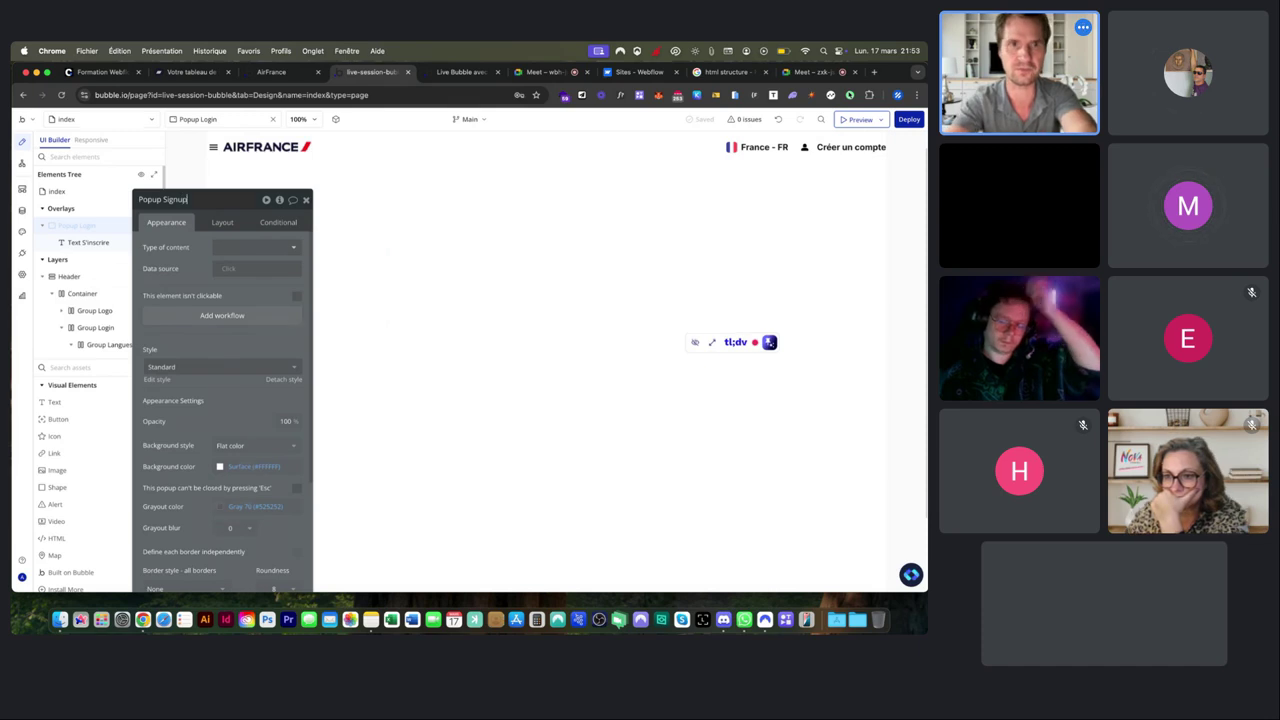
{"action": "left_click_drag", "start_coordinate": [168, 204], "coordinate": [222, 204]}
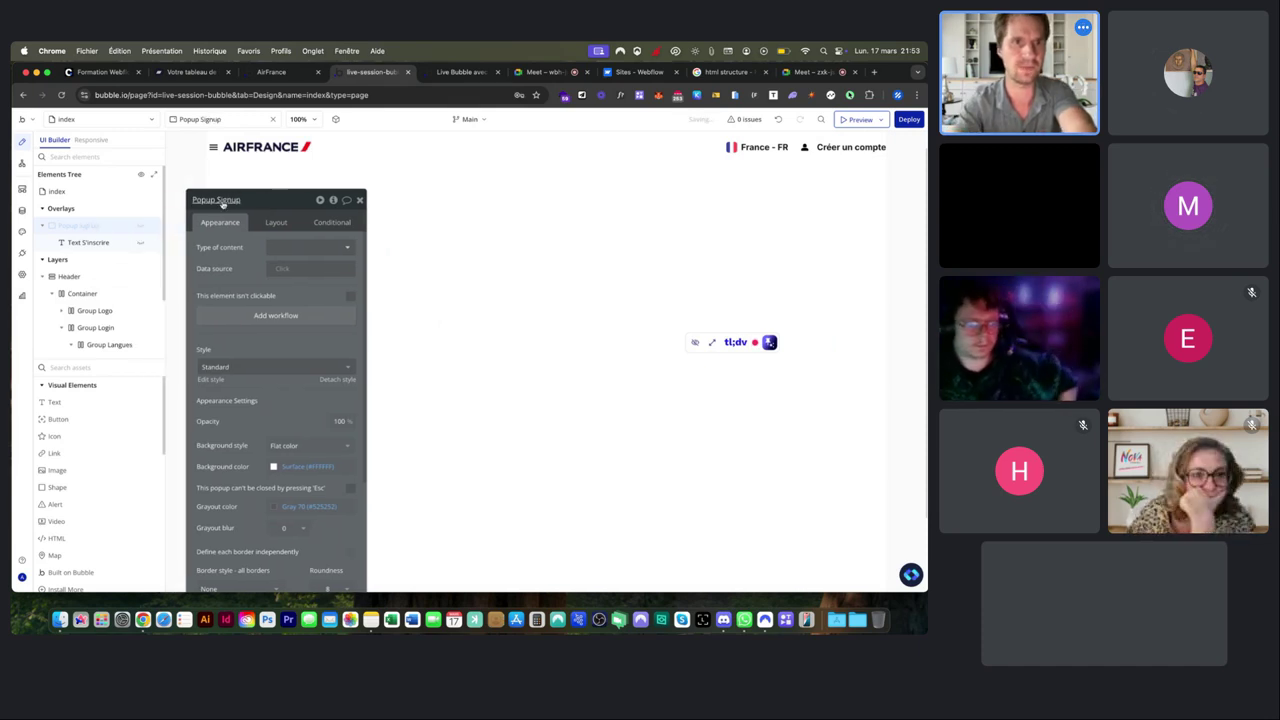
{"action": "left_click", "coordinate": [142, 228]}
{"action": "left_click", "coordinate": [142, 228]}
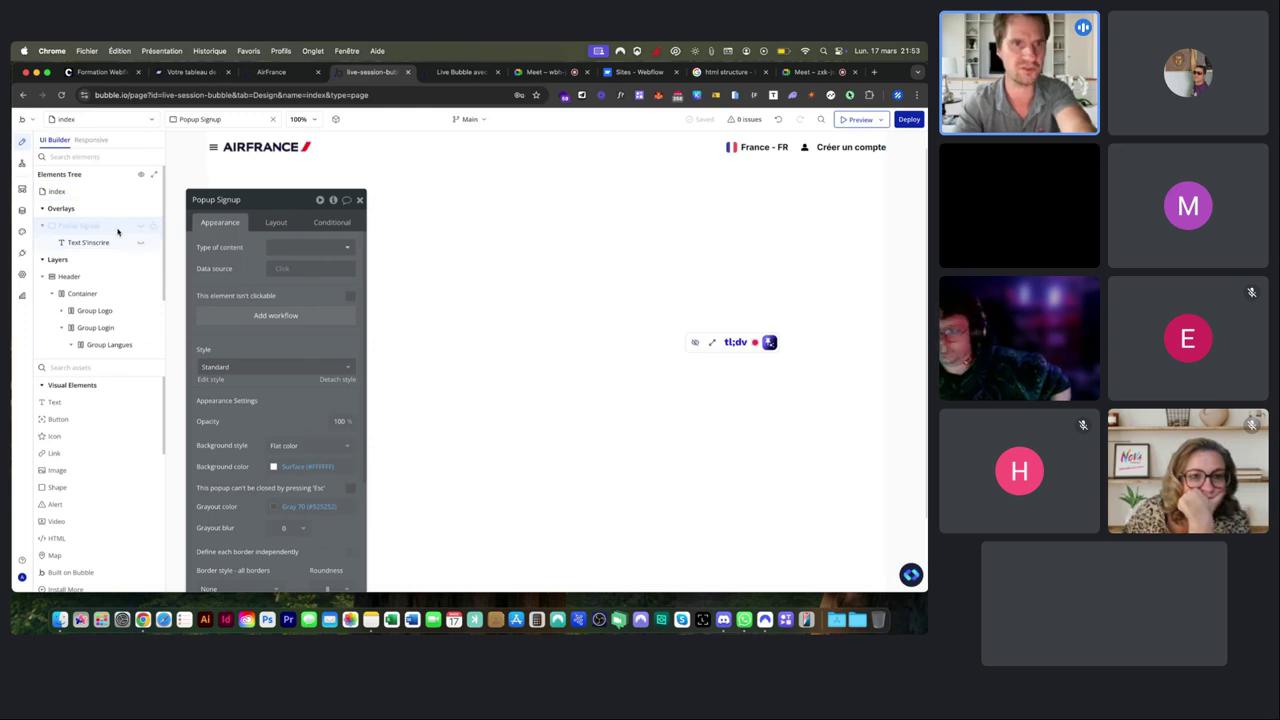
{"action": "left_click", "coordinate": [142, 228]}
Turn on 20 px gap spacing between the Popup Signup elements.
{"action": "left_click", "coordinate": [555, 165]}
{"action": "left_click", "coordinate": [277, 223]}
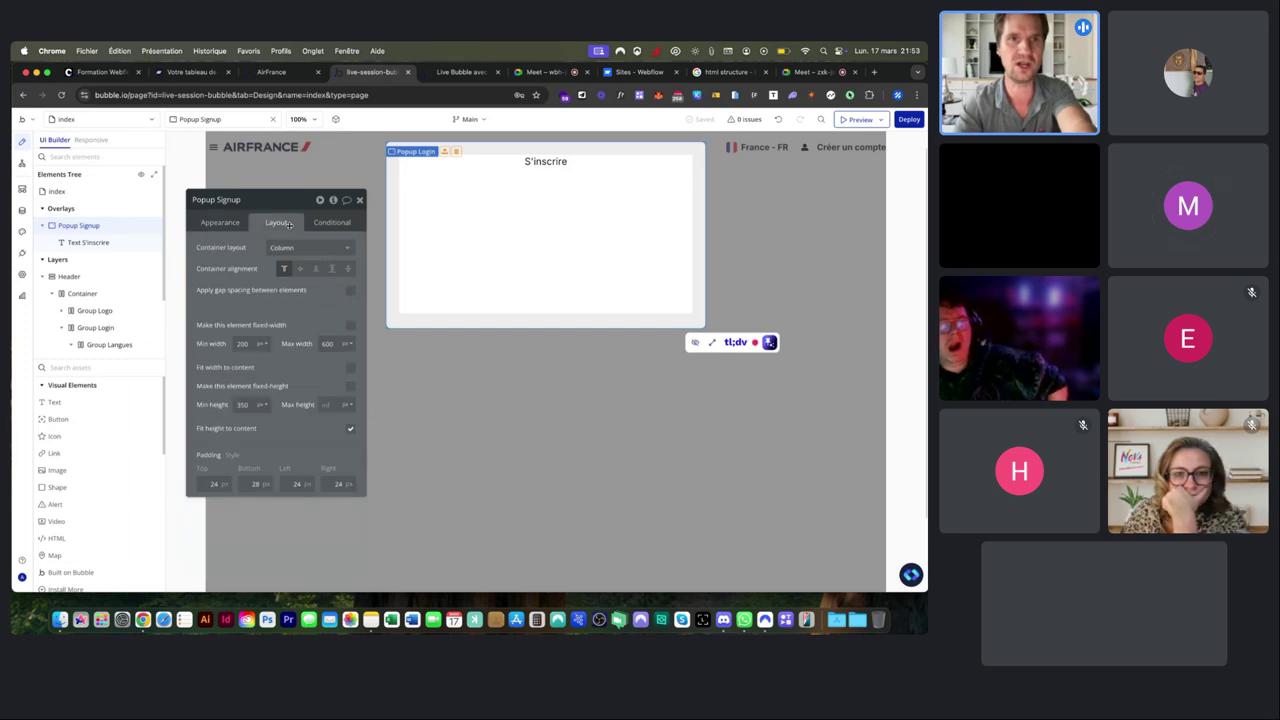
{"action": "left_click", "coordinate": [350, 290]}
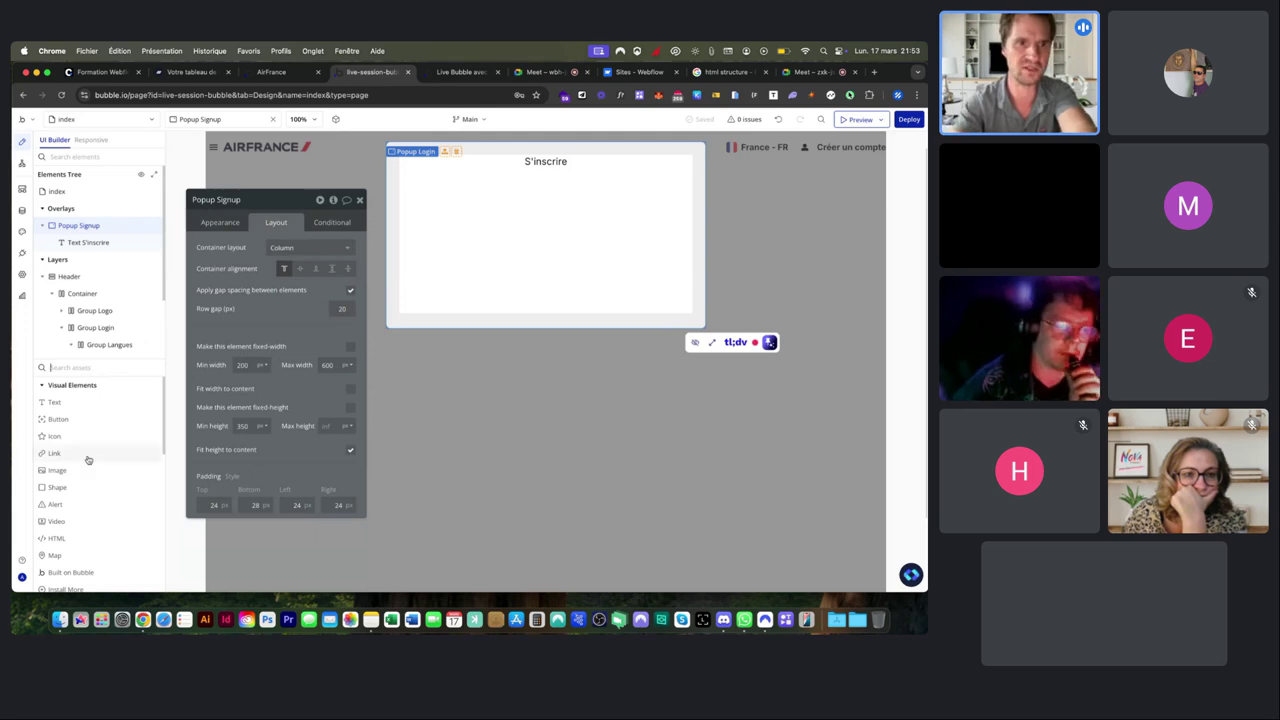
{"action": "scroll", "coordinate": [80, 460], "scroll_direction": "down", "scroll_amount": 5}
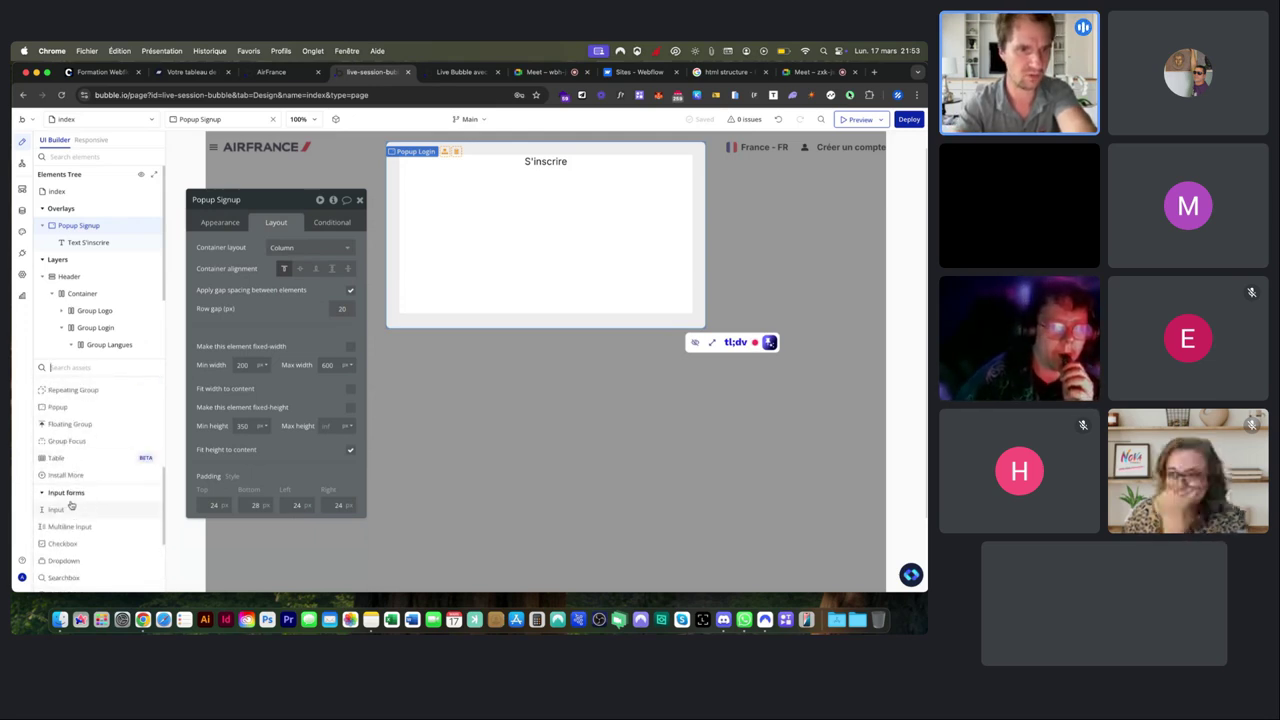
{"action": "scroll", "coordinate": [68, 495], "scroll_direction": "down", "scroll_amount": 3}
{"action": "scroll", "coordinate": [70, 489], "scroll_direction": "down", "scroll_amount": 3}
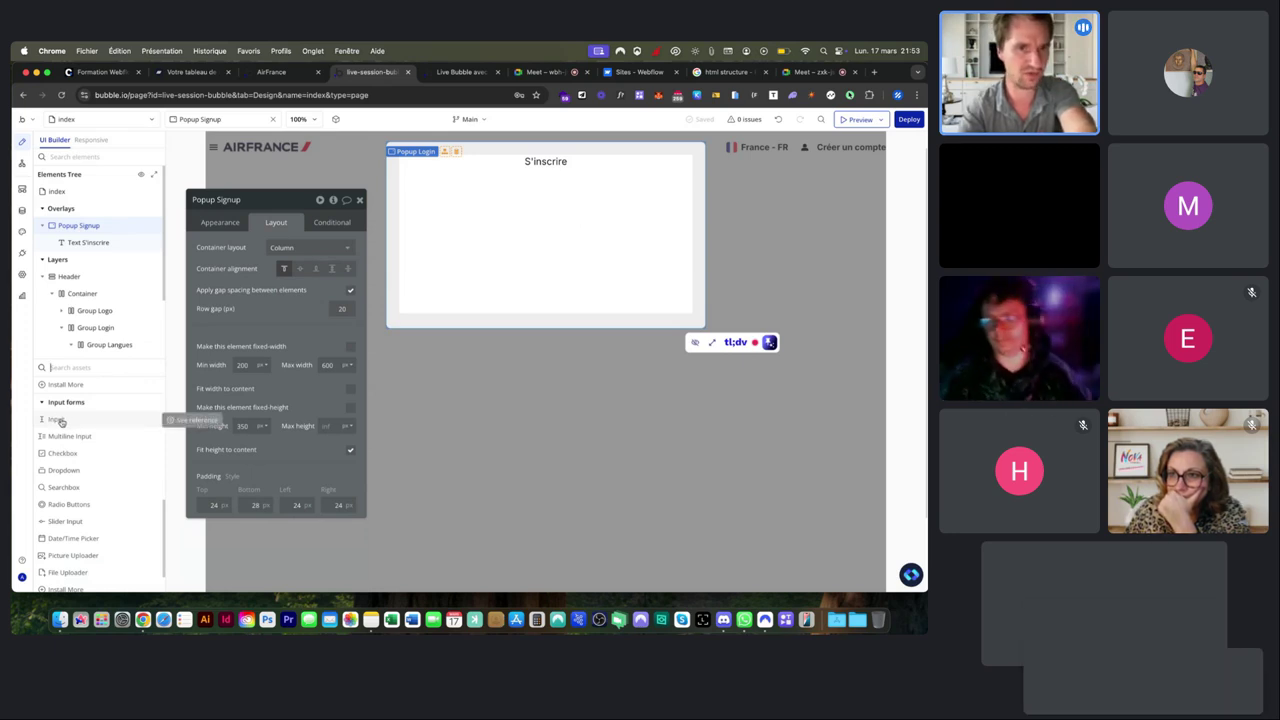
Add an input to the popup named Input Email address with placeholder 'Votre adresse mail'.
{"action": "left_click_drag", "start_coordinate": [69, 421], "coordinate": [487, 223]}
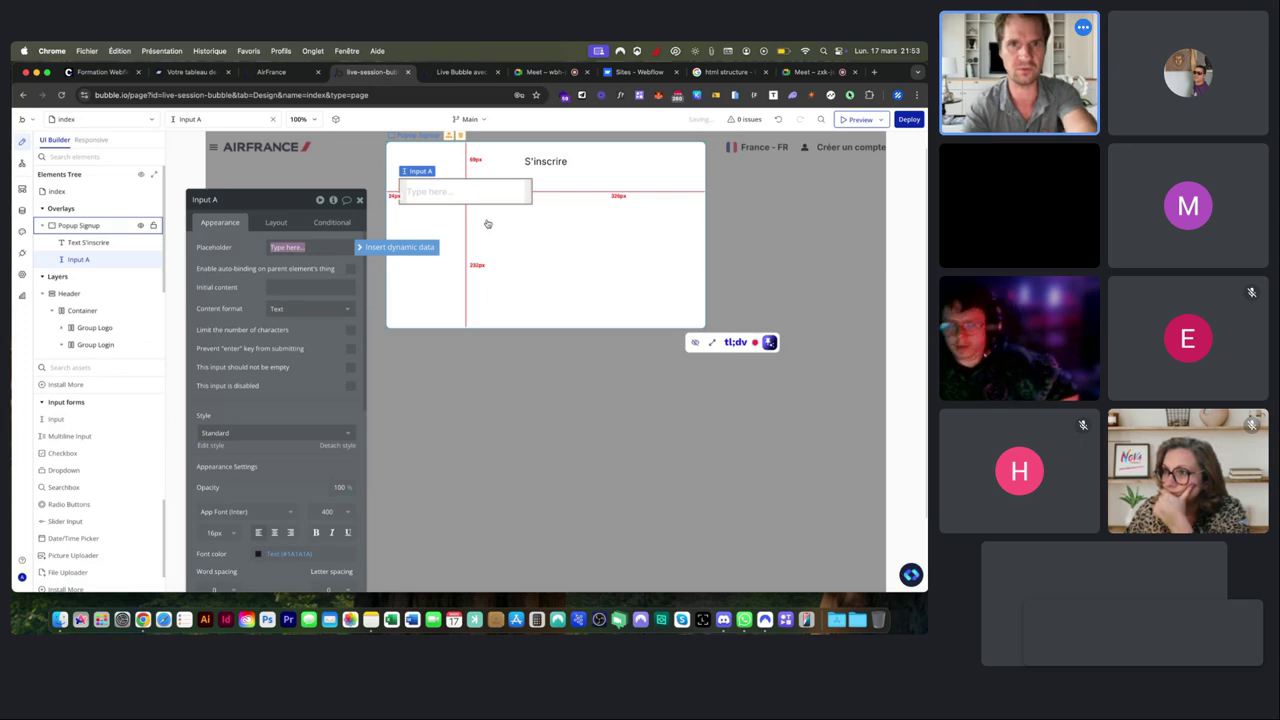
{"action": "left_click", "coordinate": [225, 207]}
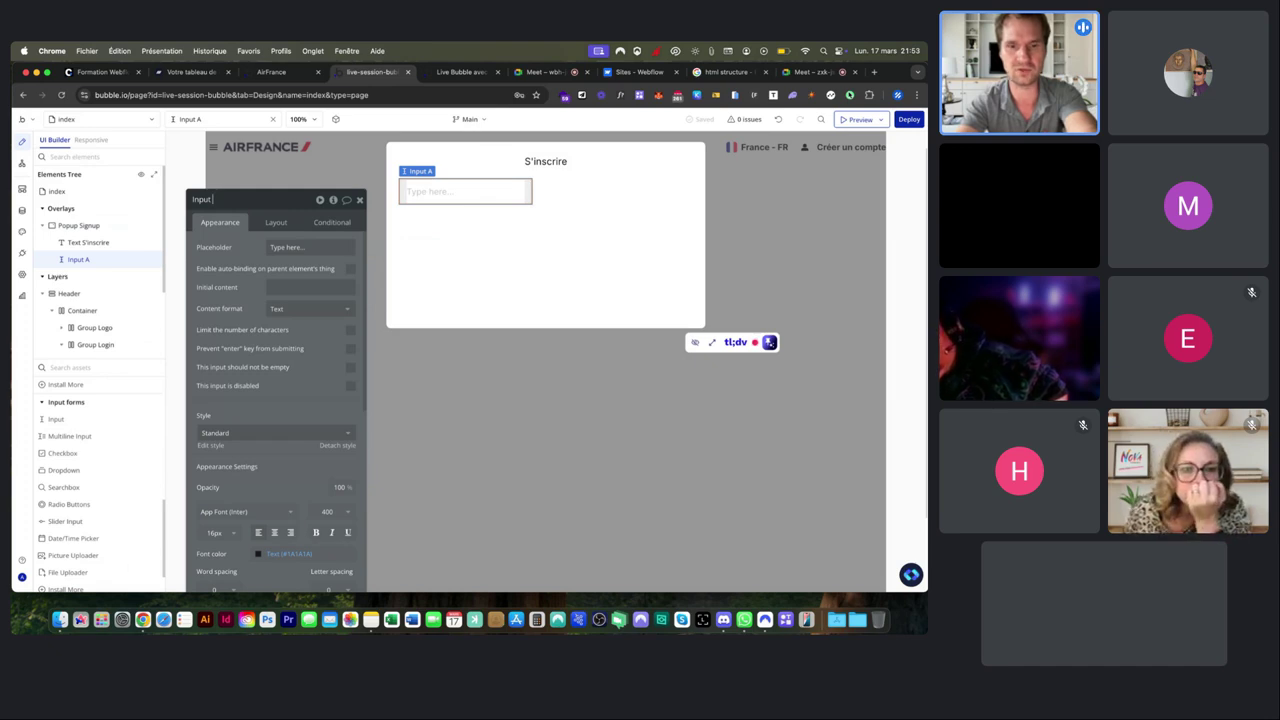
{"action": "type", "text": "Email address"}
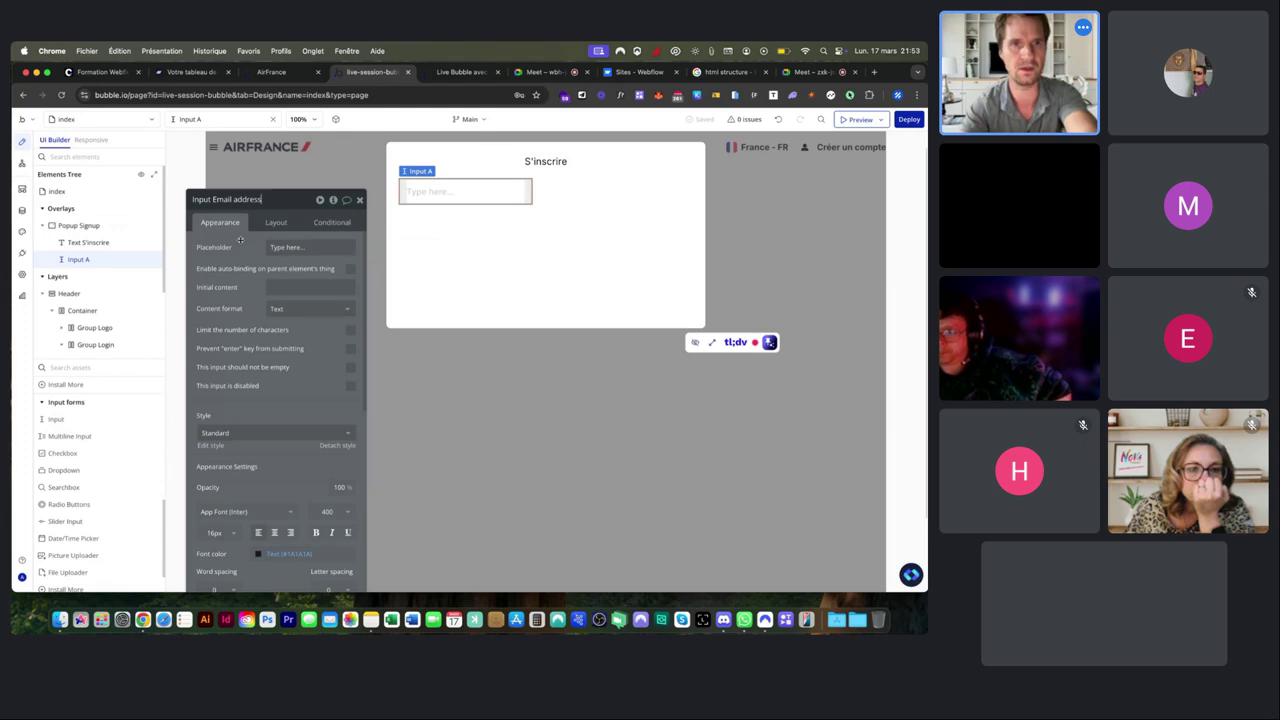
{"action": "left_click", "coordinate": [300, 247]}
{"action": "type", "text": "Votre adresse mail"}
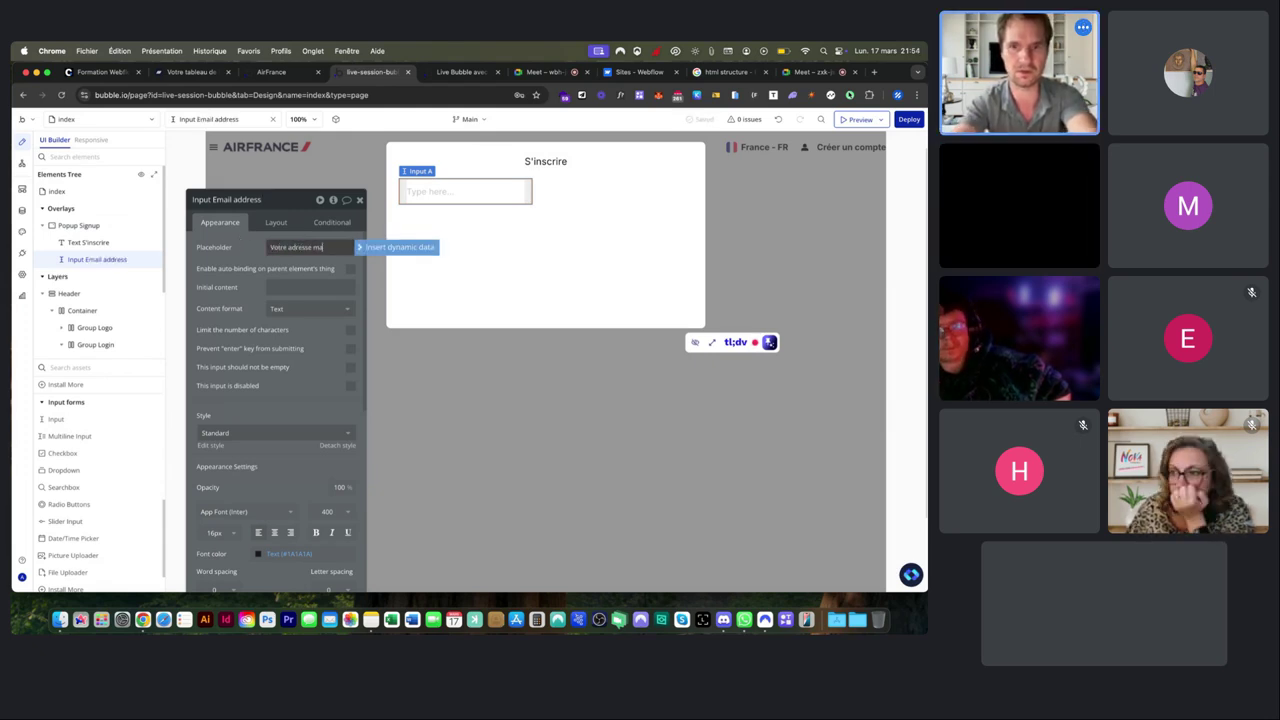
Set Input Email address's content format to Email.
{"action": "left_click", "coordinate": [300, 309]}
{"action": "left_click", "coordinate": [284, 358]}
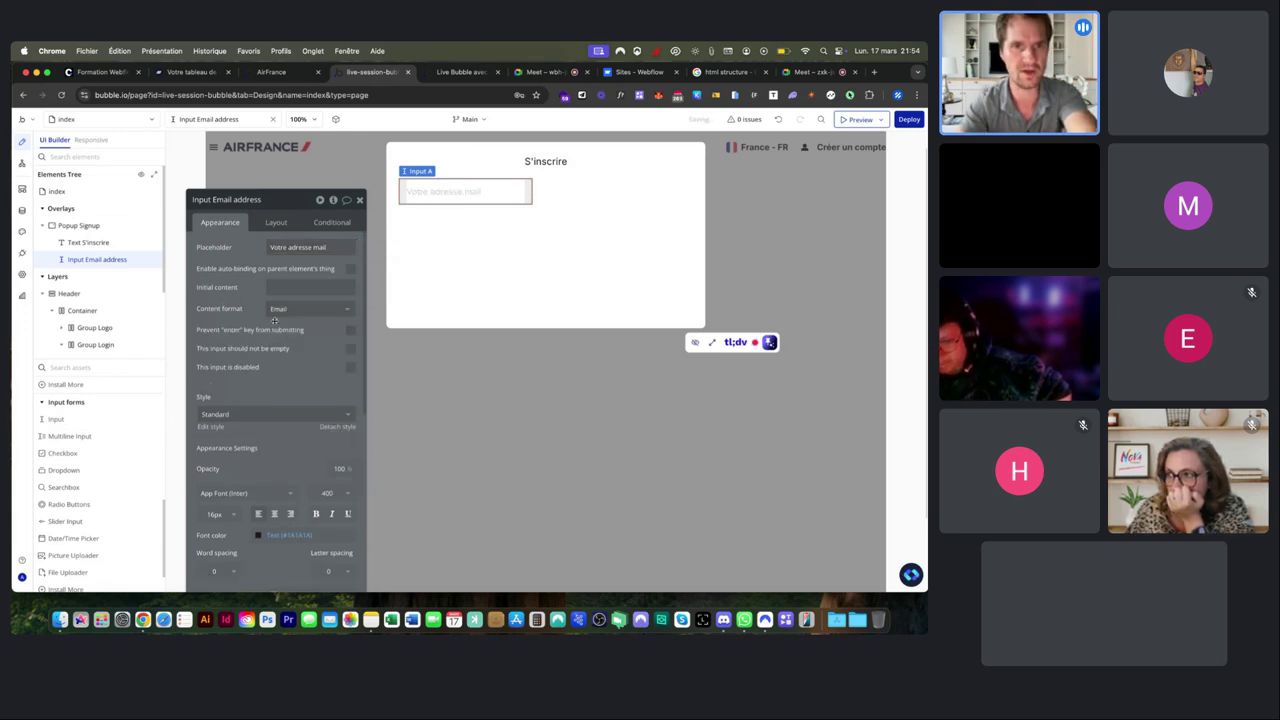
{"action": "left_click", "coordinate": [280, 314]}
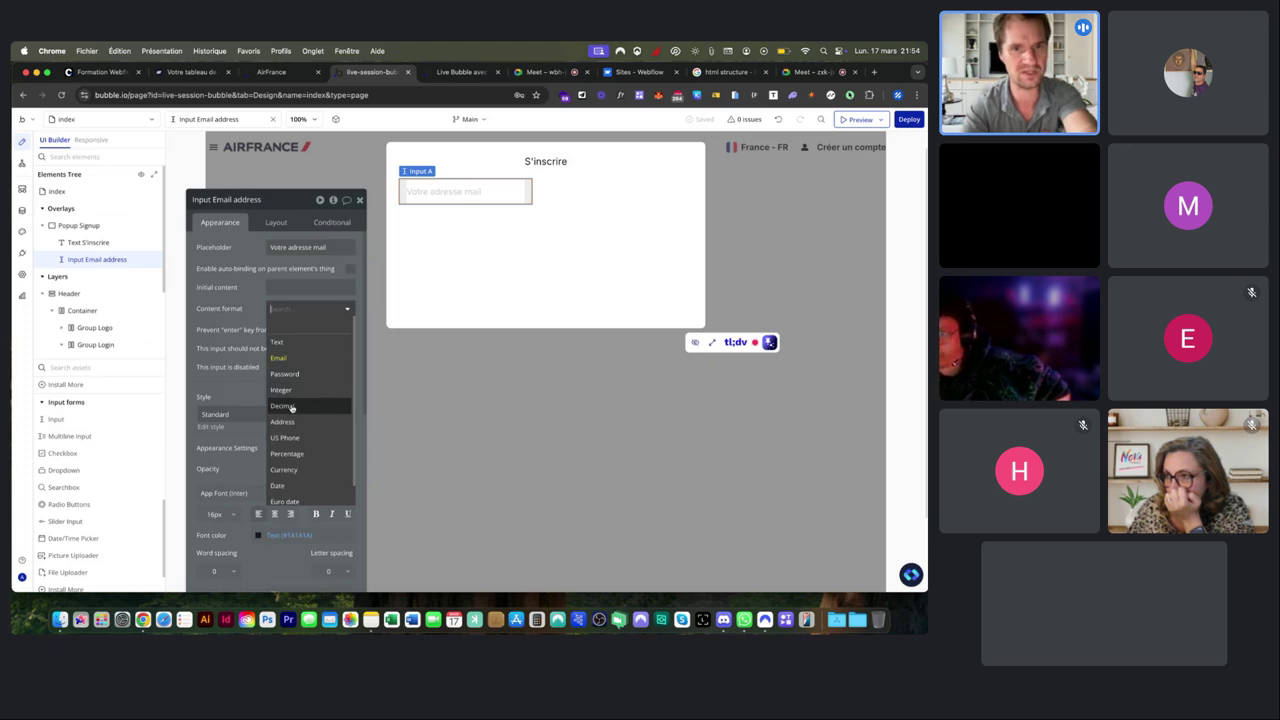
{"action": "scroll", "coordinate": [291, 469], "scroll_direction": "down", "scroll_amount": 1}
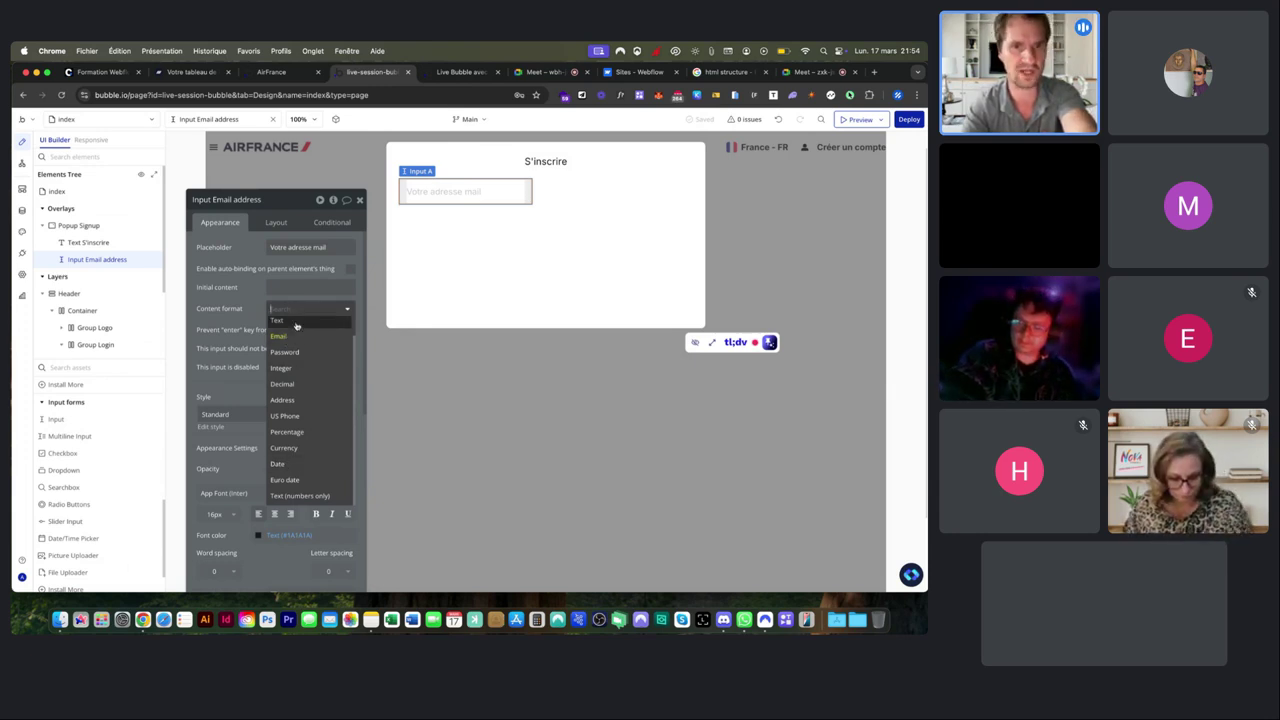
{"action": "left_click", "coordinate": [253, 295]}
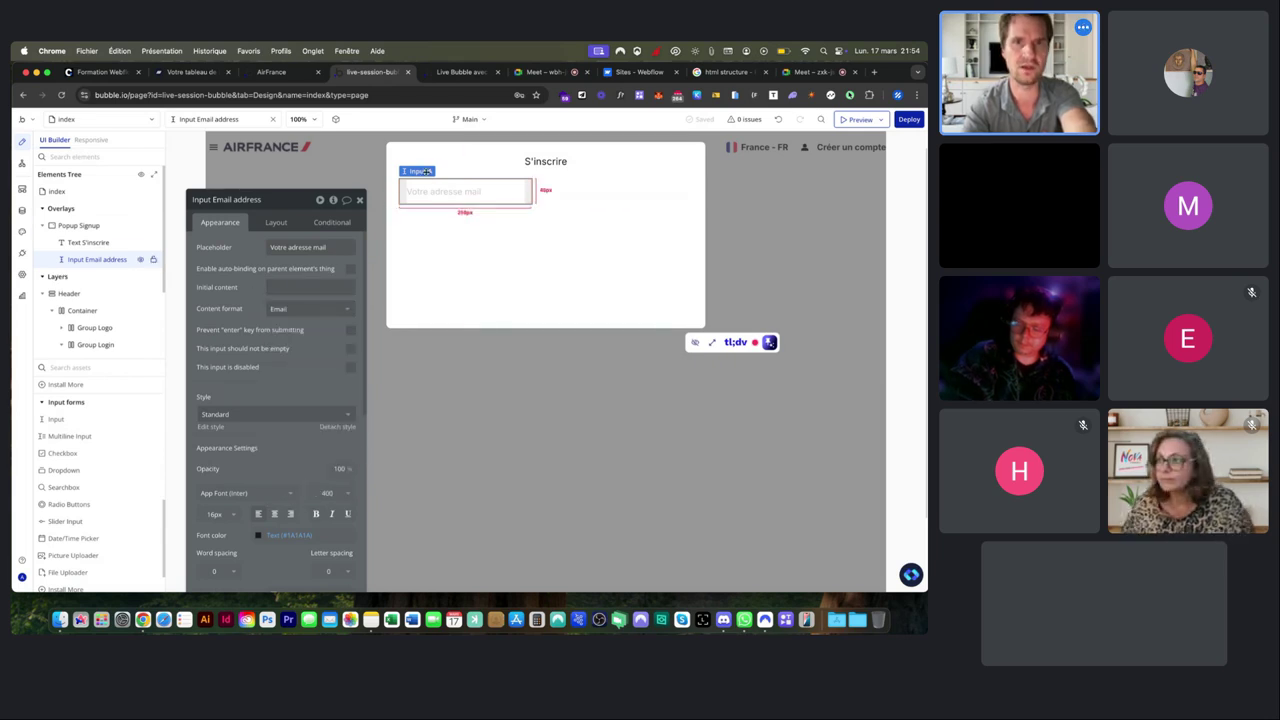
Make Input Email address stretch across the popup with a 250 px minimum width.
{"action": "left_click", "coordinate": [275, 220]}
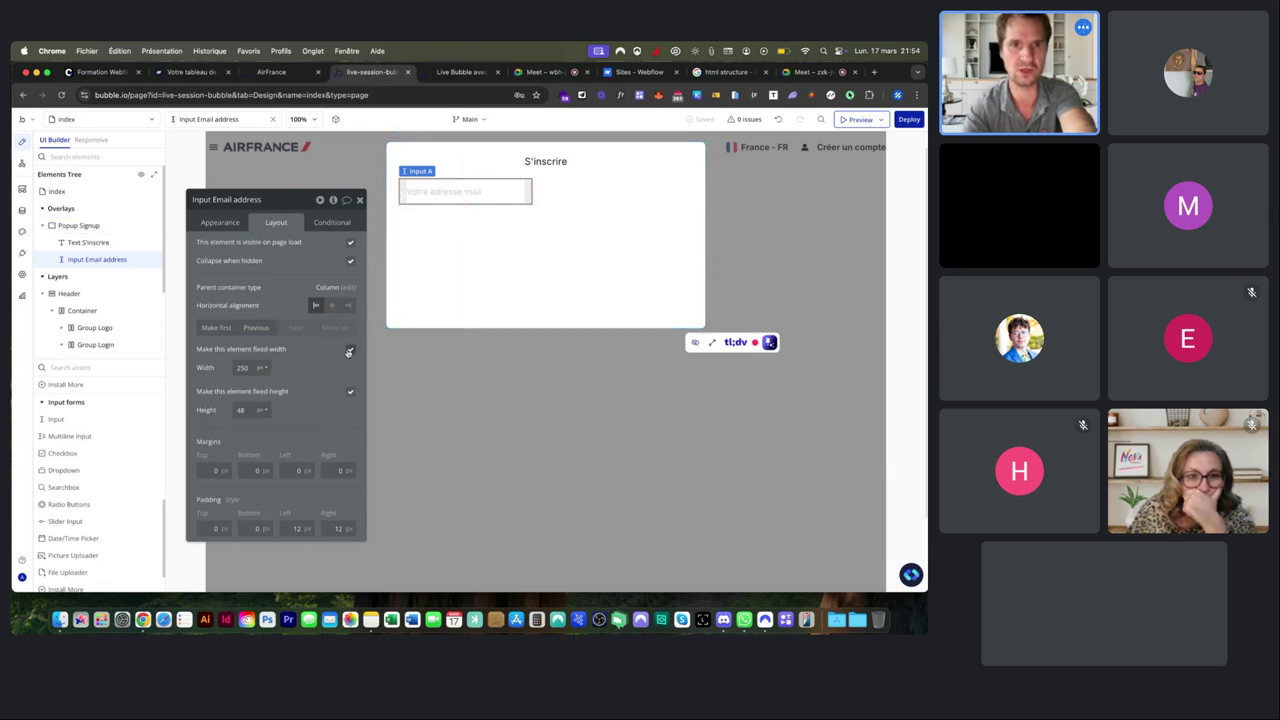
{"action": "left_click", "coordinate": [350, 351]}
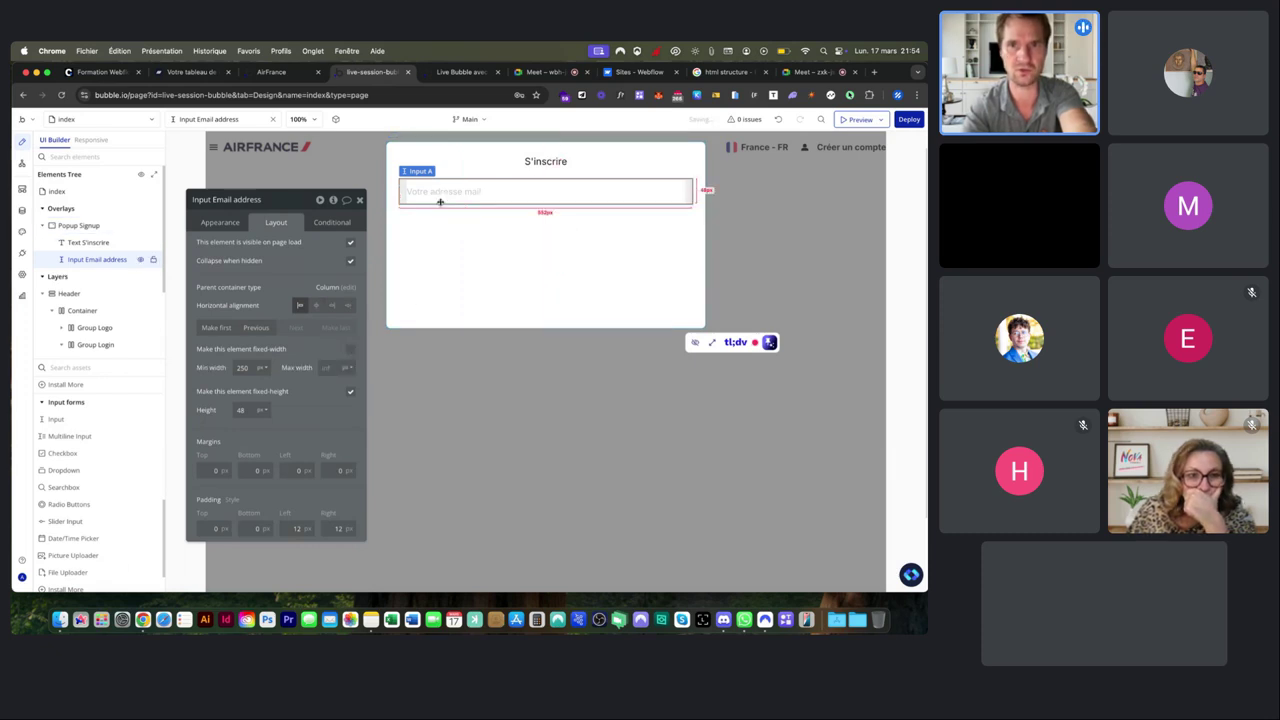
{"action": "left_click", "coordinate": [613, 222]}
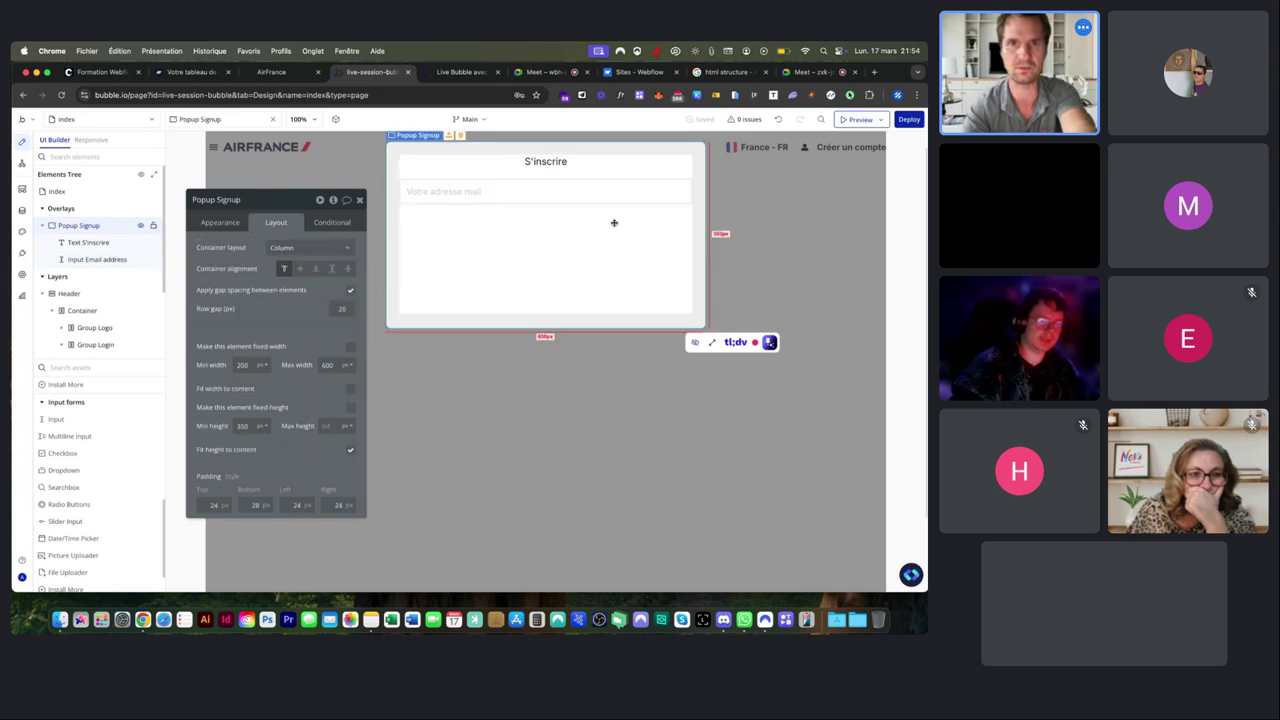
{"action": "left_click", "coordinate": [541, 189]}
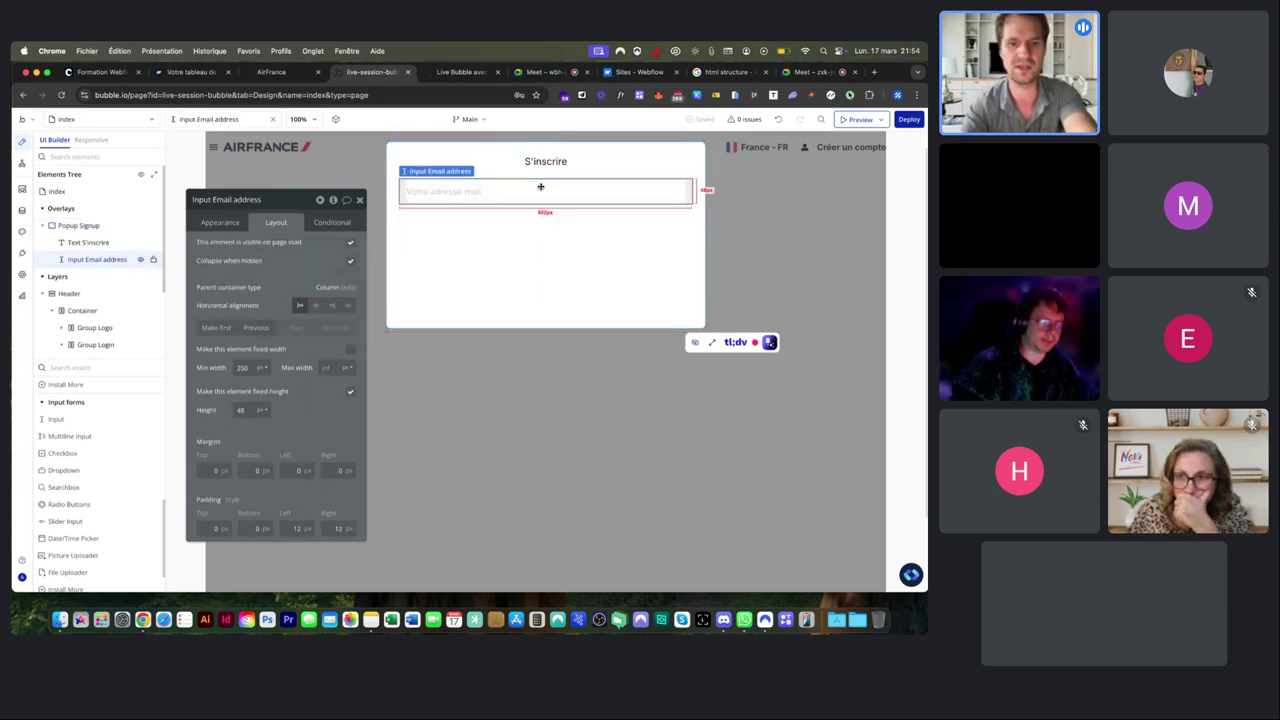
{"action": "right_click", "coordinate": [540, 187]}
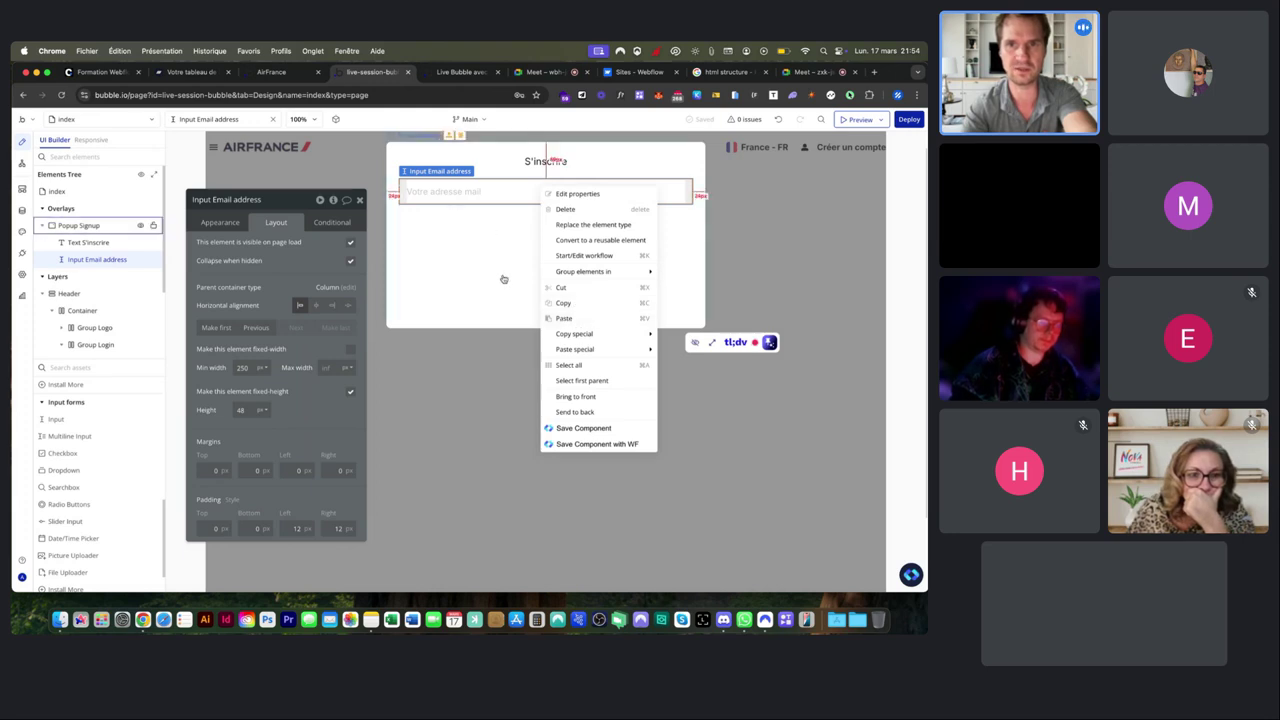
{"action": "left_click", "coordinate": [466, 240]}
{"action": "left_click", "coordinate": [489, 192]}
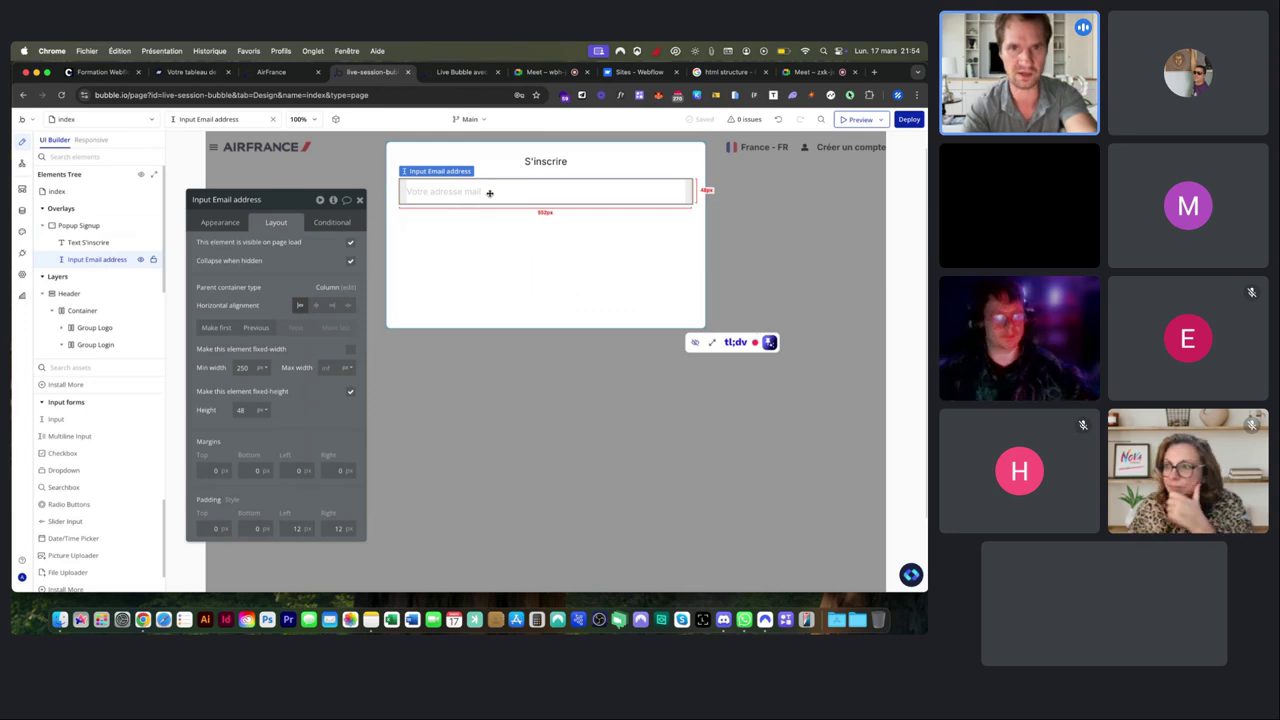
Duplicate the email input and change the copy's placeholder to 'Votre mot de passe'.
{"action": "key", "text": "super+d"}
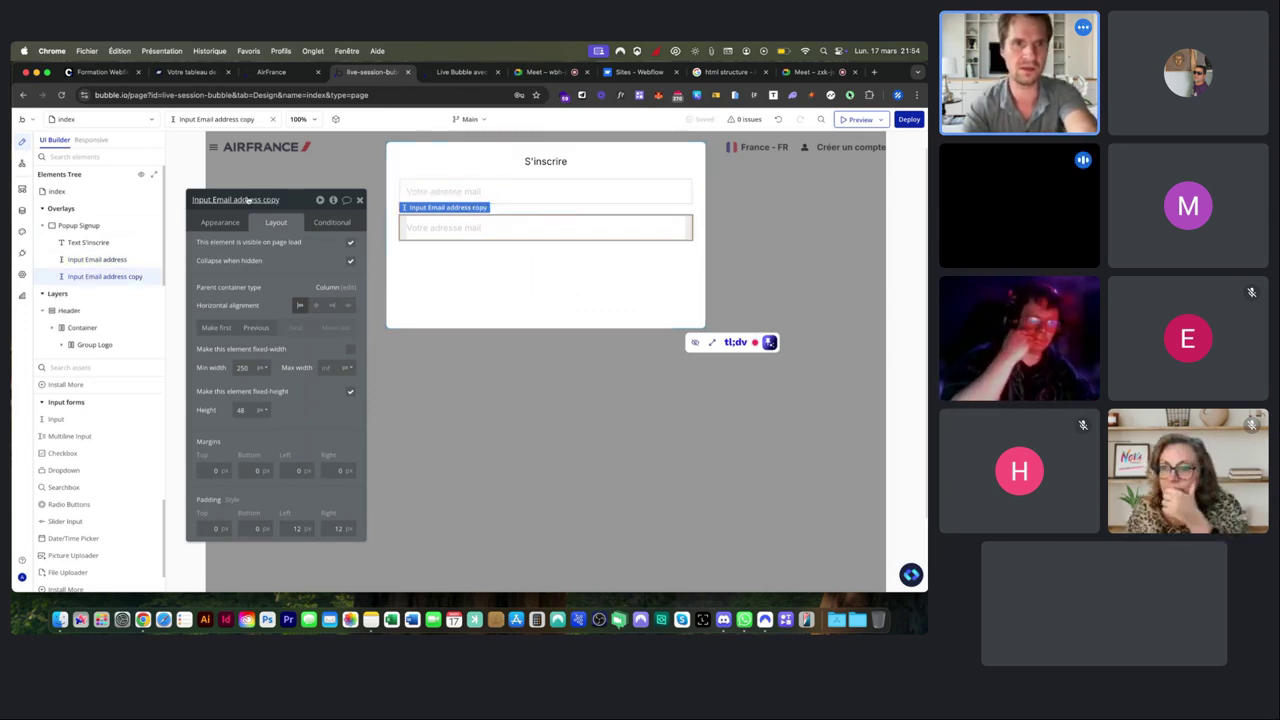
{"action": "left_click", "coordinate": [220, 222]}
{"action": "triple_click", "coordinate": [297, 246]}
{"action": "left_click", "coordinate": [297, 246]}
{"action": "left_click_drag", "start_coordinate": [288, 247], "coordinate": [342, 246]}
{"action": "type", "text": "mot"}
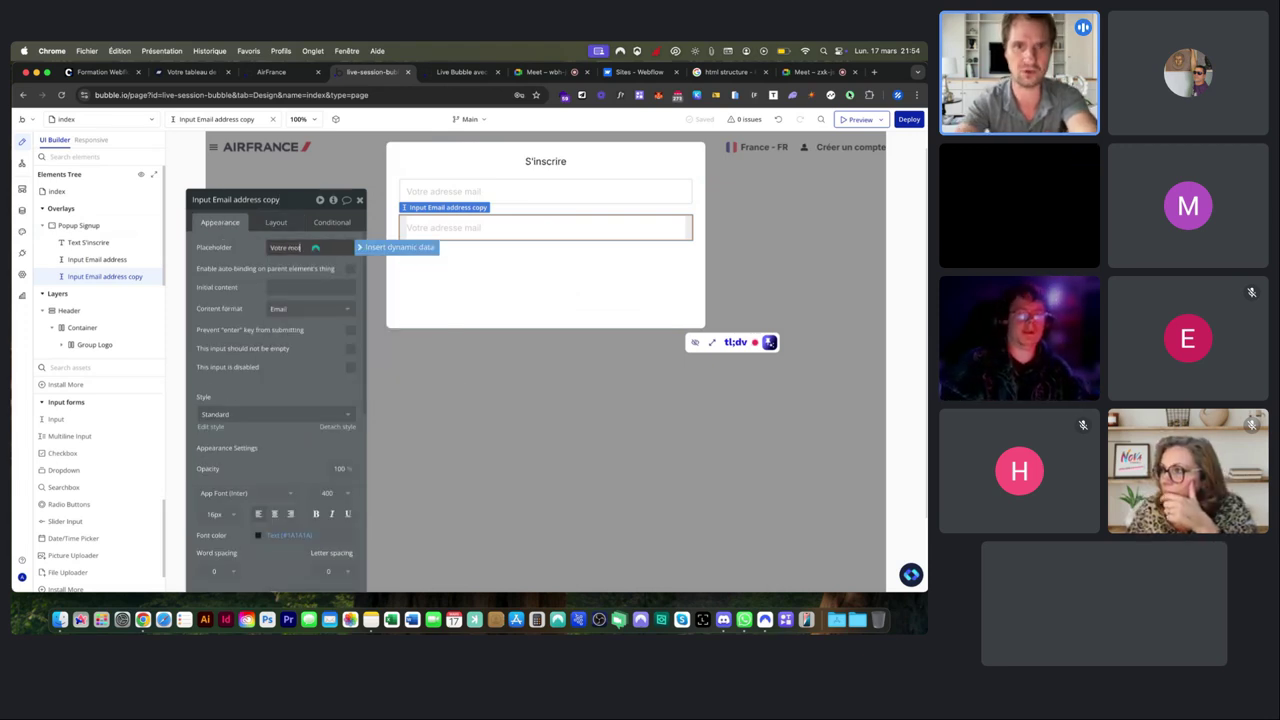
{"action": "type", "text": " de passe"}
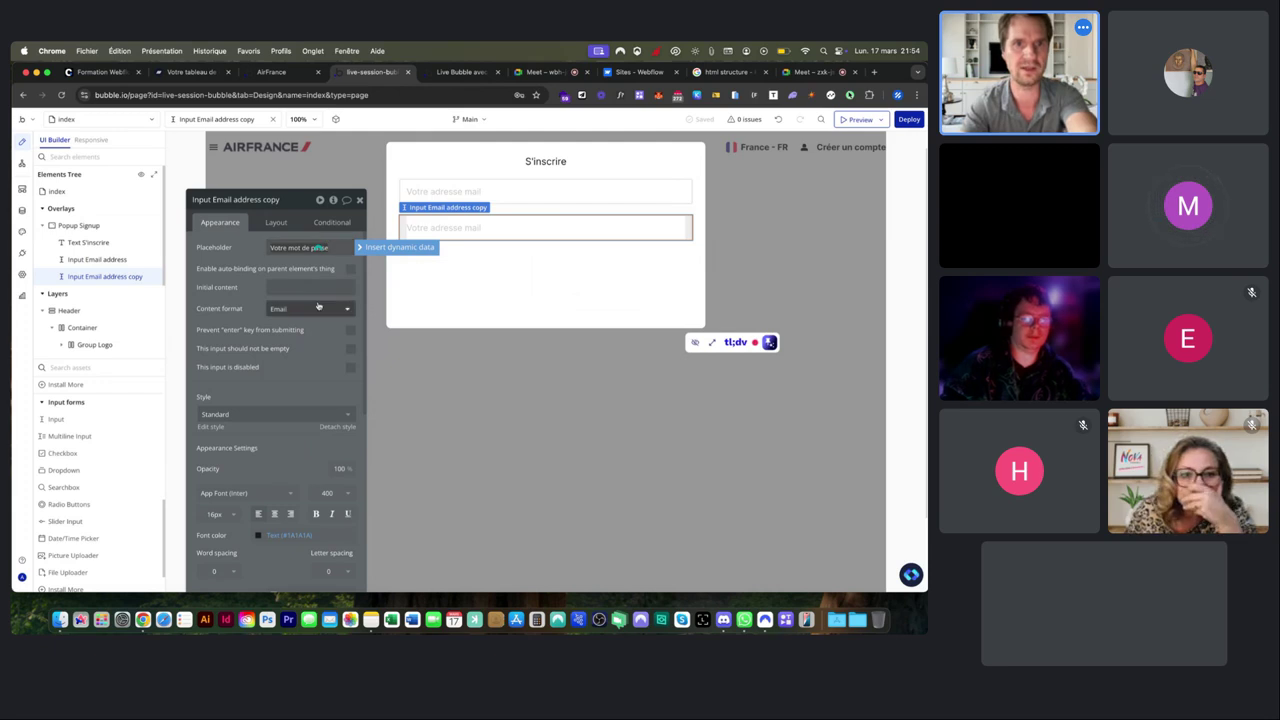
Set the copy's content format to Password and rename it Input Password.
{"action": "left_click", "coordinate": [308, 308]}
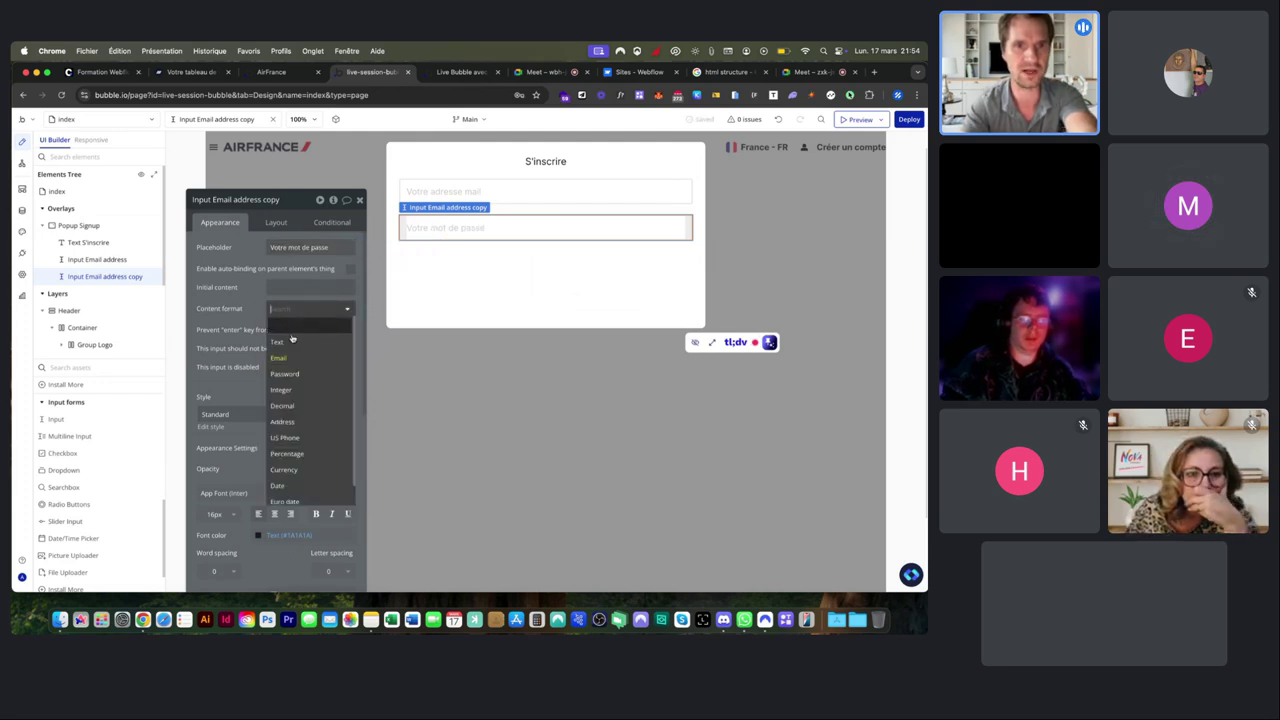
{"action": "left_click", "coordinate": [290, 373]}
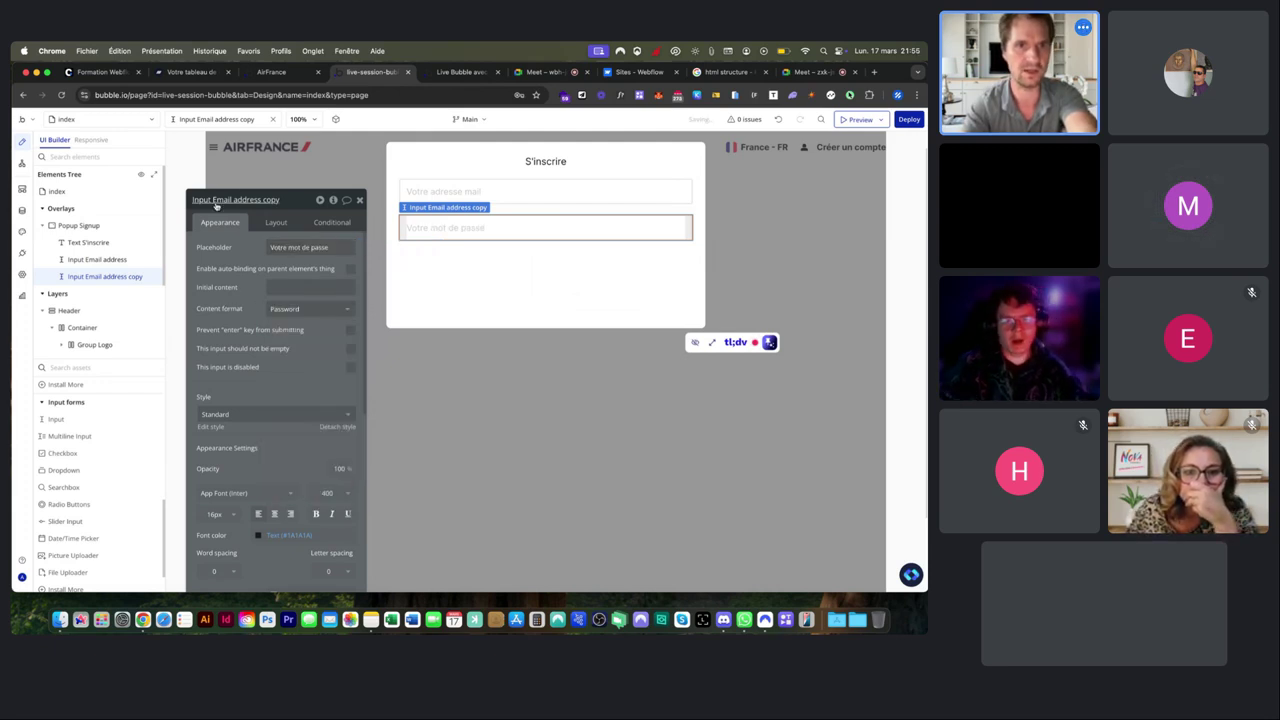
{"action": "left_click_drag", "start_coordinate": [212, 201], "coordinate": [292, 200]}
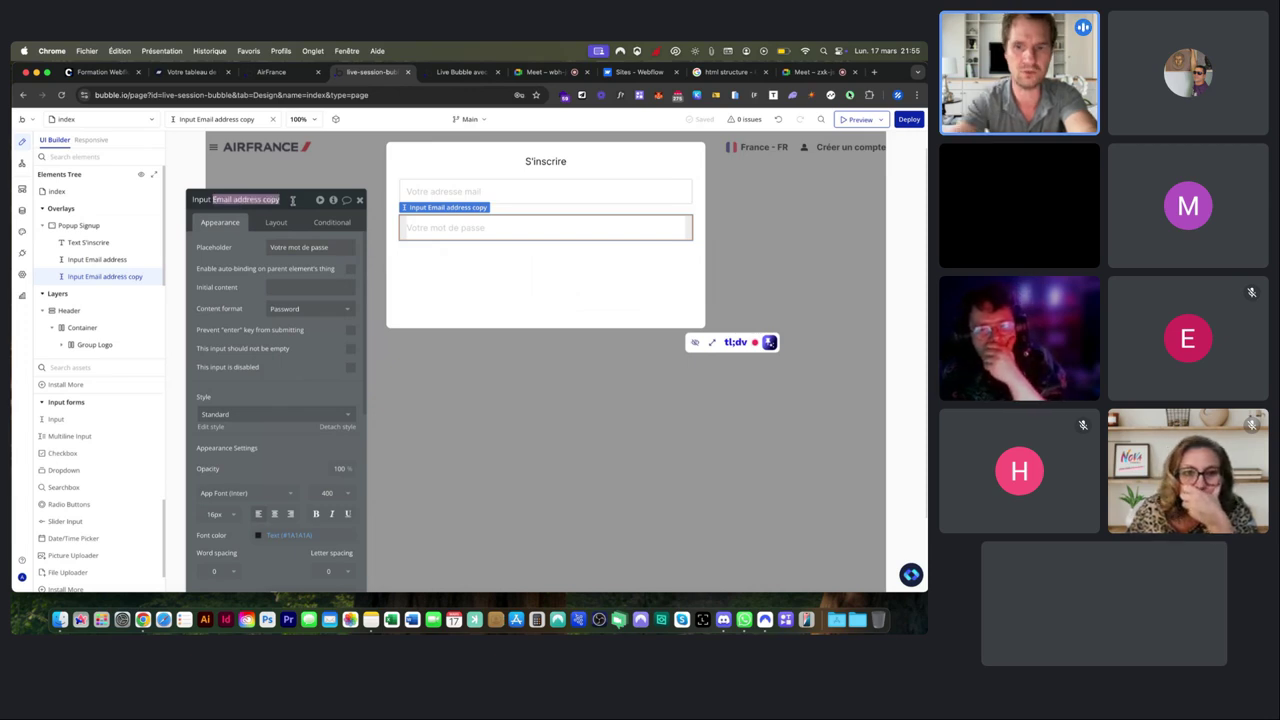
{"action": "type", "text": "Password"}
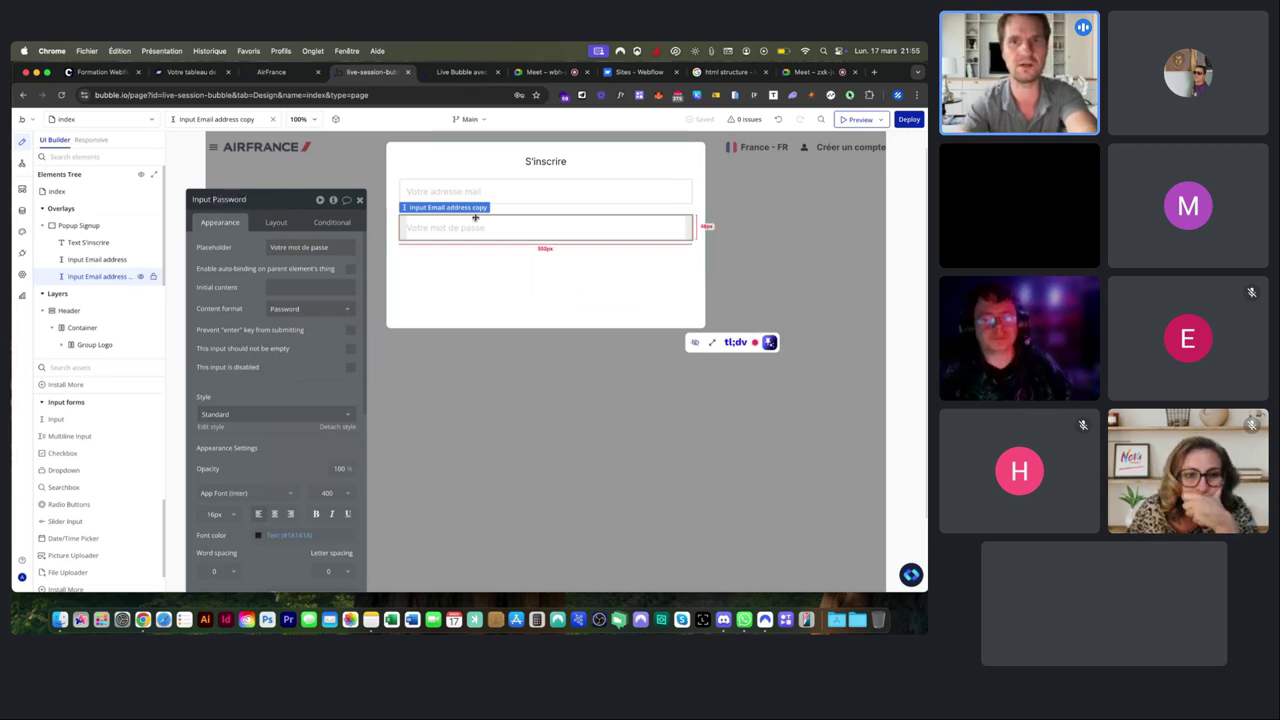
{"action": "left_click", "coordinate": [541, 250]}
{"action": "left_click", "coordinate": [514, 220]}
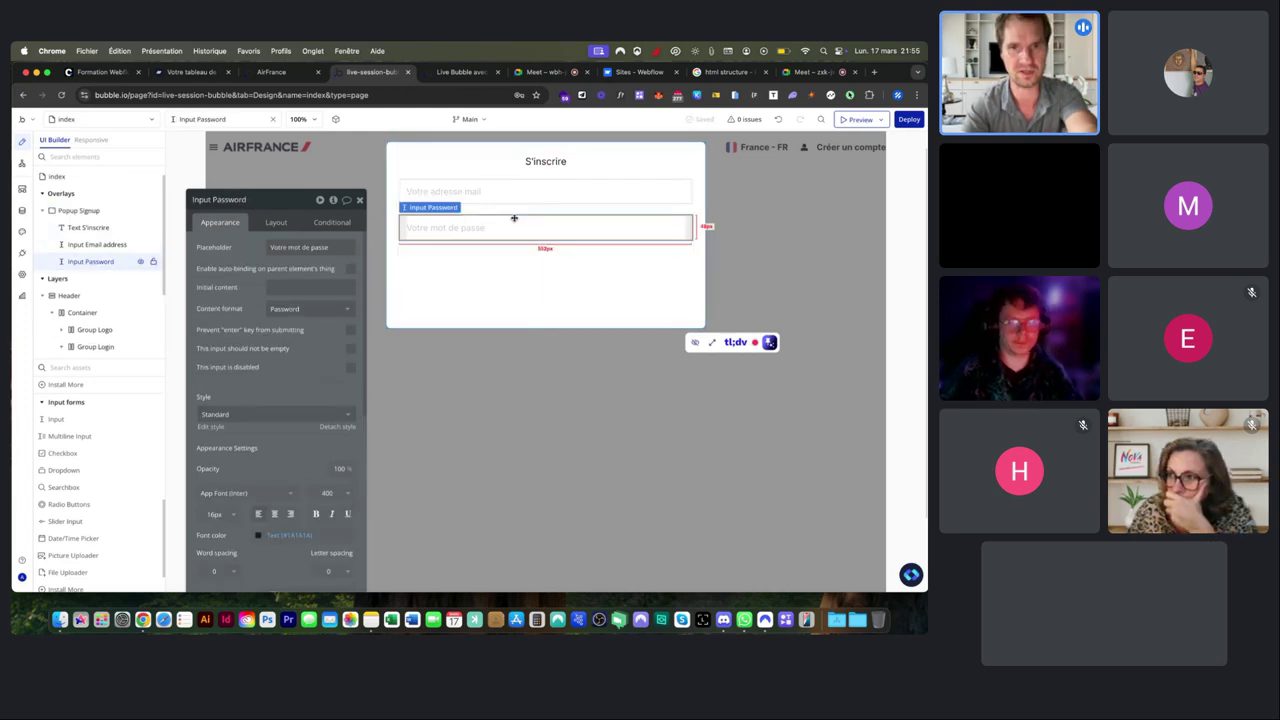
Duplicate the password input and rename the copy Input Name.
{"action": "key", "text": "super+d"}
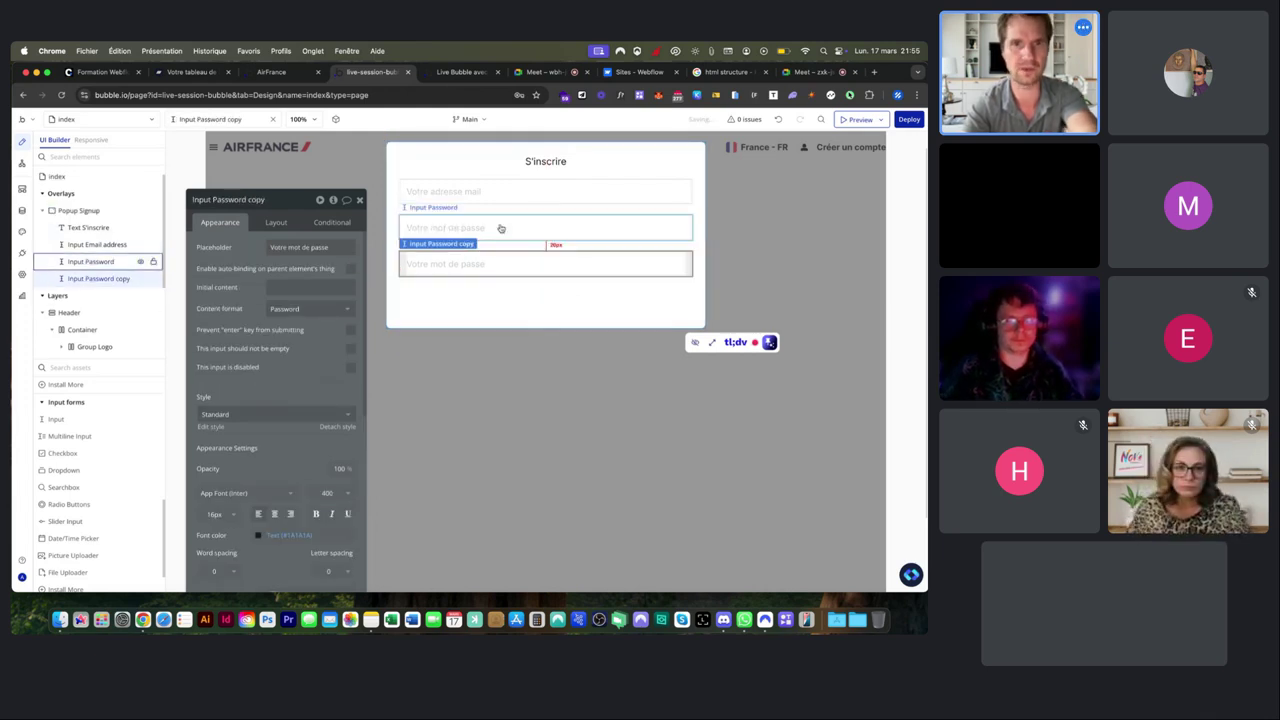
{"action": "left_click_drag", "start_coordinate": [213, 199], "coordinate": [266, 199]}
{"action": "type", "text": "Name"}
Change Input Name's placeholder to 'Votre nom et prénom' and its content format to Text.
{"action": "left_click", "coordinate": [328, 245]}
{"action": "left_click", "coordinate": [312, 247]}
{"action": "left_click_drag", "start_coordinate": [289, 247], "coordinate": [379, 250]}
{"action": "type", "text": "nom et prénom"}
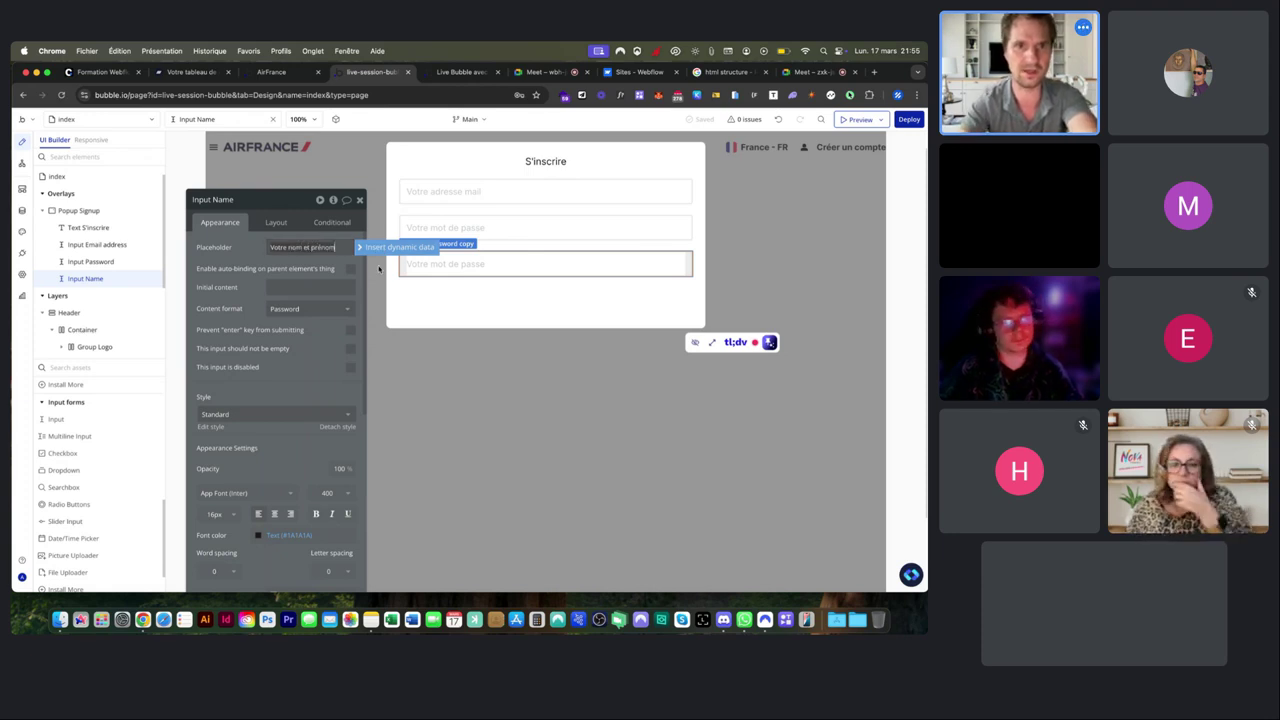
{"action": "left_click", "coordinate": [304, 310]}
{"action": "left_click", "coordinate": [292, 341]}
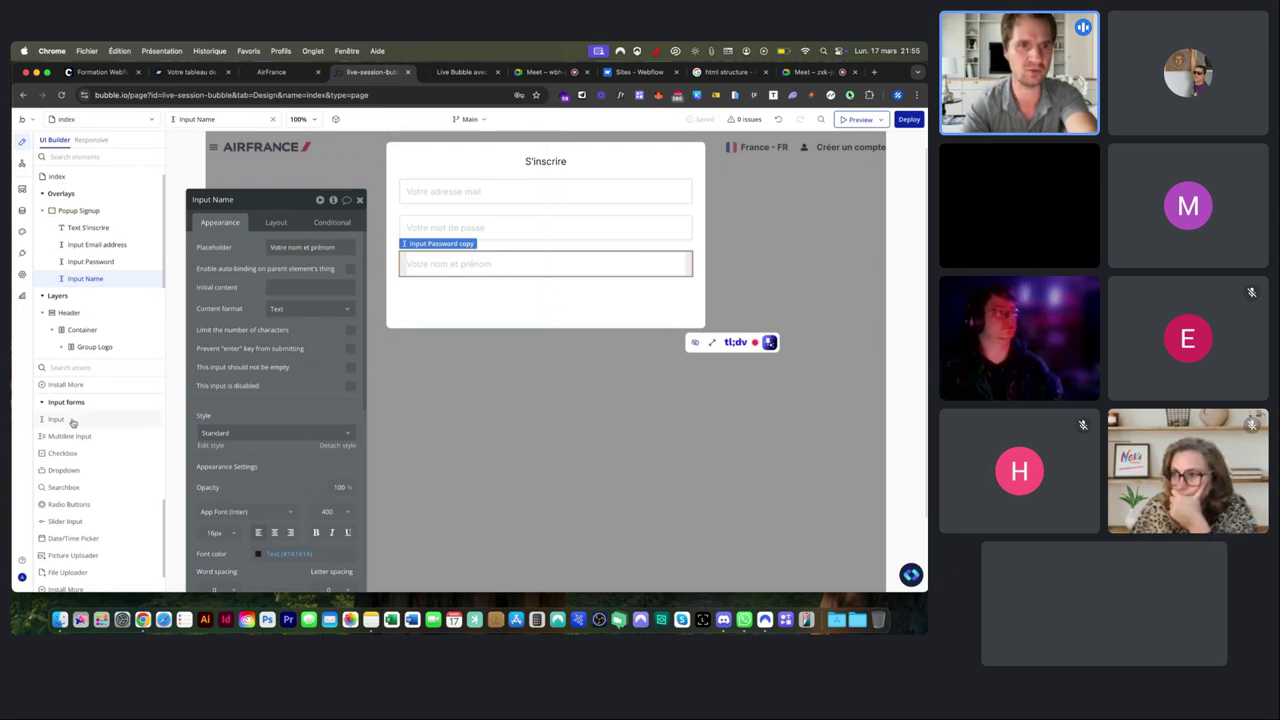
{"action": "scroll", "coordinate": [62, 420], "scroll_direction": "up", "scroll_amount": 5}
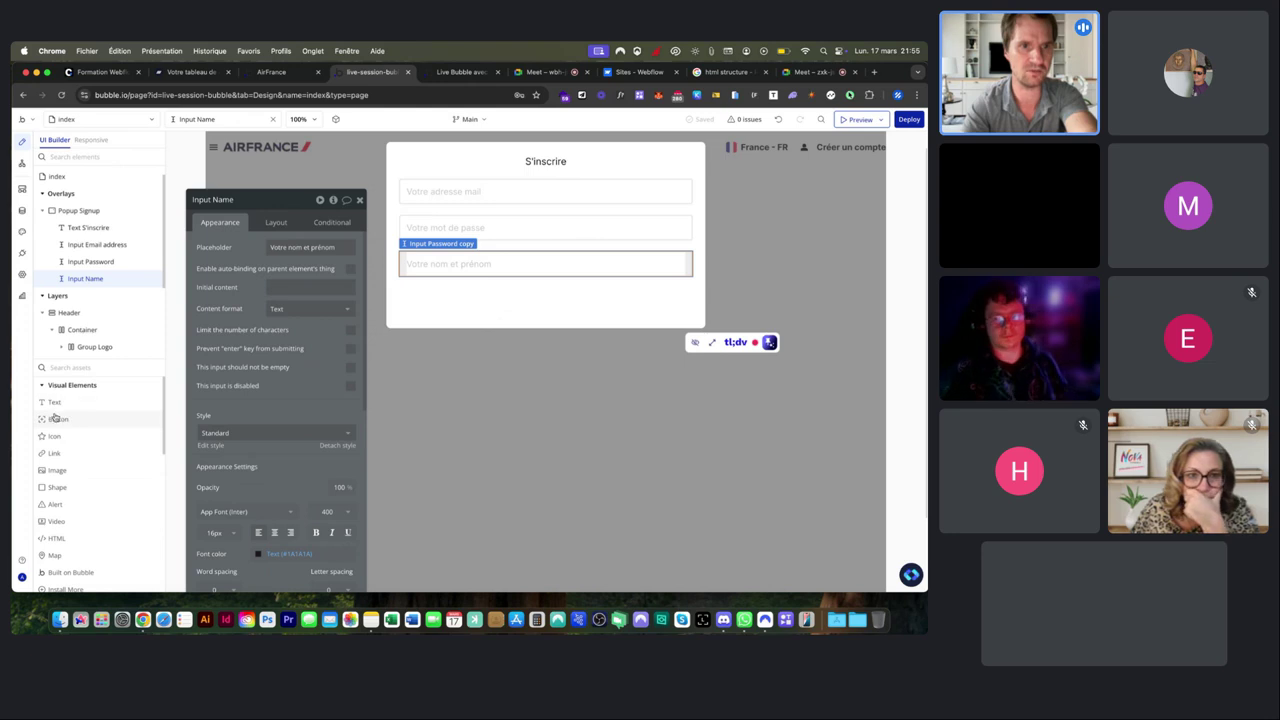
Add a 'Créer mon compte' button below the inputs, centered and stretched to full width.
{"action": "left_click", "coordinate": [55, 418]}
{"action": "left_click", "coordinate": [462, 299]}
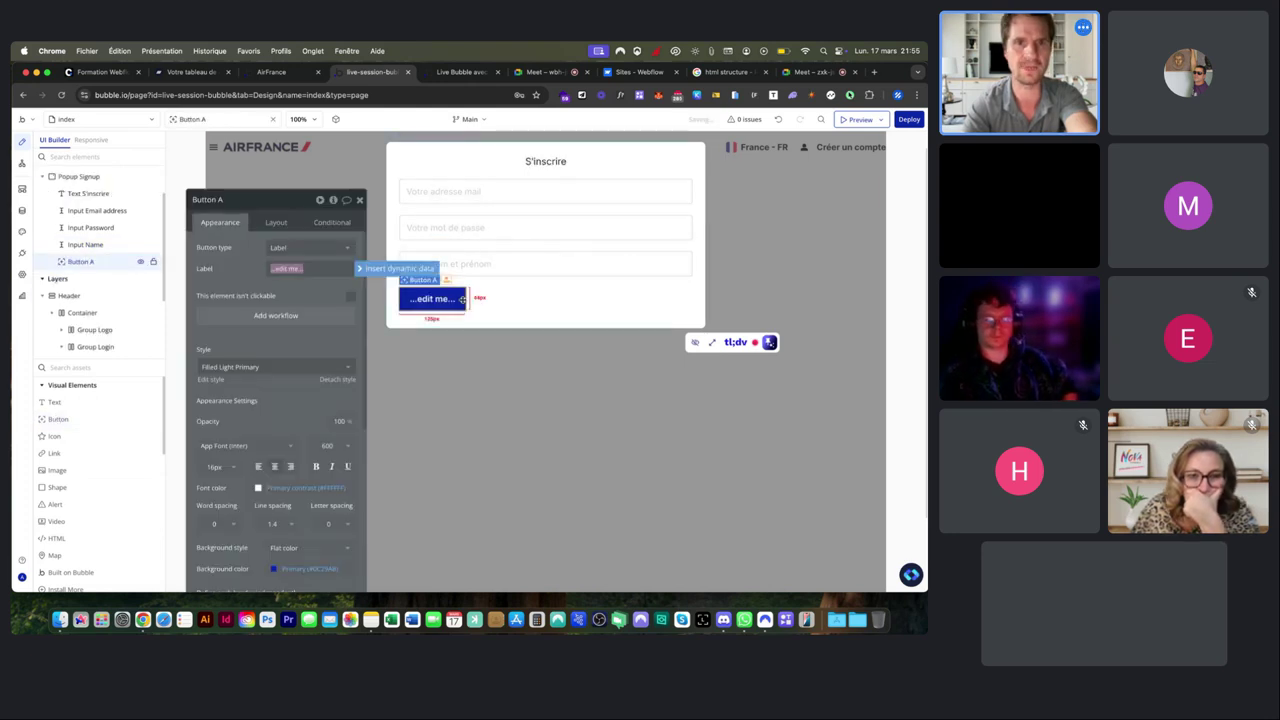
{"action": "type", "text": "Créer mon compte"}
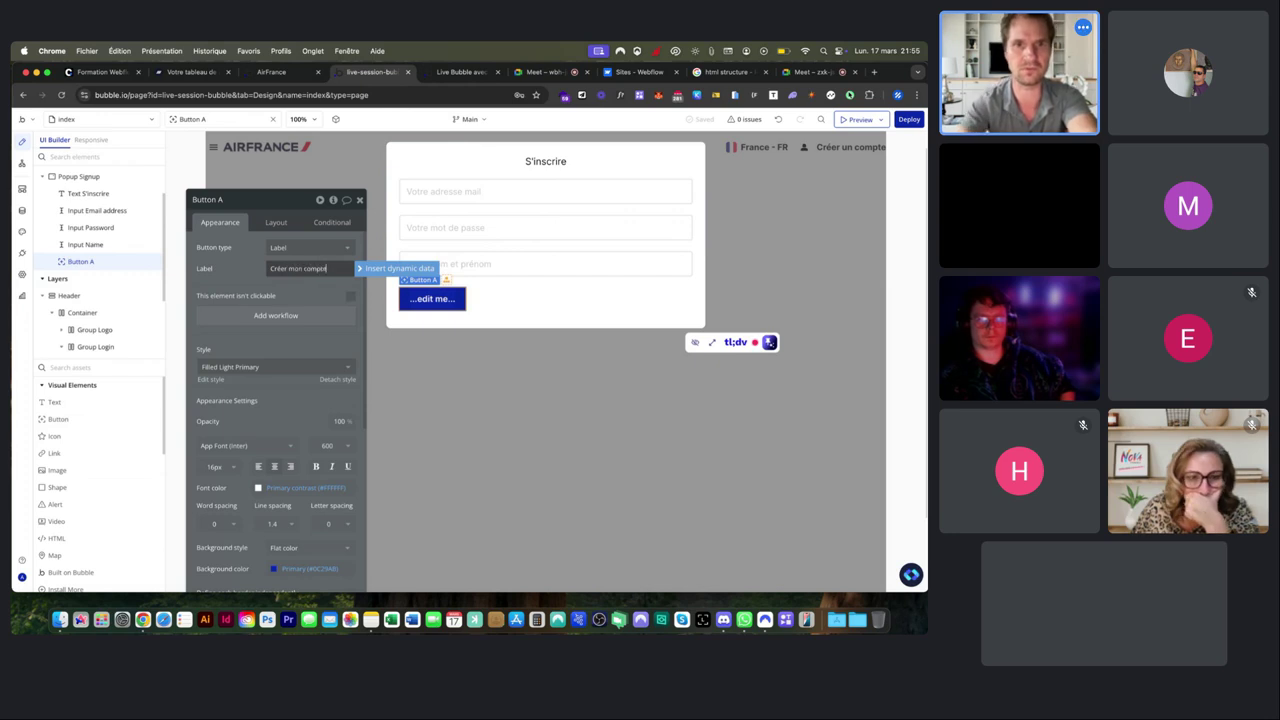
{"action": "left_click", "coordinate": [276, 222]}
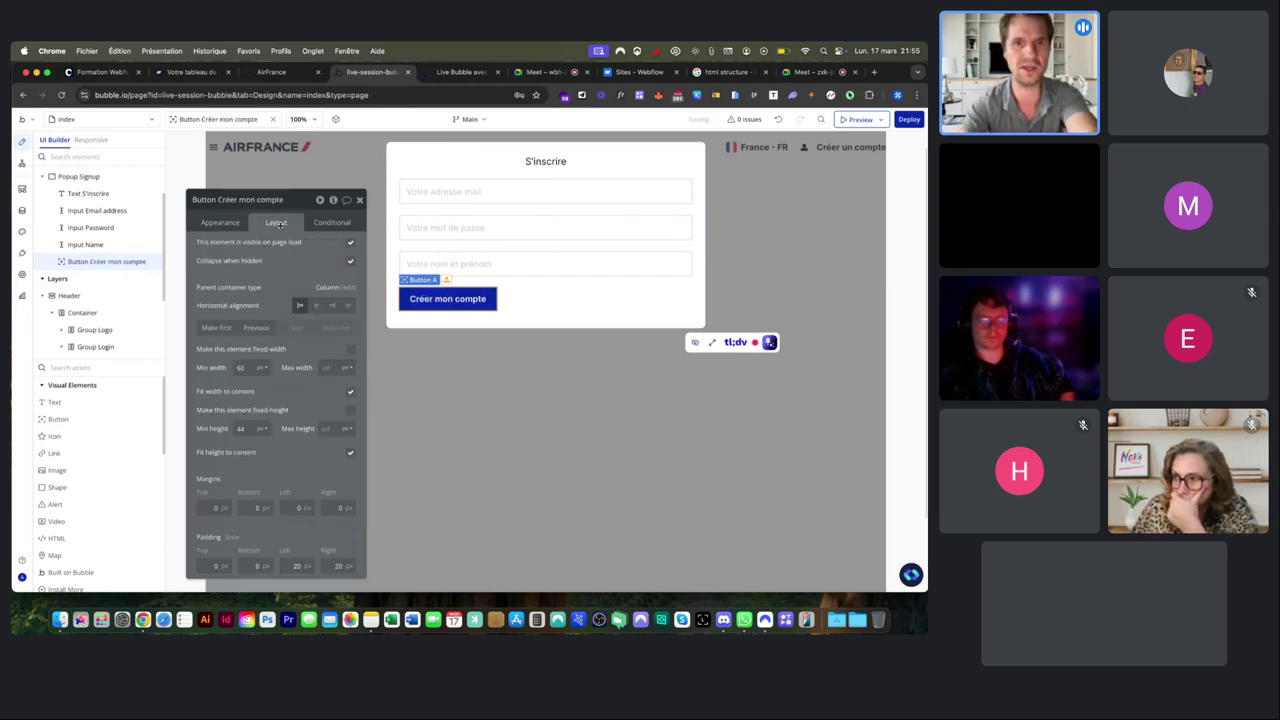
{"action": "left_click", "coordinate": [317, 306]}
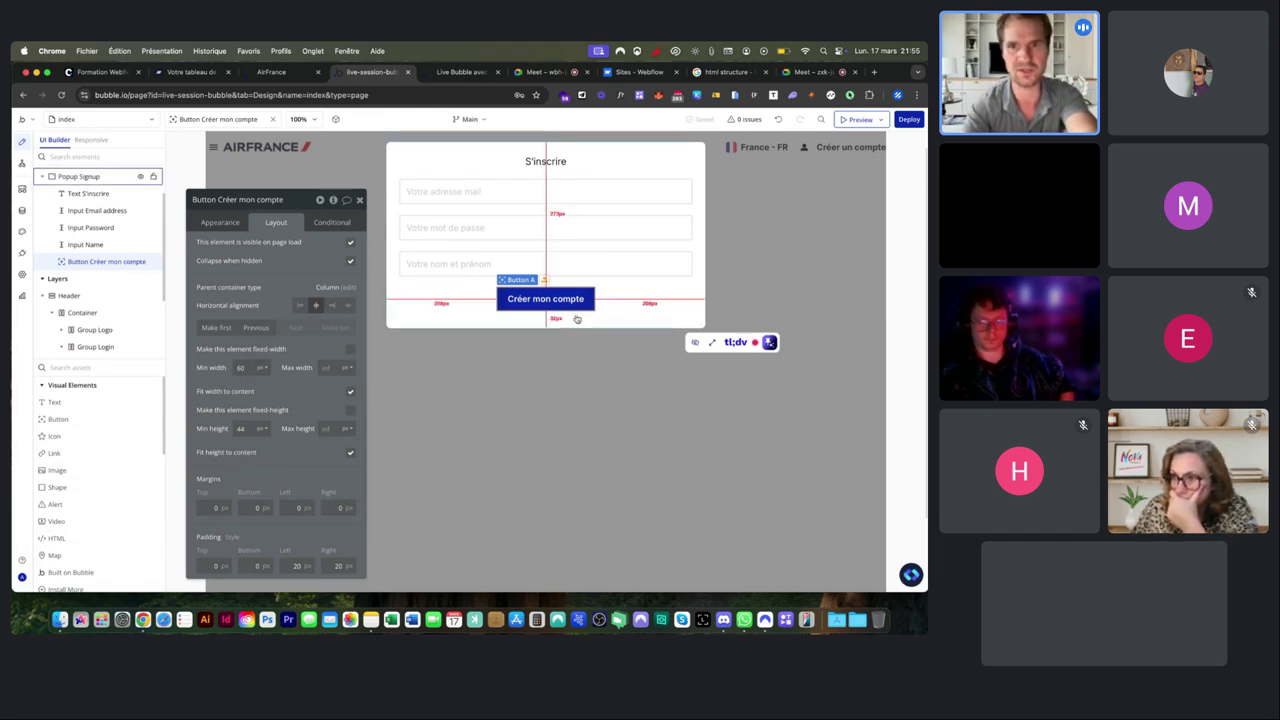
{"action": "left_click", "coordinate": [351, 392]}
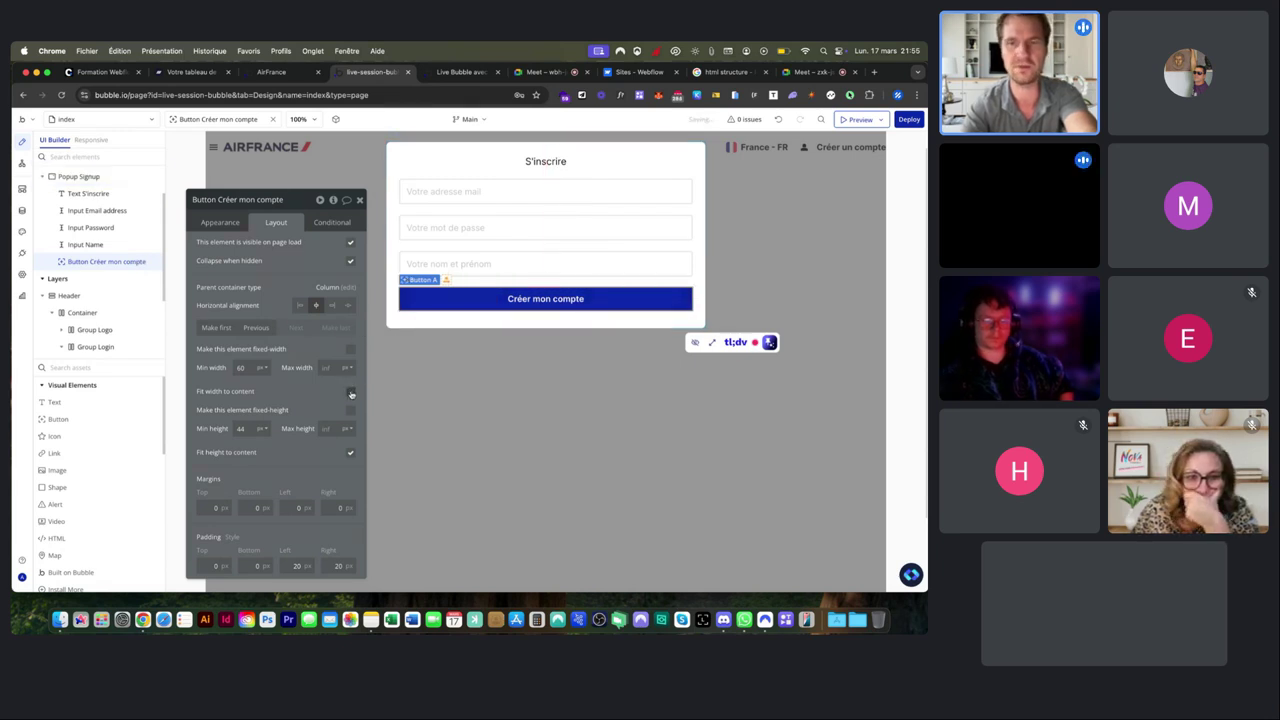
{"action": "left_click", "coordinate": [422, 168]}
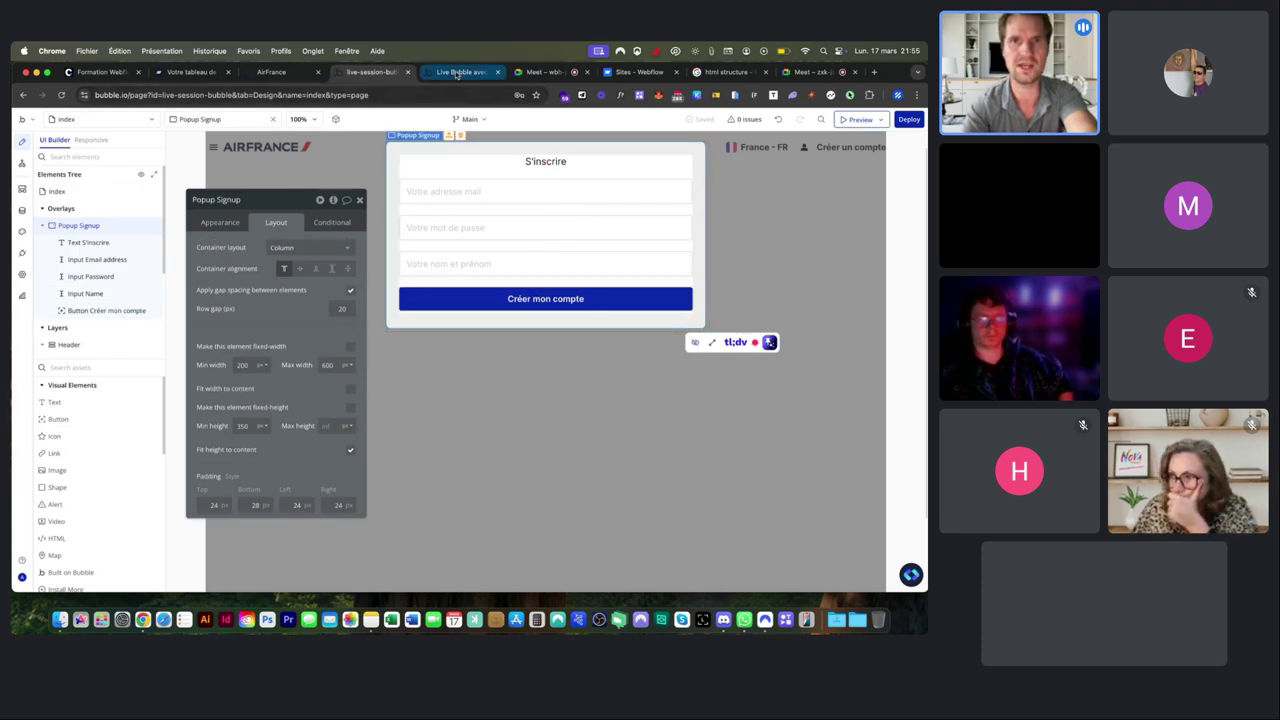
Reload the live version-test page and try the header's Créer un compte link.
{"action": "left_click", "coordinate": [456, 73]}
{"action": "key", "text": "super+r"}
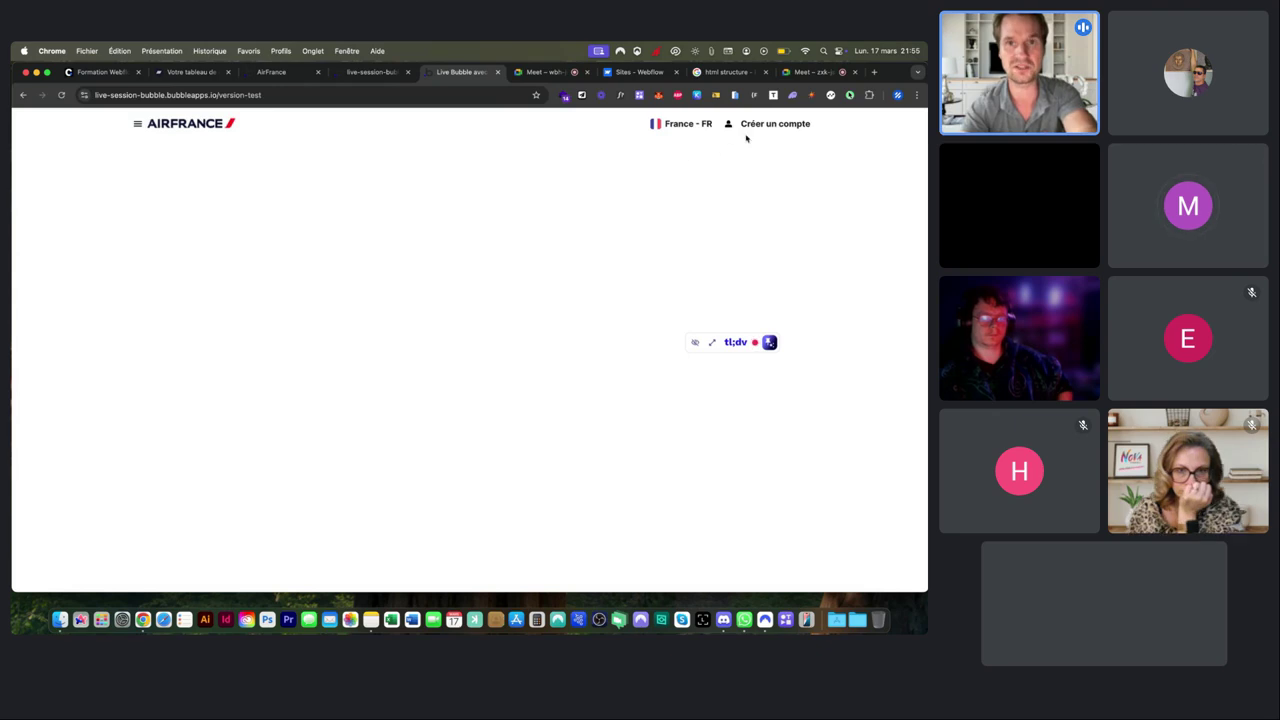
{"action": "double_click", "coordinate": [784, 124]}
{"action": "left_click", "coordinate": [765, 125]}
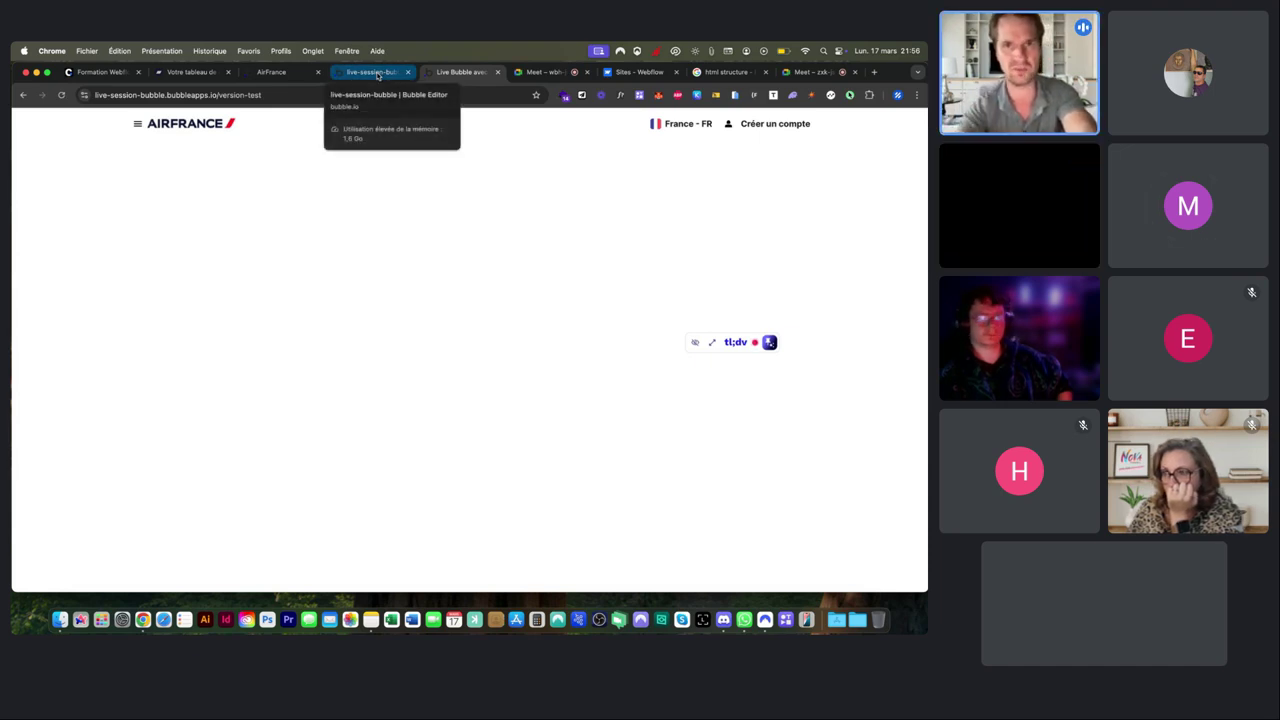
Bring the presented Google Meet call back to the front and stop and save the tl;dv recording.
{"action": "left_click", "coordinate": [545, 72]}
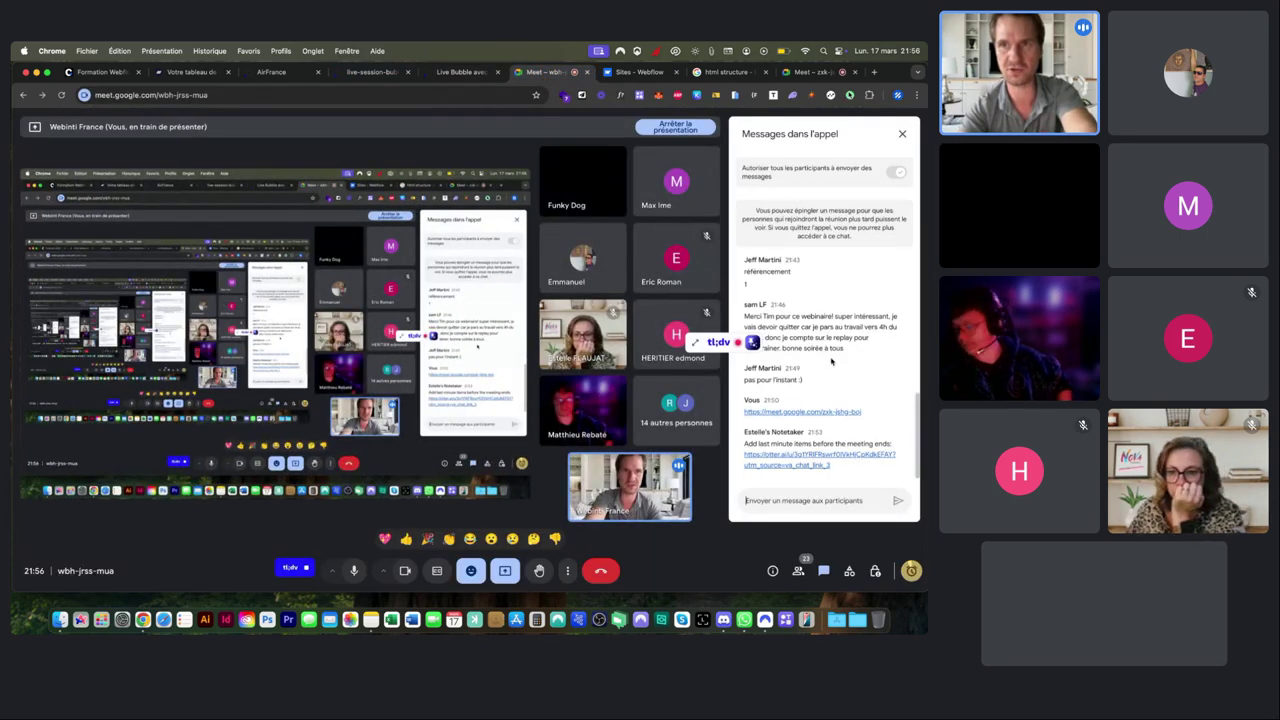
{"action": "left_click", "coordinate": [811, 78]}
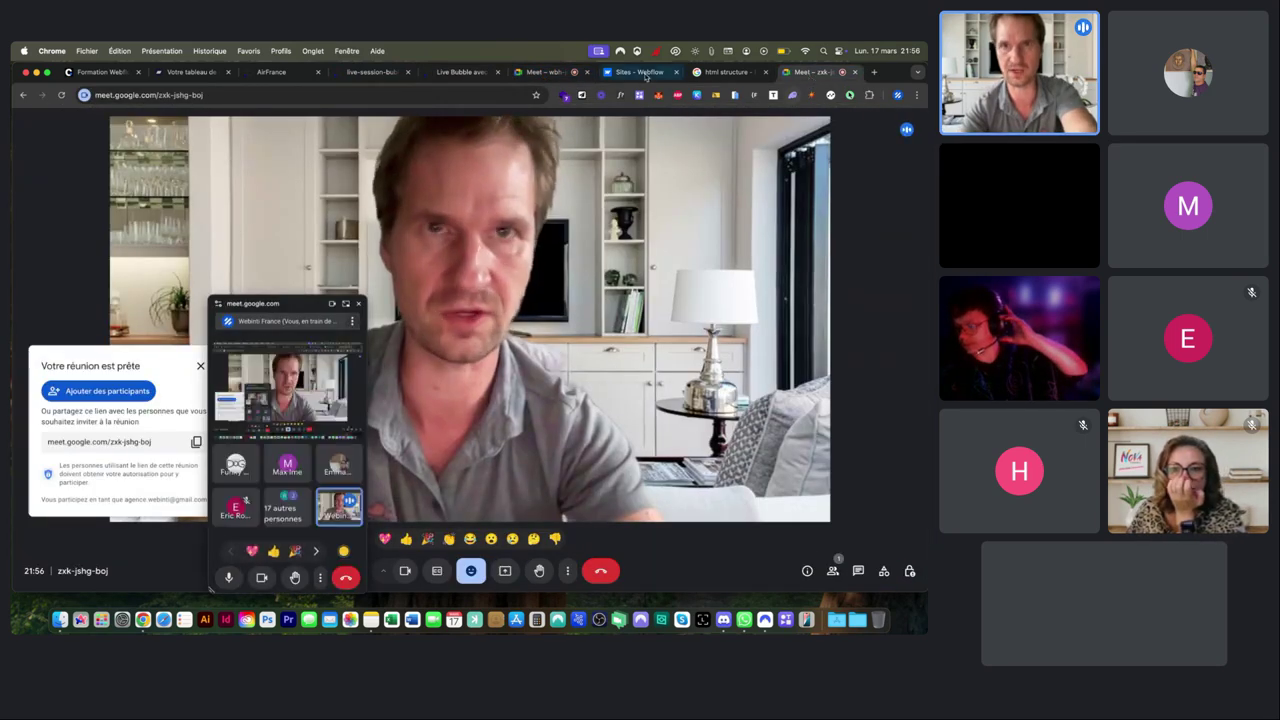
{"action": "left_click", "coordinate": [535, 74]}
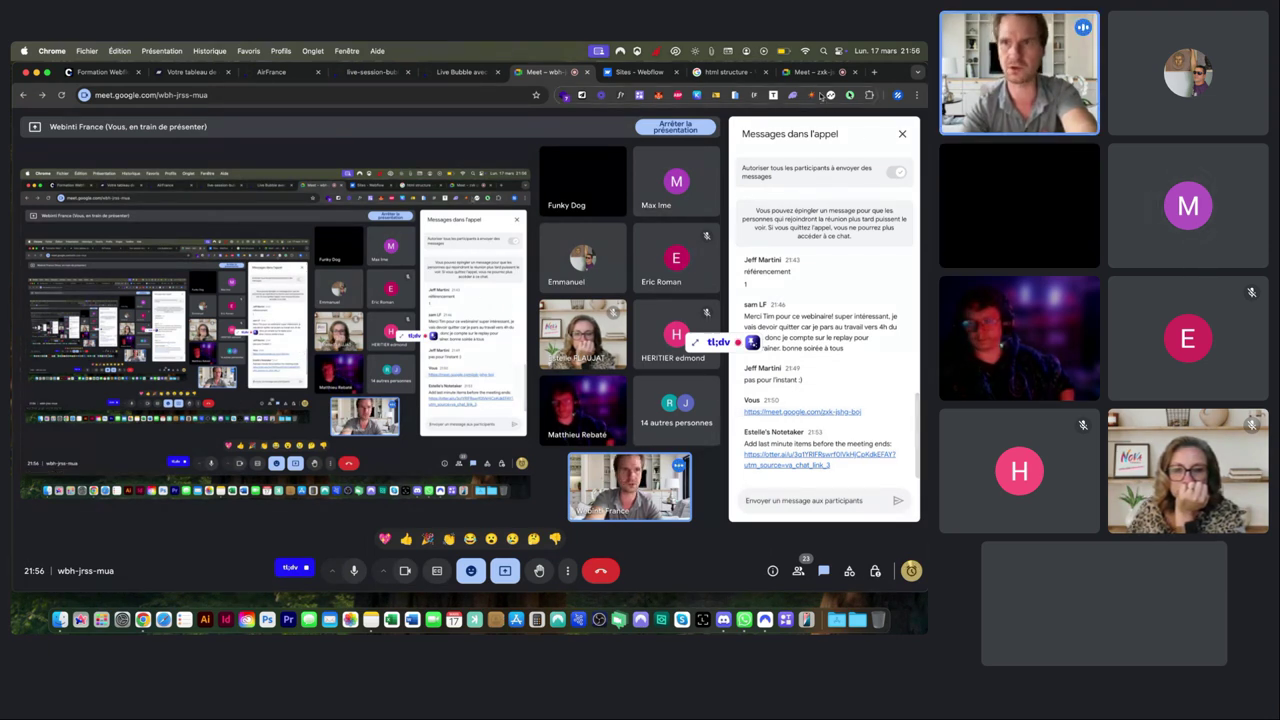
{"action": "left_click", "coordinate": [822, 412]}
{"action": "left_click", "coordinate": [548, 72]}
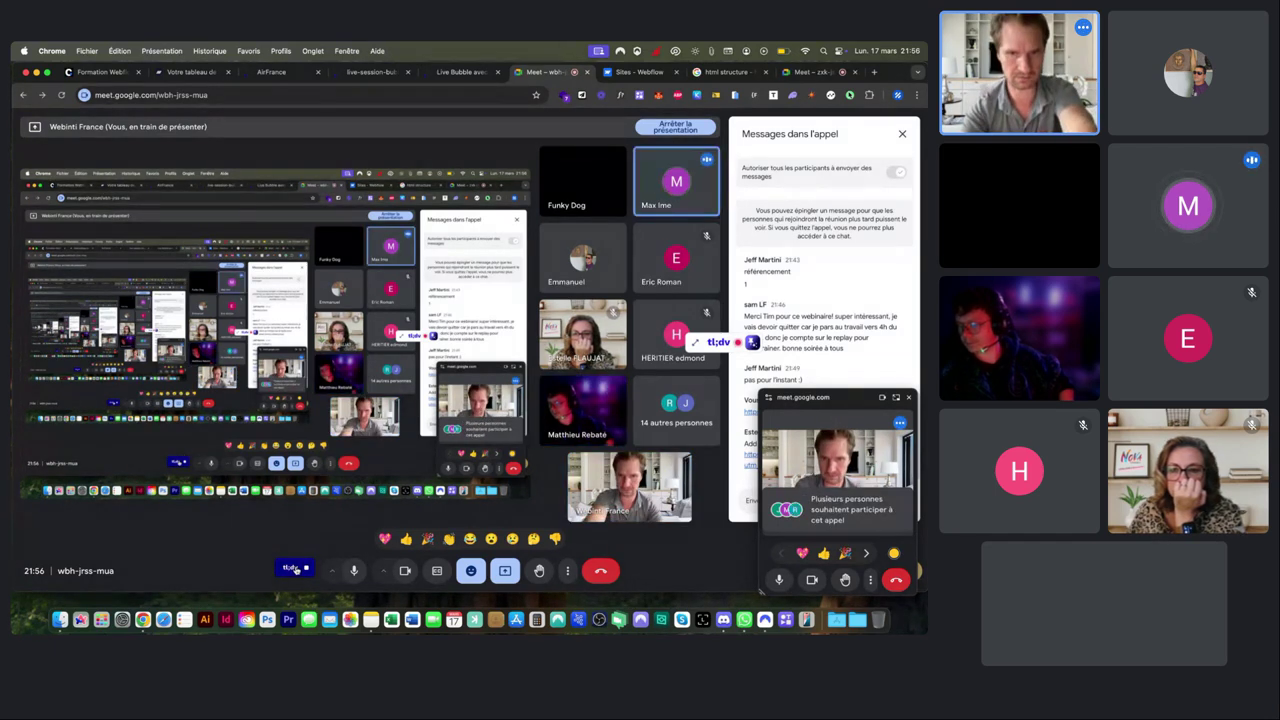
{"action": "left_click", "coordinate": [306, 569]}
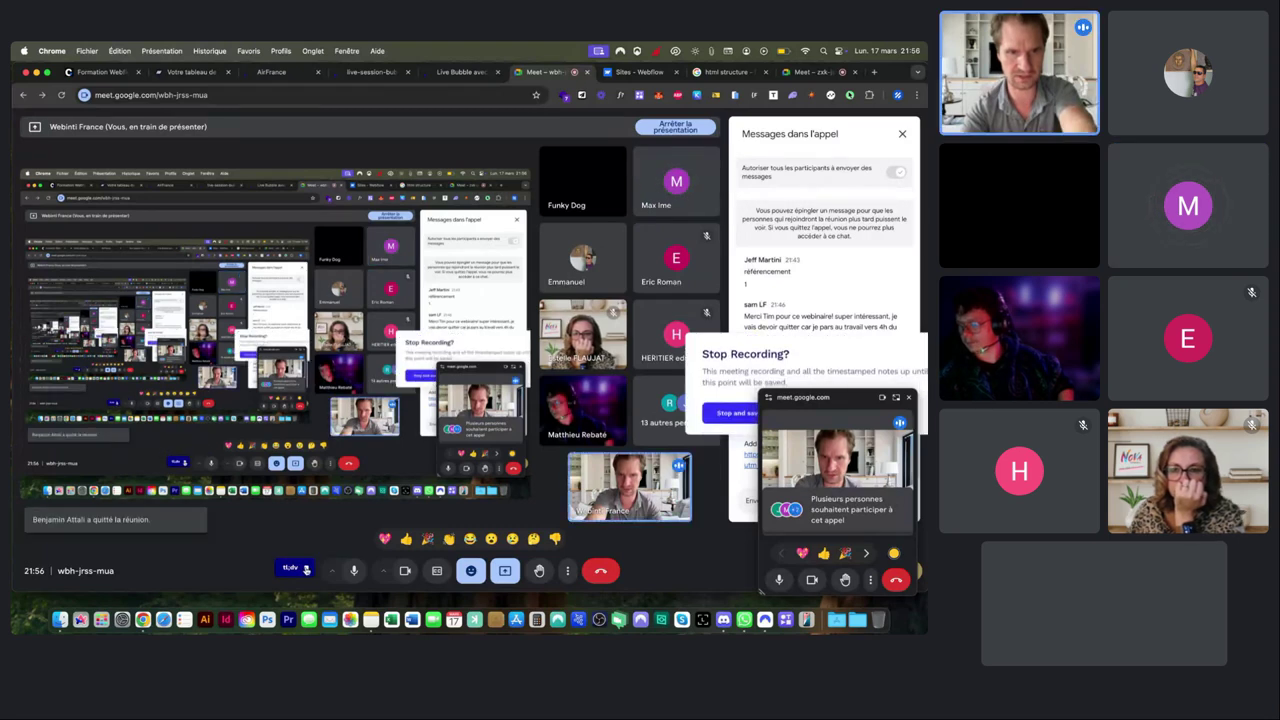